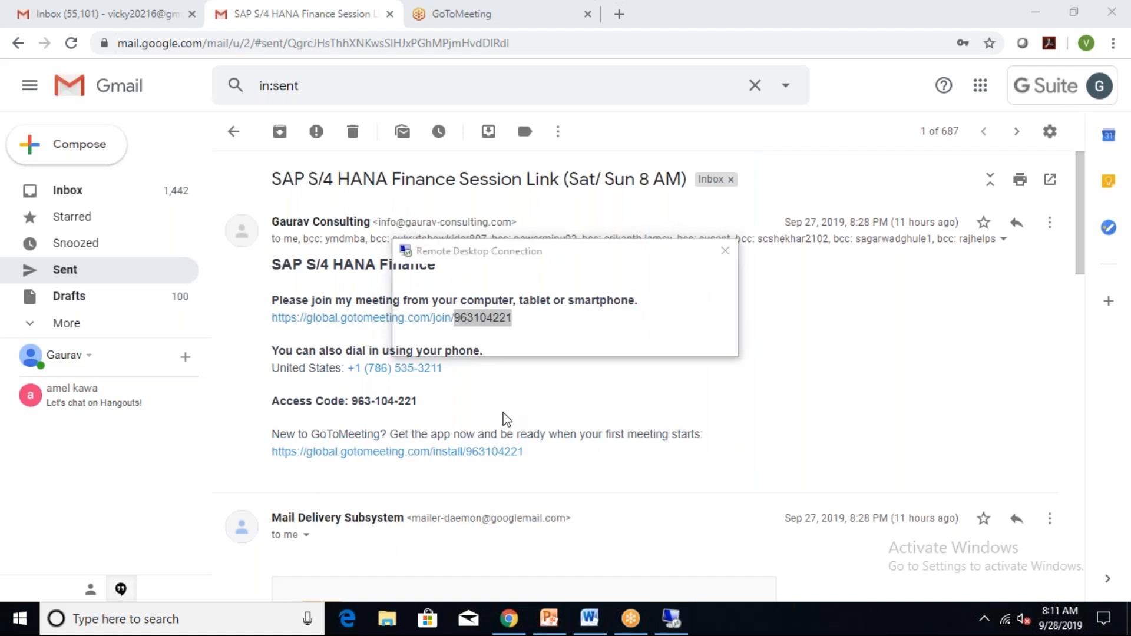
Accept the server certificate for 183.82.112.39 to open the remote SAP session.
{"action": "left_click", "coordinate": [615, 442]}
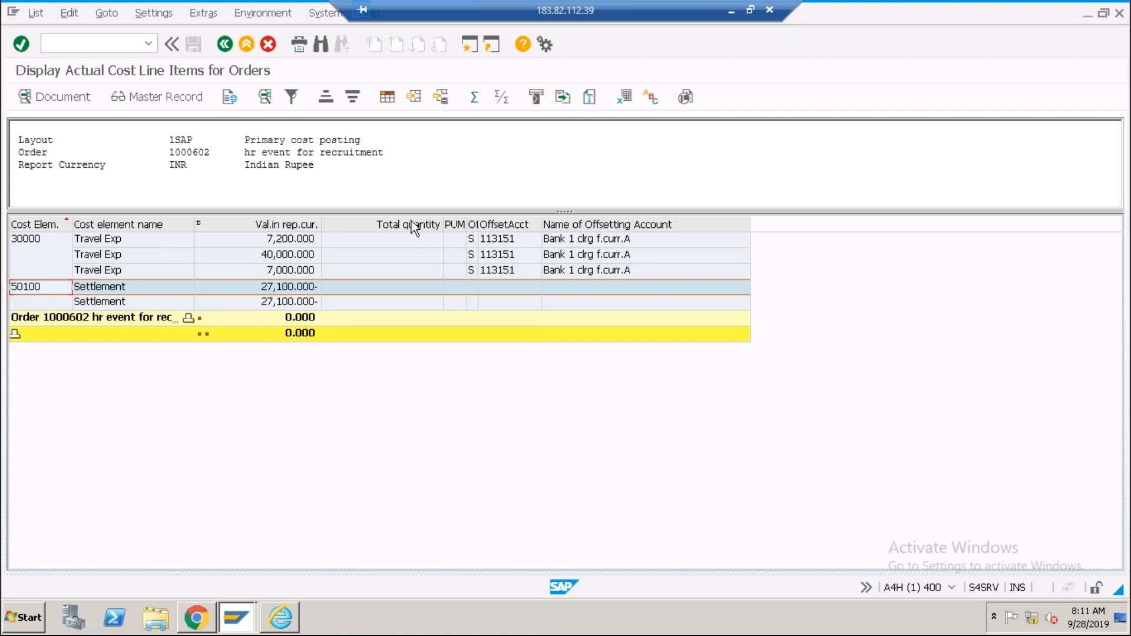
Exit the cost line items report to SAP Easy Access and start transaction SPRO.
{"action": "left_click", "coordinate": [251, 47]}
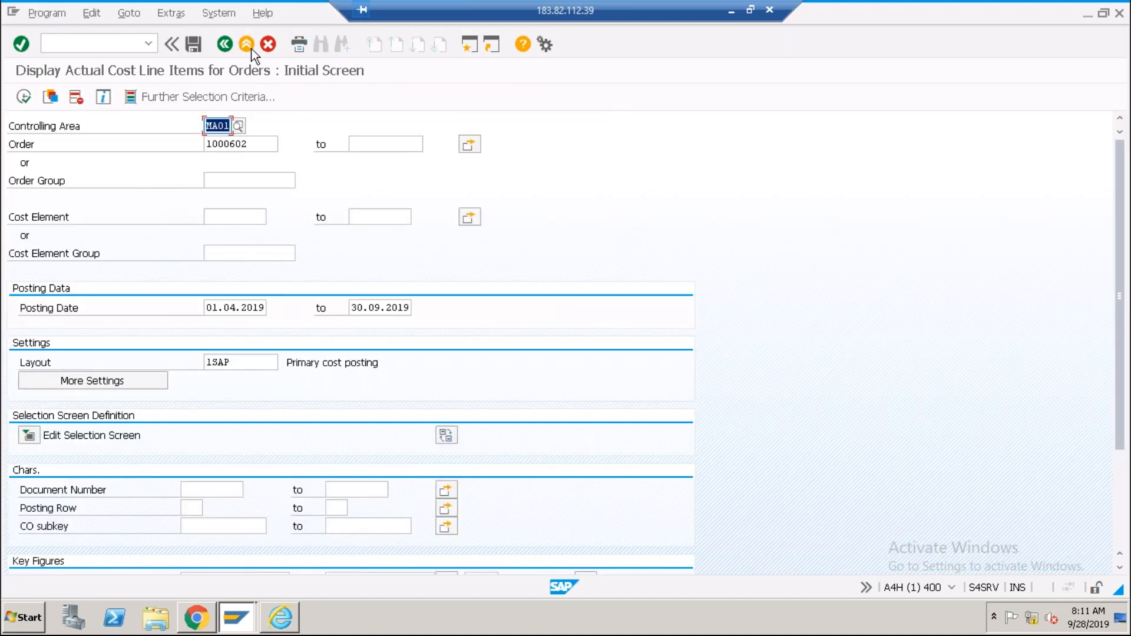
{"action": "left_click", "coordinate": [252, 48]}
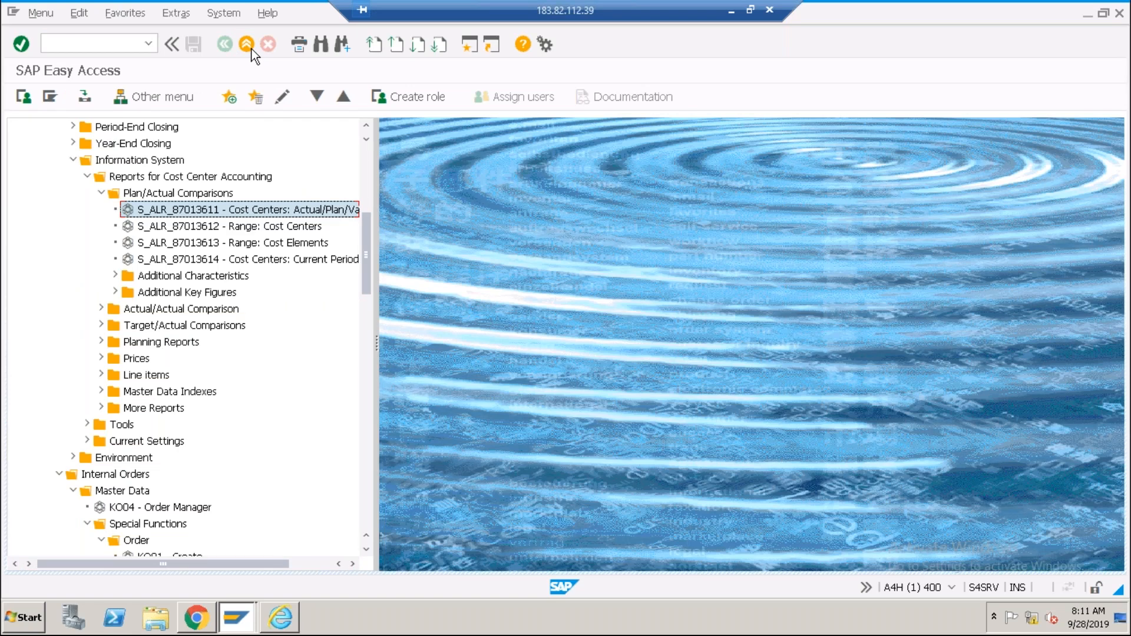
{"action": "left_click", "coordinate": [117, 42]}
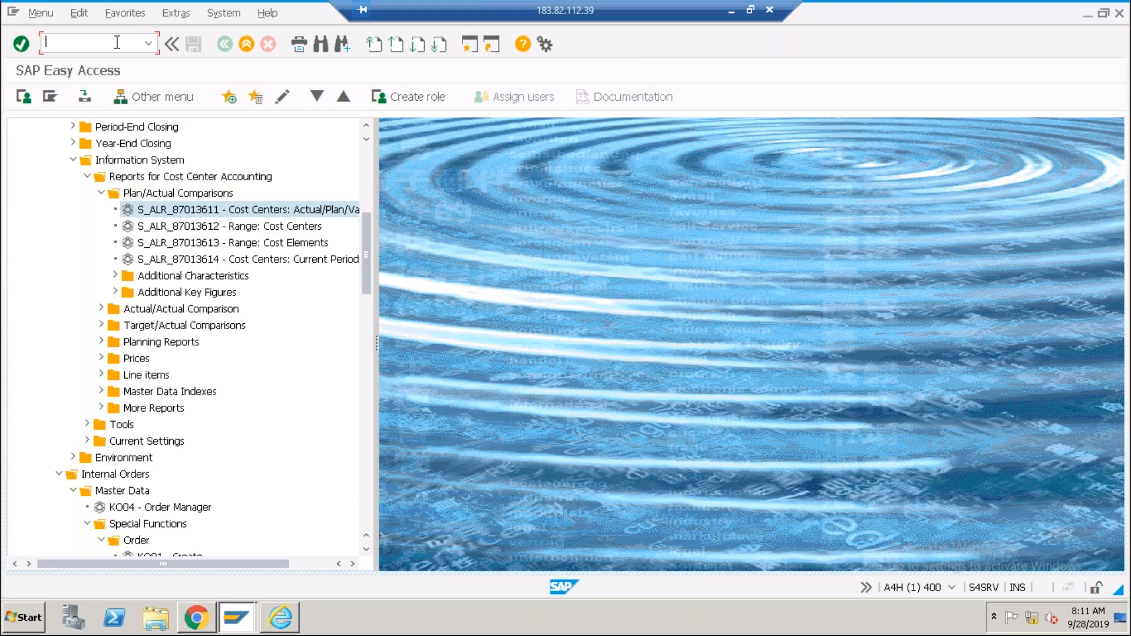
{"action": "type", "text": "spro"}
{"action": "key", "text": "Return"}
In the SAP Reference IMG, run Enterprise Structure > Definition > Financial Accounting > Edit, Copy, Delete, Check Company Code.
{"action": "left_click", "coordinate": [89, 98]}
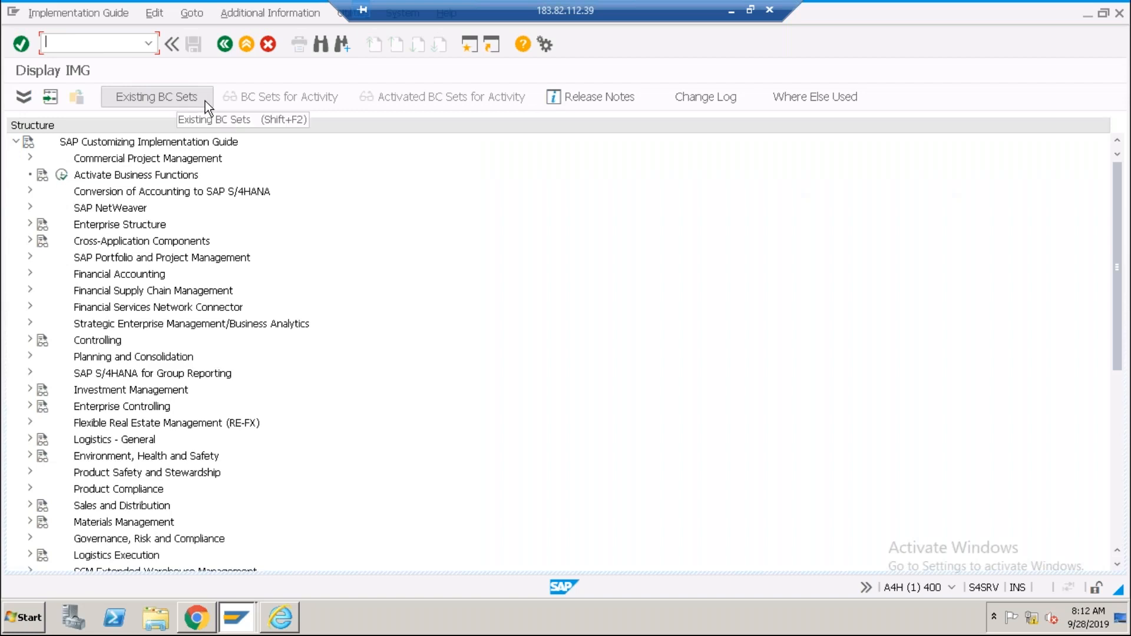
{"action": "left_click", "coordinate": [27, 275]}
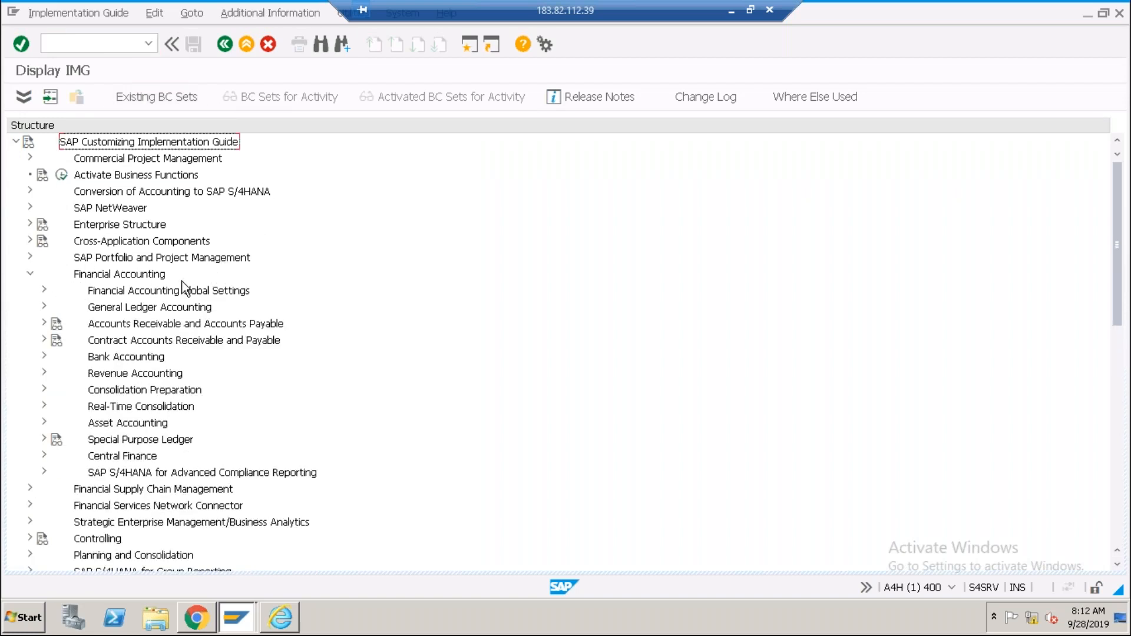
{"action": "left_click", "coordinate": [29, 224]}
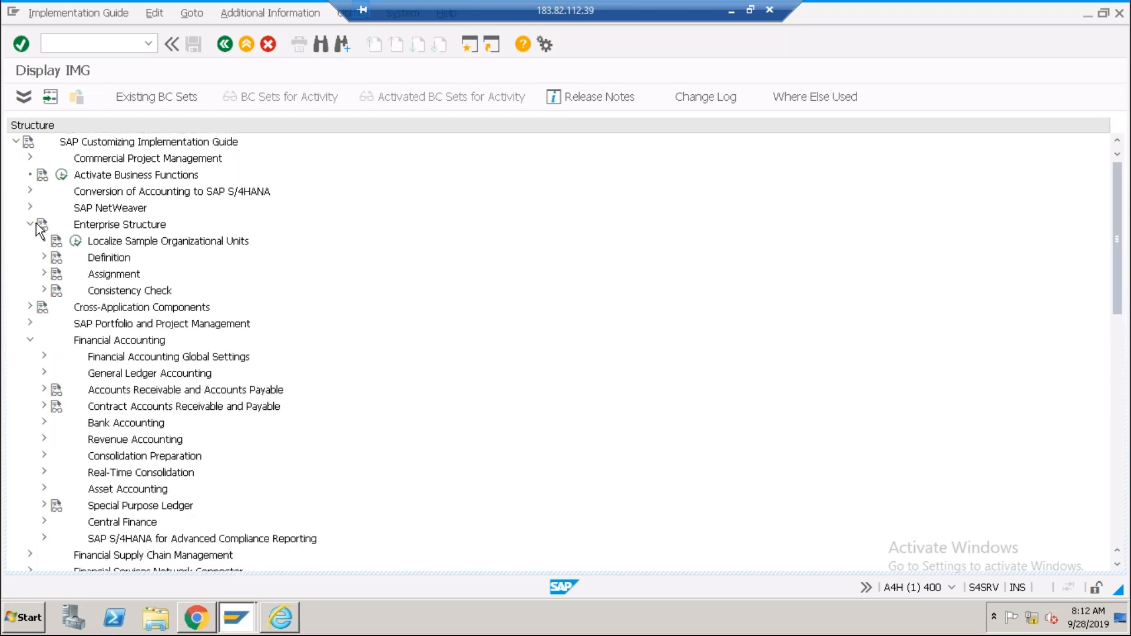
{"action": "left_click", "coordinate": [45, 258]}
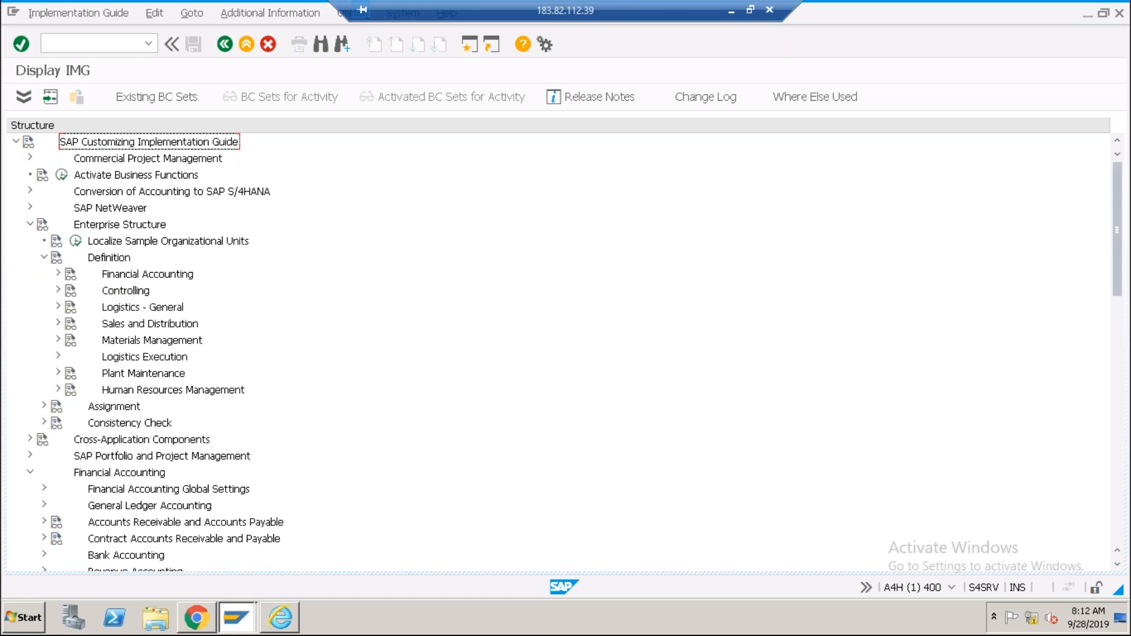
{"action": "left_click", "coordinate": [58, 274]}
{"action": "left_click", "coordinate": [104, 324]}
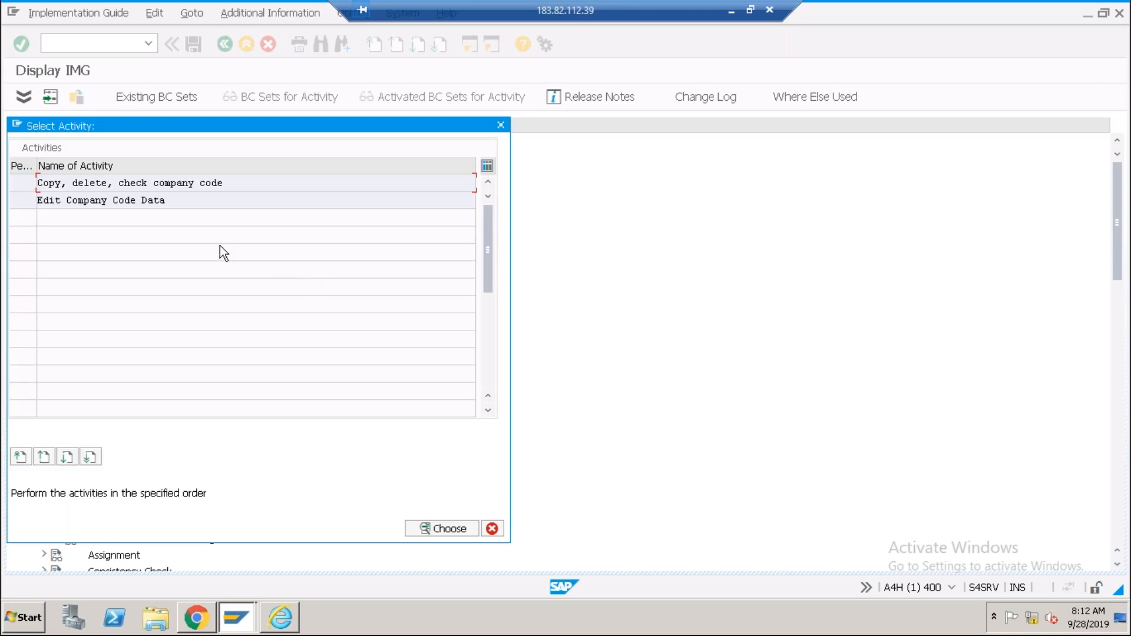
Edit company code data and position the list at company code ABCI, entry 165 of 700.
{"action": "double_click", "coordinate": [152, 201]}
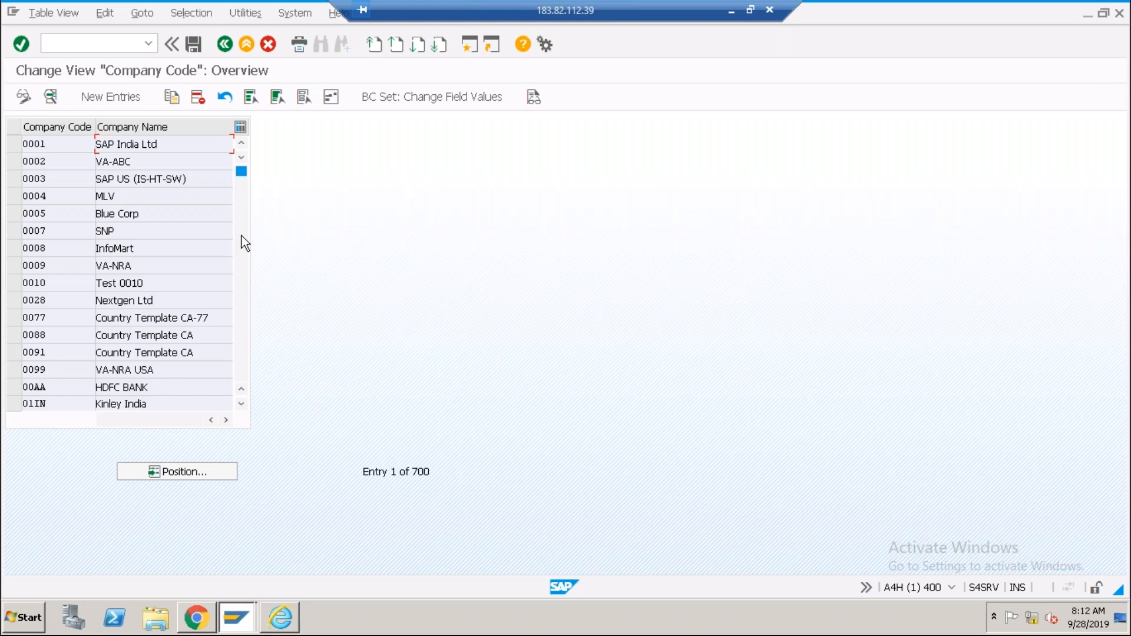
{"action": "left_click", "coordinate": [186, 471]}
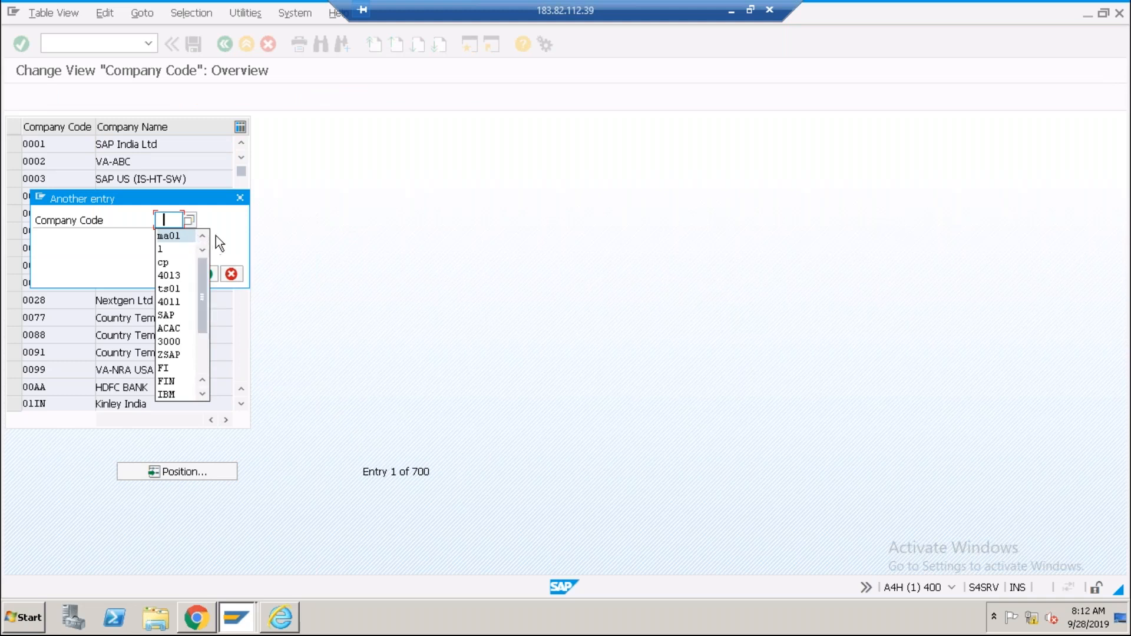
{"action": "left_click", "coordinate": [222, 219]}
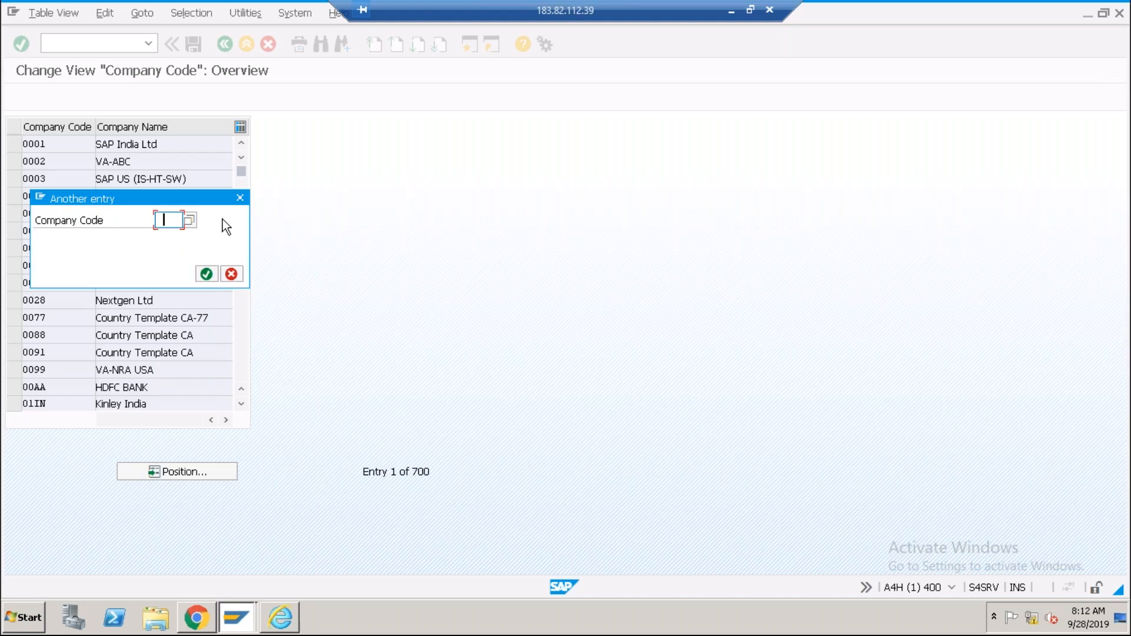
{"action": "type", "text": "abci"}
{"action": "key", "text": "Return"}
{"action": "left_click", "coordinate": [198, 196]}
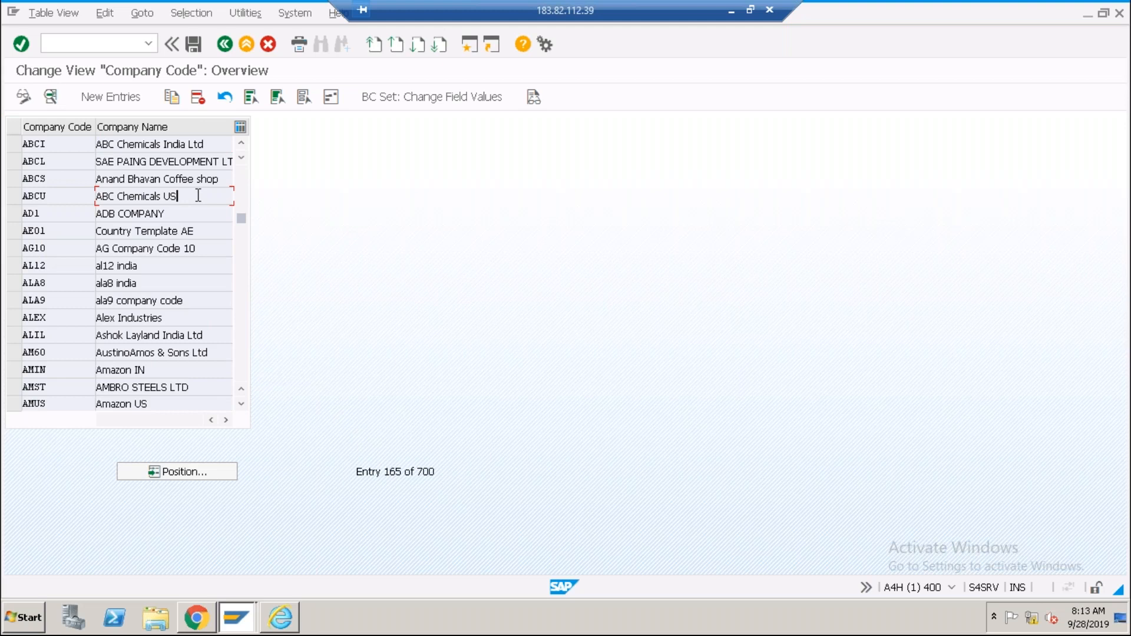
Review company code ABCI's city, country and currency details.
{"action": "double_click", "coordinate": [187, 144]}
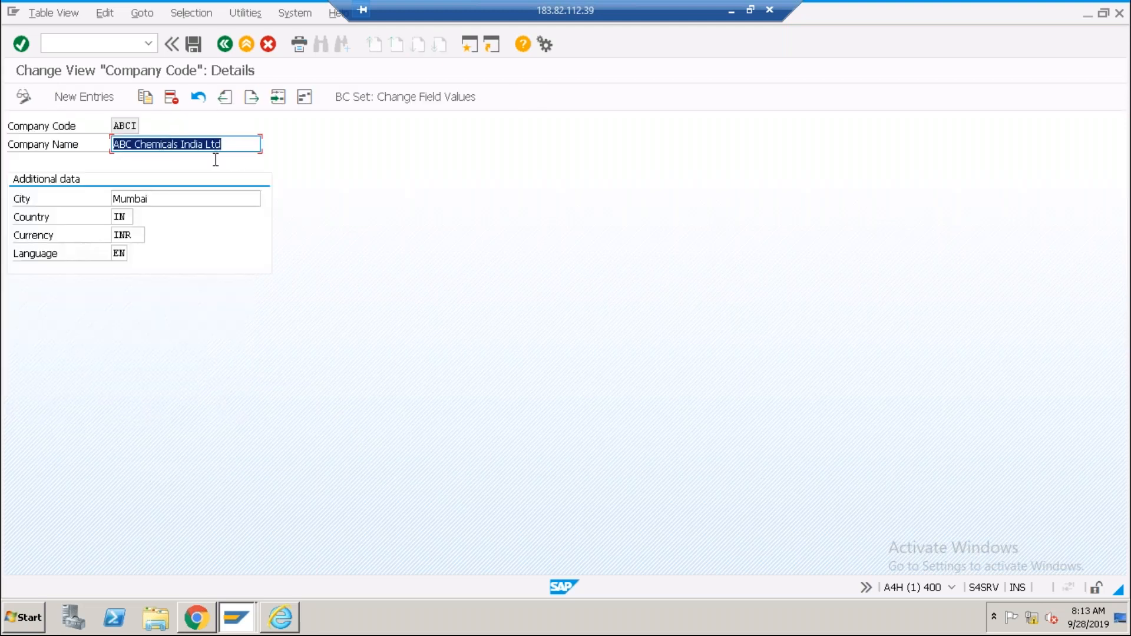
{"action": "left_click", "coordinate": [183, 199]}
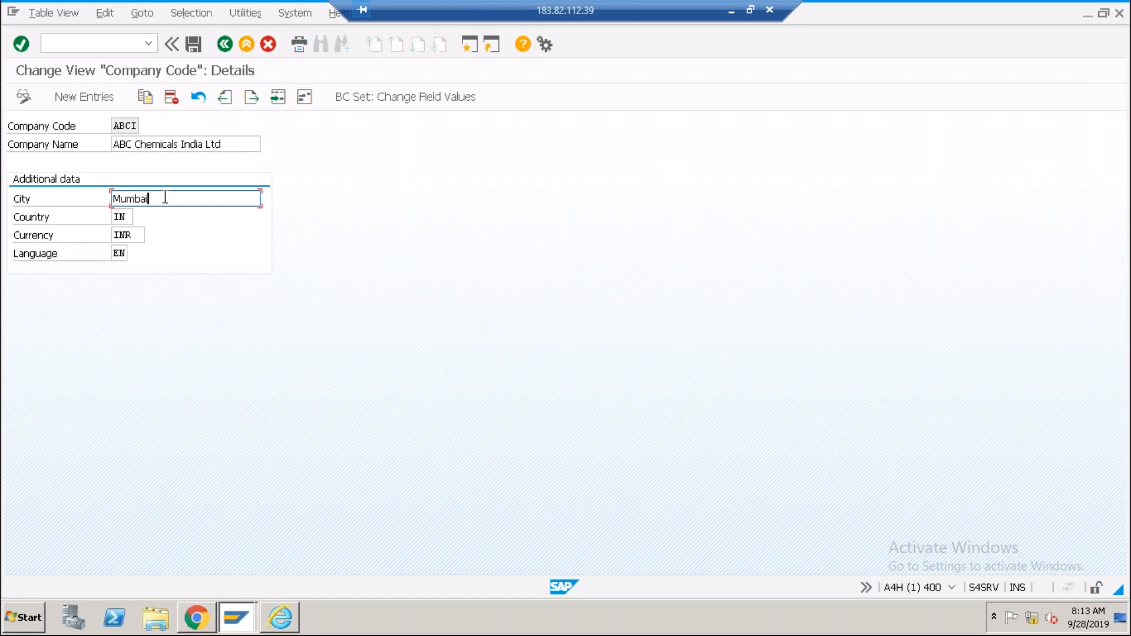
{"action": "left_click", "coordinate": [130, 216]}
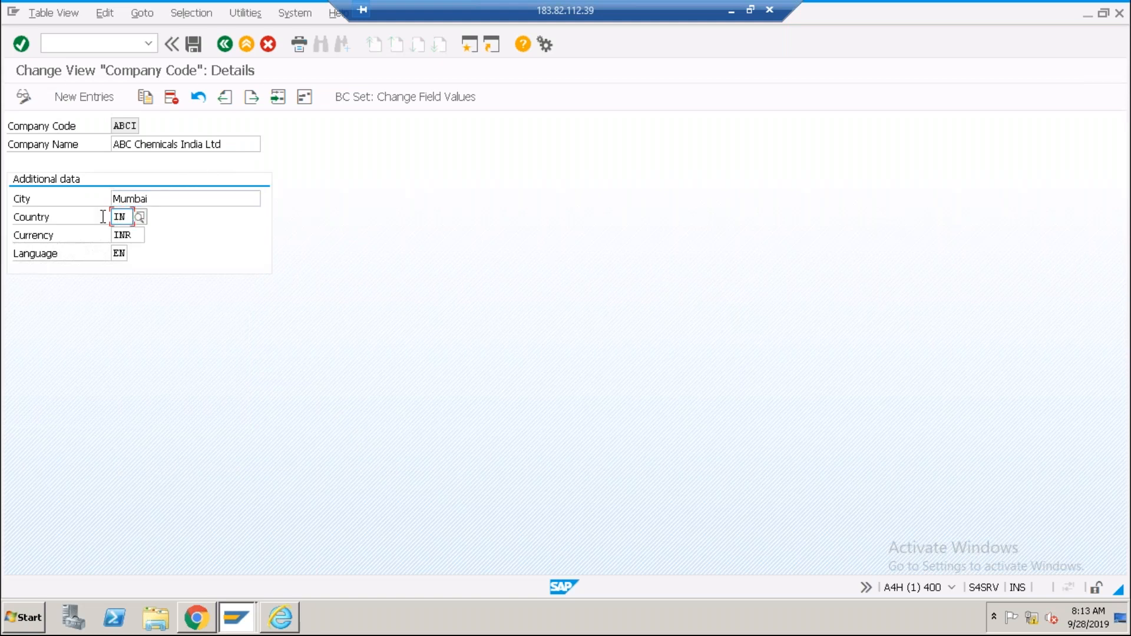
{"action": "left_click", "coordinate": [135, 236]}
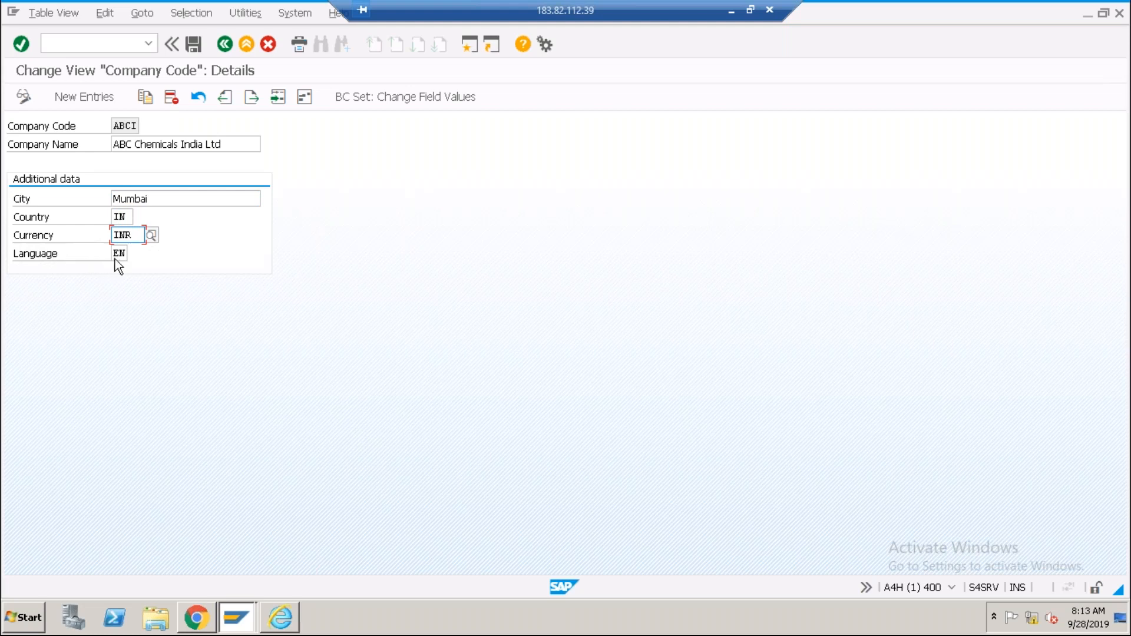
Review ABCU's city, country and currency, then open its address (country US, time zone CST).
{"action": "left_click", "coordinate": [225, 44]}
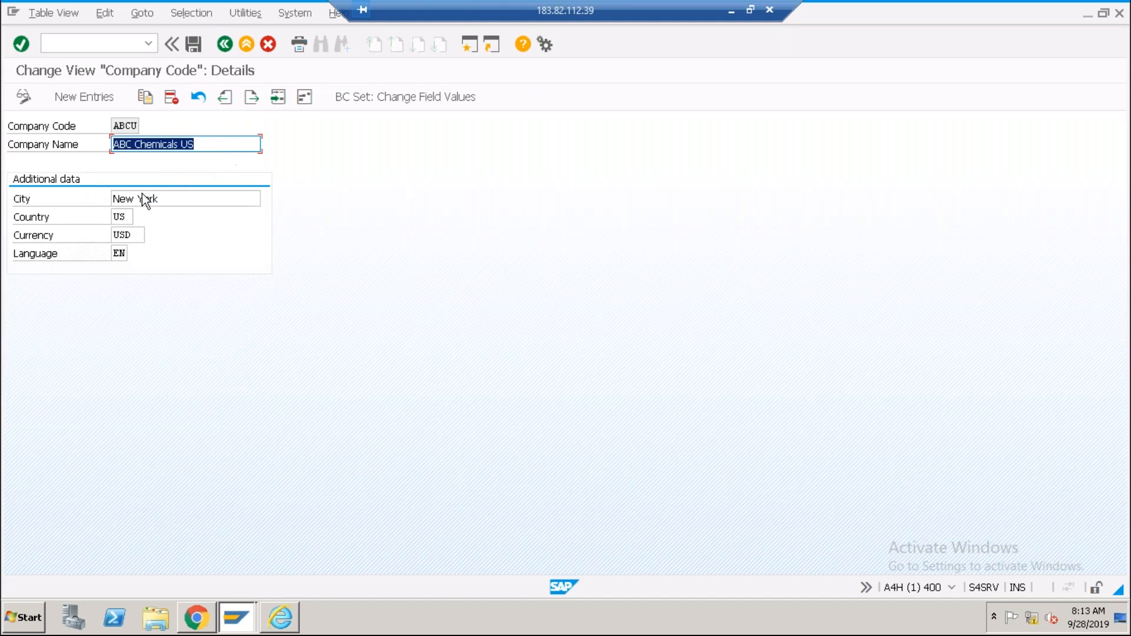
{"action": "left_click", "coordinate": [156, 200]}
{"action": "left_click", "coordinate": [126, 215]}
{"action": "left_click", "coordinate": [140, 236]}
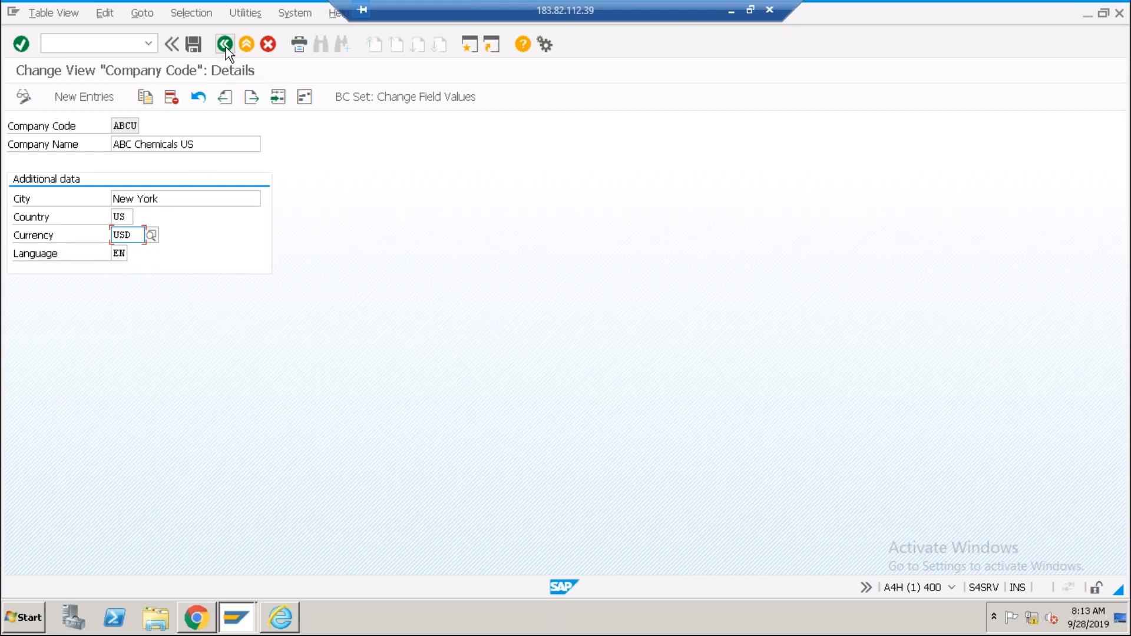
{"action": "left_click", "coordinate": [303, 97]}
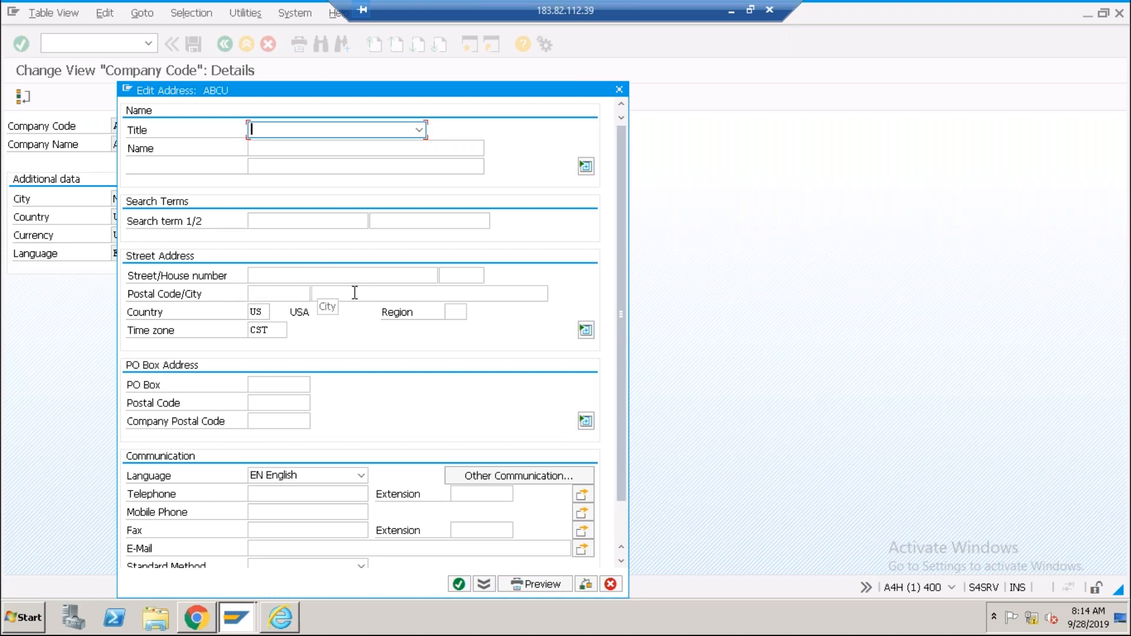
Close the Edit Address: ABCU dialog without saving any changes.
{"action": "left_click", "coordinate": [618, 89]}
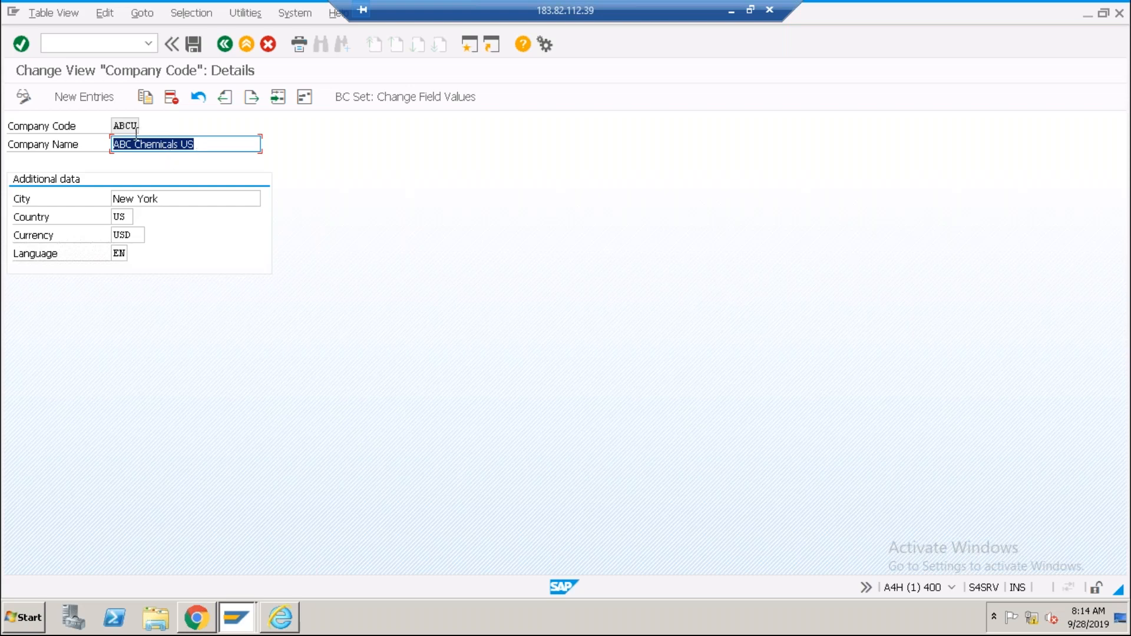
Check ABCU's country, leave the company code table and dismiss the activity choice.
{"action": "left_click", "coordinate": [129, 217]}
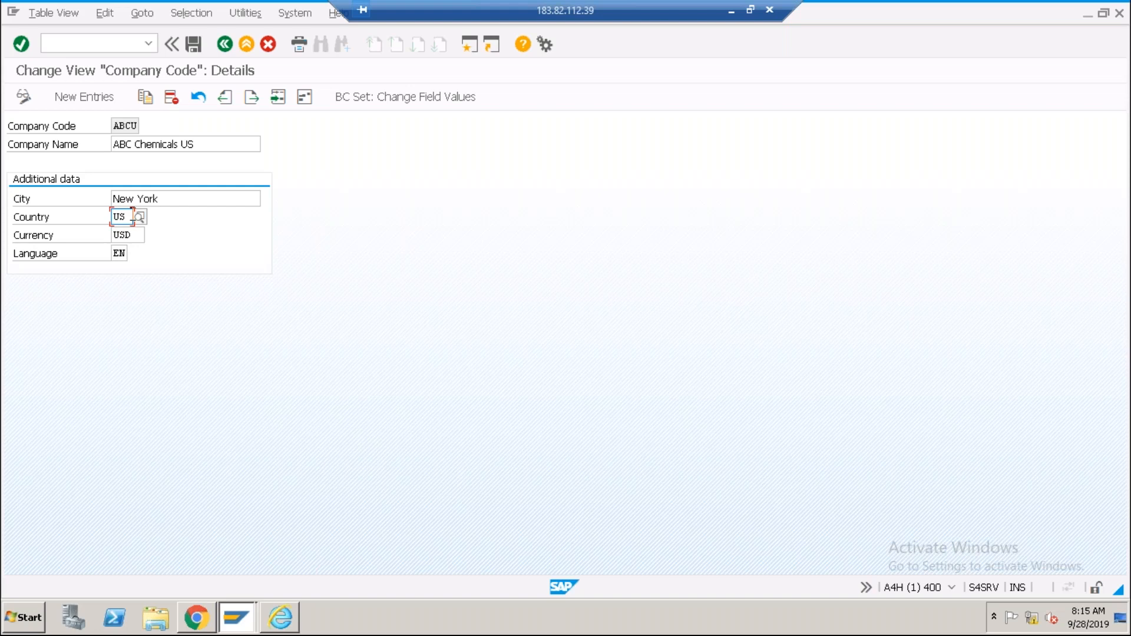
{"action": "left_click", "coordinate": [231, 44]}
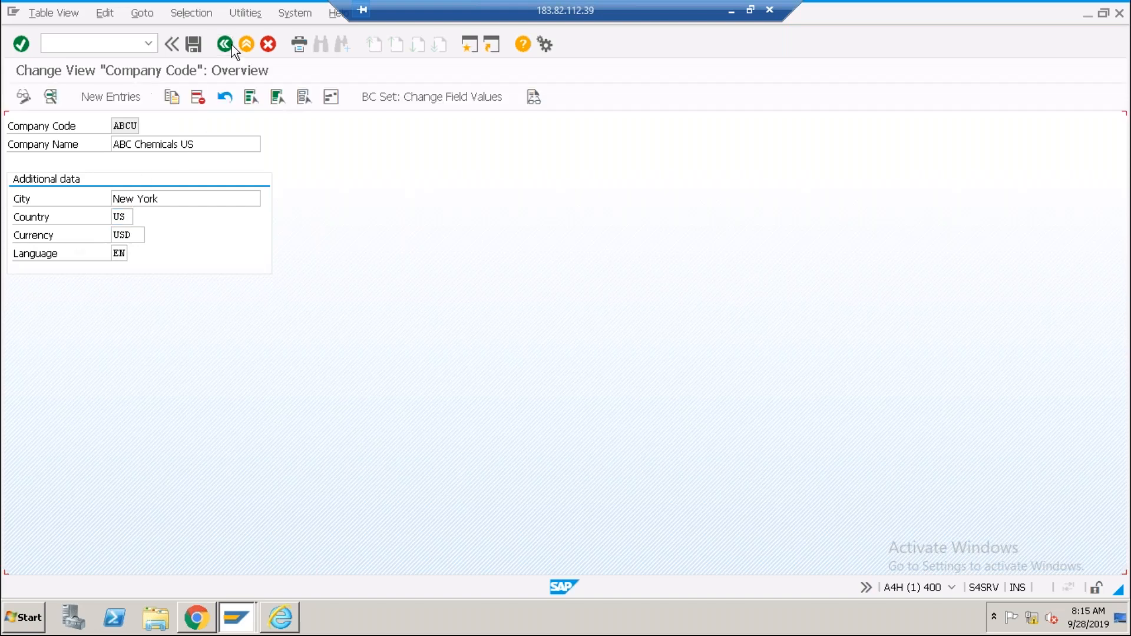
{"action": "left_click", "coordinate": [232, 45]}
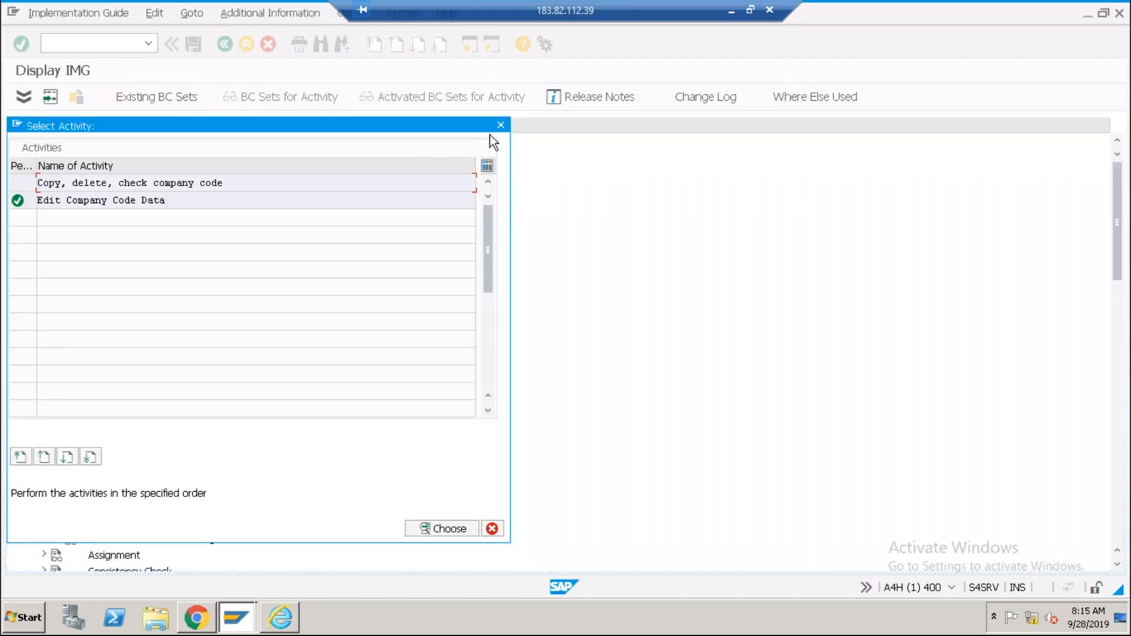
{"action": "left_click", "coordinate": [501, 125]}
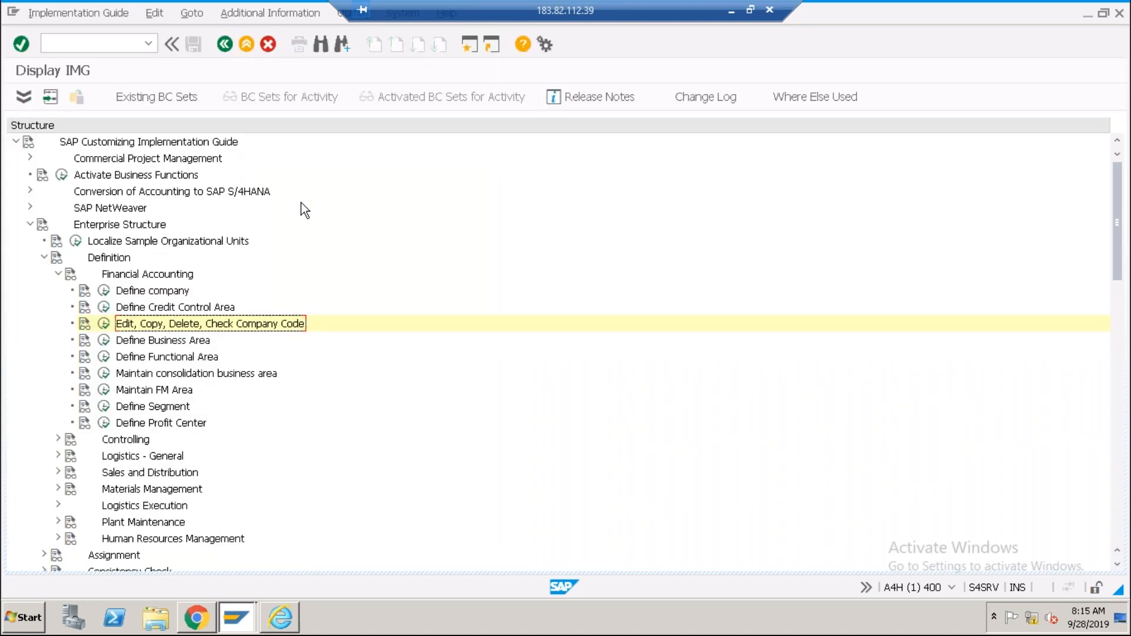
Collapse Enterprise Structure and expand Financial Accounting Global Settings > Ledgers > Fiscal Year and Posting Periods.
{"action": "left_click", "coordinate": [44, 258]}
{"action": "left_click", "coordinate": [29, 225]}
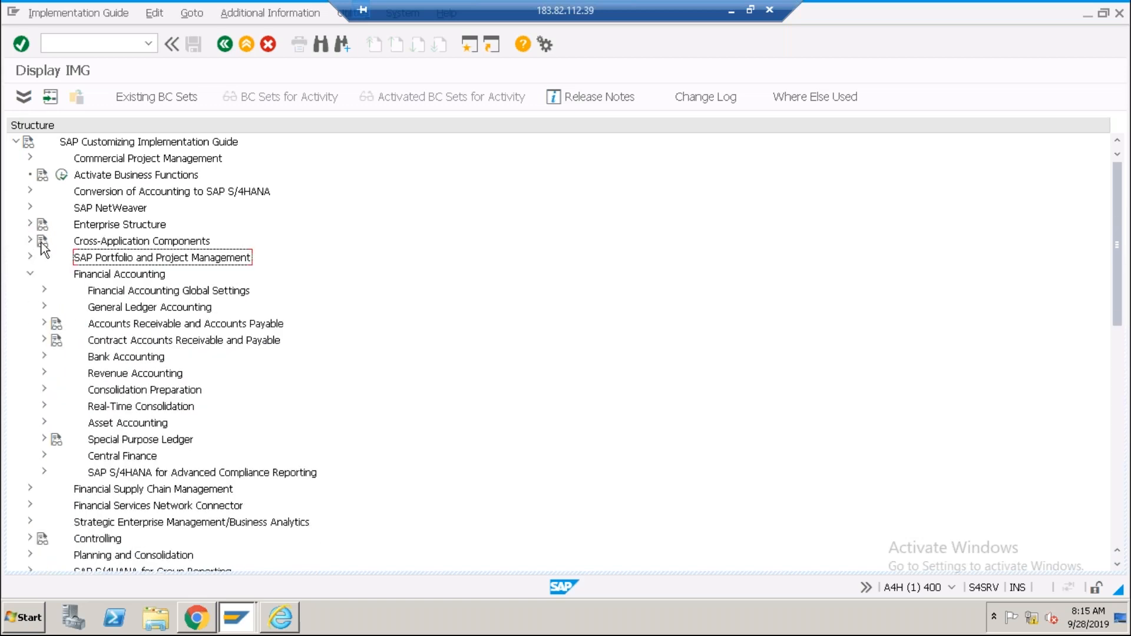
{"action": "left_click", "coordinate": [131, 280]}
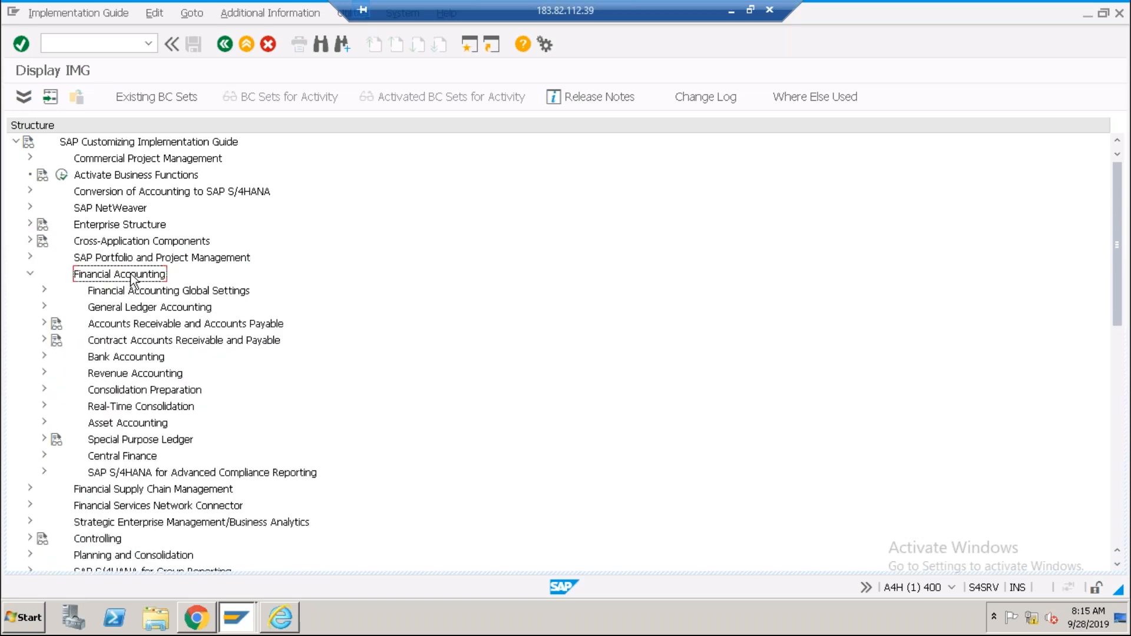
{"action": "left_click", "coordinate": [44, 290]}
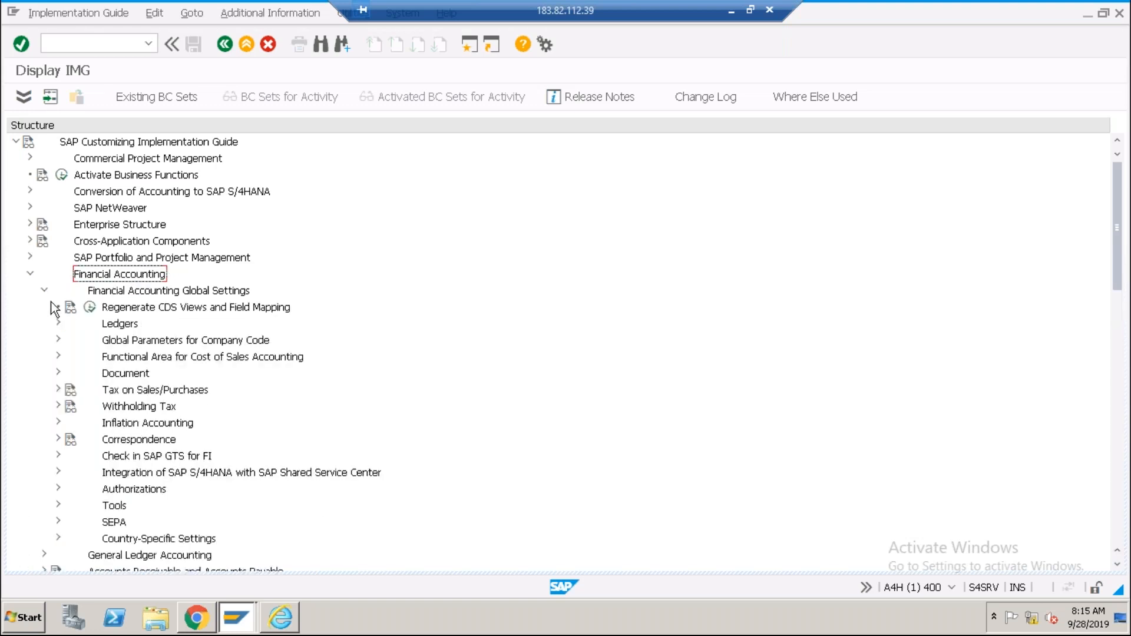
{"action": "left_click", "coordinate": [59, 323]}
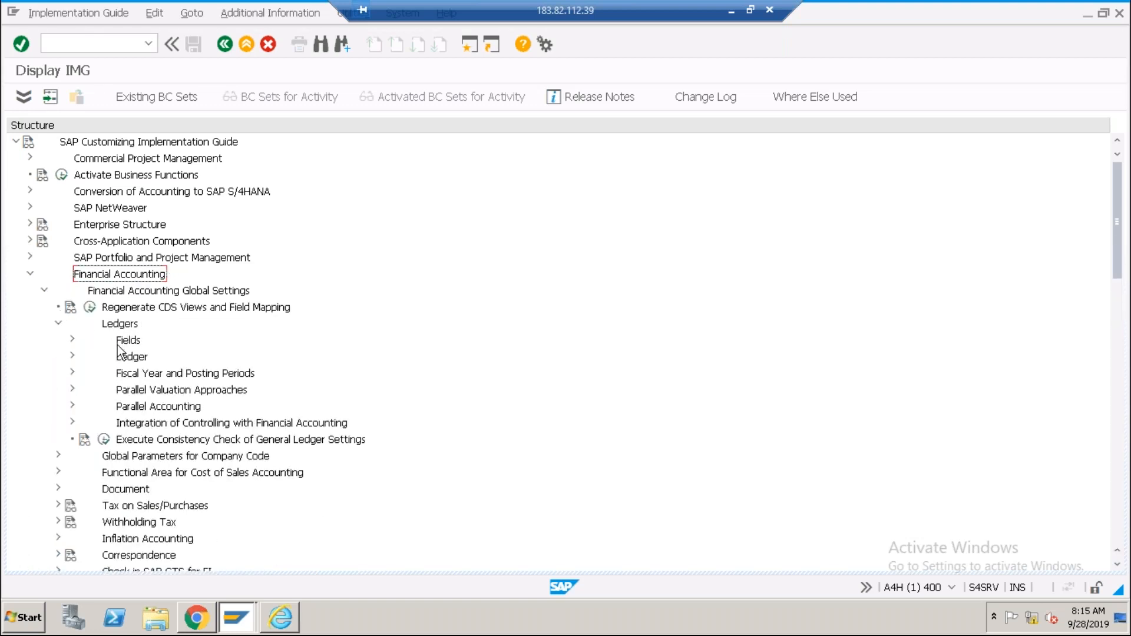
{"action": "left_click", "coordinate": [142, 375]}
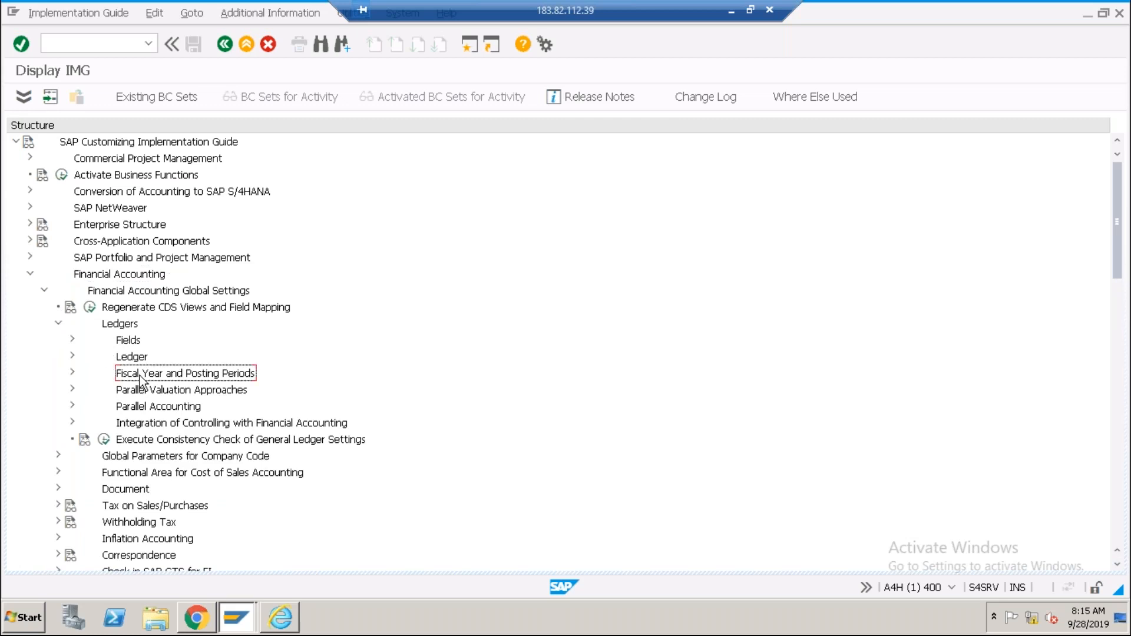
{"action": "left_click", "coordinate": [72, 372]}
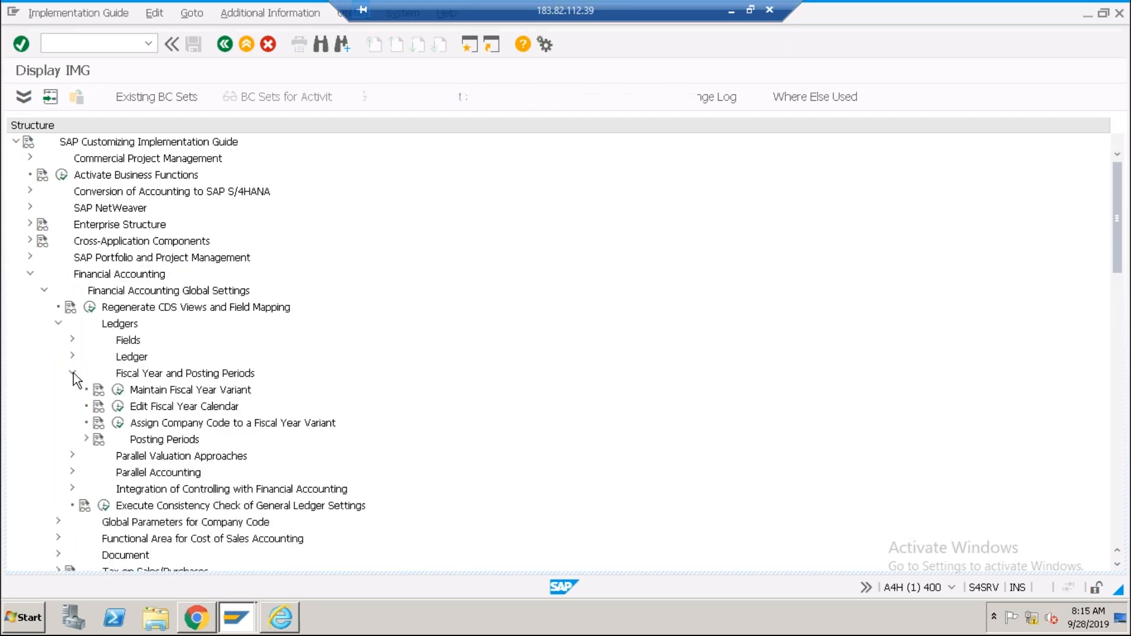
{"action": "left_click", "coordinate": [147, 423]}
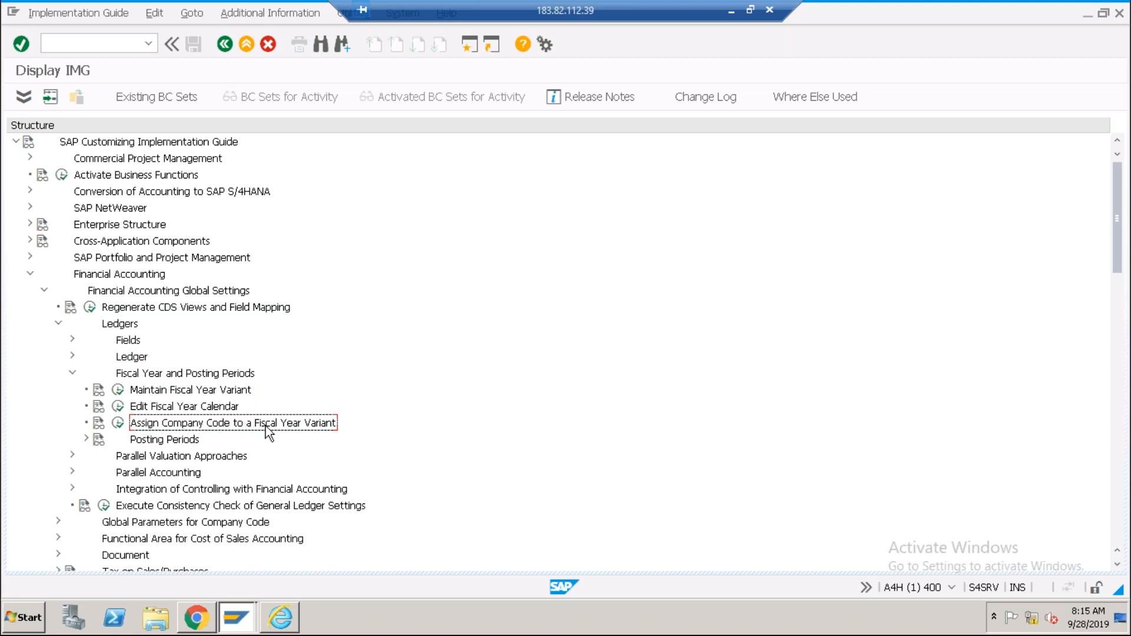
Run Assign Company Code to a Fiscal Year Variant read-only and position on company code ABCI.
{"action": "left_click", "coordinate": [121, 423]}
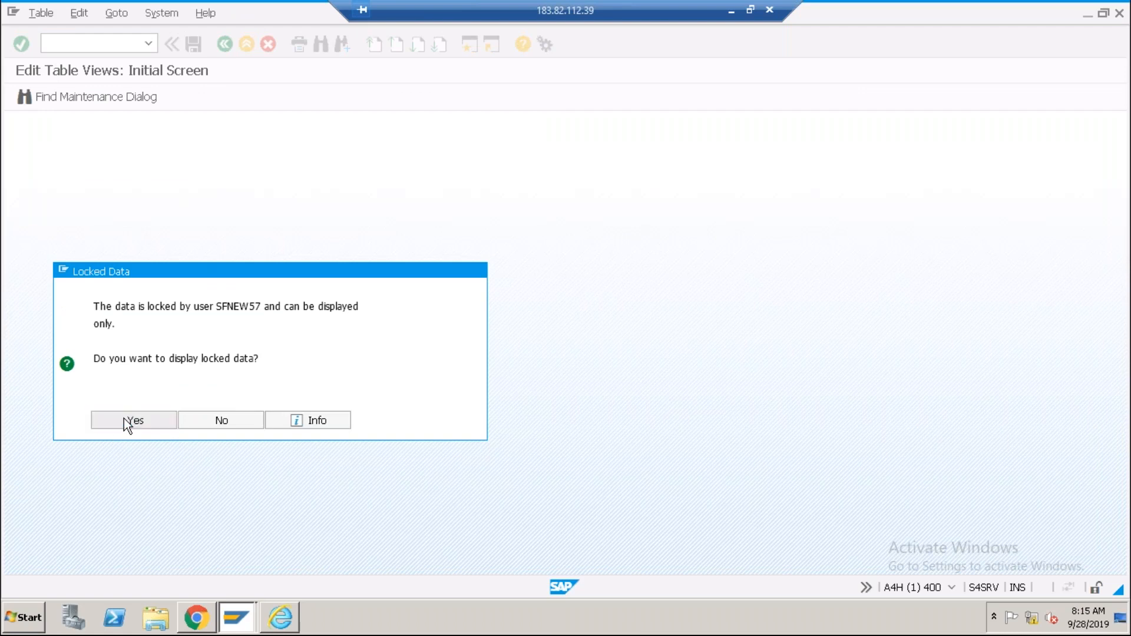
{"action": "left_click", "coordinate": [125, 420]}
{"action": "left_click", "coordinate": [185, 490]}
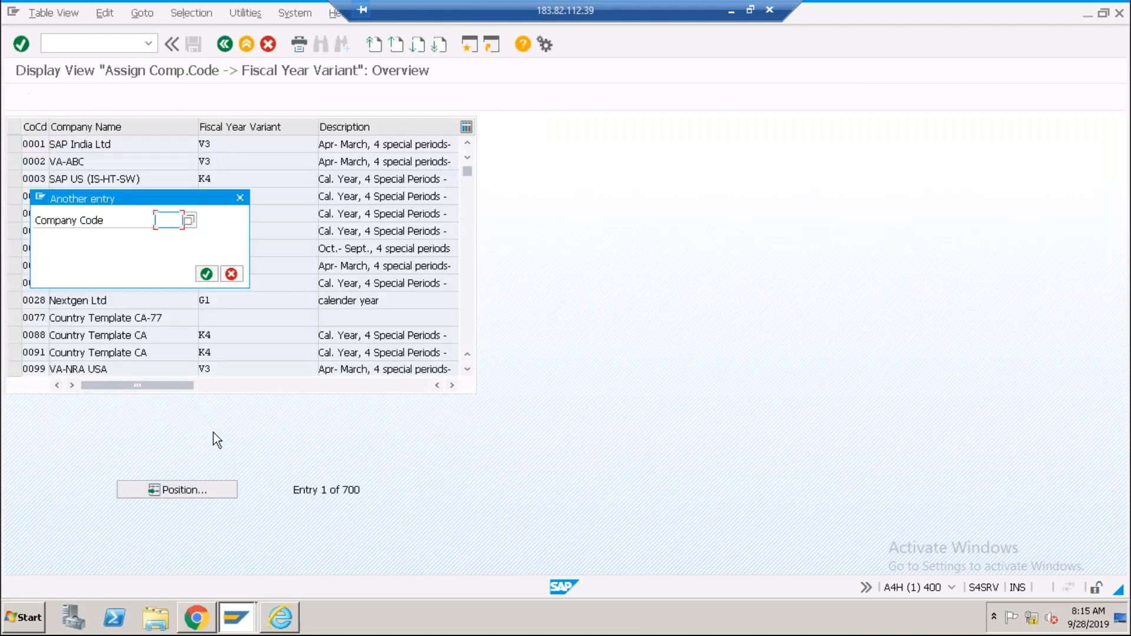
{"action": "type", "text": "abci"}
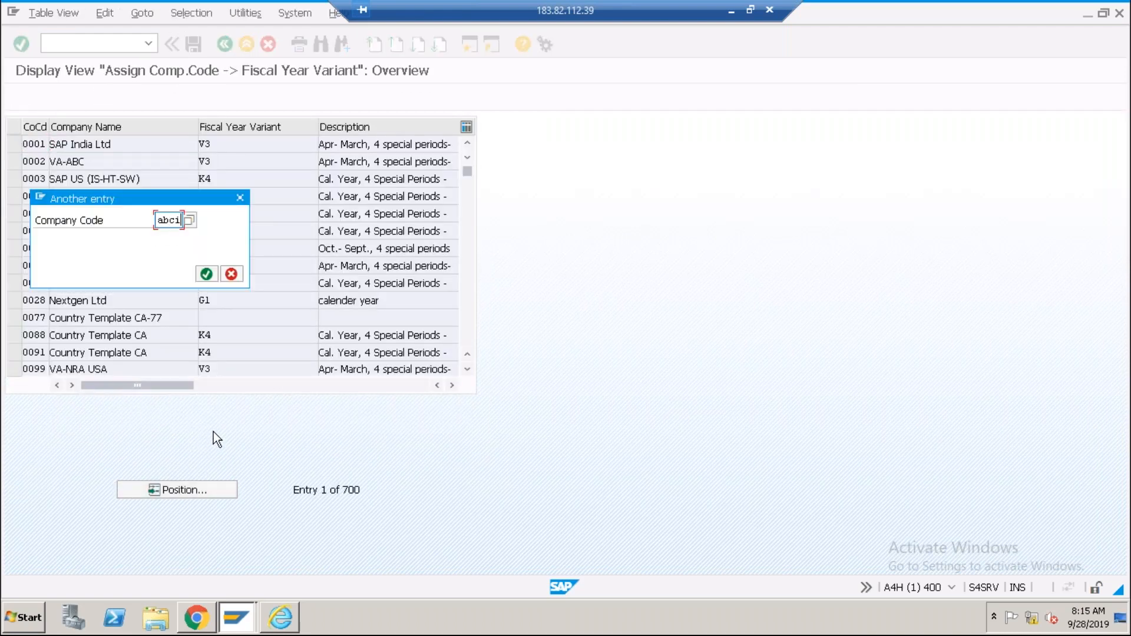
{"action": "key", "text": "Return"}
Highlight ABCI's variant V3 (Apr–March) and compare it with ABCL and ABCS on K4.
{"action": "left_click", "coordinate": [219, 145]}
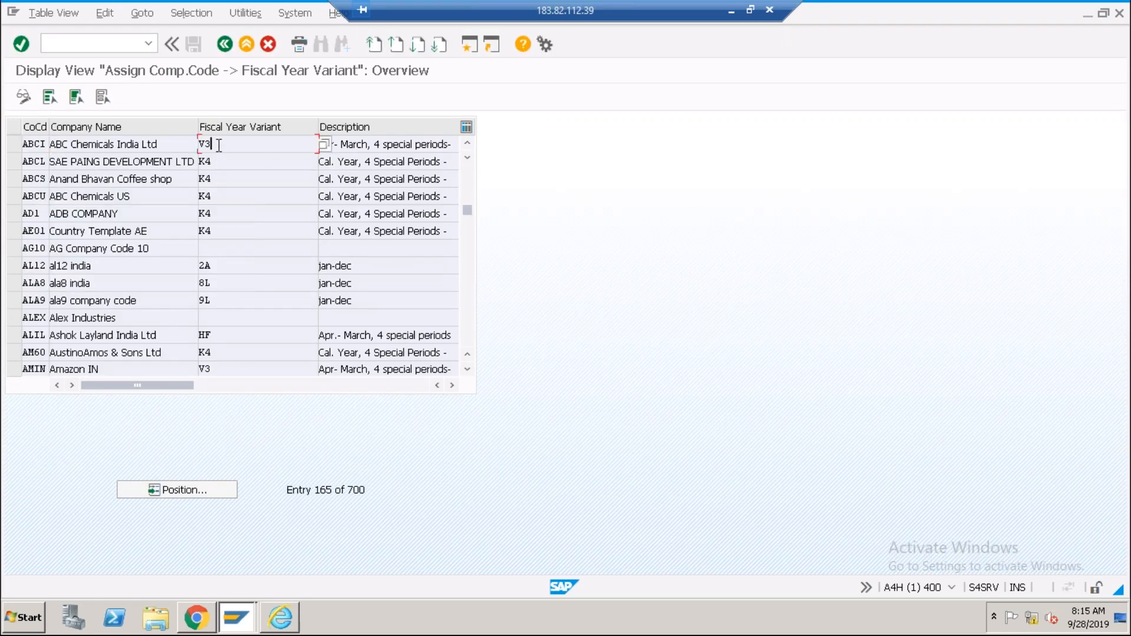
{"action": "left_click", "coordinate": [364, 145]}
{"action": "left_click", "coordinate": [240, 145]}
{"action": "left_click_drag", "start_coordinate": [224, 146], "coordinate": [191, 146]}
{"action": "left_click", "coordinate": [228, 146]}
{"action": "left_click", "coordinate": [363, 145]}
{"action": "left_click", "coordinate": [199, 145]}
{"action": "left_click", "coordinate": [224, 164]}
{"action": "left_click", "coordinate": [225, 179]}
Compare ABCI's fiscal year variant V3 against ABCL's K4 in the assignment table.
{"action": "left_click", "coordinate": [244, 148]}
{"action": "left_click", "coordinate": [196, 144]}
{"action": "left_click", "coordinate": [215, 163]}
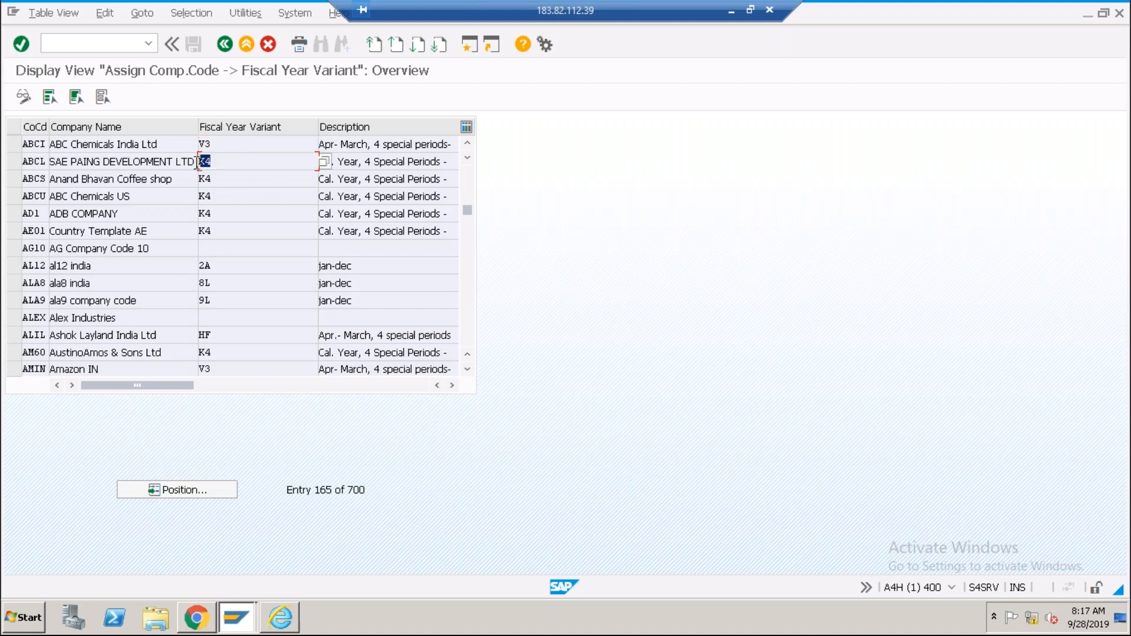
{"action": "left_click", "coordinate": [224, 146]}
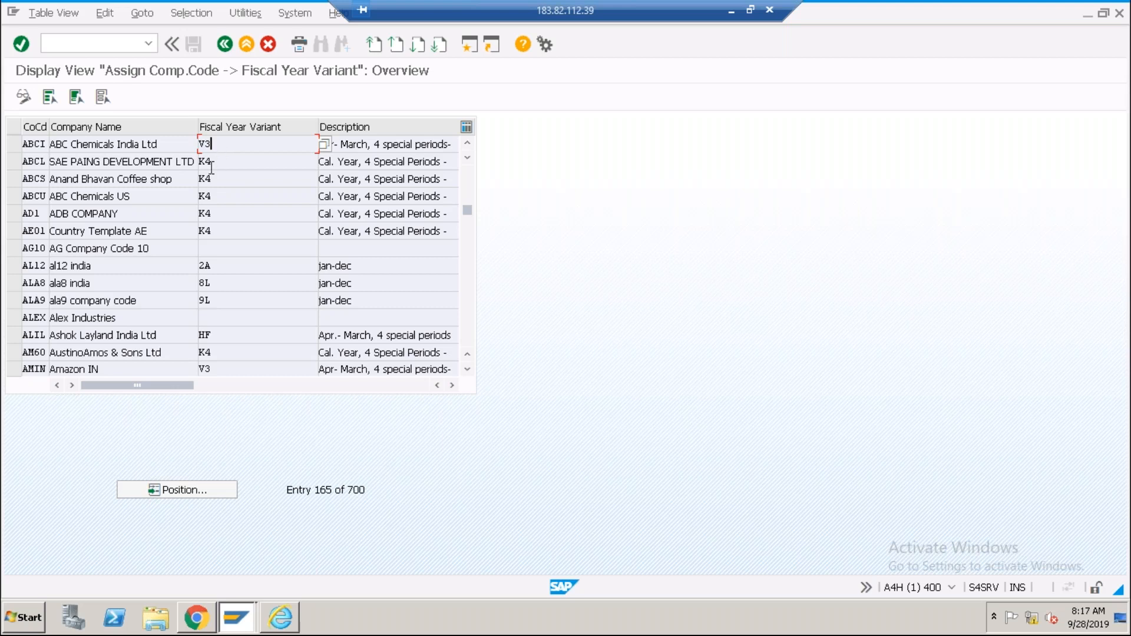
{"action": "left_click", "coordinate": [214, 165]}
{"action": "left_click", "coordinate": [244, 143]}
{"action": "left_click", "coordinate": [230, 160]}
{"action": "left_click", "coordinate": [239, 143]}
{"action": "left_click_drag", "start_coordinate": [235, 146], "coordinate": [188, 143]}
{"action": "left_click", "coordinate": [224, 167]}
{"action": "left_click", "coordinate": [226, 144]}
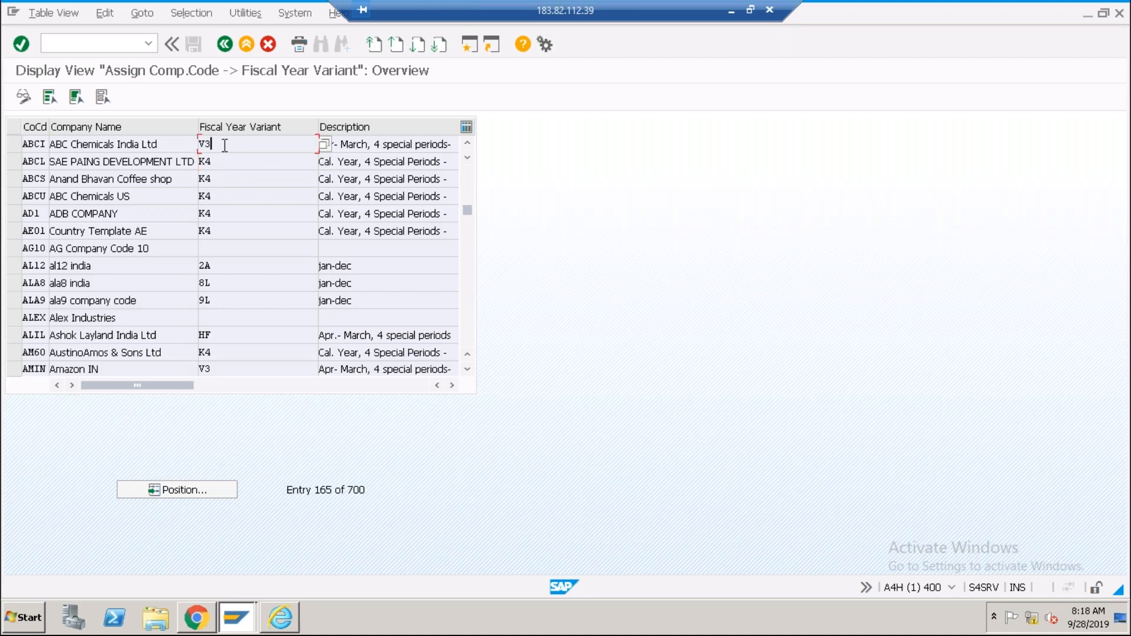
Go back to the IMG and open Maintain Fiscal Year Variant.
{"action": "left_click", "coordinate": [225, 47]}
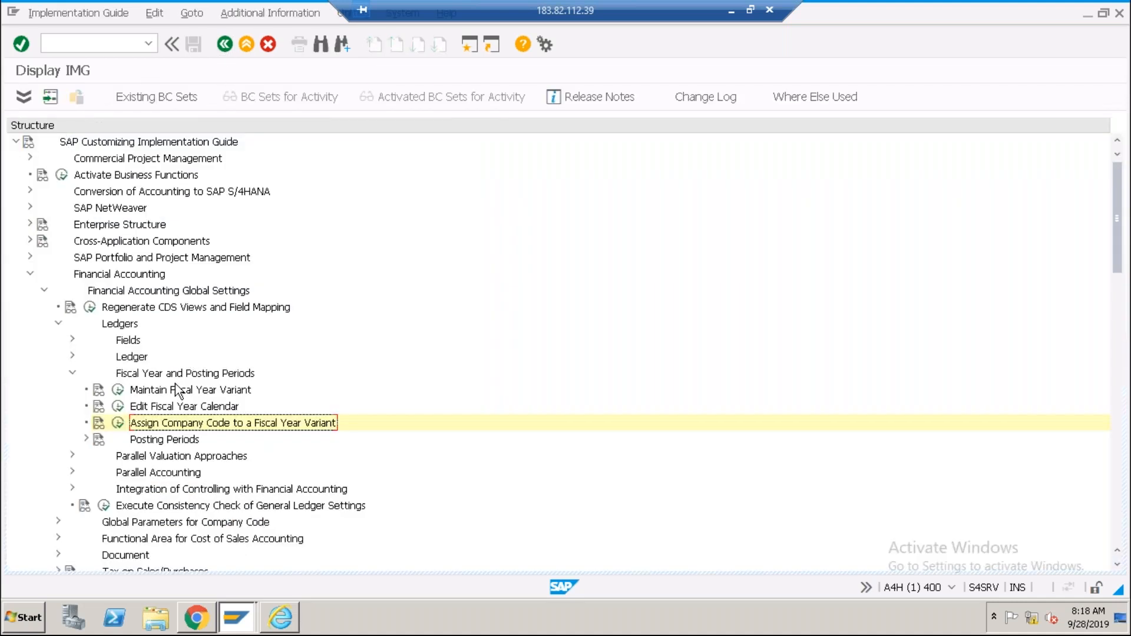
{"action": "left_click", "coordinate": [178, 392]}
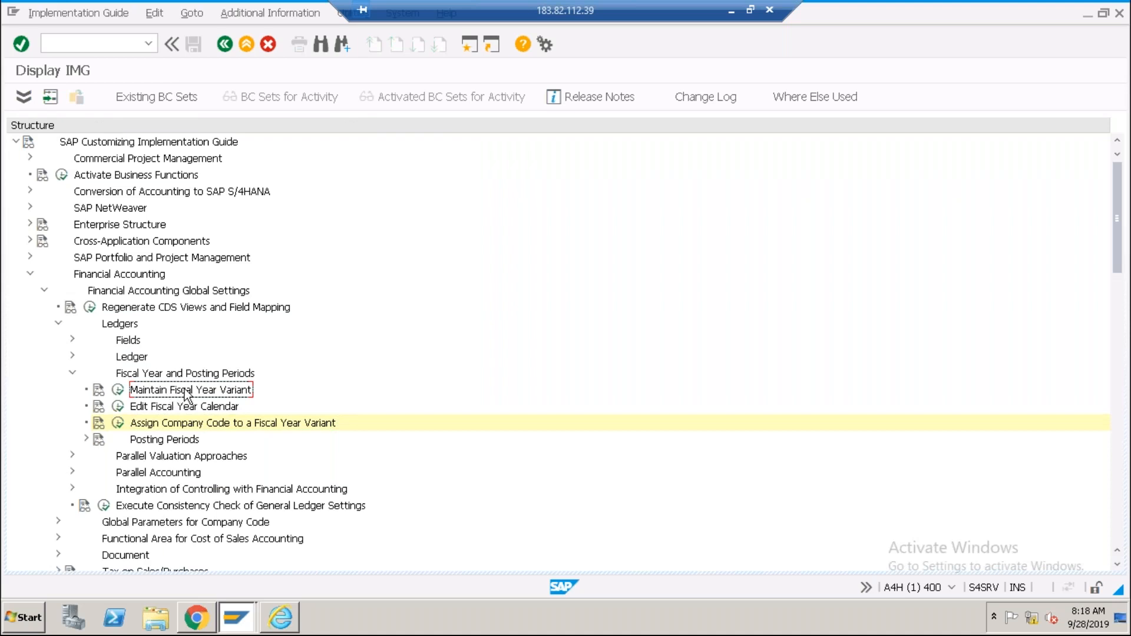
{"action": "left_click", "coordinate": [117, 391]}
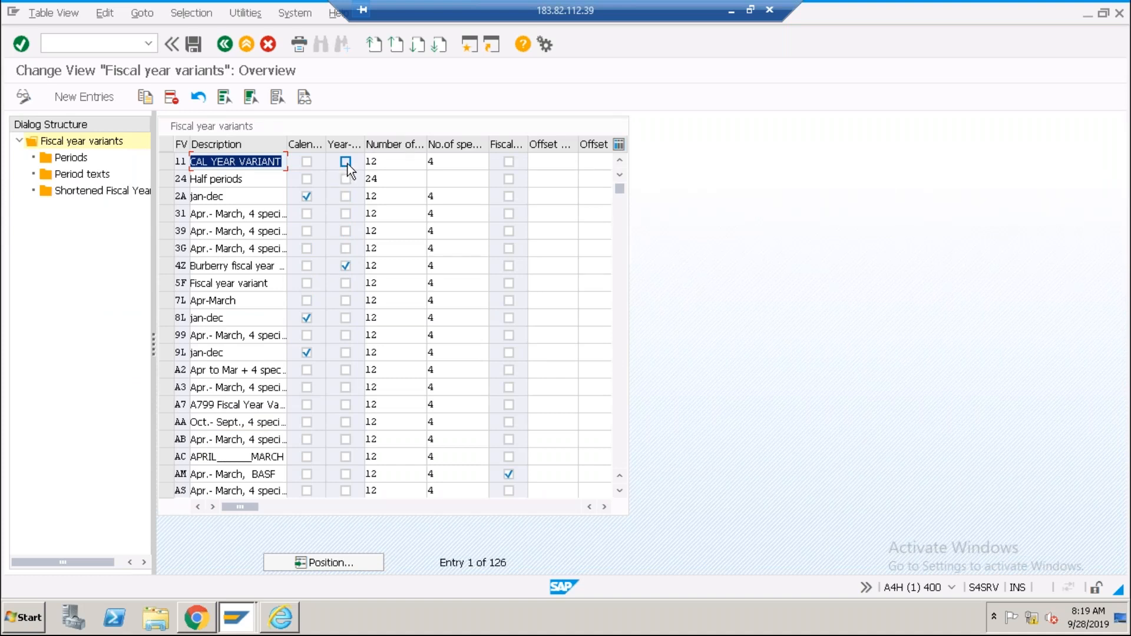
Page down the fiscal year variant list and select V3 (Apr–March, 12 periods, 4 special).
{"action": "left_click", "coordinate": [618, 385]}
{"action": "left_click", "coordinate": [618, 385]}
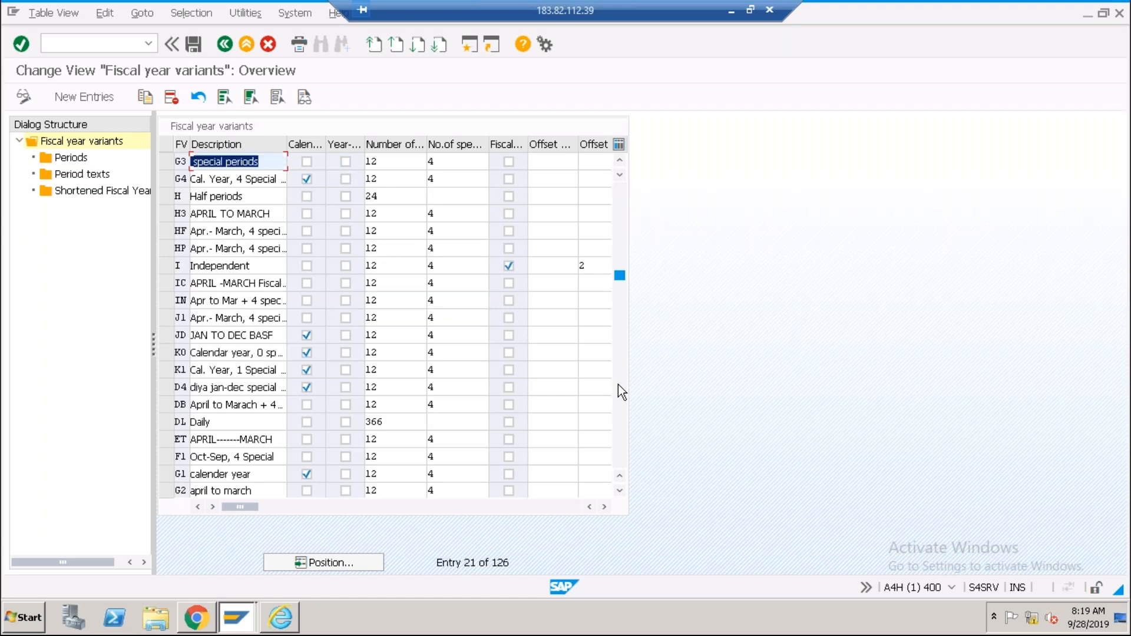
{"action": "left_click", "coordinate": [618, 385]}
{"action": "left_click", "coordinate": [619, 385]}
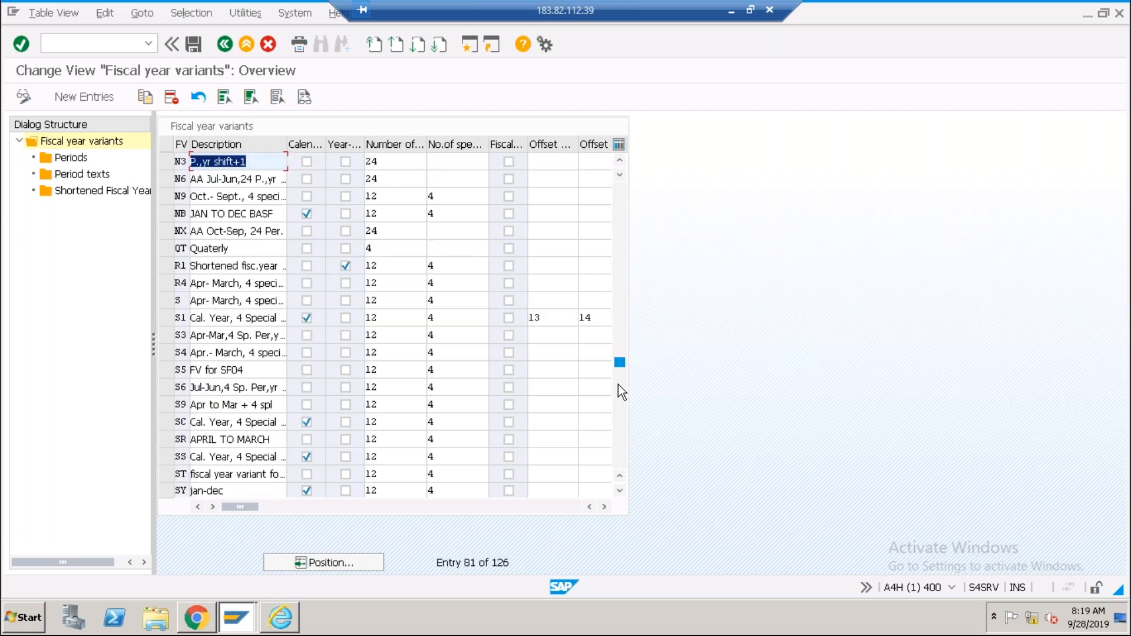
{"action": "left_click", "coordinate": [621, 404]}
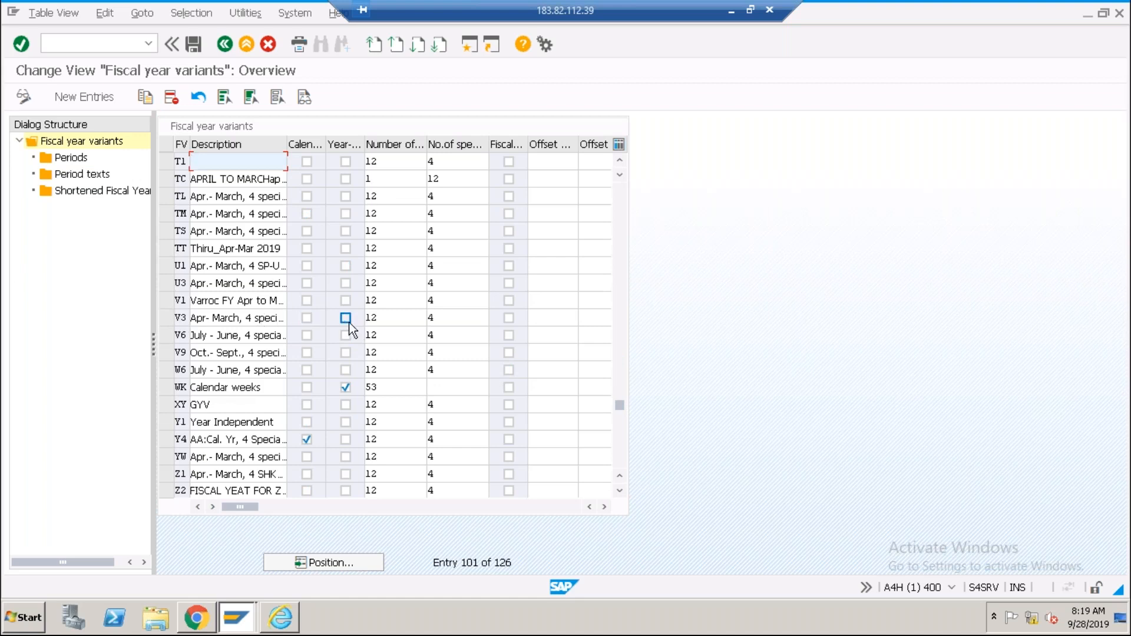
{"action": "left_click", "coordinate": [164, 317]}
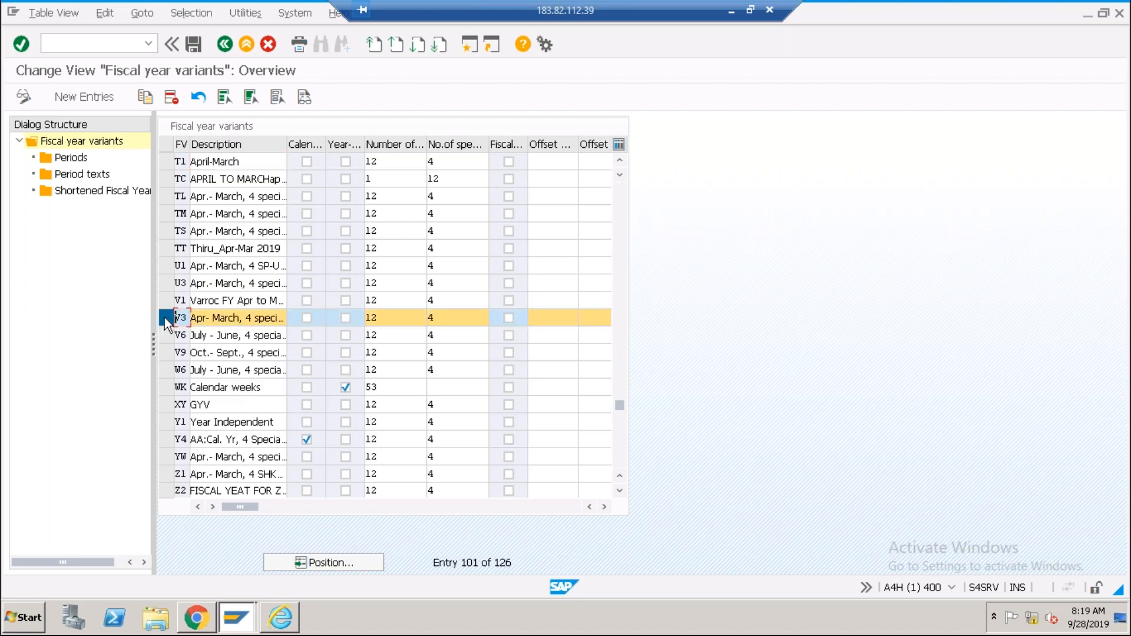
Review V3's 12 April-start posting periods, then return to the variant list and select K4.
{"action": "left_click", "coordinate": [84, 161]}
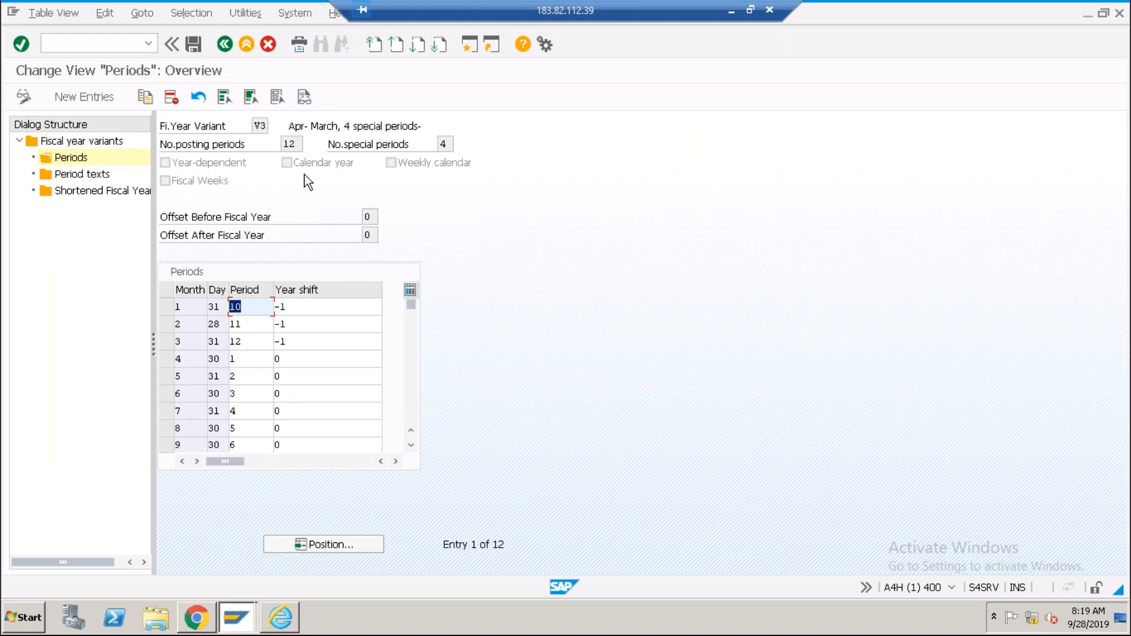
{"action": "left_click", "coordinate": [224, 47]}
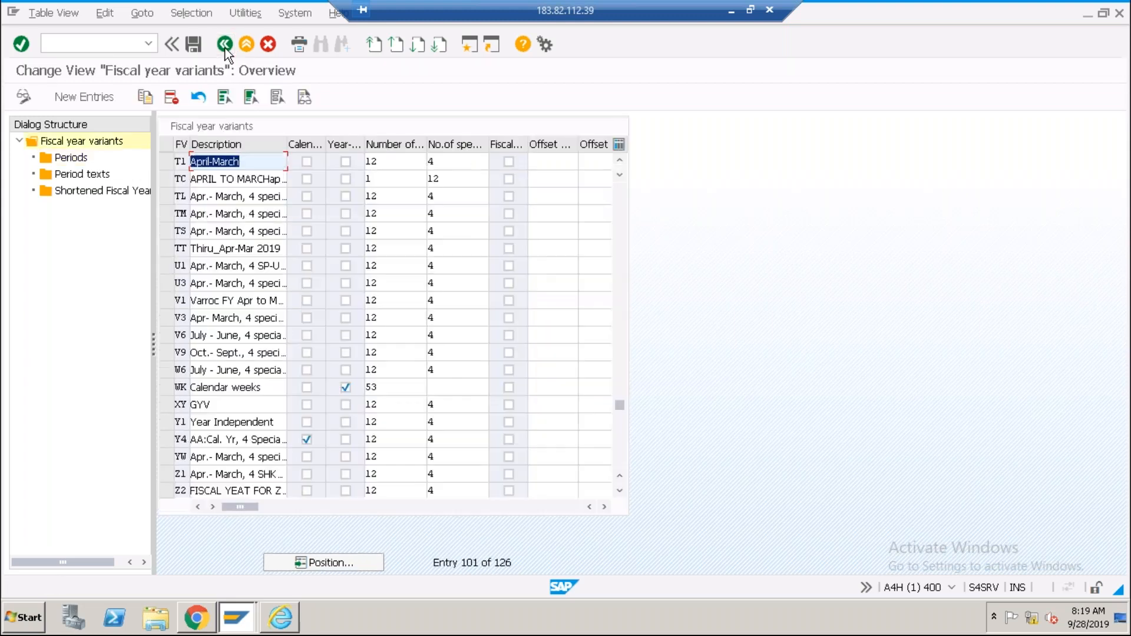
{"action": "left_click", "coordinate": [620, 207]}
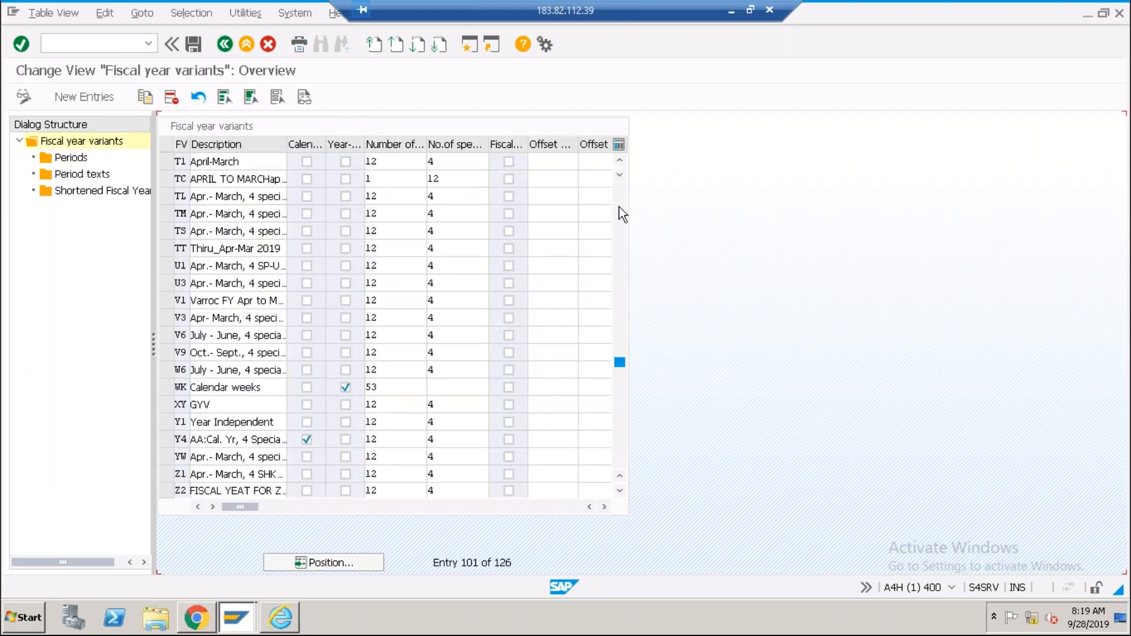
{"action": "left_click", "coordinate": [620, 207]}
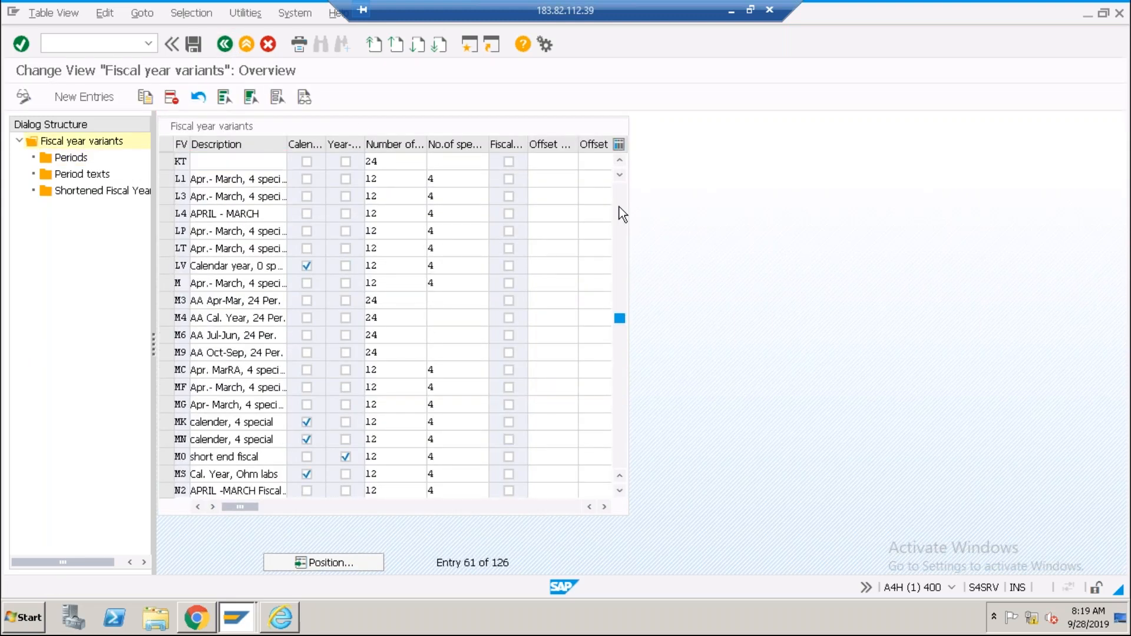
{"action": "left_click", "coordinate": [620, 207]}
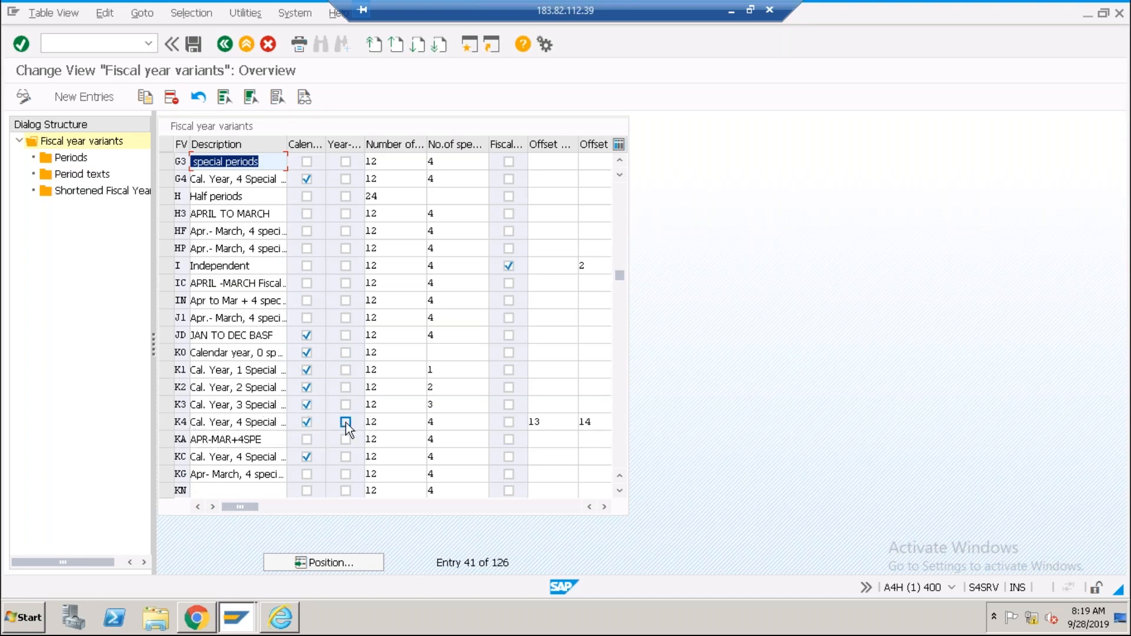
{"action": "left_click", "coordinate": [166, 422]}
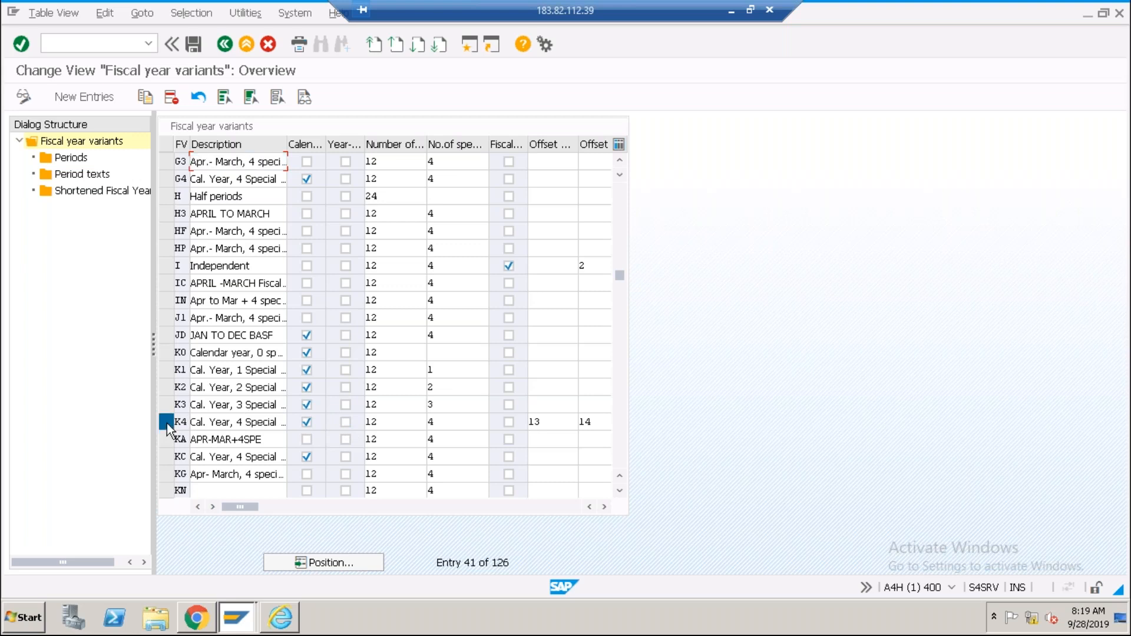
Try K4's periods and dismiss the calendar-year message, then select variant 4Z at the top.
{"action": "double_click", "coordinate": [75, 159]}
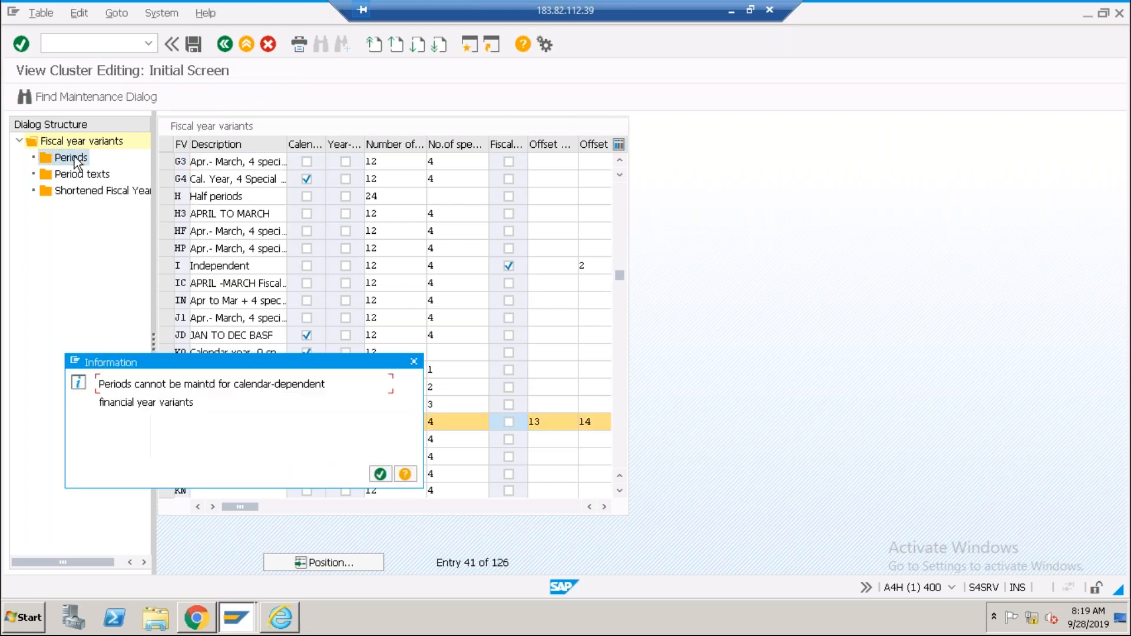
{"action": "left_click", "coordinate": [380, 475]}
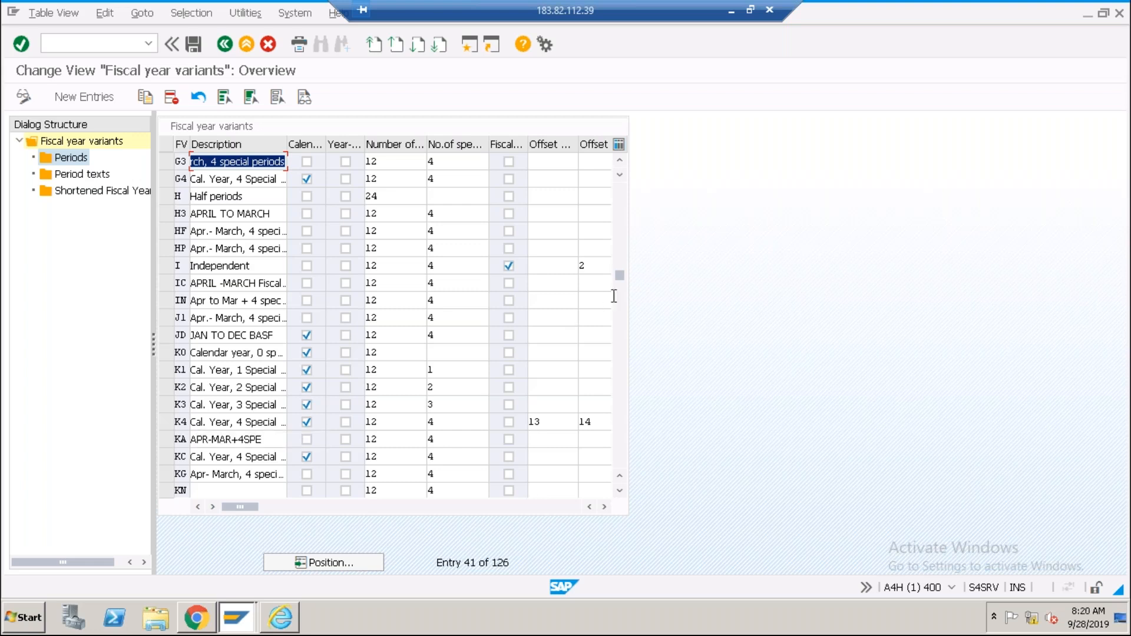
{"action": "left_click", "coordinate": [622, 220]}
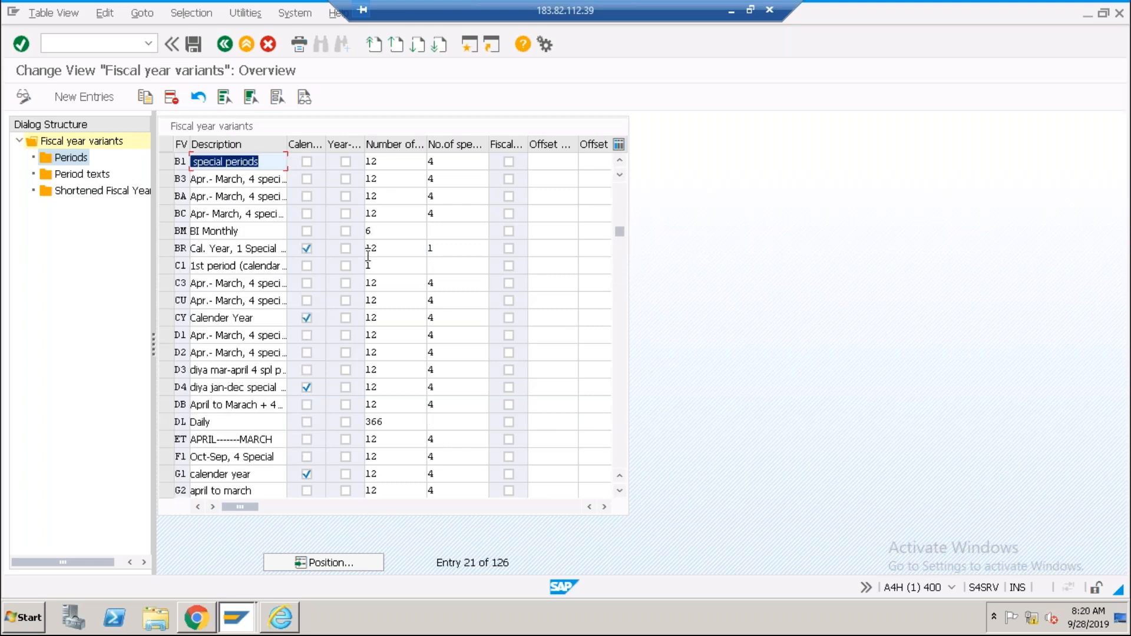
{"action": "left_click_drag", "start_coordinate": [619, 231], "coordinate": [621, 193]}
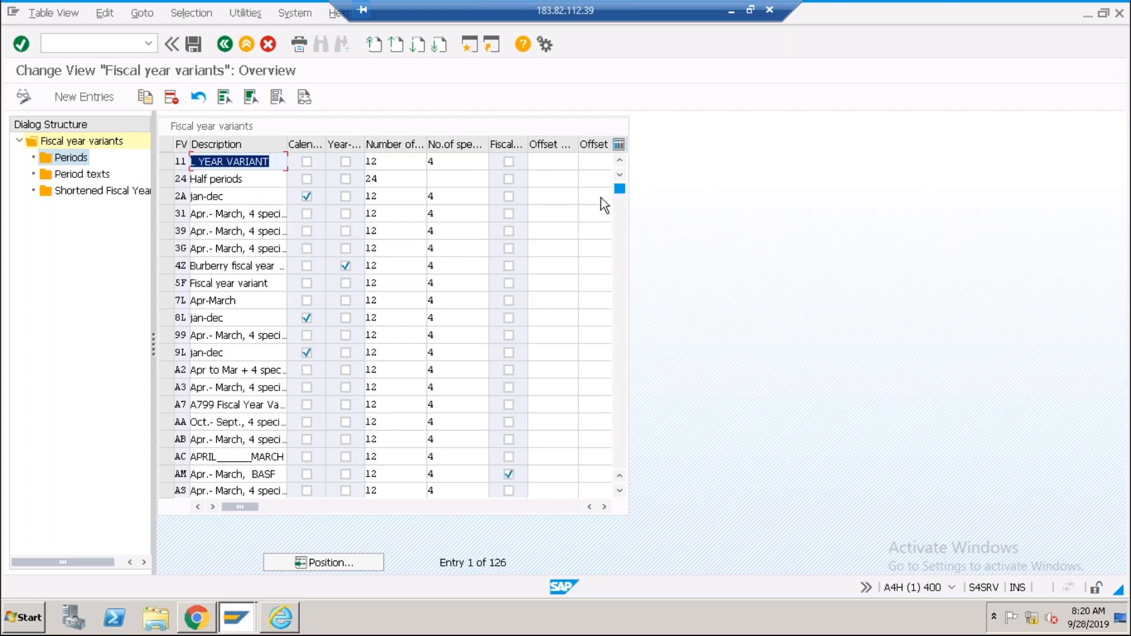
{"action": "left_click", "coordinate": [168, 264]}
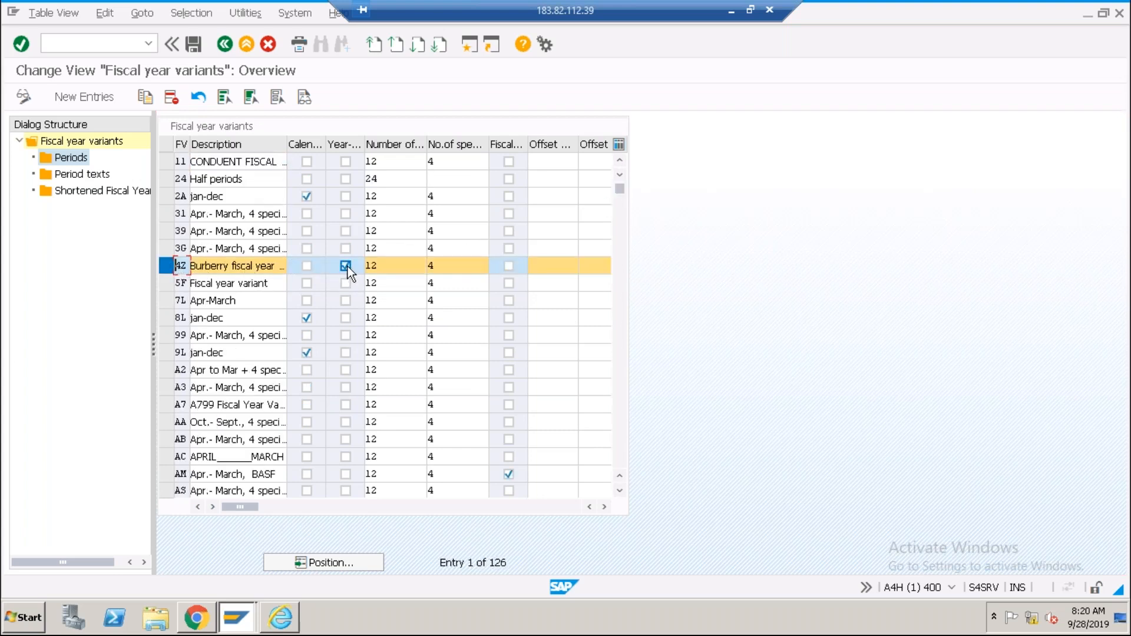
Open 4Z's periods, then close the calendar year prompt prefilled with 2019.
{"action": "double_click", "coordinate": [75, 159]}
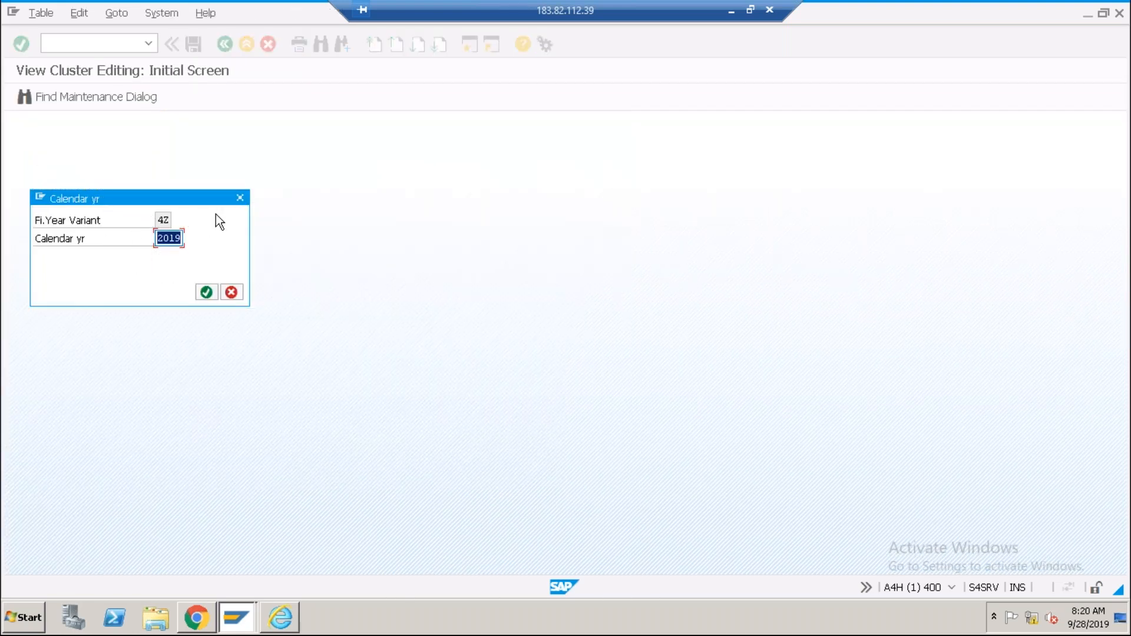
{"action": "left_click", "coordinate": [177, 238]}
{"action": "left_click", "coordinate": [238, 198]}
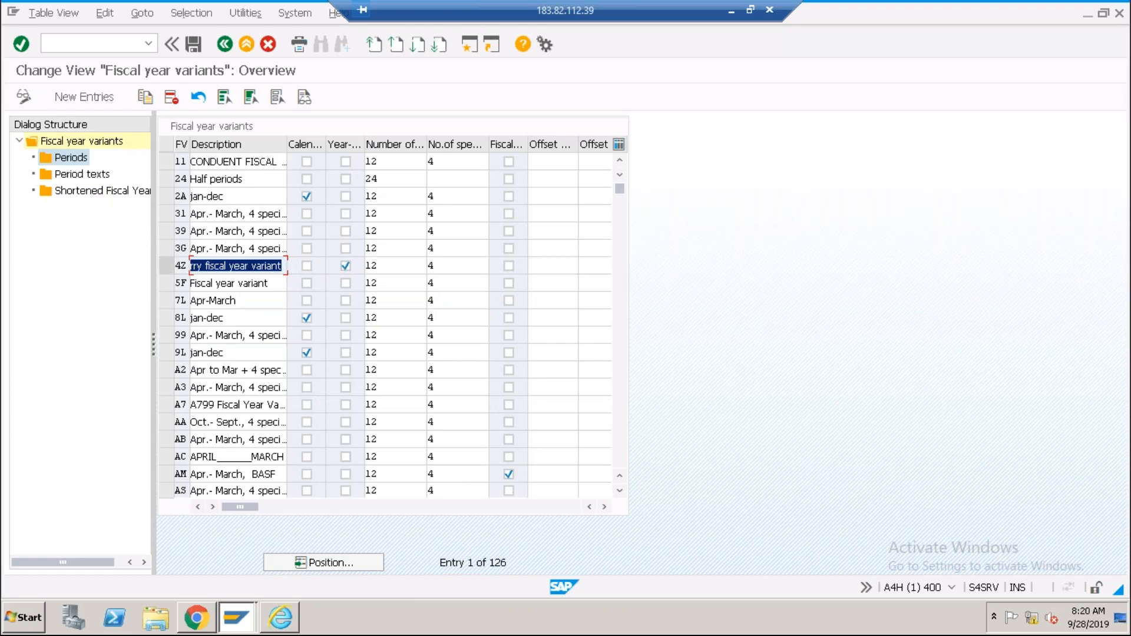
Select variant 4Z, then go back to the Display IMG tree at Fiscal Year and Posting Periods.
{"action": "left_click", "coordinate": [165, 265]}
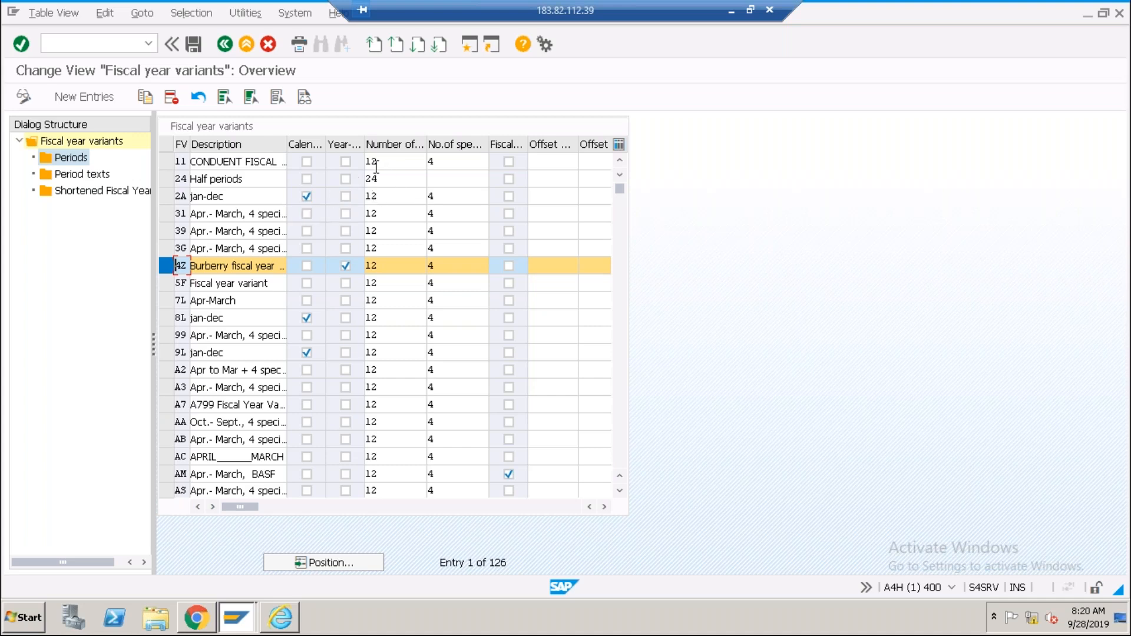
{"action": "left_click", "coordinate": [225, 45]}
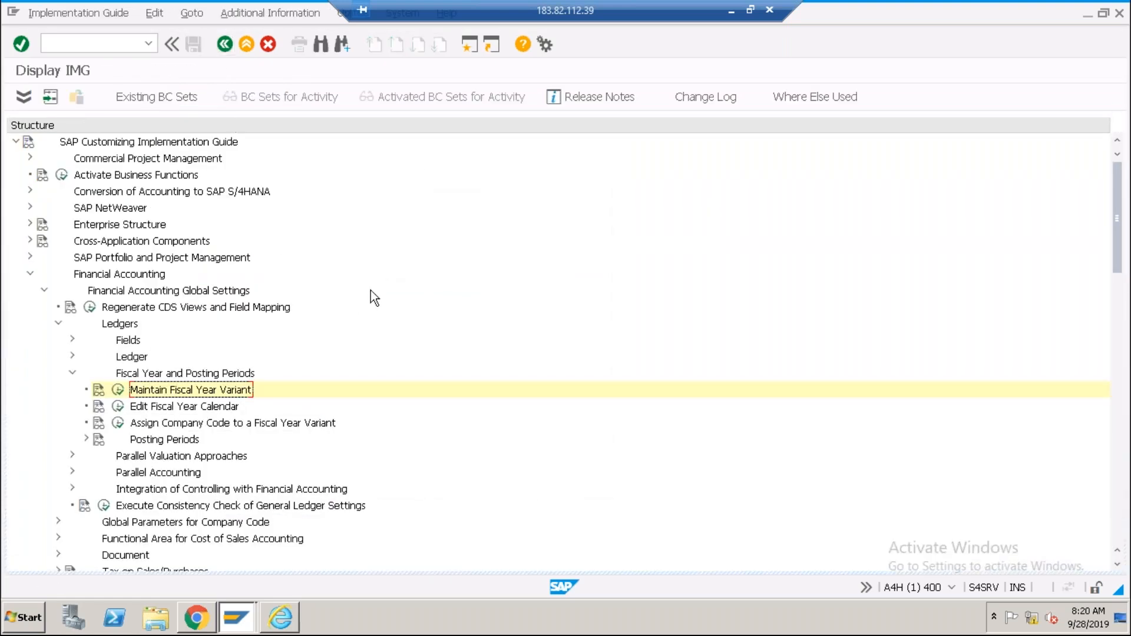
Expand the Posting Periods node under Fiscal Year and Posting Periods to list its activities.
{"action": "left_click", "coordinate": [152, 445]}
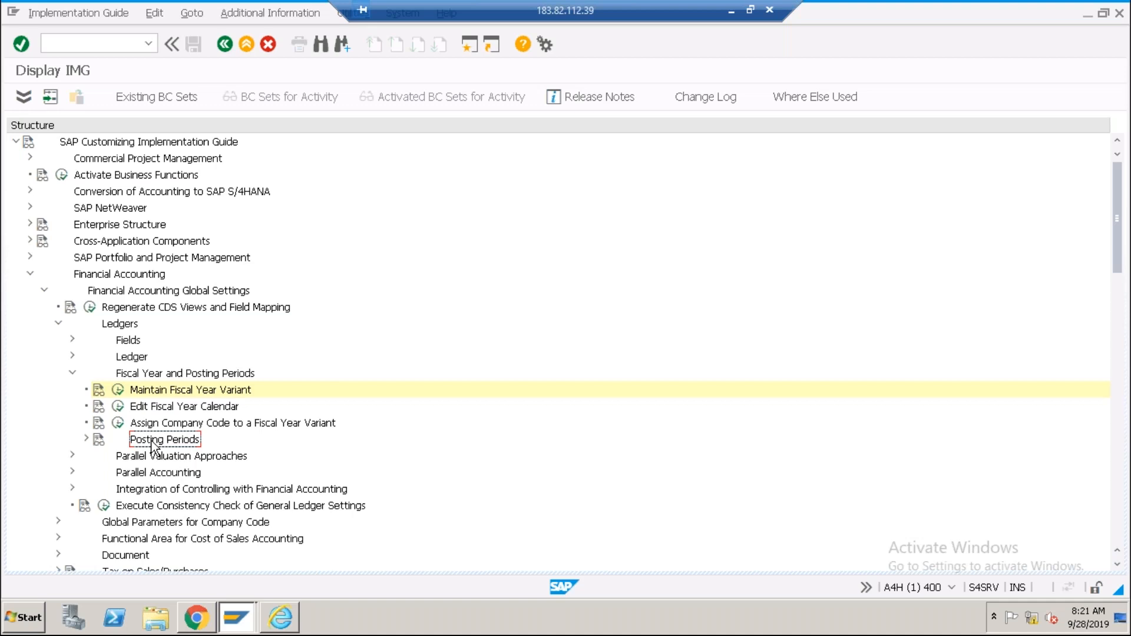
{"action": "left_click", "coordinate": [237, 391]}
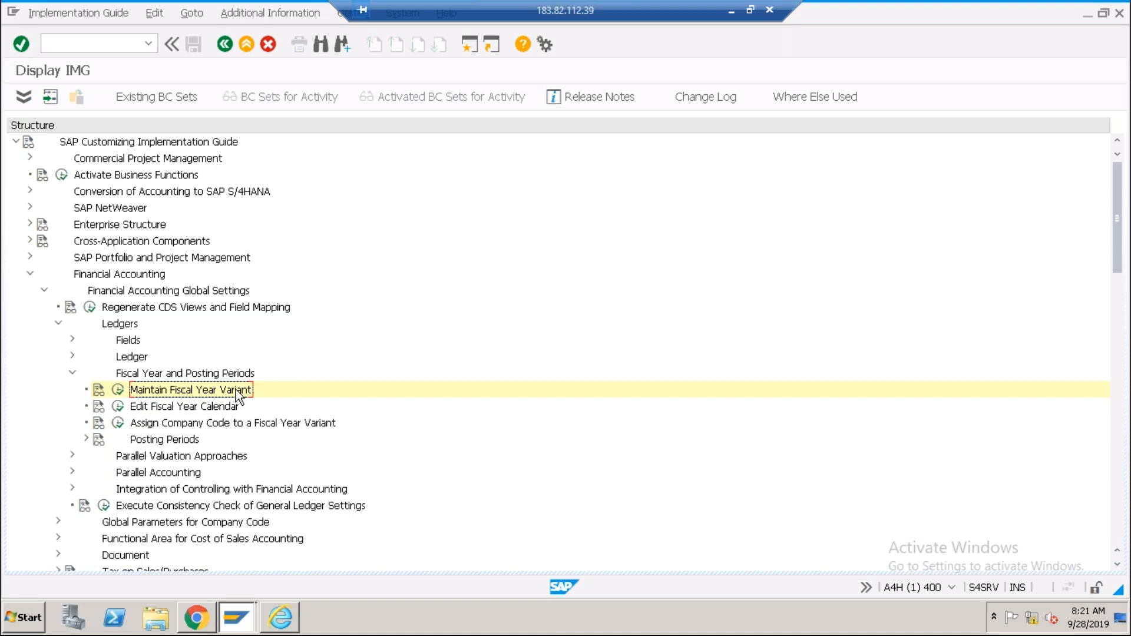
{"action": "left_click", "coordinate": [184, 442]}
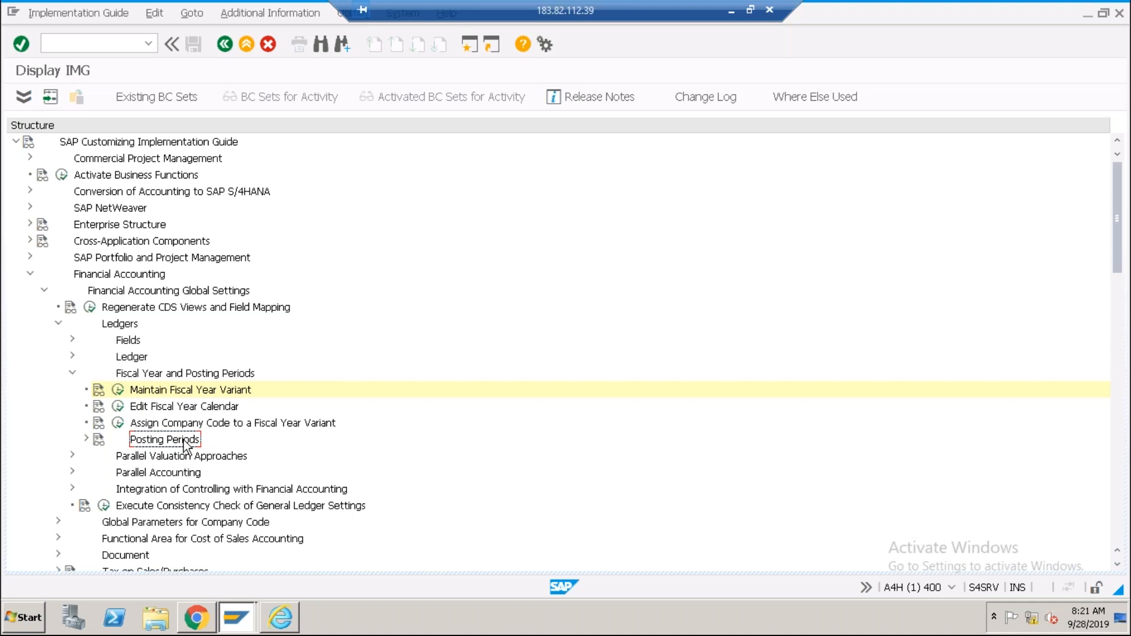
{"action": "left_click", "coordinate": [191, 391]}
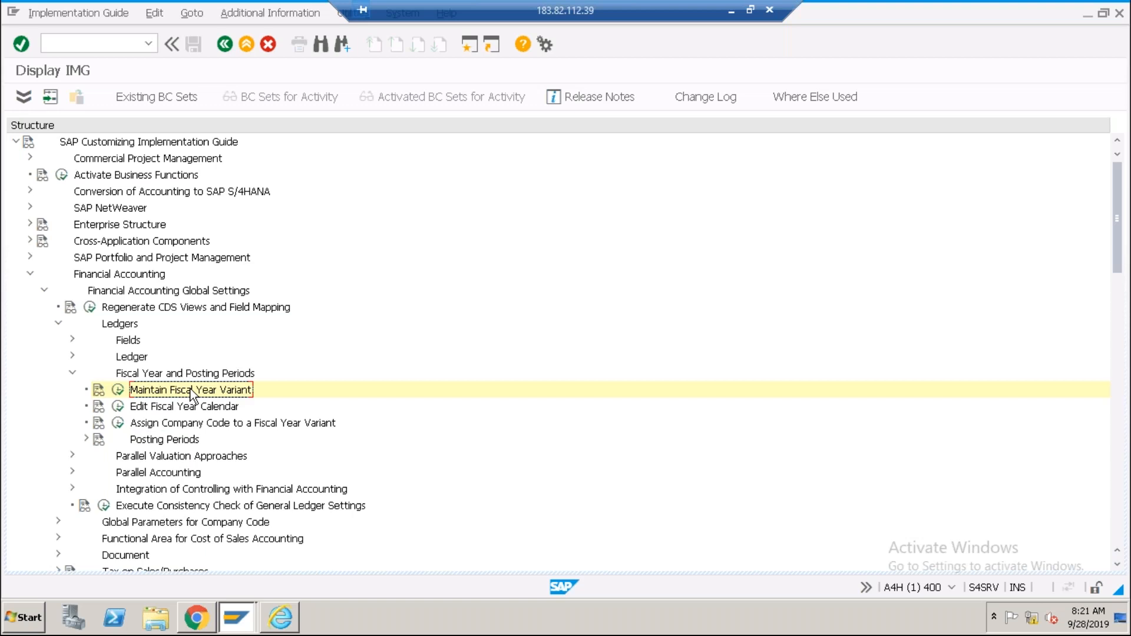
{"action": "left_click", "coordinate": [163, 446]}
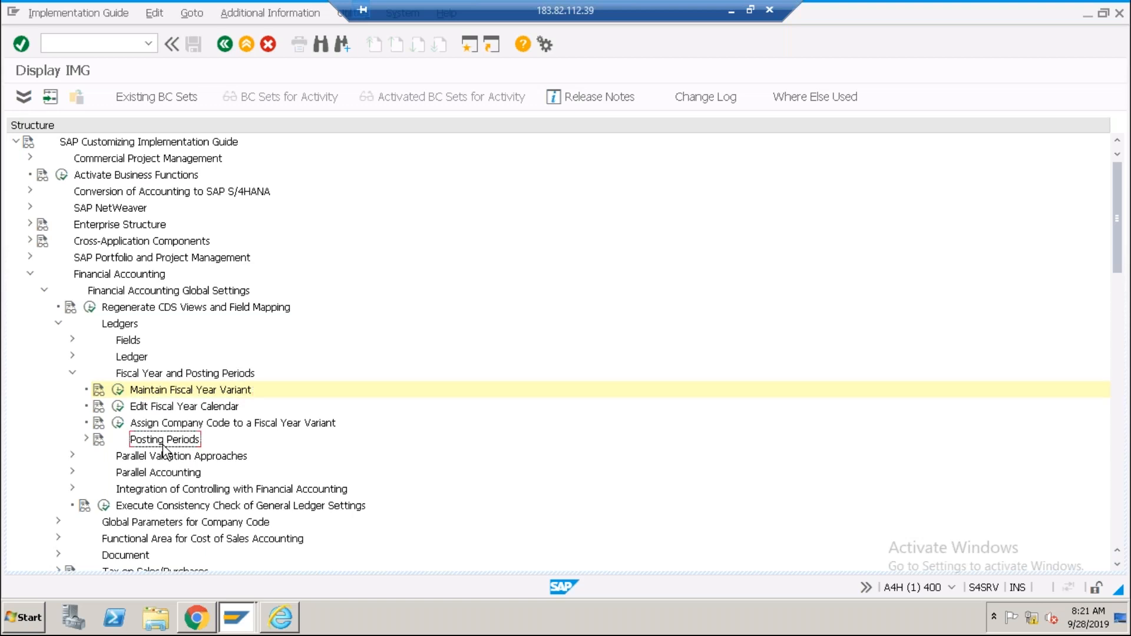
{"action": "left_click", "coordinate": [86, 440]}
{"action": "left_click", "coordinate": [206, 457]}
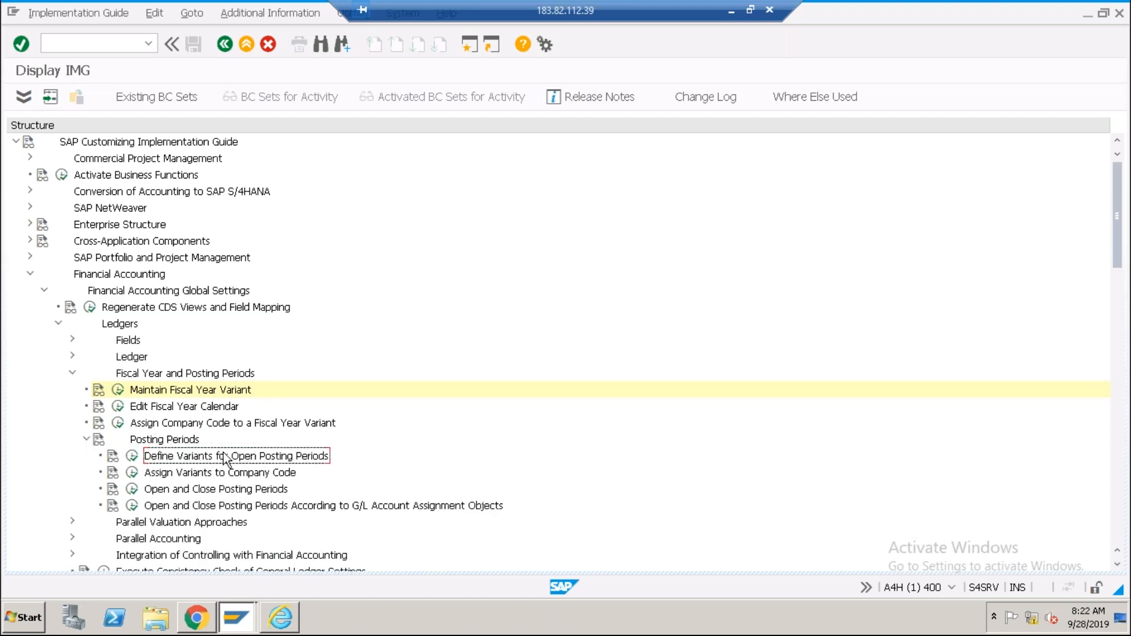
{"action": "left_click", "coordinate": [132, 456]}
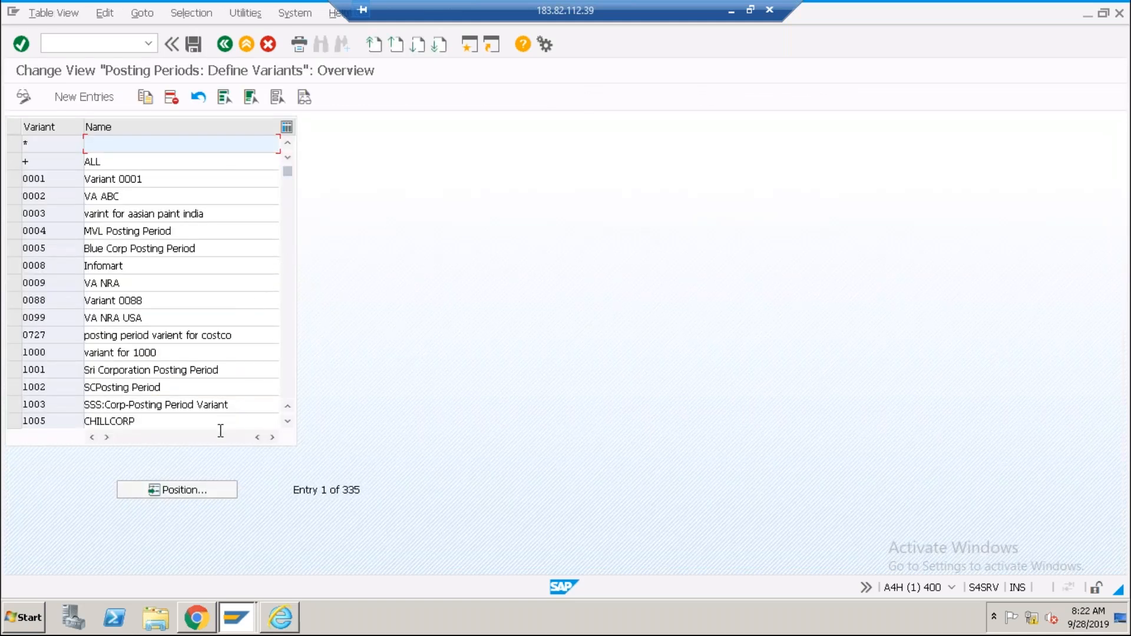
{"action": "left_click", "coordinate": [185, 490]}
{"action": "type", "text": "abc"}
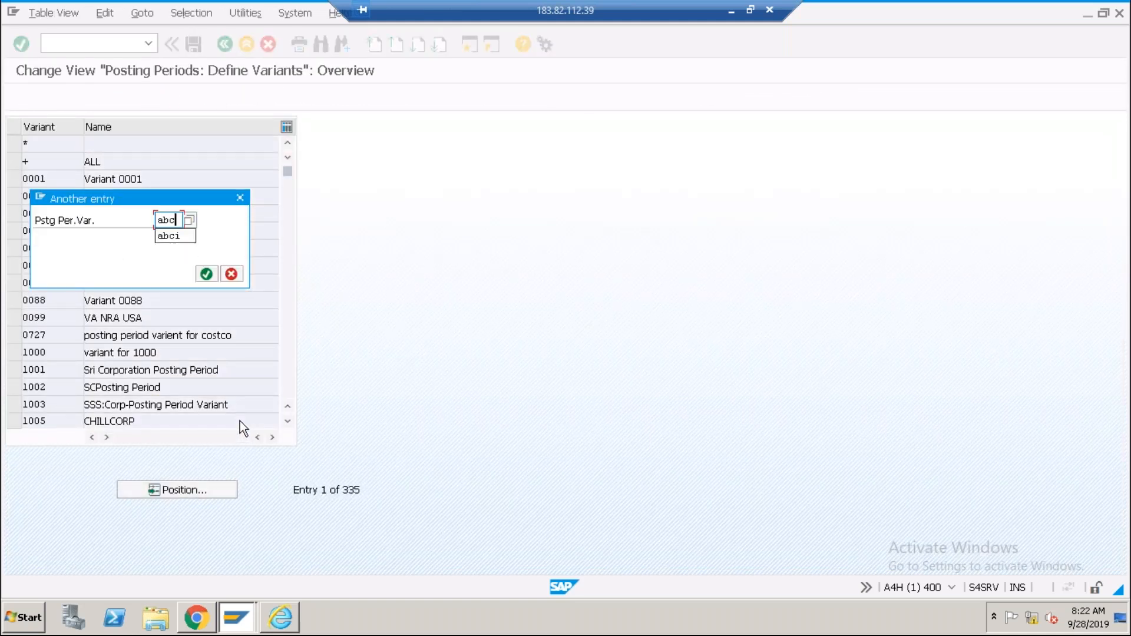
{"action": "key", "text": "Return"}
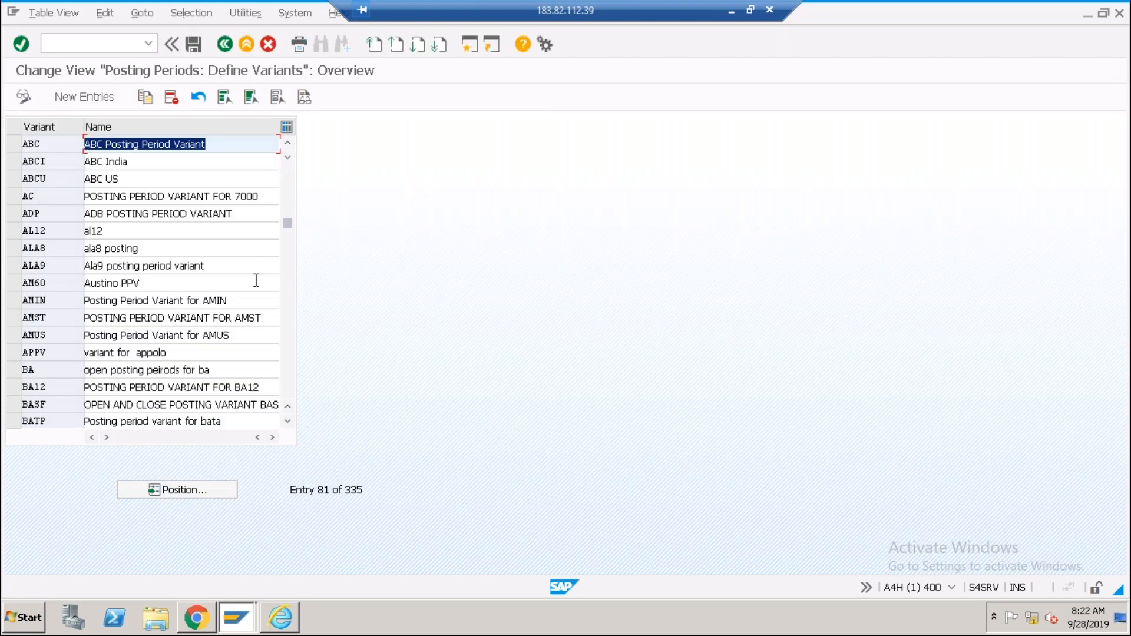
{"action": "double_click", "coordinate": [139, 160]}
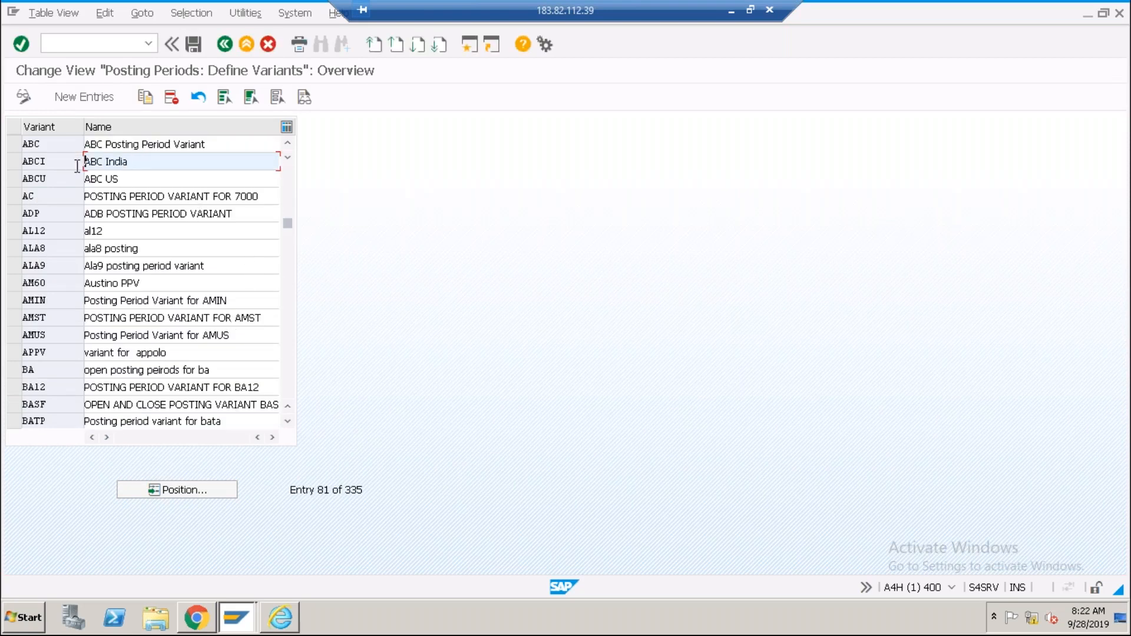
{"action": "left_click", "coordinate": [126, 179]}
{"action": "left_click", "coordinate": [198, 96]}
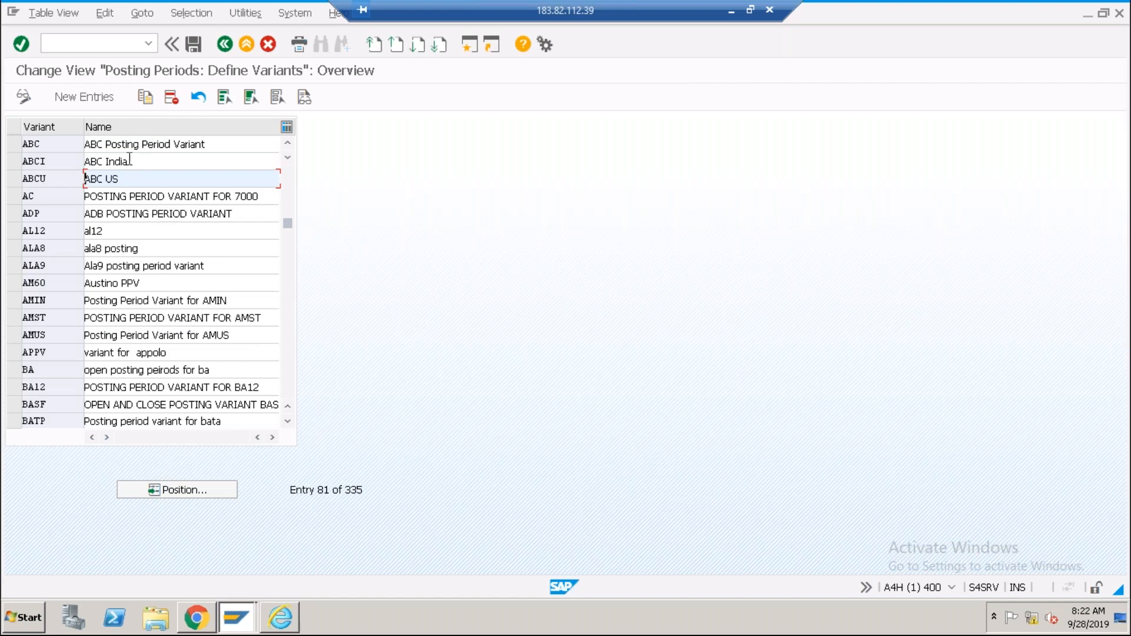
{"action": "left_click", "coordinate": [224, 44]}
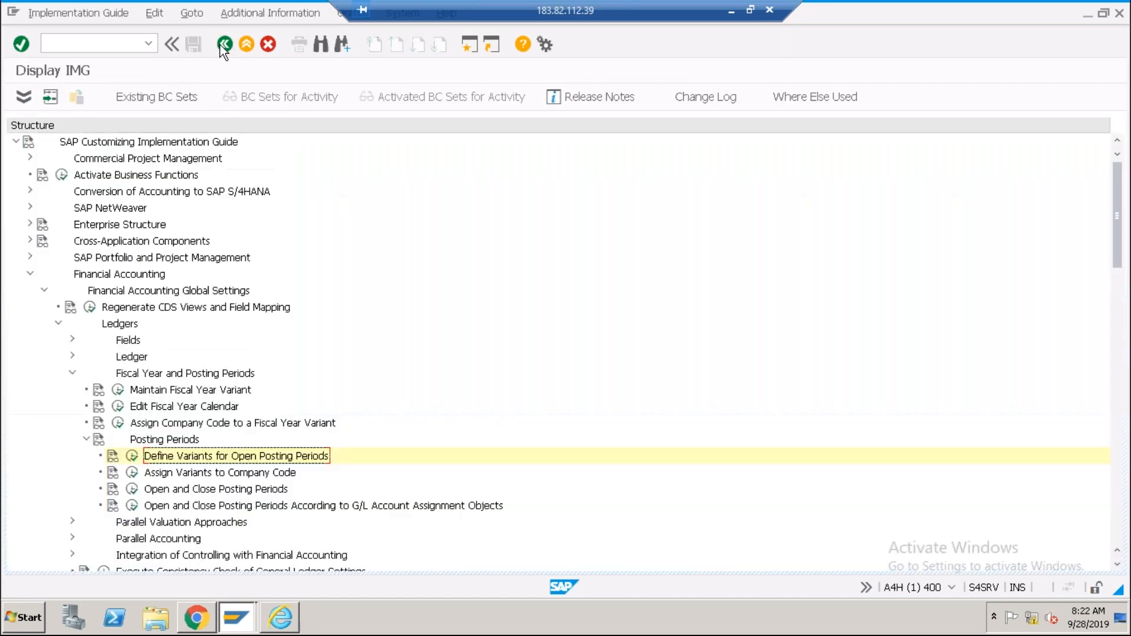
{"action": "left_click", "coordinate": [180, 476]}
{"action": "left_click", "coordinate": [132, 473]}
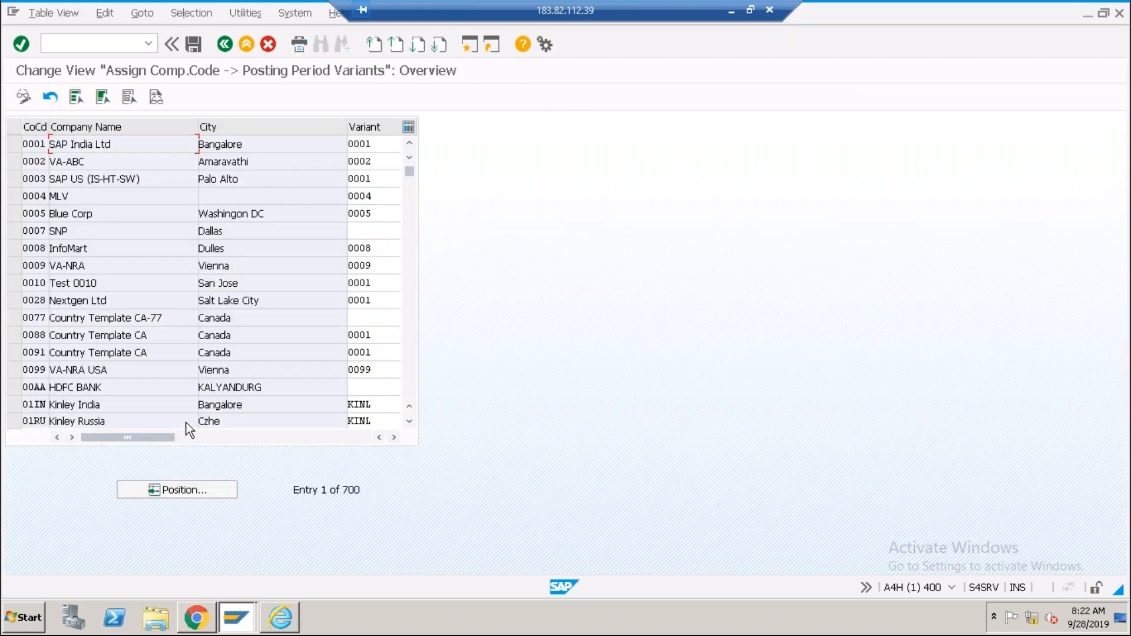
{"action": "left_click", "coordinate": [172, 490]}
{"action": "type", "text": "abc"}
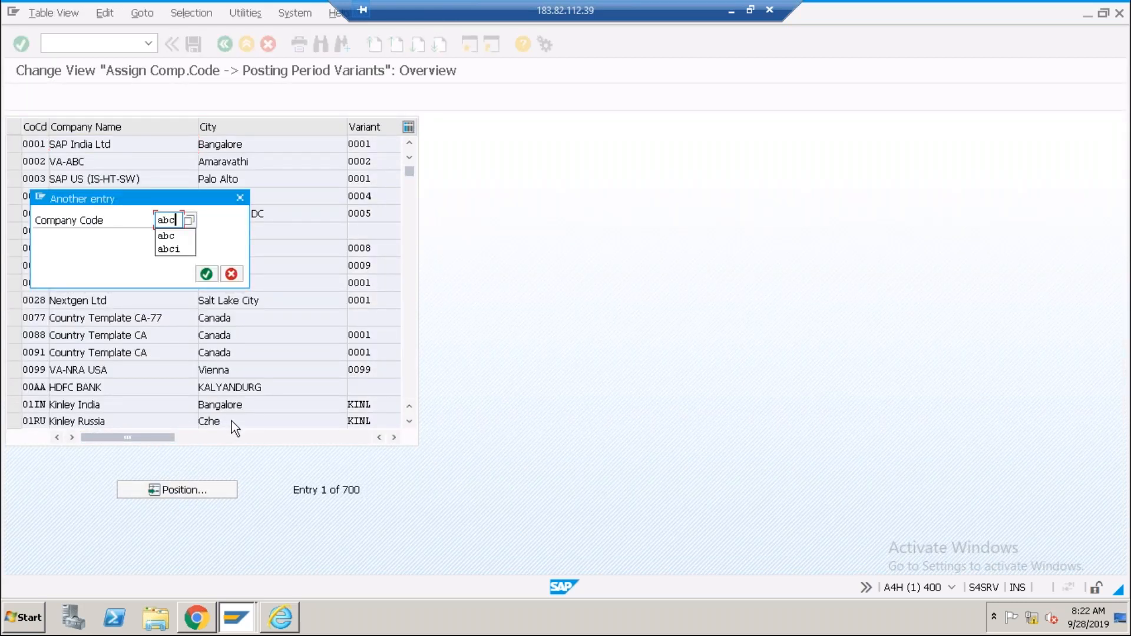
{"action": "key", "text": "Return"}
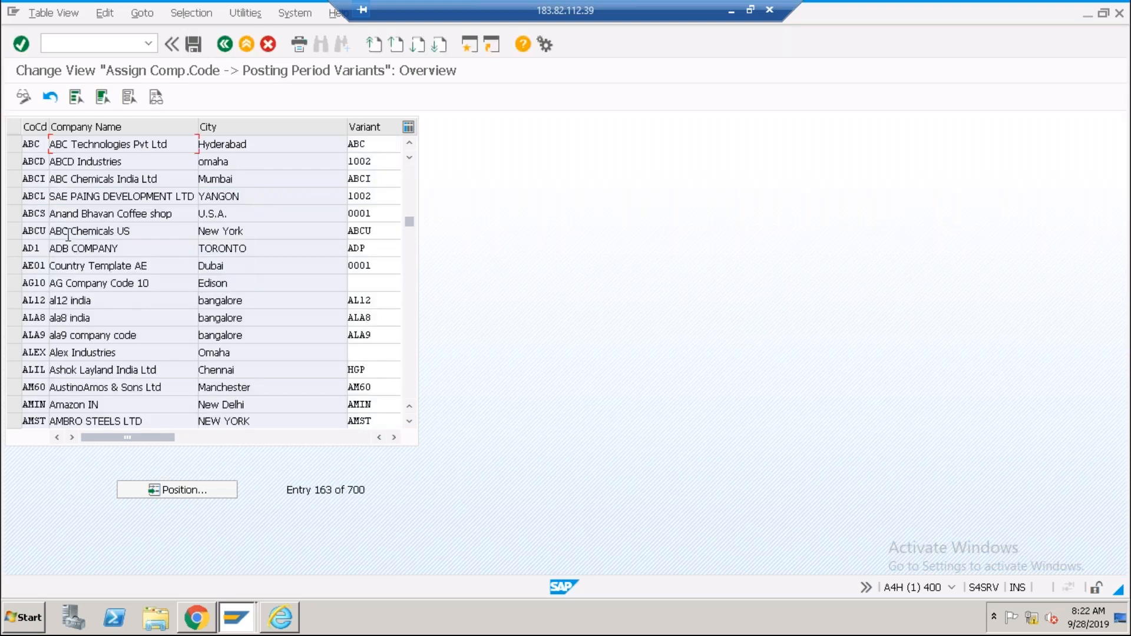
{"action": "left_click", "coordinate": [42, 179]}
{"action": "left_click", "coordinate": [360, 179]}
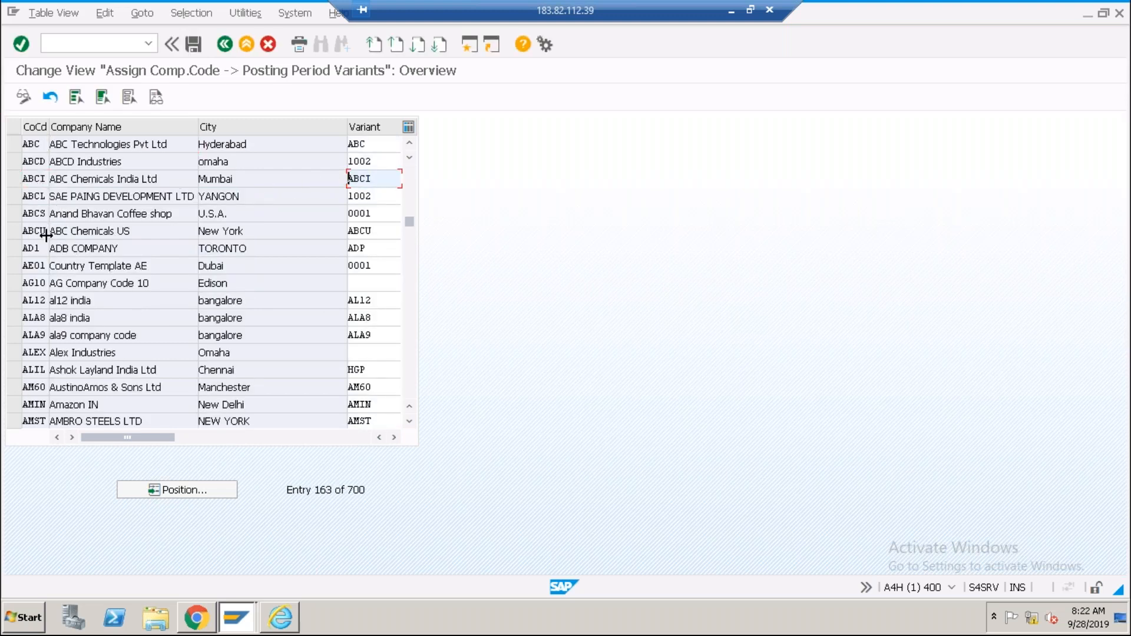
{"action": "double_click", "coordinate": [349, 230]}
{"action": "left_click", "coordinate": [349, 230]}
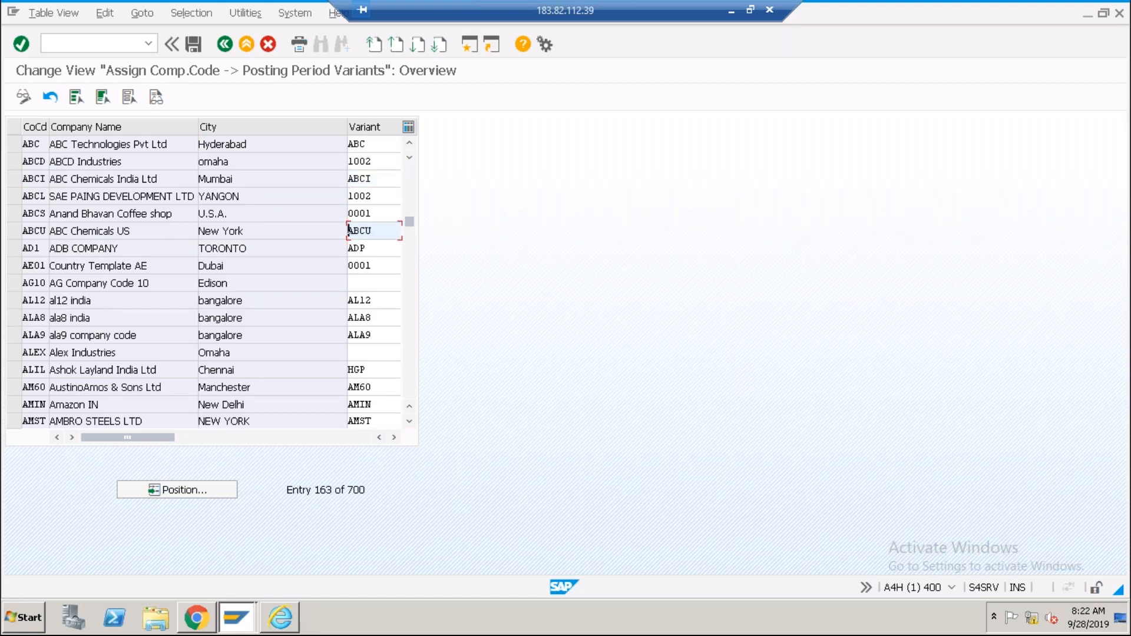
{"action": "double_click", "coordinate": [372, 179]}
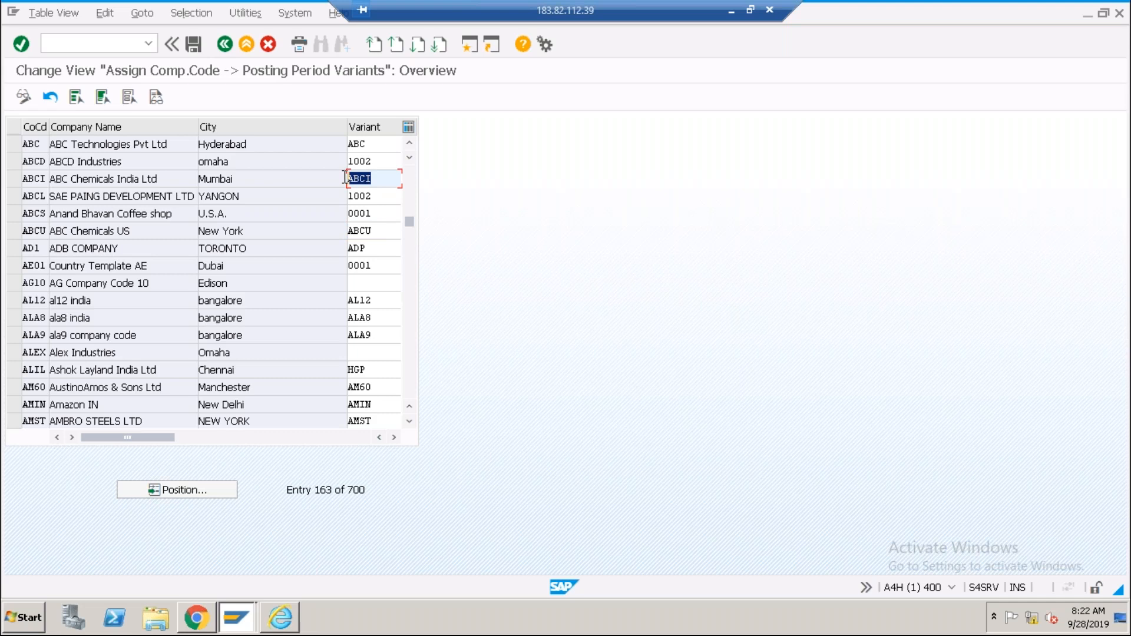
{"action": "left_click", "coordinate": [224, 45]}
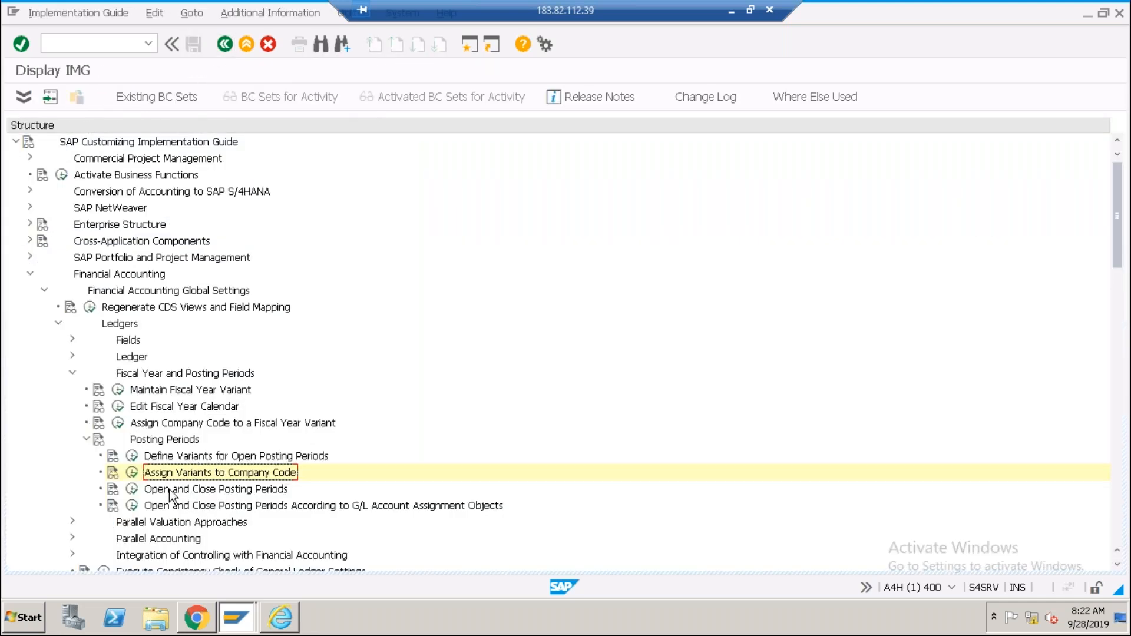
Display all posting period intervals for variant ABCI in Open and Close Posting Periods.
{"action": "left_click", "coordinate": [132, 489]}
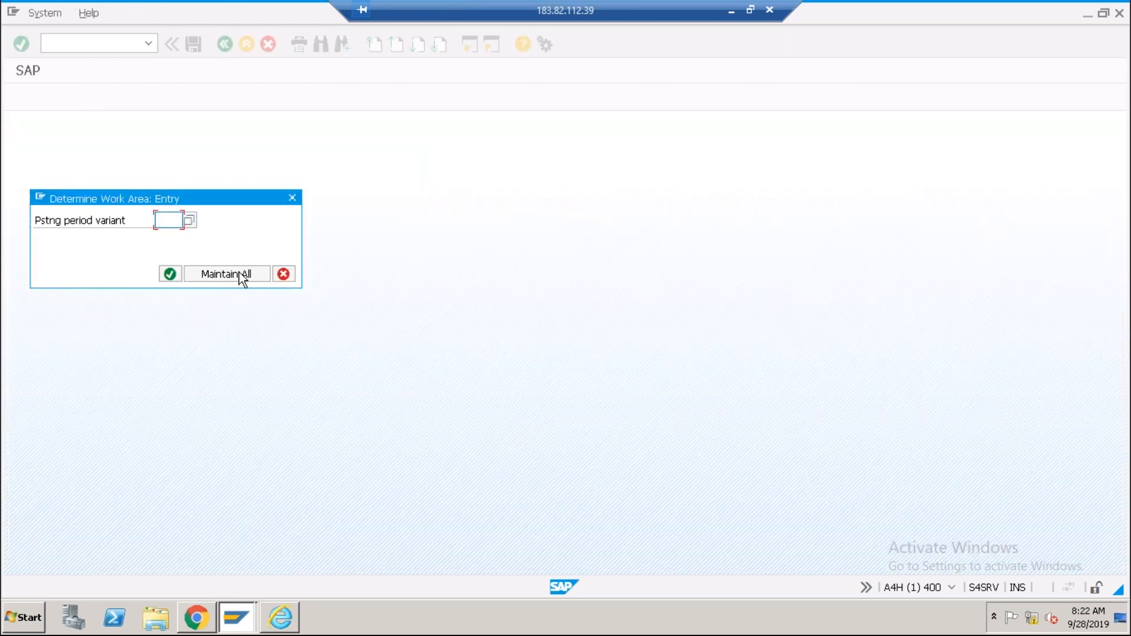
{"action": "type", "text": "abci"}
{"action": "left_click", "coordinate": [241, 275]}
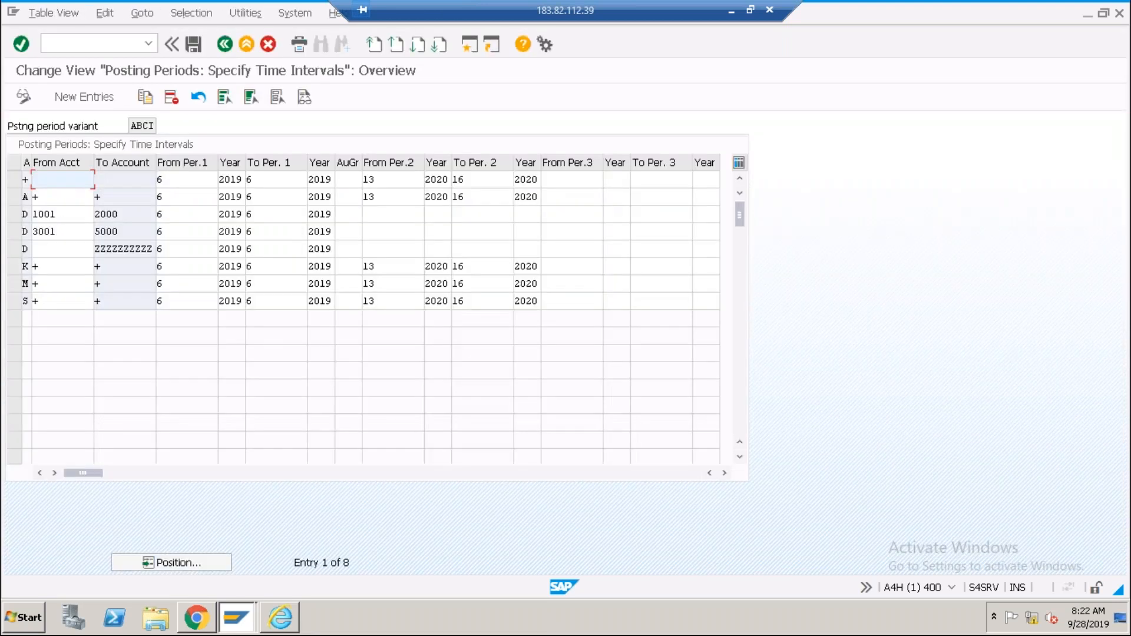
Check the from-periods of ABCI's interval rows, then start a new SAP session.
{"action": "left_click", "coordinate": [185, 184]}
{"action": "left_click", "coordinate": [178, 200]}
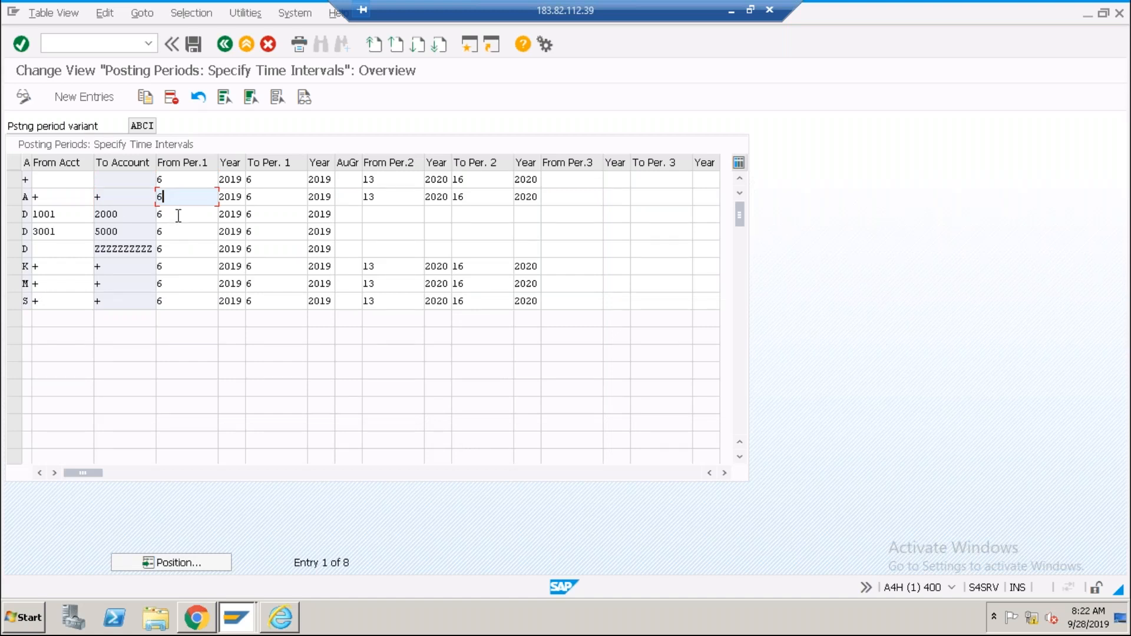
{"action": "left_click", "coordinate": [178, 216]}
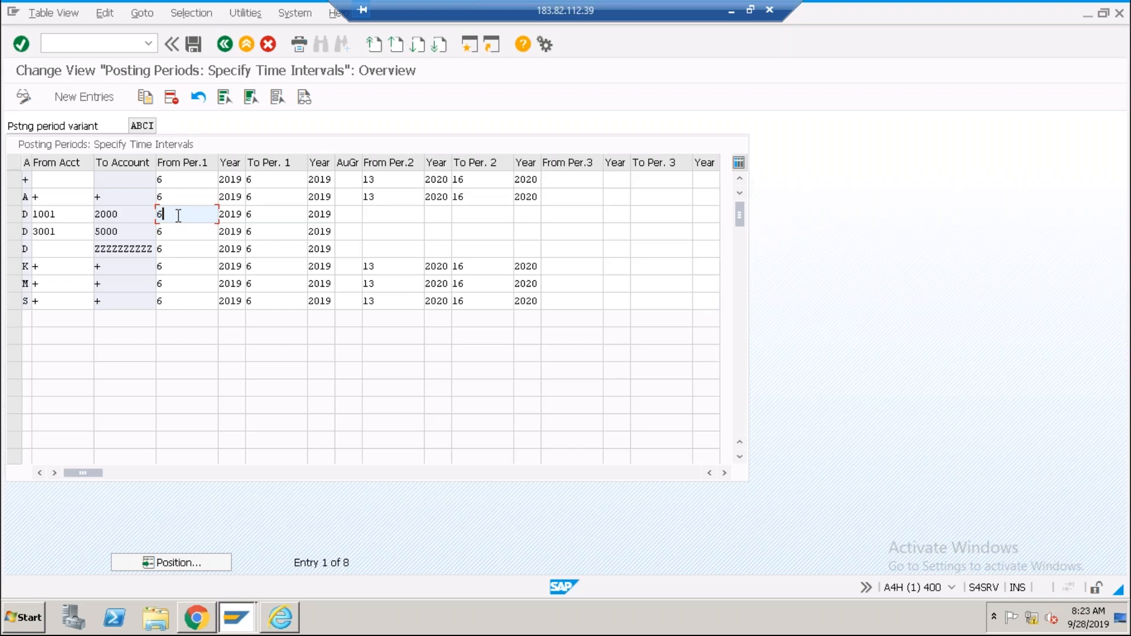
{"action": "left_click", "coordinate": [469, 45]}
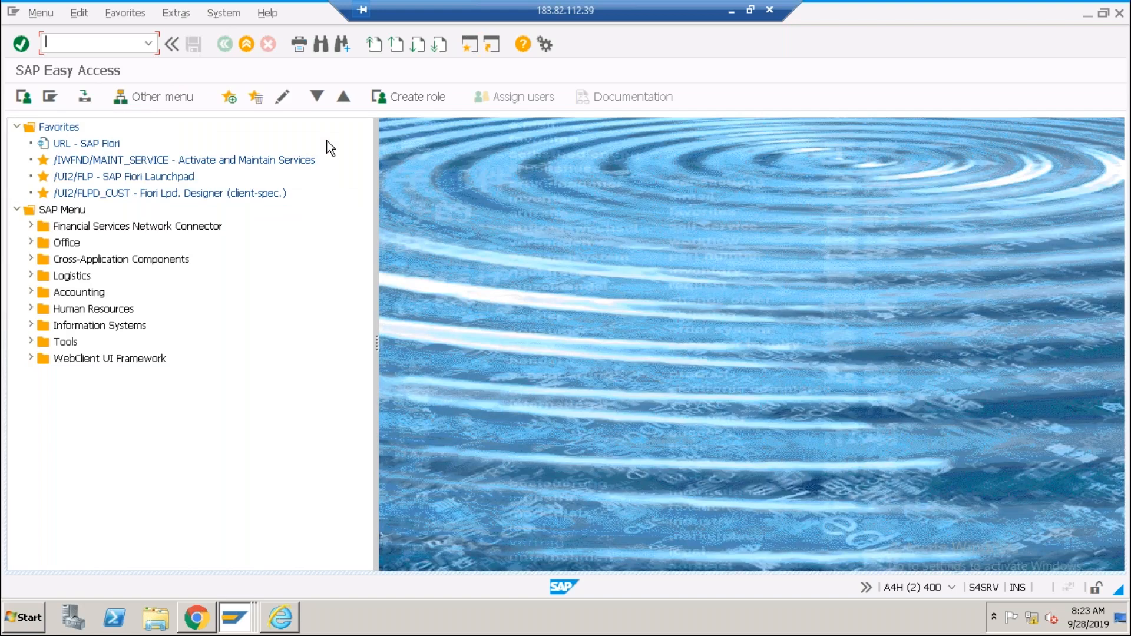
Open G/L account document entry with FB50 and switch the company code to ABCI.
{"action": "type", "text": "fb50"}
{"action": "key", "text": "Return"}
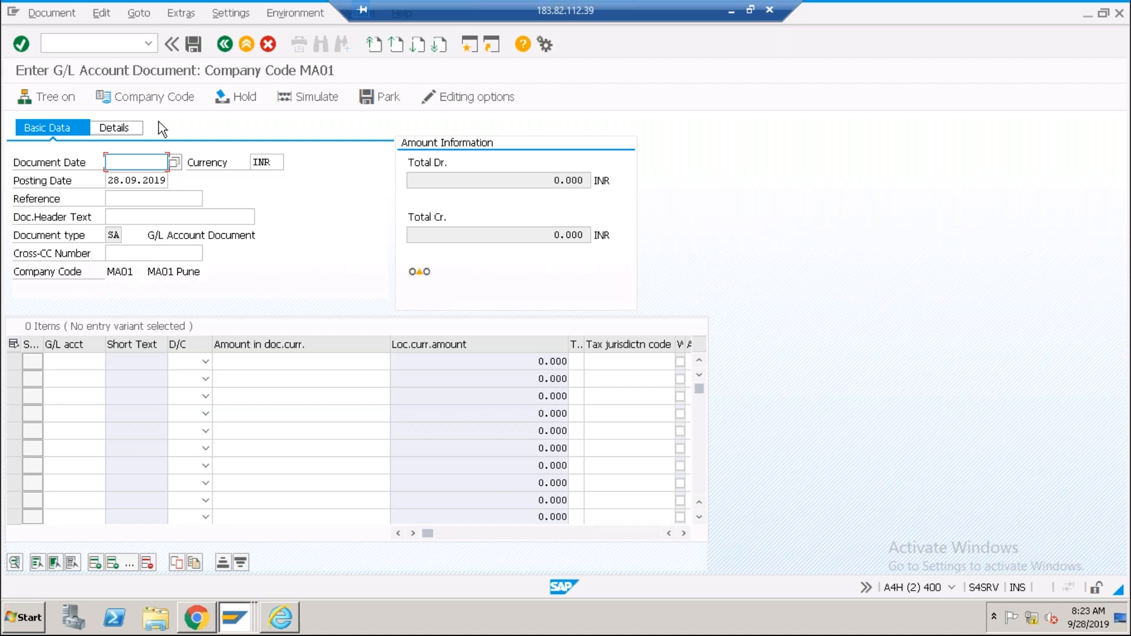
{"action": "left_click", "coordinate": [157, 97]}
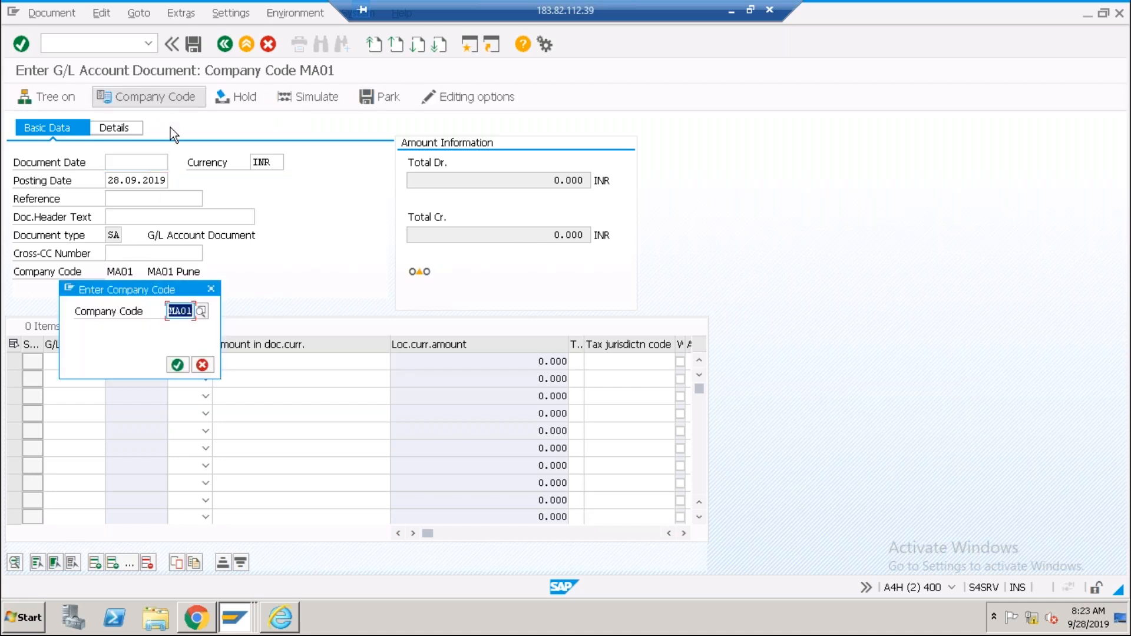
{"action": "type", "text": "ab"}
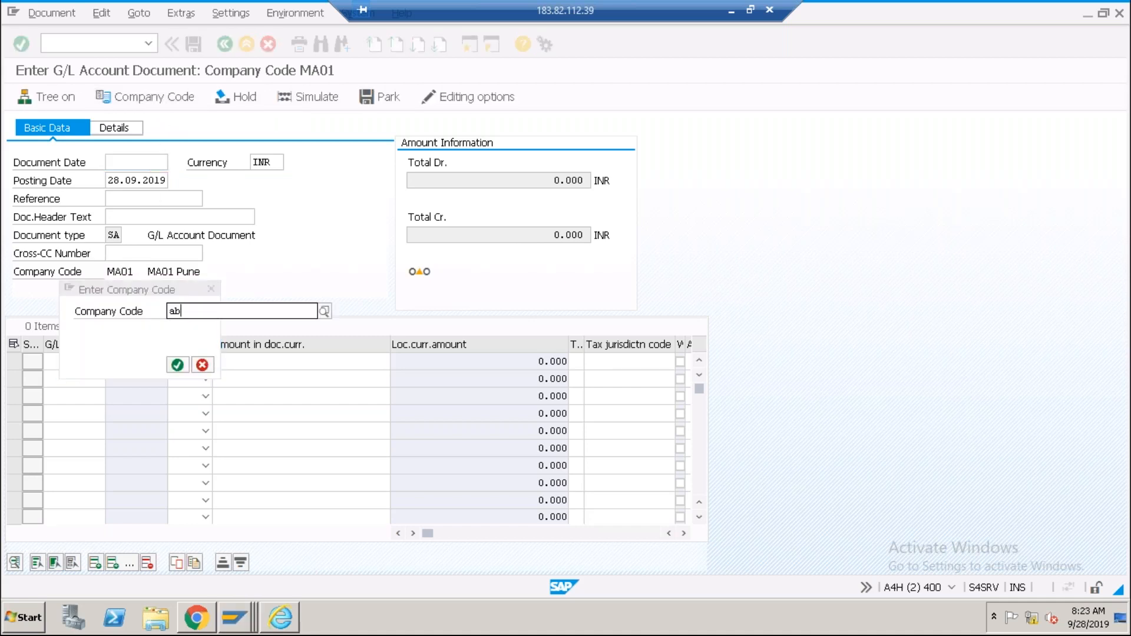
{"action": "type", "text": "ci"}
{"action": "key", "text": "Return"}
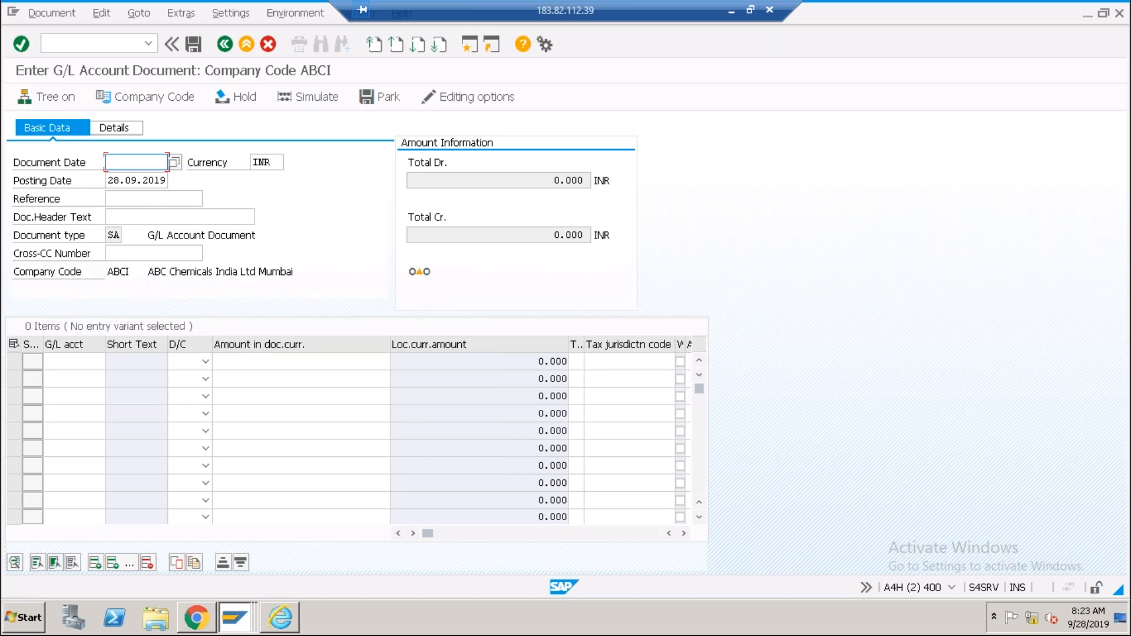
Enter 28.08.2019 as both document date and posting date and validate the entry.
{"action": "type", "text": "2"}
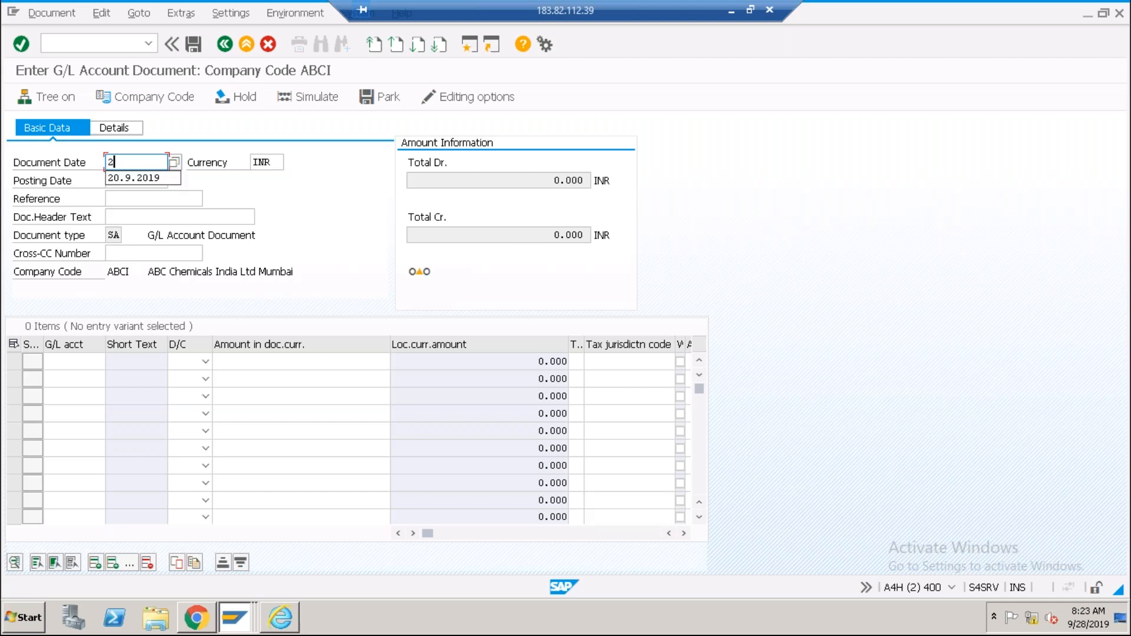
{"action": "type", "text": "8.08.2019"}
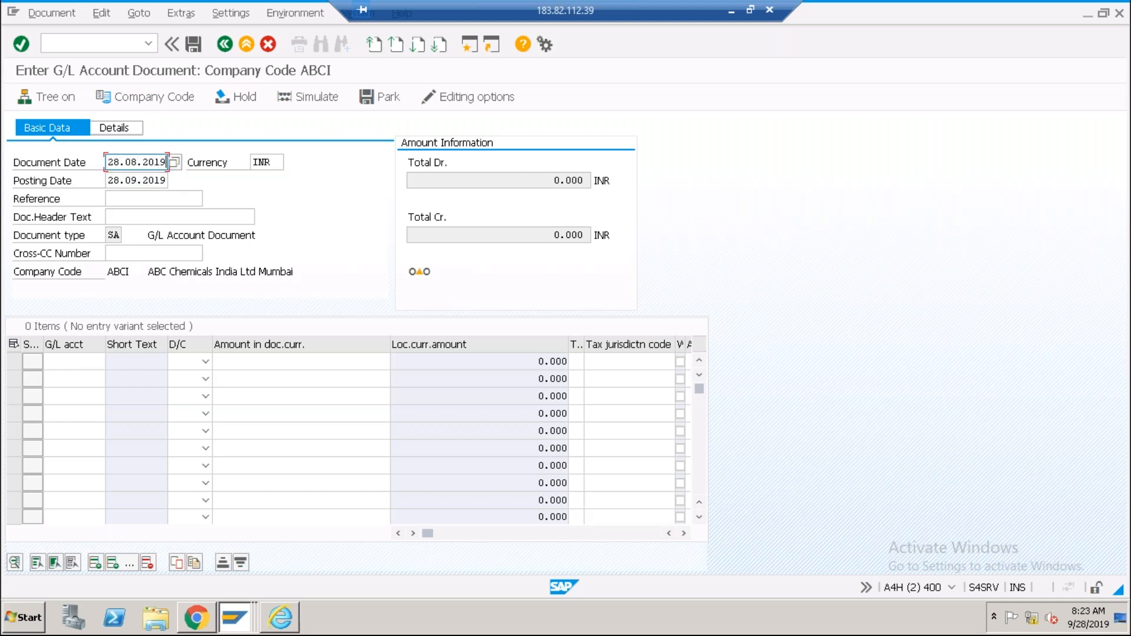
{"action": "key", "text": "Tab"}
{"action": "key", "text": "Tab"}
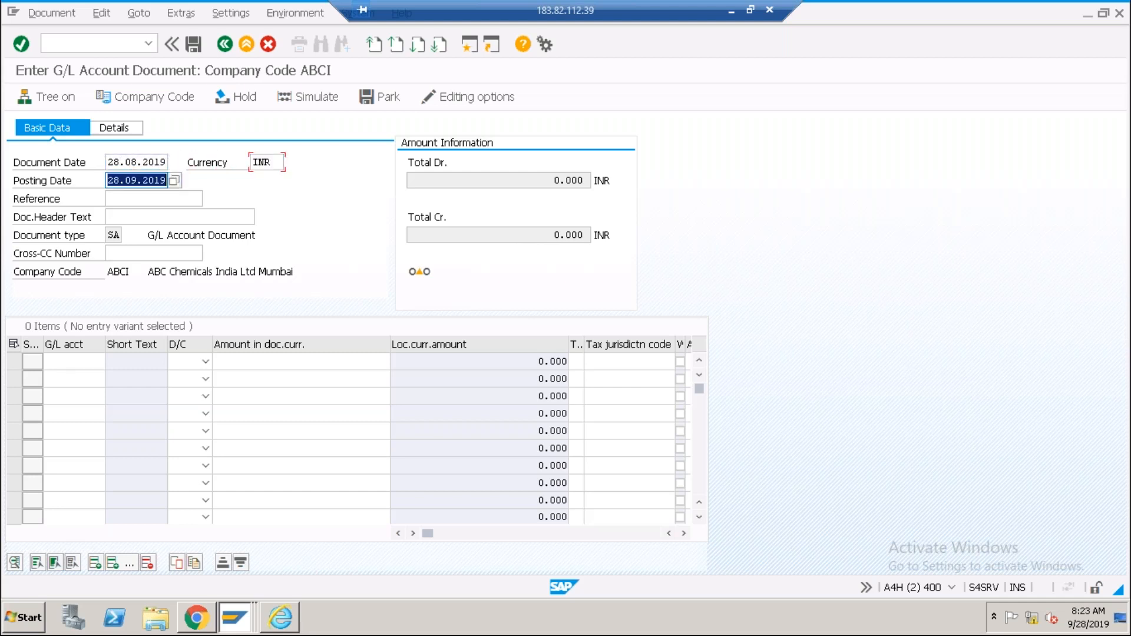
{"action": "key", "text": "Left"}
{"action": "key", "text": "Left"}
{"action": "key", "text": "Left"}
{"action": "key", "text": "Left"}
{"action": "key", "text": "Left"}
{"action": "key", "text": "Left"}
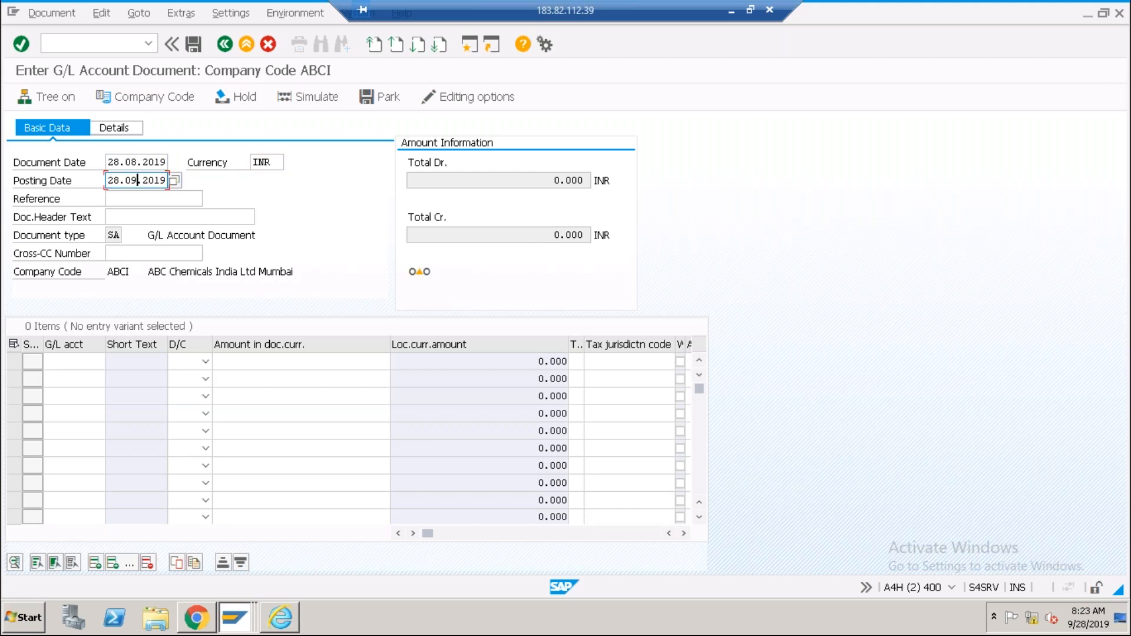
{"action": "type", "text": "8"}
{"action": "key", "text": "Return"}
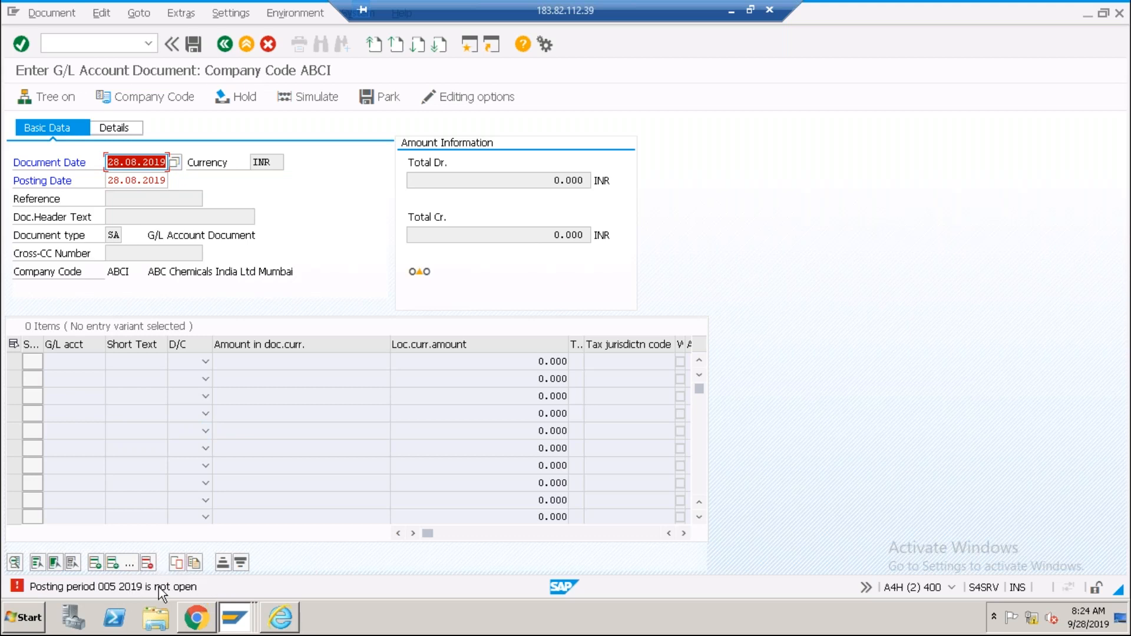
Compare ABCI's interval rows' opening periods, then return to the G/L document.
{"action": "left_click", "coordinate": [230, 616]}
{"action": "left_click", "coordinate": [233, 560]}
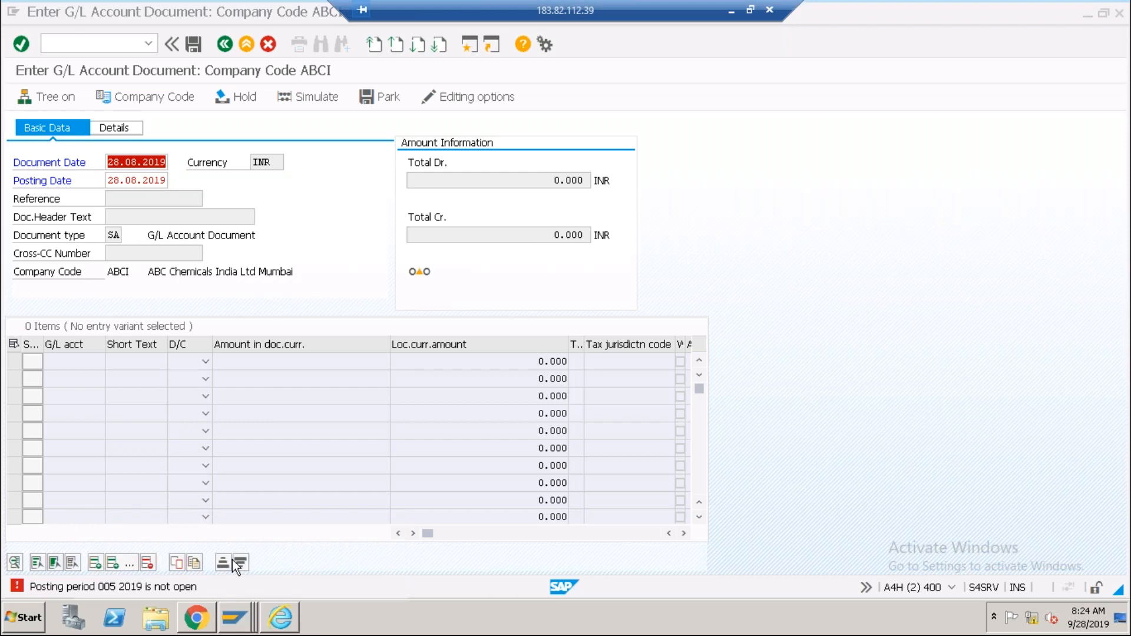
{"action": "left_click", "coordinate": [197, 234]}
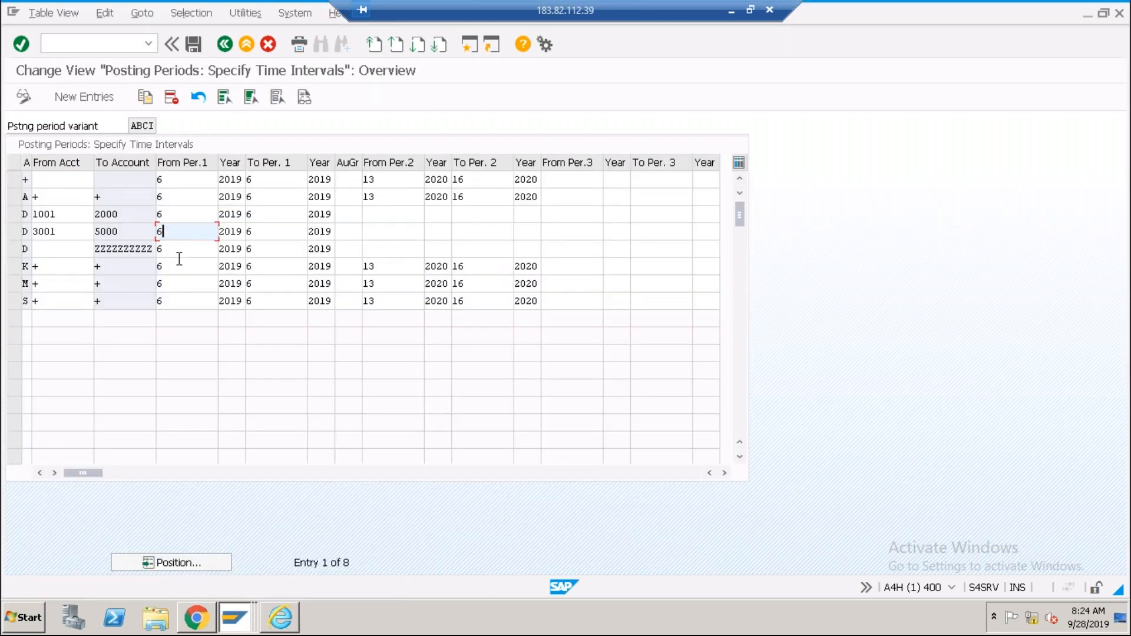
{"action": "left_click", "coordinate": [181, 252]}
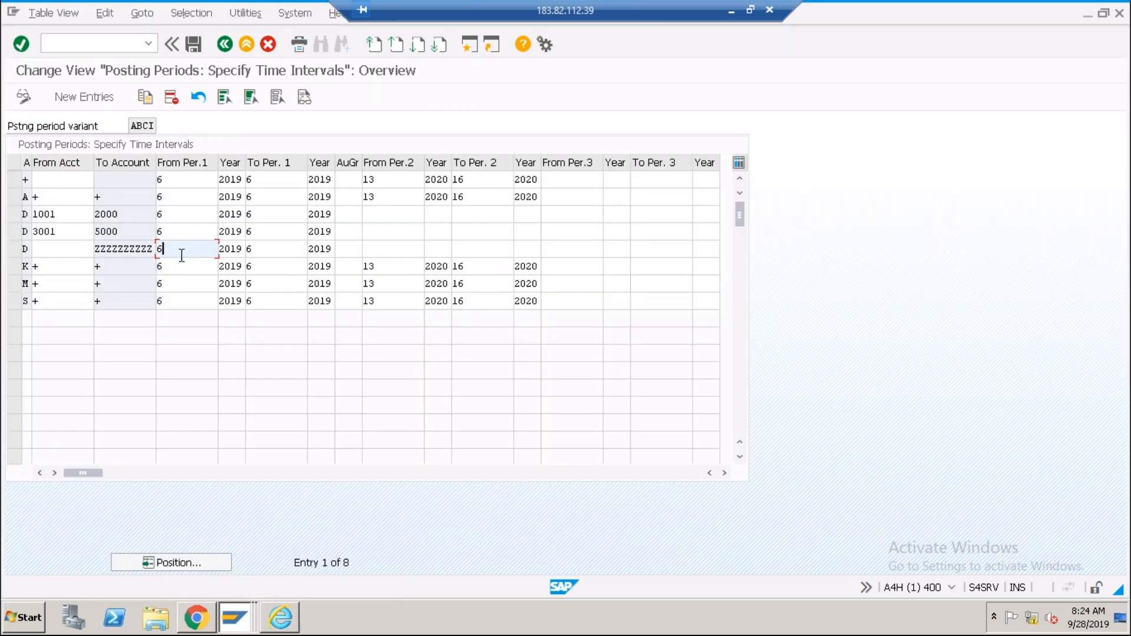
{"action": "left_click", "coordinate": [243, 624]}
{"action": "left_click", "coordinate": [218, 582]}
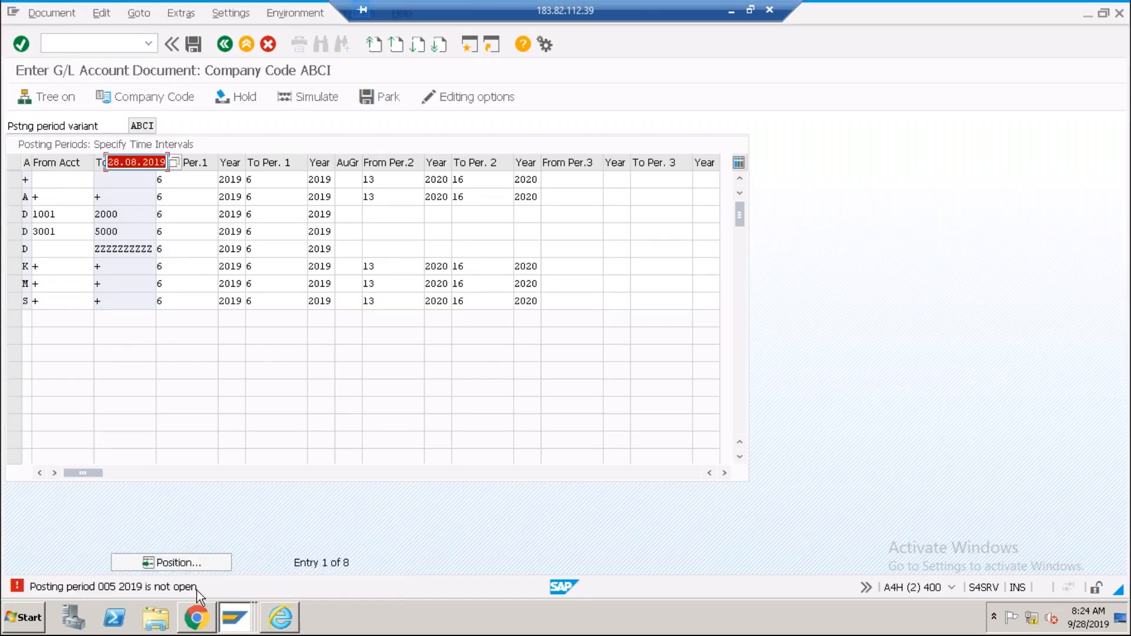
Open the maximized detailed help for the period 005 2019 error and highlight its diagnosis.
{"action": "double_click", "coordinate": [127, 587]}
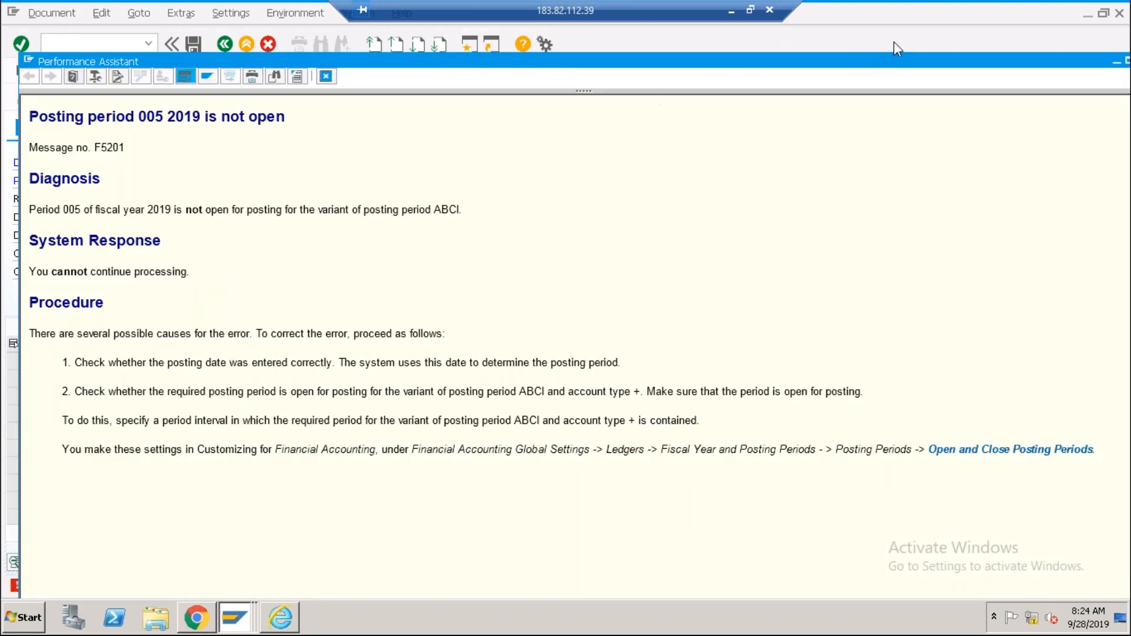
{"action": "double_click", "coordinate": [702, 60]}
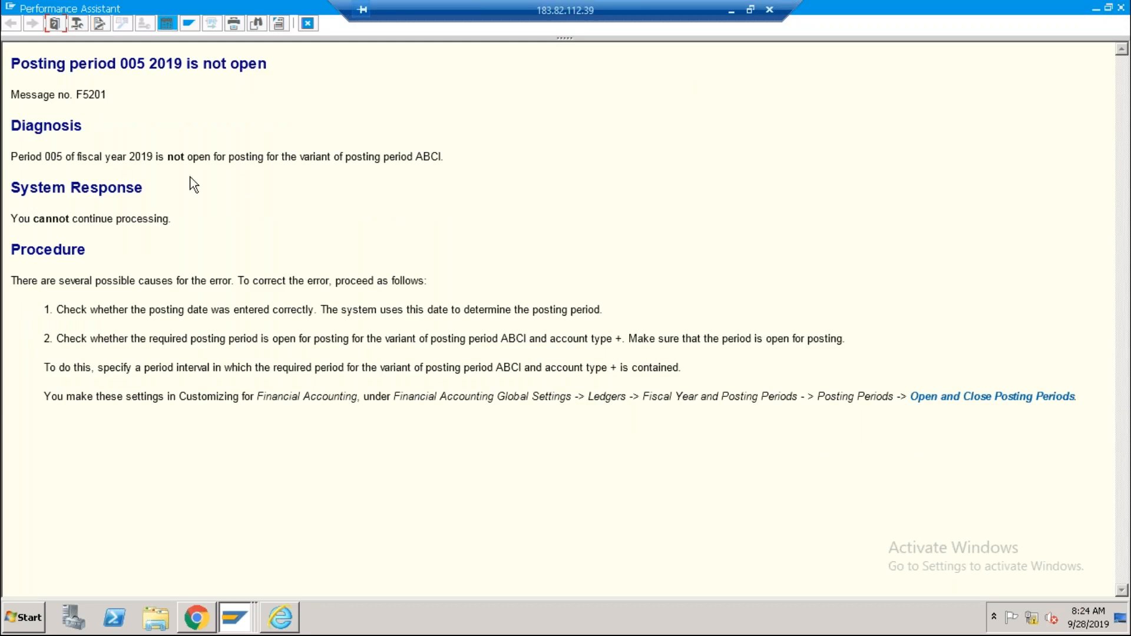
{"action": "left_click_drag", "start_coordinate": [70, 157], "coordinate": [452, 158]}
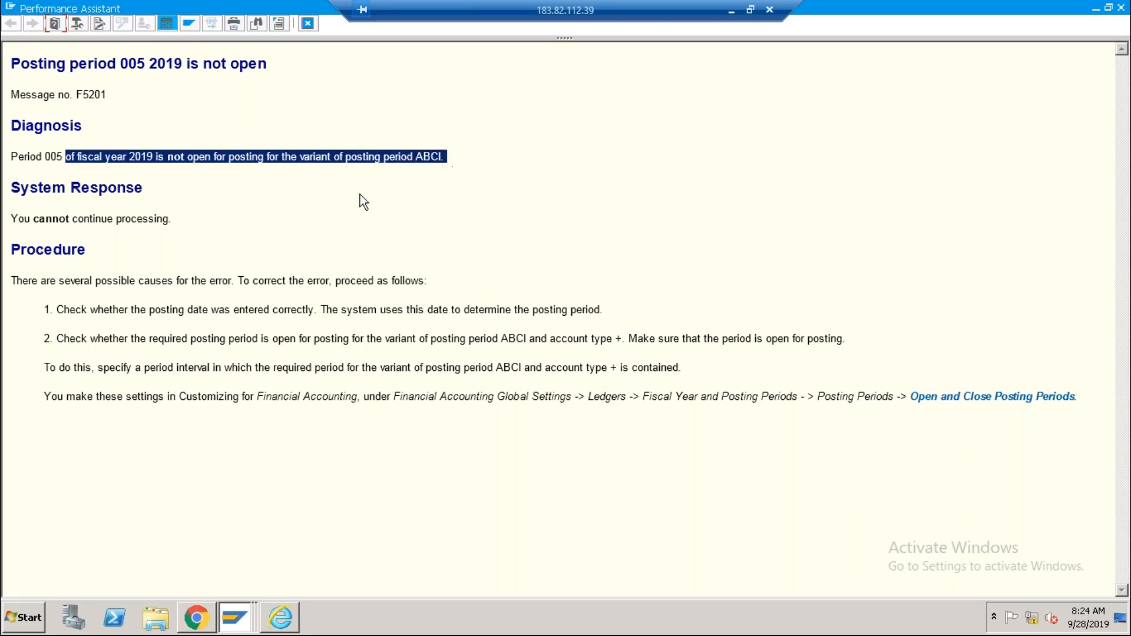
{"action": "left_click_drag", "start_coordinate": [93, 221], "coordinate": [186, 220]}
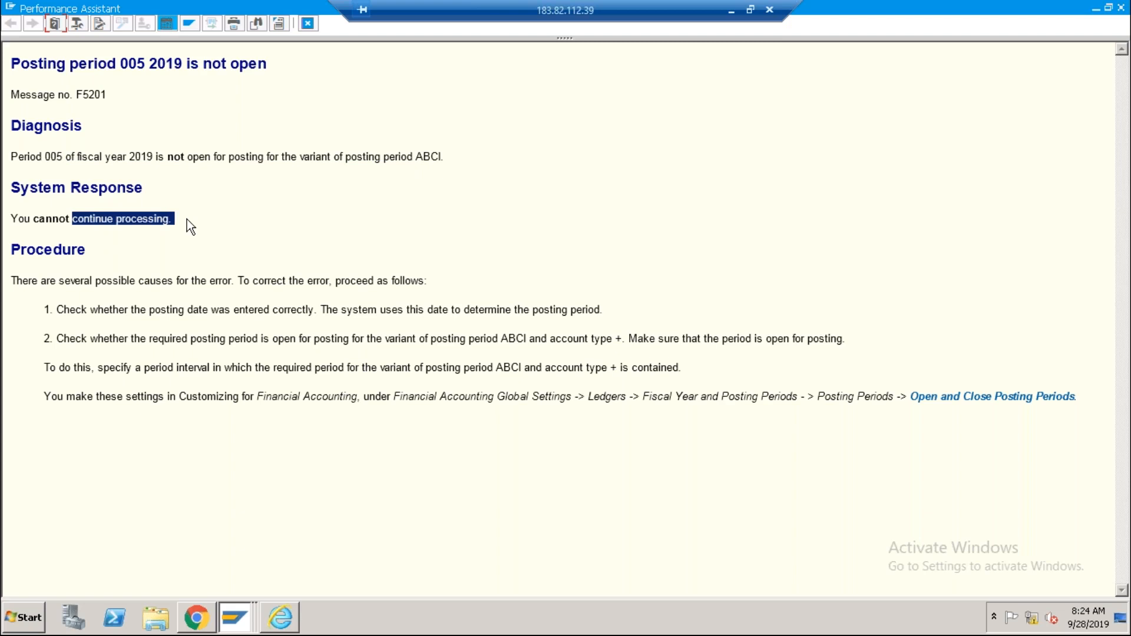
Highlight the procedure advice about checking the posting date, period variant and account type +.
{"action": "left_click_drag", "start_coordinate": [78, 281], "coordinate": [233, 279]}
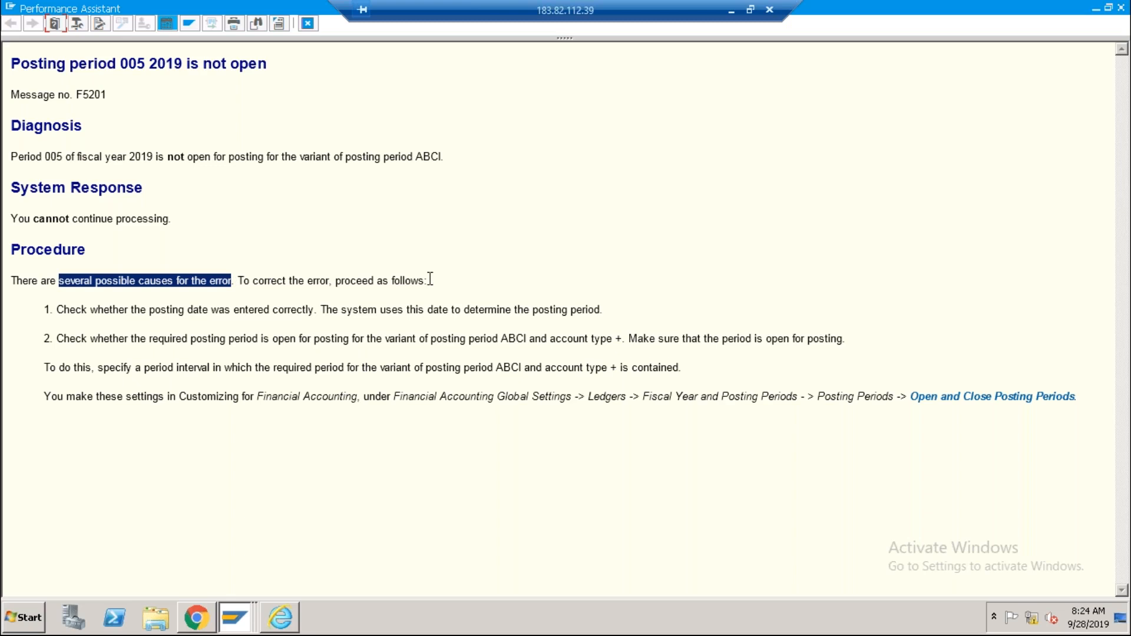
{"action": "left_click_drag", "start_coordinate": [131, 309], "coordinate": [303, 309]}
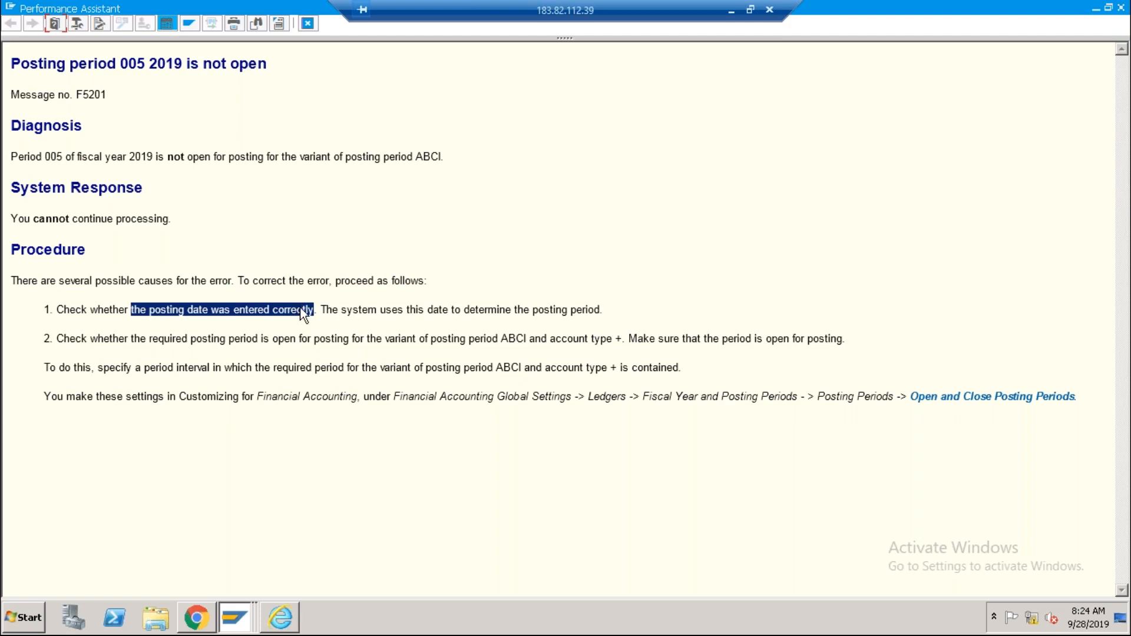
{"action": "left_click_drag", "start_coordinate": [147, 340], "coordinate": [283, 340]}
{"action": "left_click_drag", "start_coordinate": [340, 342], "coordinate": [396, 339]}
{"action": "left_click_drag", "start_coordinate": [550, 339], "coordinate": [628, 342]}
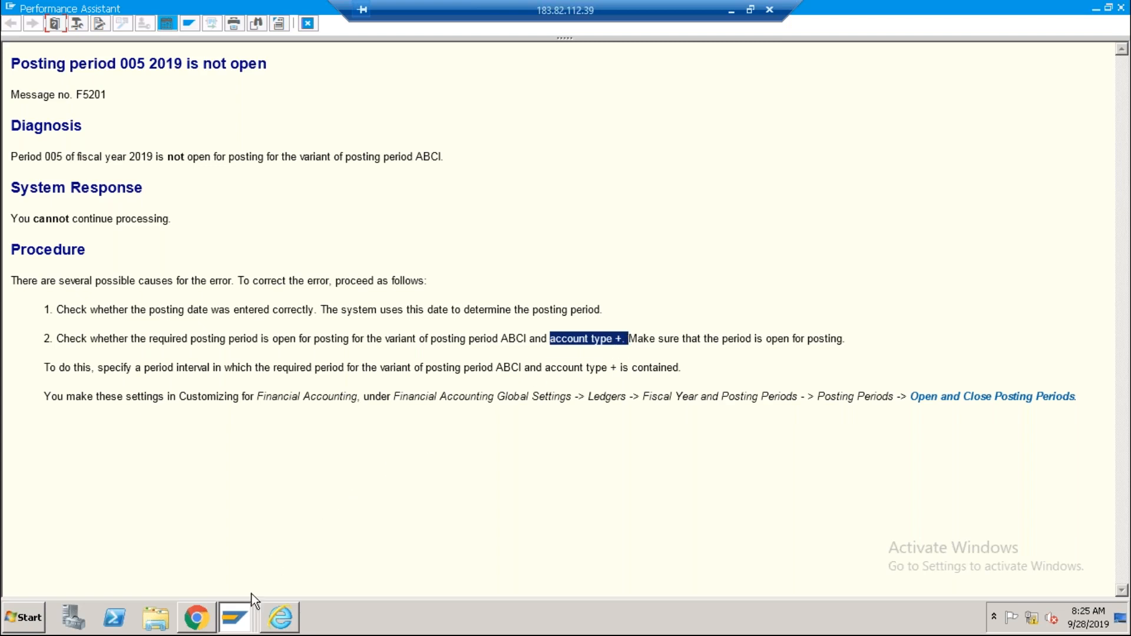
{"action": "left_click", "coordinate": [238, 613]}
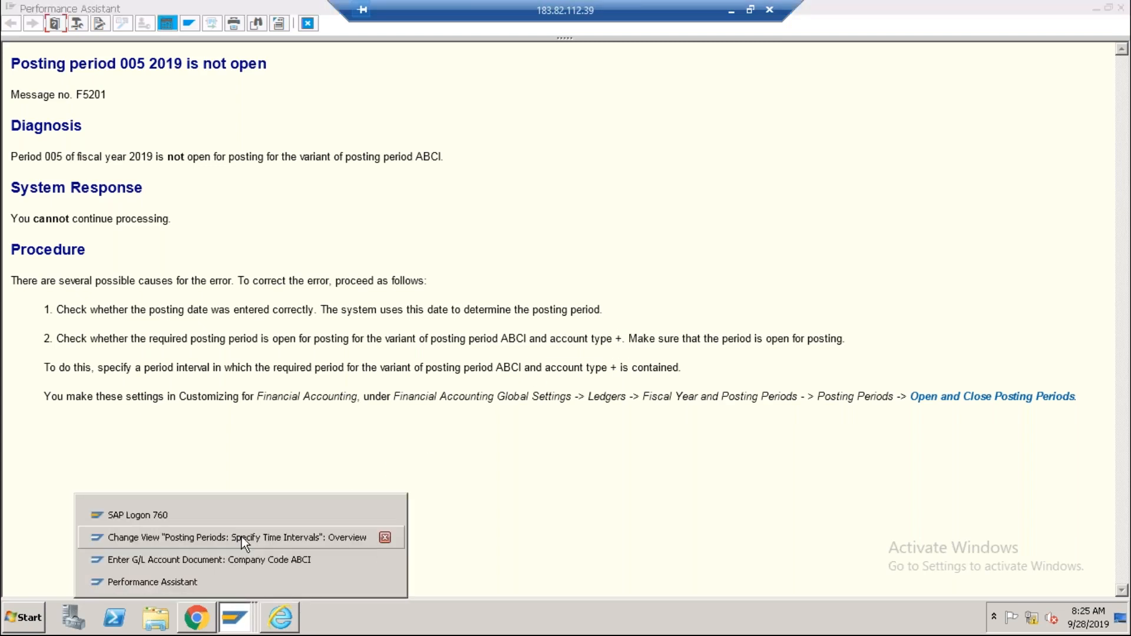
Back in ABCI's intervals table, check the + account row's From Per.1 value.
{"action": "left_click", "coordinate": [241, 537]}
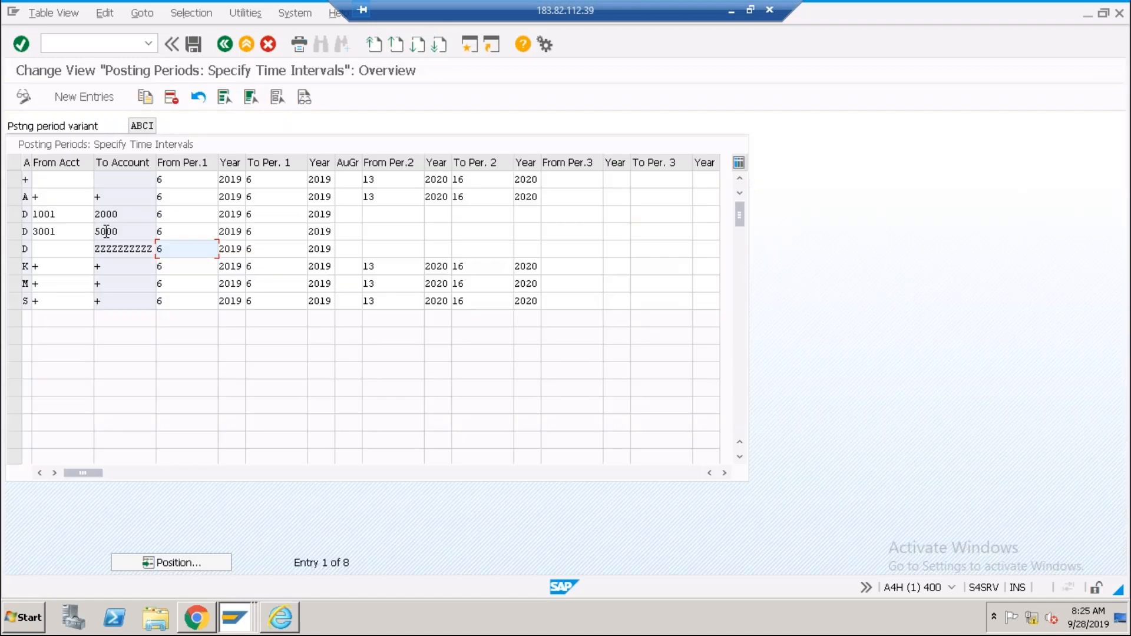
{"action": "left_click", "coordinate": [53, 198]}
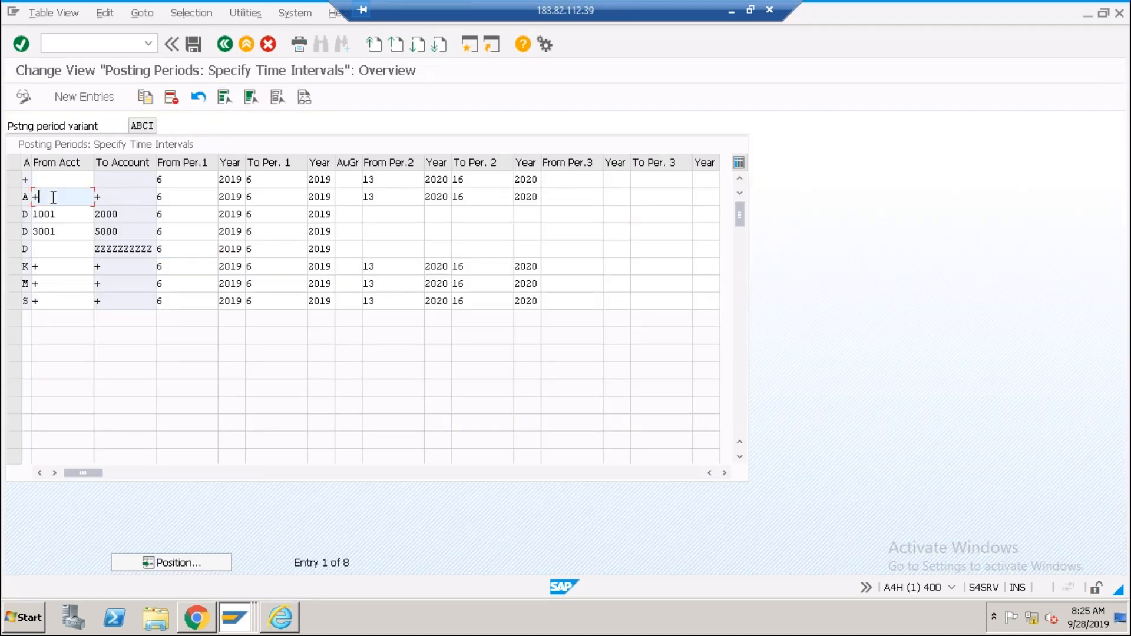
{"action": "left_click", "coordinate": [27, 179]}
{"action": "left_click", "coordinate": [197, 181]}
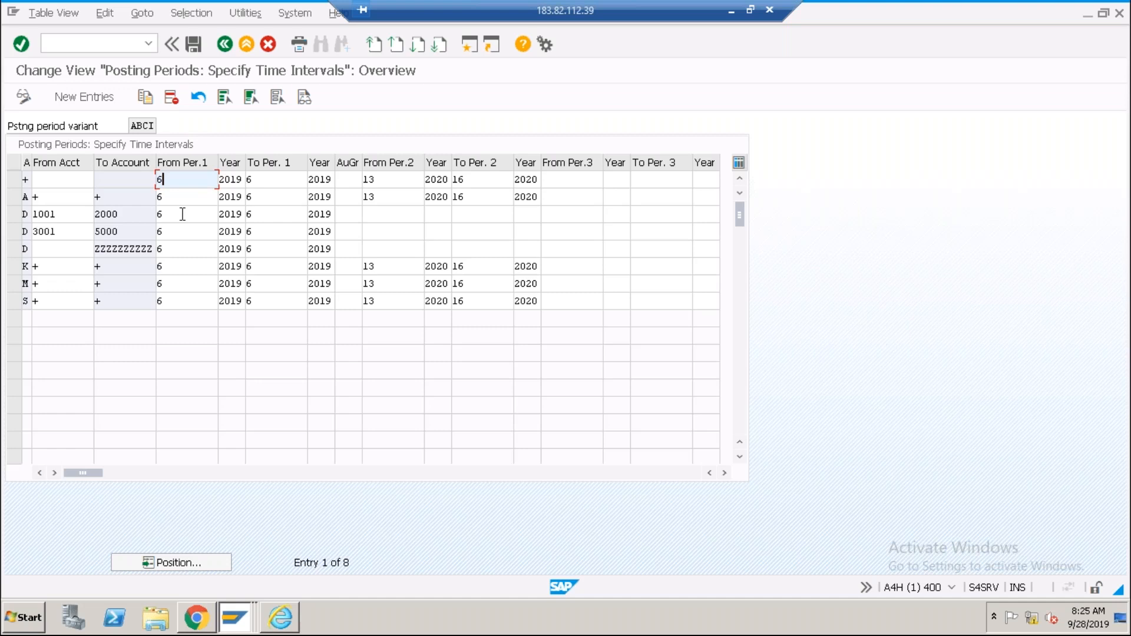
Bring the error help window forward and close it.
{"action": "left_click", "coordinate": [242, 616]}
{"action": "left_click", "coordinate": [240, 538]}
{"action": "left_click", "coordinate": [235, 617]}
{"action": "left_click", "coordinate": [224, 586]}
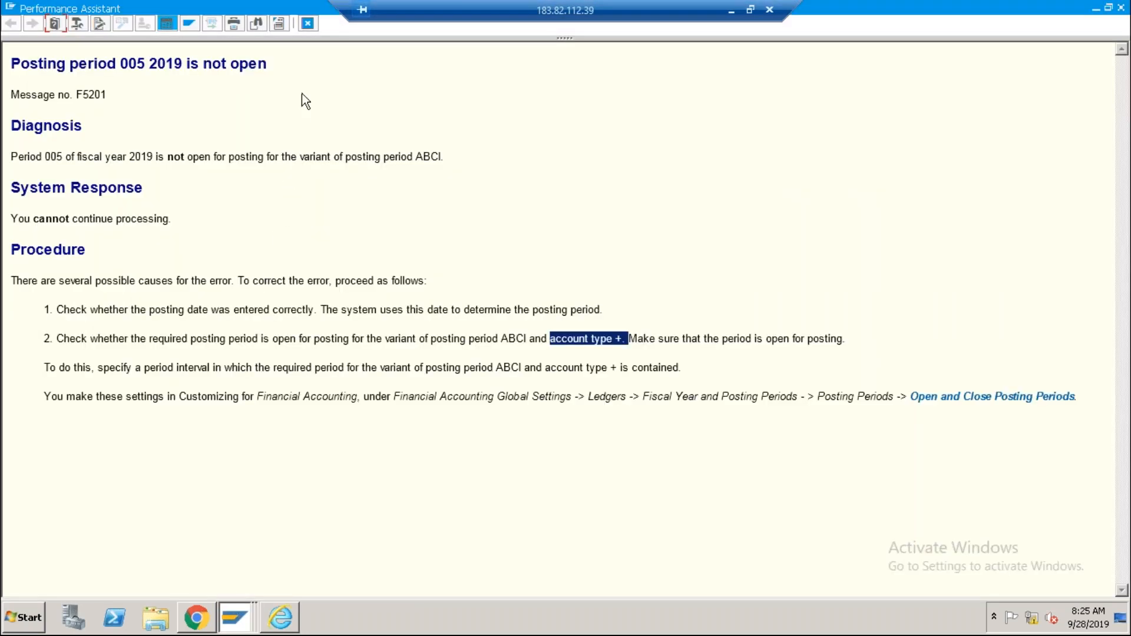
{"action": "left_click", "coordinate": [307, 24]}
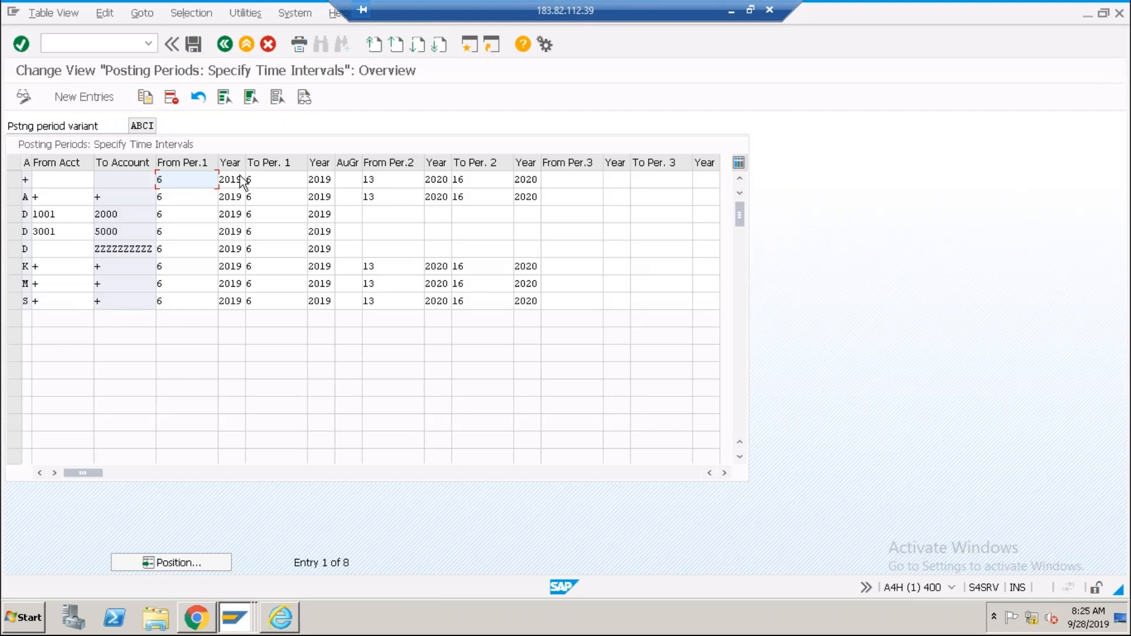
Review the first row's From/To Per.1 values in ABCI's posting period table.
{"action": "left_click", "coordinate": [171, 216]}
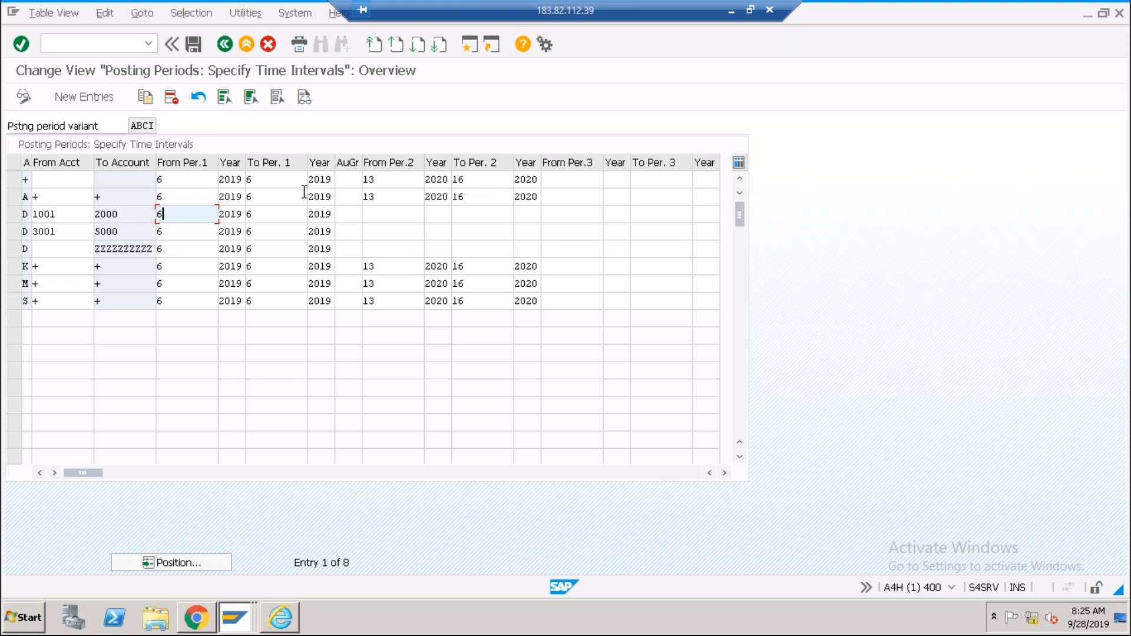
{"action": "left_click", "coordinate": [194, 179]}
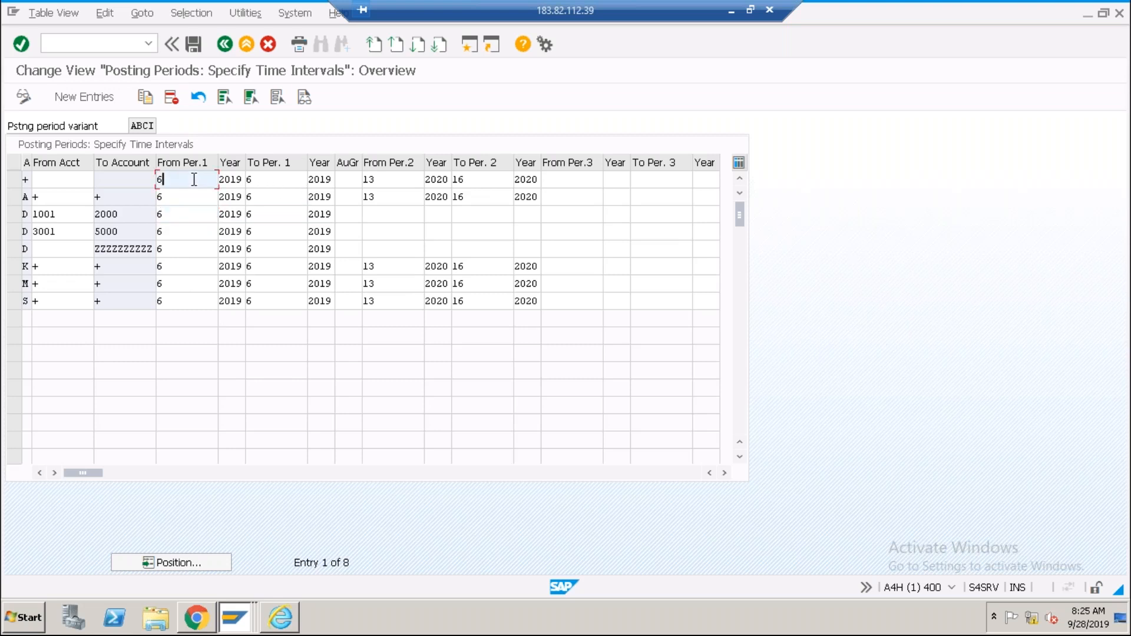
{"action": "left_click", "coordinate": [260, 179]}
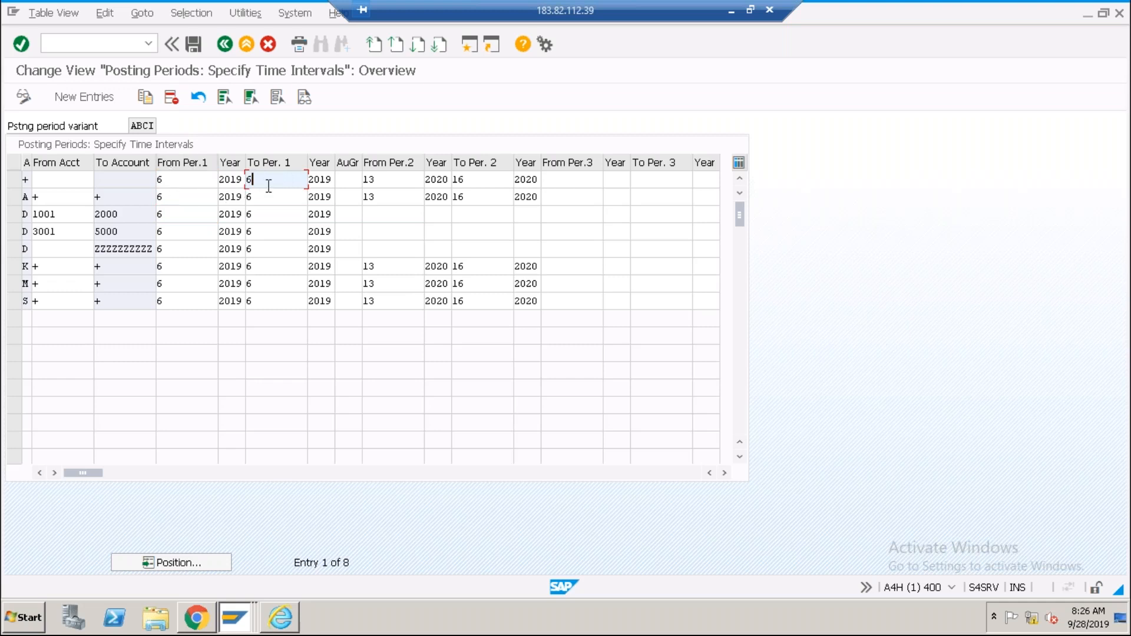
{"action": "left_click", "coordinate": [190, 179]}
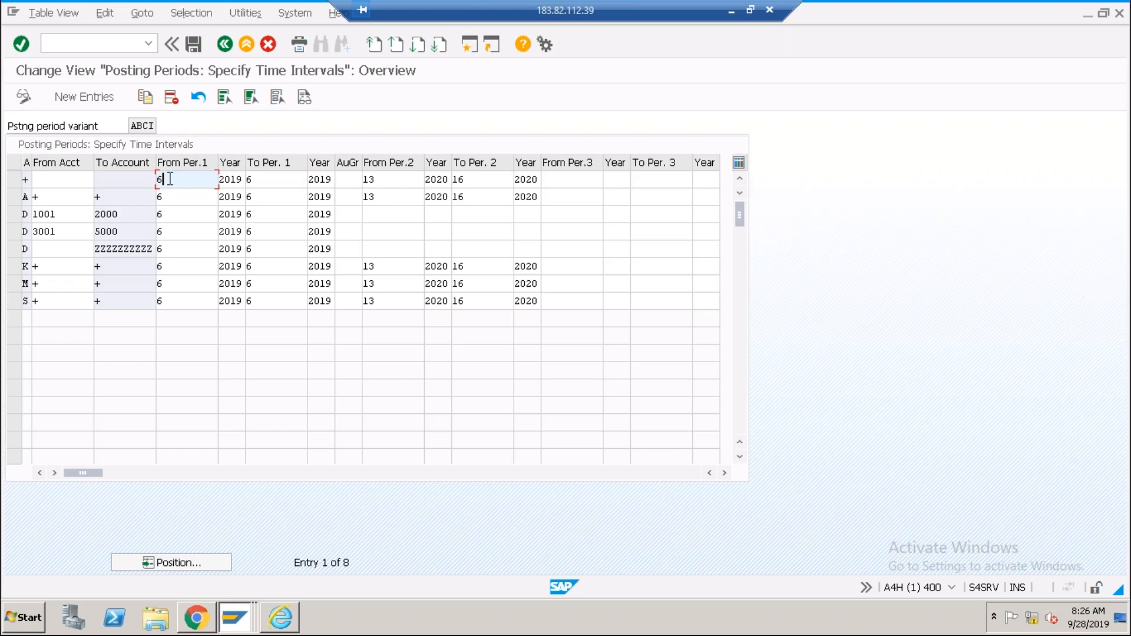
{"action": "left_click", "coordinate": [259, 180]}
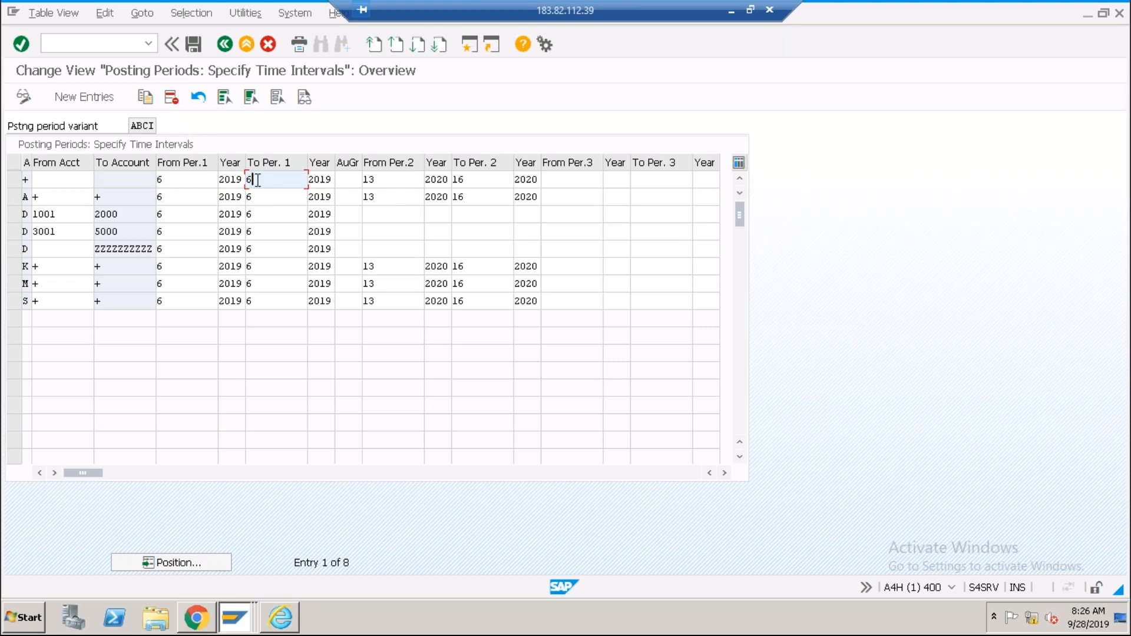
{"action": "left_click", "coordinate": [183, 180]}
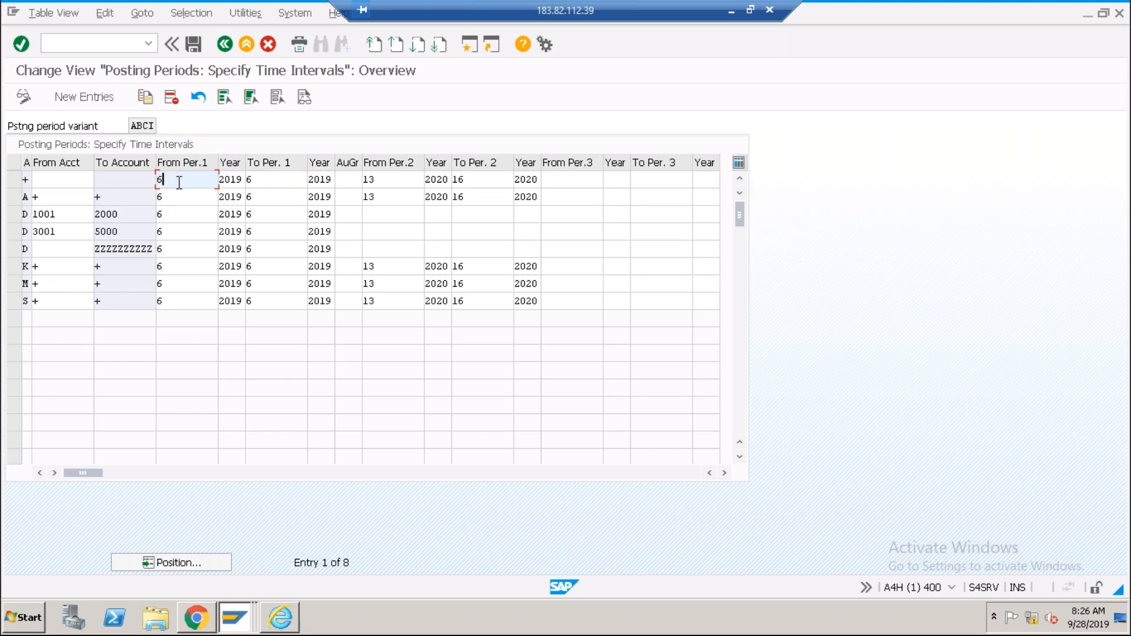
{"action": "left_click", "coordinate": [234, 620]}
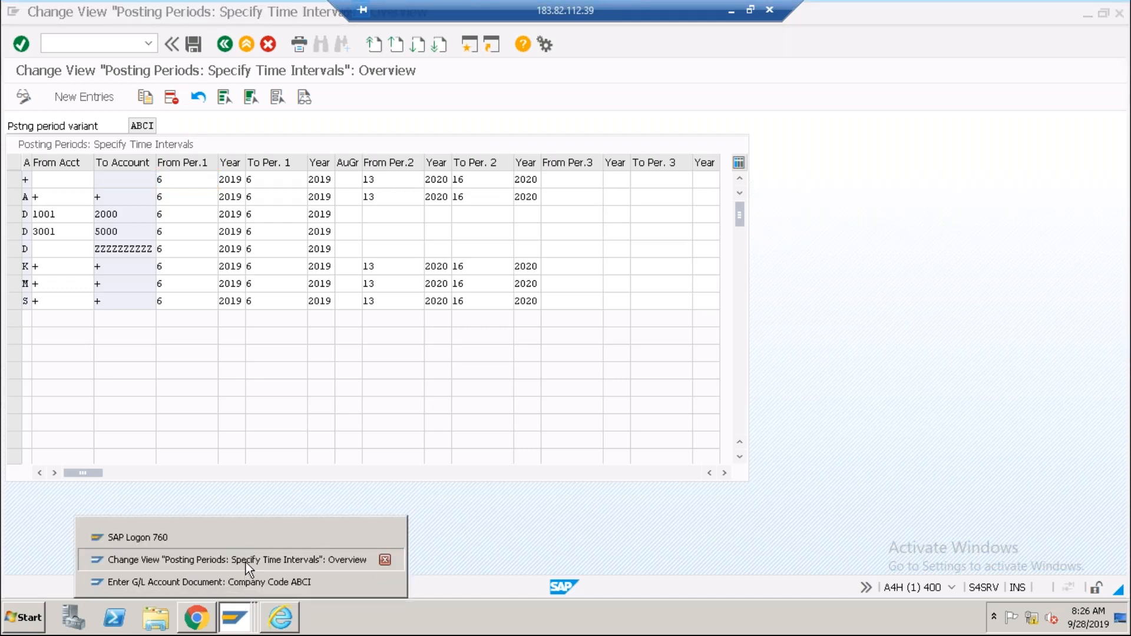
{"action": "left_click", "coordinate": [246, 560]}
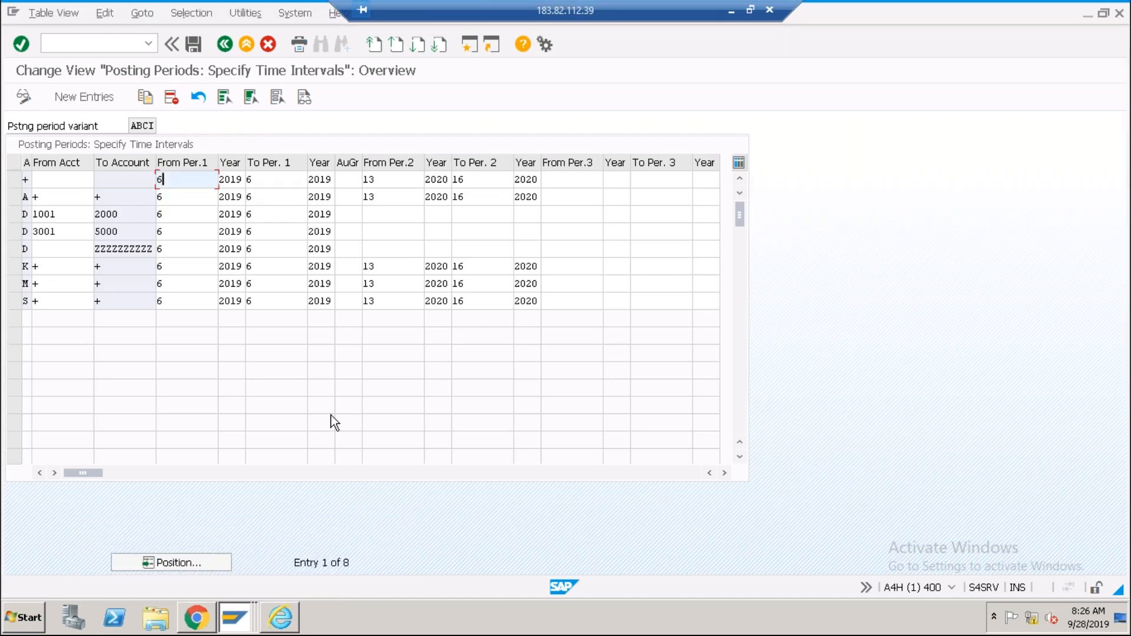
{"action": "left_click", "coordinate": [235, 618]}
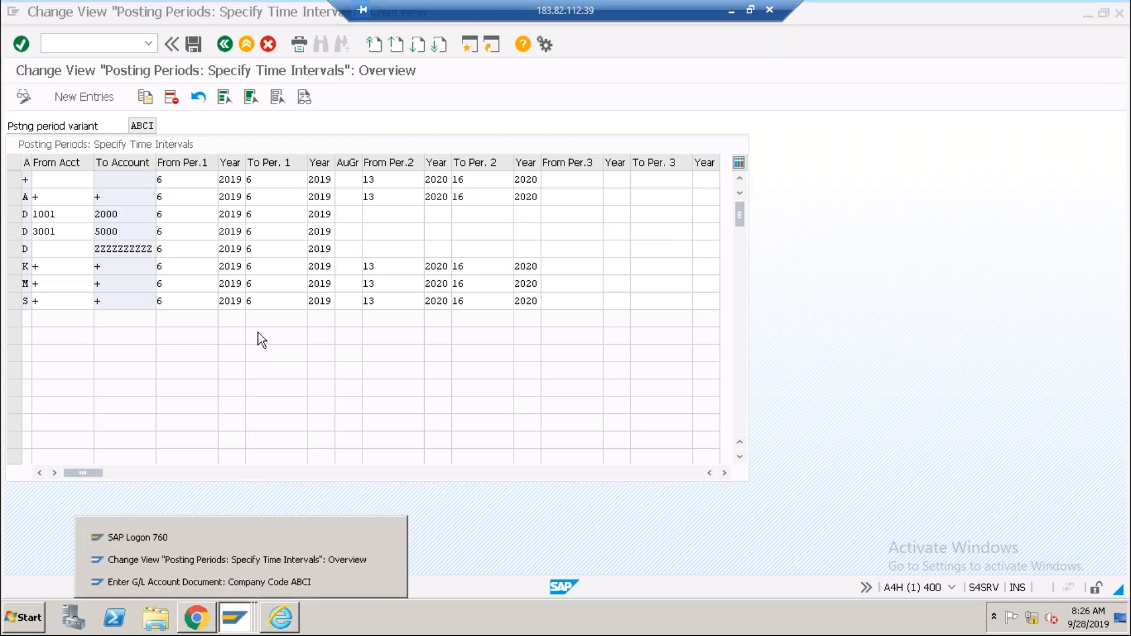
{"action": "left_click", "coordinate": [260, 302]}
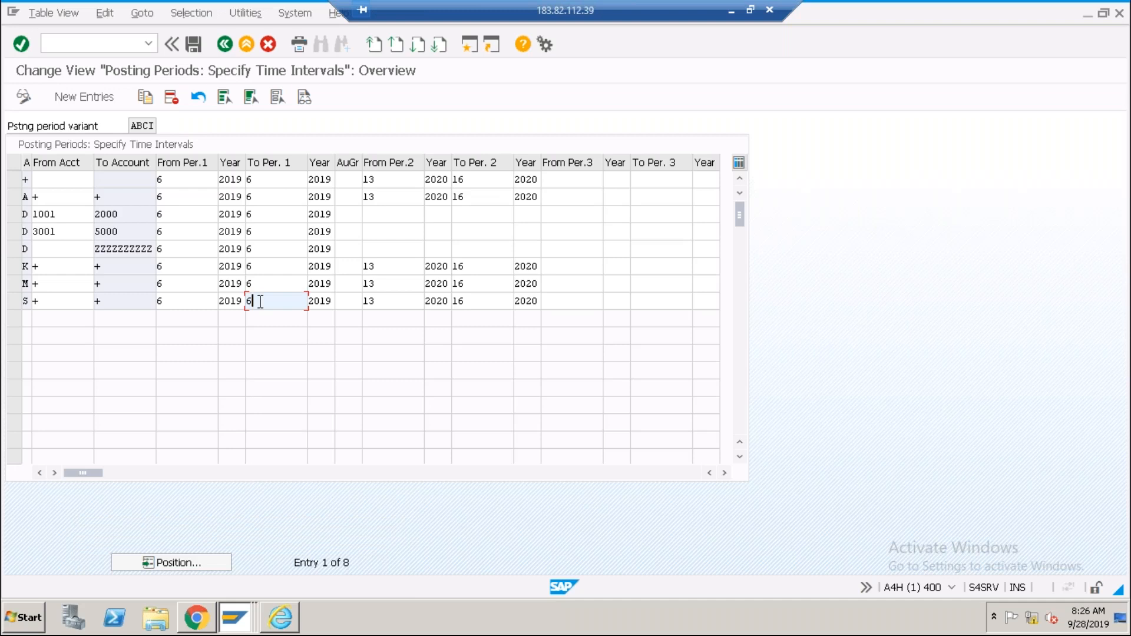
Compare Per.1 ending at 6 and Per.2 13–16, then return unchanged to the IMG tree.
{"action": "left_click", "coordinate": [276, 180]}
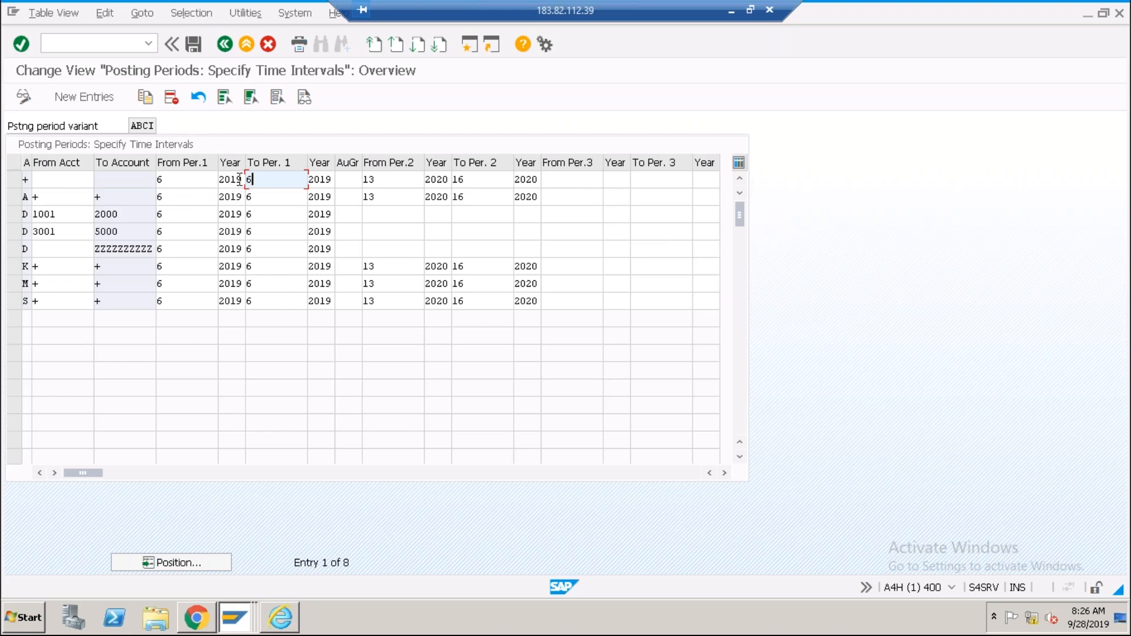
{"action": "left_click", "coordinate": [188, 179]}
{"action": "left_click", "coordinate": [264, 178]}
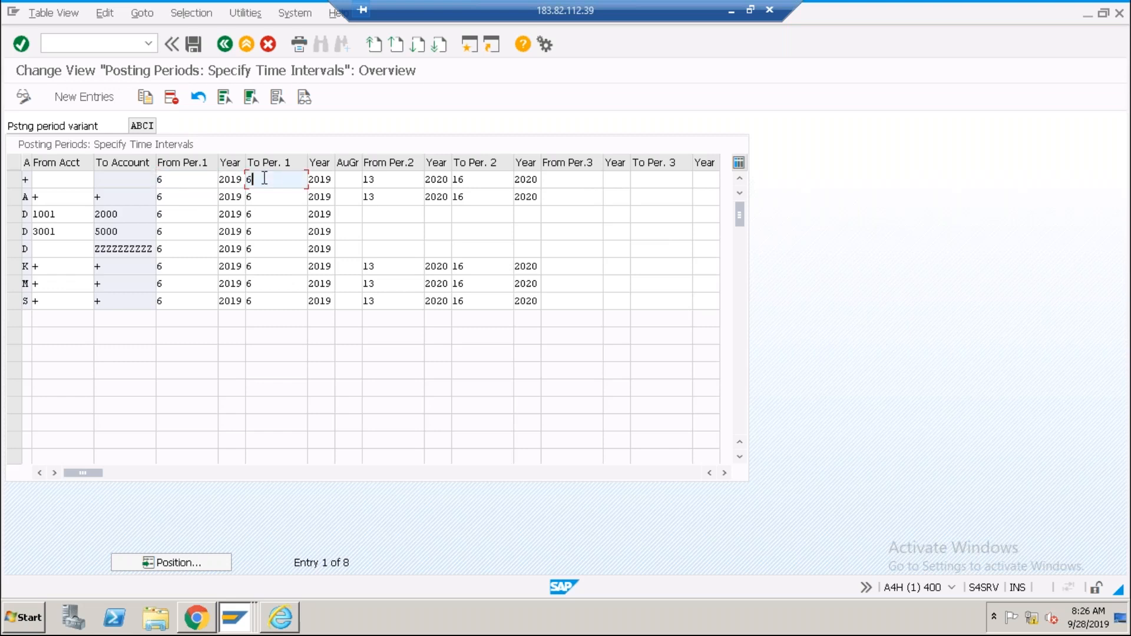
{"action": "left_click", "coordinate": [194, 180]}
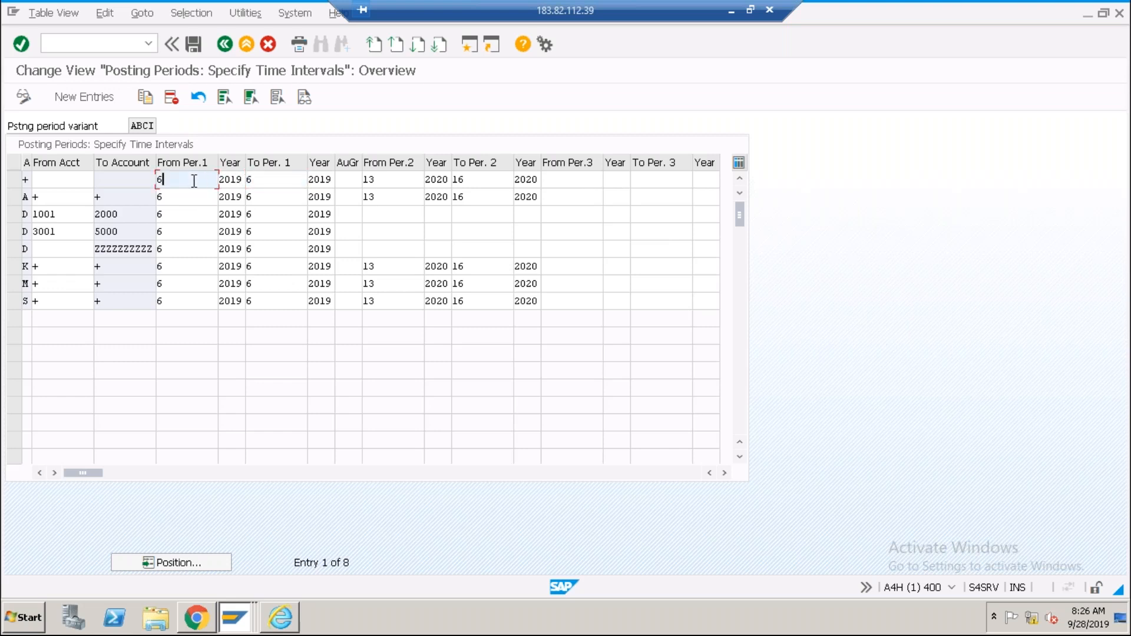
{"action": "left_click", "coordinate": [259, 178]}
{"action": "left_click", "coordinate": [263, 194]}
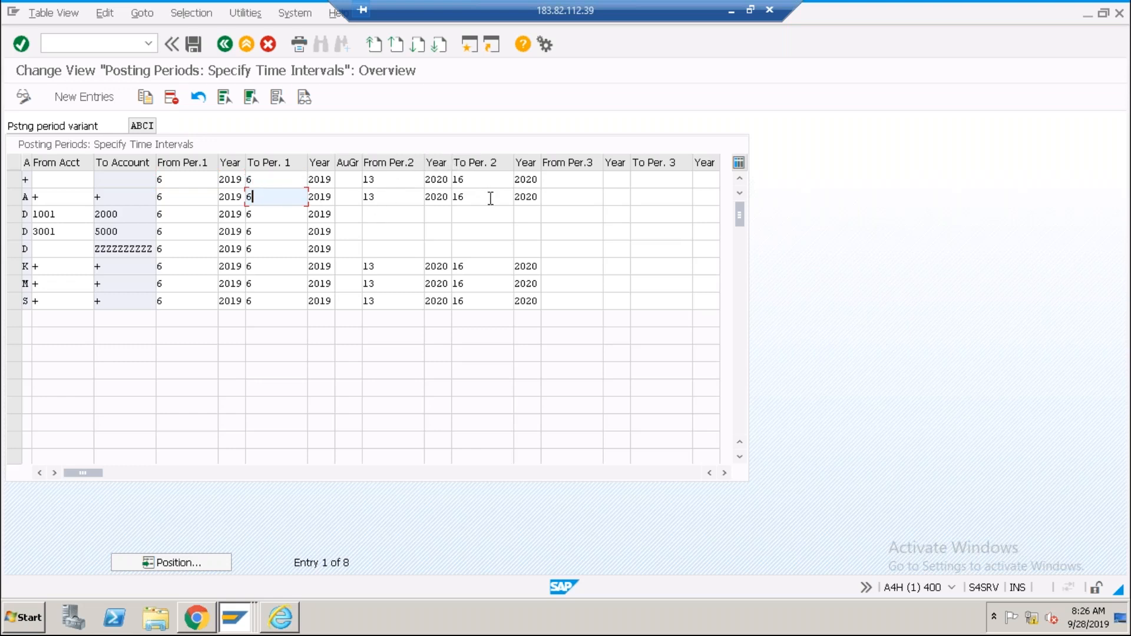
{"action": "left_click", "coordinate": [403, 179]}
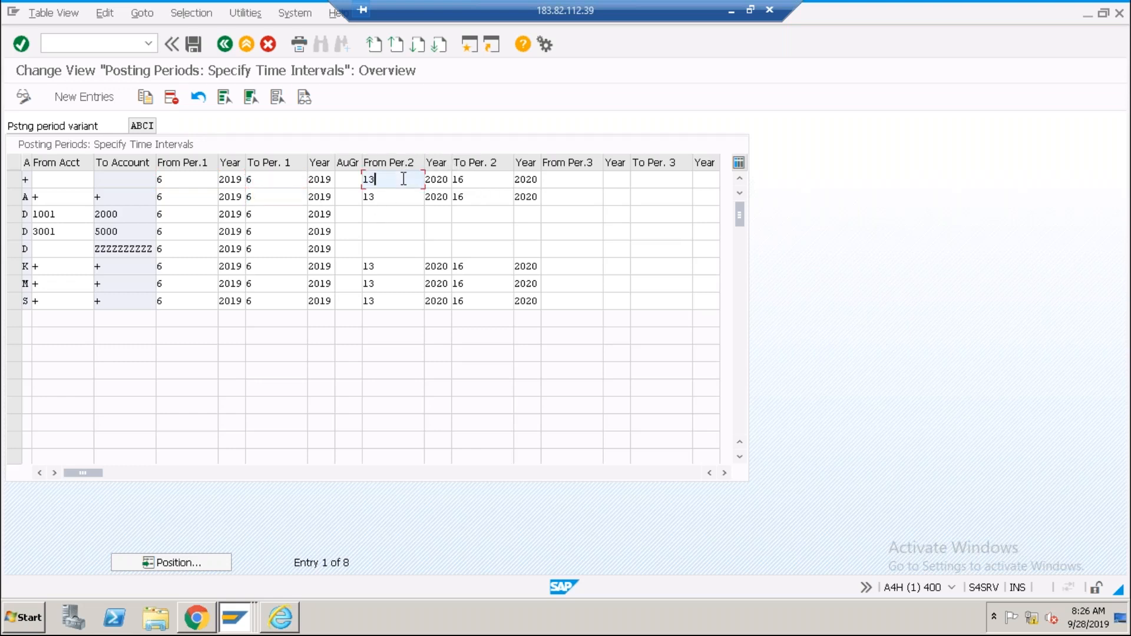
{"action": "left_click", "coordinate": [575, 181]}
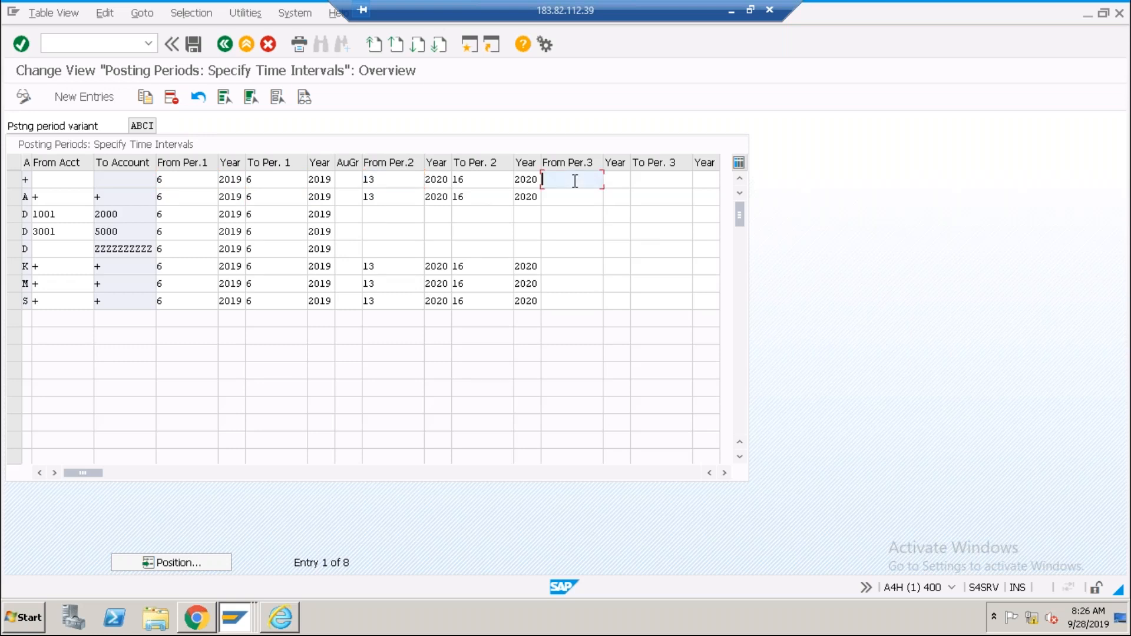
{"action": "left_click", "coordinate": [406, 180]}
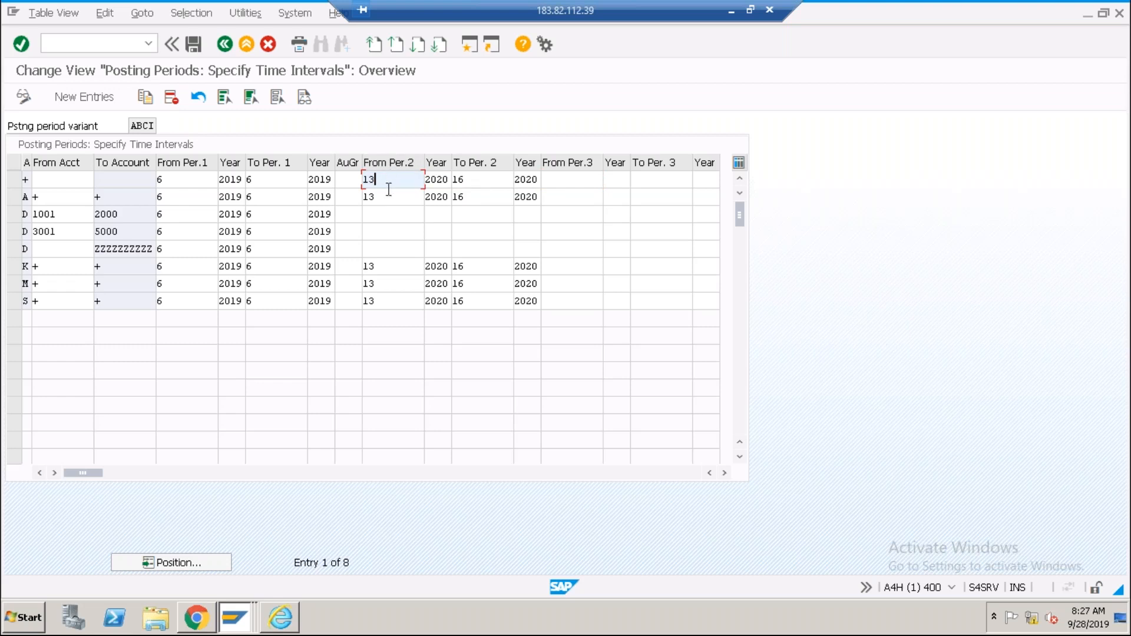
{"action": "left_click", "coordinate": [484, 179]}
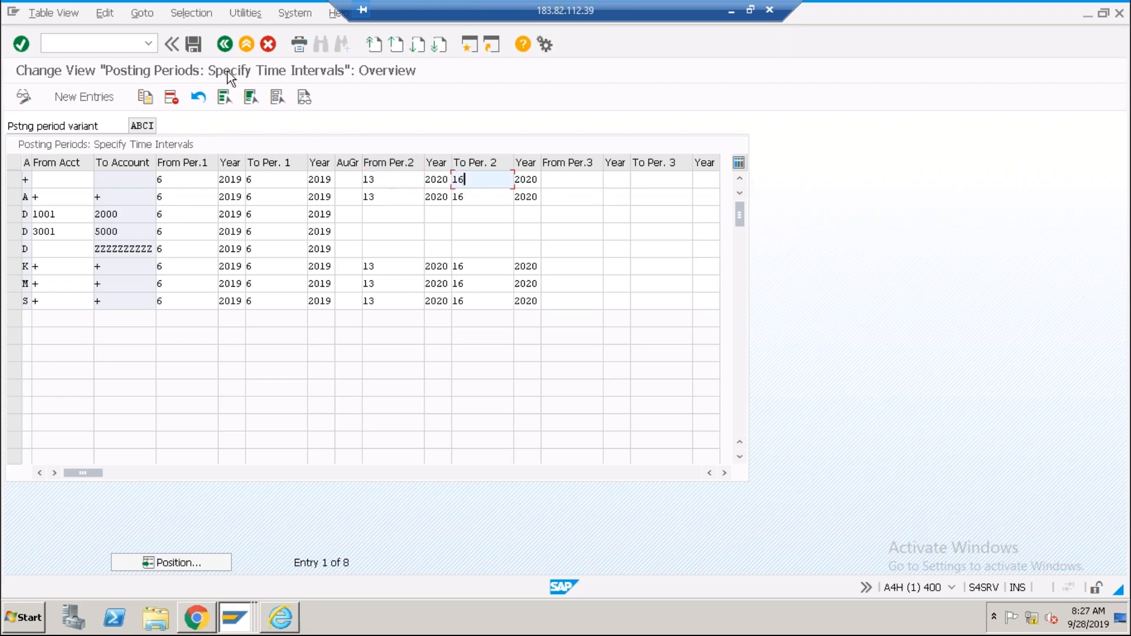
{"action": "left_click", "coordinate": [224, 44]}
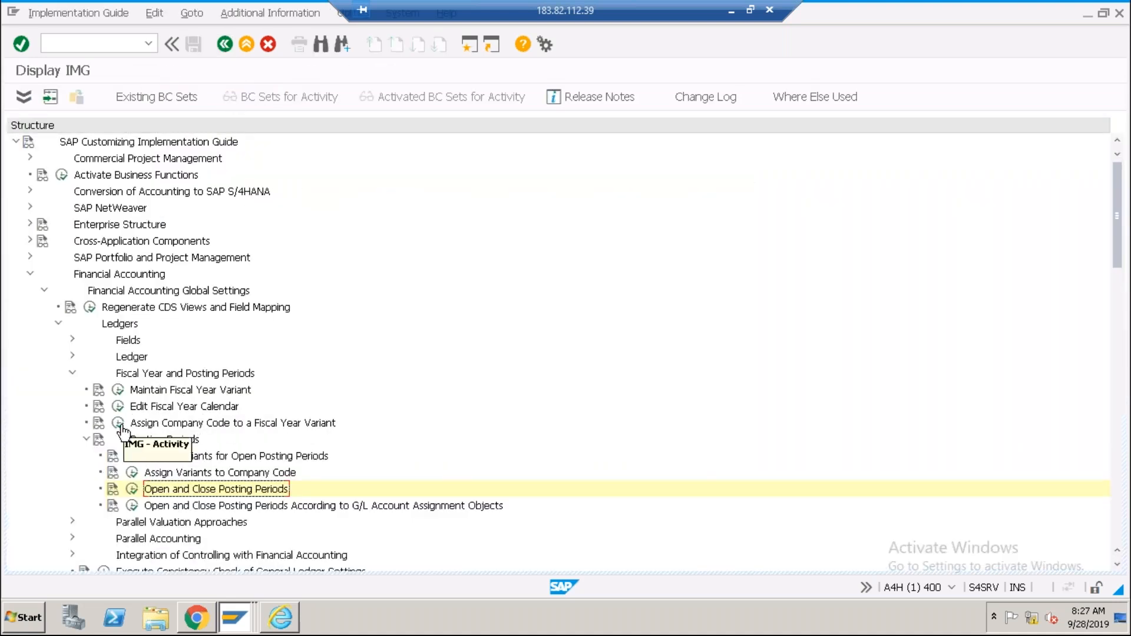
Open Maintain Fiscal Year Variant and position the list at variant V3.
{"action": "left_click", "coordinate": [118, 390]}
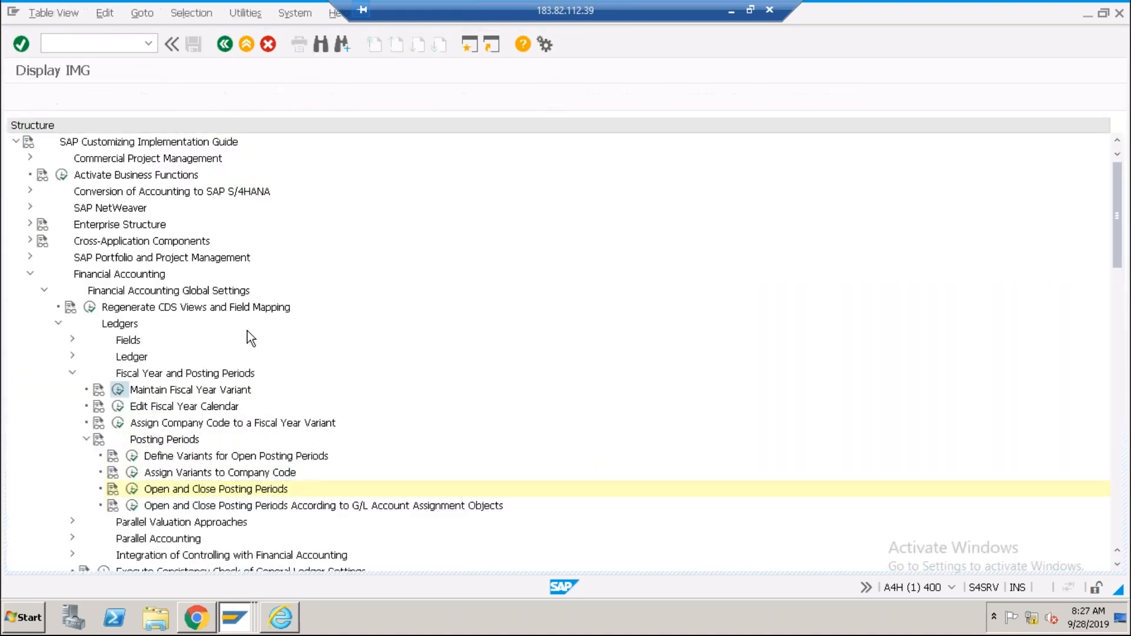
{"action": "left_click", "coordinate": [326, 564]}
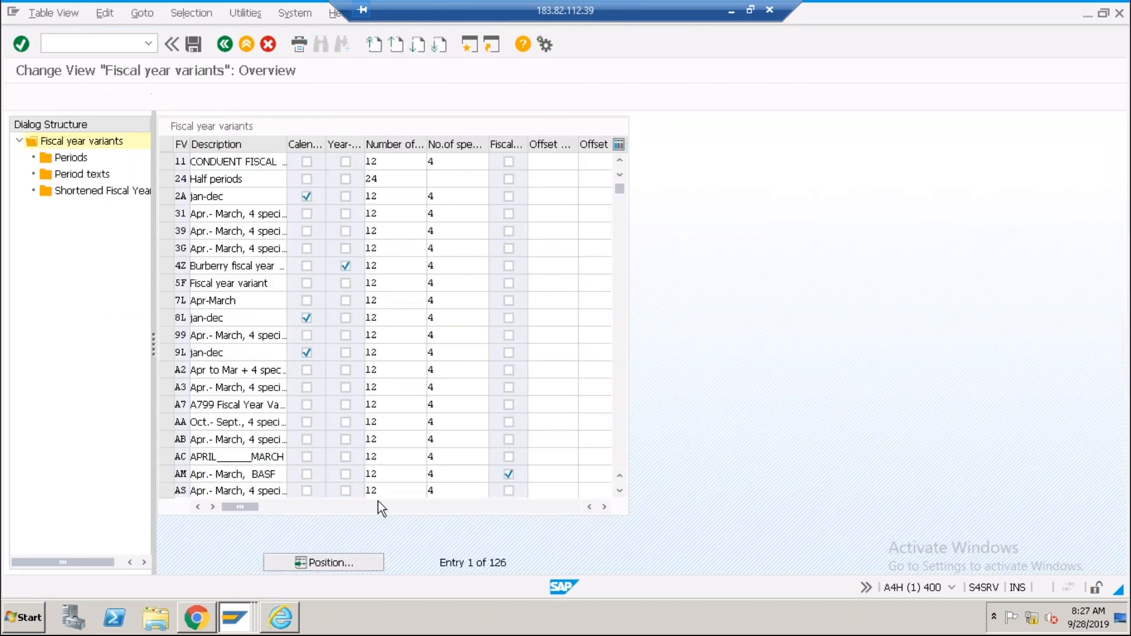
{"action": "type", "text": "v3"}
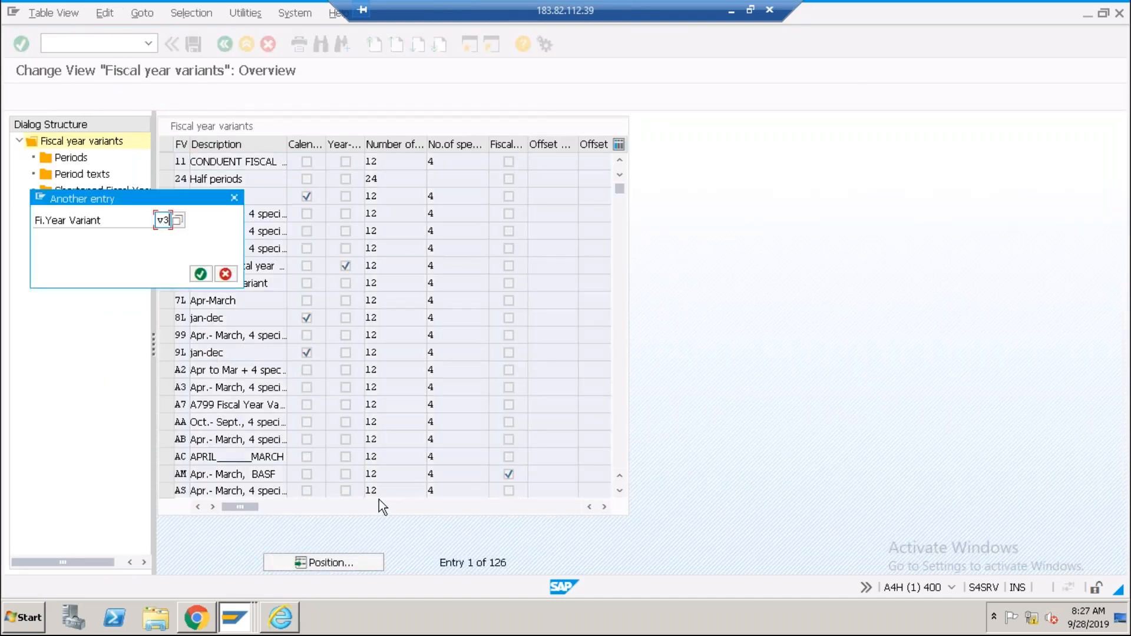
{"action": "key", "text": "Return"}
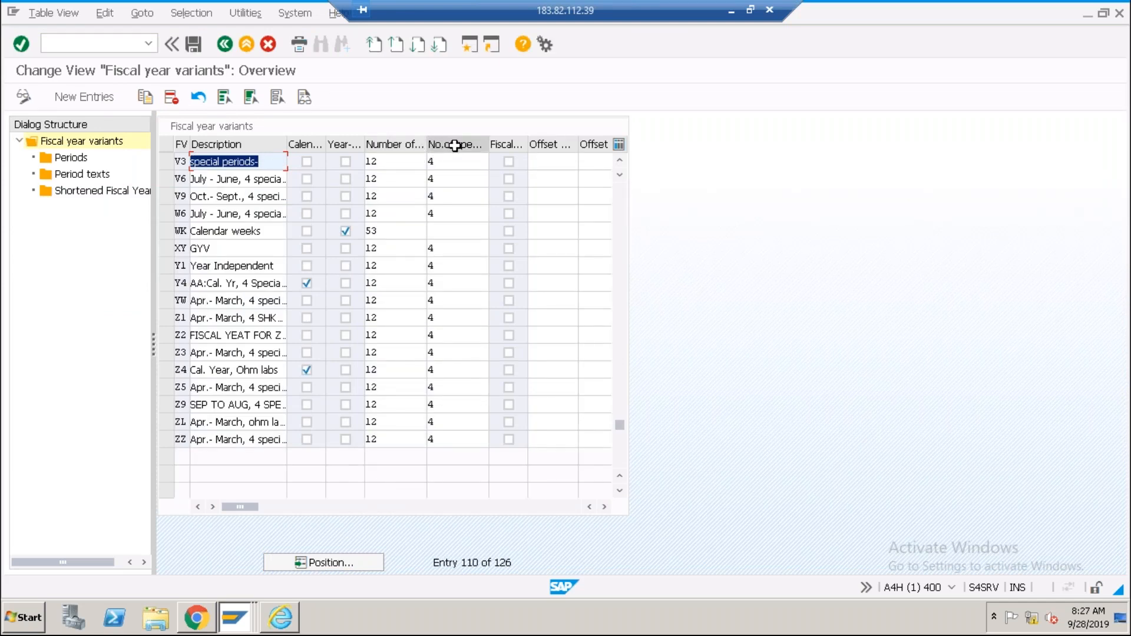
Widen the period columns and check V3's 12 posting and 4 special periods.
{"action": "left_click_drag", "start_coordinate": [426, 147], "coordinate": [467, 146]}
{"action": "left_click", "coordinate": [403, 163]}
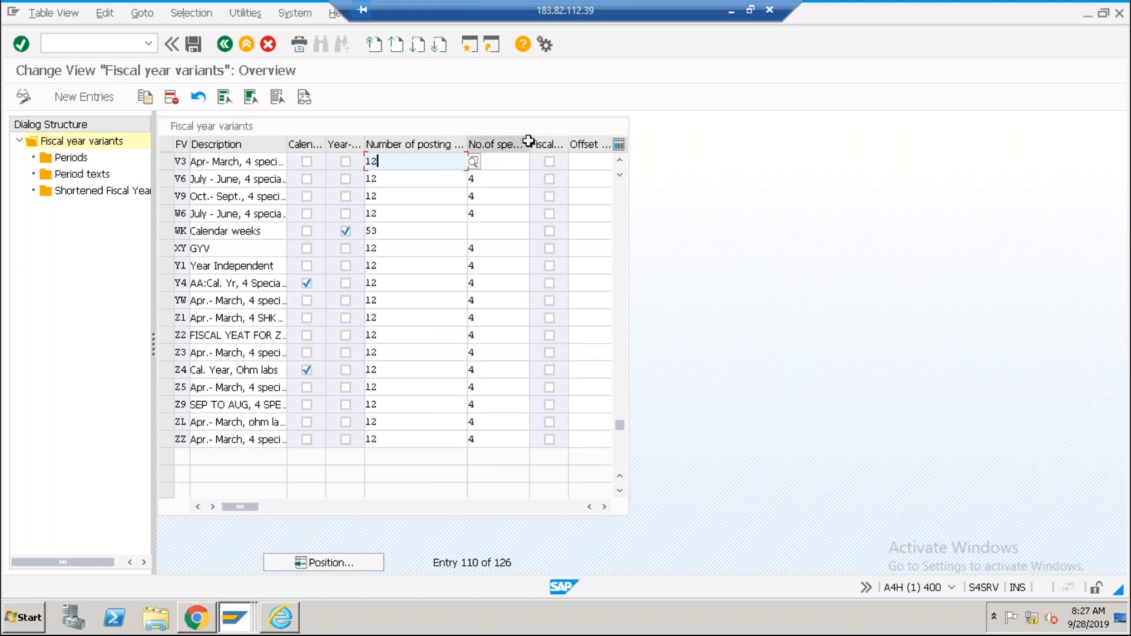
{"action": "left_click_drag", "start_coordinate": [529, 145], "coordinate": [564, 144]}
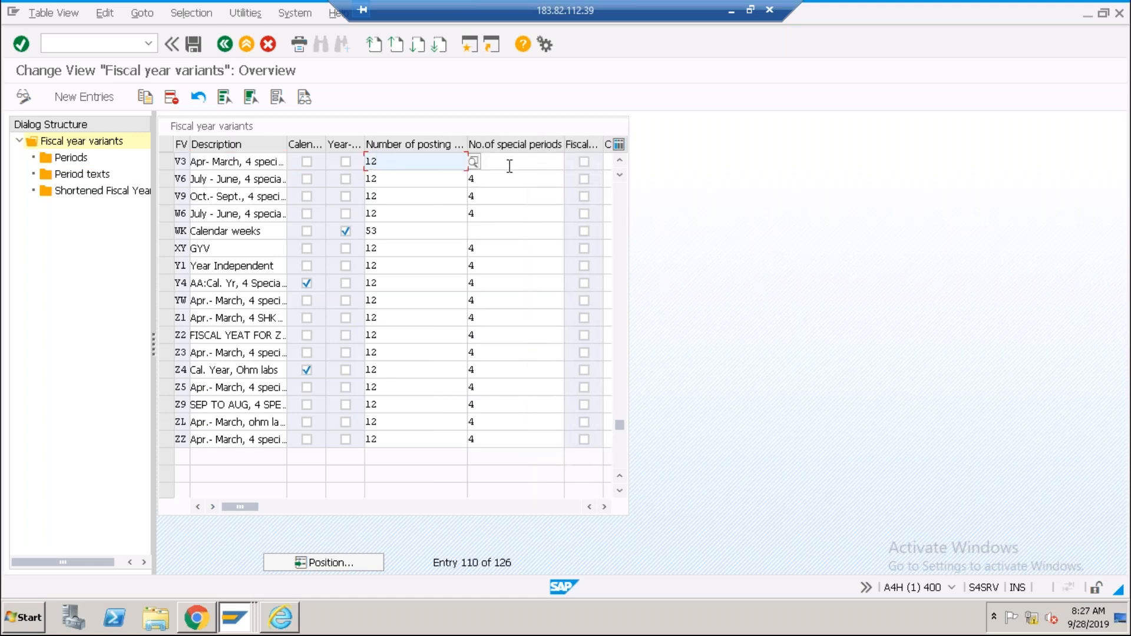
{"action": "left_click", "coordinate": [509, 165]}
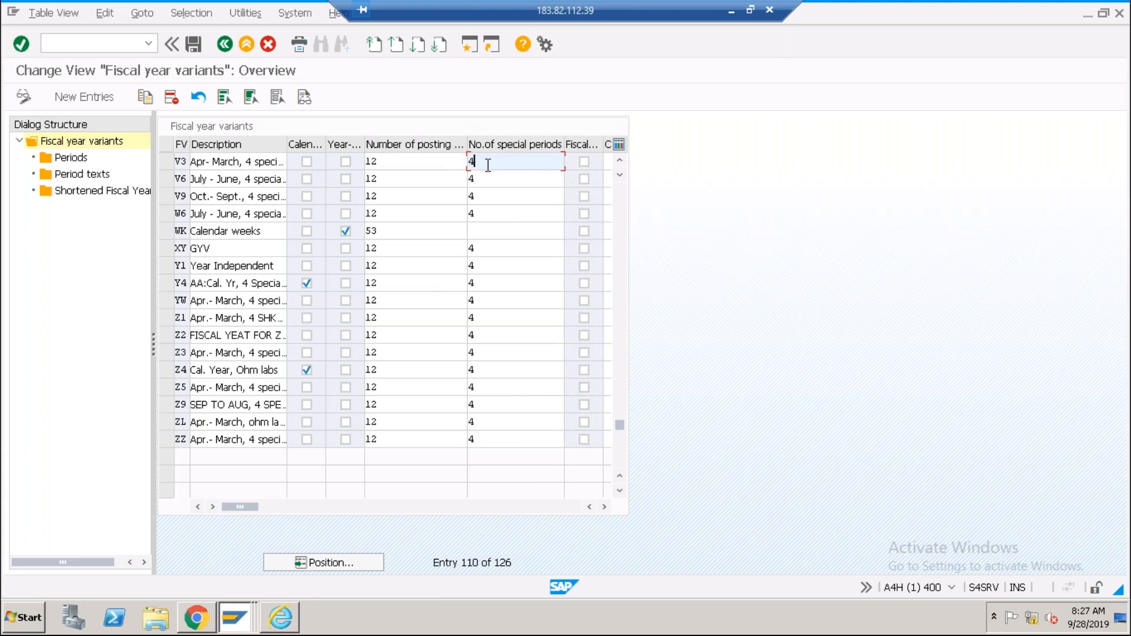
{"action": "left_click", "coordinate": [401, 162]}
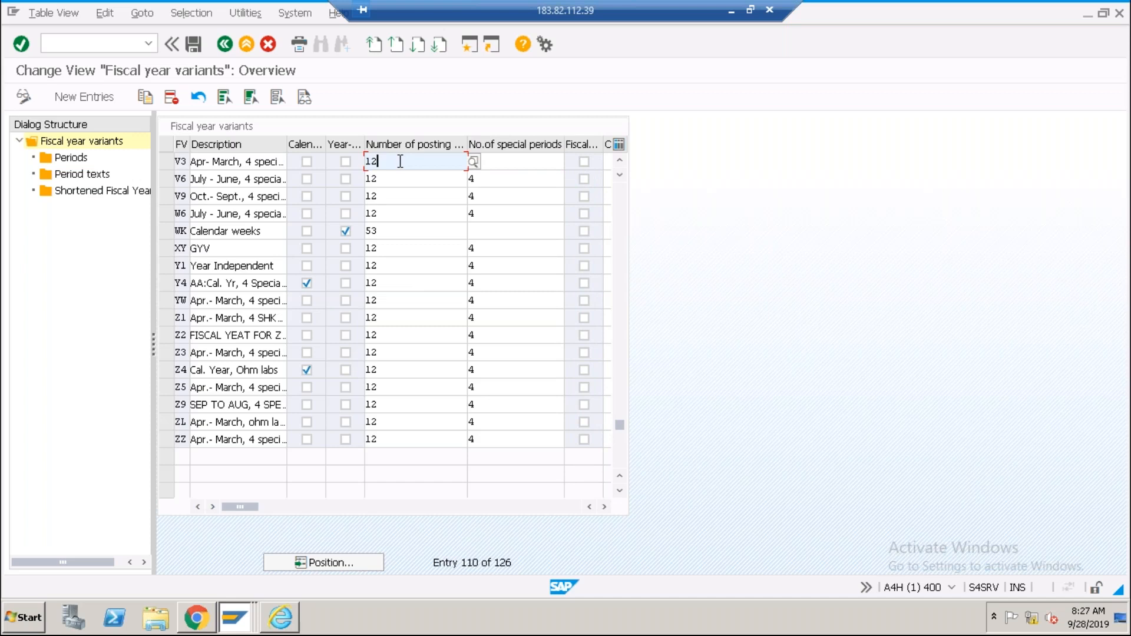
{"action": "left_click", "coordinate": [497, 161]}
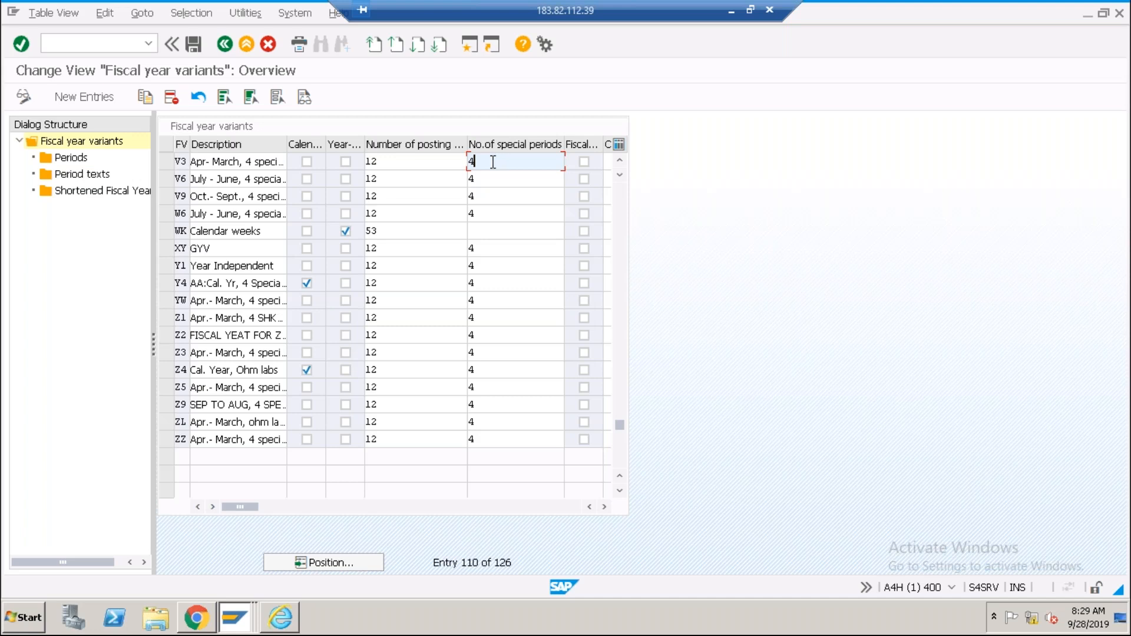
{"action": "left_click_drag", "start_coordinate": [493, 162], "coordinate": [465, 162]}
{"action": "left_click", "coordinate": [484, 184]}
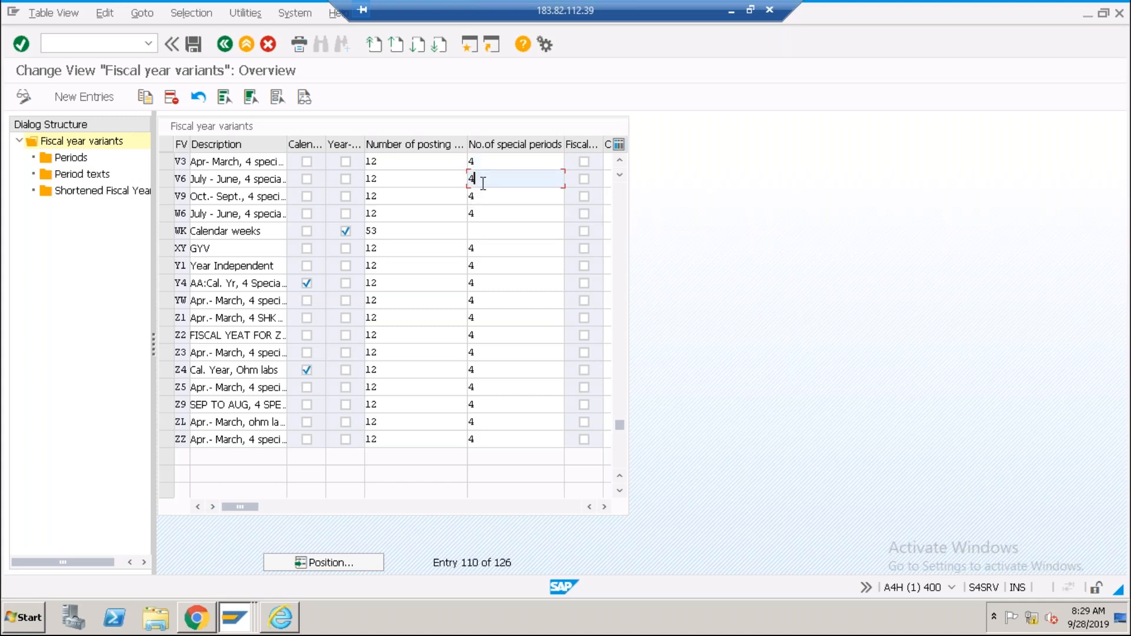
{"action": "left_click", "coordinate": [483, 200]}
{"action": "left_click", "coordinate": [484, 216]}
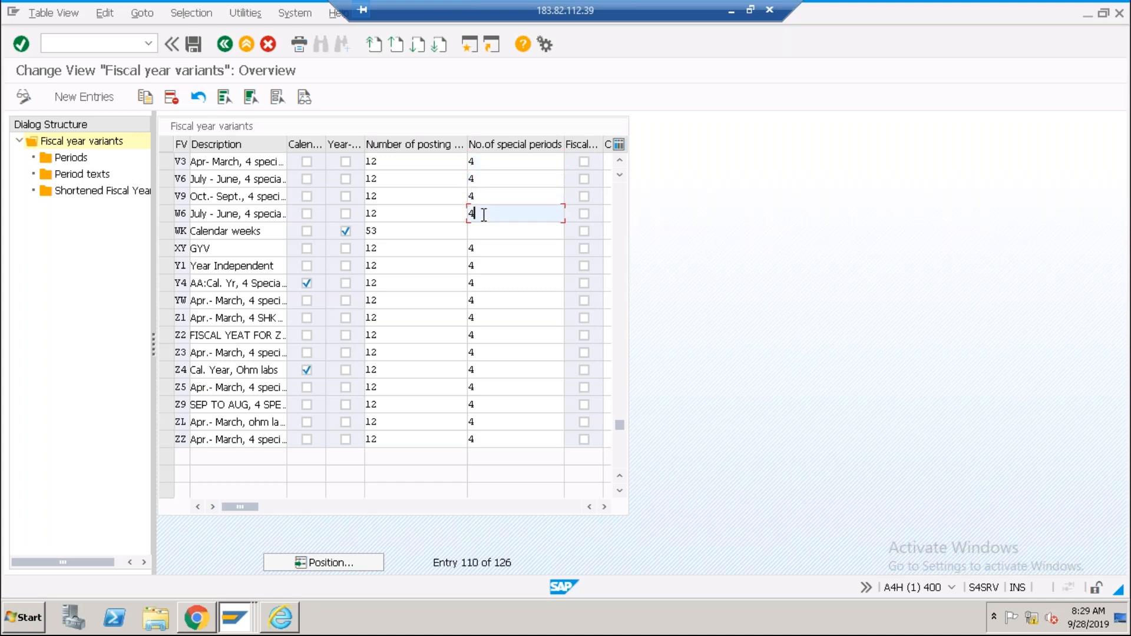
{"action": "left_click", "coordinate": [477, 232]}
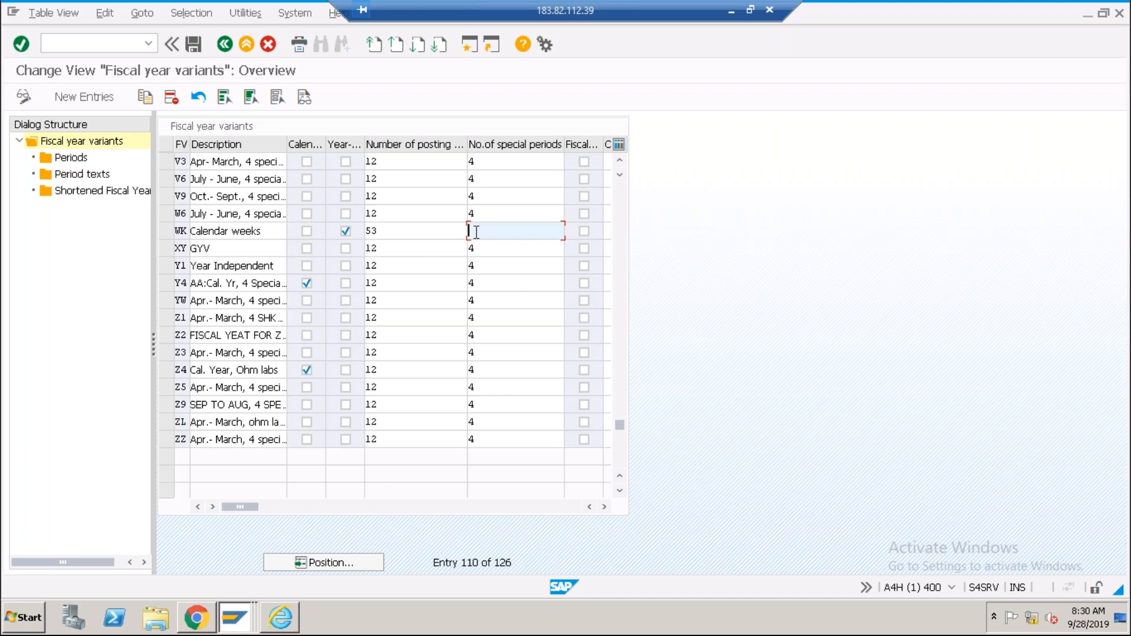
Recheck V3's 12 posting and 4 special periods, then switch to the G/L document session.
{"action": "left_click", "coordinate": [250, 627]}
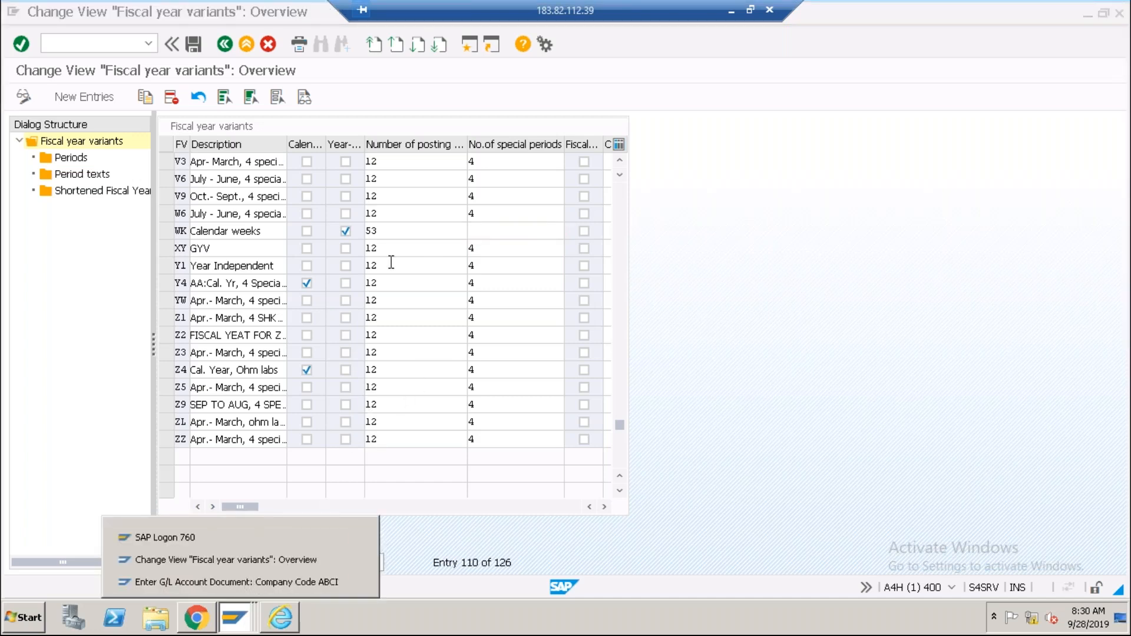
{"action": "left_click", "coordinate": [384, 178]}
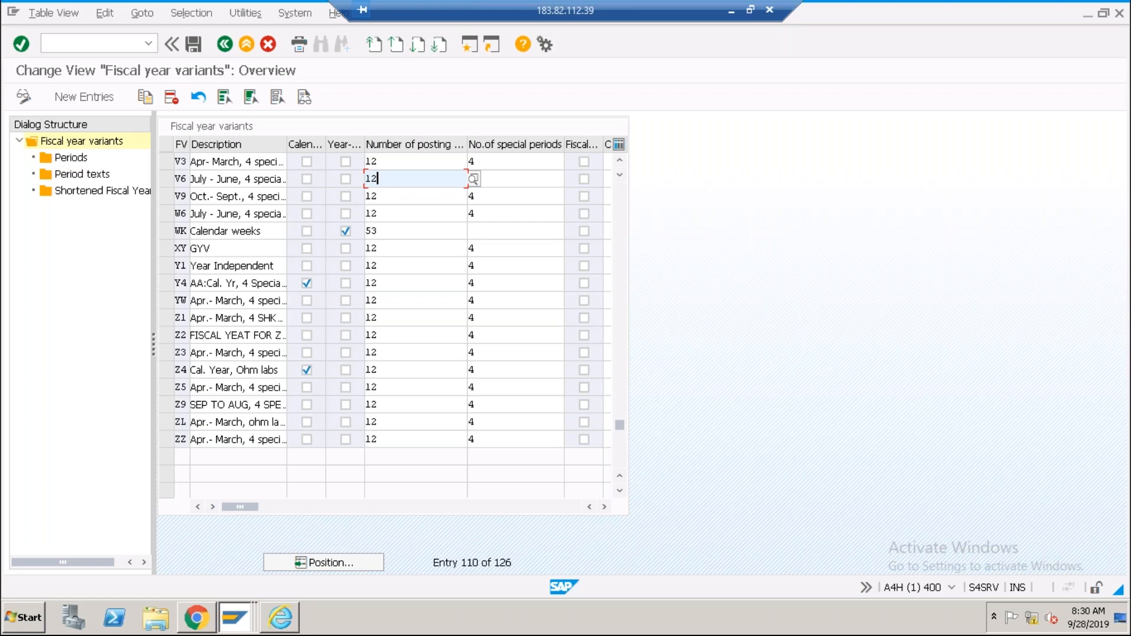
{"action": "left_click", "coordinate": [507, 167]}
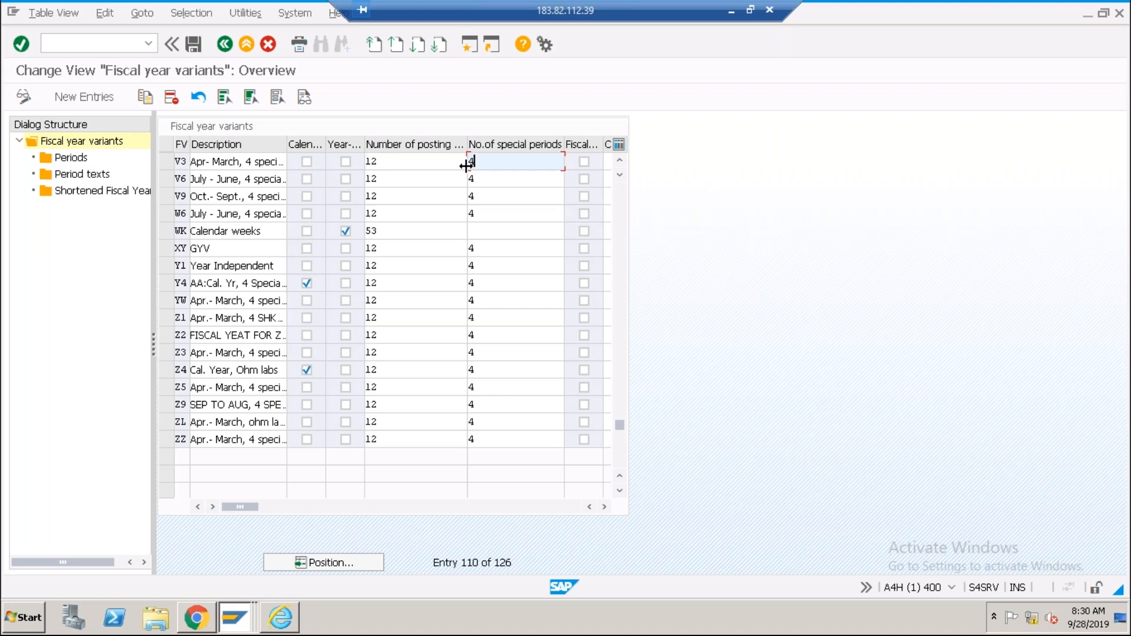
{"action": "left_click", "coordinate": [386, 161]}
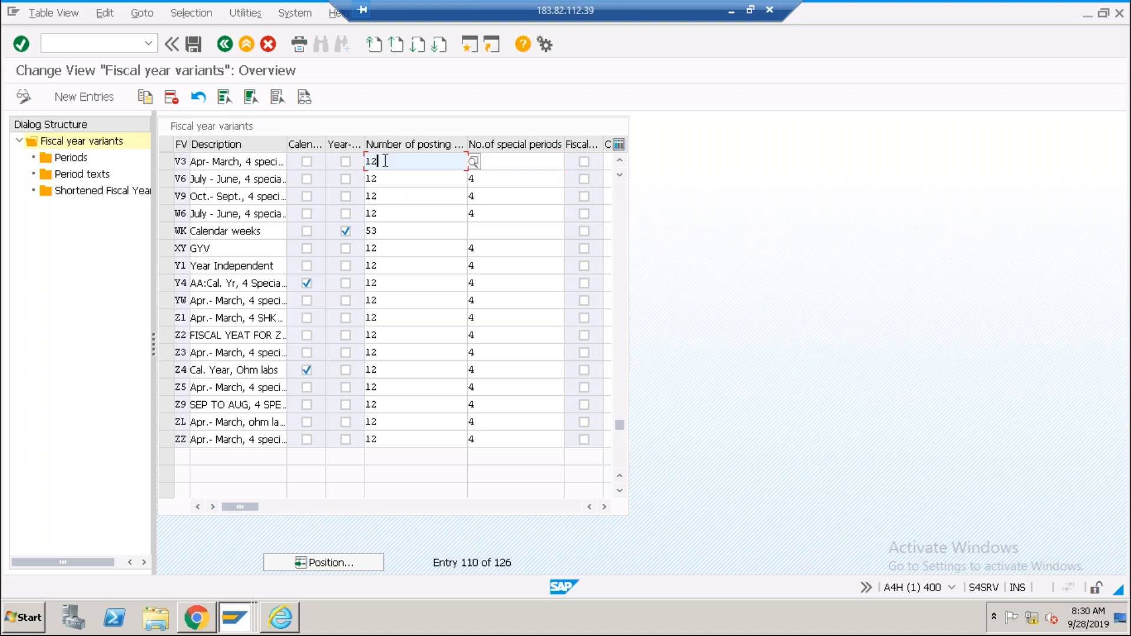
{"action": "left_click", "coordinate": [507, 163]}
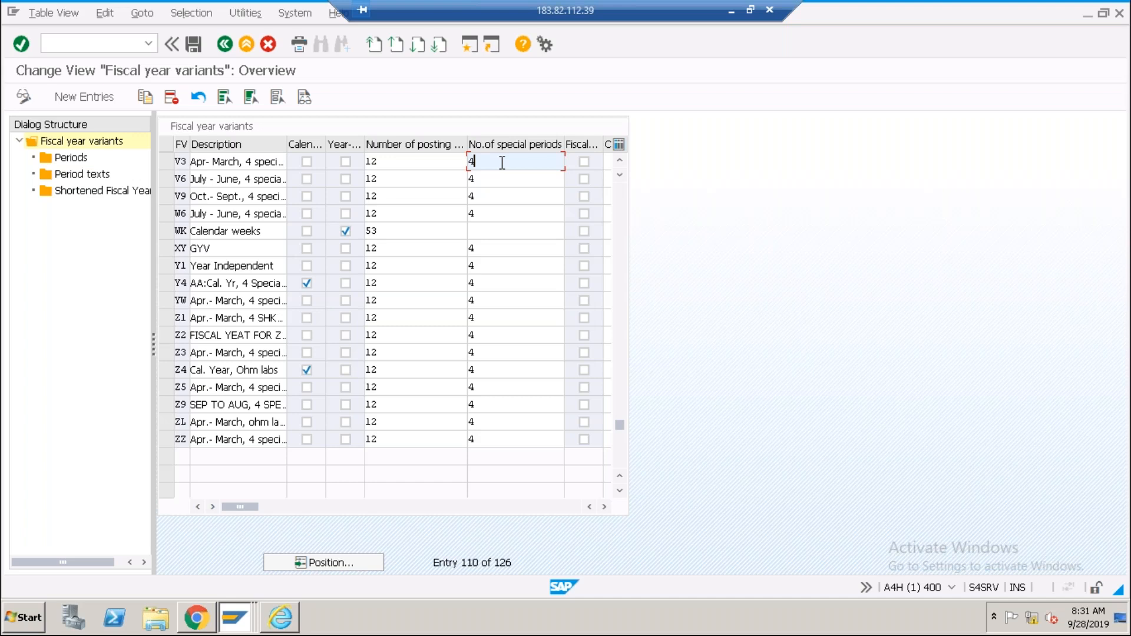
{"action": "key", "text": "alt+Tab"}
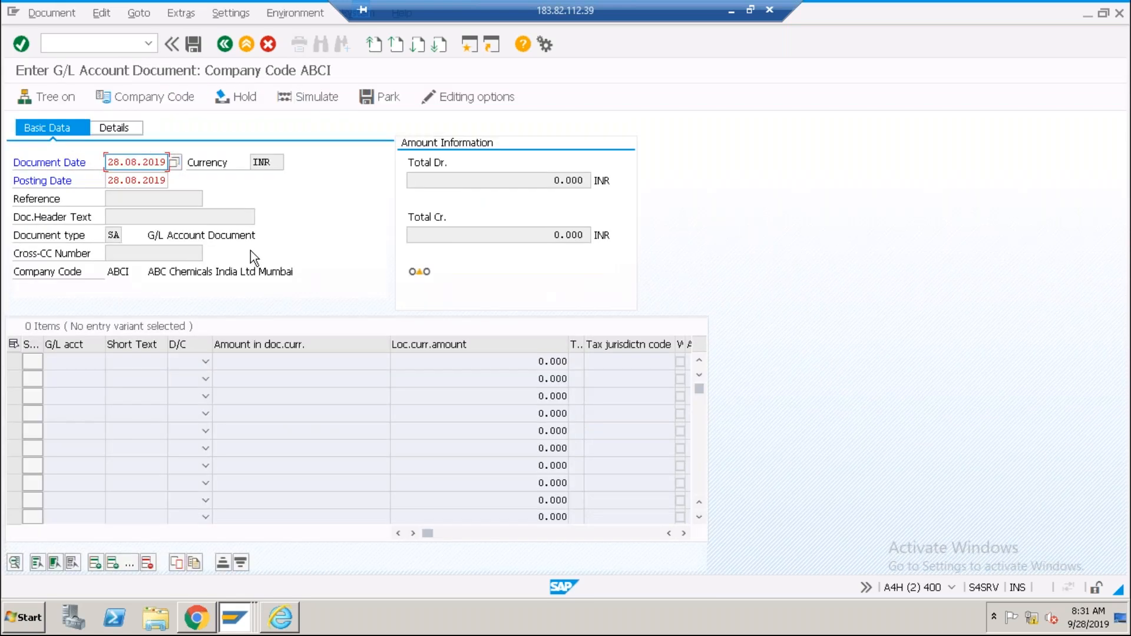
Start F-02 via /nf-02 with document date and posting date 31032019.
{"action": "left_click", "coordinate": [83, 47]}
{"action": "type", "text": "/nf-02"}
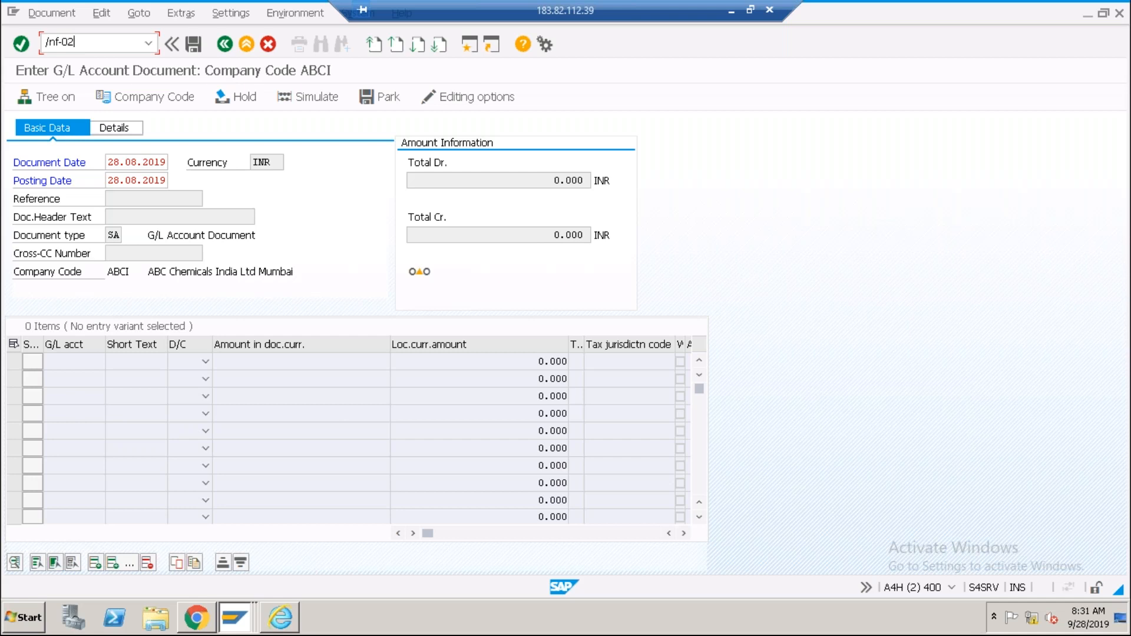
{"action": "key", "text": "Return"}
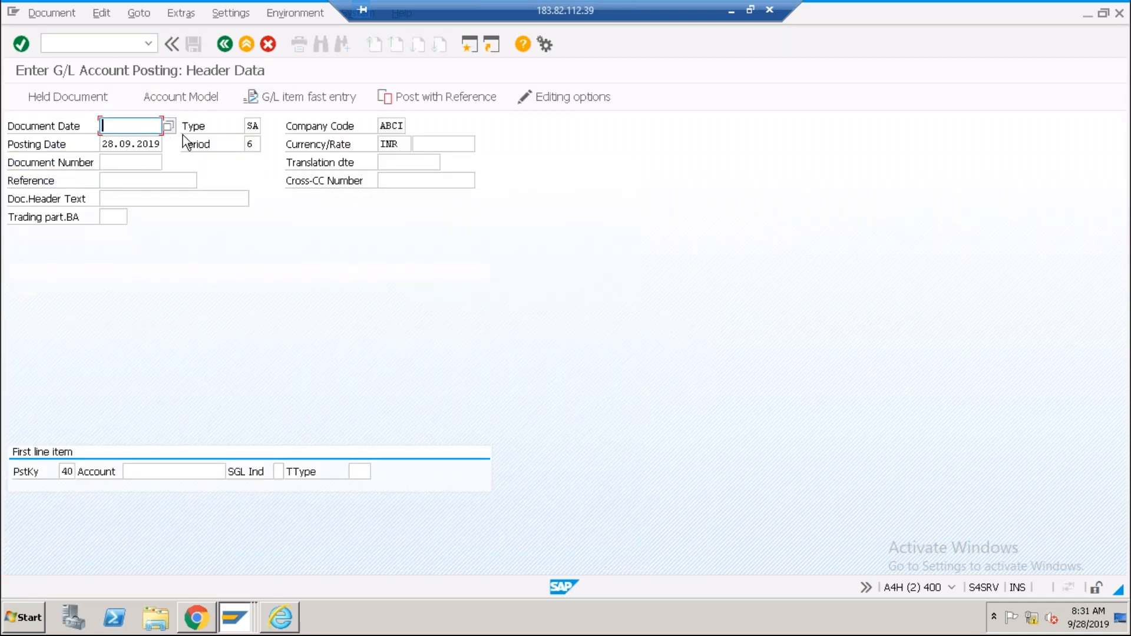
{"action": "type", "text": "31032019"}
{"action": "key", "text": "Tab"}
{"action": "key", "text": "Tab"}
{"action": "key", "text": "Tab"}
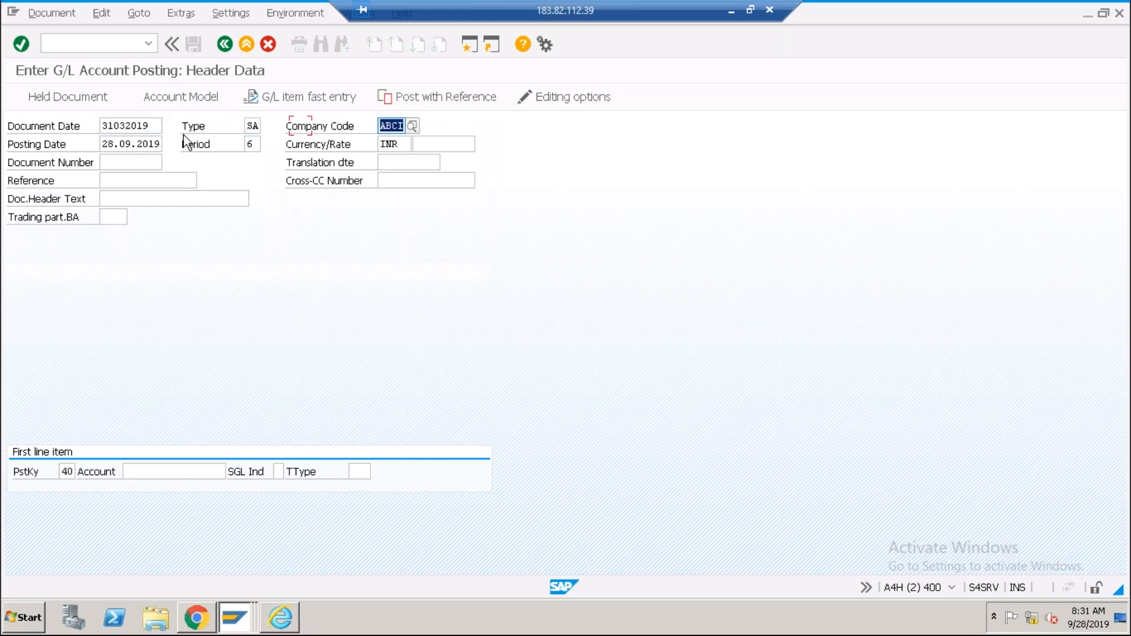
{"action": "type", "text": "310"}
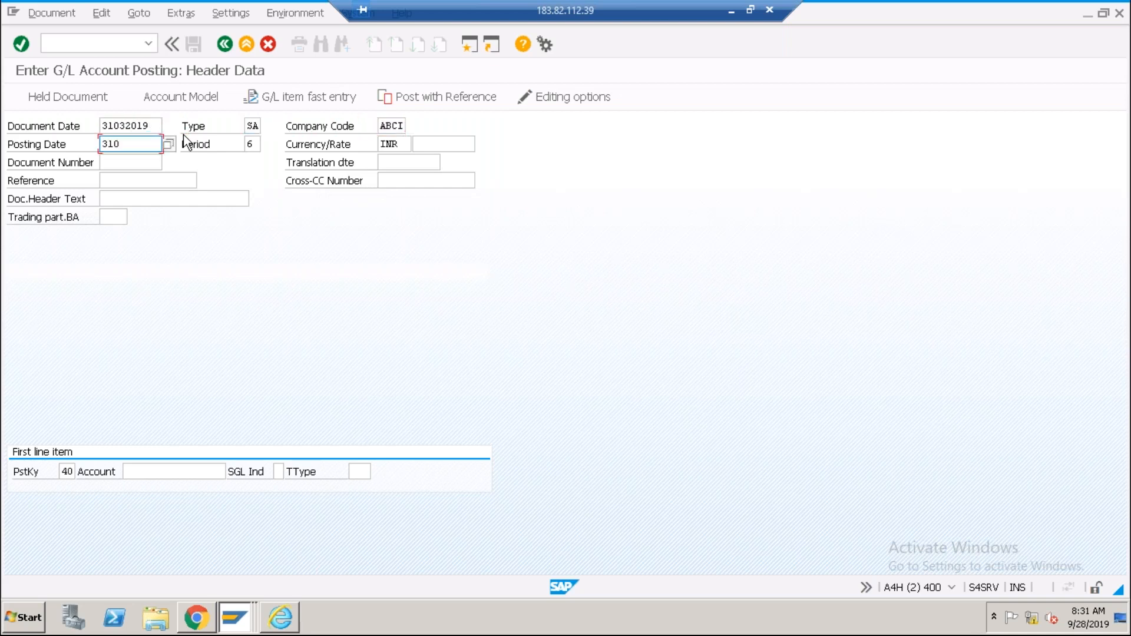
{"action": "type", "text": "32019"}
{"action": "key", "text": "alt+Tab"}
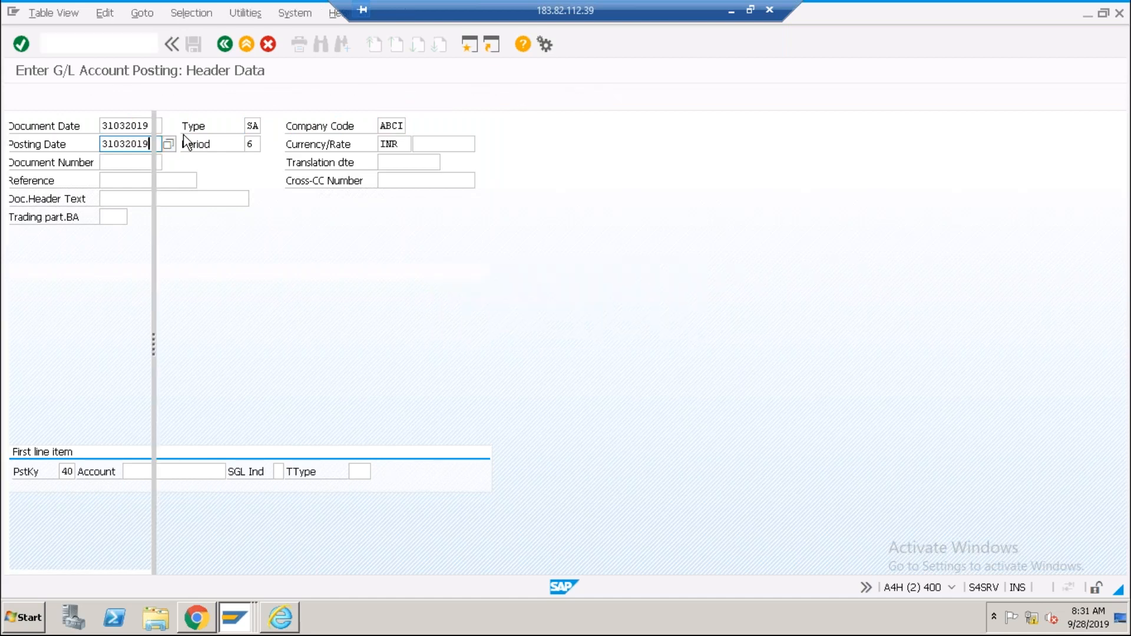
Open Open and Close Posting Periods for posting period variant ABCI.
{"action": "left_click", "coordinate": [220, 46]}
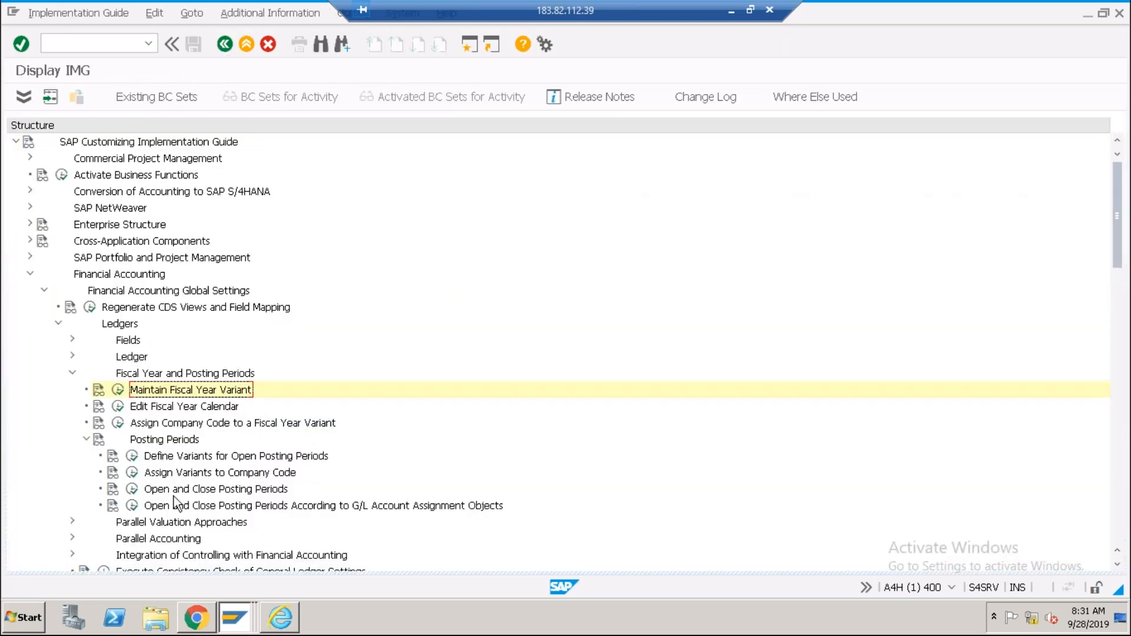
{"action": "left_click", "coordinate": [132, 490]}
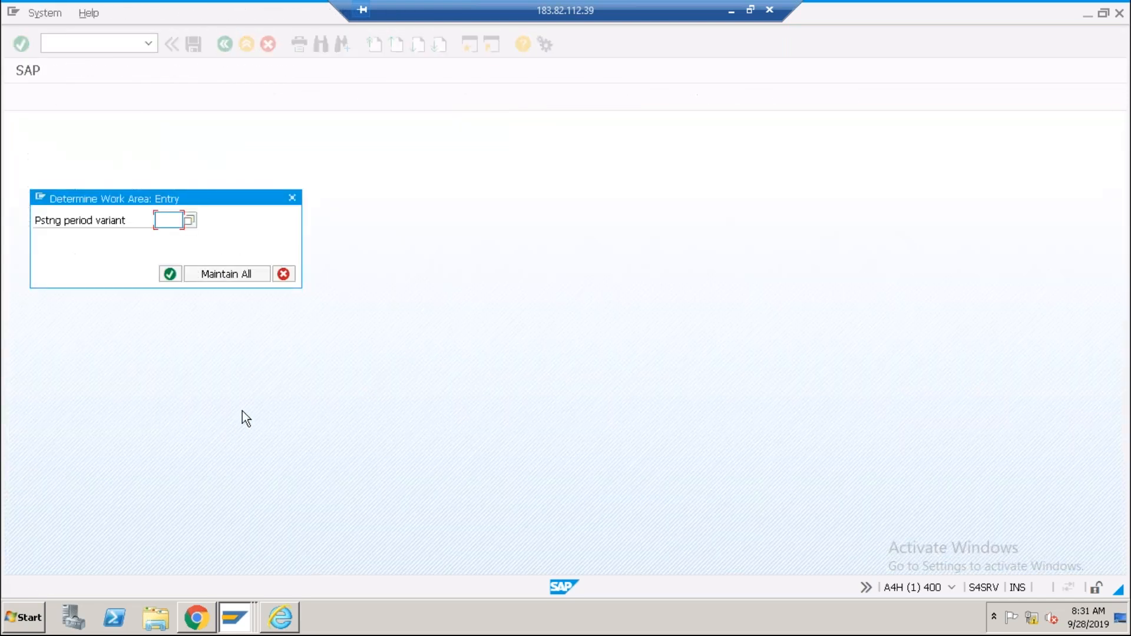
{"action": "left_click", "coordinate": [168, 219]}
{"action": "left_click", "coordinate": [172, 255]}
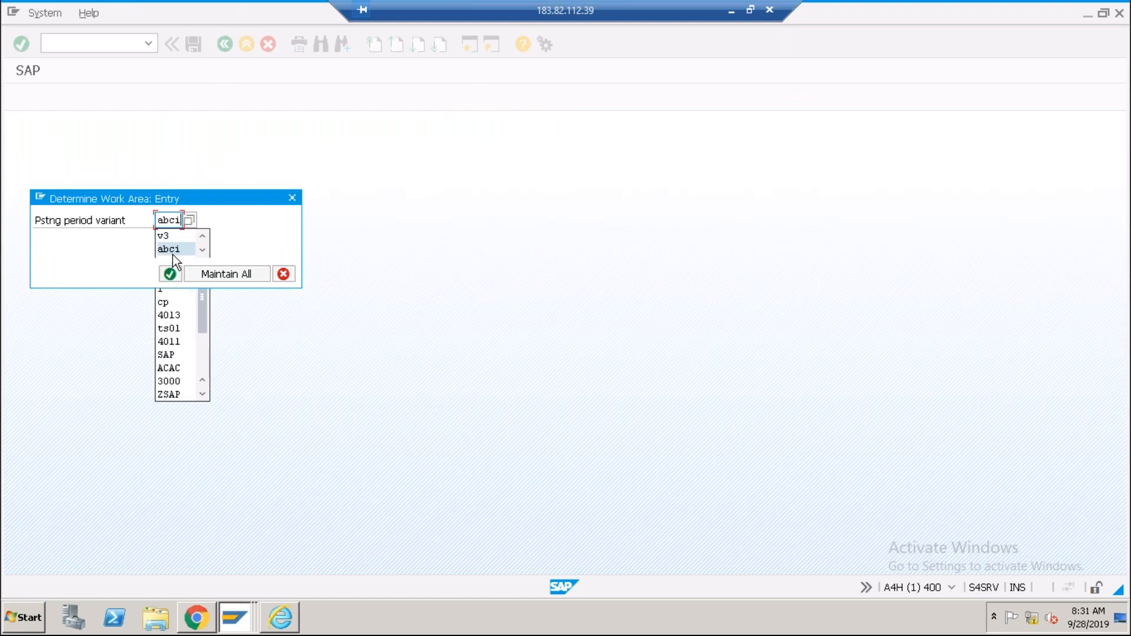
{"action": "left_click", "coordinate": [171, 275]}
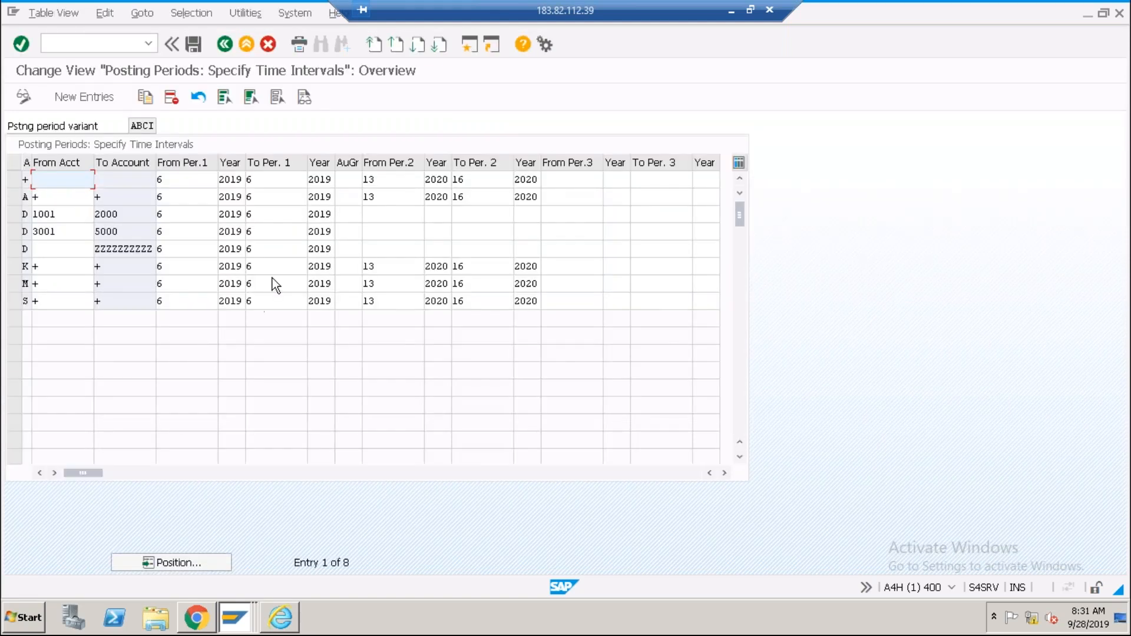
Set both years of row 1's second interval to 2018.
{"action": "left_click", "coordinate": [198, 180]}
{"action": "left_click", "coordinate": [233, 179]}
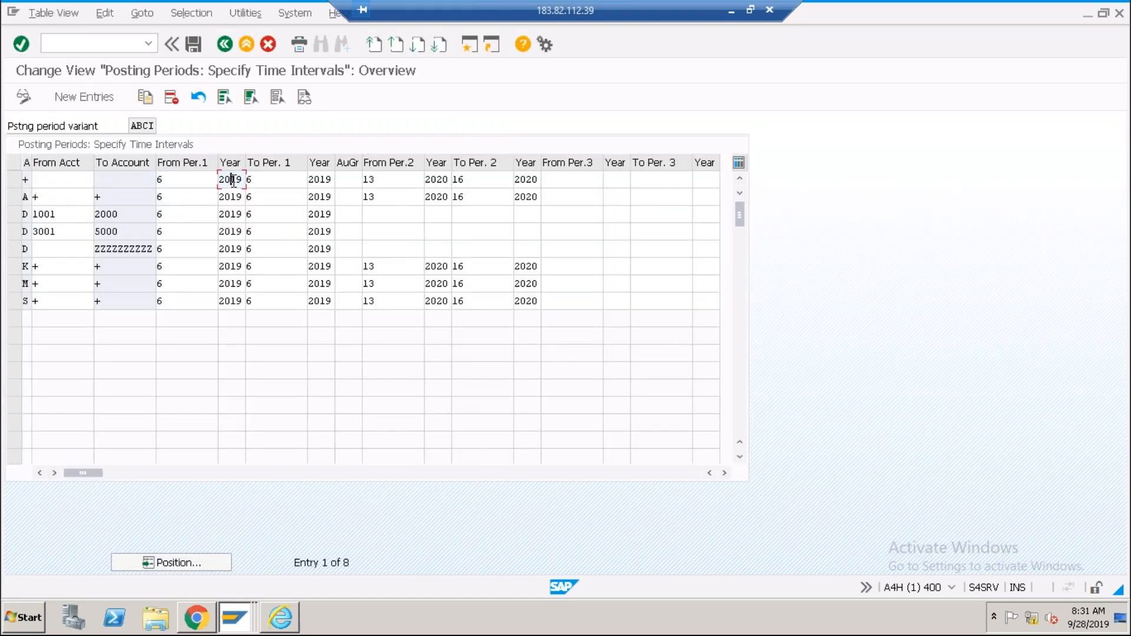
{"action": "left_click", "coordinate": [374, 179]}
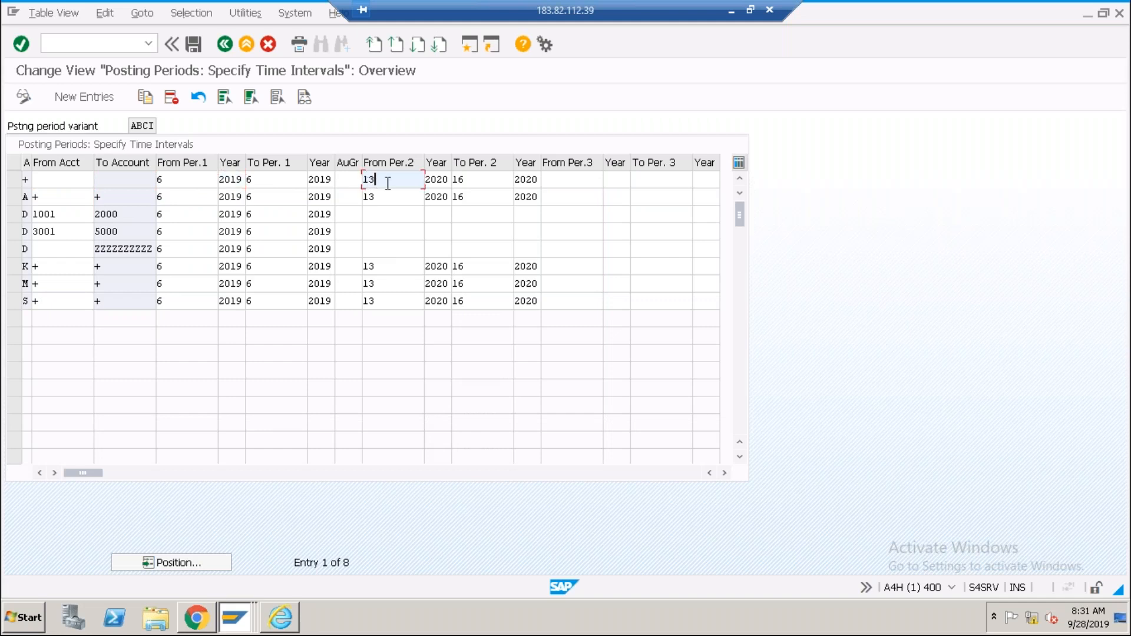
{"action": "left_click", "coordinate": [437, 179]}
{"action": "left_click", "coordinate": [526, 179]}
{"action": "left_click", "coordinate": [437, 179]}
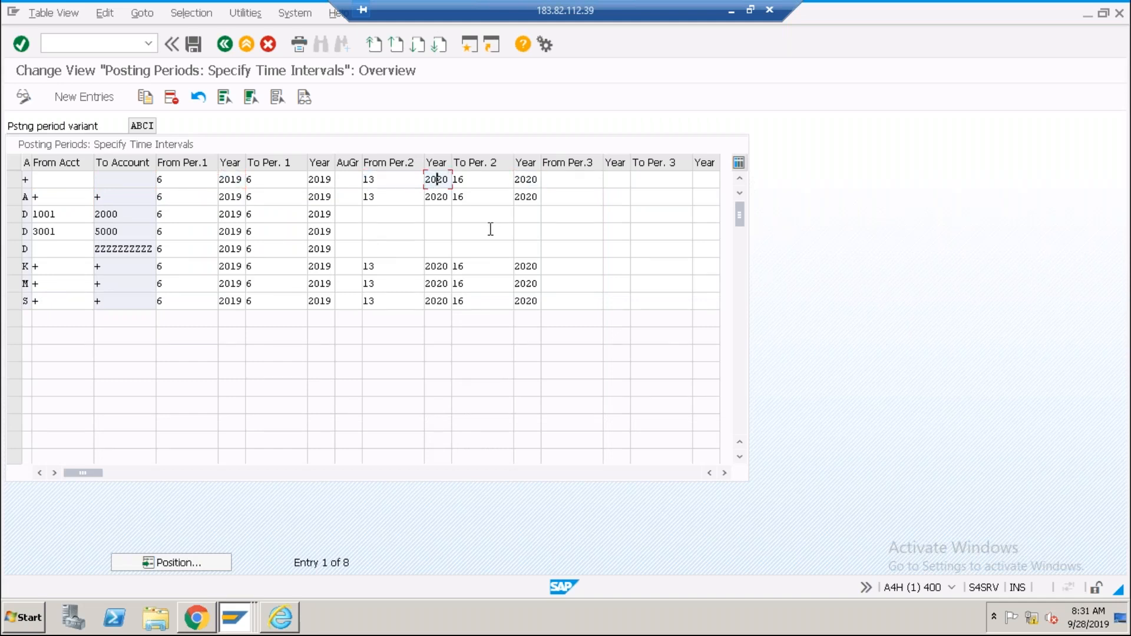
{"action": "key", "text": "shift+End"}
{"action": "type", "text": "18"}
{"action": "key", "text": "Tab"}
{"action": "key", "text": "Tab"}
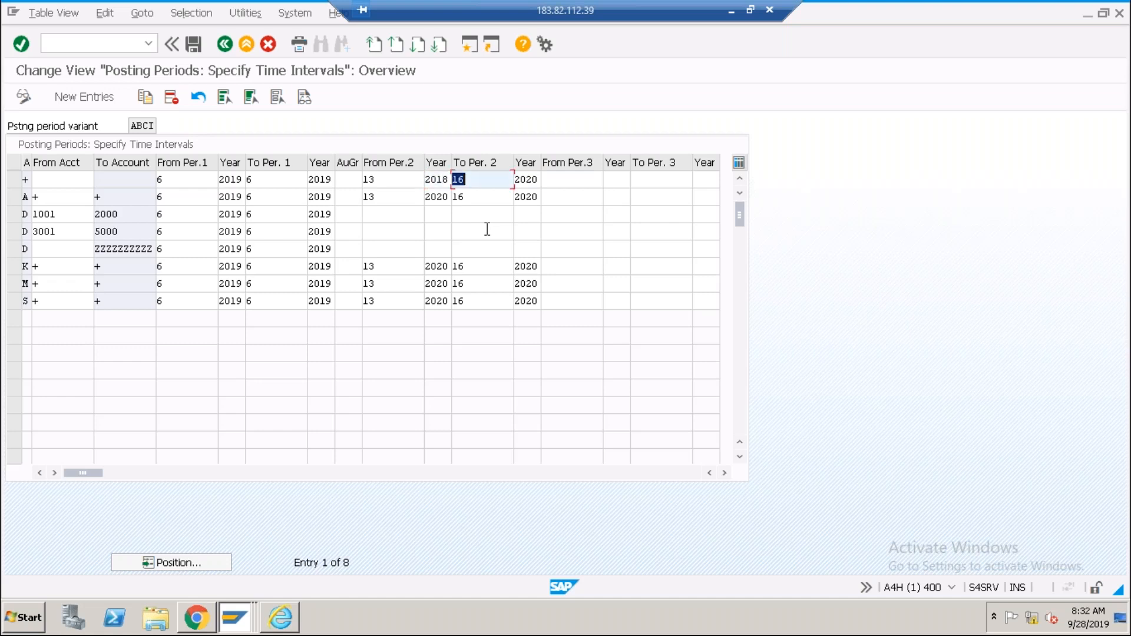
{"action": "type", "text": "2018"}
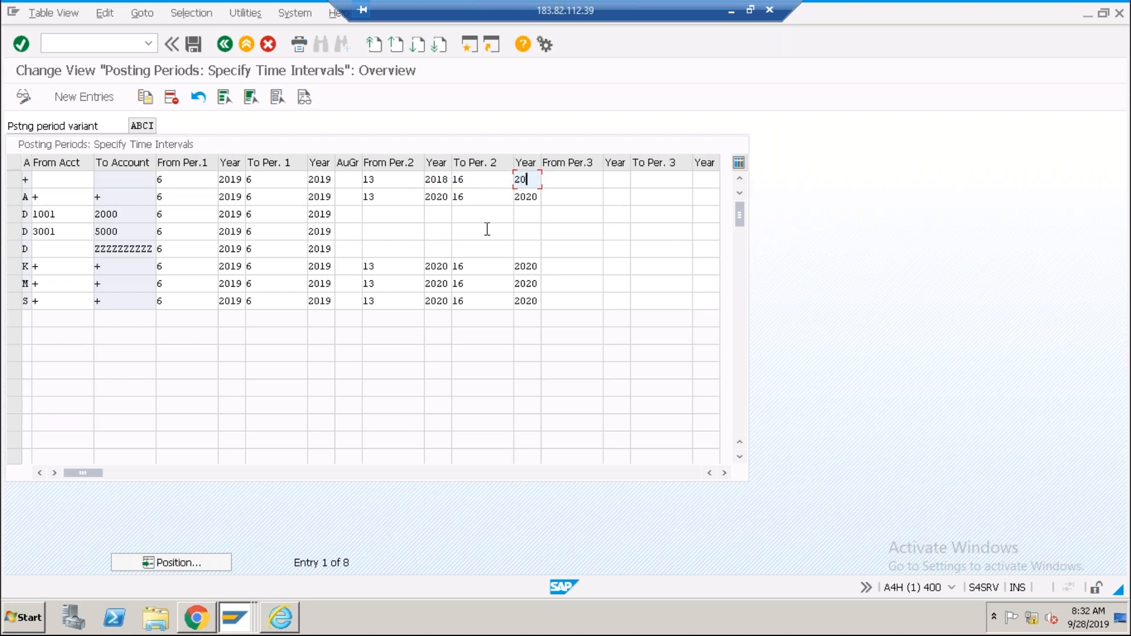
Verify interval 1 (2019, to period 6) and the edited interval 2 year 2018.
{"action": "left_click", "coordinate": [231, 179]}
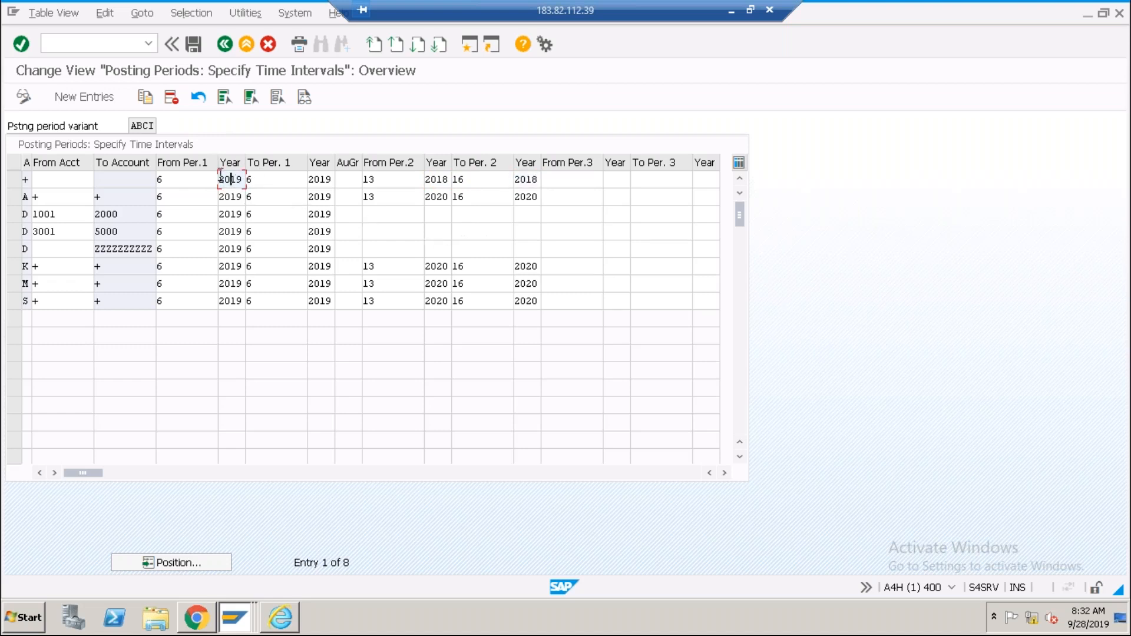
{"action": "left_click", "coordinate": [263, 181]}
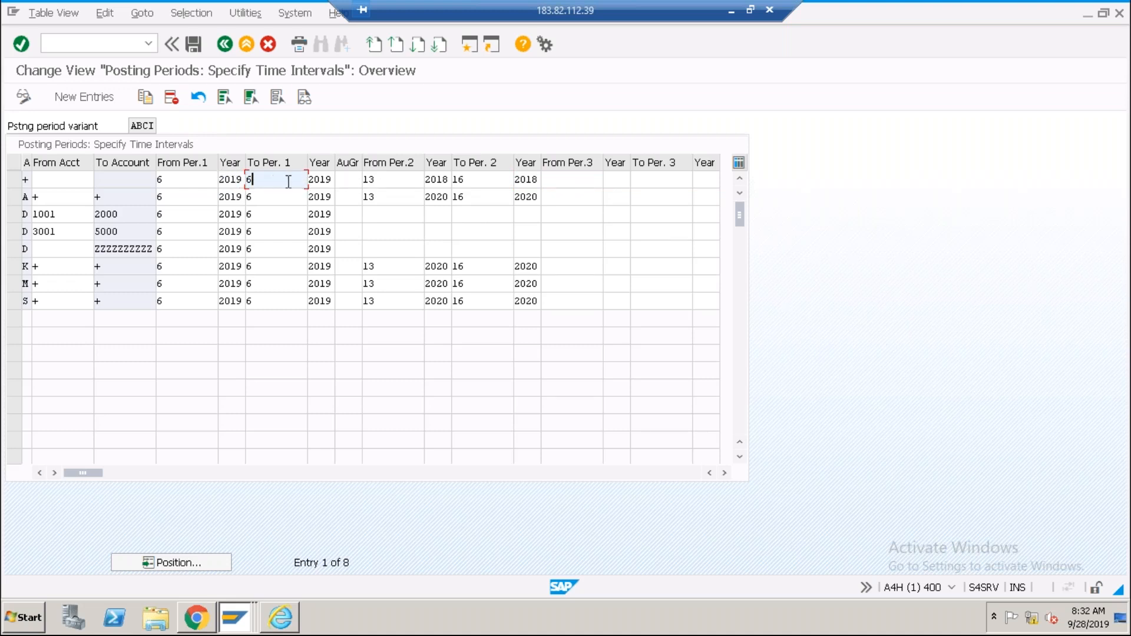
{"action": "left_click", "coordinate": [378, 179]}
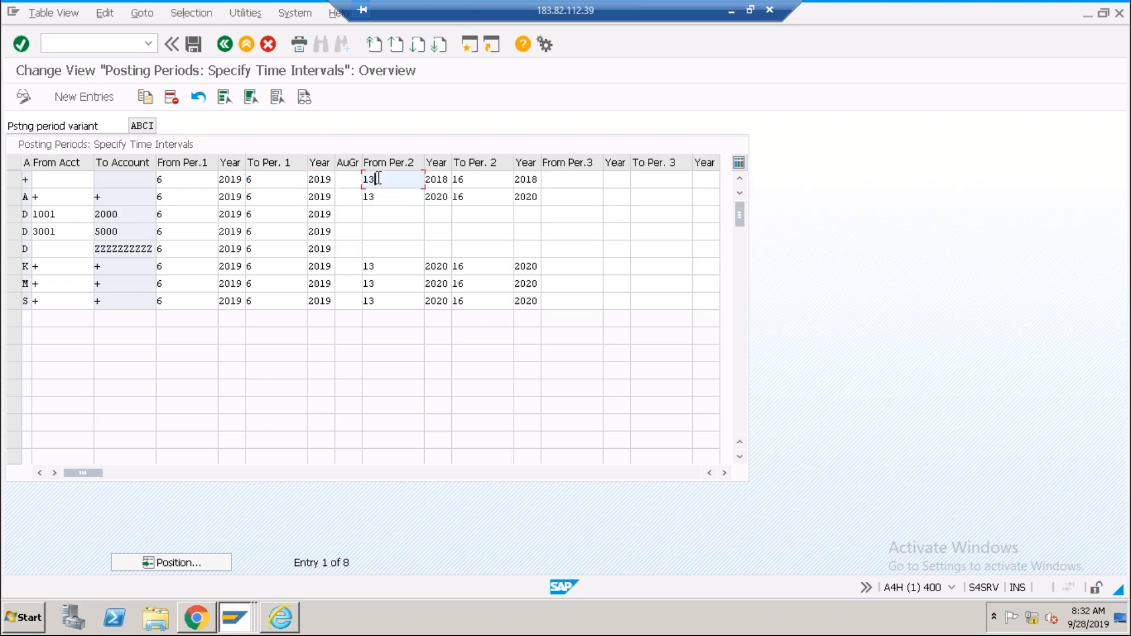
{"action": "left_click", "coordinate": [438, 180]}
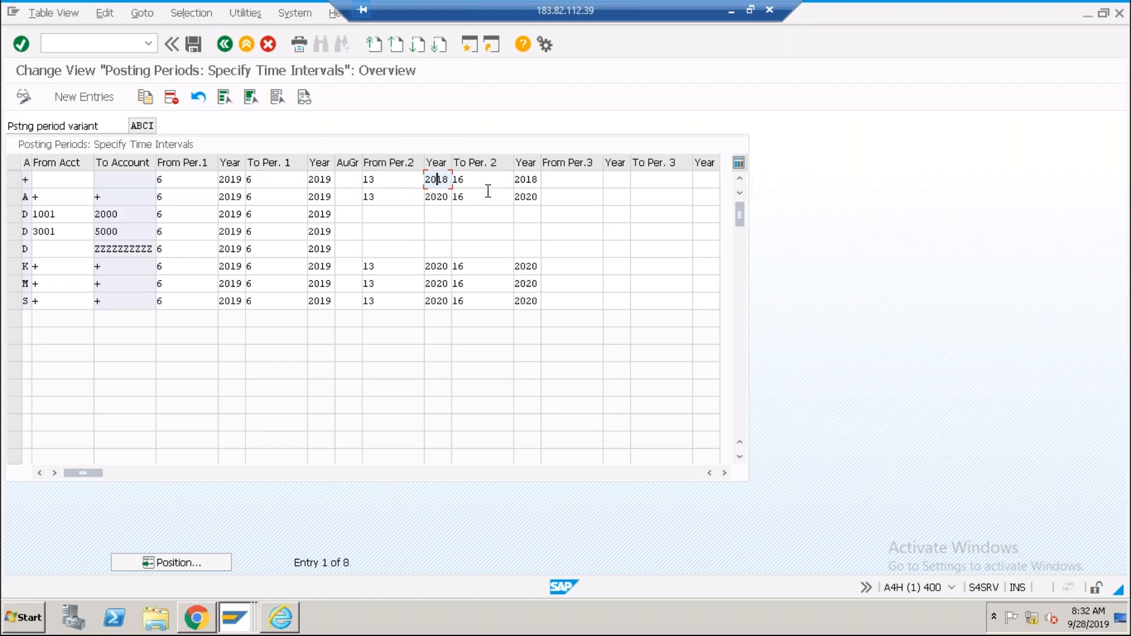
{"action": "key", "text": "alt+Tab"}
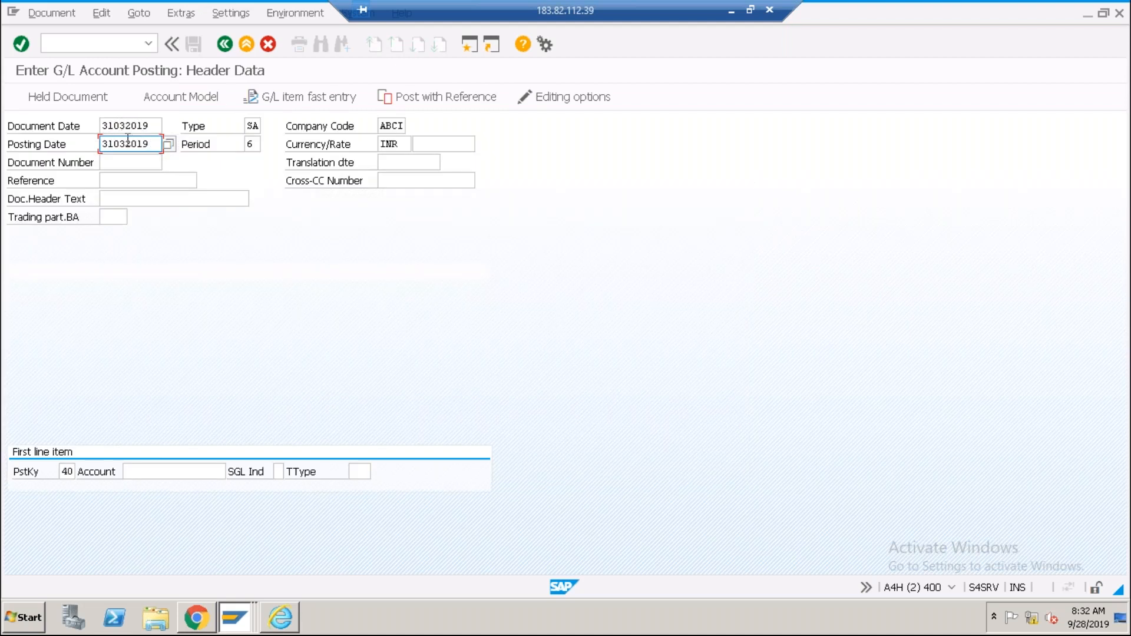
Validate the 31.03.2019 header, accepting warnings until 'Posting period 012 2018 is not open' appears.
{"action": "left_click", "coordinate": [251, 144]}
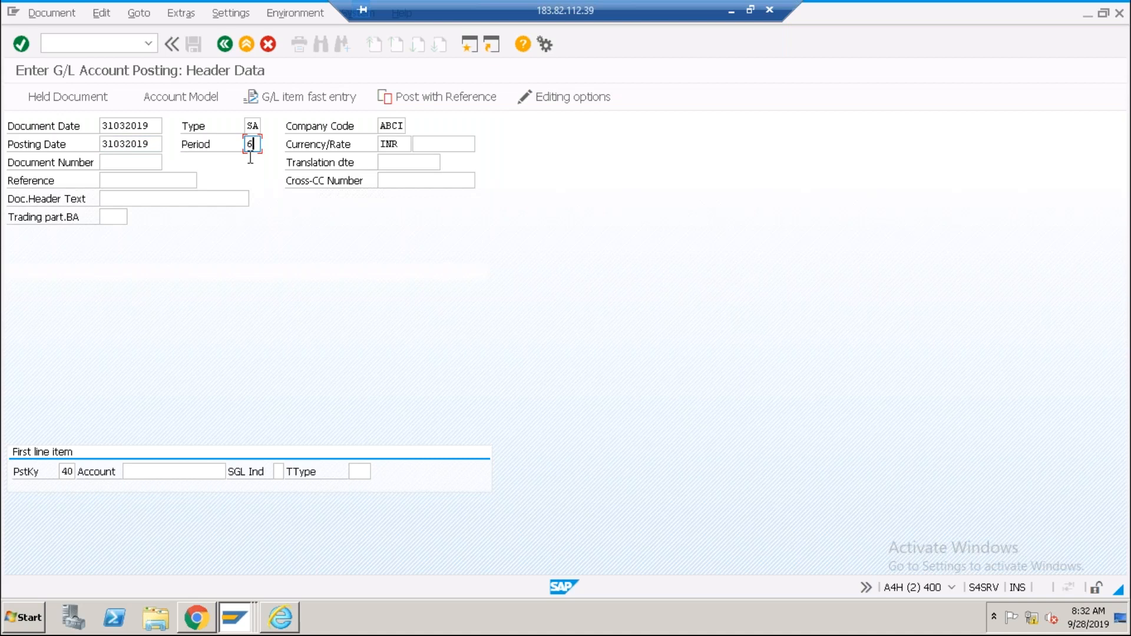
{"action": "left_click", "coordinate": [147, 146]}
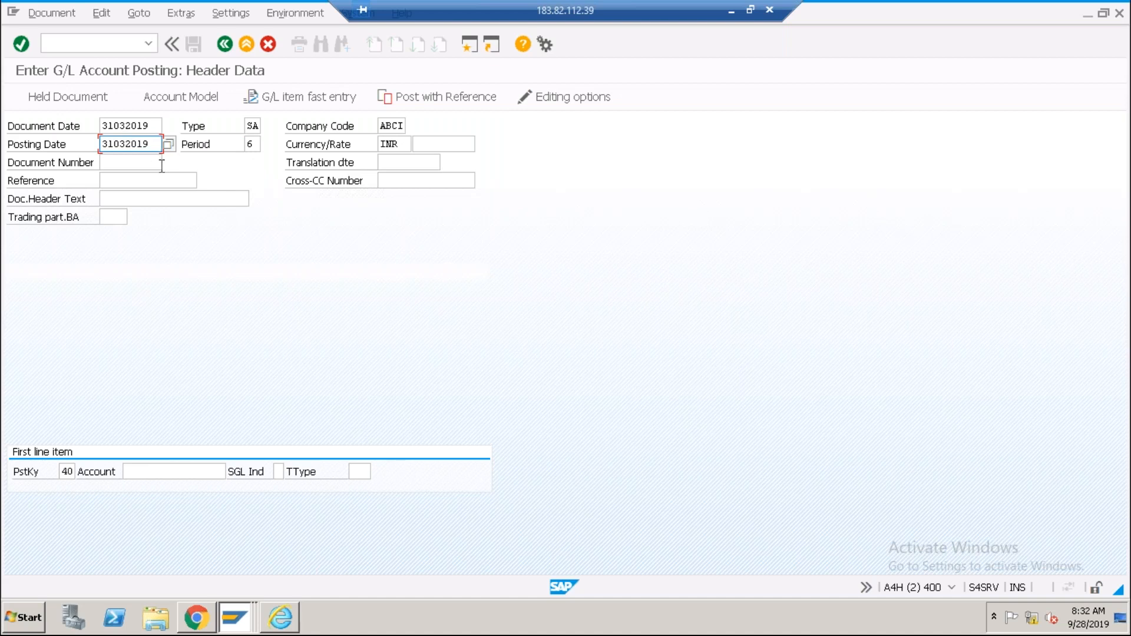
{"action": "key", "text": "Return"}
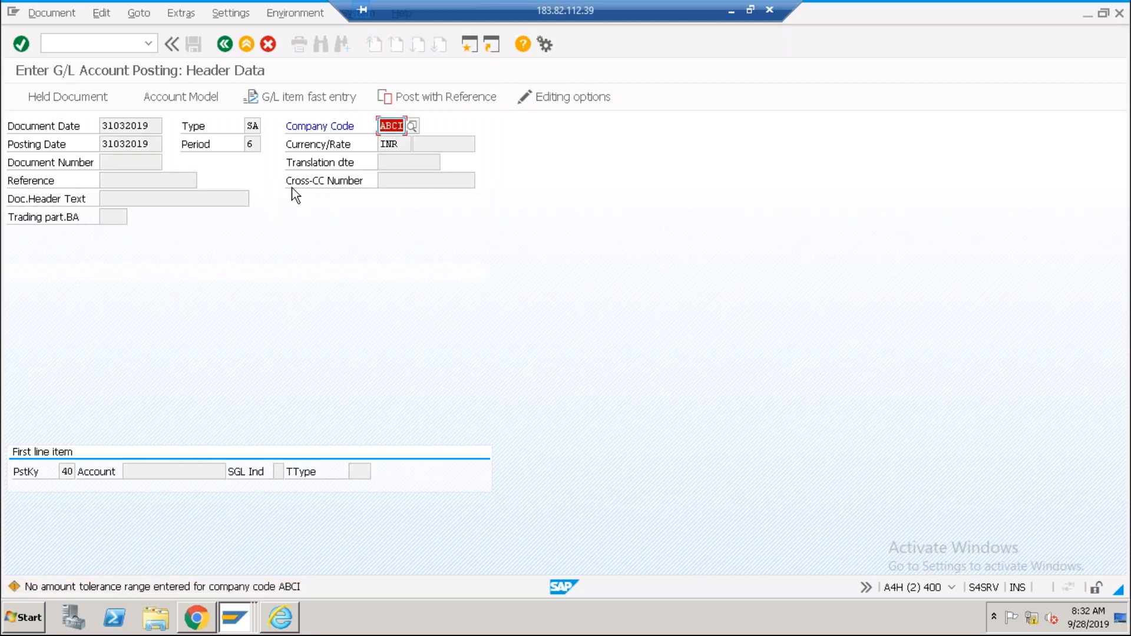
{"action": "key", "text": "Return"}
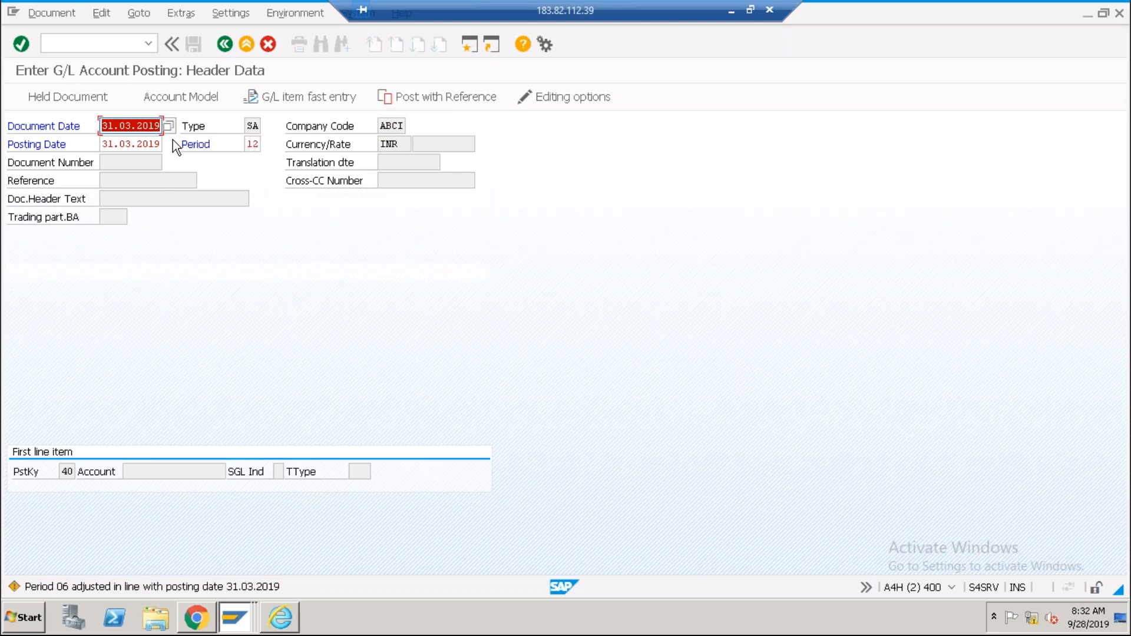
{"action": "key", "text": "Return"}
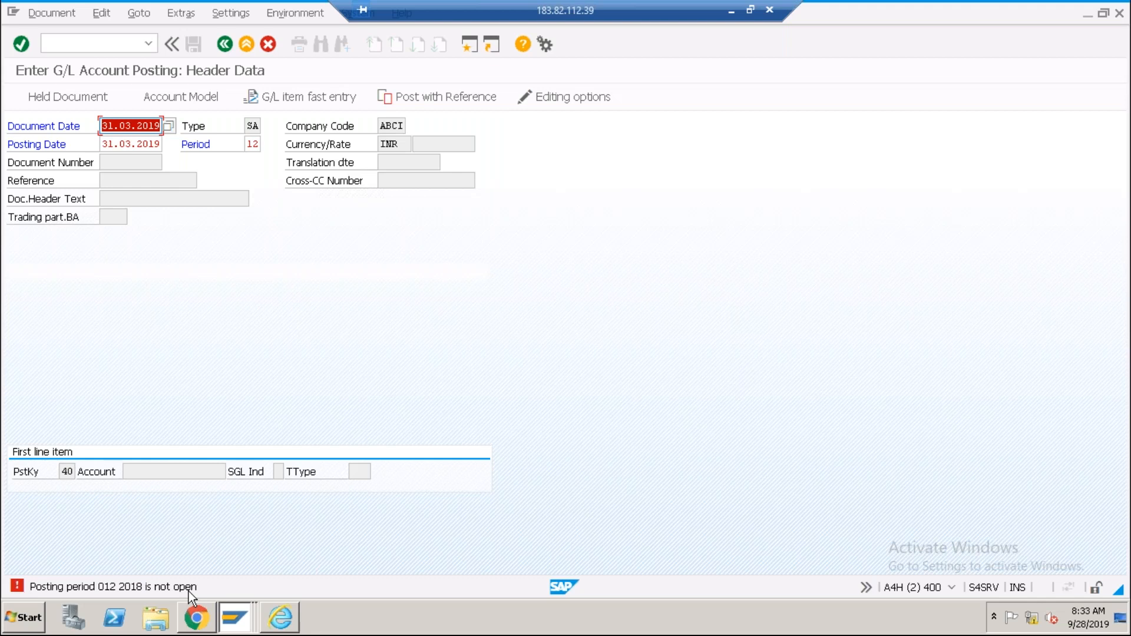
{"action": "key", "text": "alt+Tab"}
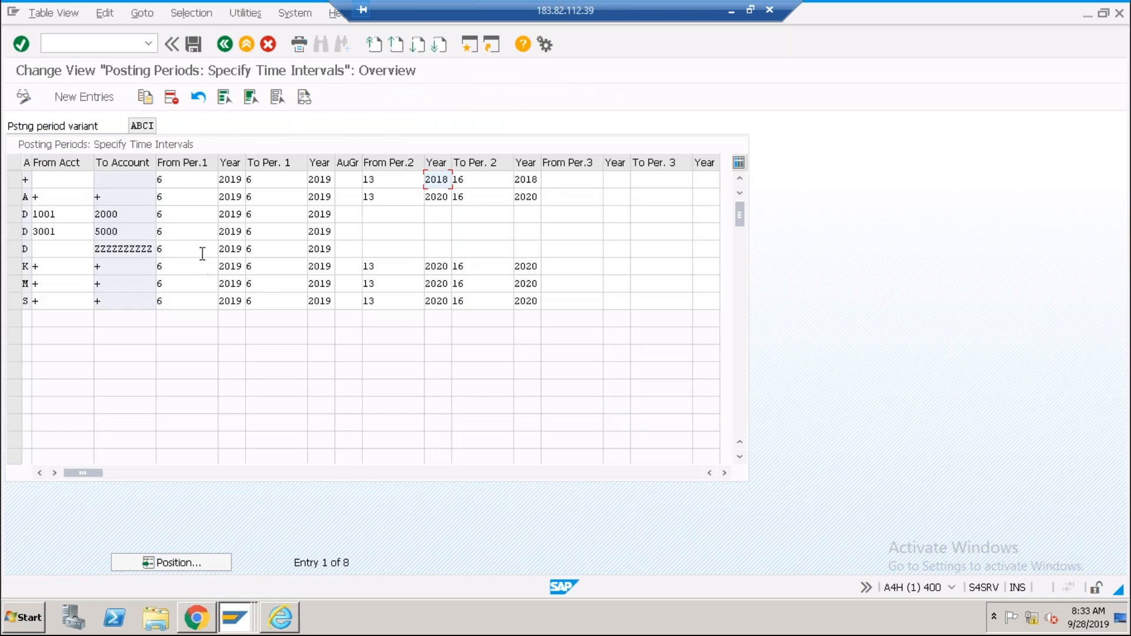
Check row 1's first interval start period and year 2019 in ABCI's table.
{"action": "left_click", "coordinate": [177, 181]}
{"action": "left_click", "coordinate": [237, 181]}
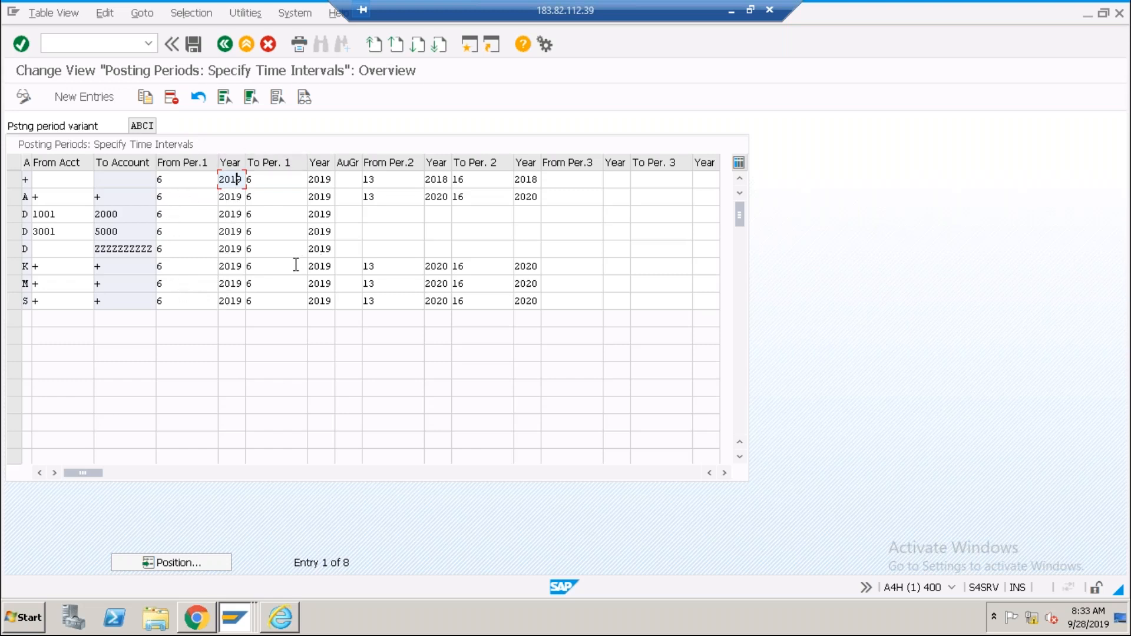
{"action": "key", "text": "alt+Tab"}
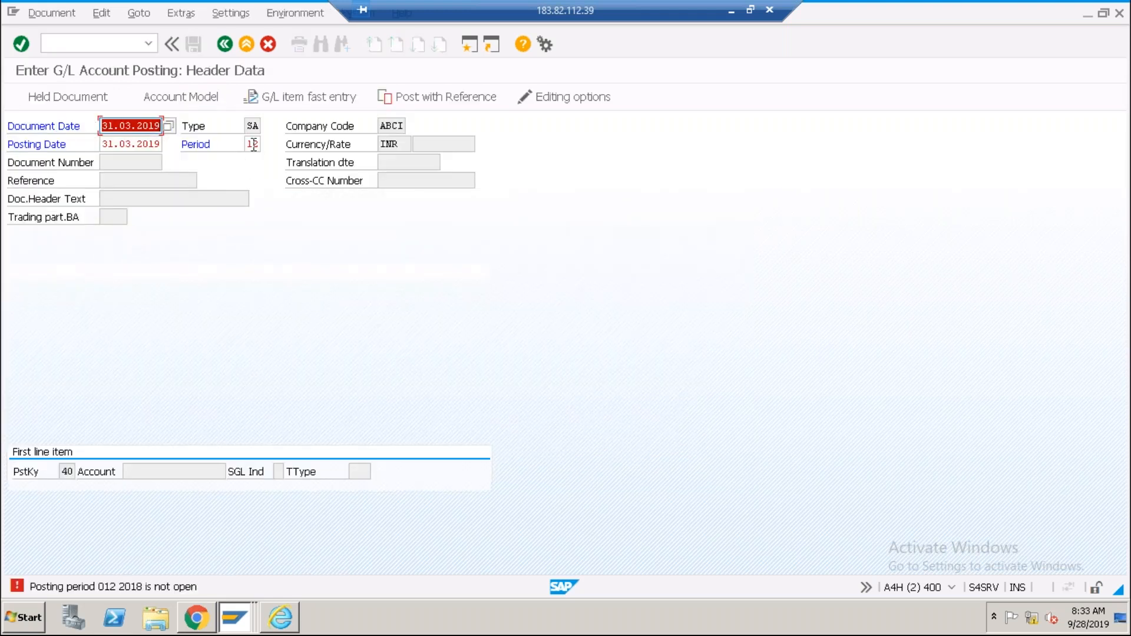
Change the header period from 12 to 13 and revalidate, getting 'Posting period 013 2018 is not open'.
{"action": "left_click", "coordinate": [251, 144]}
{"action": "key", "text": "shift+Right"}
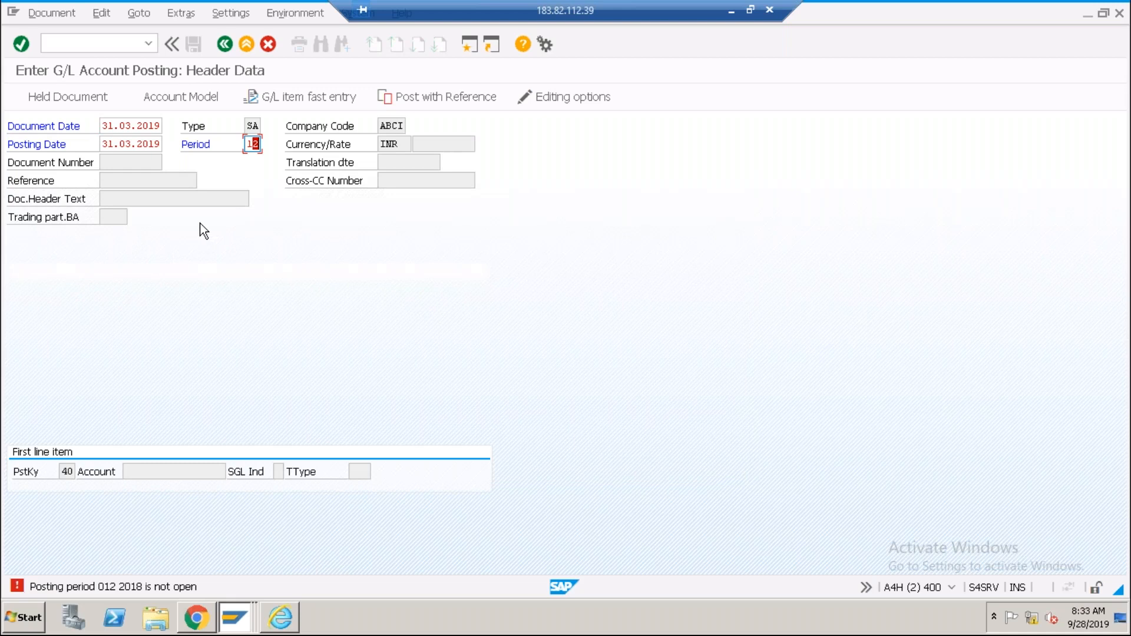
{"action": "type", "text": "3"}
{"action": "left_click", "coordinate": [146, 145]}
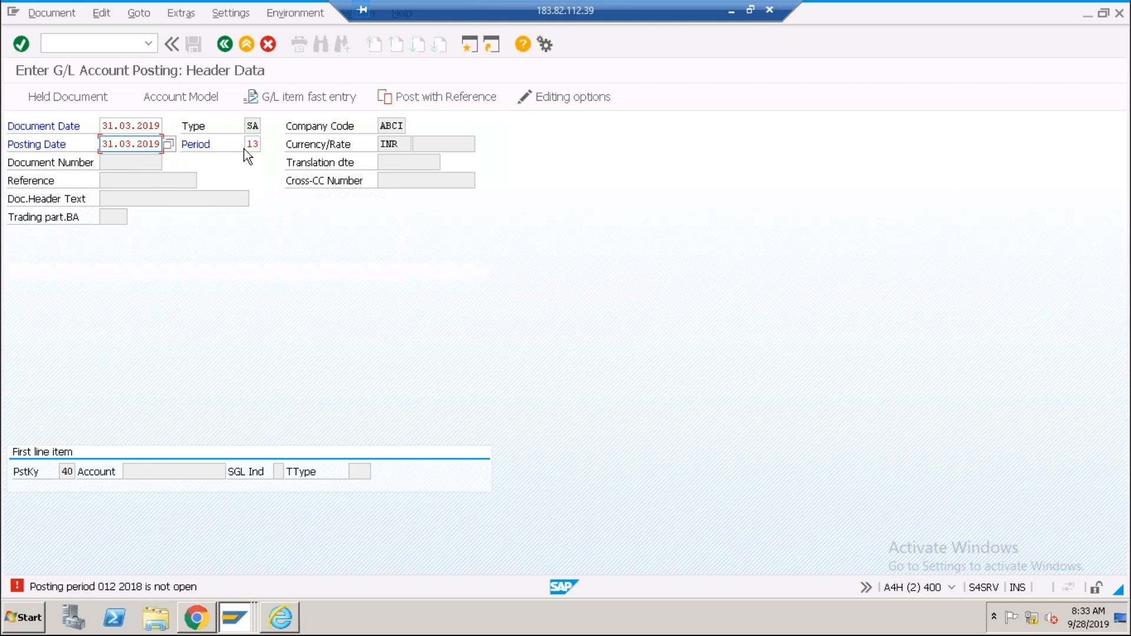
{"action": "key", "text": "Return"}
{"action": "key", "text": "Return"}
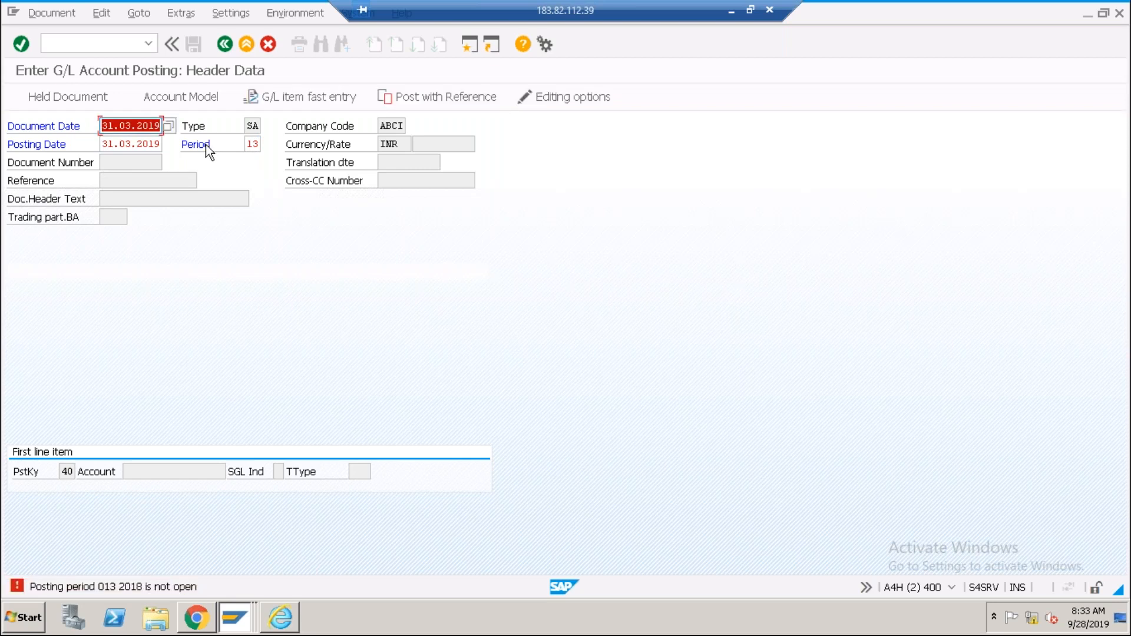
{"action": "key", "text": "alt+Tab"}
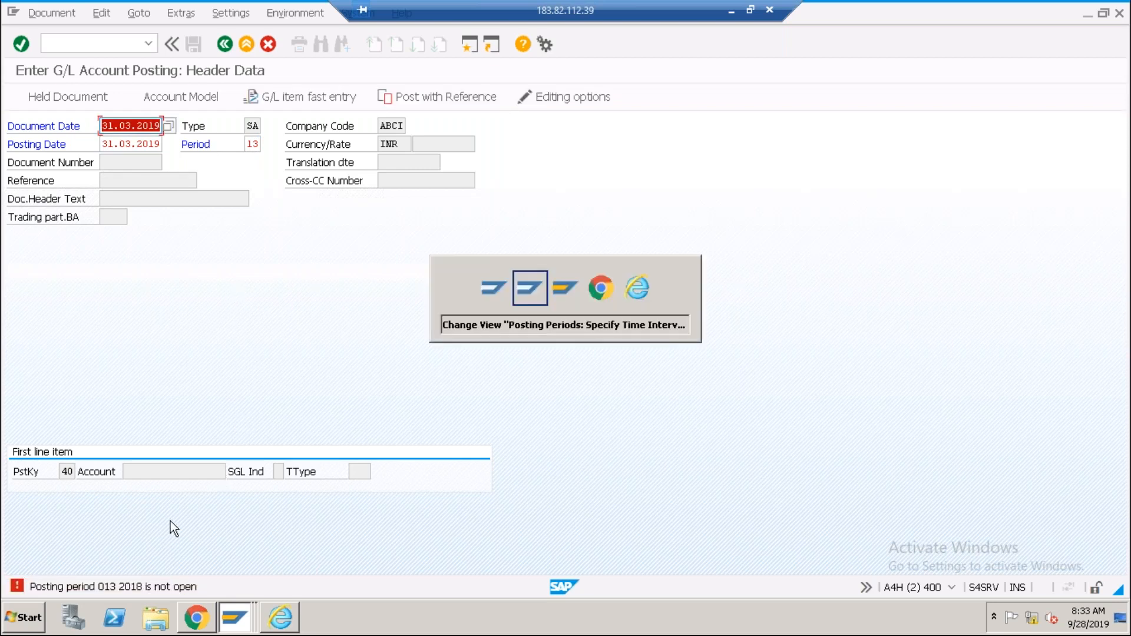
Save ABCI's intervals under a customizing request and revalidate the header, now failing on number range 01 for 2018.
{"action": "left_click", "coordinate": [194, 45]}
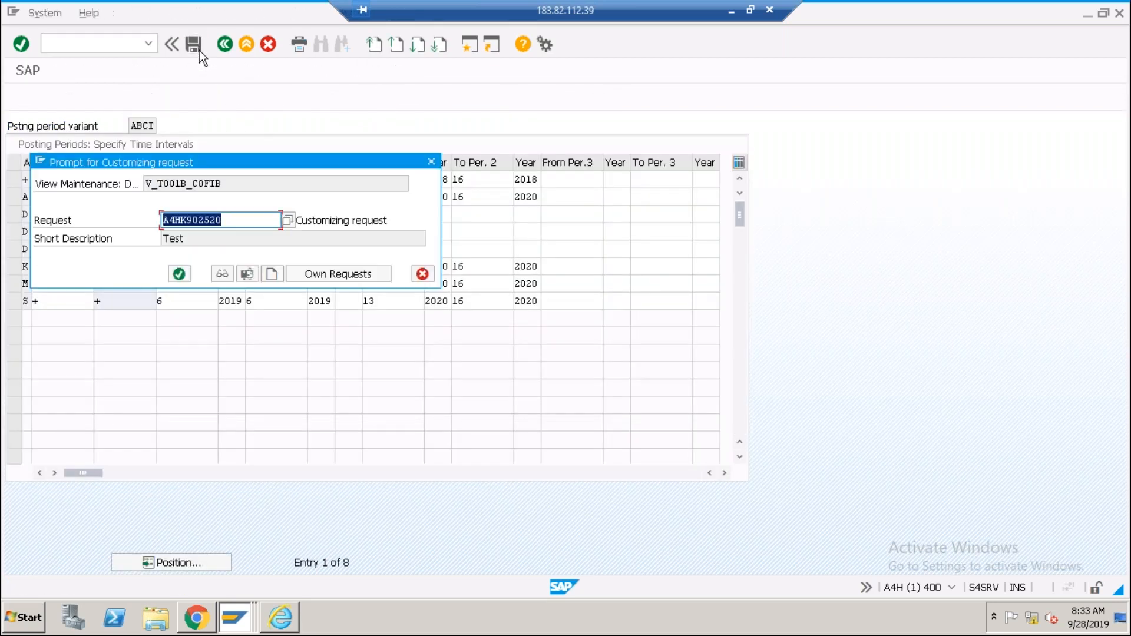
{"action": "left_click", "coordinate": [179, 274]}
{"action": "left_click", "coordinate": [401, 180]}
{"action": "key", "text": "alt+Tab"}
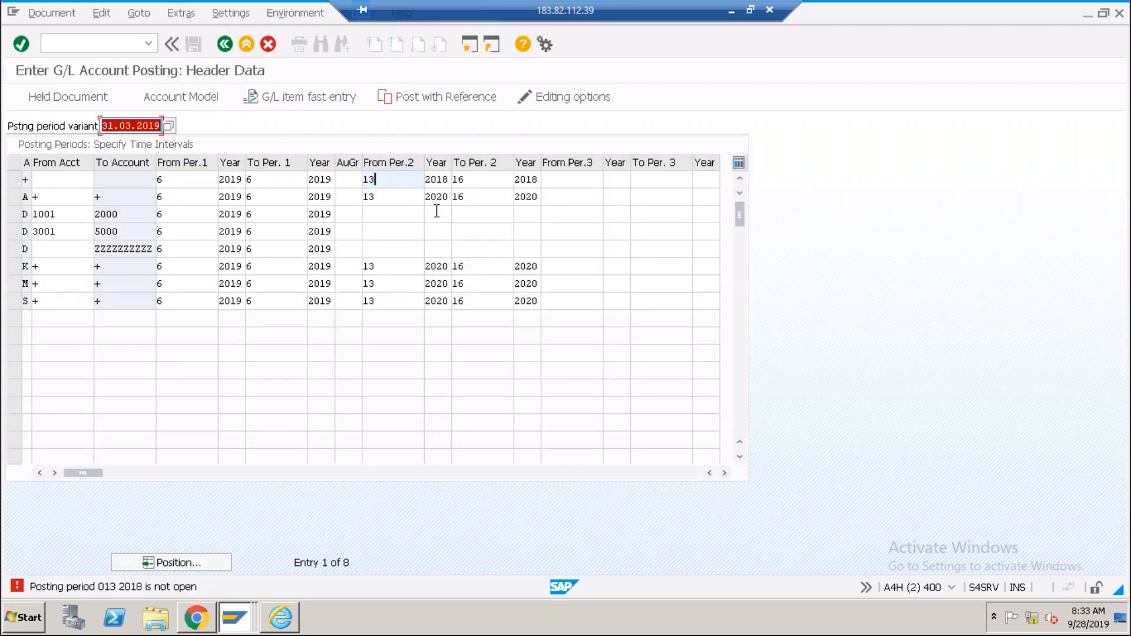
{"action": "key", "text": "Return"}
{"action": "key", "text": "Return"}
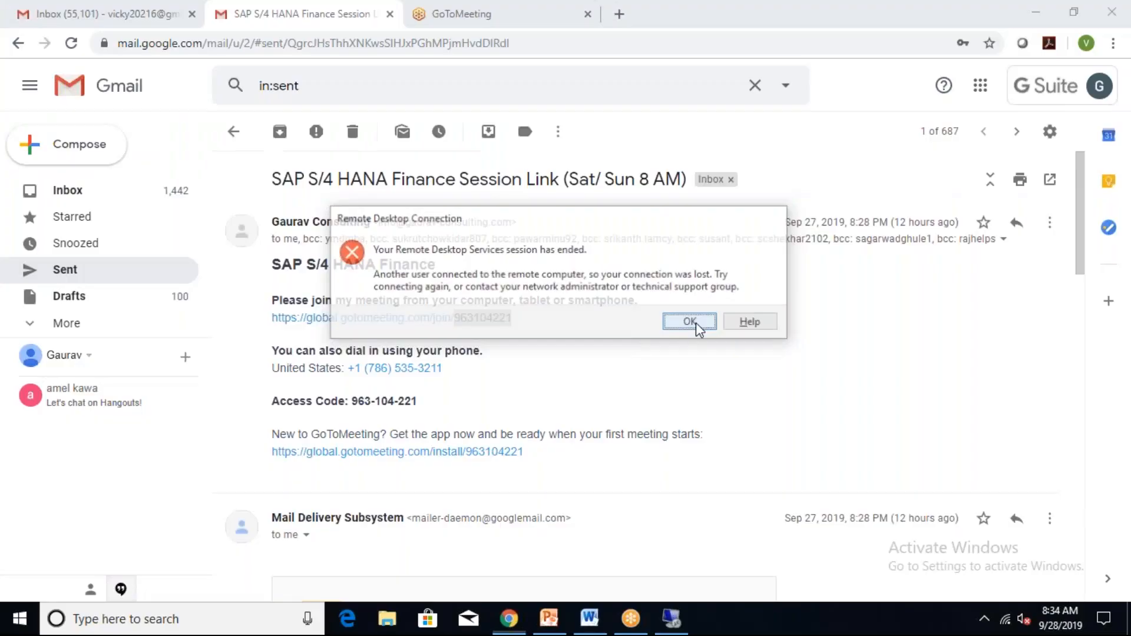
Reconnect the ended remote session via mstsc, entering the login password and accepting the certificate.
{"action": "left_click", "coordinate": [692, 323]}
{"action": "left_click", "coordinate": [218, 619]}
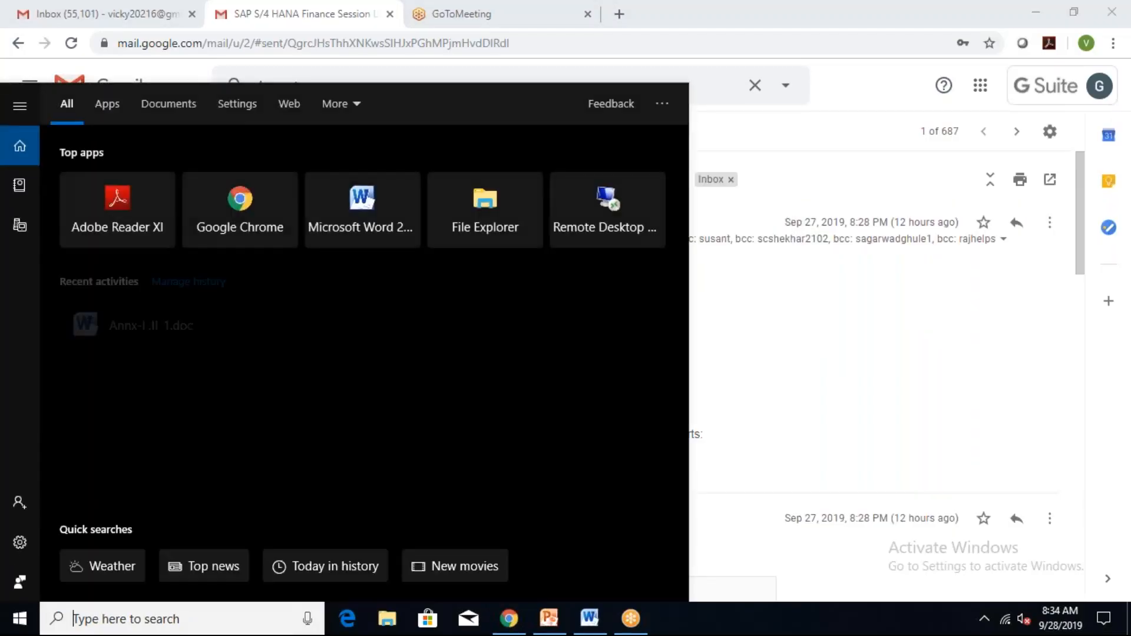
{"action": "type", "text": "mstsc"}
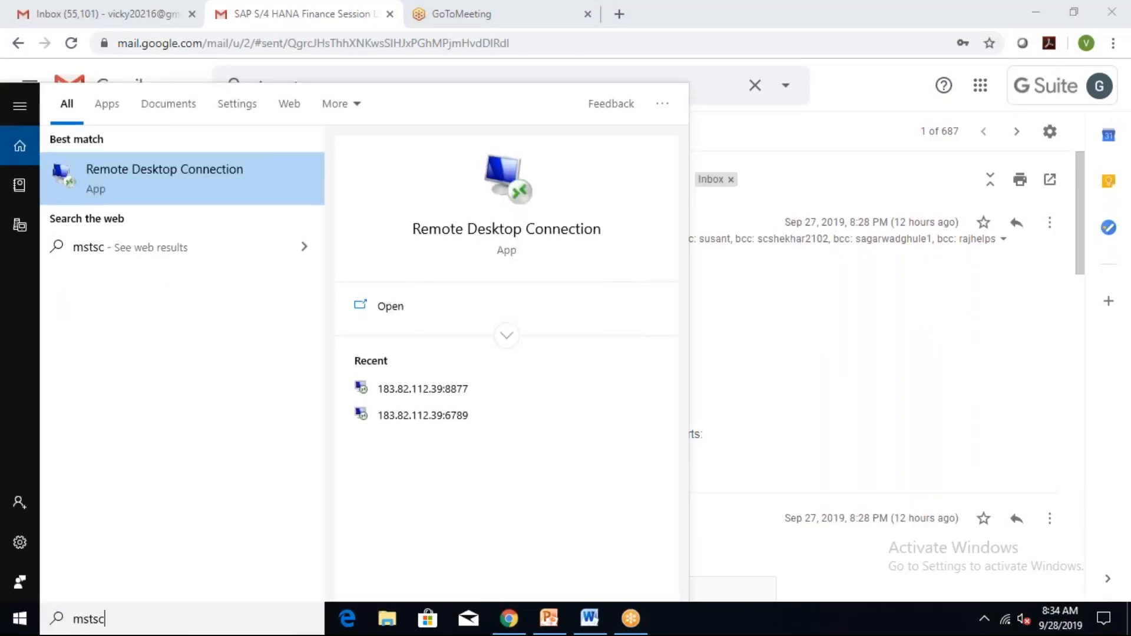
{"action": "left_click", "coordinate": [399, 389]}
{"action": "type", "text": "**********"}
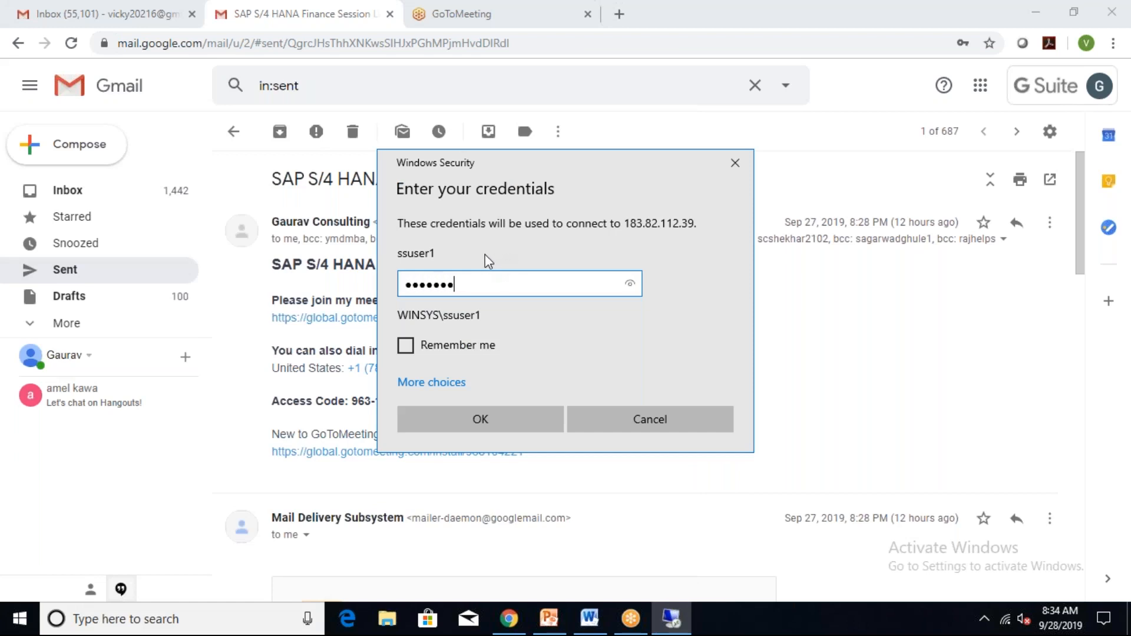
{"action": "key", "text": "Return"}
{"action": "left_click", "coordinate": [614, 443]}
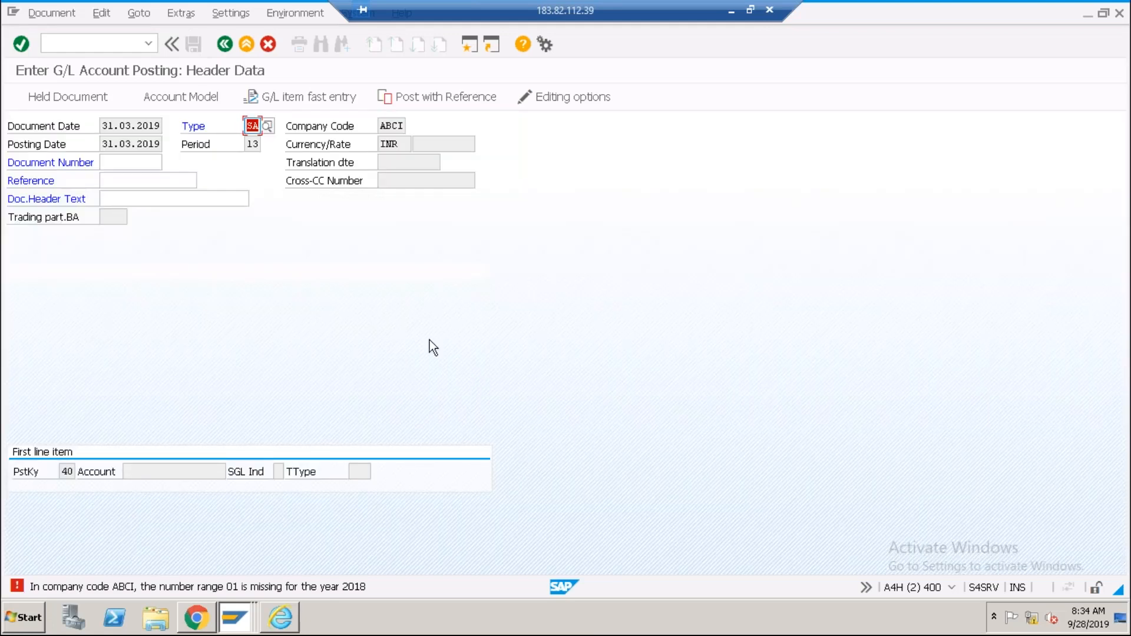
Restart G/L posting with /nfb50 to get a blank ABCI header.
{"action": "left_click", "coordinate": [252, 145]}
{"action": "left_click", "coordinate": [134, 144]}
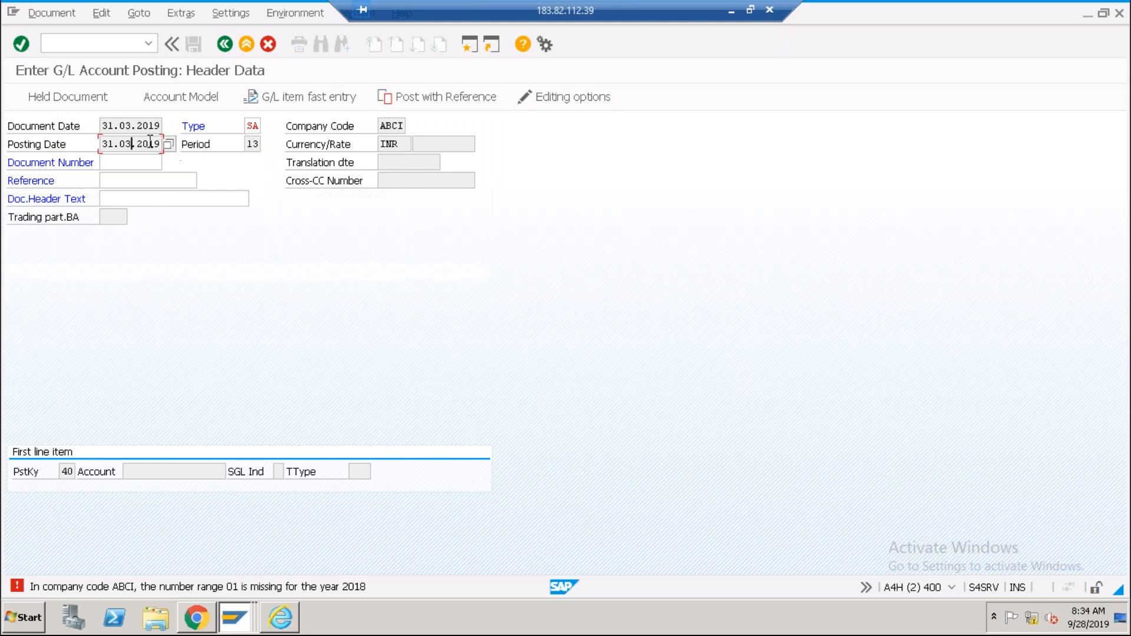
{"action": "left_click", "coordinate": [122, 47]}
{"action": "type", "text": "/"}
{"action": "type", "text": "nfb50"}
{"action": "key", "text": "Return"}
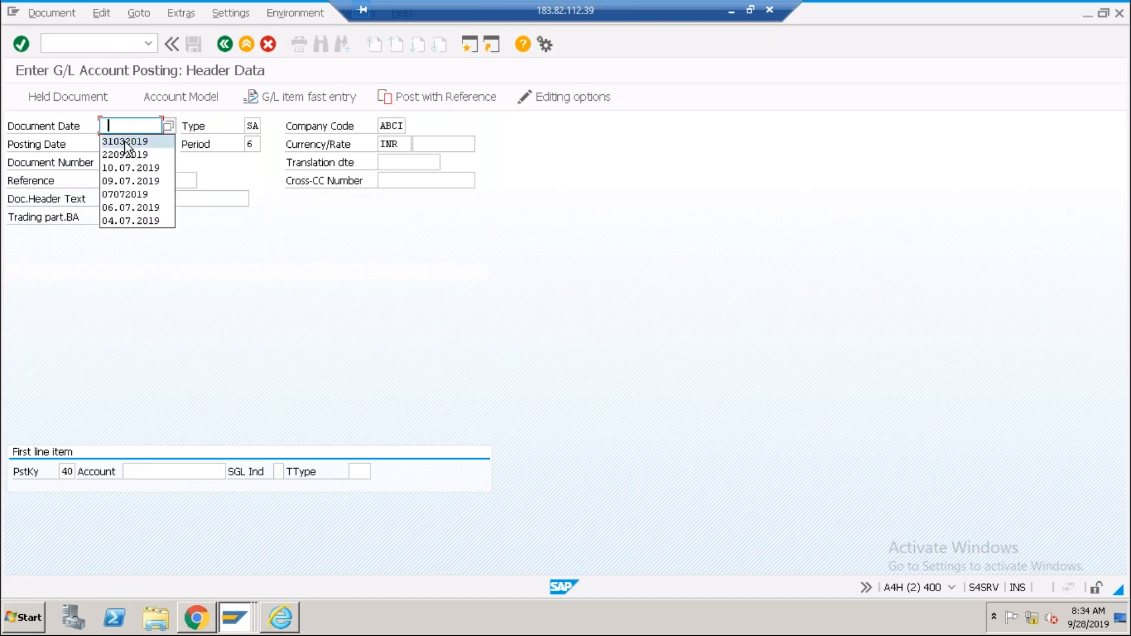
Set the header's document date to 31.03.2019 and posting date to 30.04.2019.
{"action": "left_click", "coordinate": [125, 142]}
{"action": "key", "text": "Tab"}
{"action": "key", "text": "Tab"}
{"action": "key", "text": "Tab"}
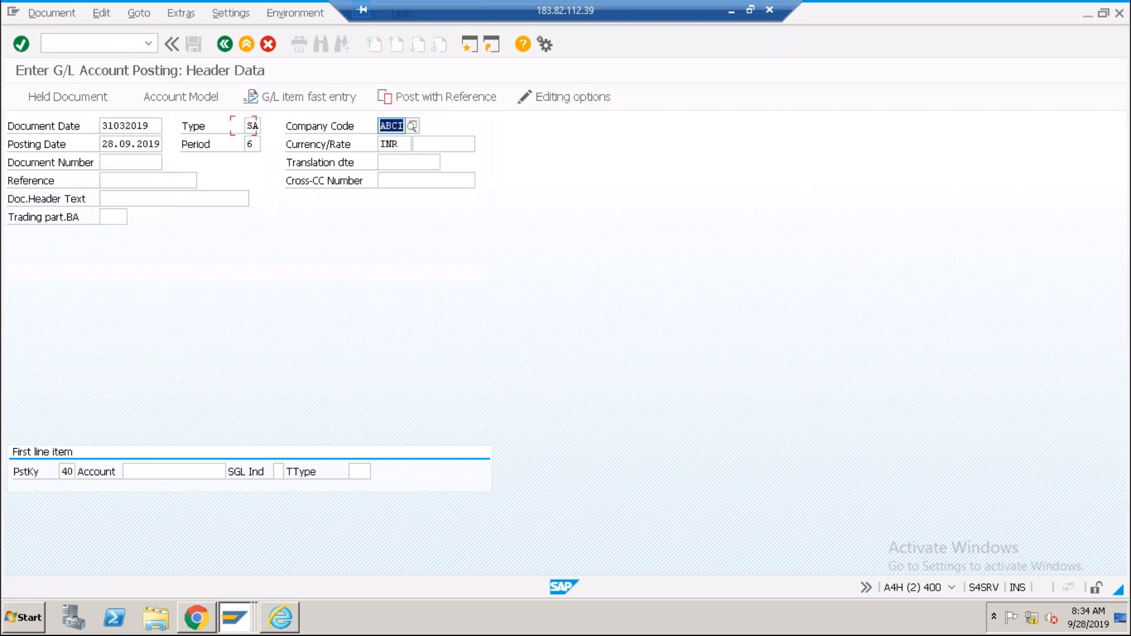
{"action": "type", "text": "3"}
{"action": "left_click", "coordinate": [135, 155]}
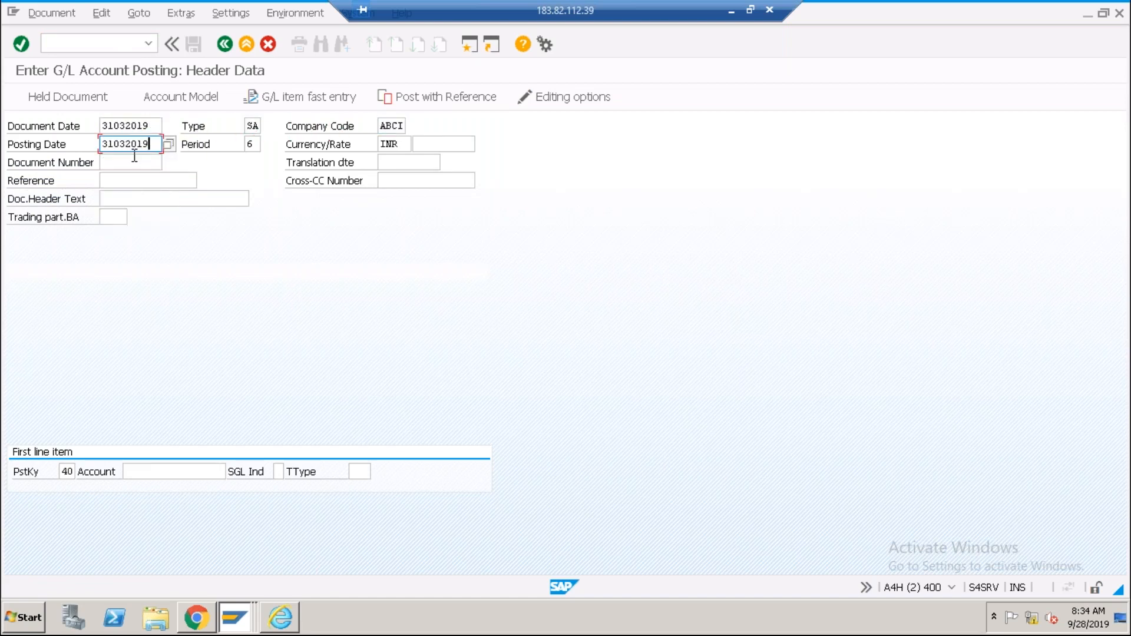
{"action": "key", "text": "Left"}
{"action": "key", "text": "Left"}
{"action": "key", "text": "Left"}
{"action": "key", "text": "Left"}
{"action": "key", "text": "shift+Left"}
{"action": "type", "text": "4"}
{"action": "key", "text": "Left"}
{"action": "key", "text": "Left"}
{"action": "key", "text": "shift+Left"}
{"action": "type", "text": "0"}
{"action": "key", "text": "Return"}
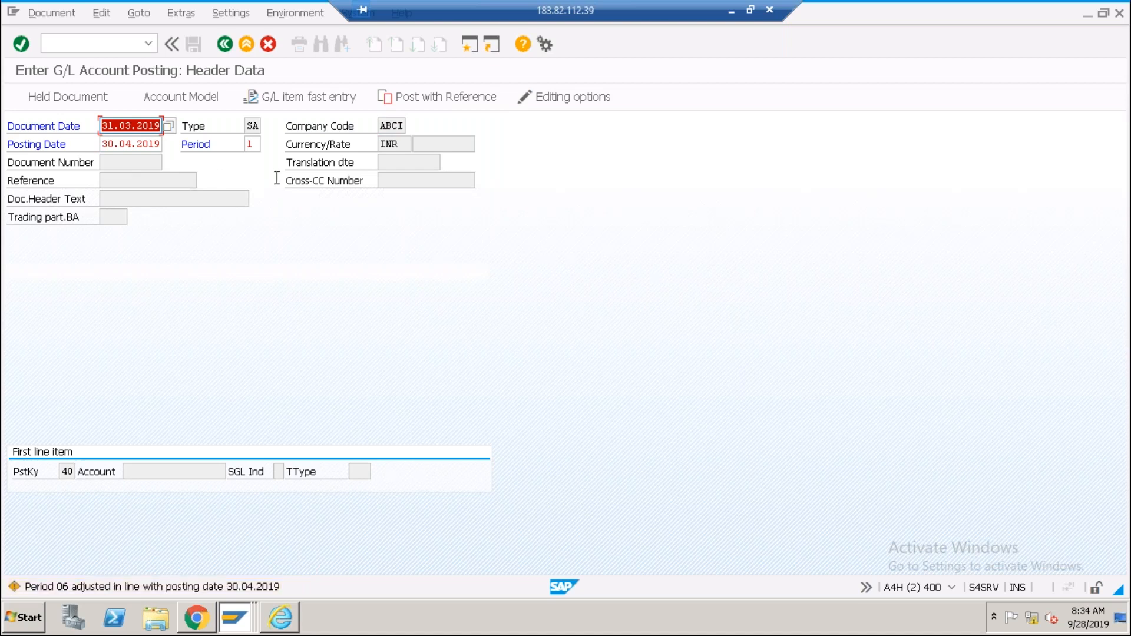
Enter period 13 for the posting, which the system adjusts to period 1.
{"action": "left_click", "coordinate": [257, 147]}
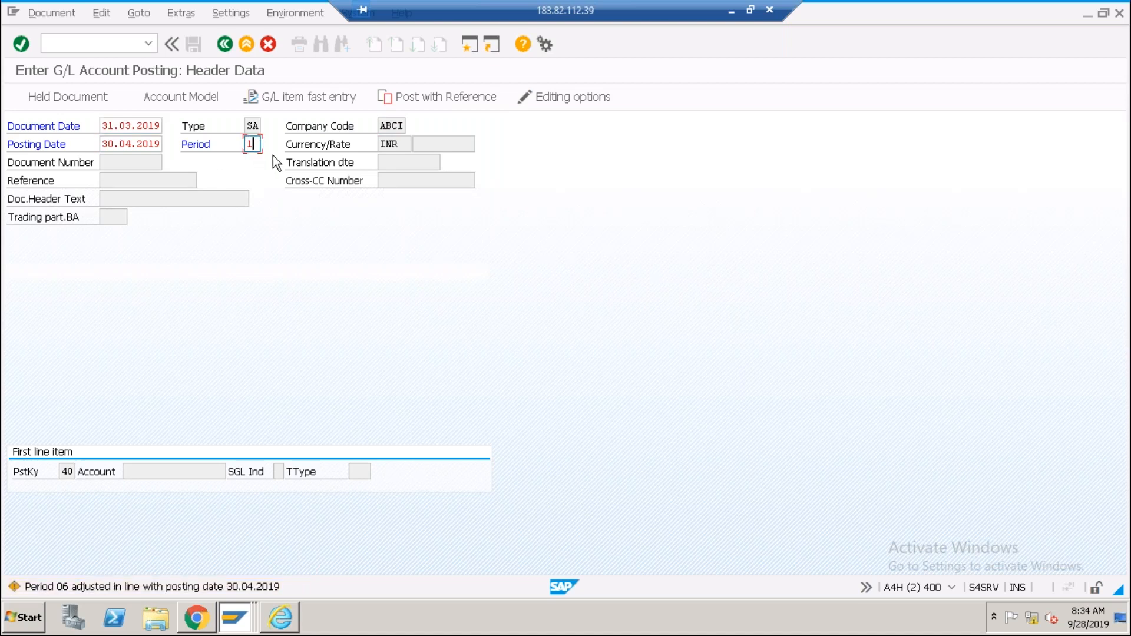
{"action": "type", "text": "3"}
{"action": "key", "text": "Return"}
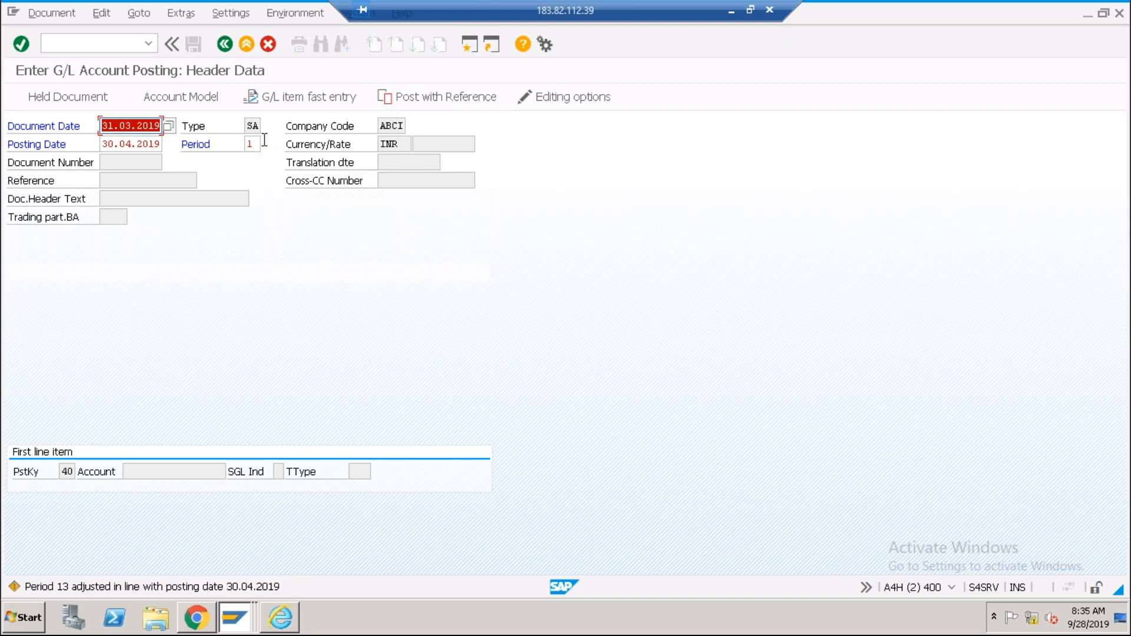
Check the posting date 30.04.2019 and period, then return to the ABCI period table.
{"action": "left_click", "coordinate": [139, 145]}
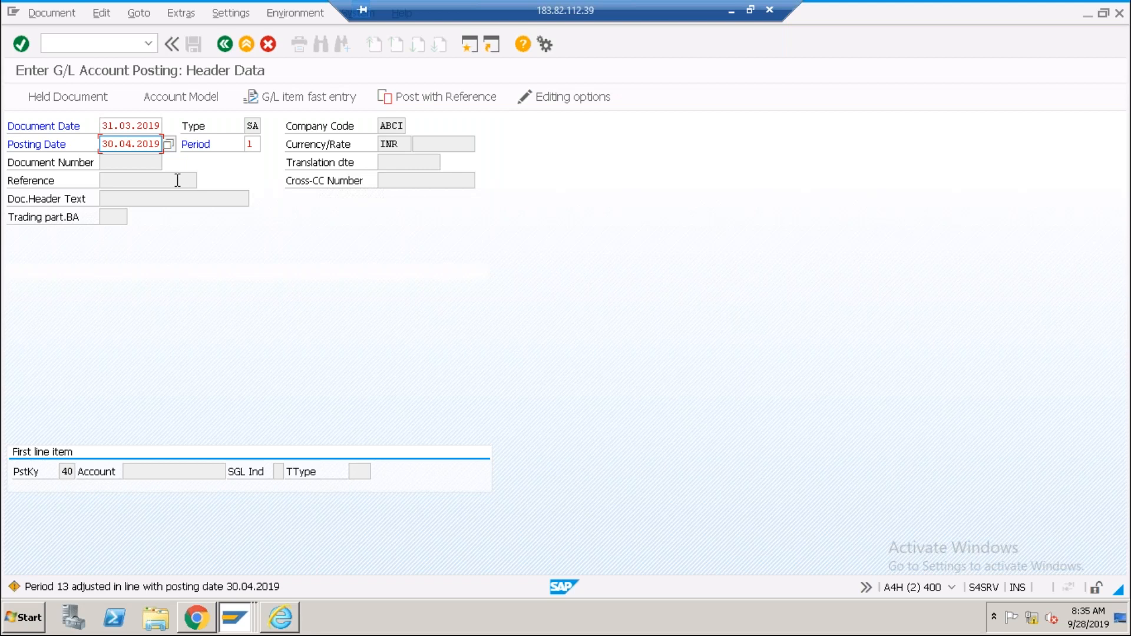
{"action": "left_click", "coordinate": [130, 149]}
{"action": "left_click", "coordinate": [253, 144]}
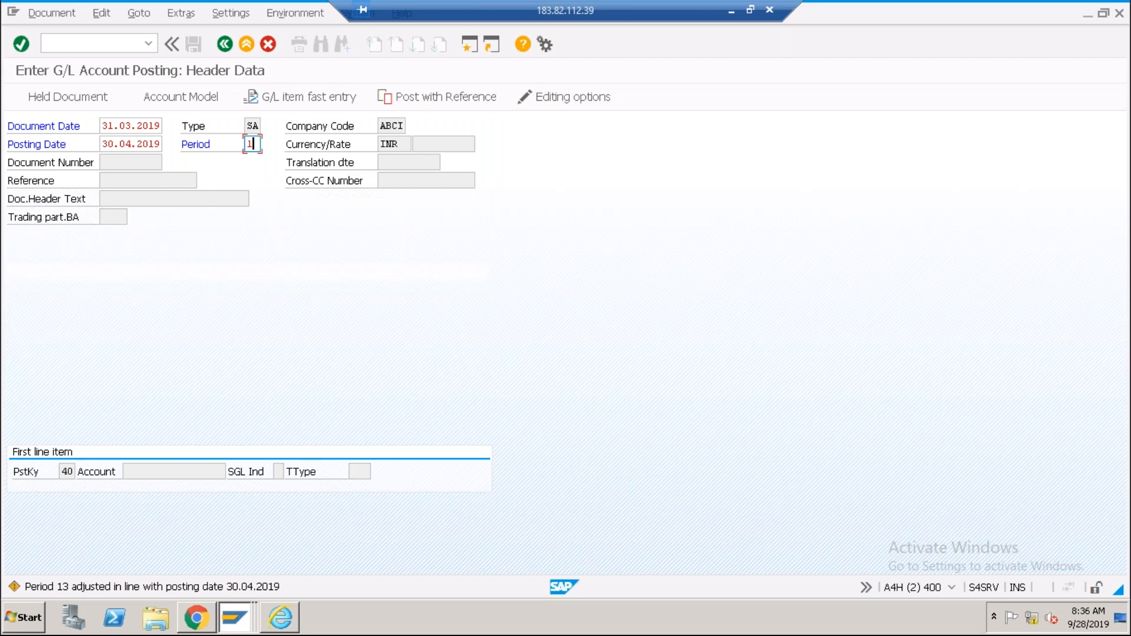
{"action": "key", "text": "alt+Tab"}
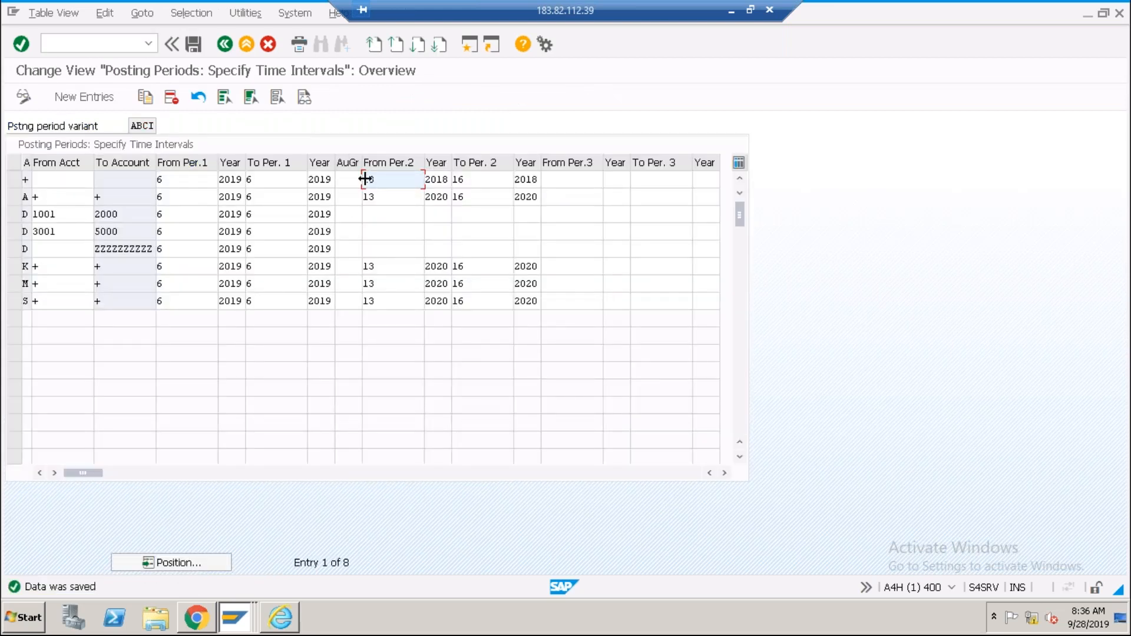
{"action": "left_click", "coordinate": [443, 184]}
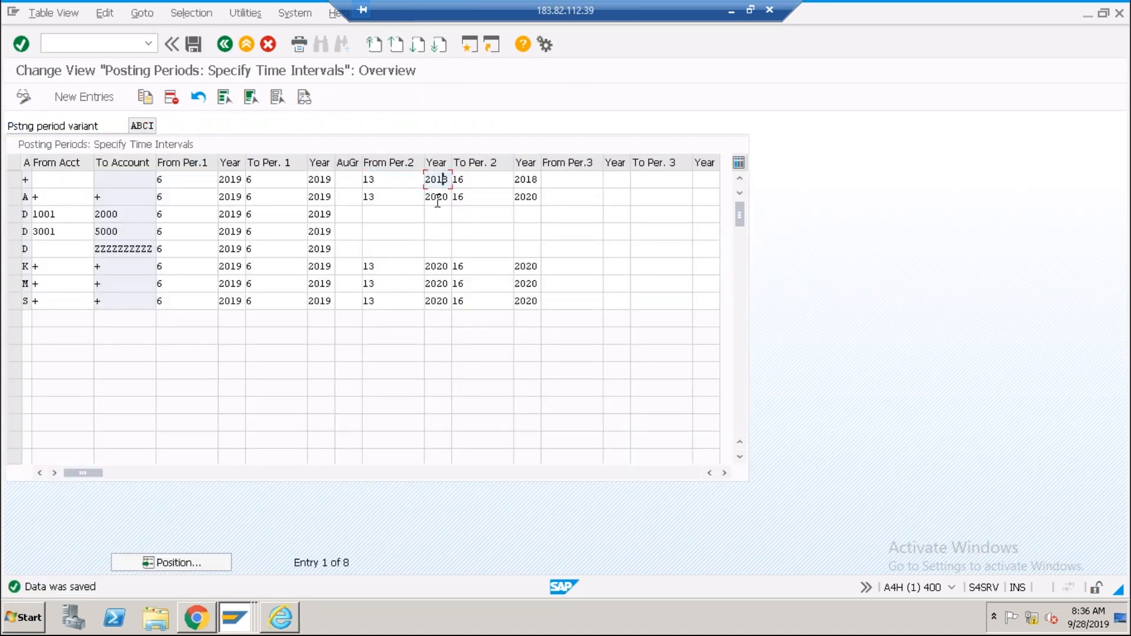
{"action": "left_click", "coordinate": [484, 185]}
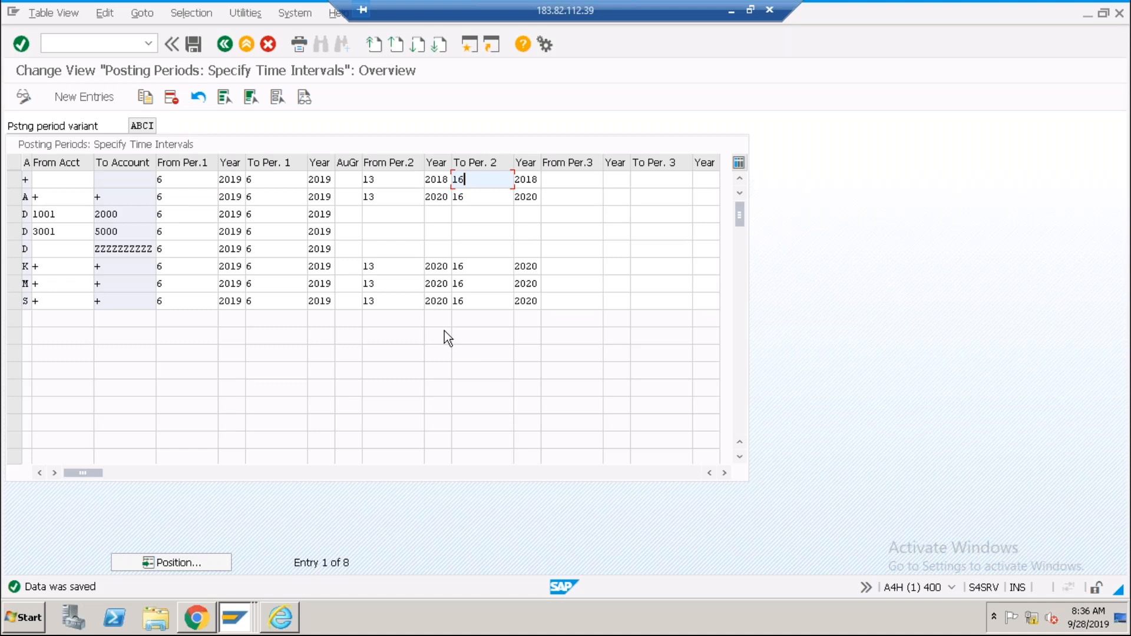
{"action": "left_click", "coordinate": [331, 179]}
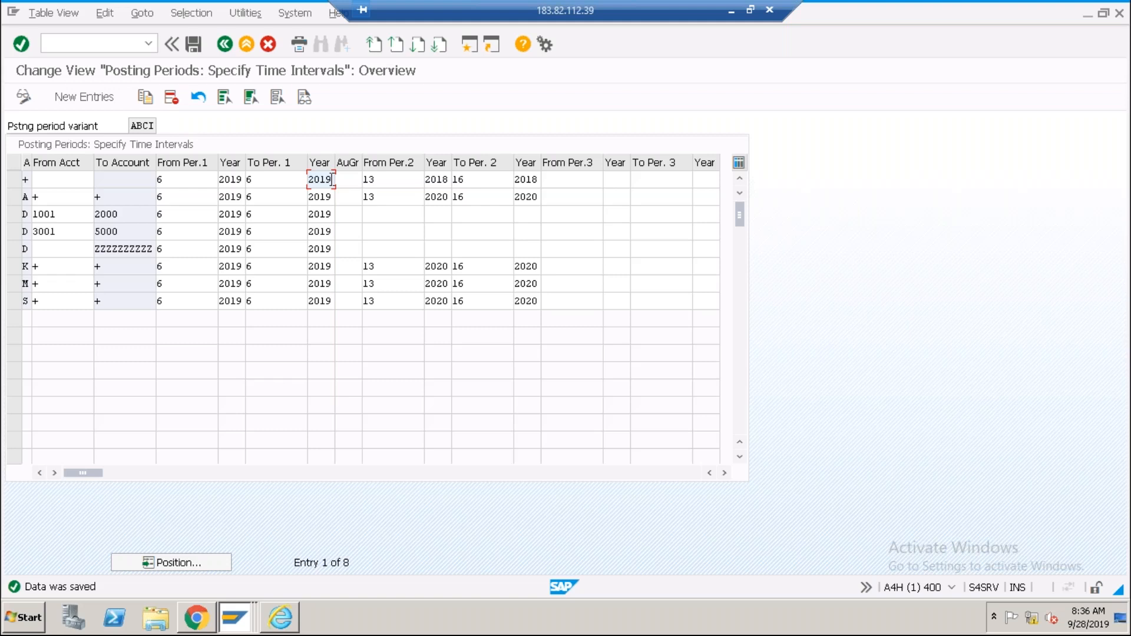
{"action": "left_click", "coordinate": [449, 178]}
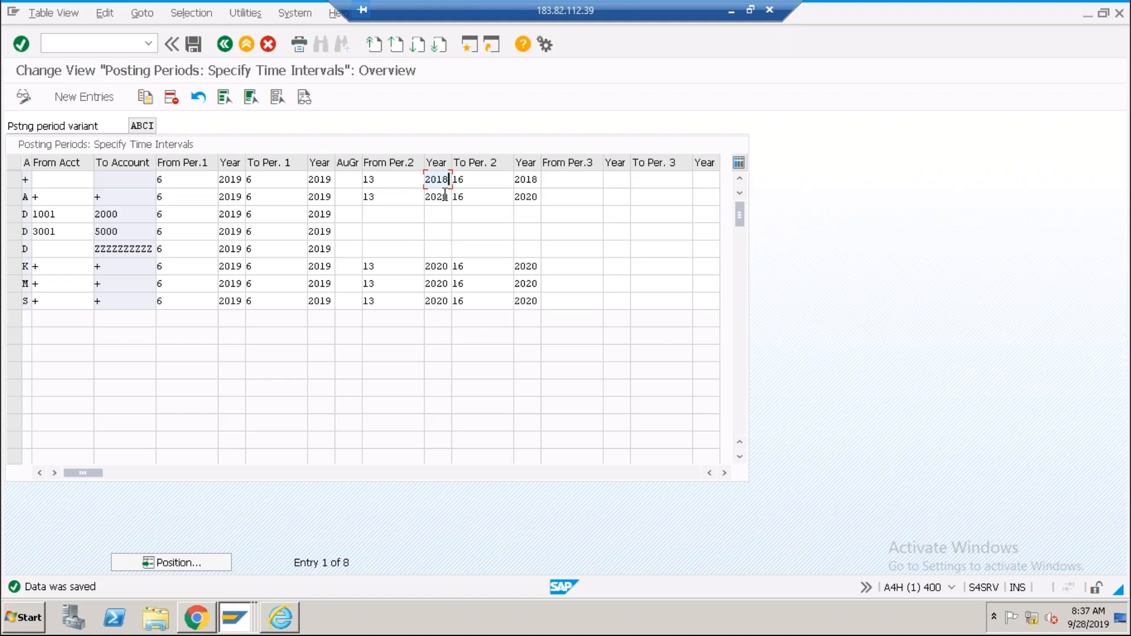
{"action": "left_click", "coordinate": [331, 180]}
{"action": "left_click", "coordinate": [449, 179]}
{"action": "left_click", "coordinate": [390, 181]}
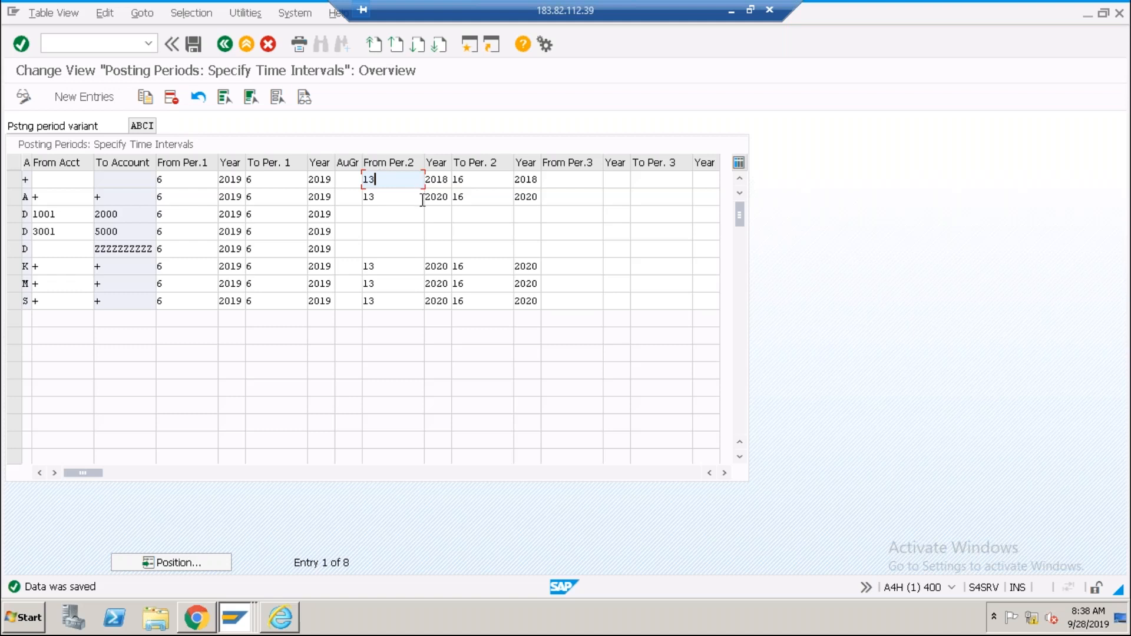
Point out the special periods 13 and 16 and row S's empty third period in the ABCI table.
{"action": "left_click", "coordinate": [483, 176]}
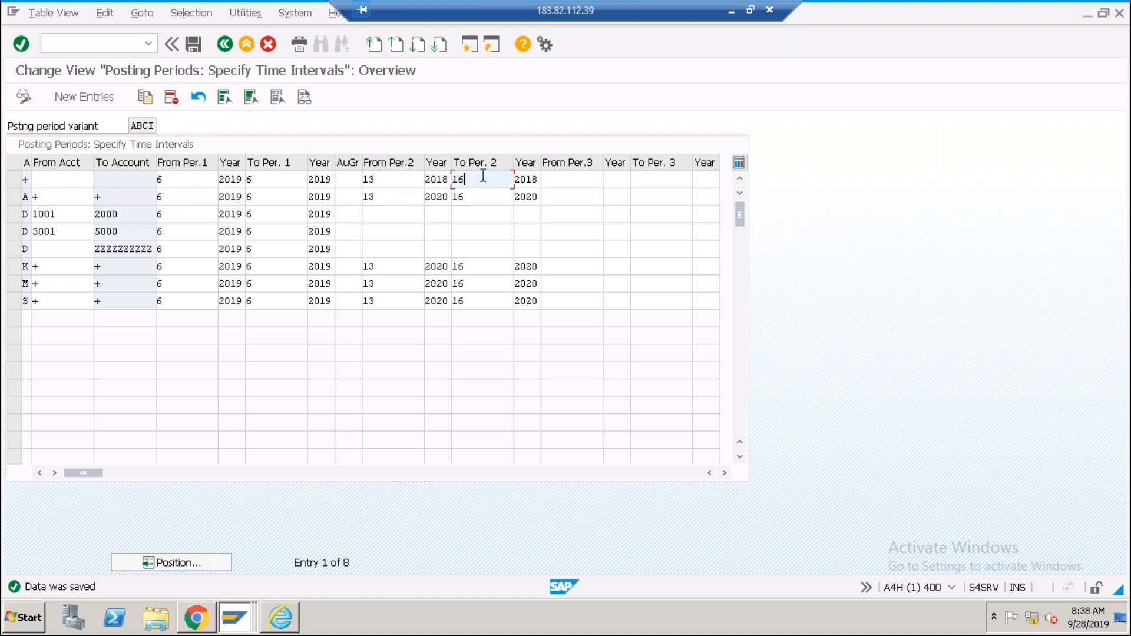
{"action": "left_click", "coordinate": [386, 179]}
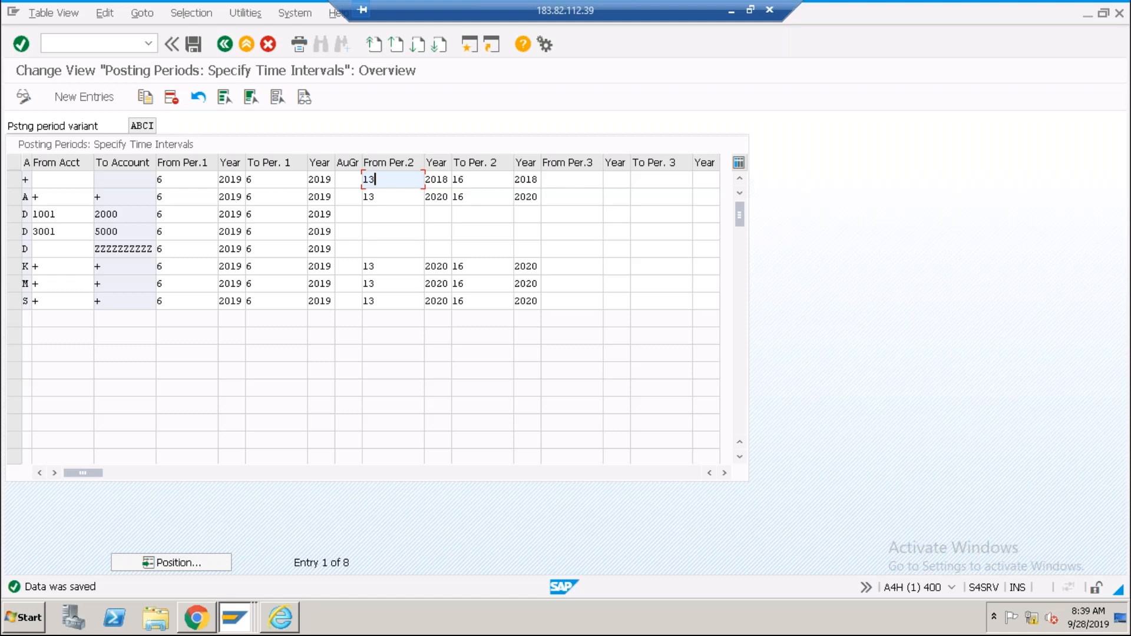
{"action": "left_click", "coordinate": [474, 185]}
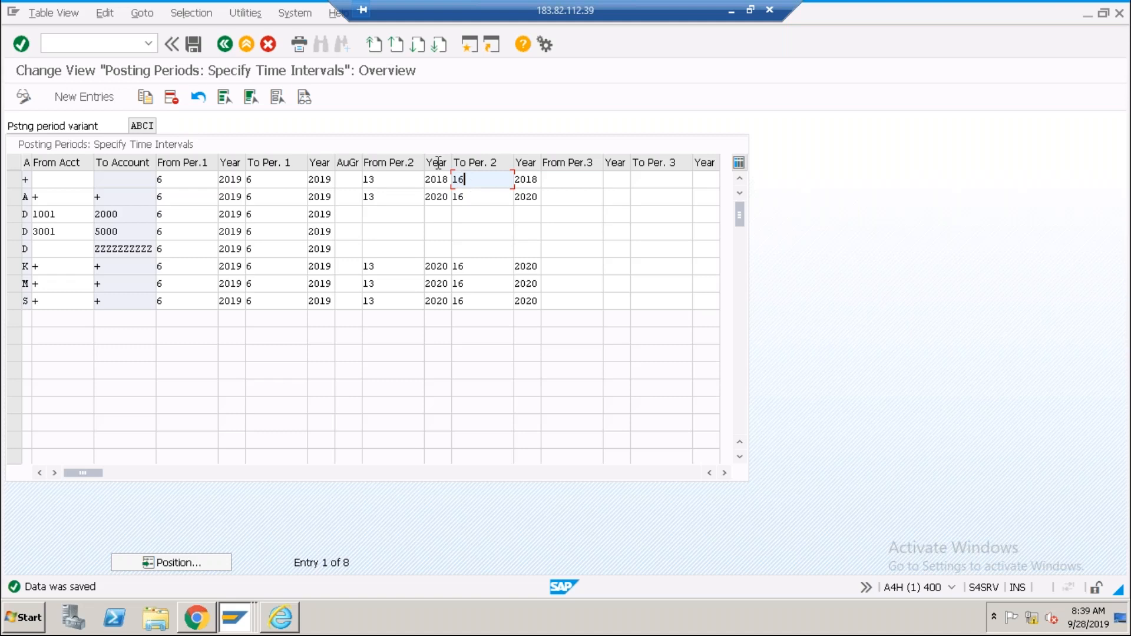
{"action": "left_click", "coordinate": [467, 196]}
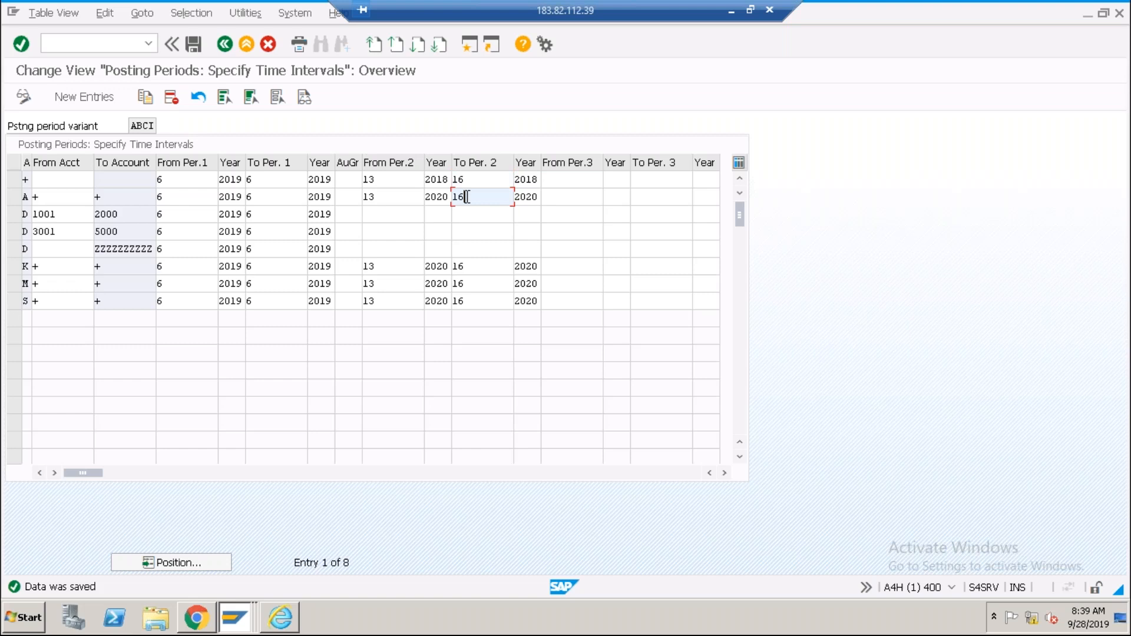
{"action": "left_click", "coordinate": [399, 185]}
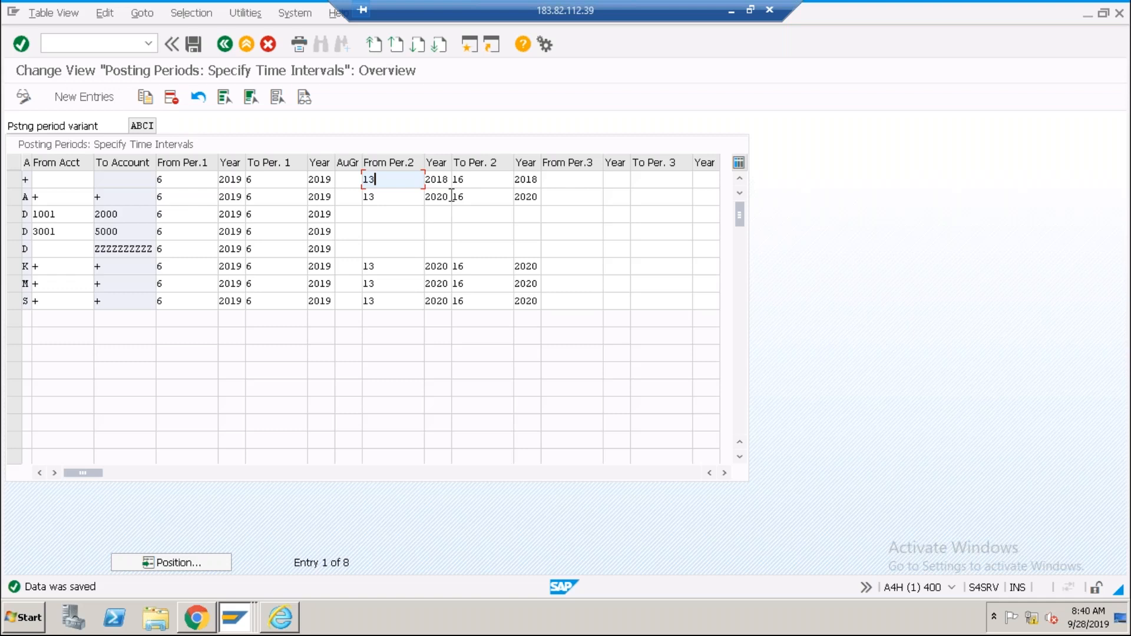
{"action": "left_click", "coordinate": [475, 178]}
{"action": "left_click", "coordinate": [405, 181]}
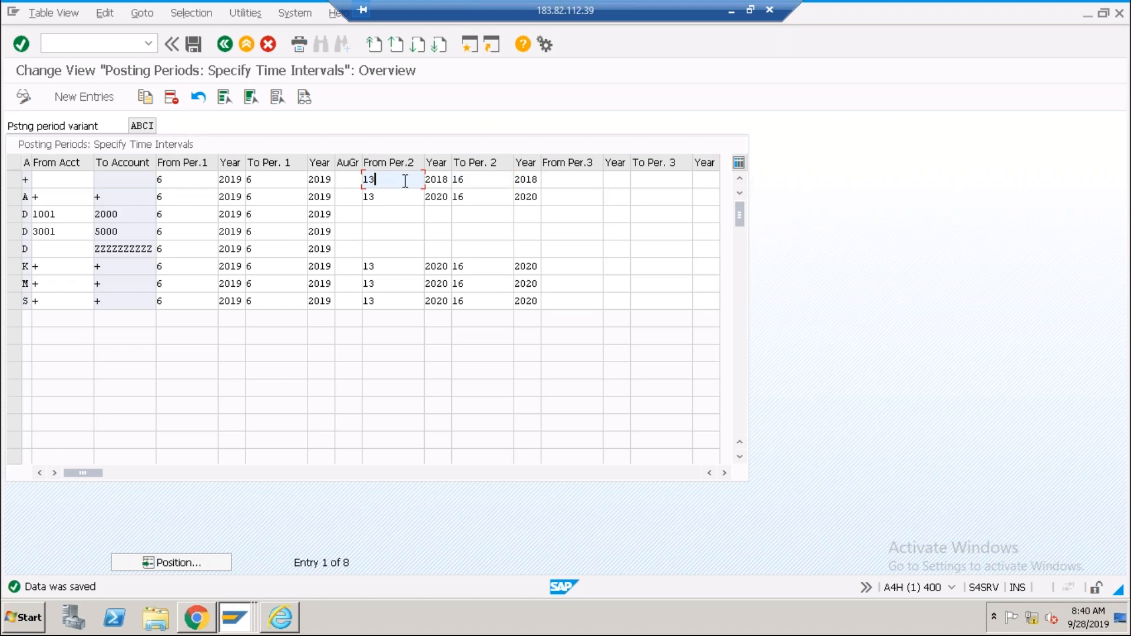
{"action": "left_click", "coordinate": [482, 181]}
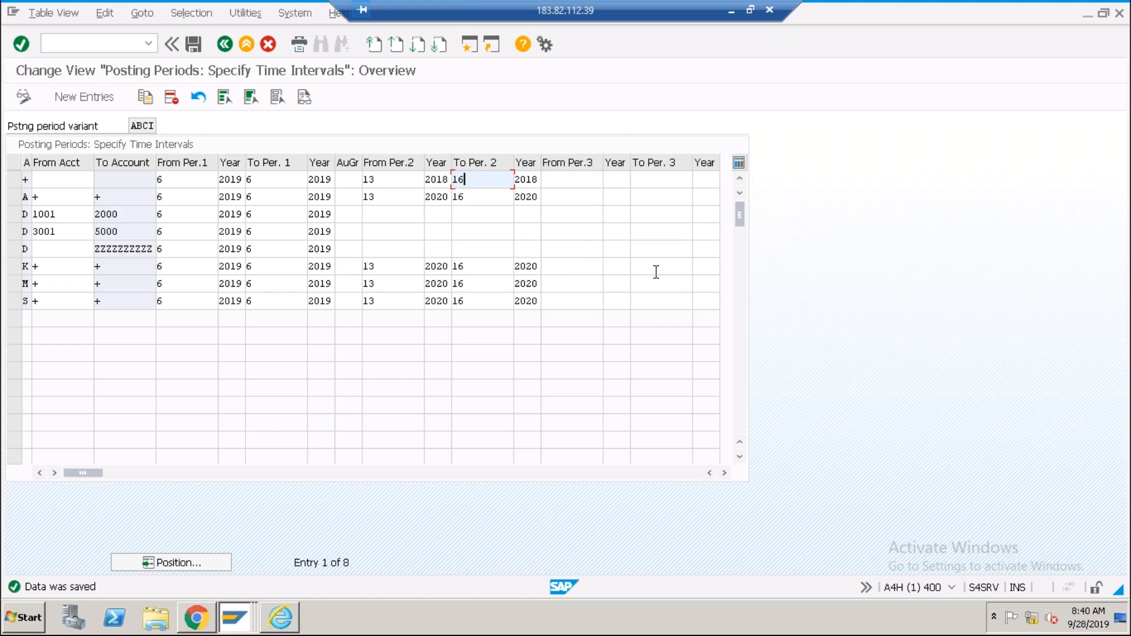
{"action": "left_click", "coordinate": [583, 307]}
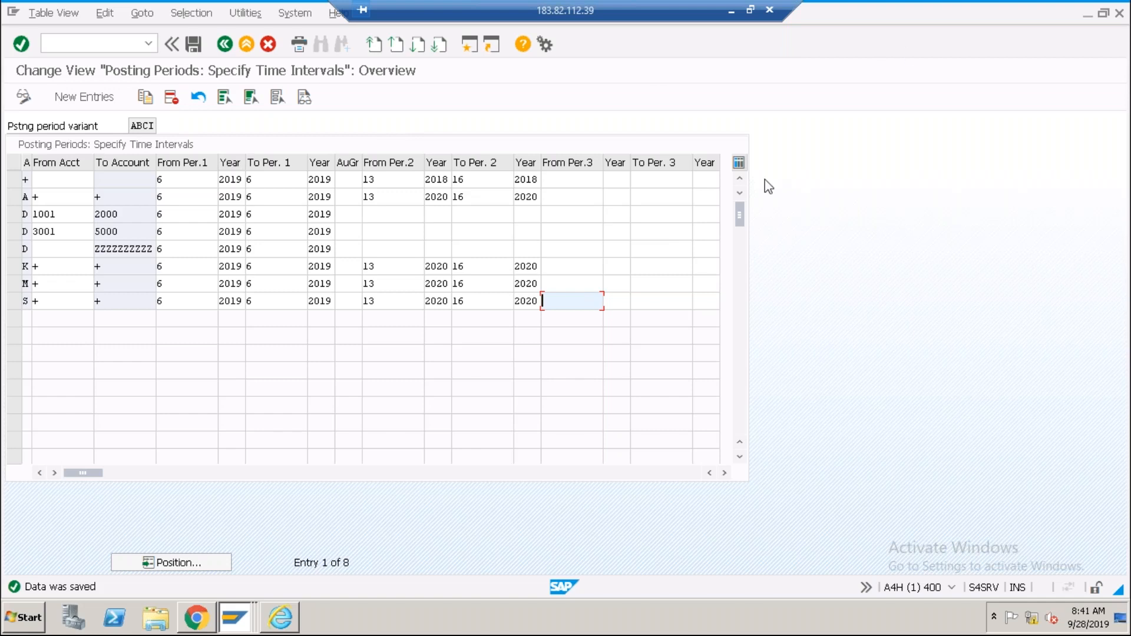
Check the current transaction, then open OB52 for variant ABCI in a new session.
{"action": "left_click", "coordinate": [953, 588]}
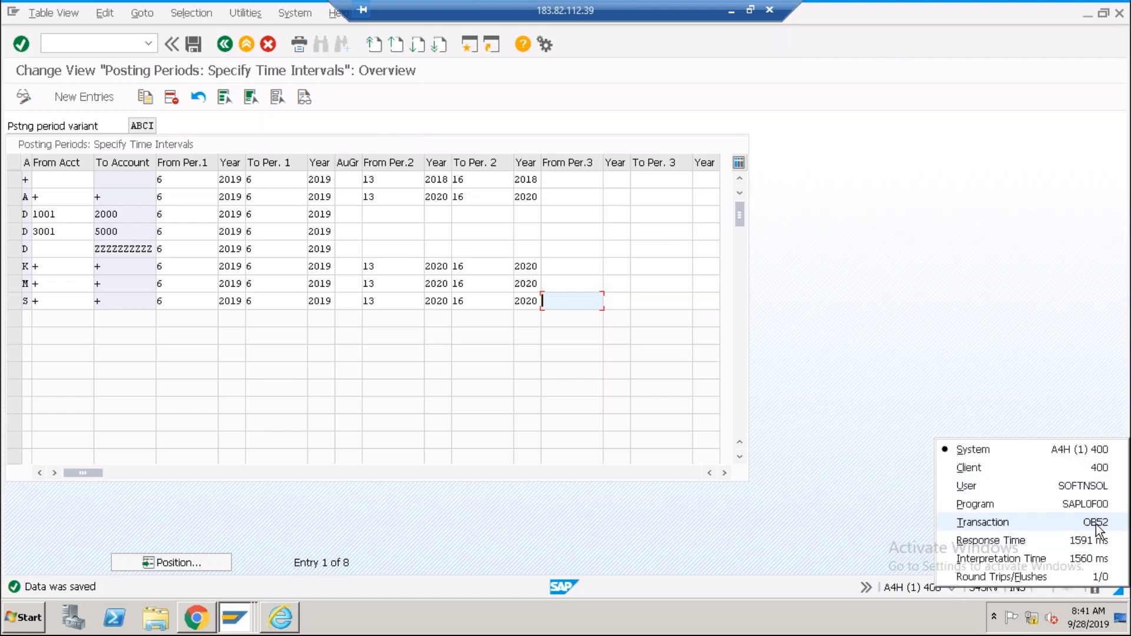
{"action": "left_click", "coordinate": [227, 48]}
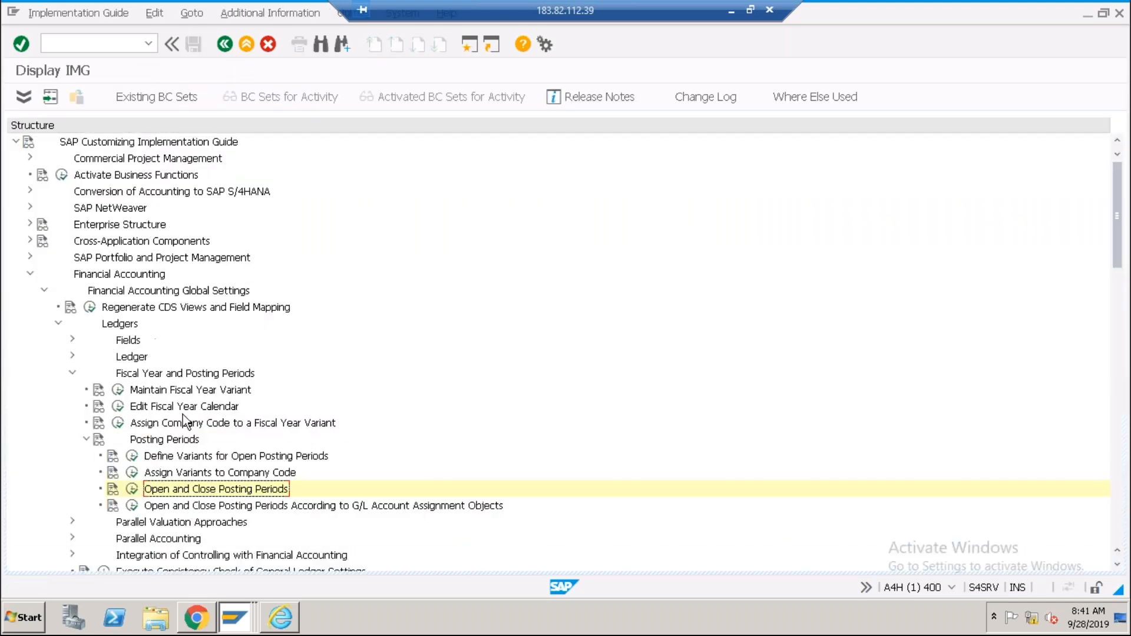
{"action": "left_click", "coordinate": [469, 44]}
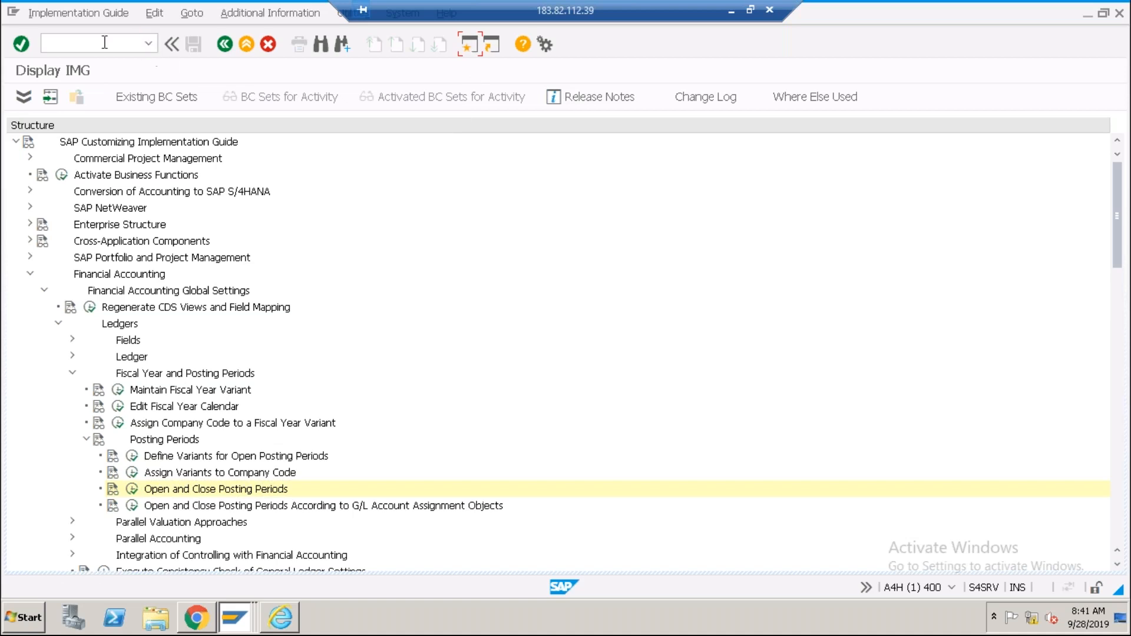
{"action": "type", "text": "ob52"}
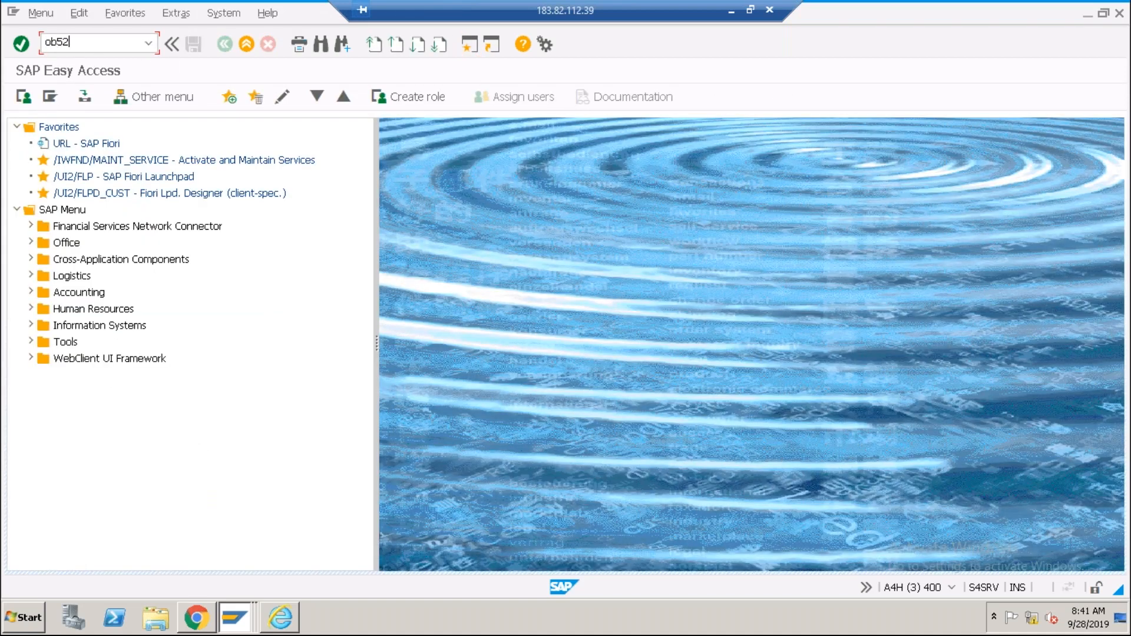
{"action": "key", "text": "Return"}
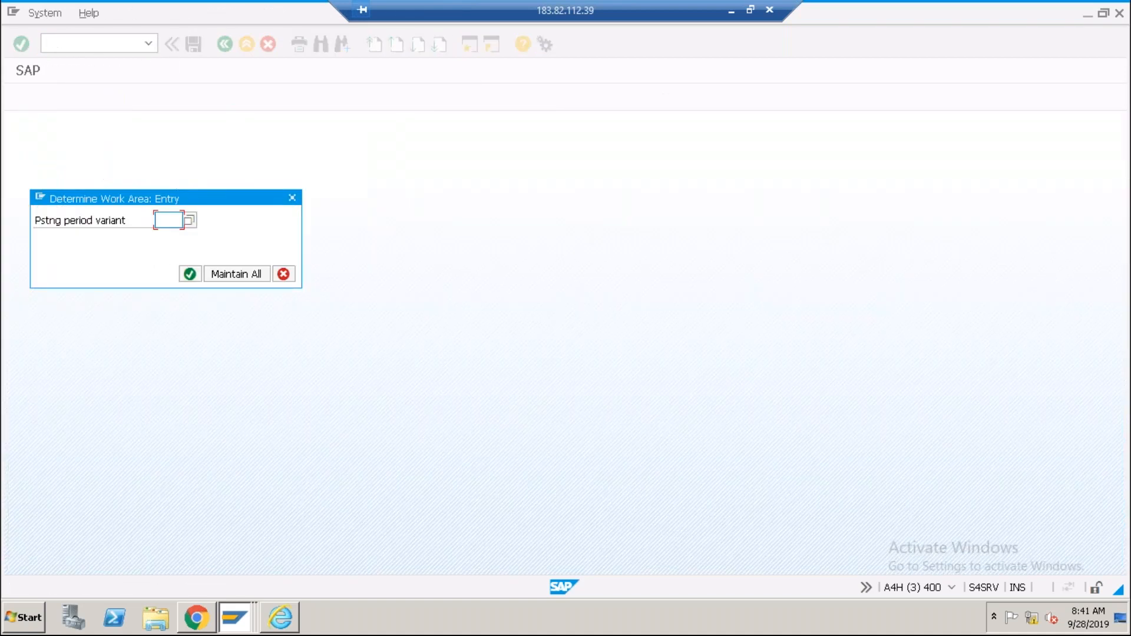
{"action": "type", "text": "abci"}
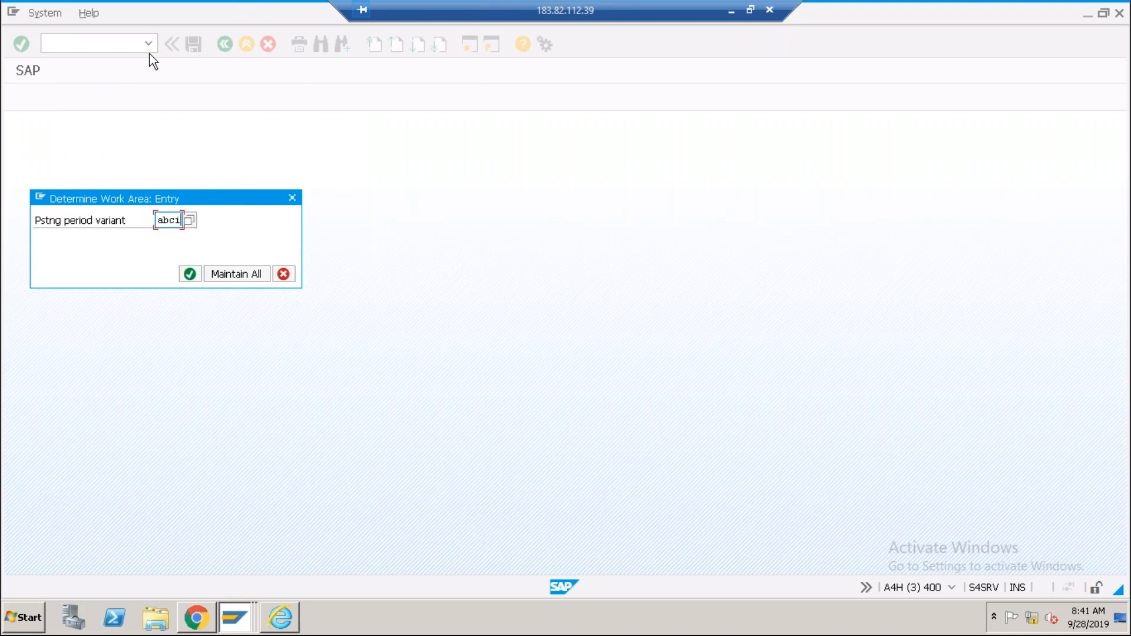
{"action": "key", "text": "Return"}
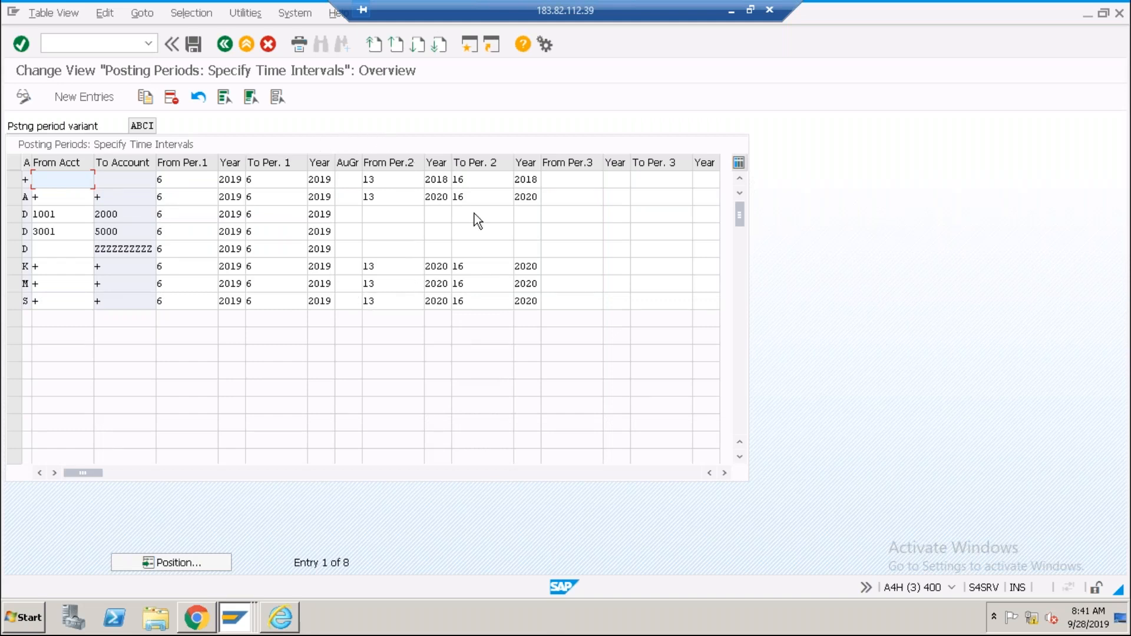
{"action": "left_click", "coordinate": [953, 591]}
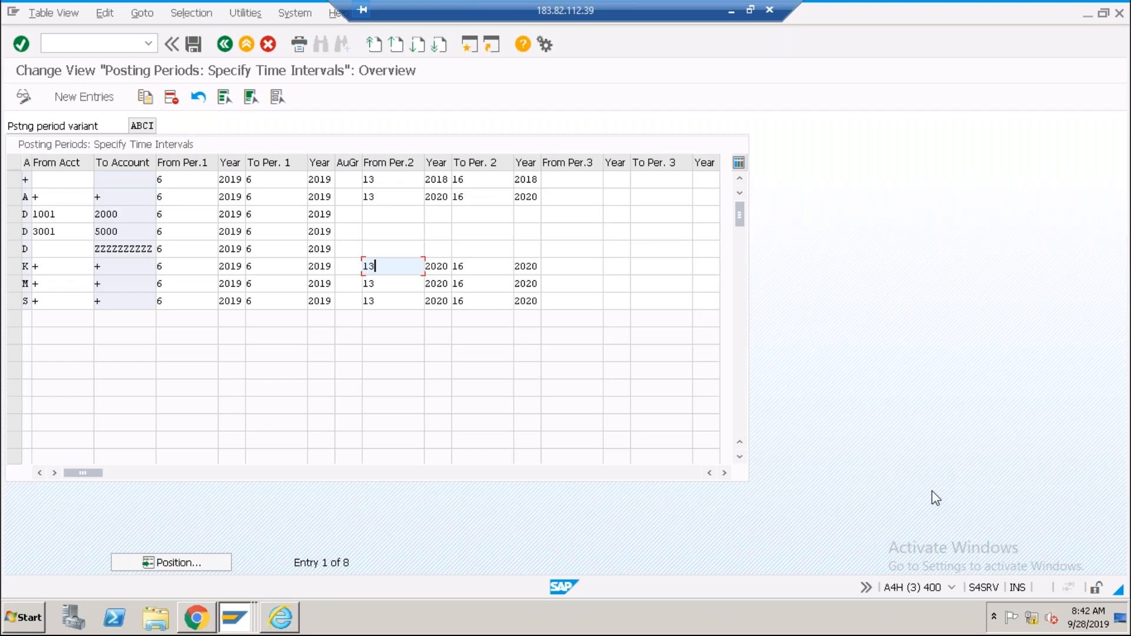
Run OKP1 in a new session to review the Change Period Lock screen, then exit it.
{"action": "left_click", "coordinate": [471, 46]}
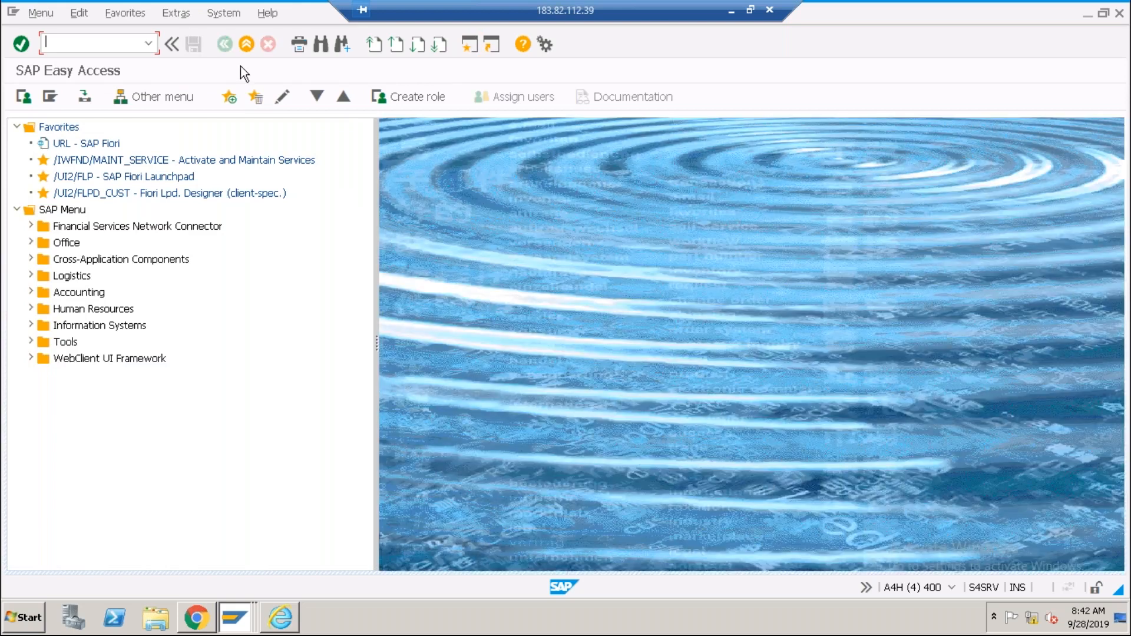
{"action": "type", "text": "okp1"}
{"action": "key", "text": "Return"}
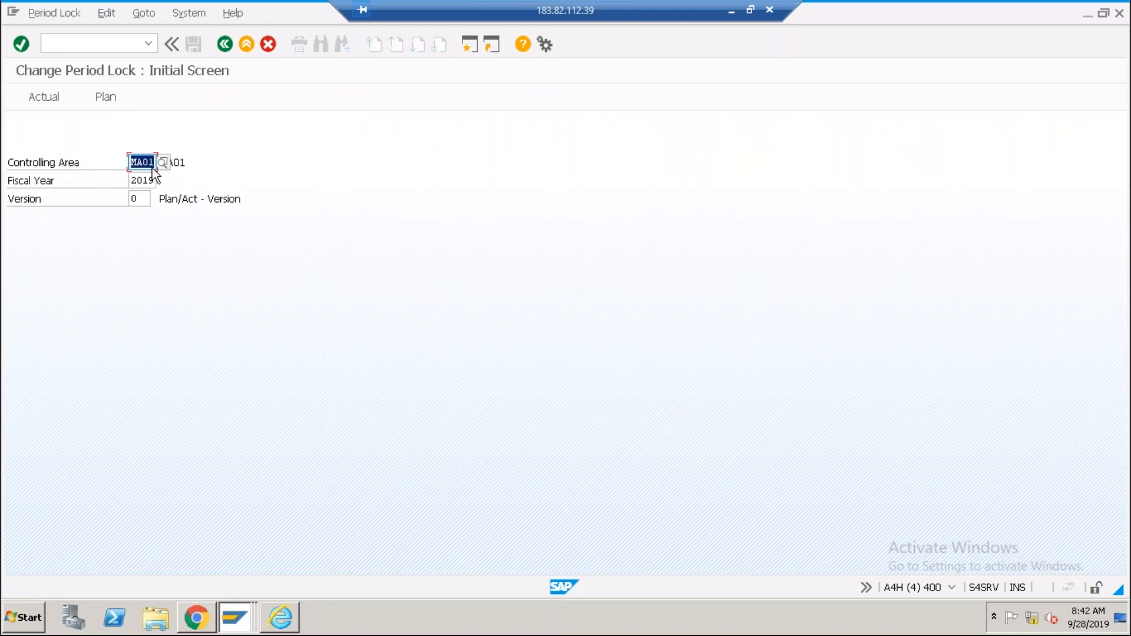
{"action": "left_click", "coordinate": [246, 43]}
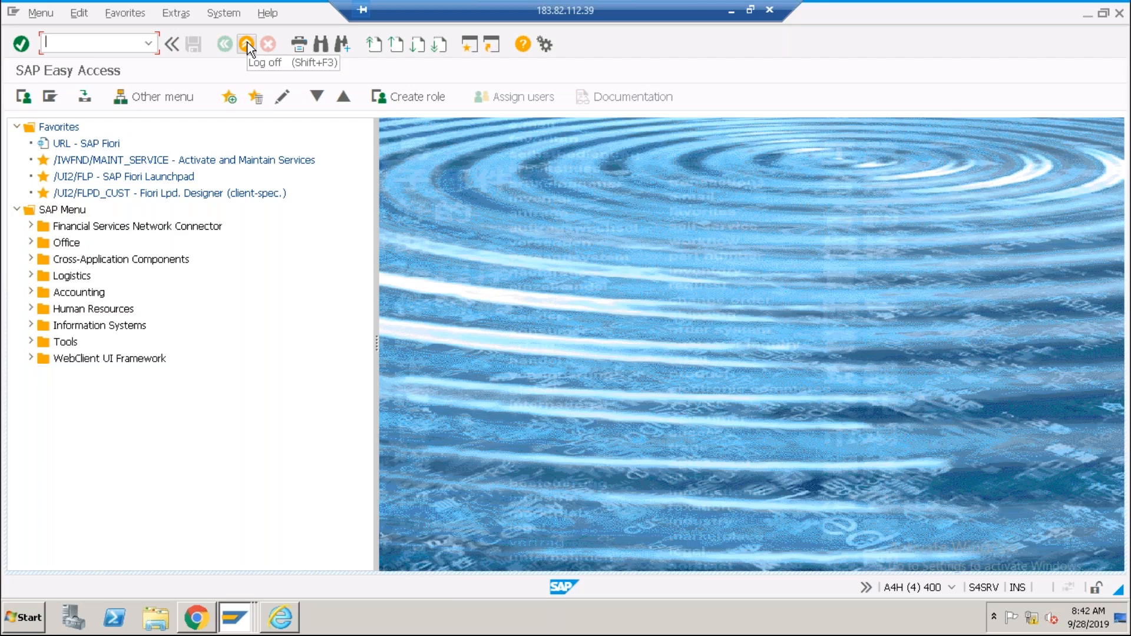
Rerun OB52 from history with variant ABCI and accept the locked table in display-only mode.
{"action": "left_click", "coordinate": [148, 43]}
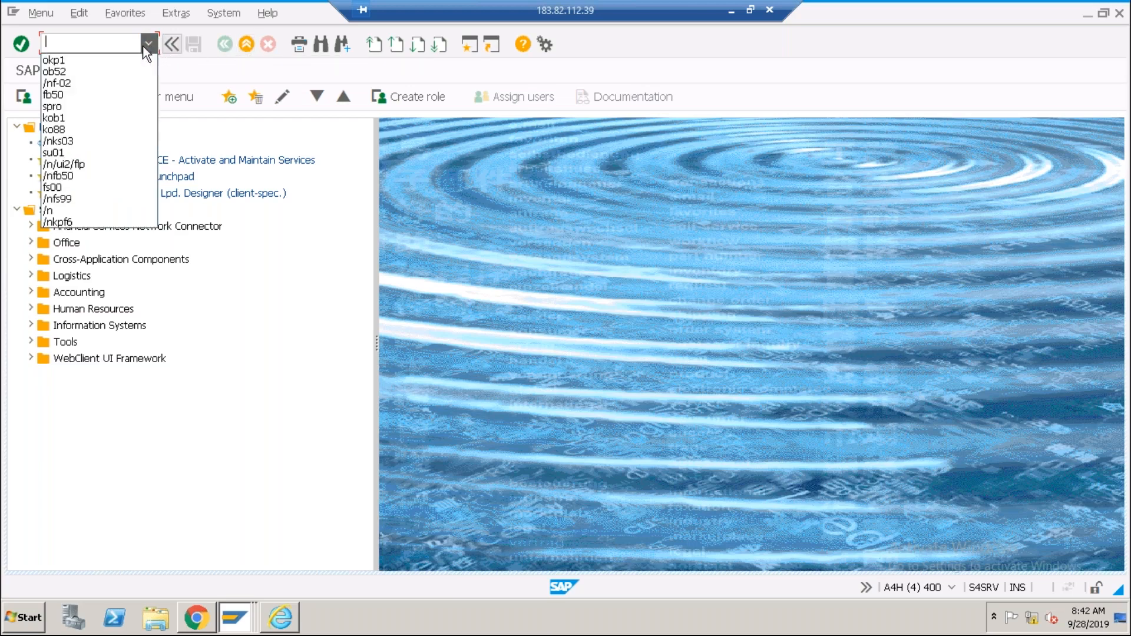
{"action": "left_click", "coordinate": [99, 73]}
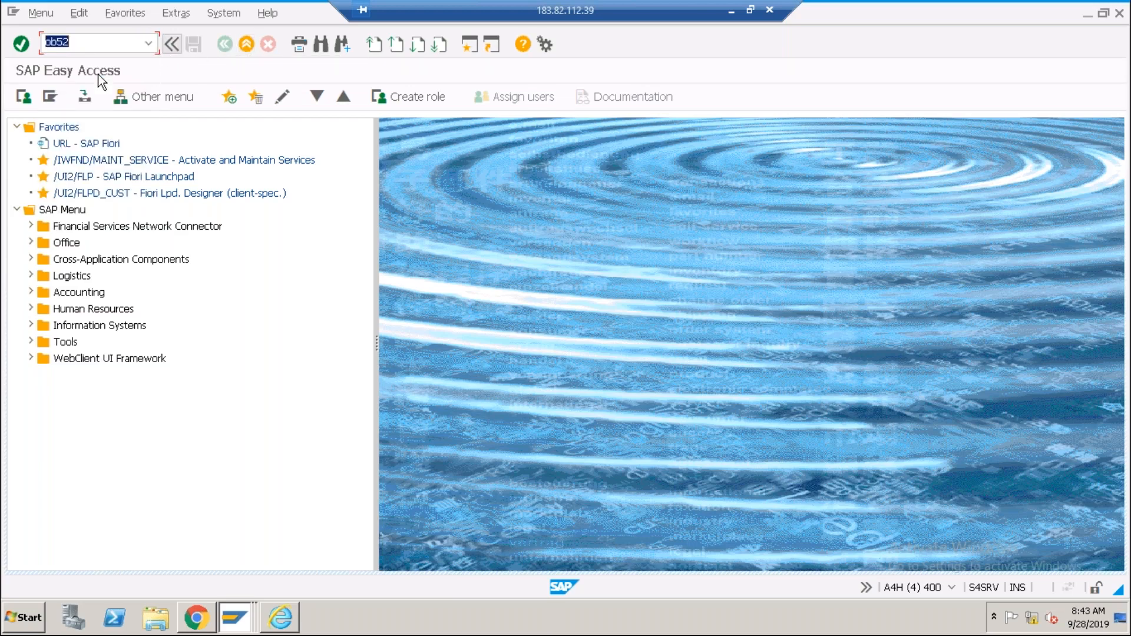
{"action": "key", "text": "Return"}
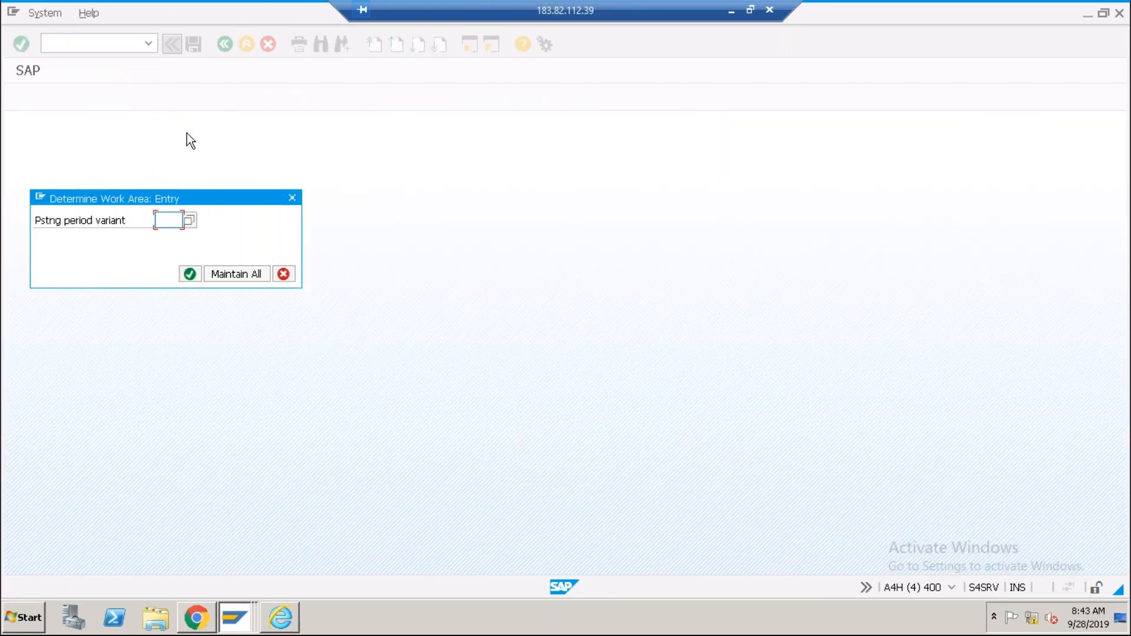
{"action": "left_click", "coordinate": [168, 220]}
{"action": "left_click", "coordinate": [169, 241]}
{"action": "left_click", "coordinate": [189, 276]}
{"action": "left_click", "coordinate": [133, 422]}
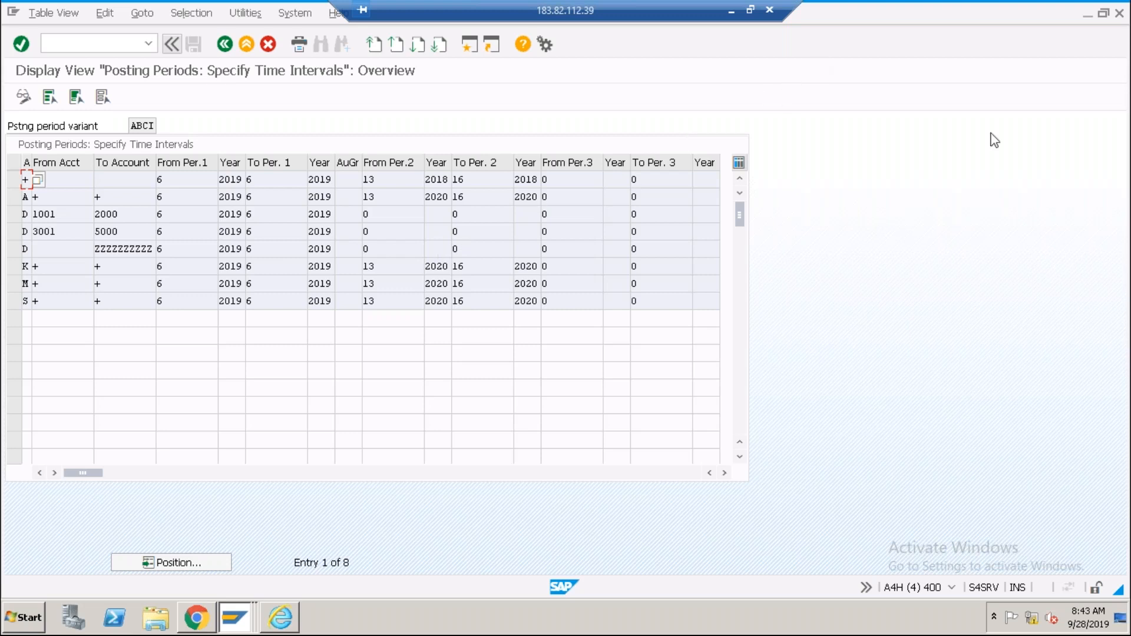
{"action": "left_click", "coordinate": [560, 179]}
Go back to SAP Easy Access and restart OB52 from the command field history.
{"action": "left_click", "coordinate": [224, 45]}
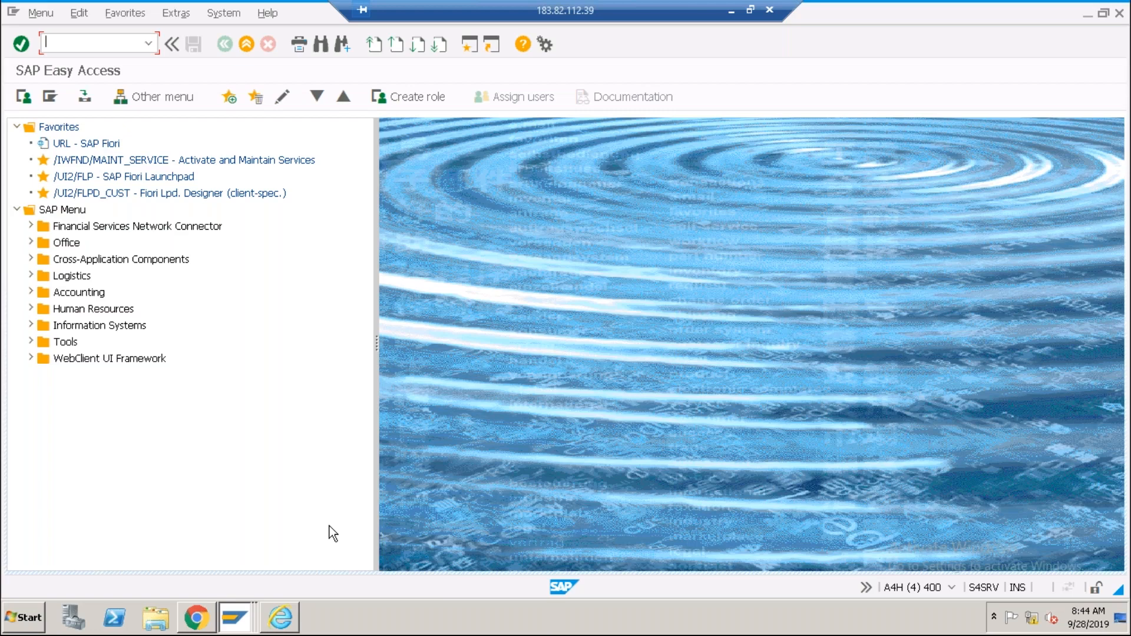
{"action": "left_click", "coordinate": [149, 43]}
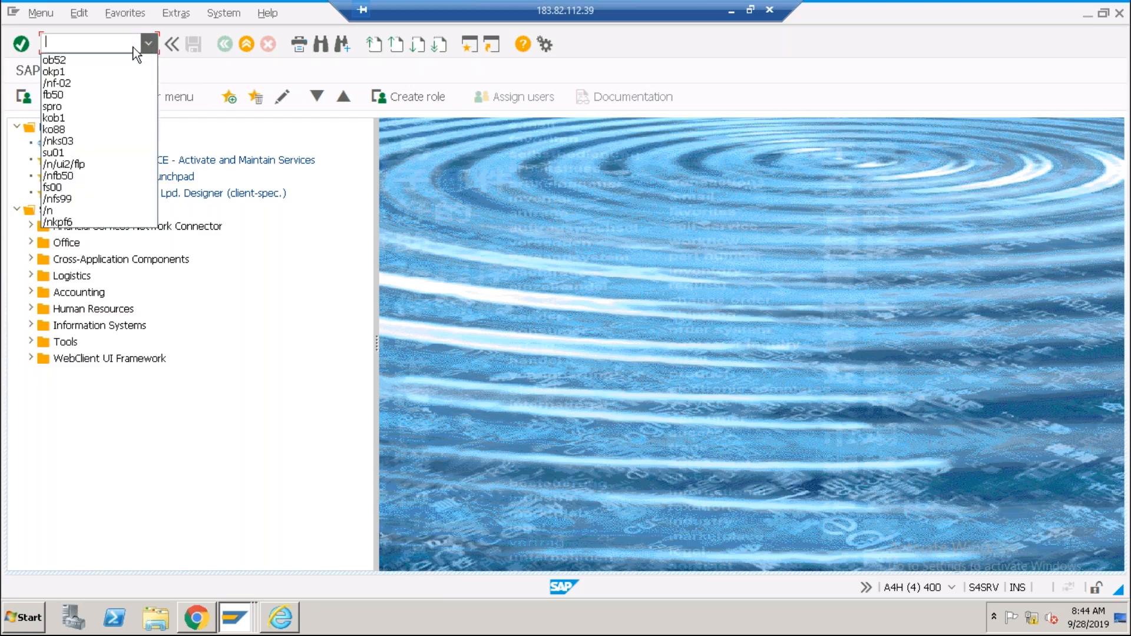
{"action": "left_click", "coordinate": [104, 61]}
{"action": "key", "text": "Return"}
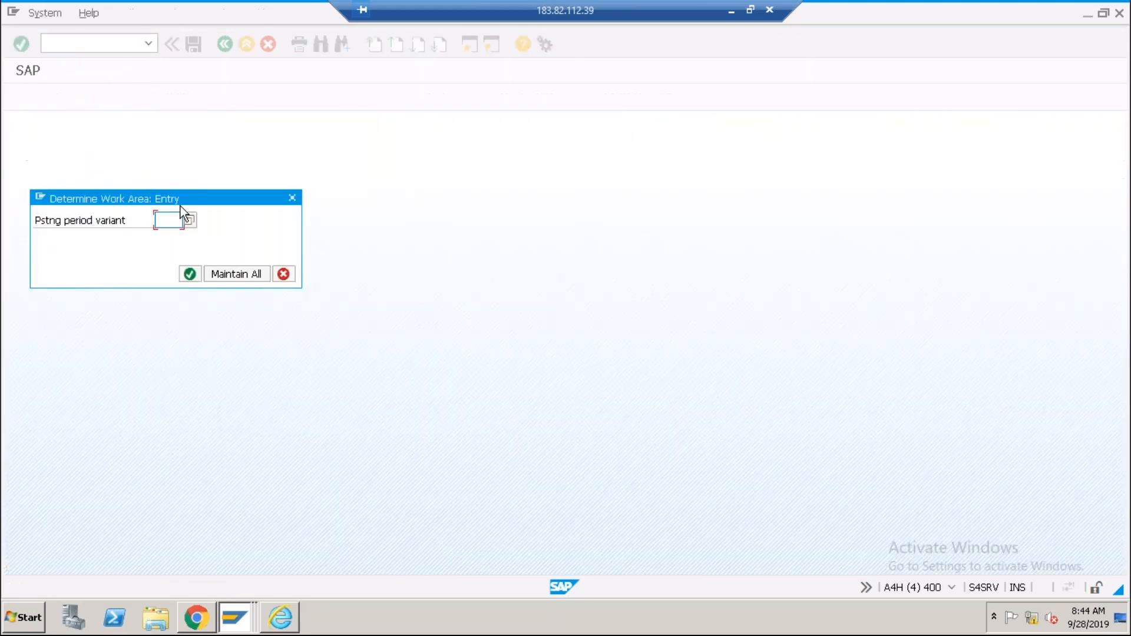
Pick variant abci from history, continue, and accept the Locked Data notice.
{"action": "left_click", "coordinate": [170, 220]}
{"action": "left_click", "coordinate": [171, 236]}
{"action": "left_click", "coordinate": [187, 273]}
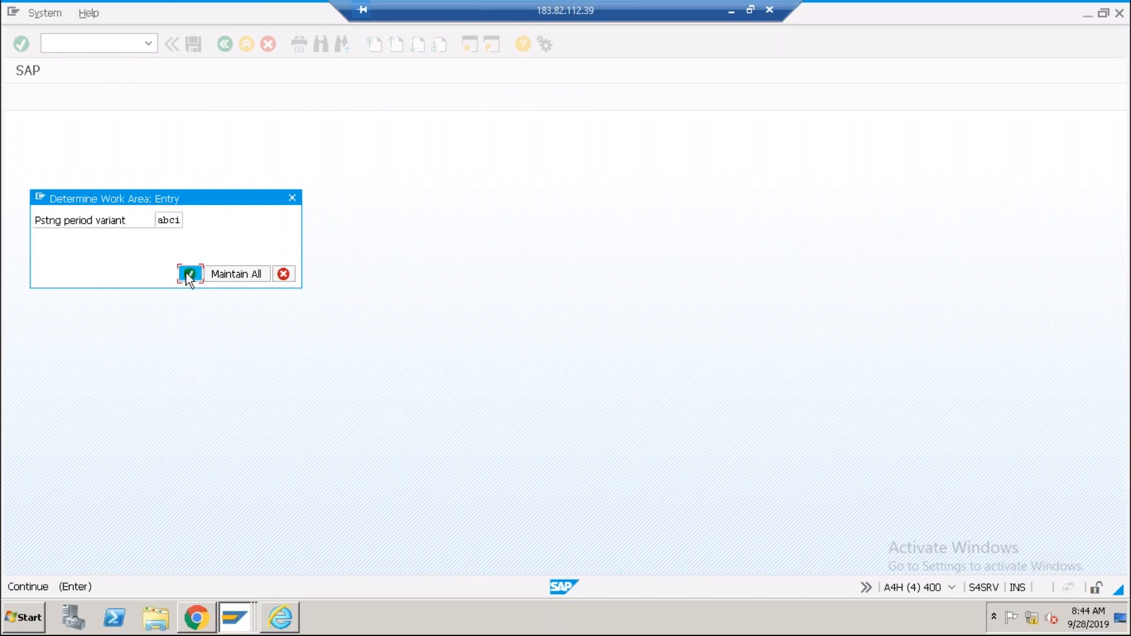
{"action": "left_click", "coordinate": [133, 421]}
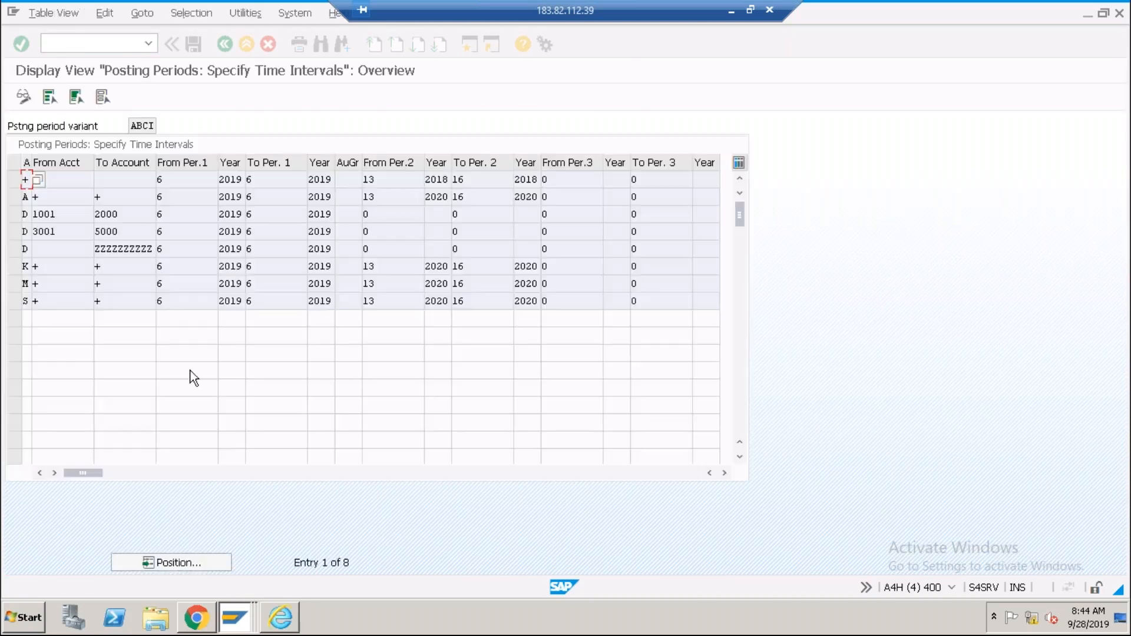
Inspect row 1's From Per.1 value 6 and its From Per.3 cell.
{"action": "left_click", "coordinate": [180, 180]}
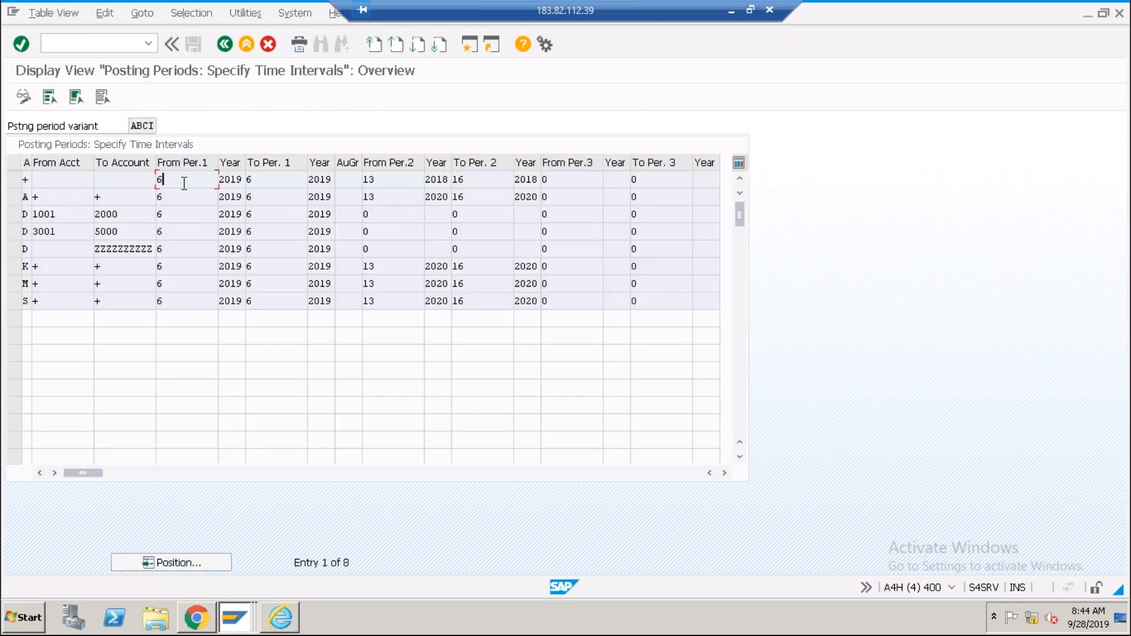
{"action": "left_click", "coordinate": [557, 179]}
{"action": "left_click", "coordinate": [169, 180]}
{"action": "double_click", "coordinate": [159, 180]}
{"action": "left_click", "coordinate": [159, 179]}
{"action": "left_click", "coordinate": [559, 180]}
Check the To Per. 3 cells in rows S and M, then exit to SAP Easy Access.
{"action": "left_click", "coordinate": [644, 303]}
{"action": "left_click", "coordinate": [644, 284]}
{"action": "left_click", "coordinate": [246, 44]}
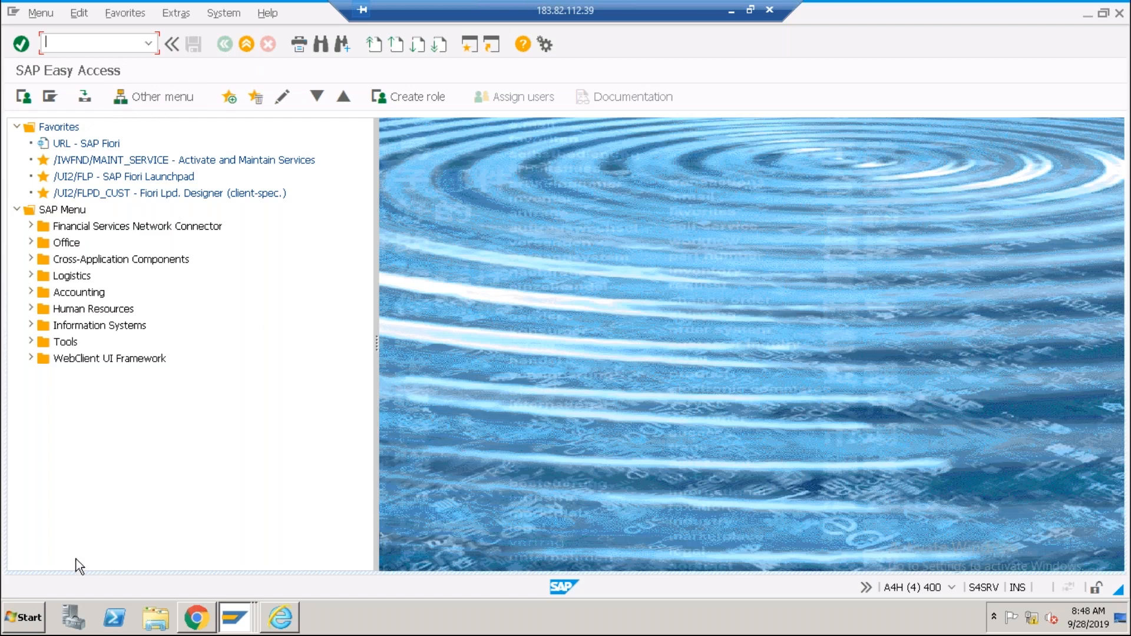
{"action": "left_click", "coordinate": [32, 624]}
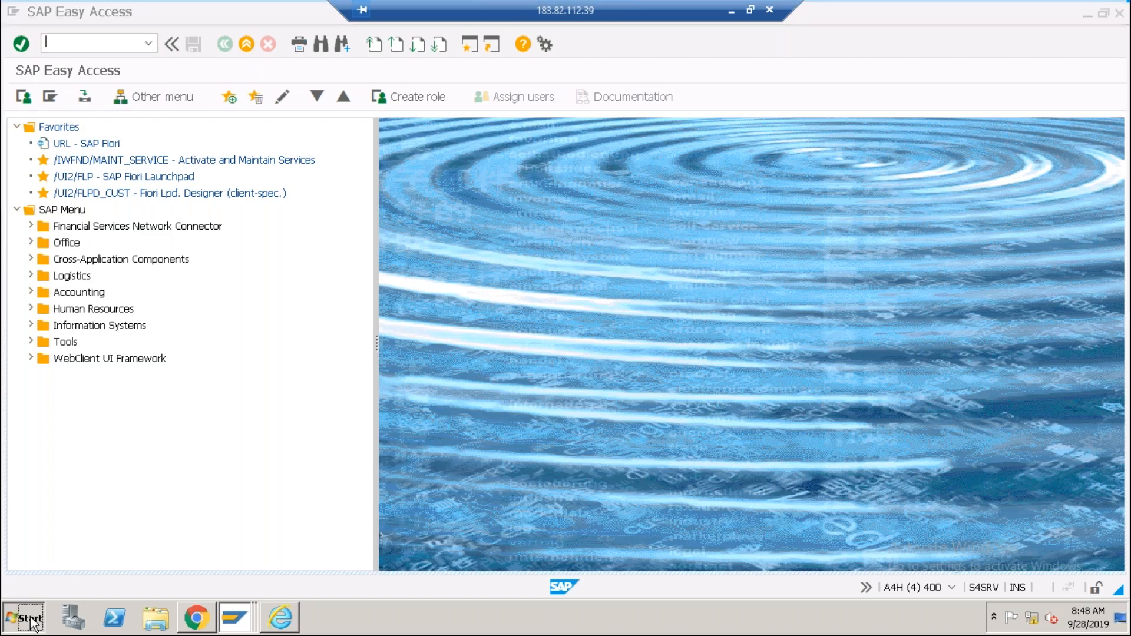
Open a new Notepad document and set its font size to 16.
{"action": "left_click", "coordinate": [87, 237]}
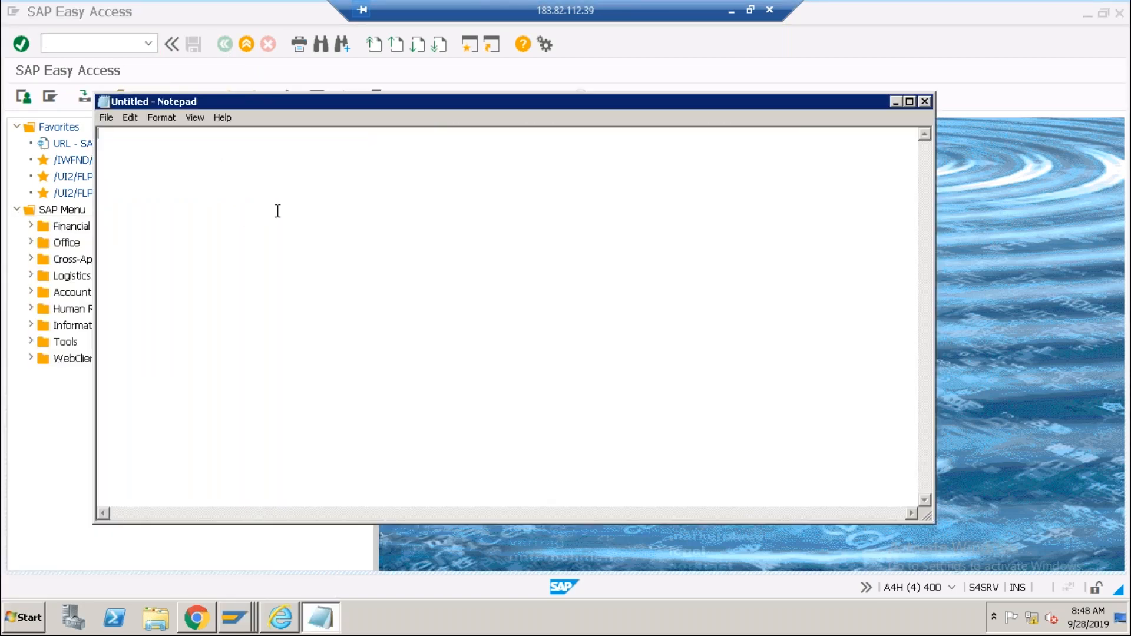
{"action": "left_click", "coordinate": [163, 118]}
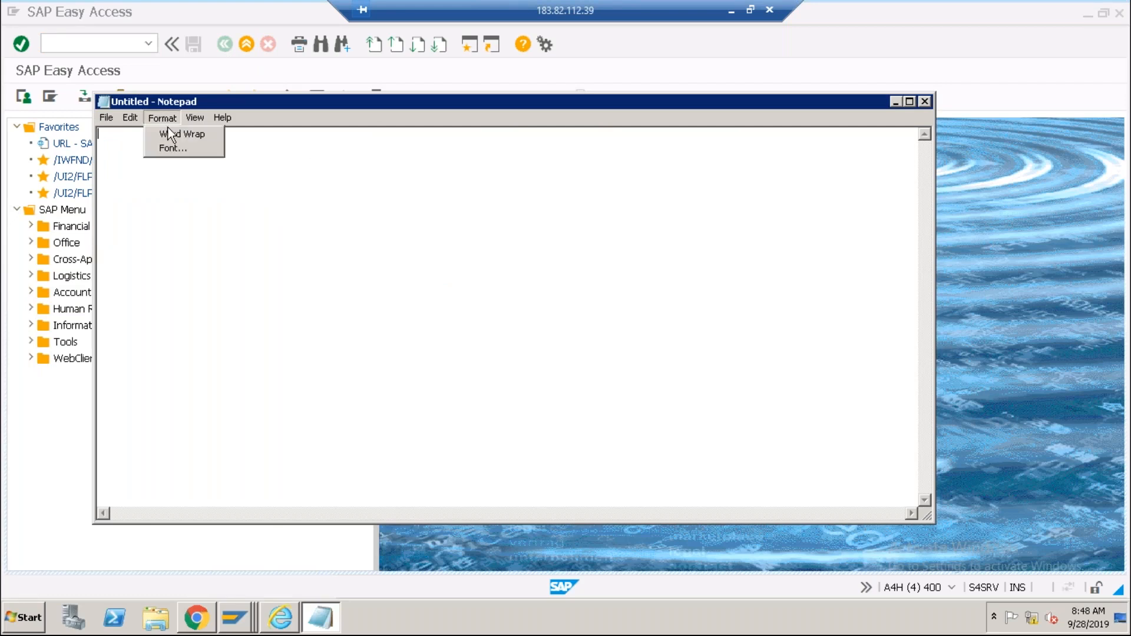
{"action": "left_click", "coordinate": [172, 149]}
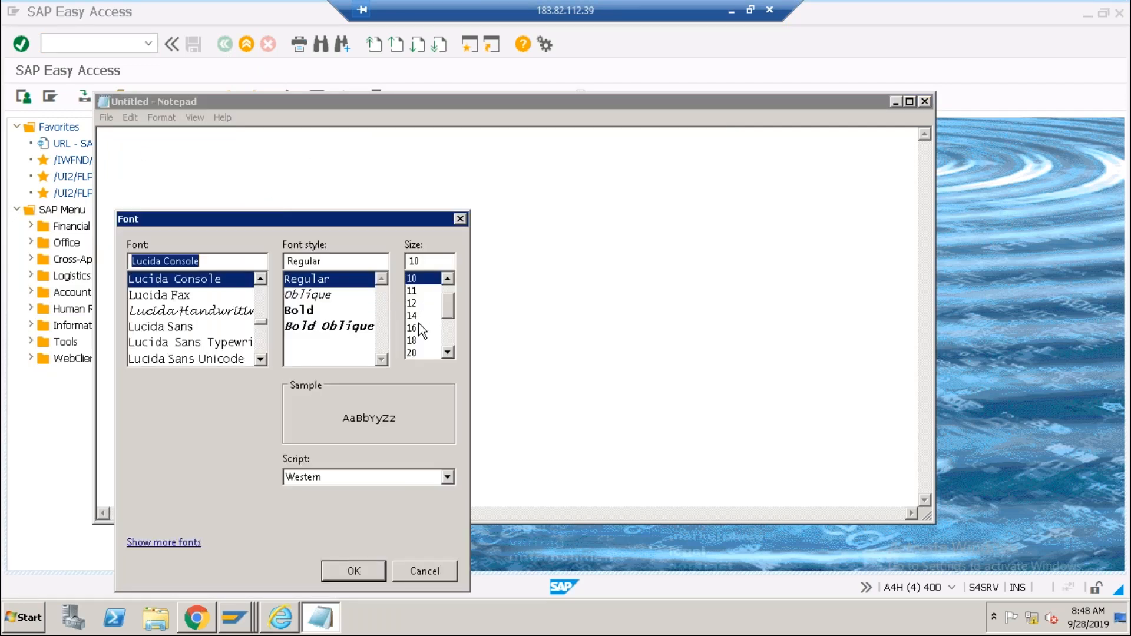
{"action": "left_click", "coordinate": [419, 324]}
{"action": "left_click", "coordinate": [350, 571]}
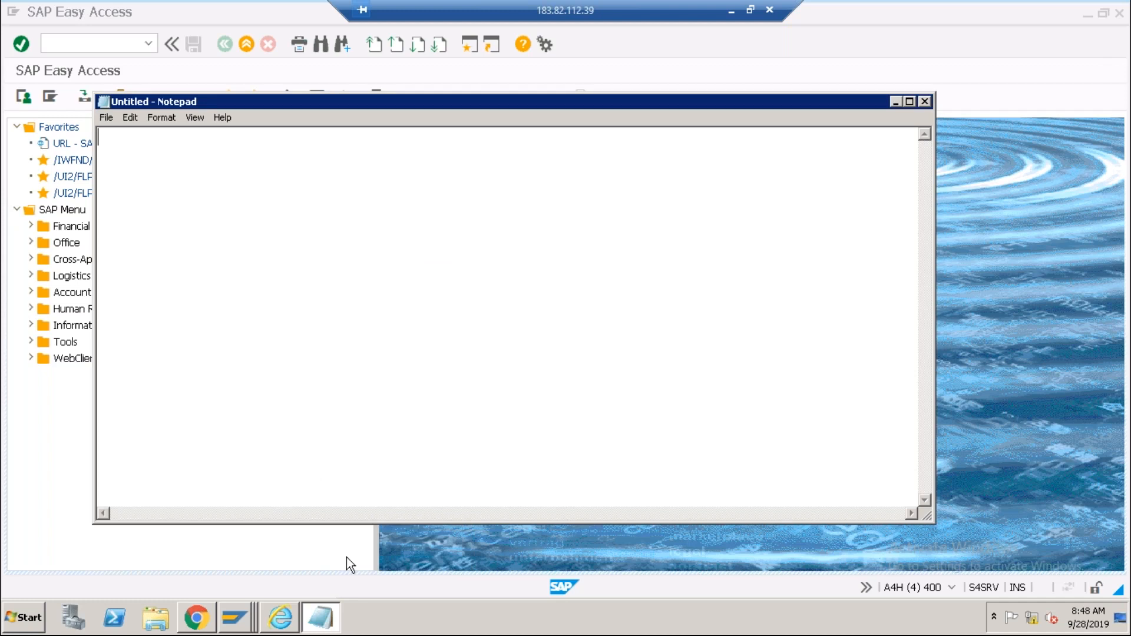
Type the heading 'Chart of Accounts', maximize the window, and leave a blank line below.
{"action": "type", "text": "Chart of"}
{"action": "type", "text": "Accounts"}
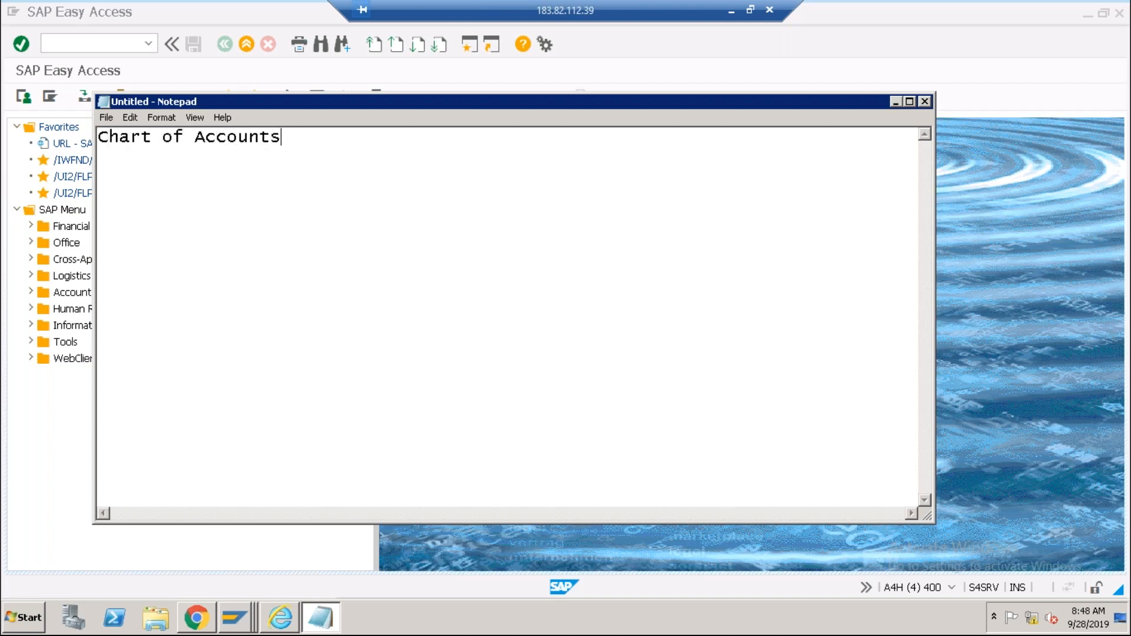
{"action": "key", "text": "Return"}
{"action": "key", "text": "Return"}
{"action": "double_click", "coordinate": [413, 105]}
{"action": "left_click", "coordinate": [183, 47]}
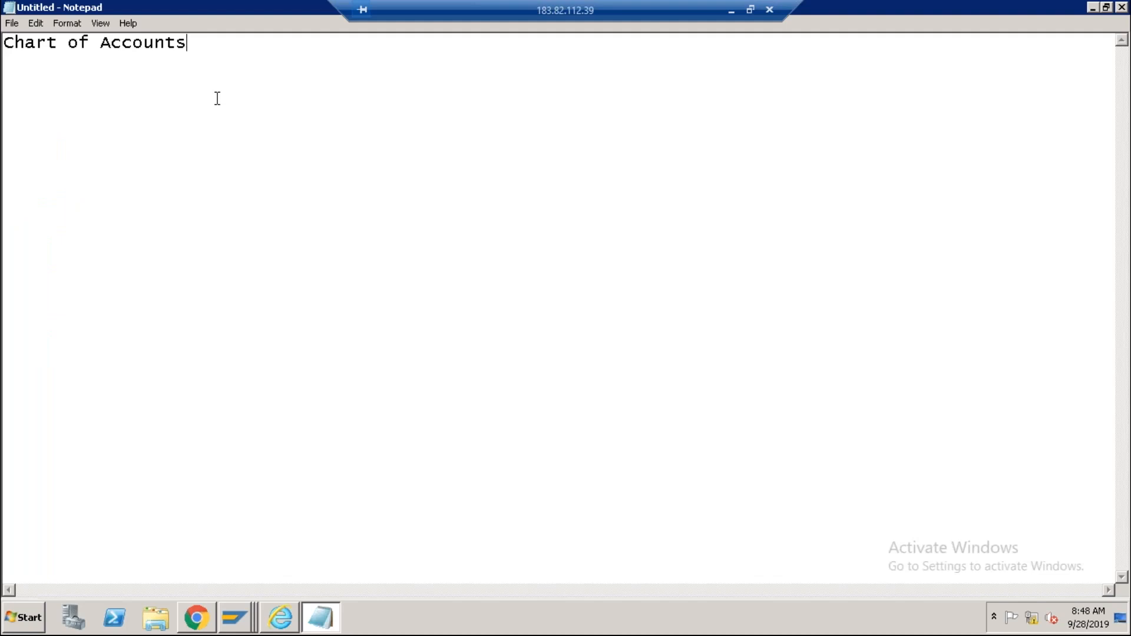
{"action": "key", "text": "Return"}
{"action": "key", "text": "Return"}
Type 'list of GL Account' under the Chart of Accounts heading.
{"action": "type", "text": "list of GL Account"}
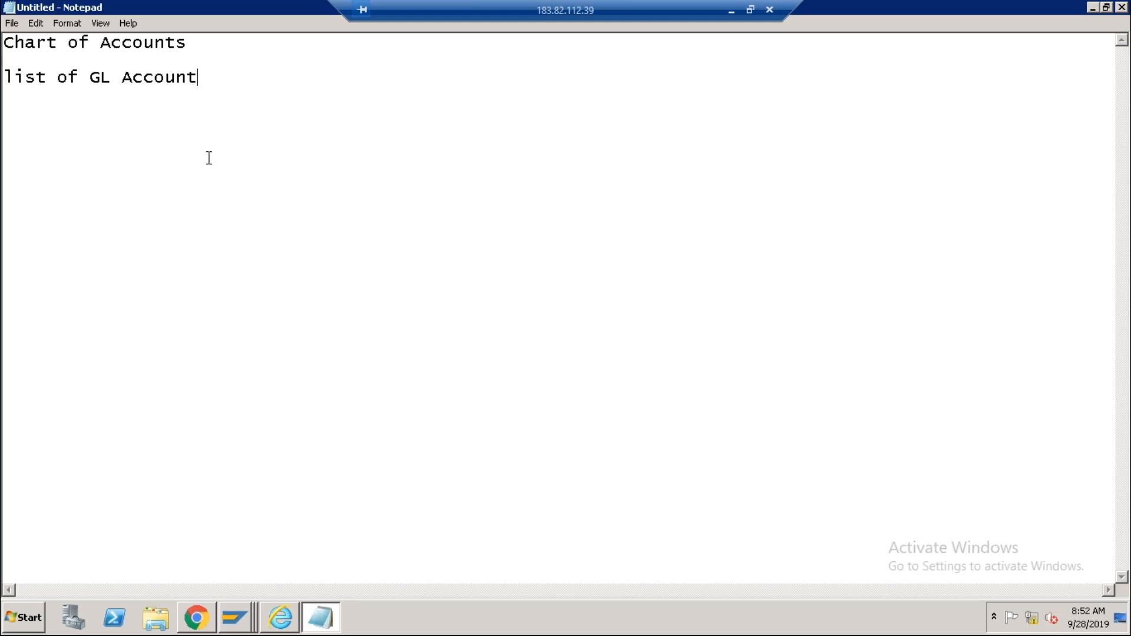
List items 1 Cash, 2 ICICI bank account, 3 HDFC bank account, and 4 'Sales - Opearting'.
{"action": "key", "text": "Return"}
{"action": "key", "text": "Return"}
{"action": "type", "text": "1."}
{"action": "type", "text": "Cash"}
{"action": "key", "text": "Return"}
{"action": "type", "text": "2. ICIC"}
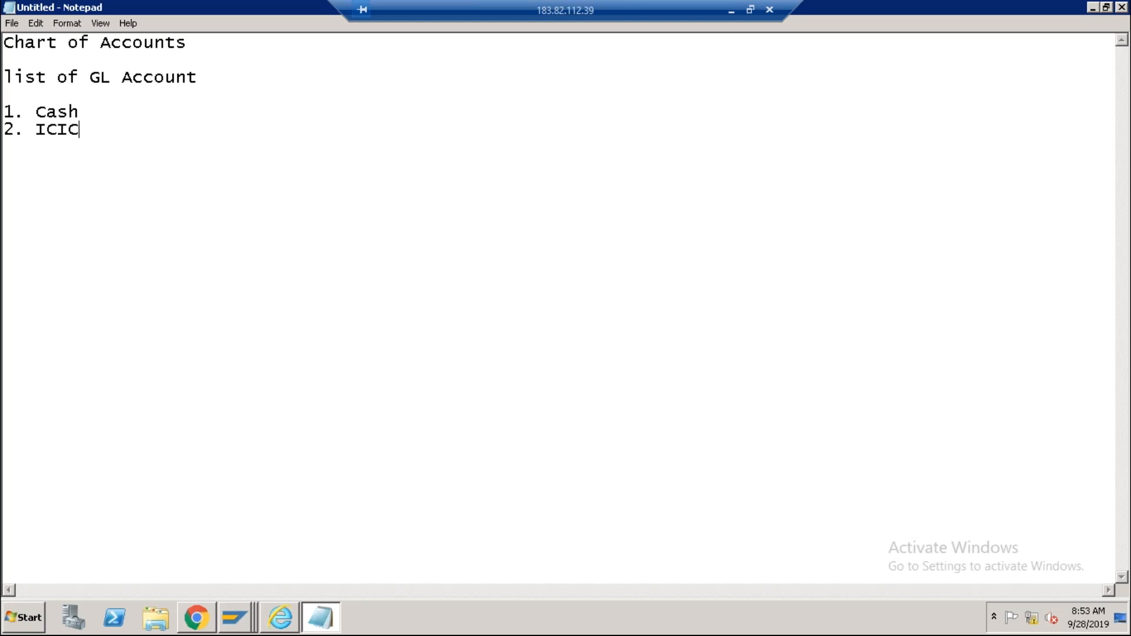
{"action": "type", "text": "I bank Account 101"}
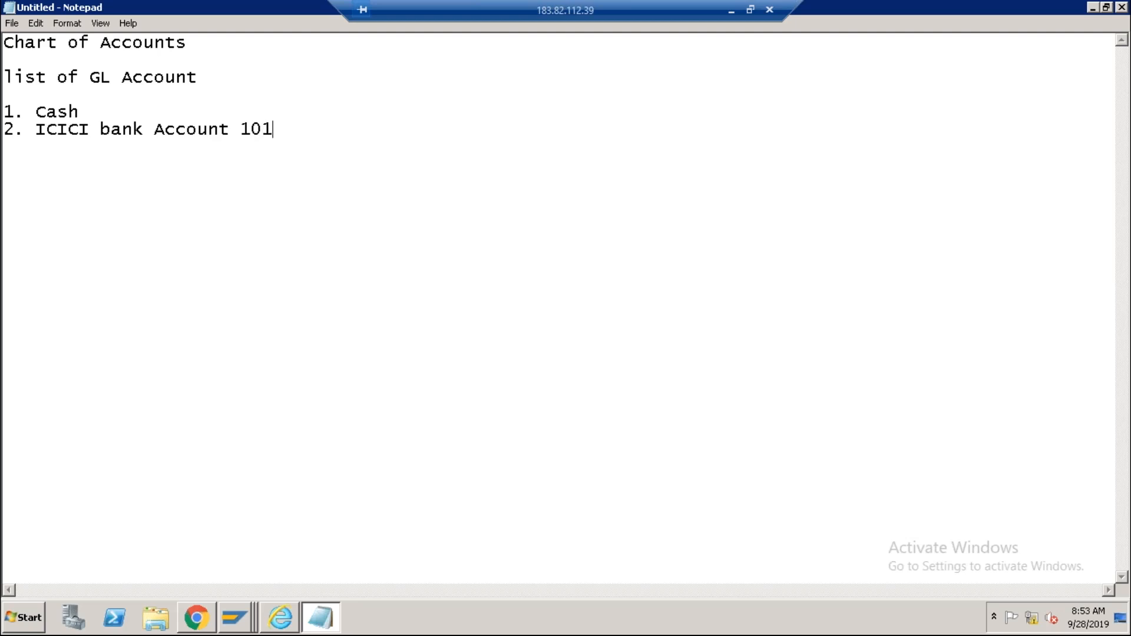
{"action": "key", "text": "Return"}
{"action": "type", "text": "3. HDFC ban Acc"}
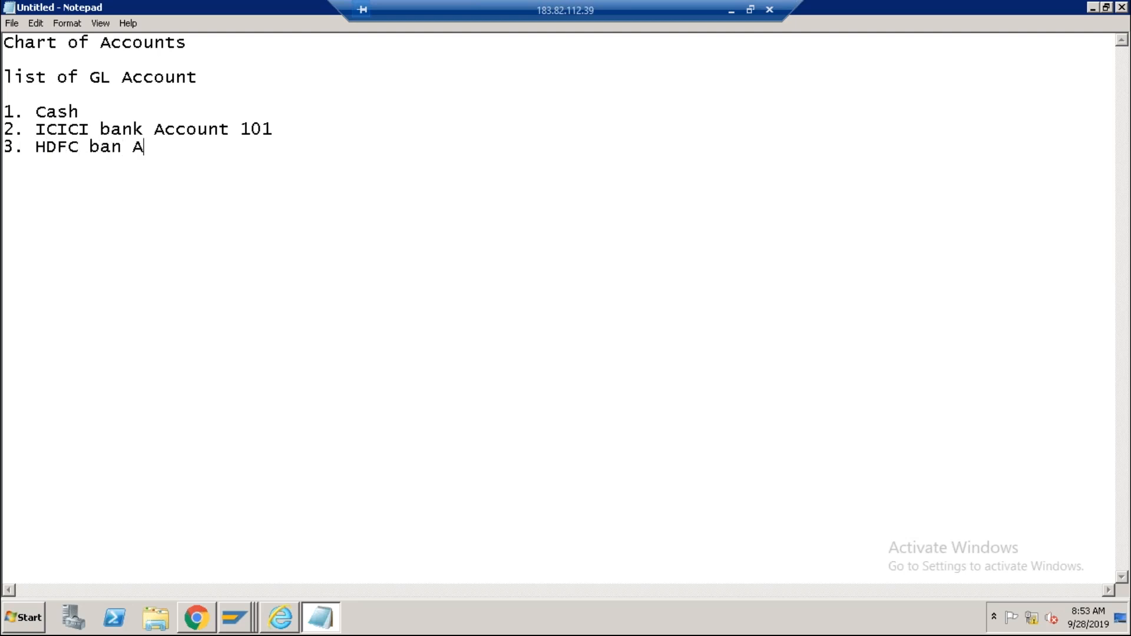
{"action": "type", "text": " XXXX"}
{"action": "key", "text": "Return"}
{"action": "type", "text": "4."}
{"action": "type", "text": " Sales"}
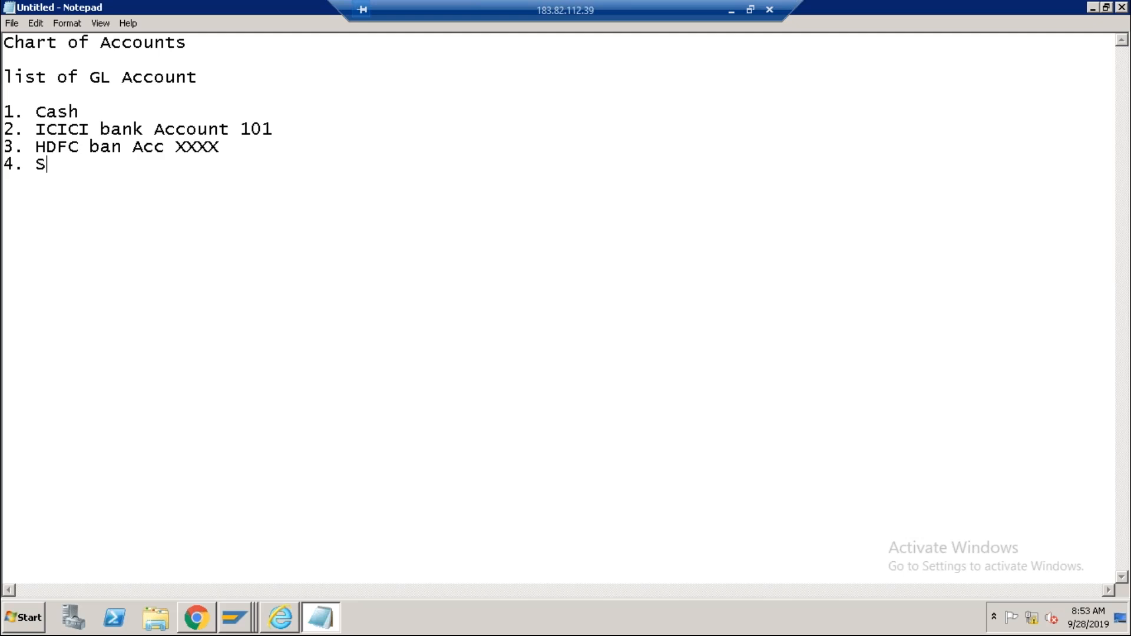
{"action": "type", "text": " - Opea"}
{"action": "type", "text": "rting"}
Correct item 4 to 'Sales - from goods' and add Sales services and Sundry Creditors Domestic, Foreign.
{"action": "key", "text": "BackSpace"}
{"action": "key", "text": "BackSpace"}
{"action": "key", "text": "BackSpace"}
{"action": "key", "text": "BackSpace"}
{"action": "key", "text": "BackSpace"}
{"action": "key", "text": "BackSpace"}
{"action": "key", "text": "BackSpace"}
{"action": "key", "text": "BackSpace"}
{"action": "key", "text": "BackSpace"}
{"action": "type", "text": "from goods"}
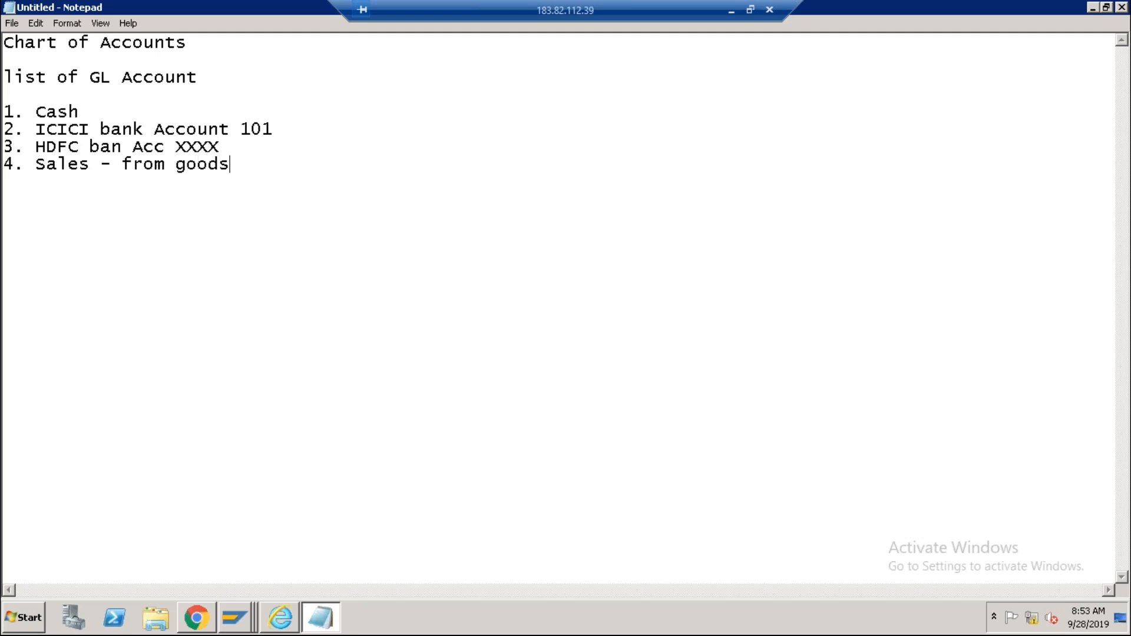
{"action": "key", "text": "Return"}
{"action": "type", "text": "5. Sales - from services"}
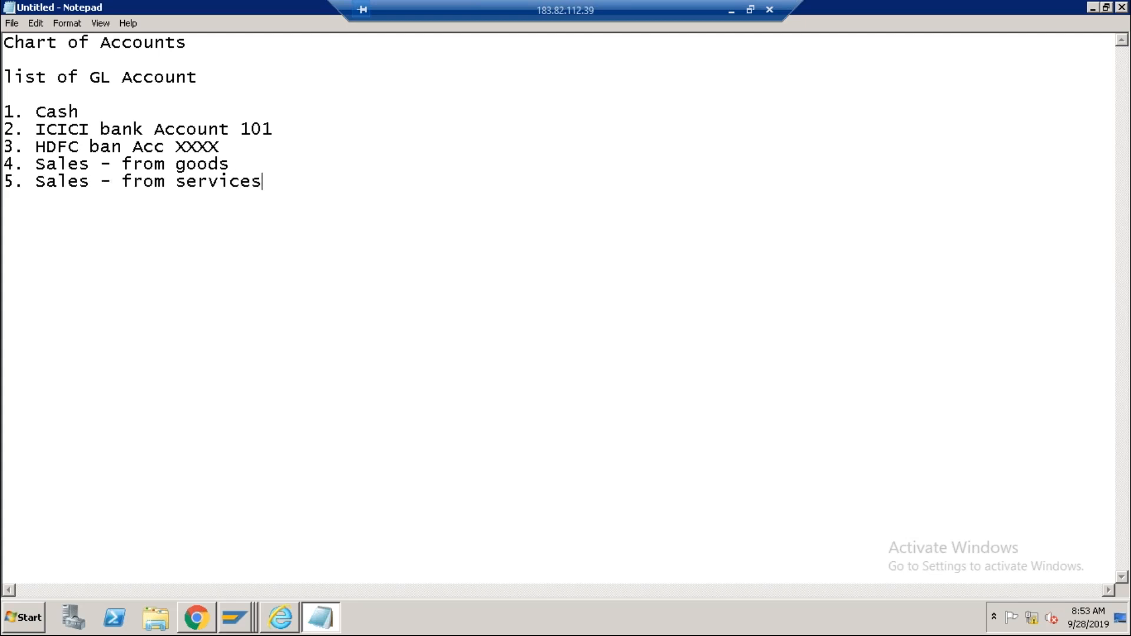
{"action": "key", "text": "Return"}
{"action": "type", "text": "6. Sundry Credito"}
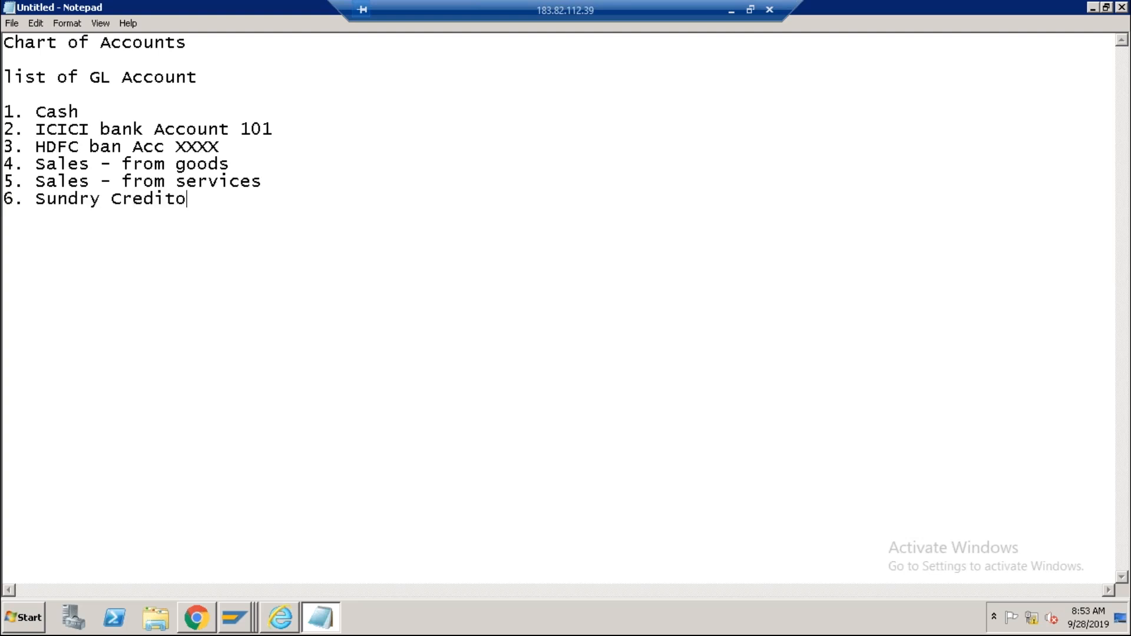
{"action": "type", "text": "rs- Domestic"}
{"action": "key", "text": "Return"}
{"action": "type", "text": "7. S"}
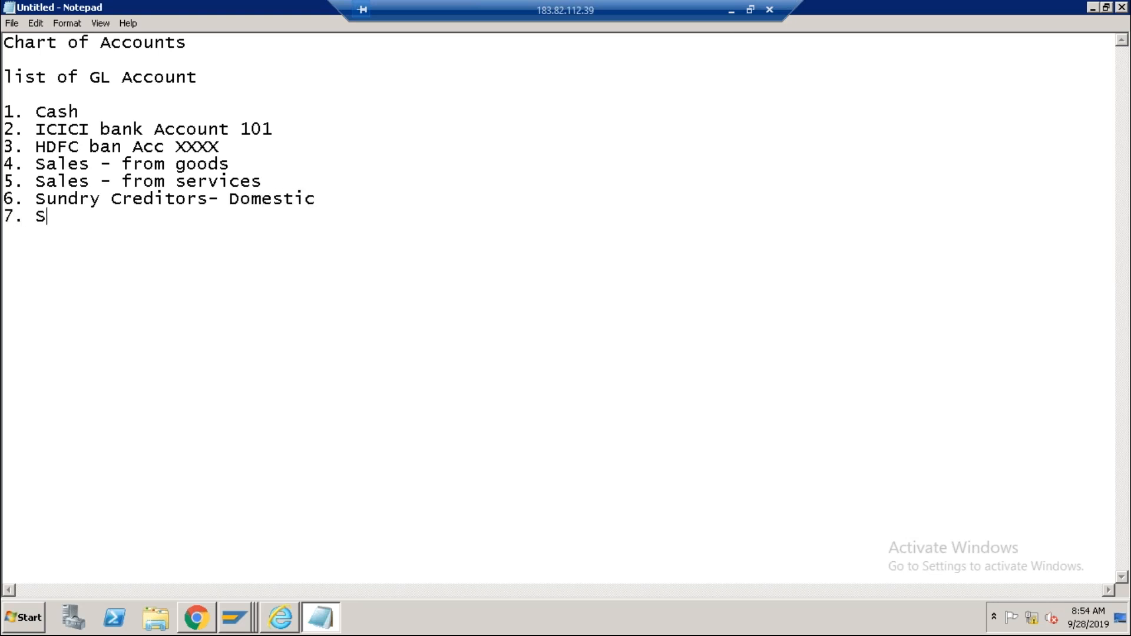
{"action": "type", "text": "undry Cred"}
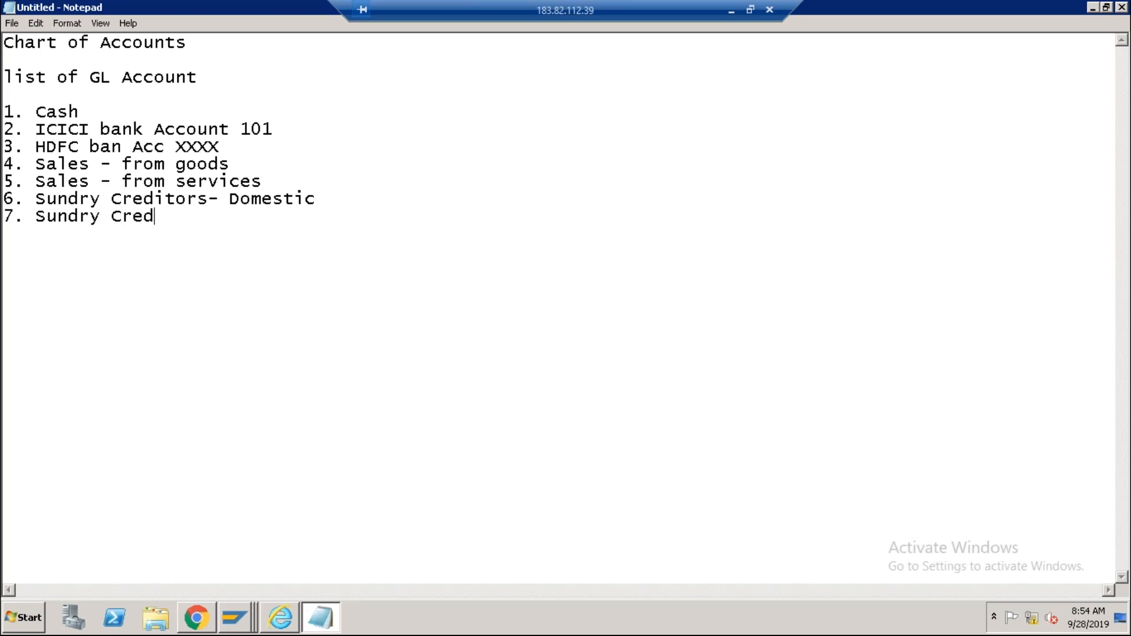
{"action": "type", "text": "itors - Foreign"}
{"action": "key", "text": "Return"}
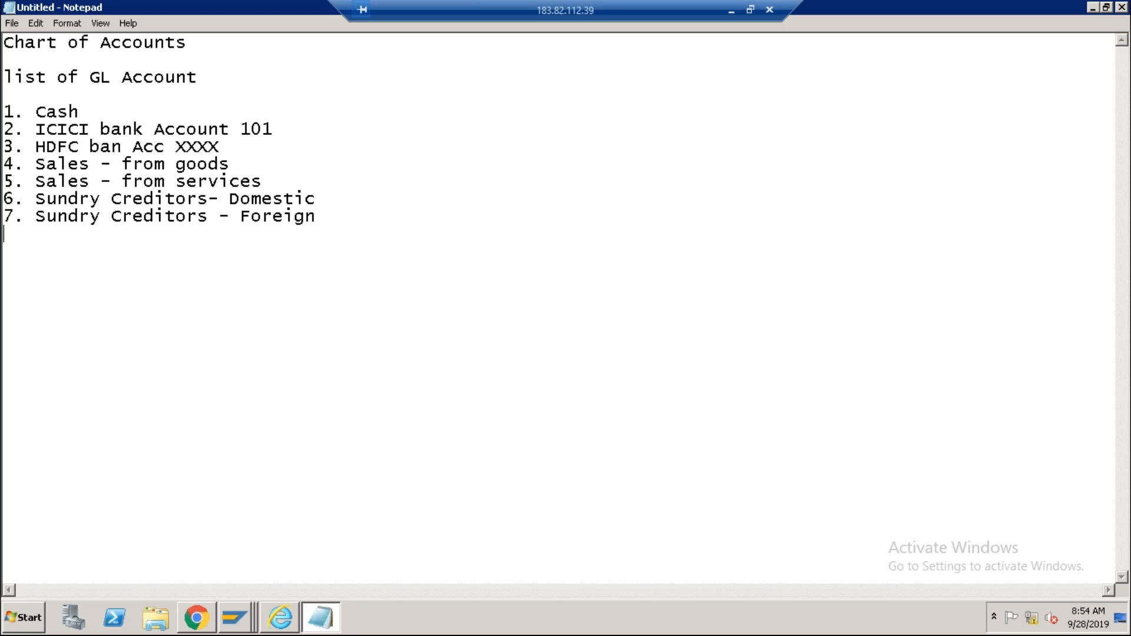
{"action": "type", "text": "8. Sundry"}
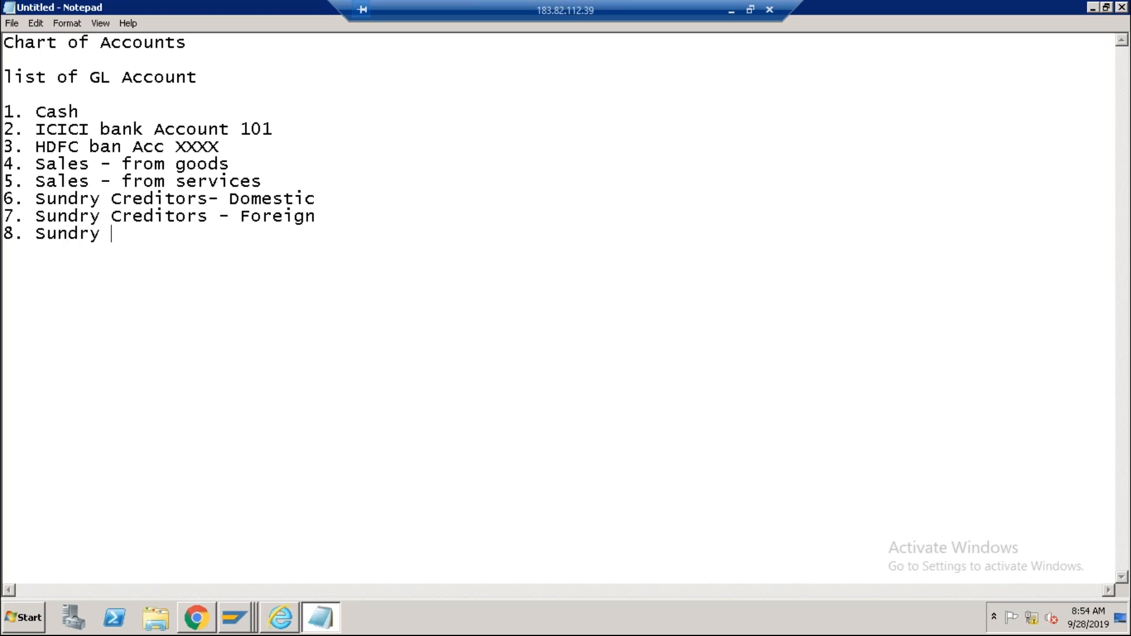
Insert a new numbered line '8.' after 'Sundry Creditors - Foreign'.
{"action": "left_click_drag", "start_coordinate": [322, 218], "coordinate": [7, 216]}
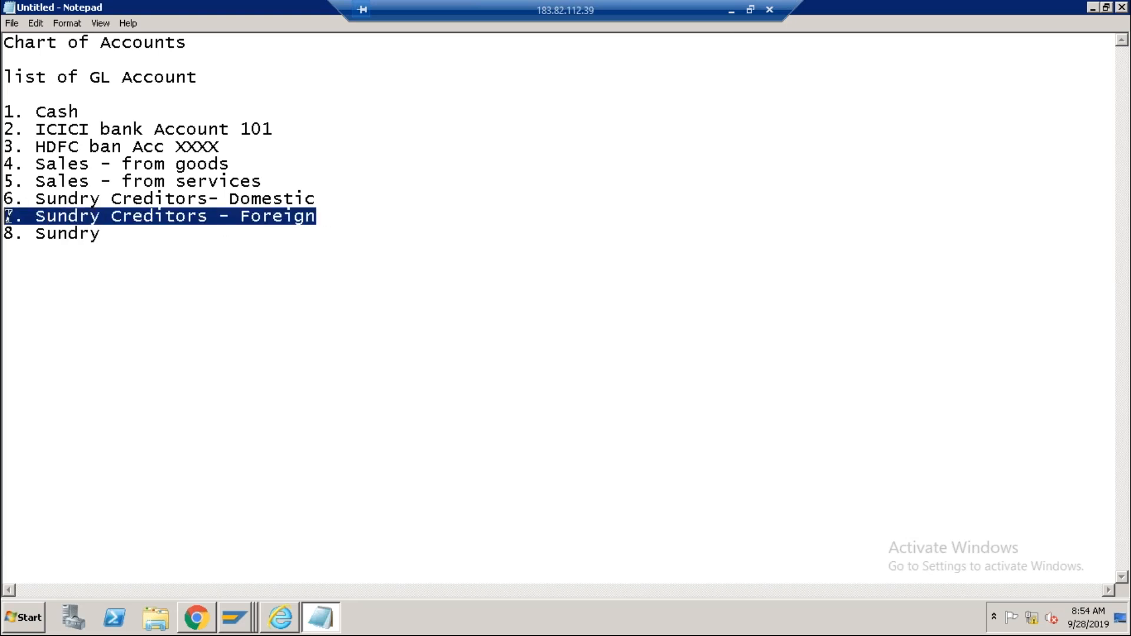
{"action": "left_click", "coordinate": [7, 216]}
{"action": "left_click", "coordinate": [319, 220]}
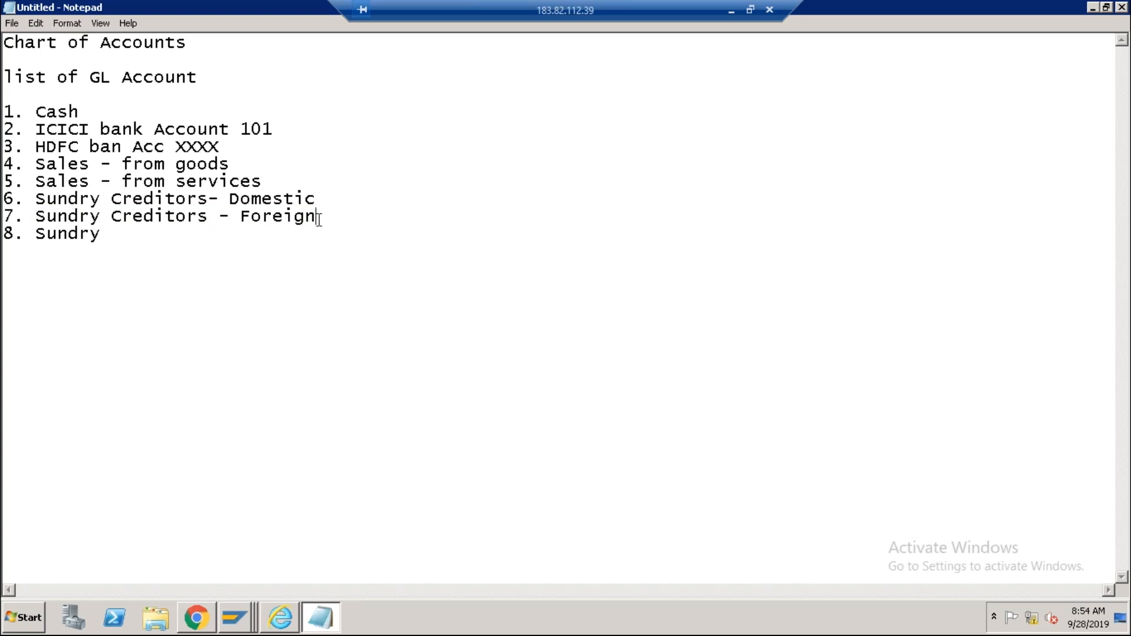
{"action": "key", "text": "Return"}
{"action": "type", "text": "0"}
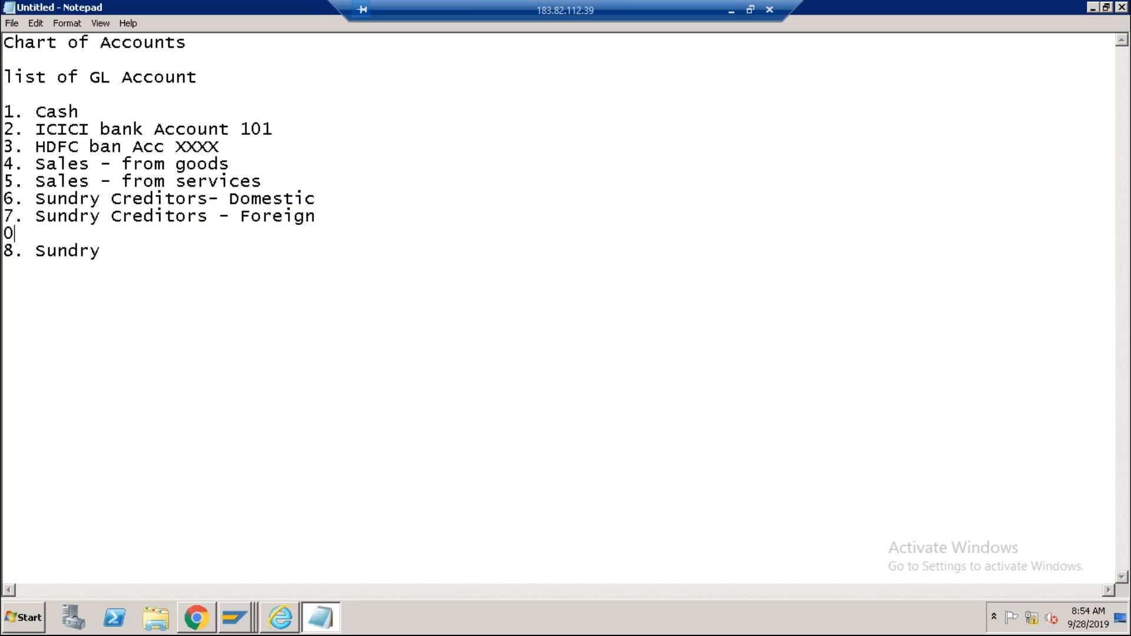
{"action": "key", "text": "BackSpace"}
{"action": "type", "text": "0"}
{"action": "key", "text": "BackSpace"}
{"action": "type", "text": "8."}
Paste the Foreign line there as 'Sundry Creditors - Internal' and complete the last item as 'Sundry Debtor'.
{"action": "left_click_drag", "start_coordinate": [36, 216], "coordinate": [324, 218]}
{"action": "key", "text": "ctrl+c"}
{"action": "left_click", "coordinate": [88, 235]}
{"action": "key", "text": "ctrl+v"}
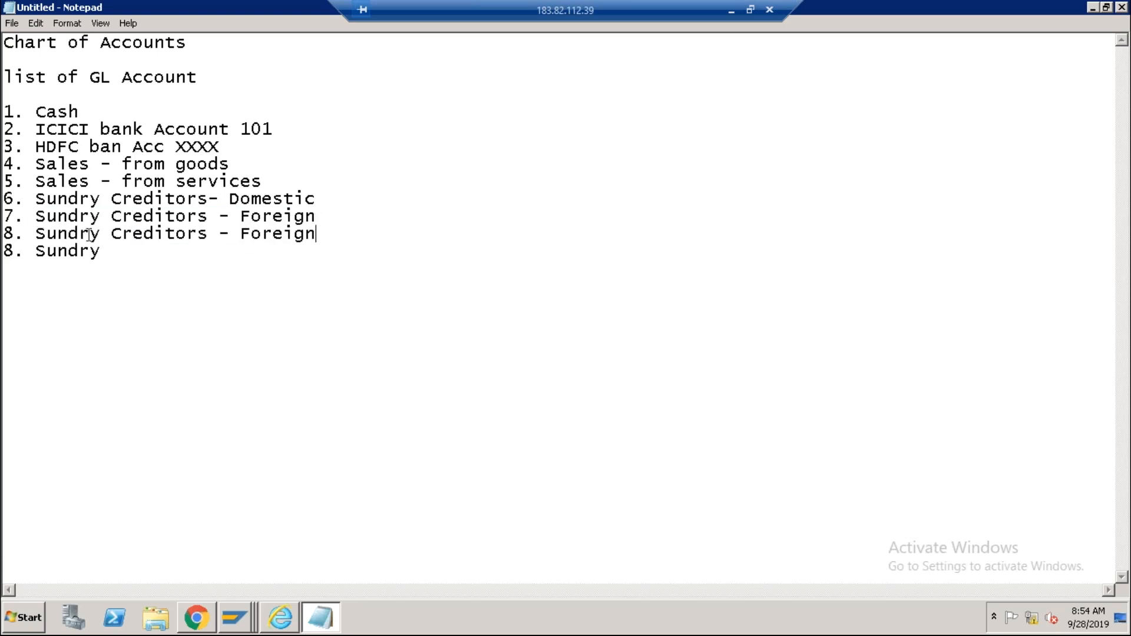
{"action": "left_click_drag", "start_coordinate": [239, 234], "coordinate": [322, 234]}
{"action": "type", "text": "Internal"}
{"action": "left_click", "coordinate": [126, 256]}
{"action": "type", "text": "Debtor"}
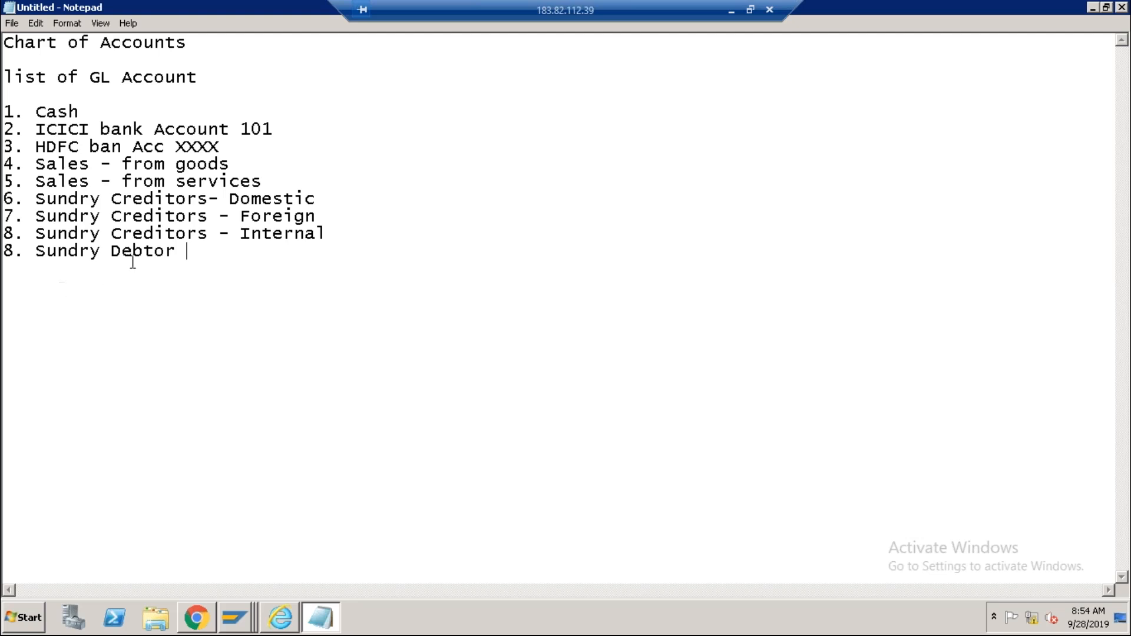
Copy 'Sundry Debtor' into new lines 9 and 10 of the Notepad list.
{"action": "left_click_drag", "start_coordinate": [177, 251], "coordinate": [39, 255]}
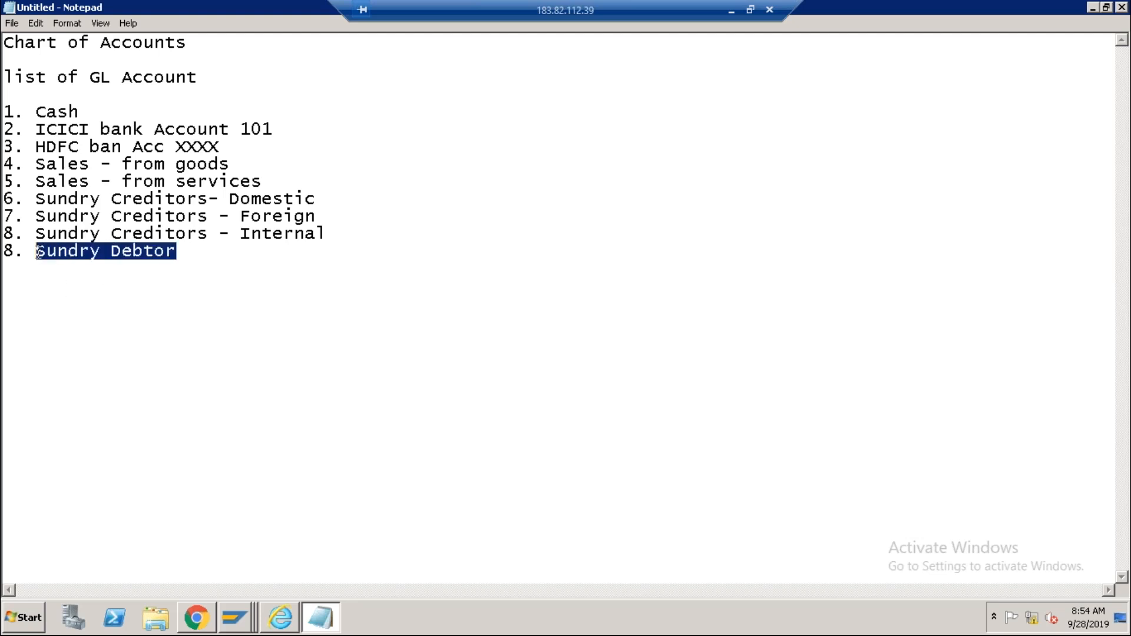
{"action": "left_click", "coordinate": [182, 254]}
{"action": "key", "text": "Return"}
{"action": "type", "text": "9."}
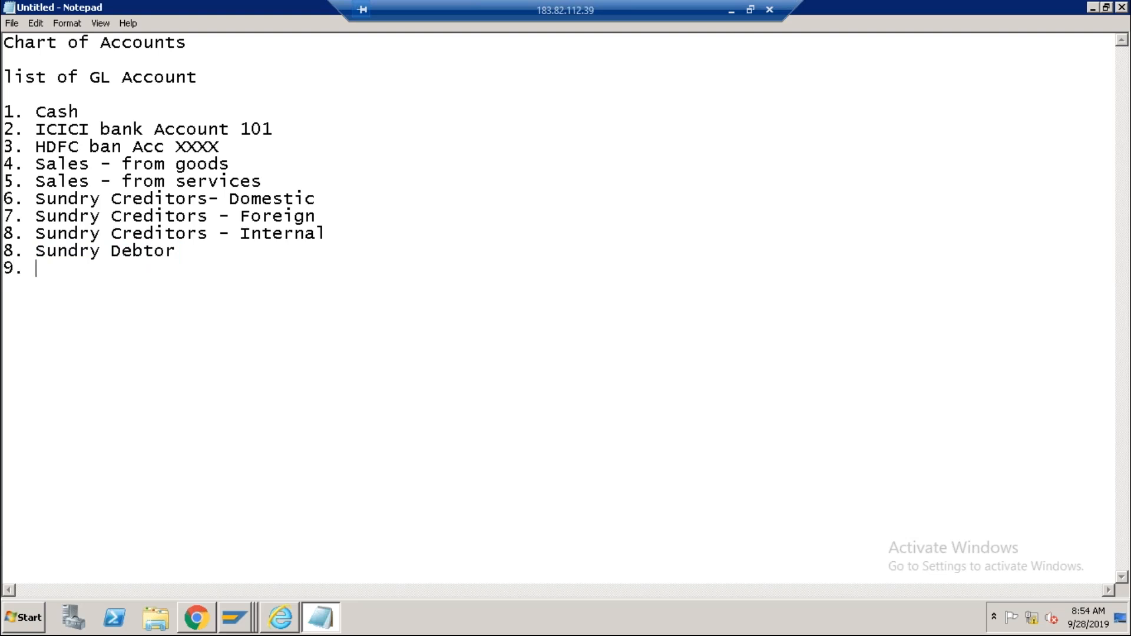
{"action": "key", "text": "ctrl+v"}
{"action": "key", "text": "Return"}
{"action": "type", "text": "10."}
{"action": "key", "text": "ctrl+v"}
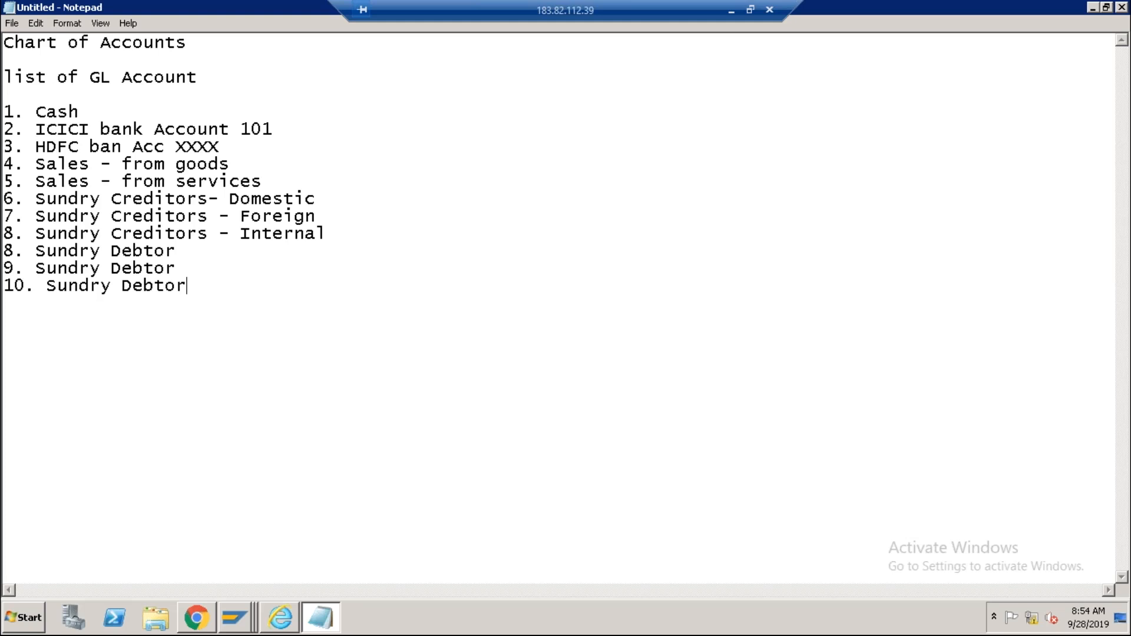
Mark the three Sundry Debtor entries '- D', '- F', '- i' and add '11. Discounts Given'.
{"action": "left_click", "coordinate": [206, 252]}
{"action": "type", "text": "- D"}
{"action": "left_click", "coordinate": [188, 262]}
{"action": "type", "text": "-"}
{"action": "type", "text": "F"}
{"action": "left_click", "coordinate": [193, 287]}
{"action": "type", "text": "- i"}
{"action": "key", "text": "Return"}
{"action": "type", "text": "11. Discoun"}
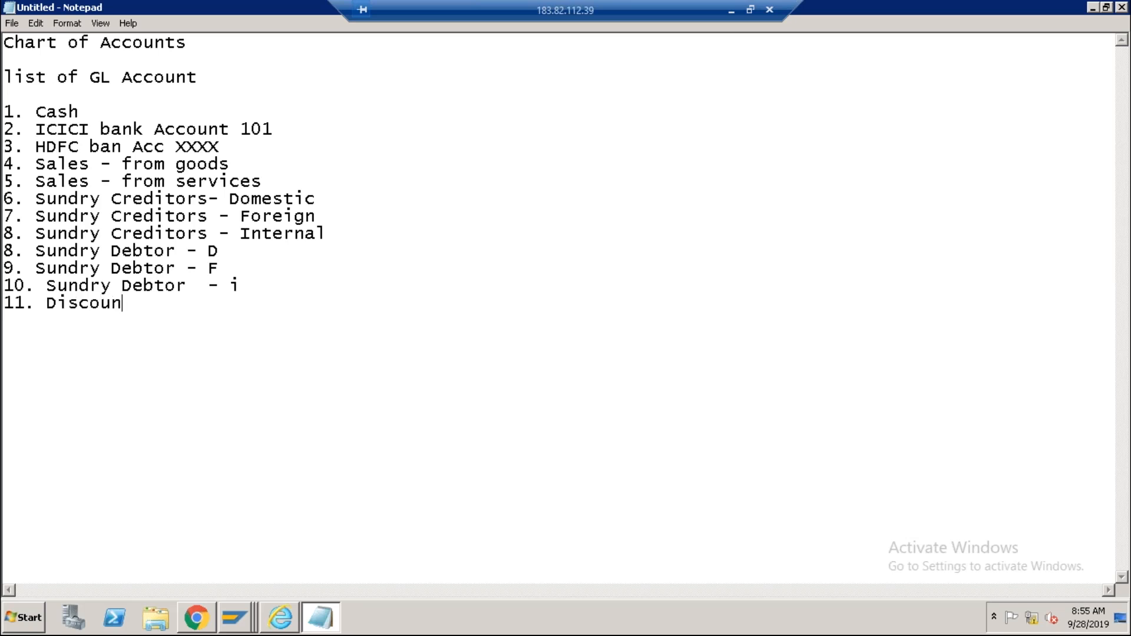
{"action": "type", "text": "ts Given"}
Add items 12–16: Discount Received, Purchases, Outstanding Exp, Admin exp and salaries.
{"action": "key", "text": "Return"}
{"action": "type", "text": "12. "}
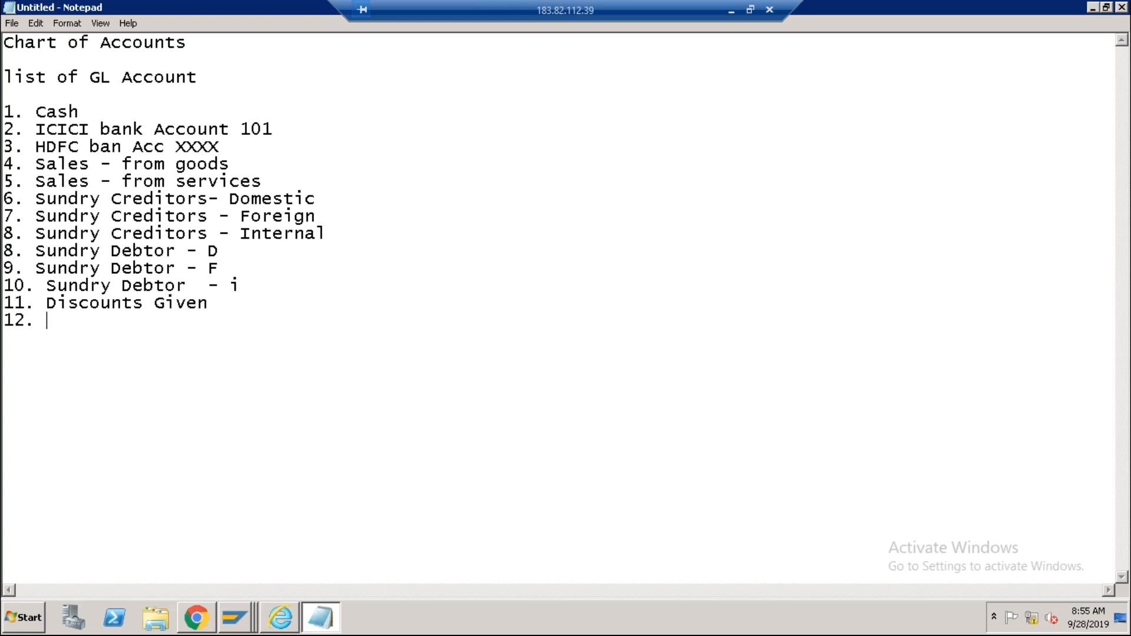
{"action": "type", "text": "Discount Received"}
{"action": "key", "text": "Return"}
{"action": "type", "text": "13. Purchas"}
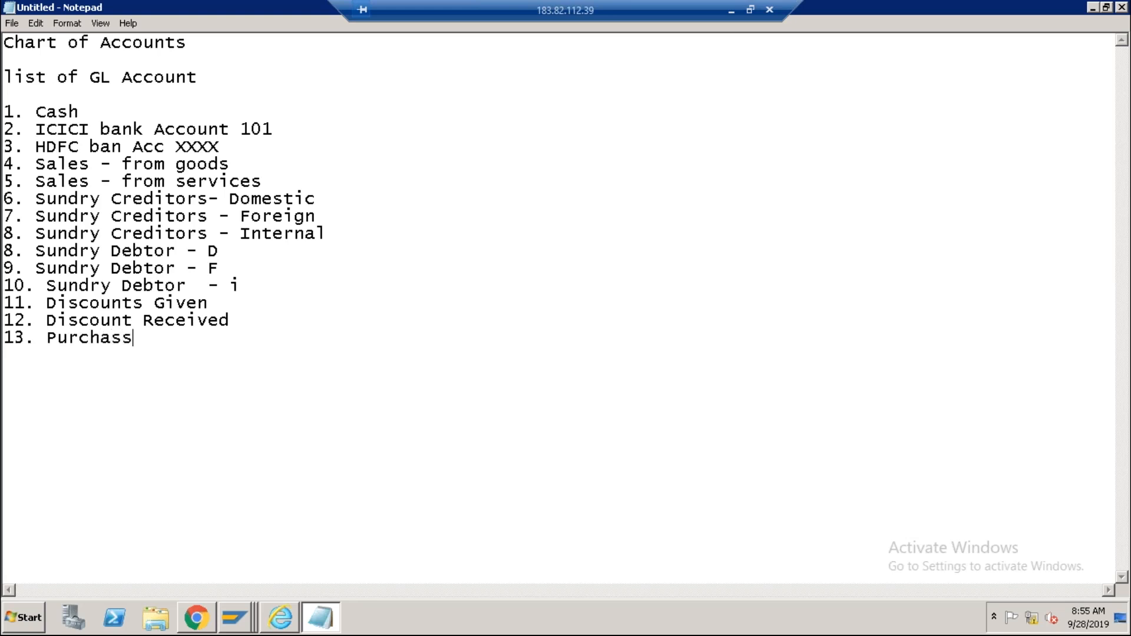
{"action": "type", "text": "es"}
{"action": "key", "text": "Return"}
{"action": "type", "text": "14. Outstanding Exp"}
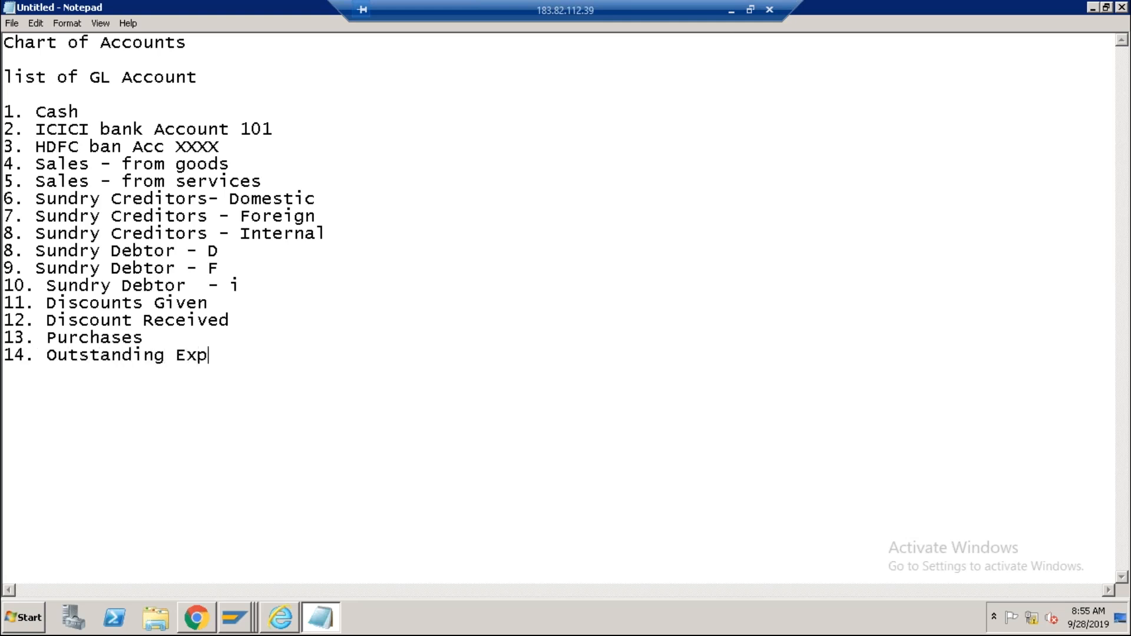
{"action": "key", "text": "Return"}
{"action": "type", "text": "15. Admin"}
{"action": "key", "text": "Return"}
{"action": "key", "text": "BackSpace"}
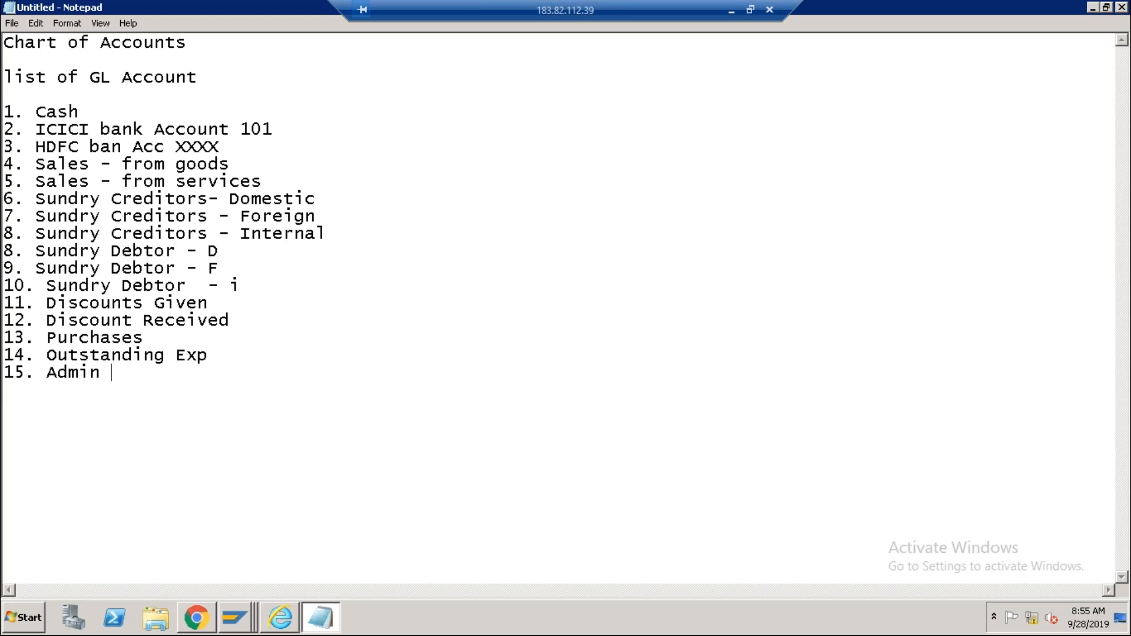
{"action": "type", "text": "exp"}
{"action": "key", "text": "Return"}
{"action": "type", "text": "16. salaries"}
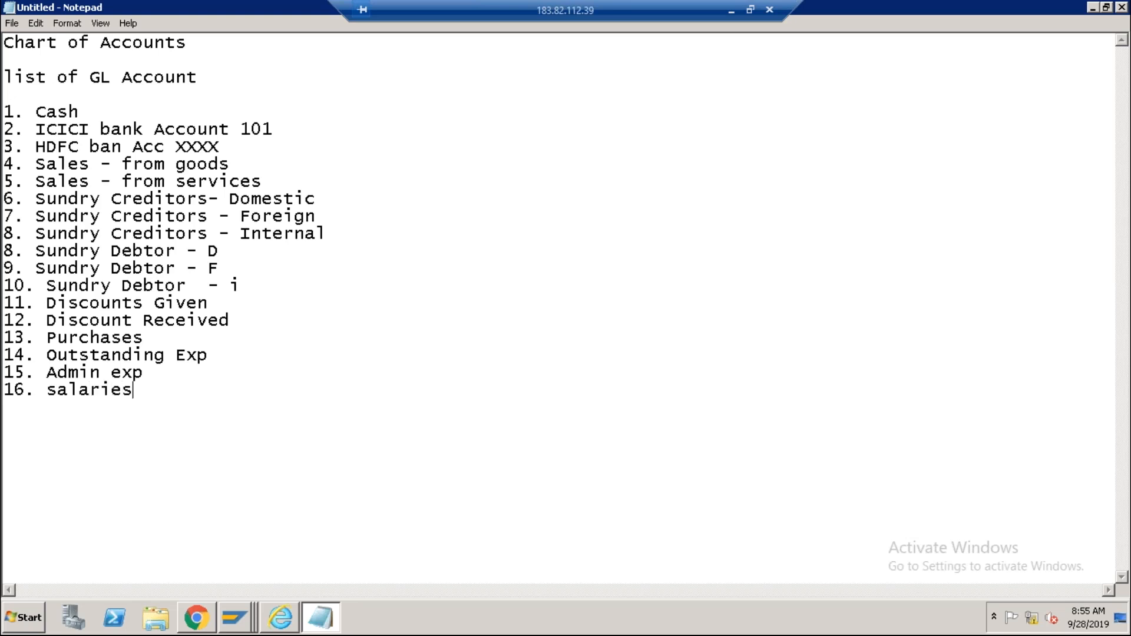
Add items 17–21: travel expe, marketing exp, assets- furniture, assets- buildings and depr.
{"action": "key", "text": "Return"}
{"action": "left_click", "coordinate": [208, 233]}
{"action": "left_click", "coordinate": [130, 392]}
{"action": "key", "text": "Return"}
{"action": "type", "text": "17. travel expe"}
{"action": "key", "text": "Return"}
{"action": "type", "text": "18. marketing exp"}
{"action": "key", "text": "Return"}
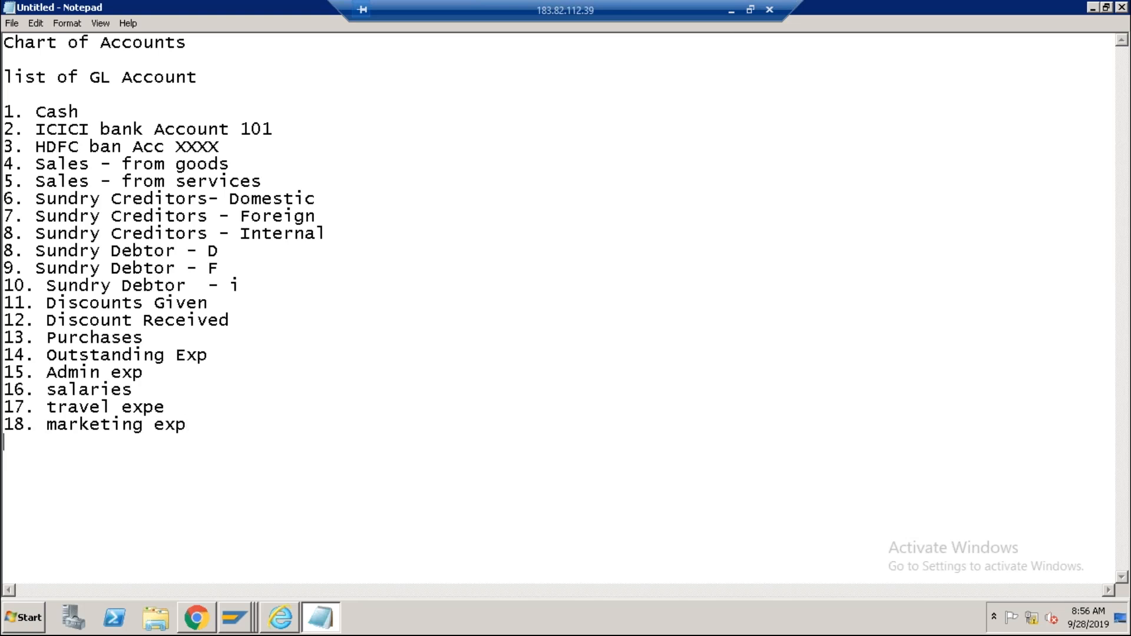
{"action": "type", "text": "19. assets- furn"}
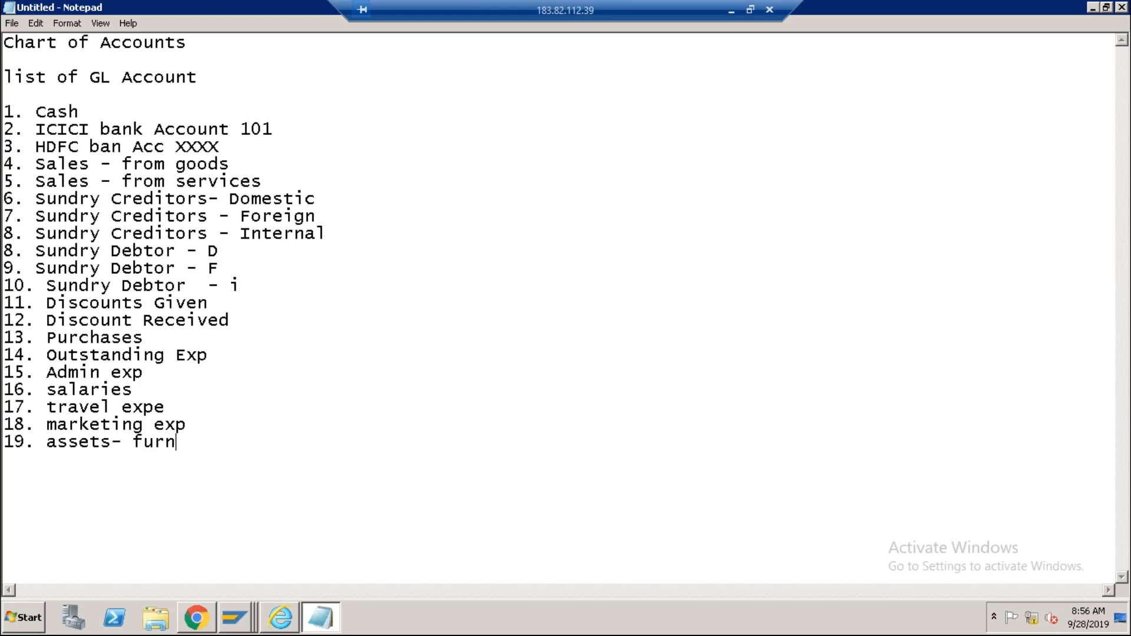
{"action": "type", "text": "iture"}
{"action": "key", "text": "Return"}
{"action": "type", "text": "20. assets"}
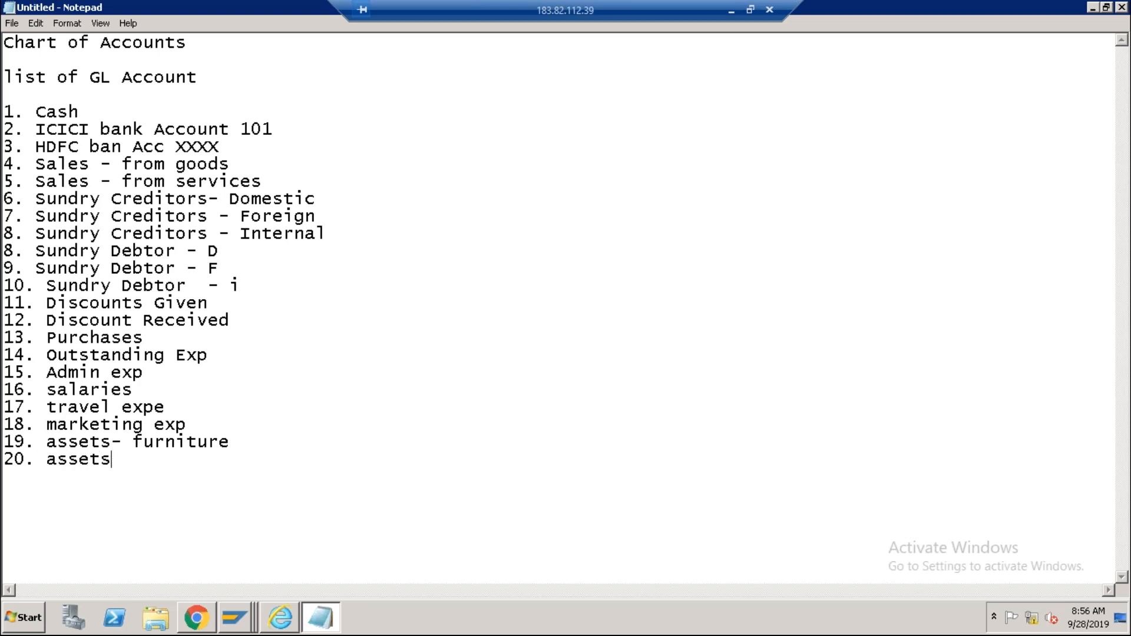
{"action": "type", "text": "- buildings"}
{"action": "key", "text": "Return"}
{"action": "type", "text": "21. depr"}
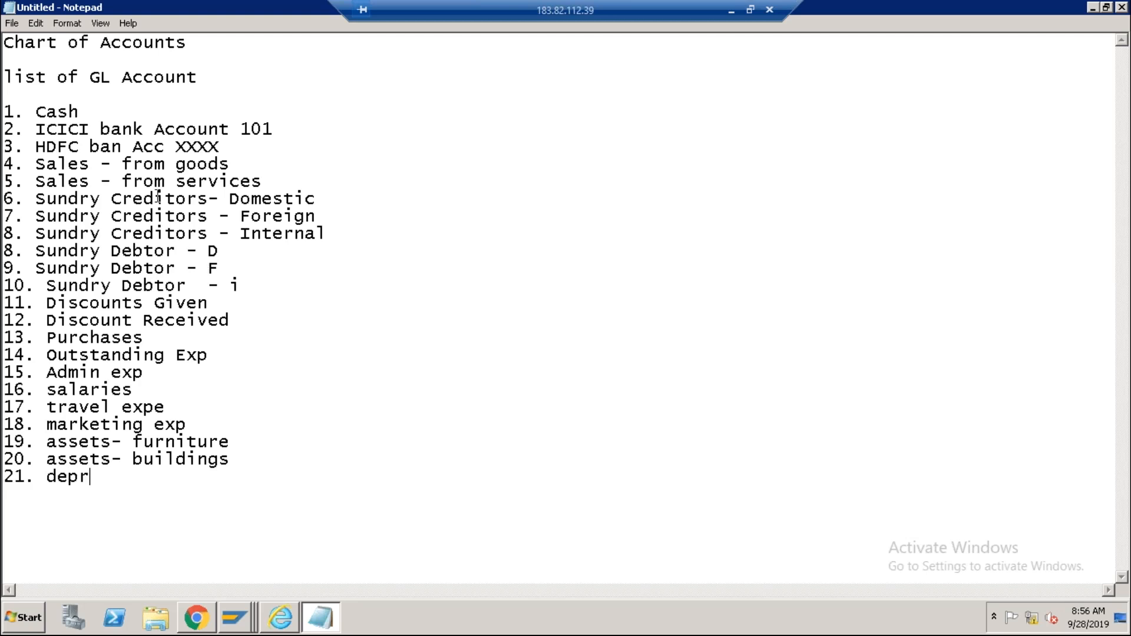
Insert blank lines after '21. depr' and place the caret on an empty line below.
{"action": "left_click", "coordinate": [94, 111]}
{"action": "left_click", "coordinate": [106, 475]}
{"action": "key", "text": "Return"}
{"action": "key", "text": "Return"}
{"action": "key", "text": "Return"}
{"action": "key", "text": "Return"}
{"action": "key", "text": "Return"}
{"action": "key", "text": "Return"}
{"action": "key", "text": "Return"}
{"action": "key", "text": "Return"}
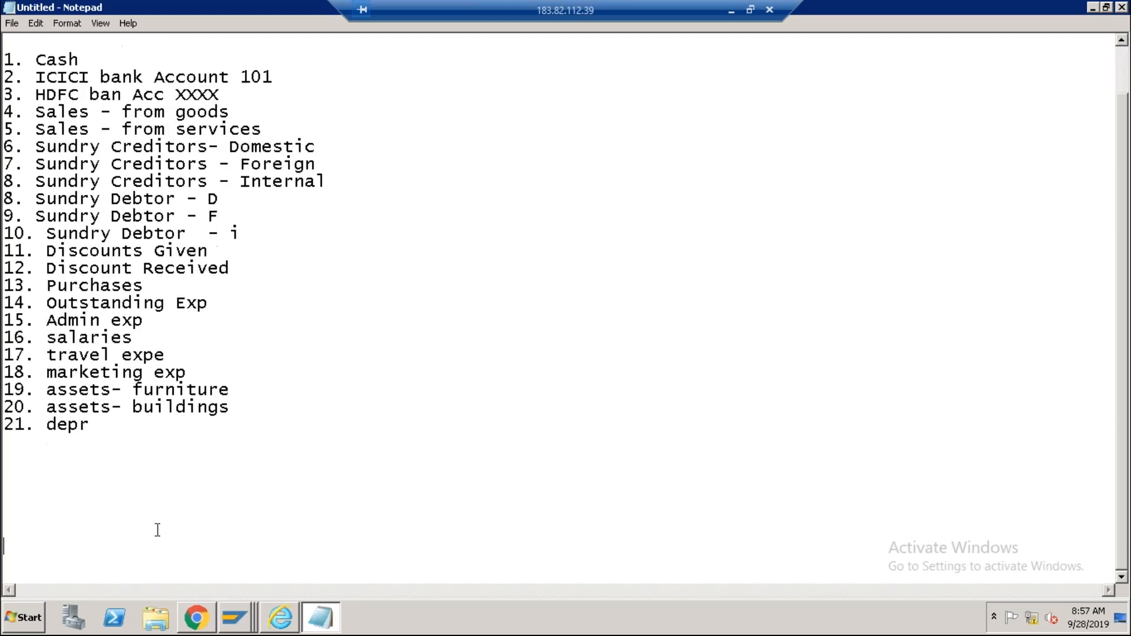
{"action": "left_click", "coordinate": [77, 490]}
{"action": "type", "text": "Balance Sheet"}
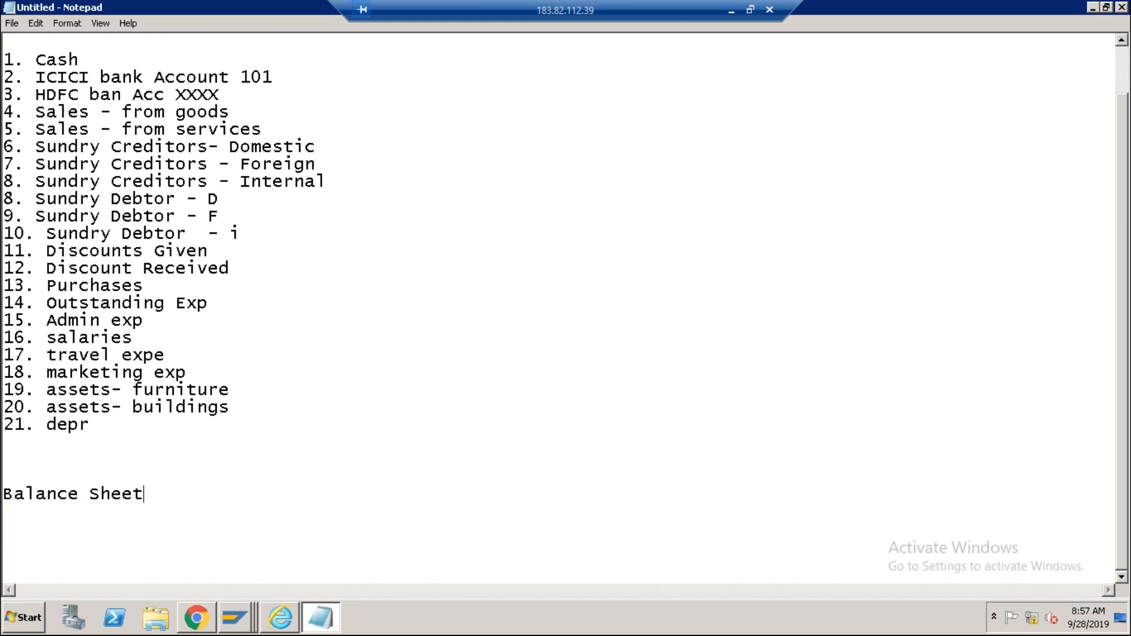
{"action": "key", "text": "Return"}
{"action": "key", "text": "Return"}
{"action": "left_click", "coordinate": [11, 495]}
{"action": "key", "text": "Left"}
{"action": "type", "text": "Profit "}
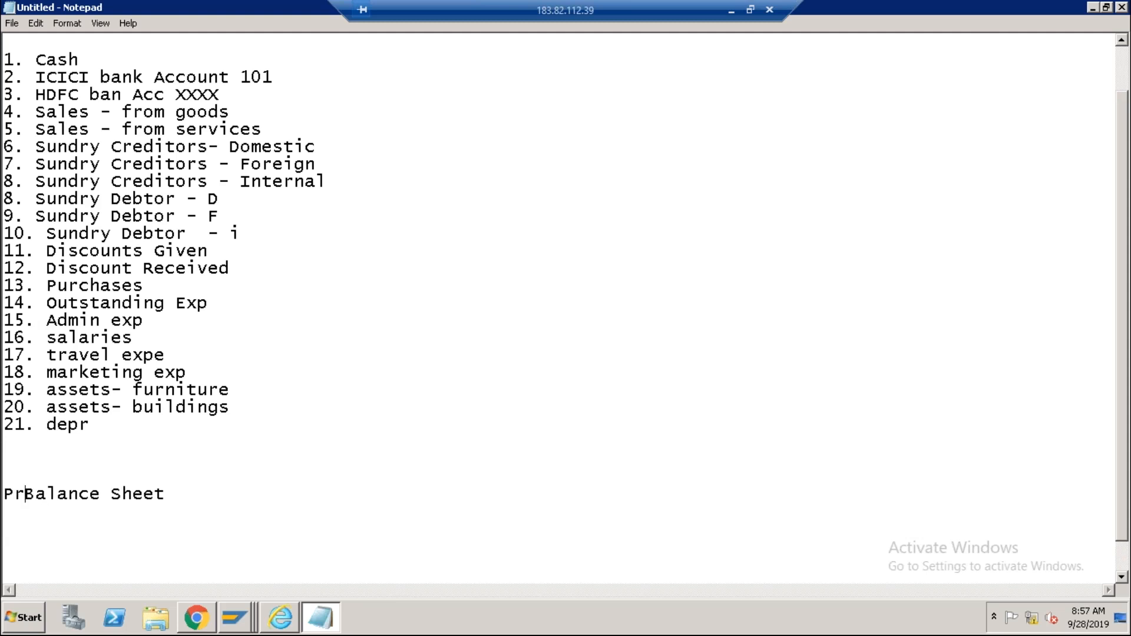
{"action": "type", "text": "& Loss"}
{"action": "key", "text": "Return"}
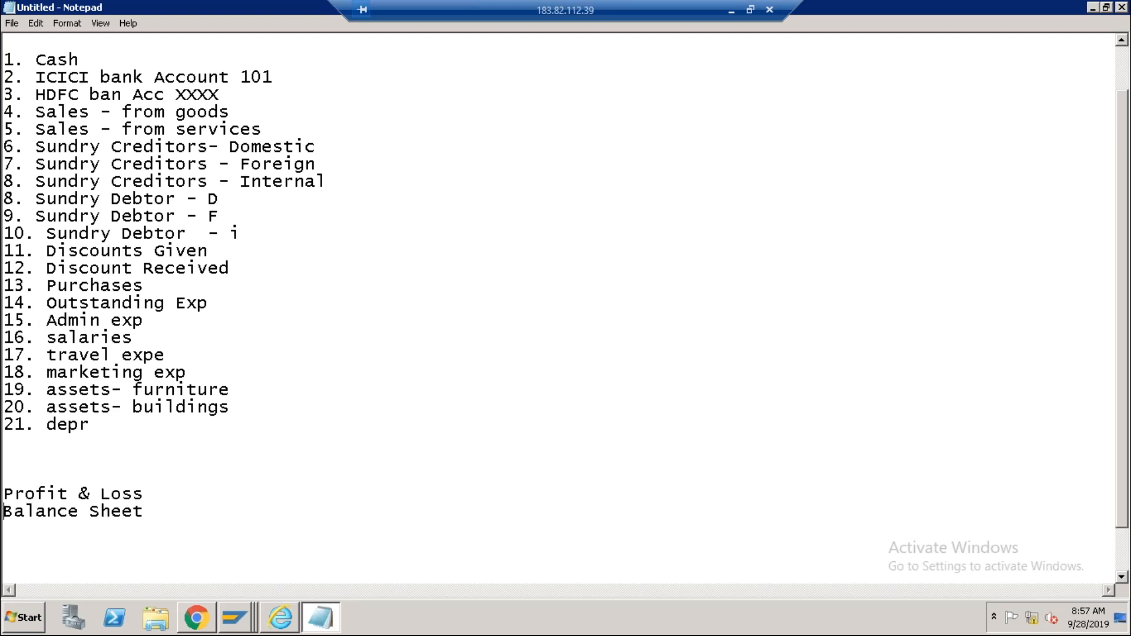
{"action": "key", "text": "Return"}
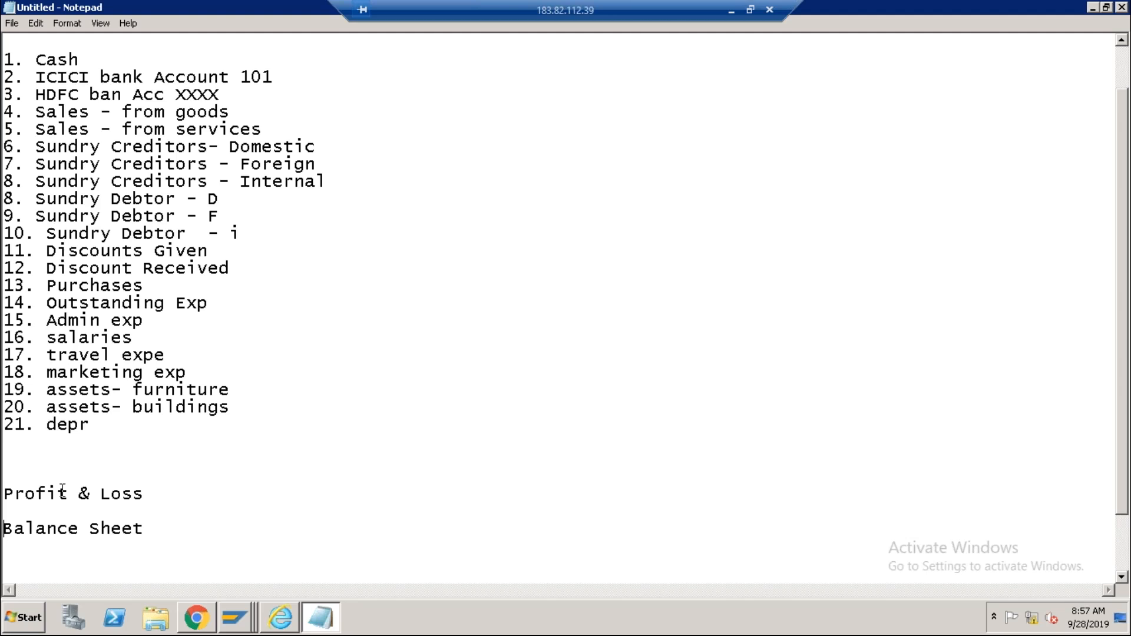
{"action": "type", "text": "Expenses"}
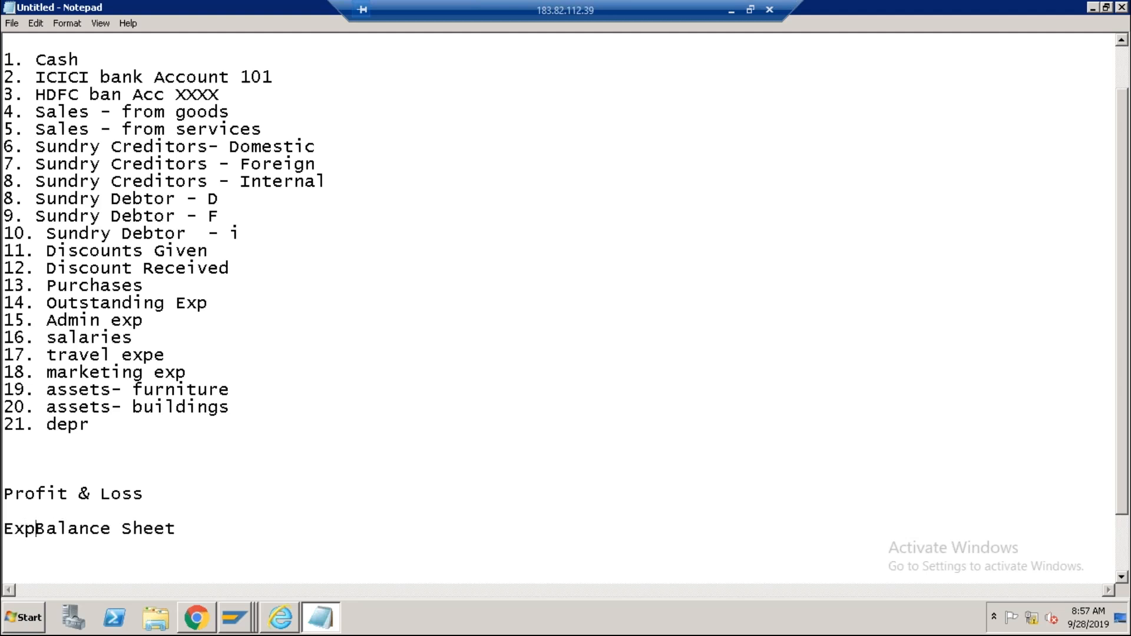
{"action": "key", "text": "Tab"}
{"action": "type", "text": "Incomes"}
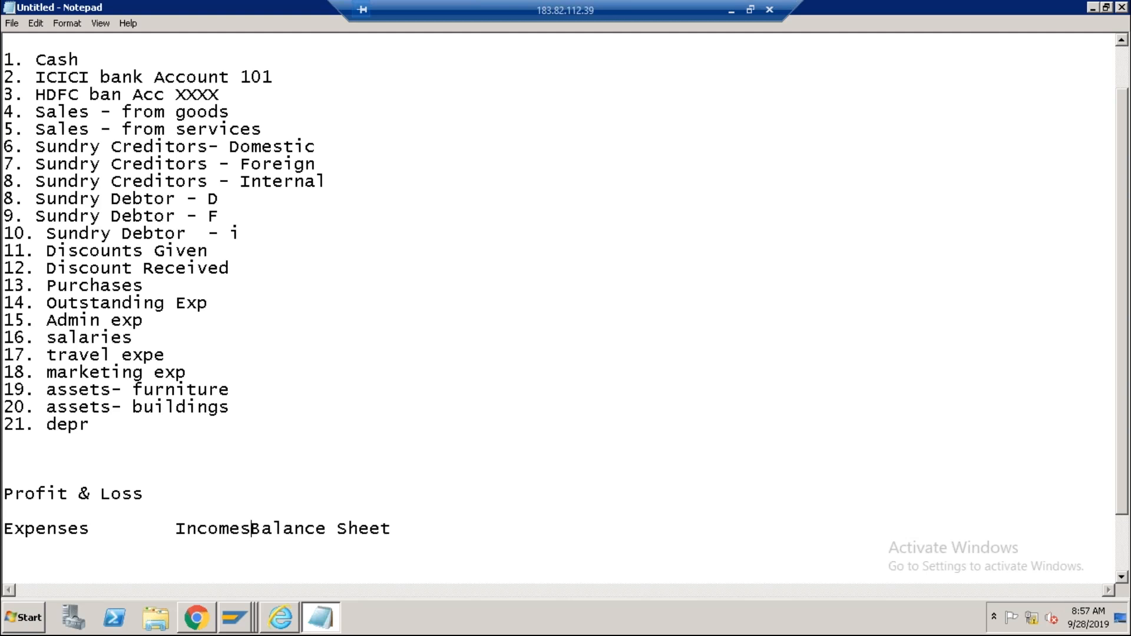
{"action": "key", "text": "Return"}
{"action": "key", "text": "Return"}
{"action": "key", "text": "Return"}
{"action": "key", "text": "Return"}
{"action": "key", "text": "Return"}
{"action": "key", "text": "Return"}
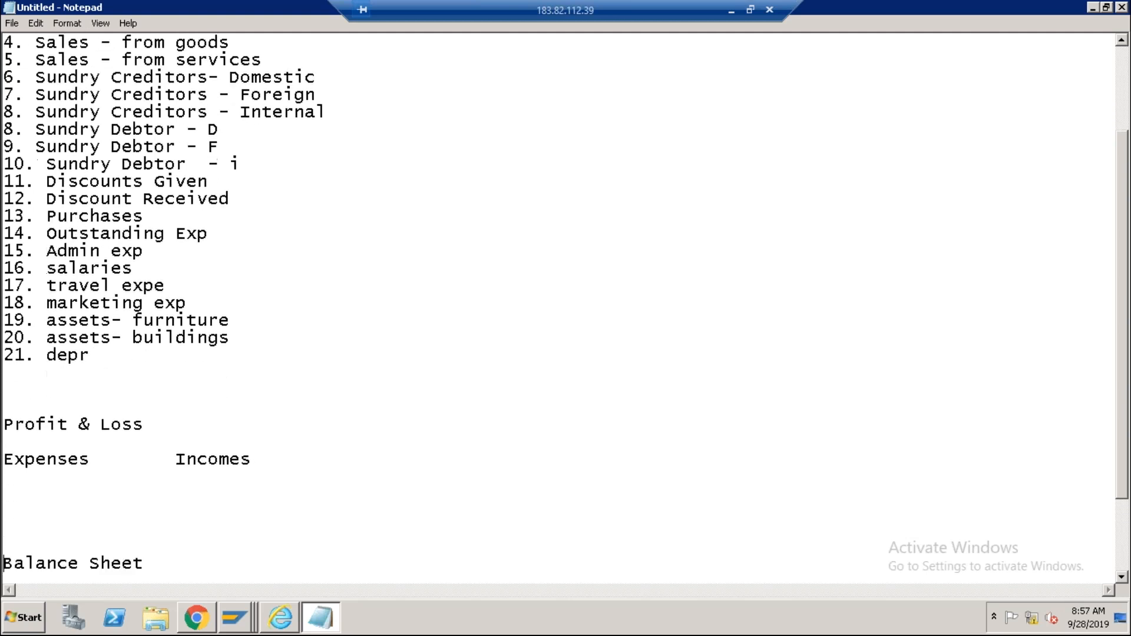
{"action": "scroll", "coordinate": [111, 460], "scroll_direction": "up", "scroll_amount": 3}
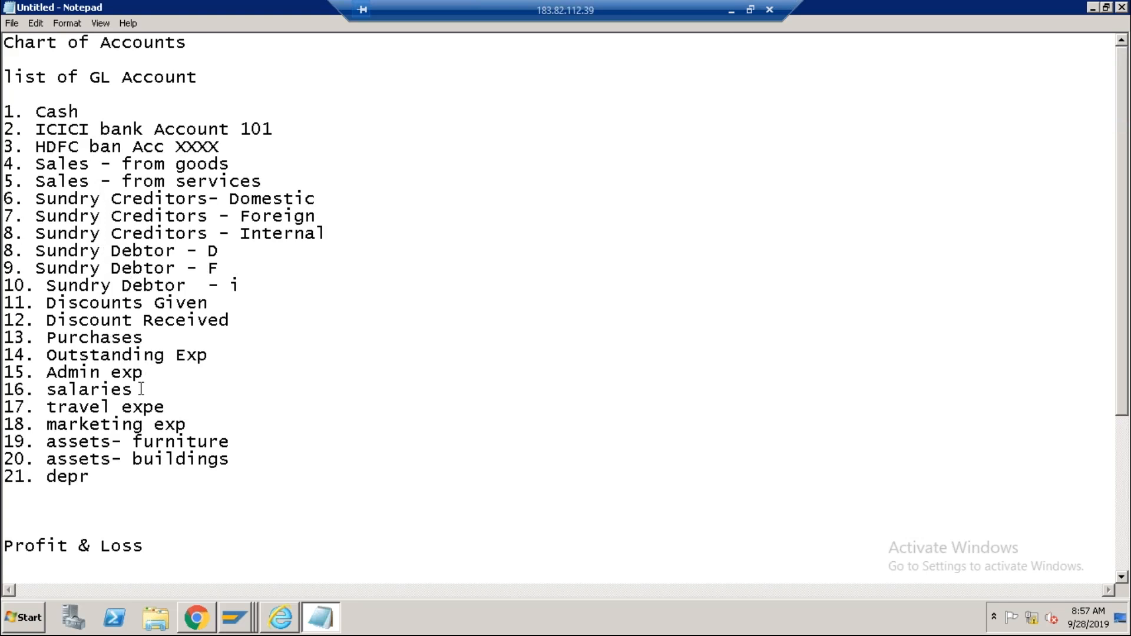
{"action": "scroll", "coordinate": [140, 388], "scroll_direction": "down", "scroll_amount": 1}
{"action": "scroll", "coordinate": [140, 389], "scroll_direction": "down", "scroll_amount": 2}
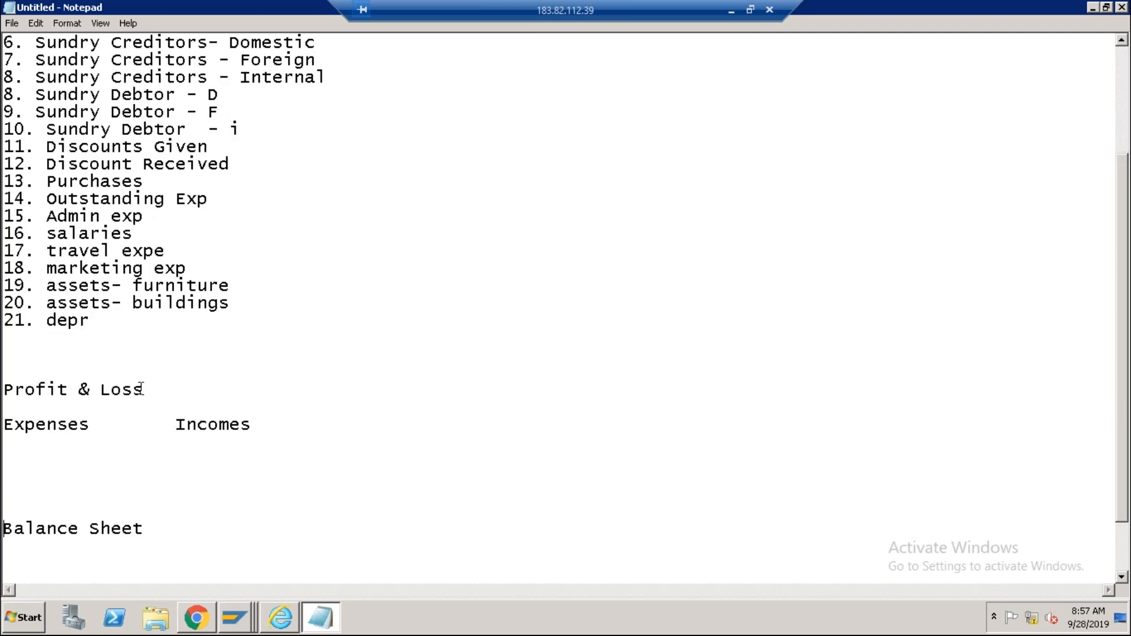
{"action": "scroll", "coordinate": [141, 389], "scroll_direction": "up", "scroll_amount": 2}
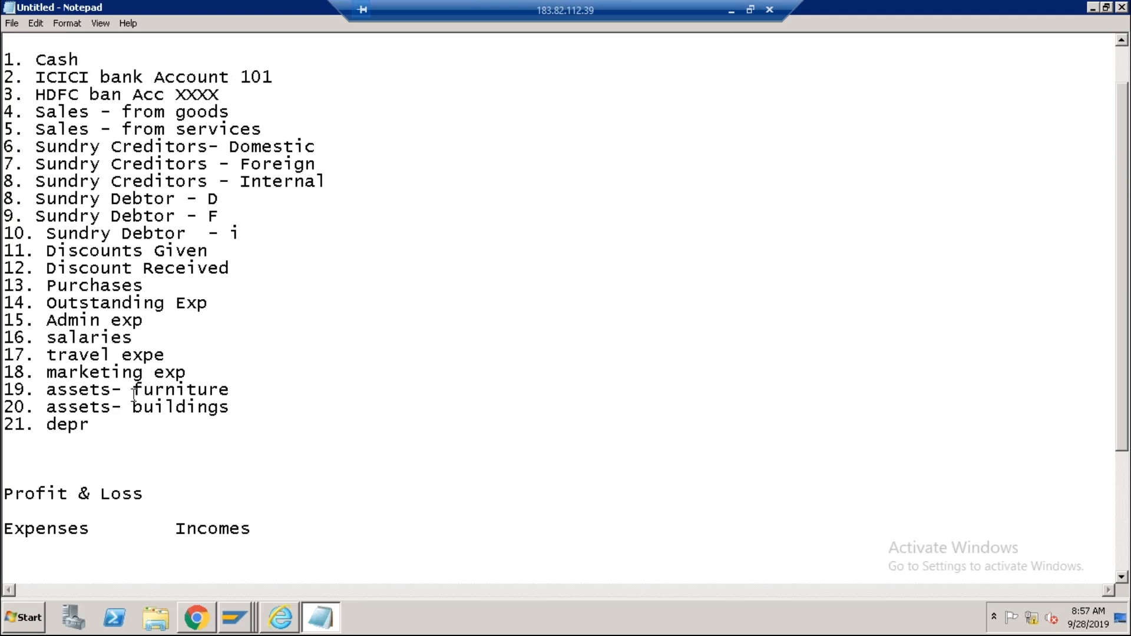
{"action": "scroll", "coordinate": [112, 422], "scroll_direction": "down", "scroll_amount": 2}
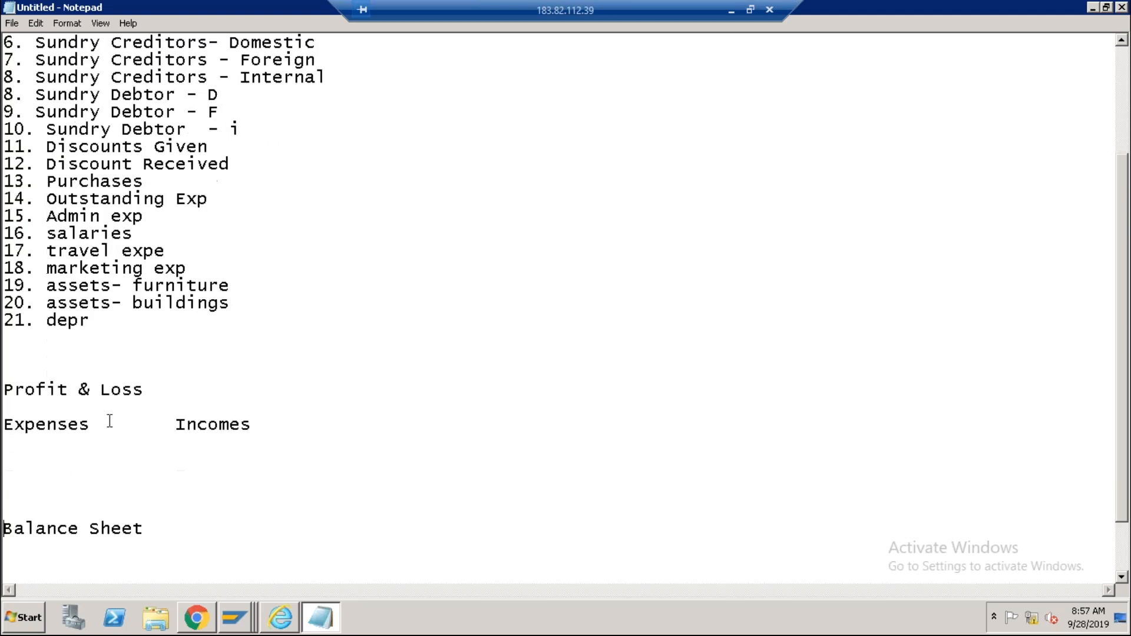
{"action": "left_click", "coordinate": [93, 425]}
{"action": "left_click", "coordinate": [38, 442]}
{"action": "scroll", "coordinate": [73, 444], "scroll_direction": "down", "scroll_amount": 2}
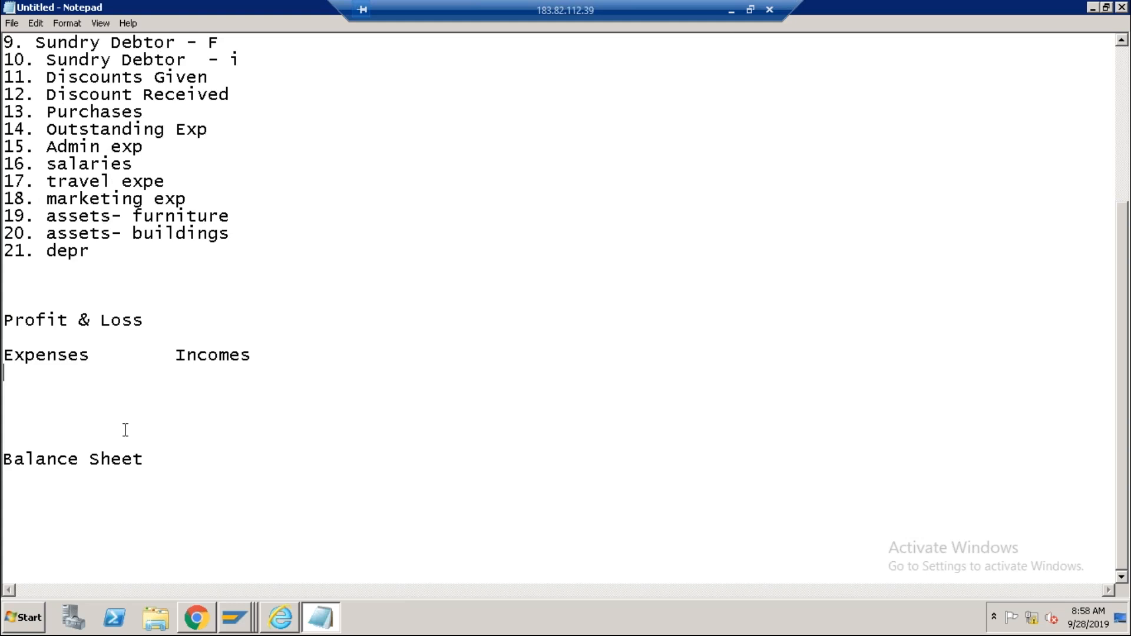
Type the 'HR Expenses' heading with dash items Salaries, Bonus, incentives and wages.
{"action": "type", "text": "HR Expenses"}
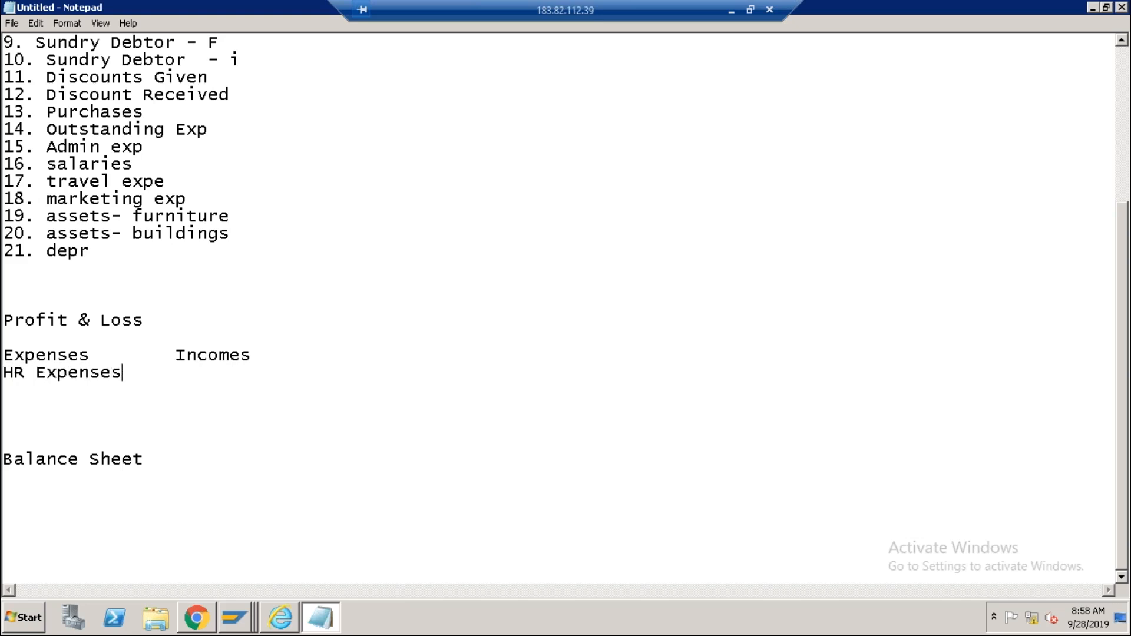
{"action": "key", "text": "Return"}
{"action": "key", "text": "Tab"}
{"action": "key", "text": "BackSpace"}
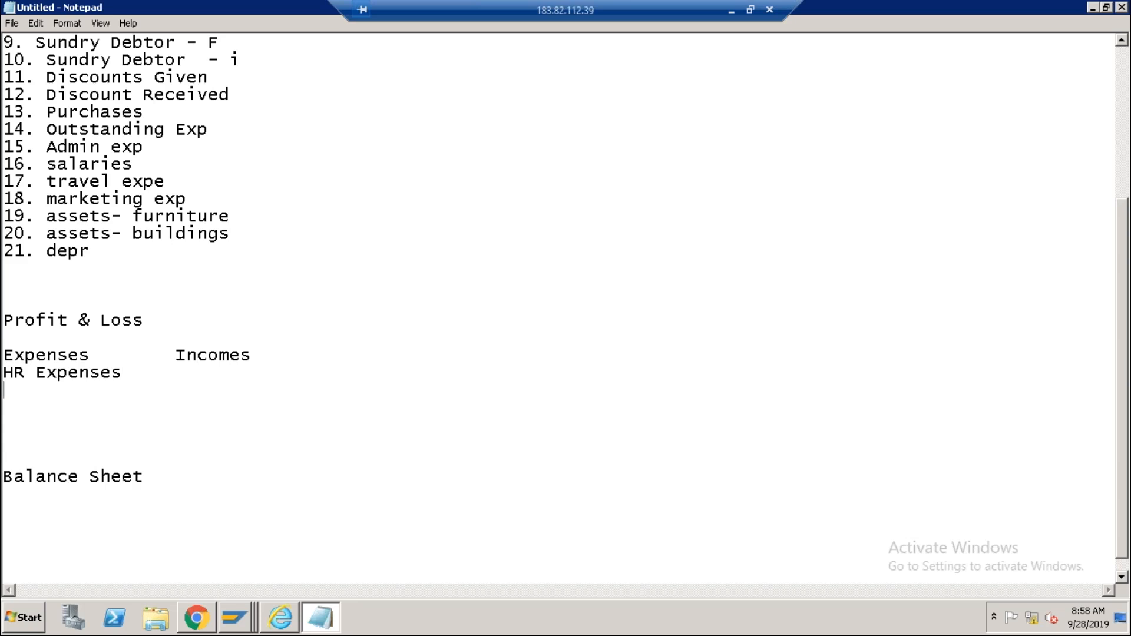
{"action": "type", "text": "- Salaries"}
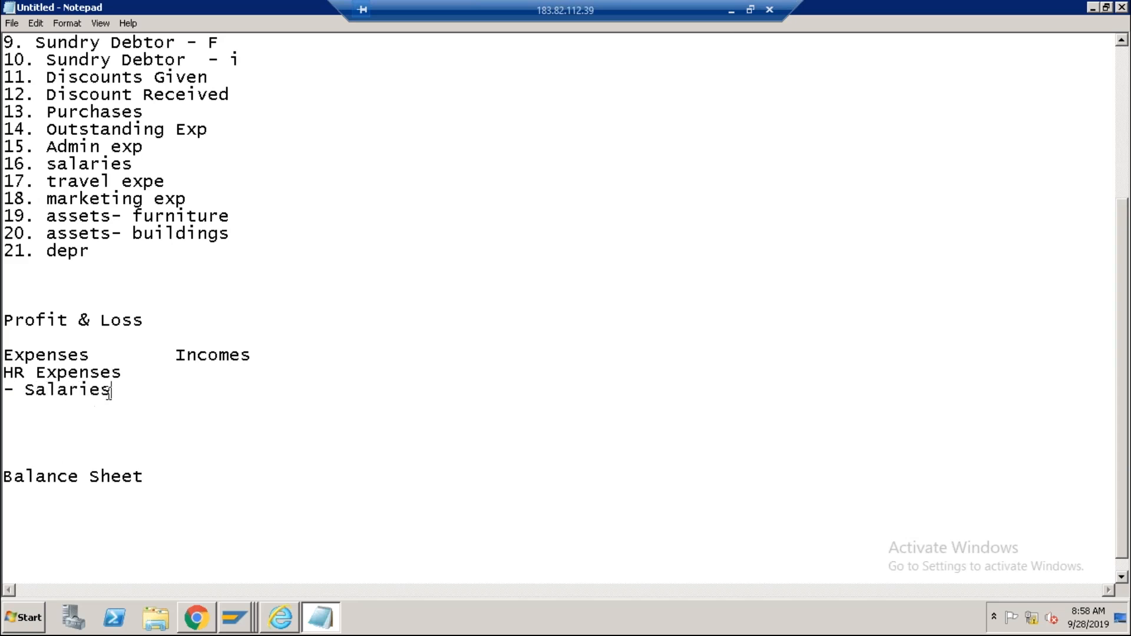
{"action": "left_click", "coordinate": [69, 373]}
{"action": "left_click", "coordinate": [113, 392]}
{"action": "key", "text": "Return"}
{"action": "key", "text": "Tab"}
{"action": "key", "text": "Tab"}
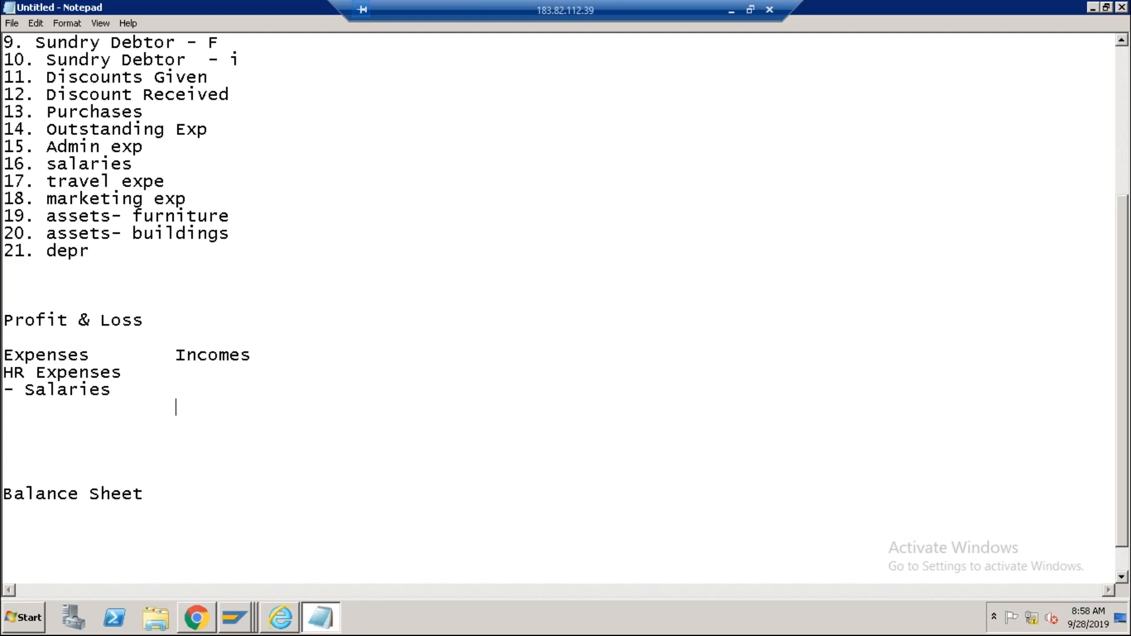
{"action": "key", "text": "BackSpace"}
{"action": "key", "text": "BackSpace"}
{"action": "type", "text": "- Bonus"}
{"action": "key", "text": "Return"}
{"action": "type", "text": "-"}
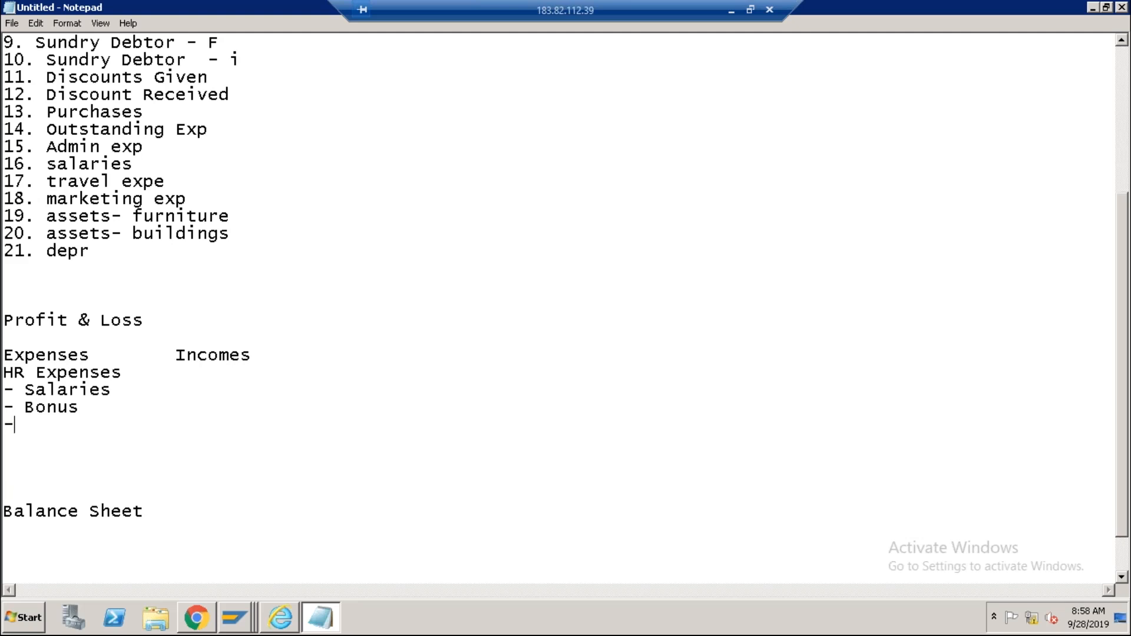
{"action": "type", "text": " incentives"}
{"action": "key", "text": "Return"}
{"action": "type", "text": "- "}
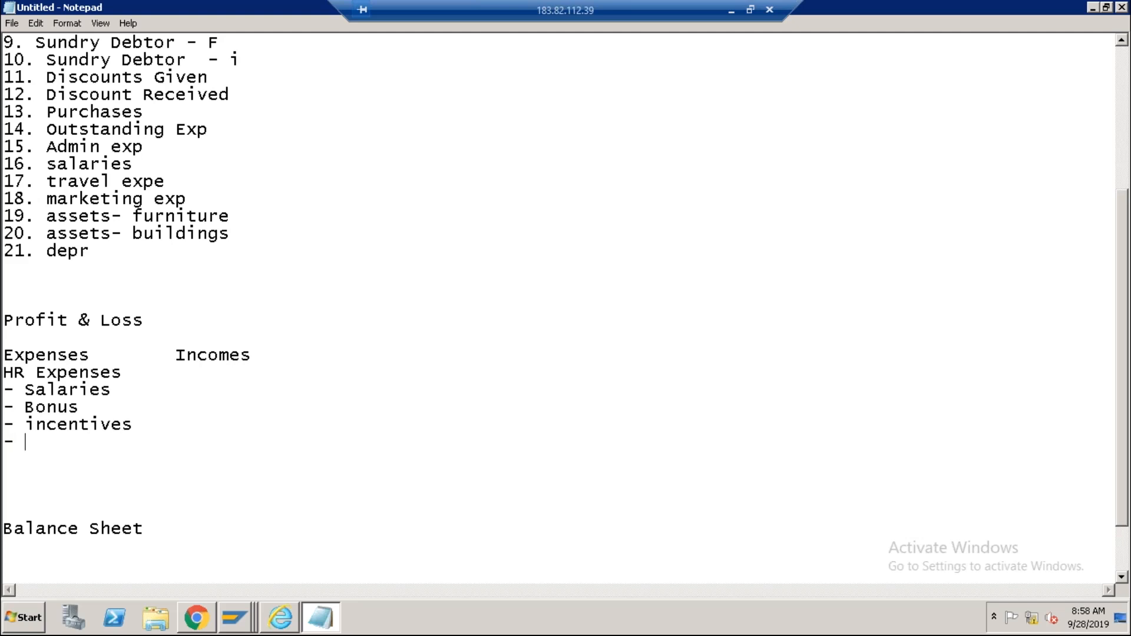
{"action": "type", "text": "wages"}
Start an 'Admin' group on a new line below wages.
{"action": "left_click", "coordinate": [118, 375]}
{"action": "left_click_drag", "start_coordinate": [118, 374], "coordinate": [8, 375]}
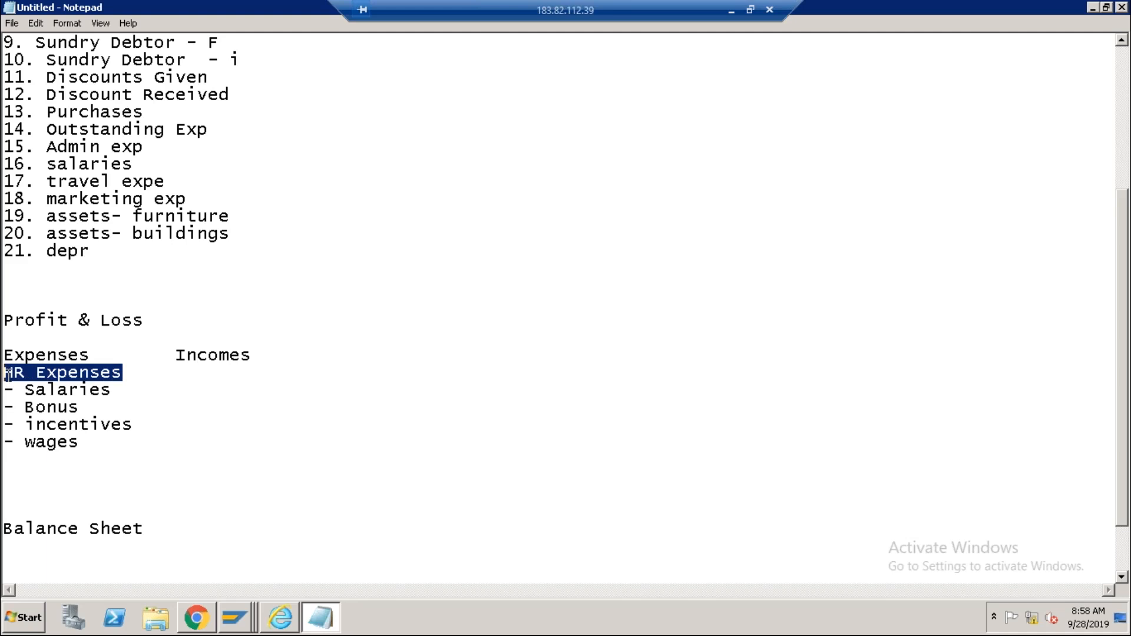
{"action": "left_click", "coordinate": [86, 446]}
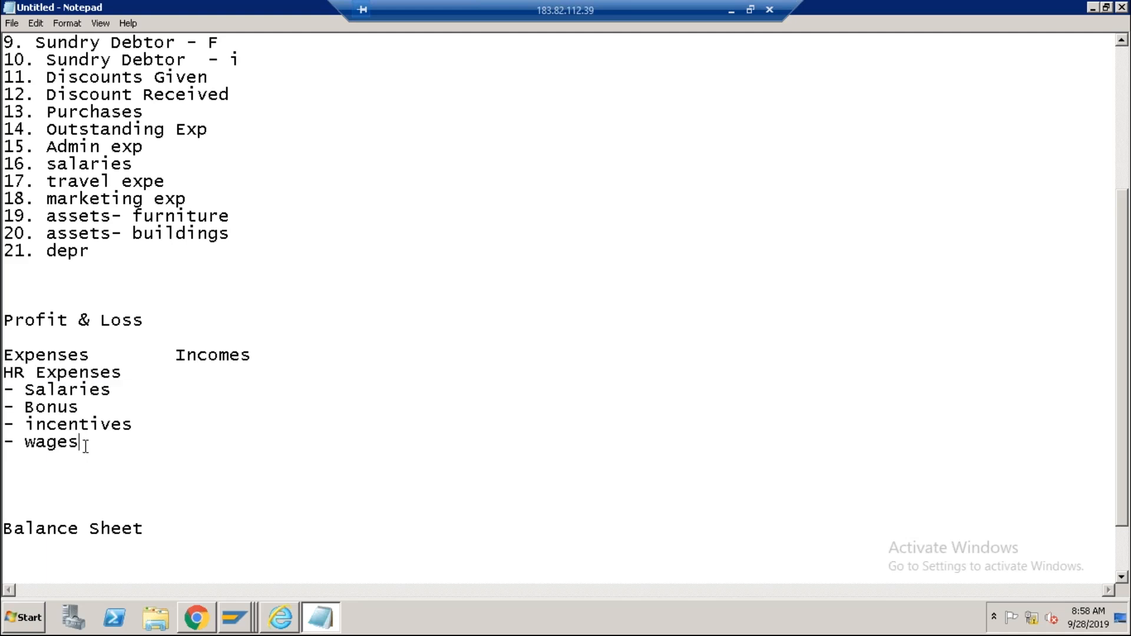
{"action": "key", "text": "Return"}
{"action": "key", "text": "Return"}
{"action": "type", "text": "Admin"}
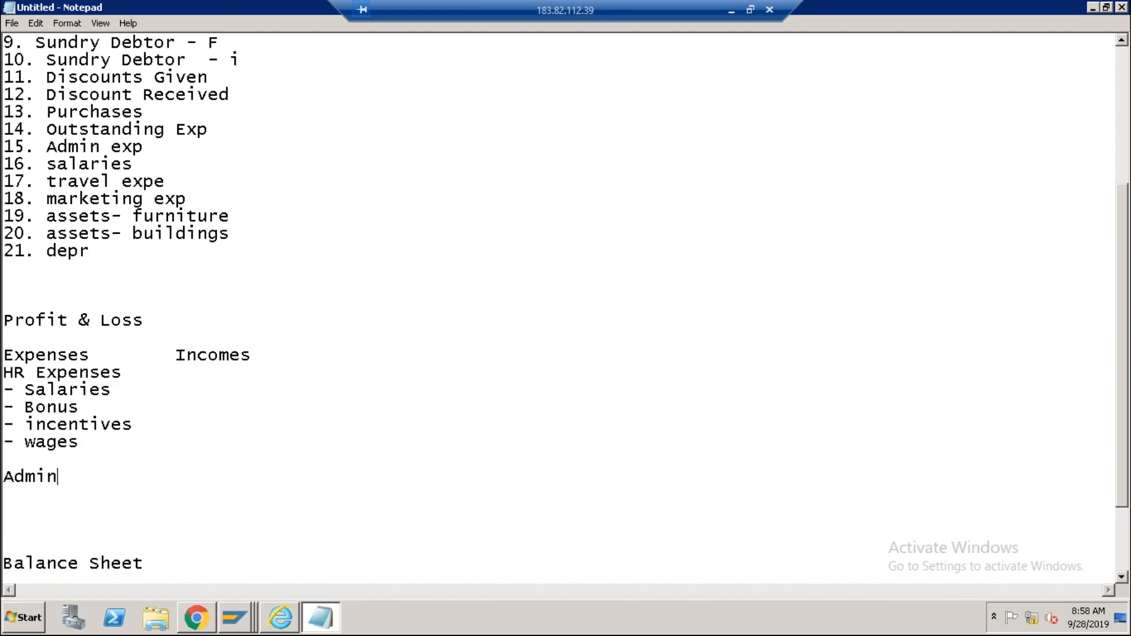
{"action": "key", "text": "Return"}
Add a dash under Admin and rename item 15 from 'Admin exp' to 'refreshment exp'.
{"action": "type", "text": "-"}
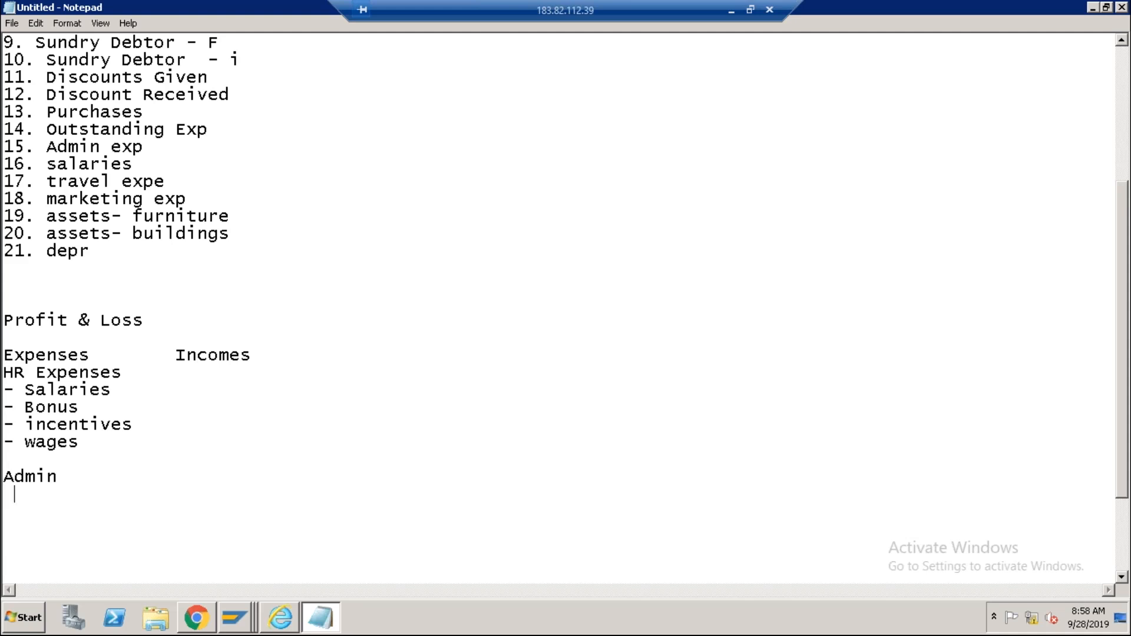
{"action": "scroll", "coordinate": [105, 439], "scroll_direction": "up", "scroll_amount": 4}
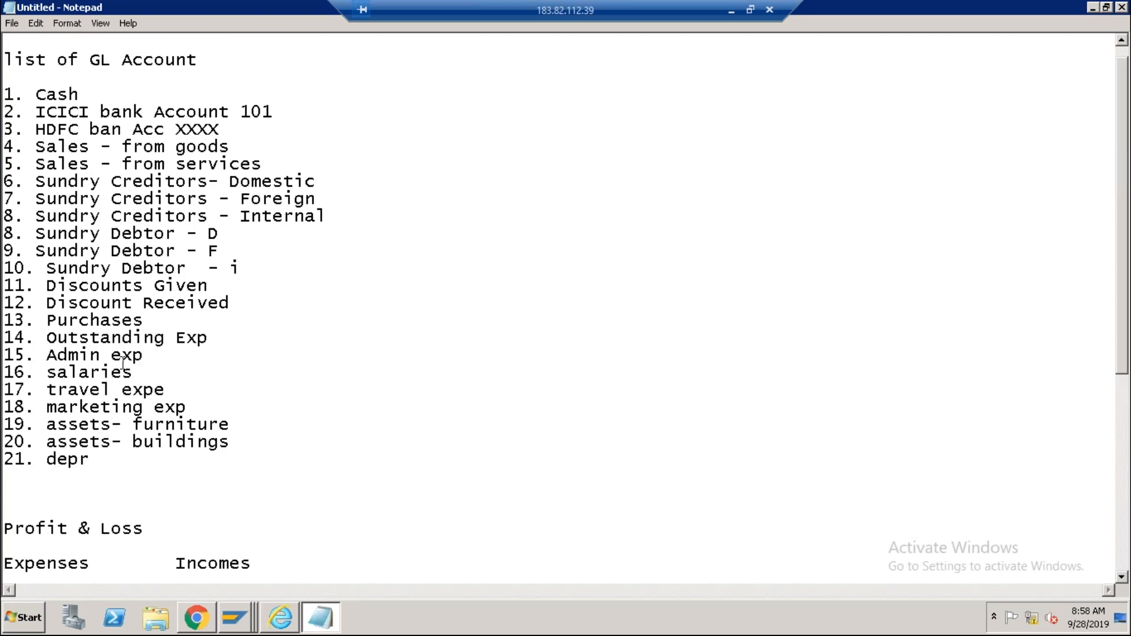
{"action": "left_click_drag", "start_coordinate": [47, 355], "coordinate": [99, 355]}
{"action": "type", "text": "trave"}
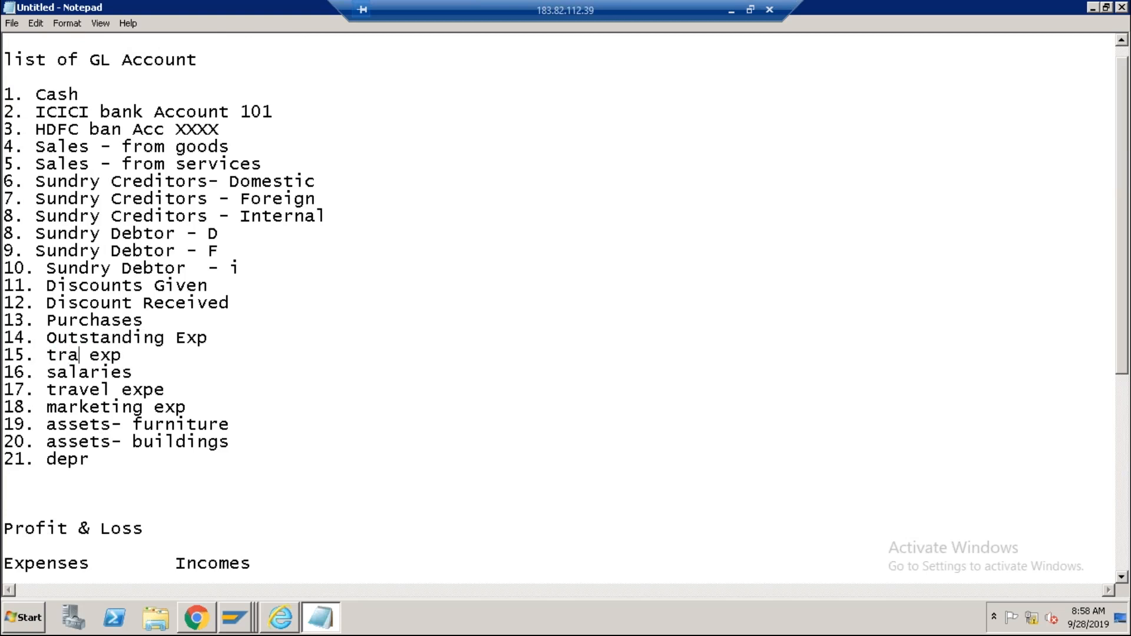
{"action": "type", "text": "l"}
{"action": "left_click_drag", "start_coordinate": [111, 354], "coordinate": [48, 355]}
{"action": "type", "text": "refres"}
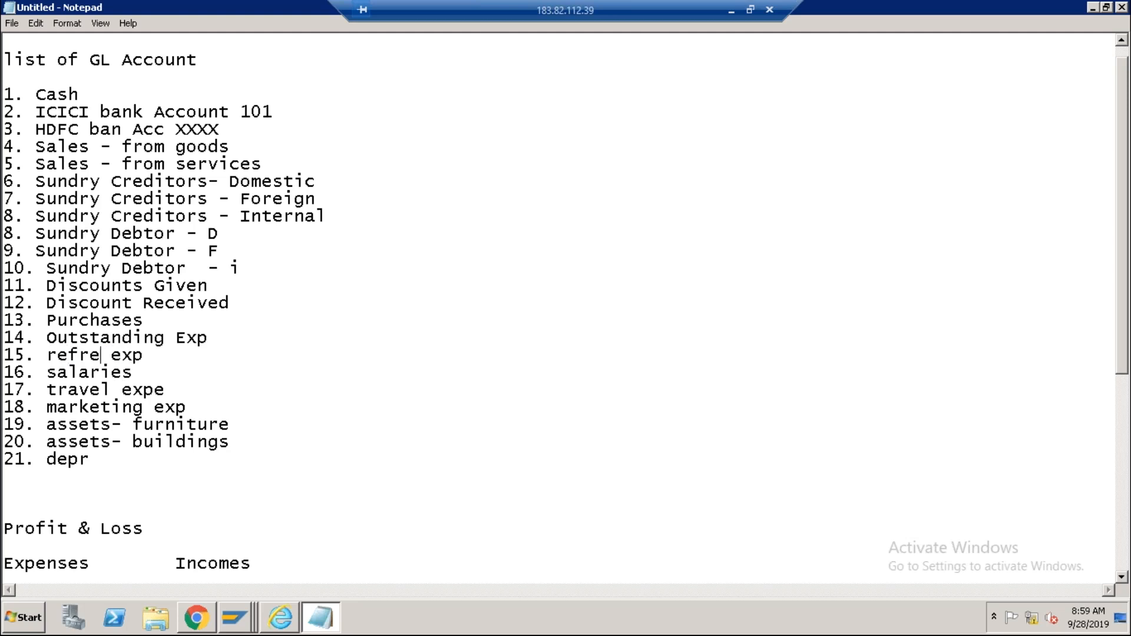
{"action": "type", "text": "hment"}
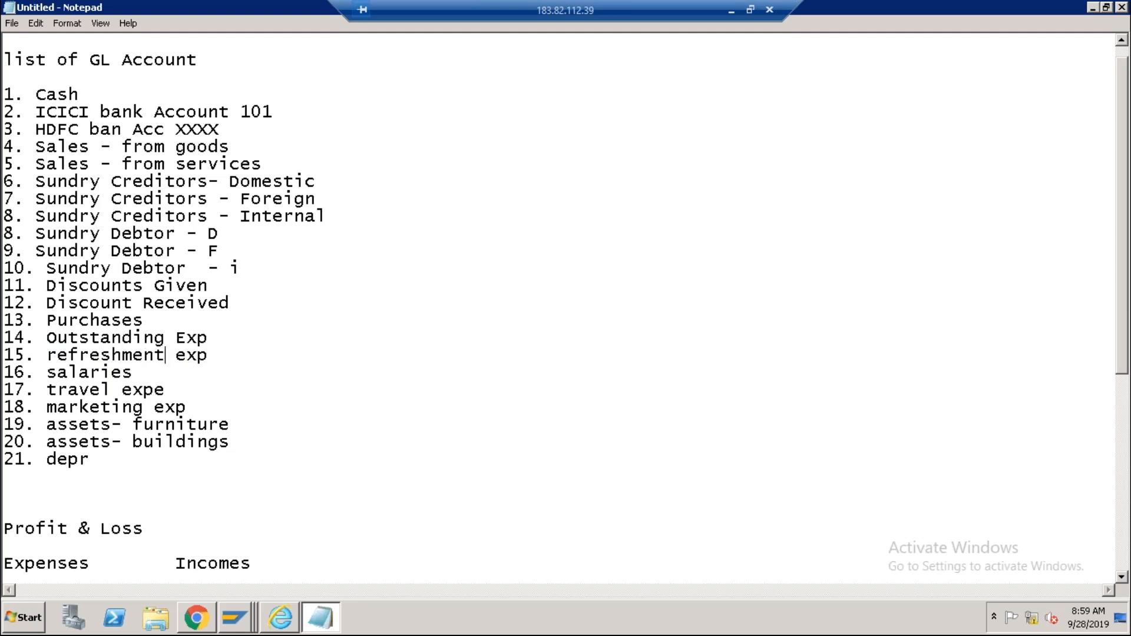
{"action": "left_click", "coordinate": [218, 353]}
Review the Profit & Loss notes, then show the open SAP windows from the taskbar.
{"action": "scroll", "coordinate": [156, 377], "scroll_direction": "down", "scroll_amount": 5}
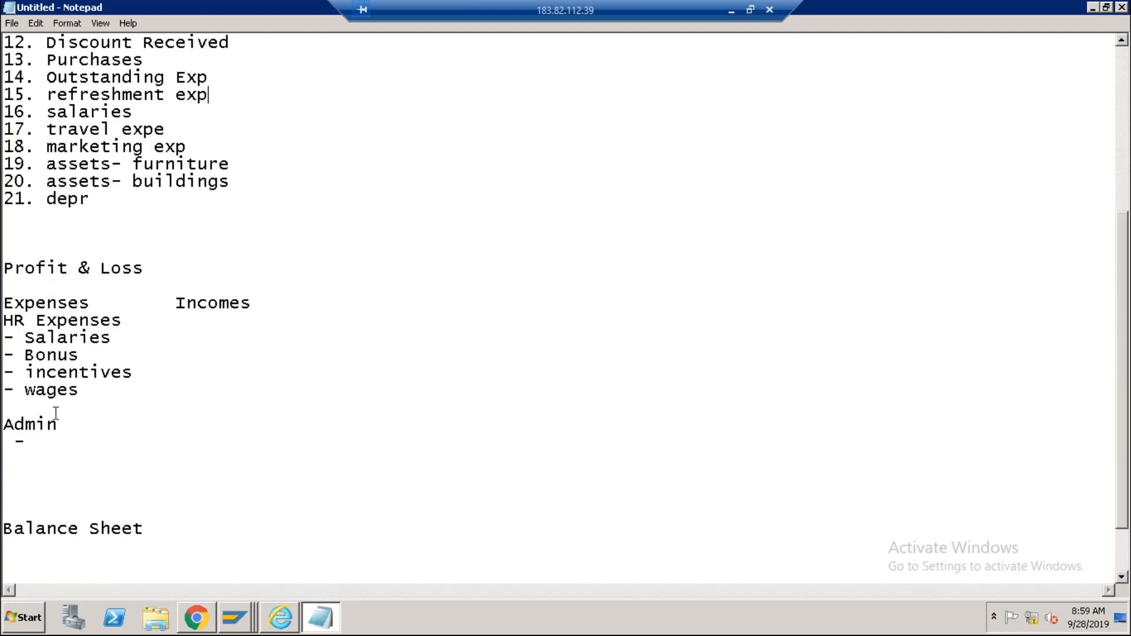
{"action": "left_click", "coordinate": [44, 446]}
{"action": "scroll", "coordinate": [141, 372], "scroll_direction": "up", "scroll_amount": 1}
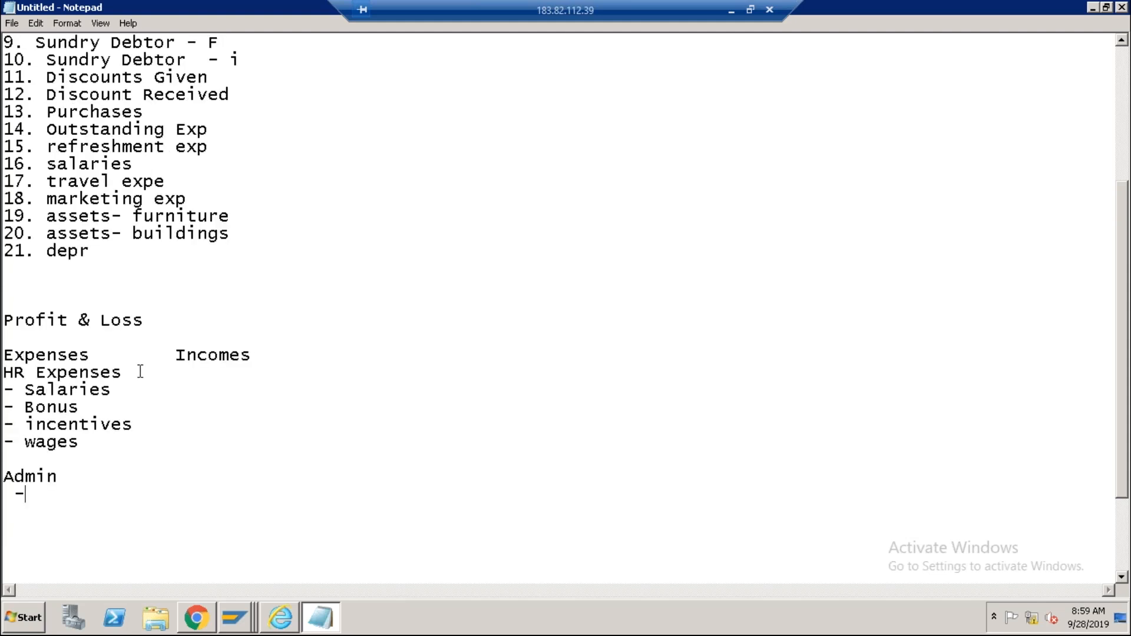
{"action": "scroll", "coordinate": [140, 372], "scroll_direction": "up", "scroll_amount": 5}
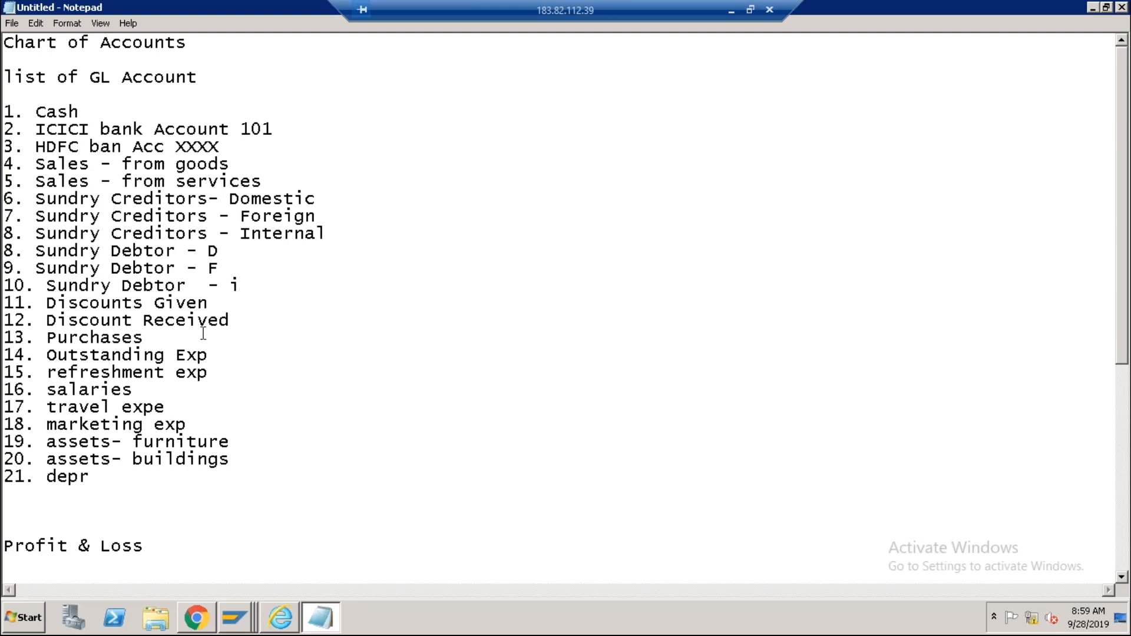
{"action": "scroll", "coordinate": [210, 357], "scroll_direction": "down", "scroll_amount": 6}
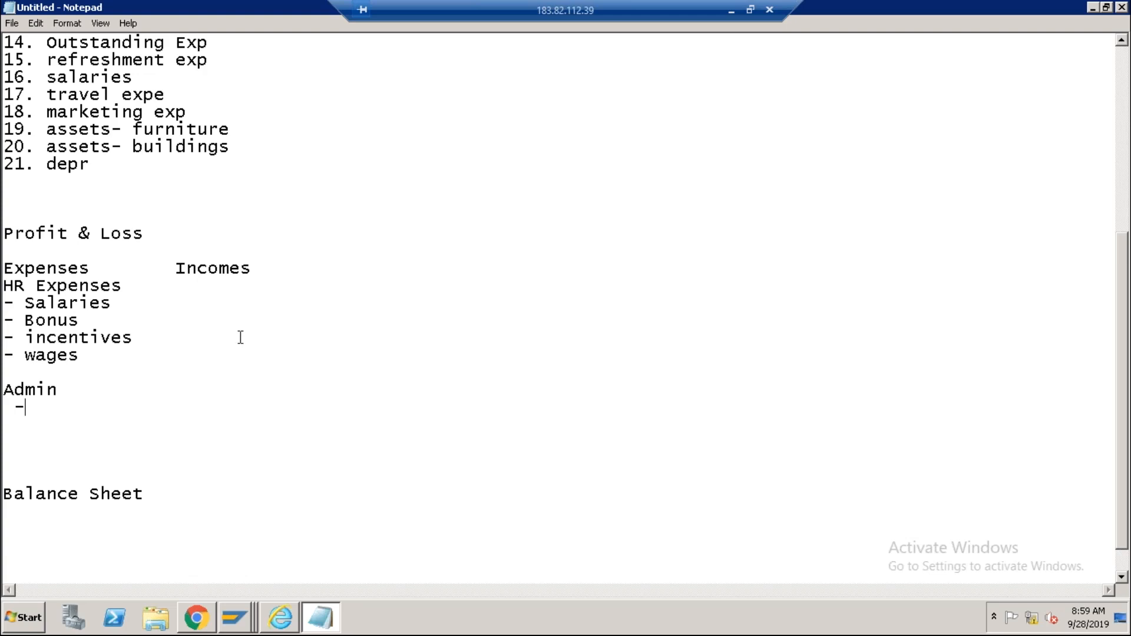
{"action": "left_click", "coordinate": [236, 619]}
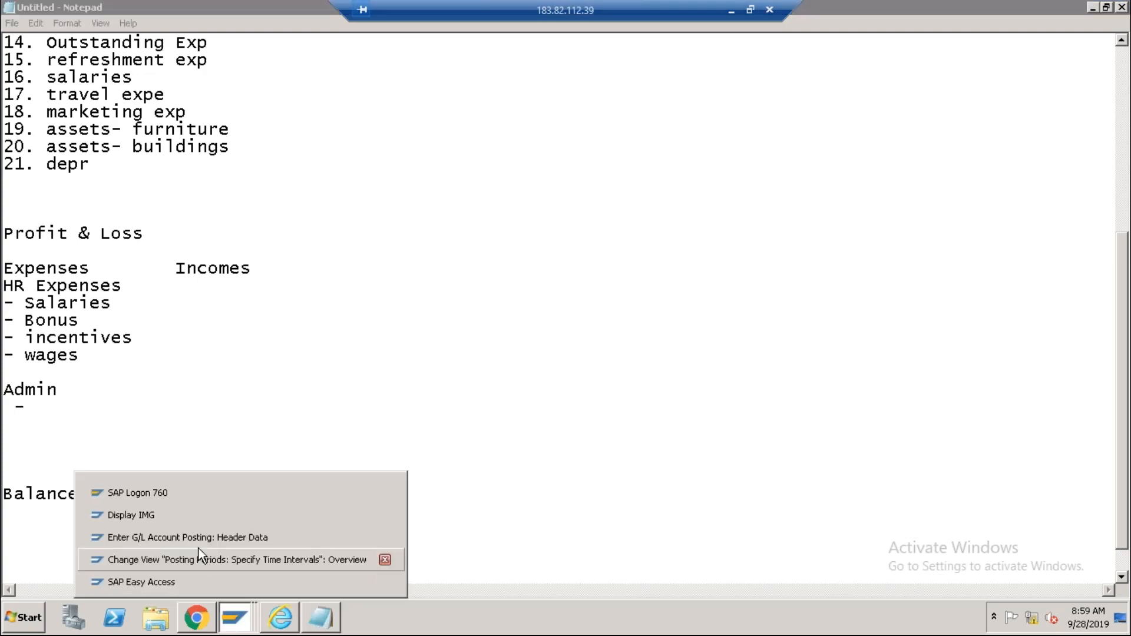
Return to Display IMG and collapse Fiscal Year, Ledgers and Global Settings branches.
{"action": "left_click", "coordinate": [175, 511]}
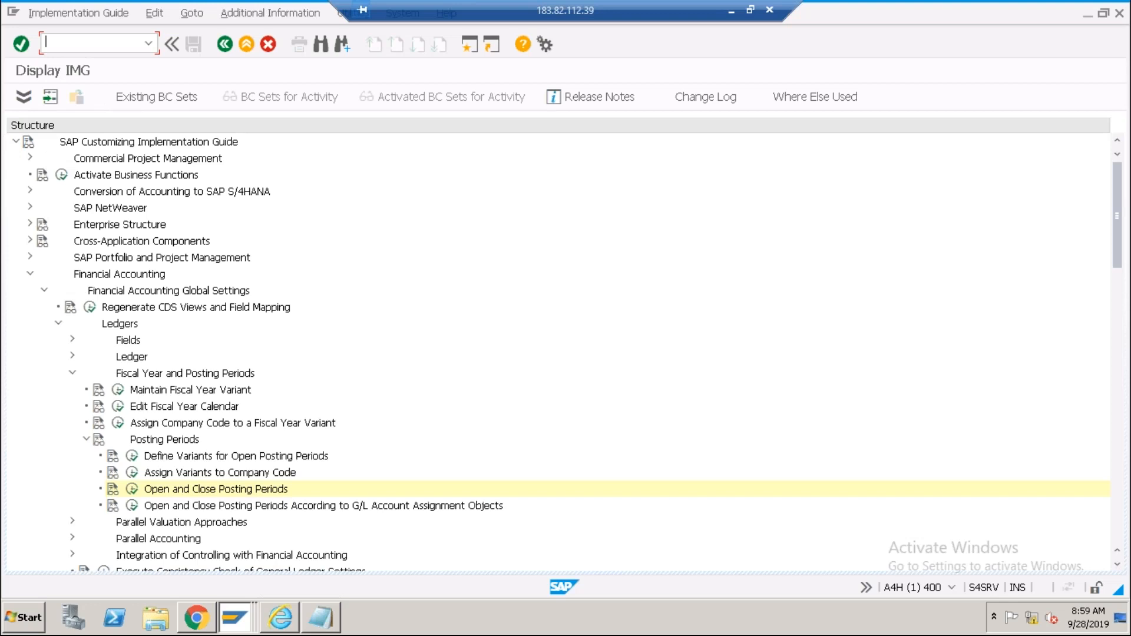
{"action": "left_click", "coordinate": [73, 373]}
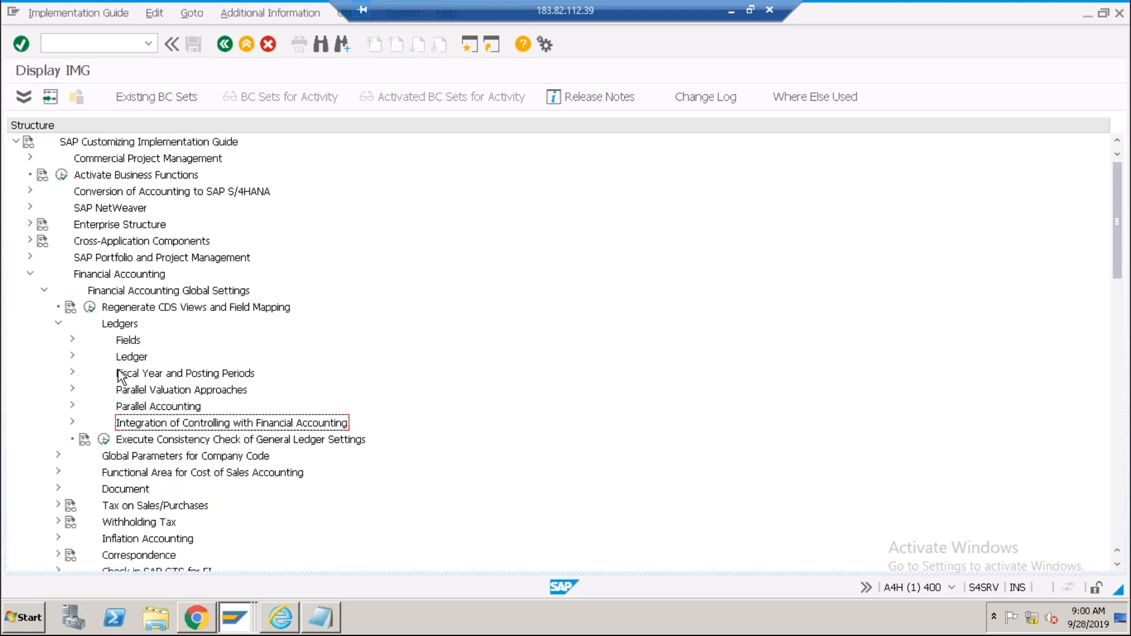
{"action": "left_click", "coordinate": [111, 41]}
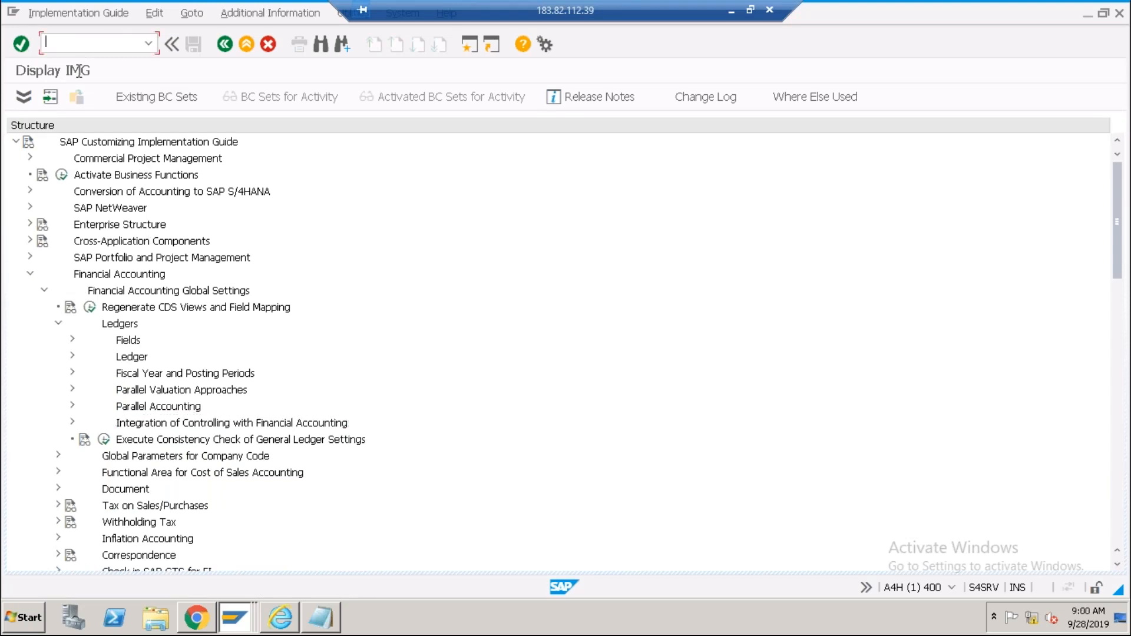
{"action": "left_click", "coordinate": [30, 275]}
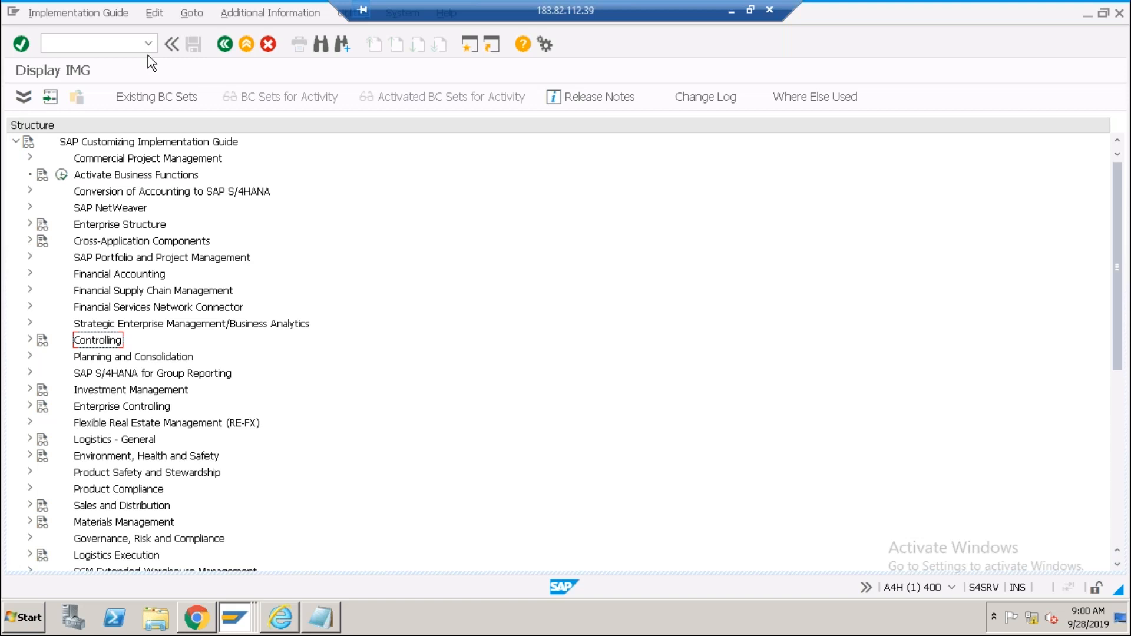
{"action": "left_click", "coordinate": [30, 274]}
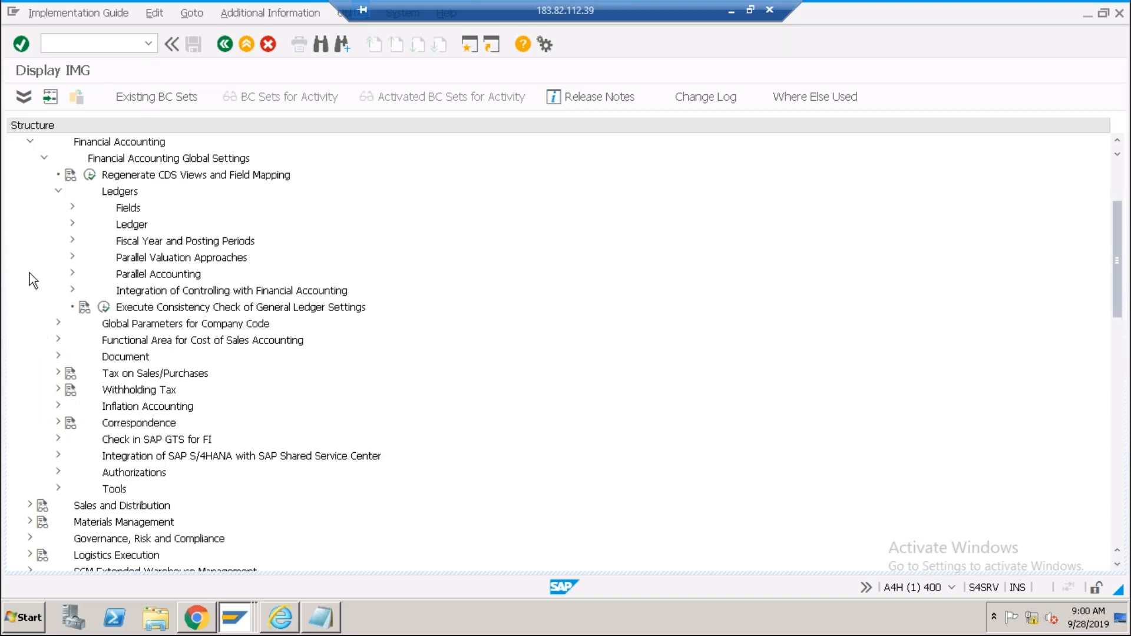
{"action": "left_click", "coordinate": [58, 192]}
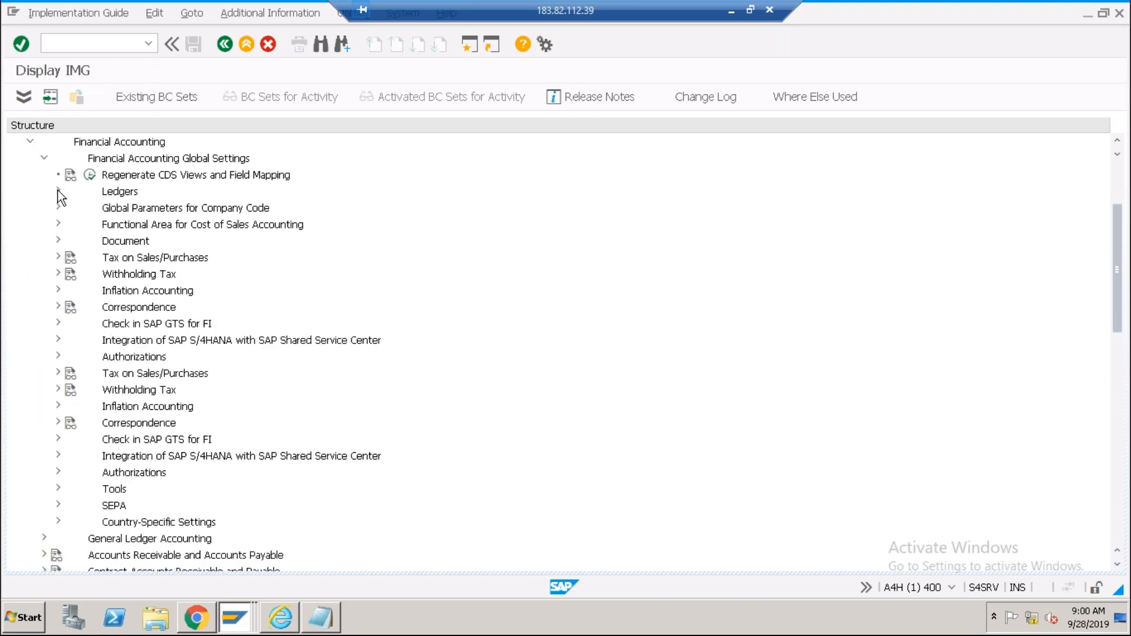
{"action": "left_click", "coordinate": [44, 159]}
{"action": "scroll", "coordinate": [109, 264], "scroll_direction": "up", "scroll_amount": 2}
{"action": "scroll", "coordinate": [108, 263], "scroll_direction": "up", "scroll_amount": 1}
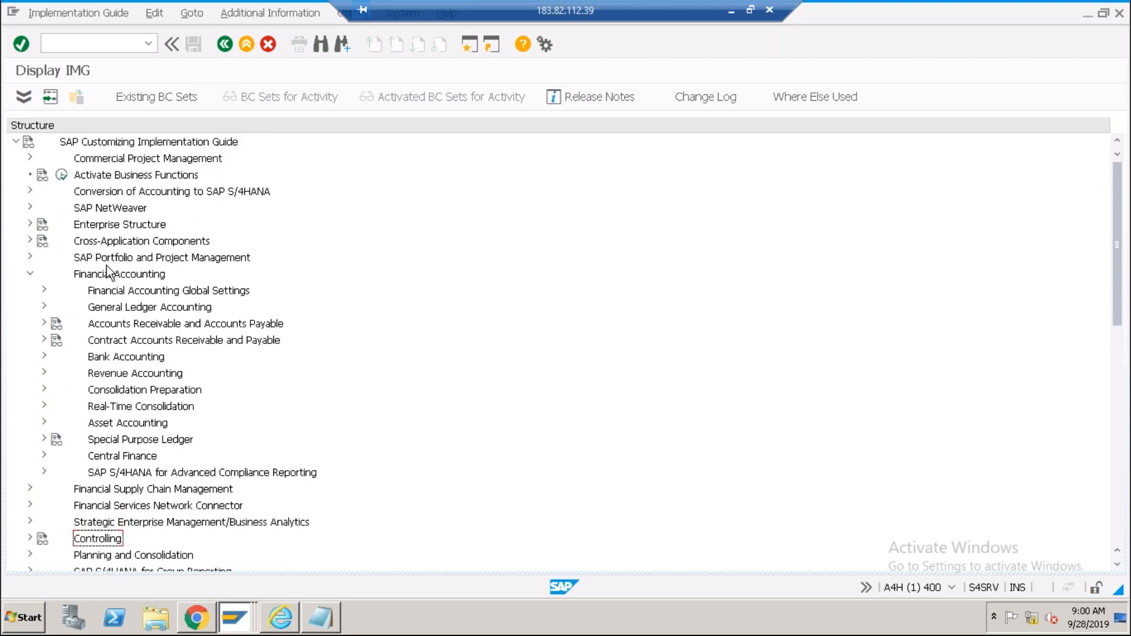
Expand General Ledger Accounting > Master Data > G/L Accounts > Preparations and select Edit Chart of Accounts List.
{"action": "left_click", "coordinate": [107, 276]}
{"action": "left_click", "coordinate": [121, 310]}
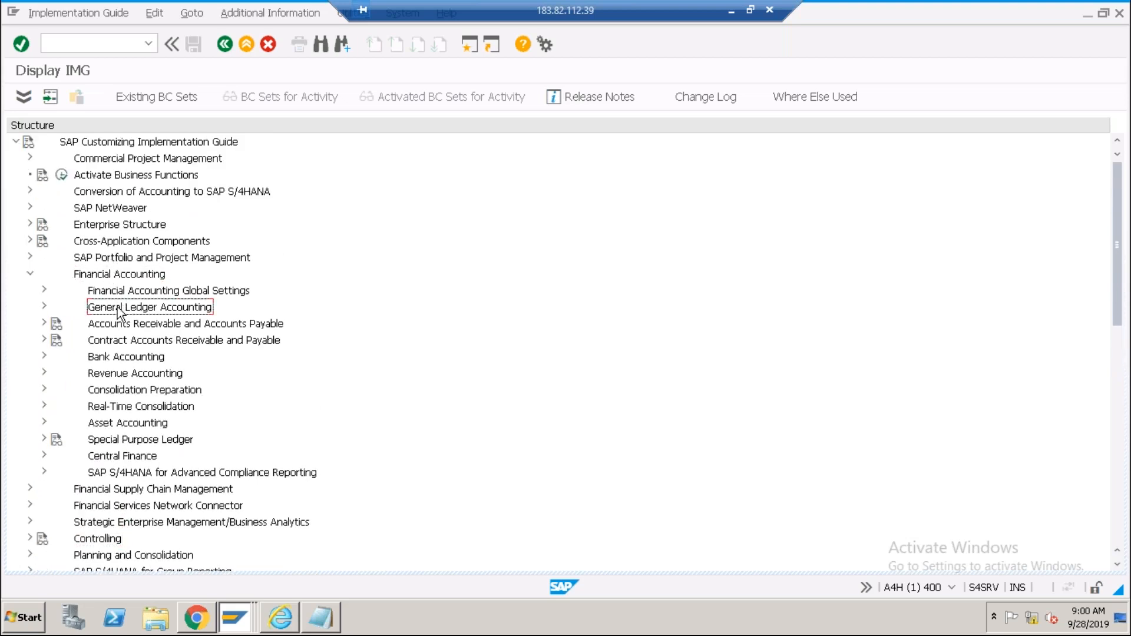
{"action": "left_click", "coordinate": [43, 306]}
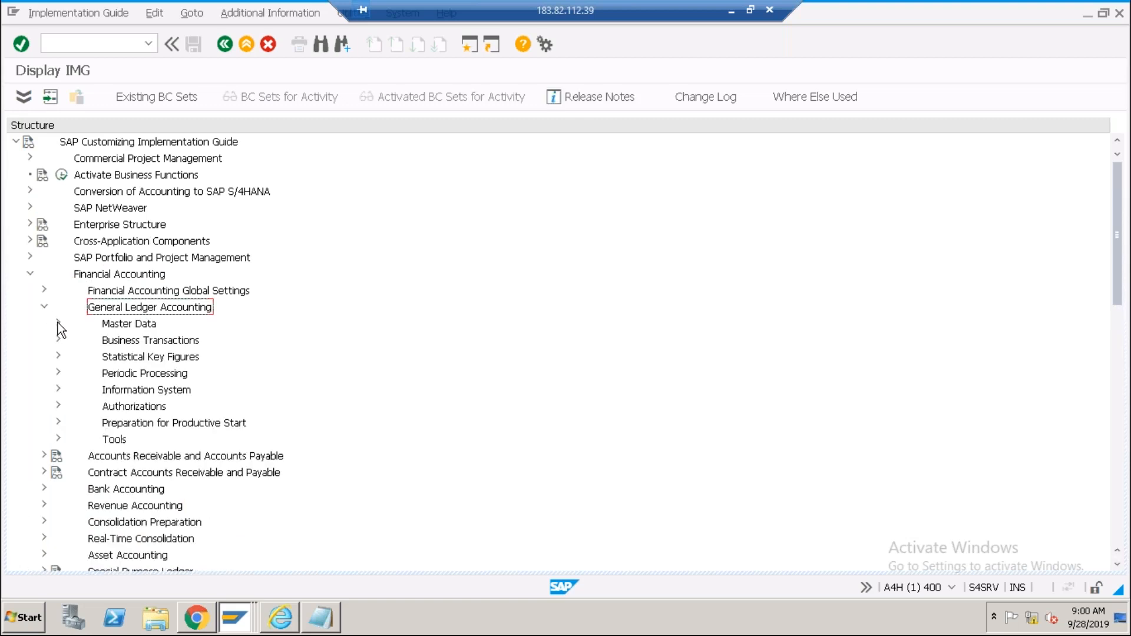
{"action": "left_click", "coordinate": [59, 324]}
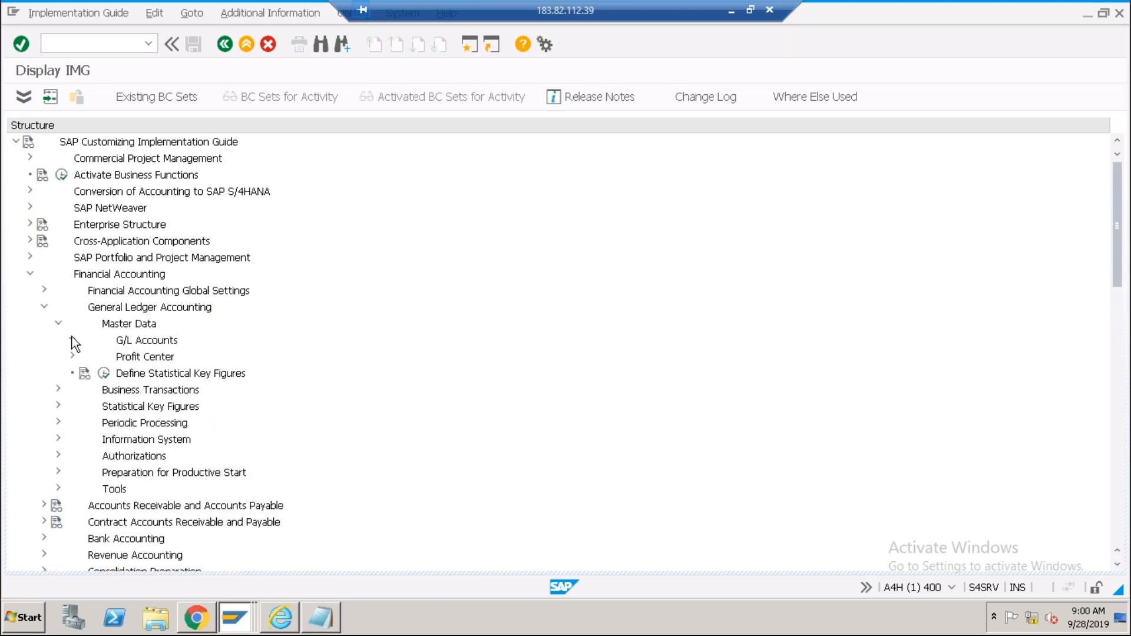
{"action": "left_click", "coordinate": [72, 341]}
{"action": "left_click", "coordinate": [85, 356]}
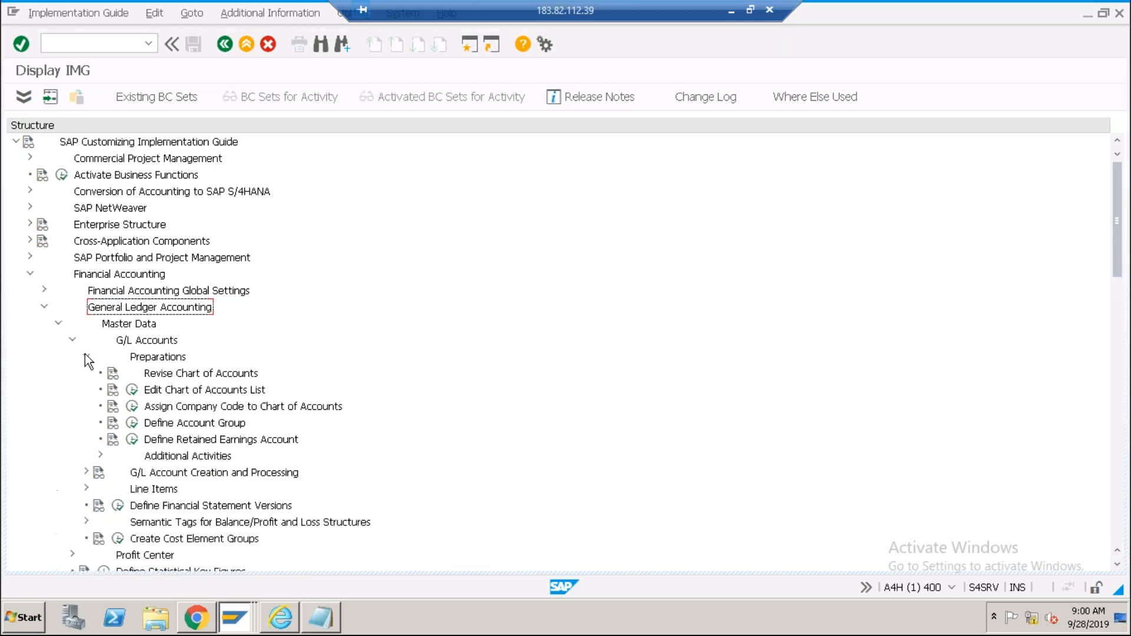
{"action": "left_click", "coordinate": [181, 392]}
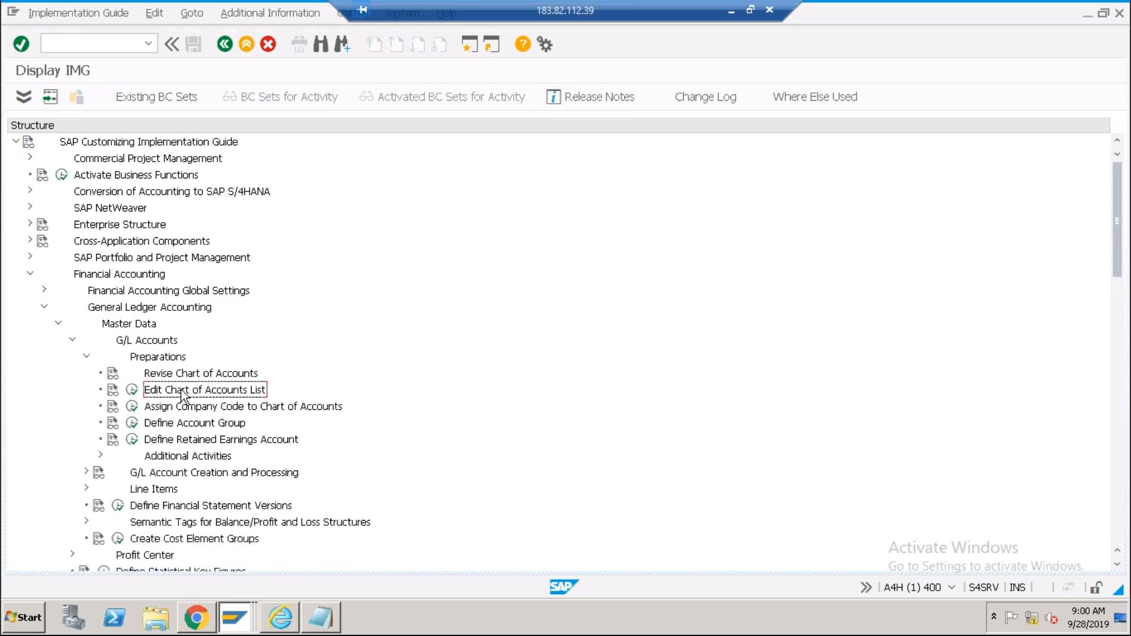
Run Edit Chart of Accounts List and start a New Entries record.
{"action": "left_click", "coordinate": [133, 391]}
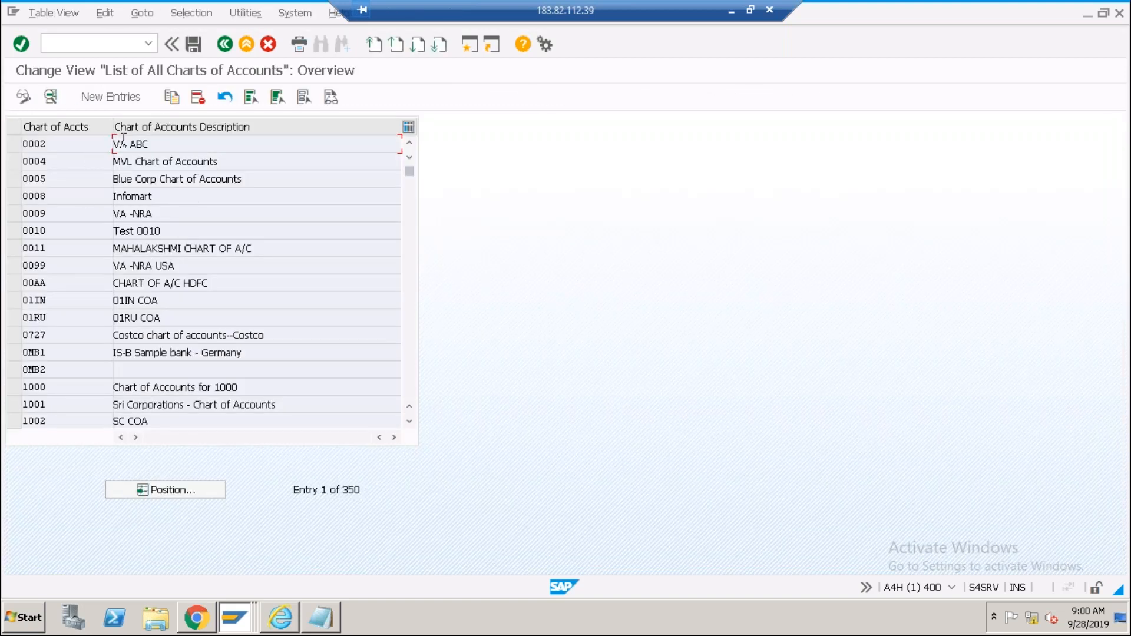
{"action": "left_click", "coordinate": [84, 145]}
{"action": "left_click", "coordinate": [110, 97]}
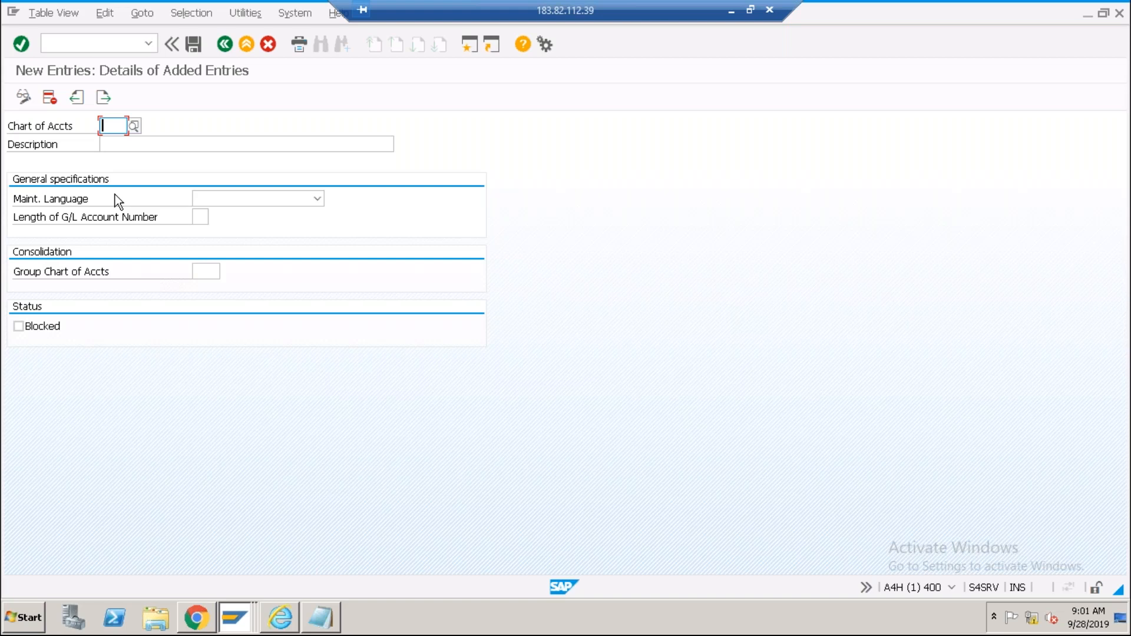
Enter chart of accounts key ABC0 with description 'Common COA for ABC Chemicals'.
{"action": "type", "text": "ABC"}
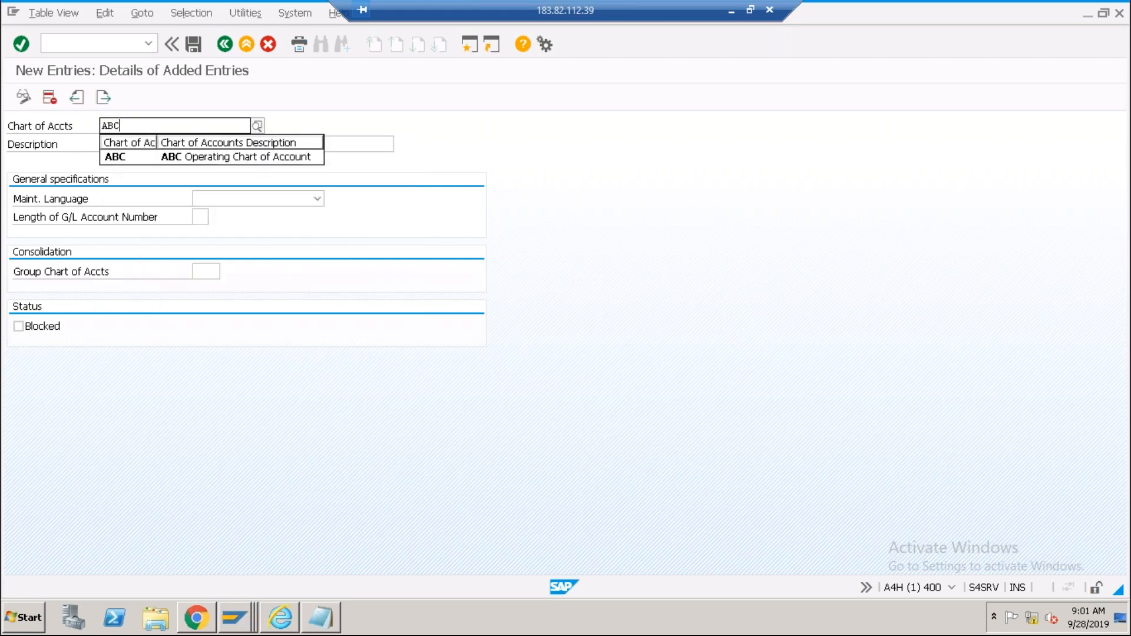
{"action": "type", "text": "0"}
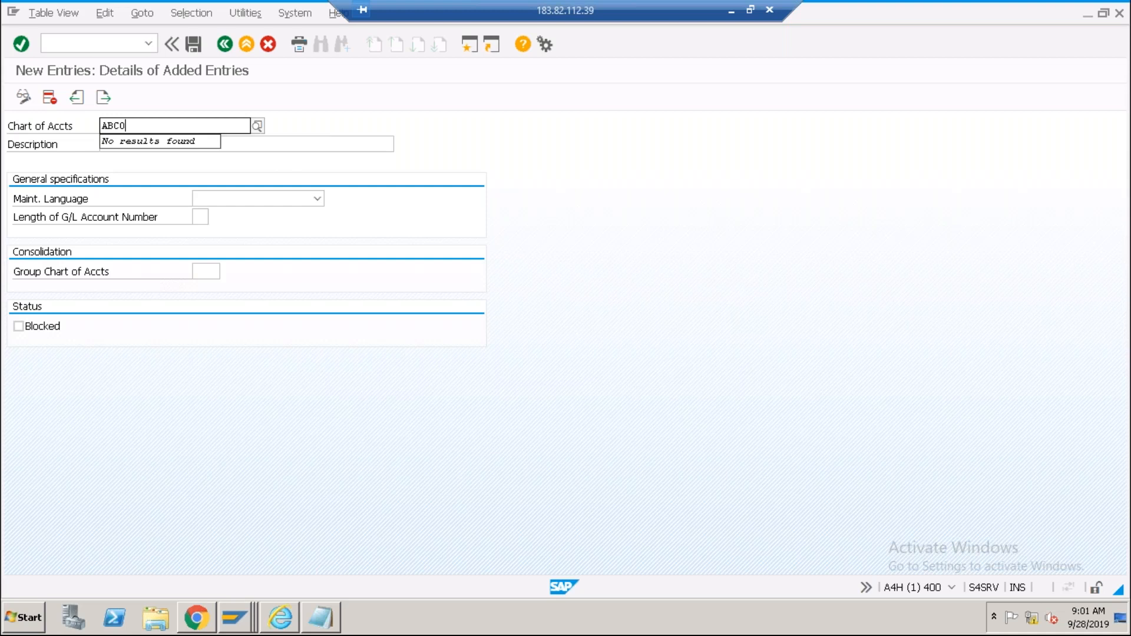
{"action": "key", "text": "Return"}
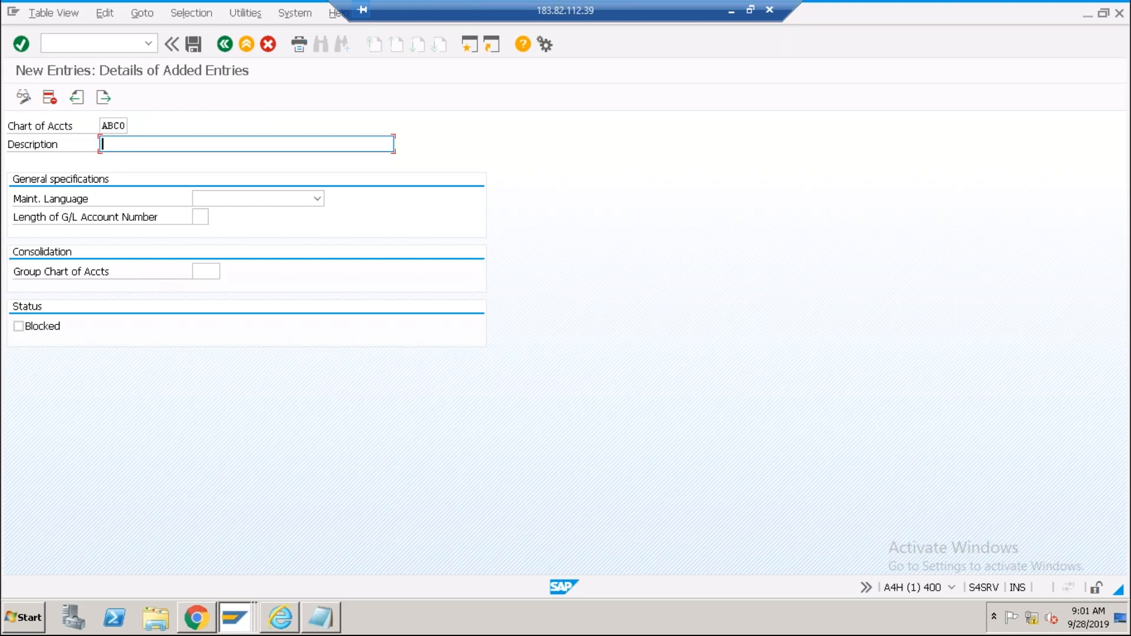
{"action": "type", "text": "Common COA for ABC Chemic"}
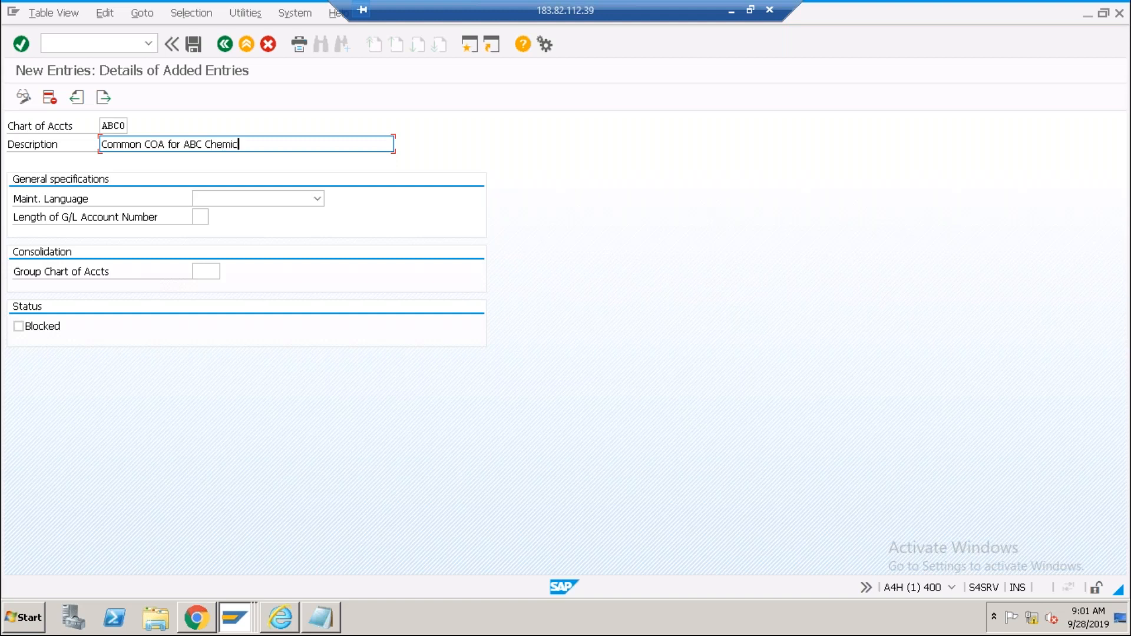
{"action": "type", "text": "als"}
Set maintenance language to EN English and G/L account number length to 4.
{"action": "left_click", "coordinate": [227, 200]}
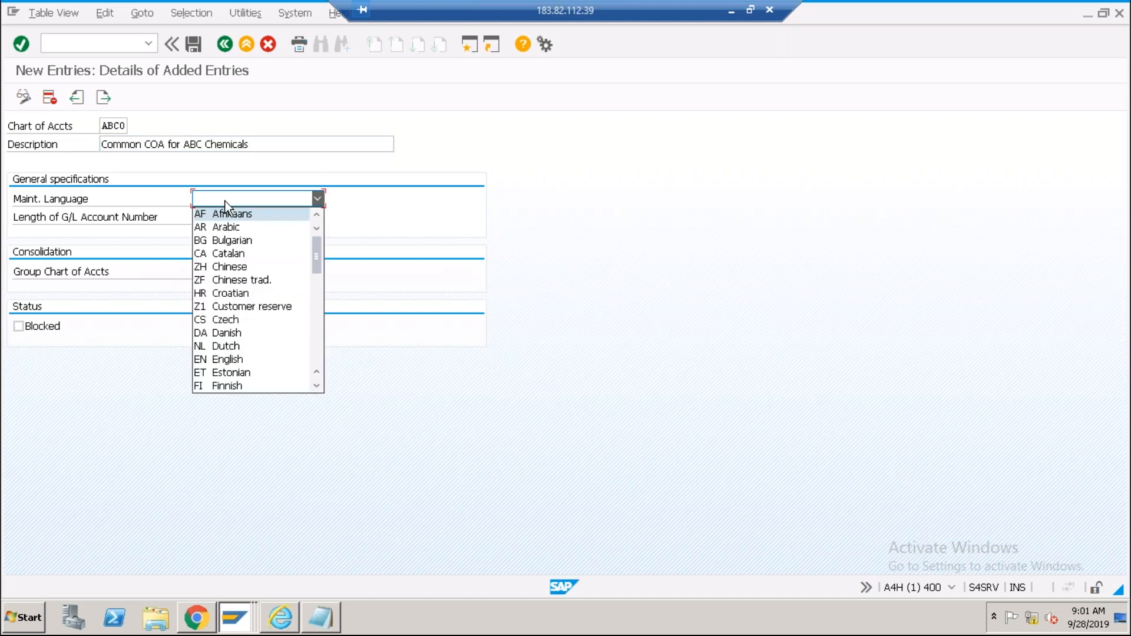
{"action": "key", "text": "e"}
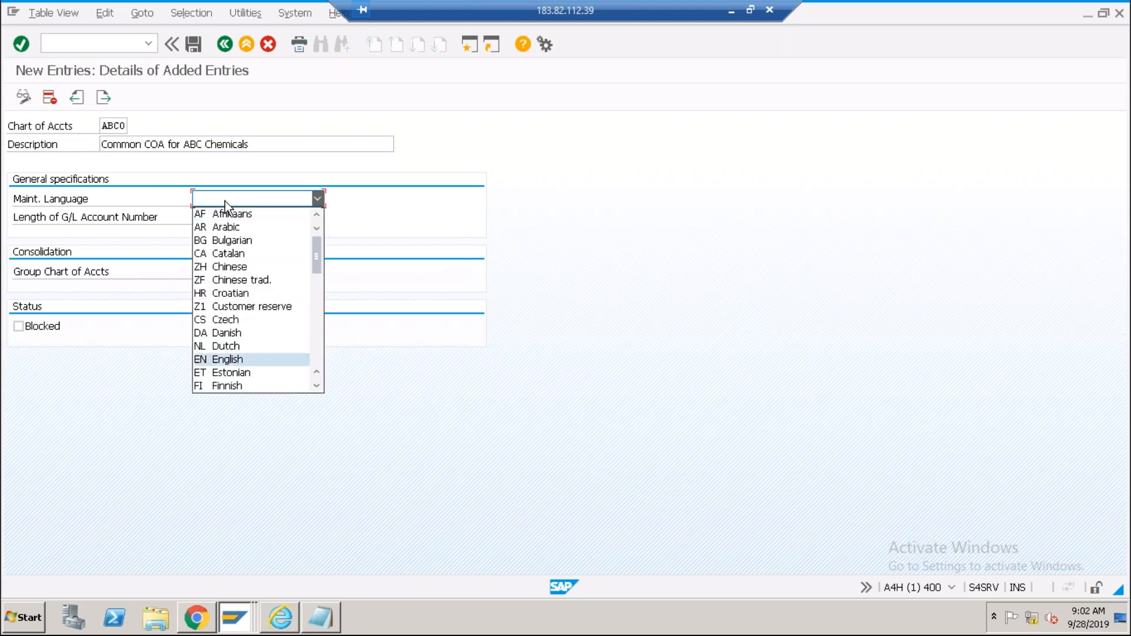
{"action": "left_click", "coordinate": [235, 361]}
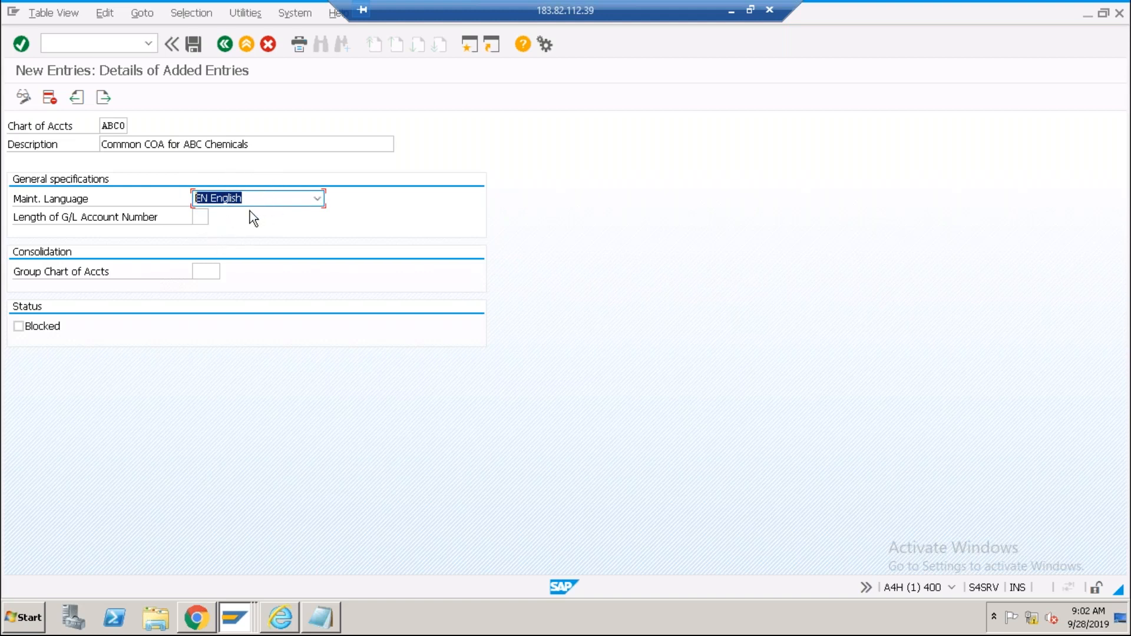
{"action": "left_click", "coordinate": [202, 222]}
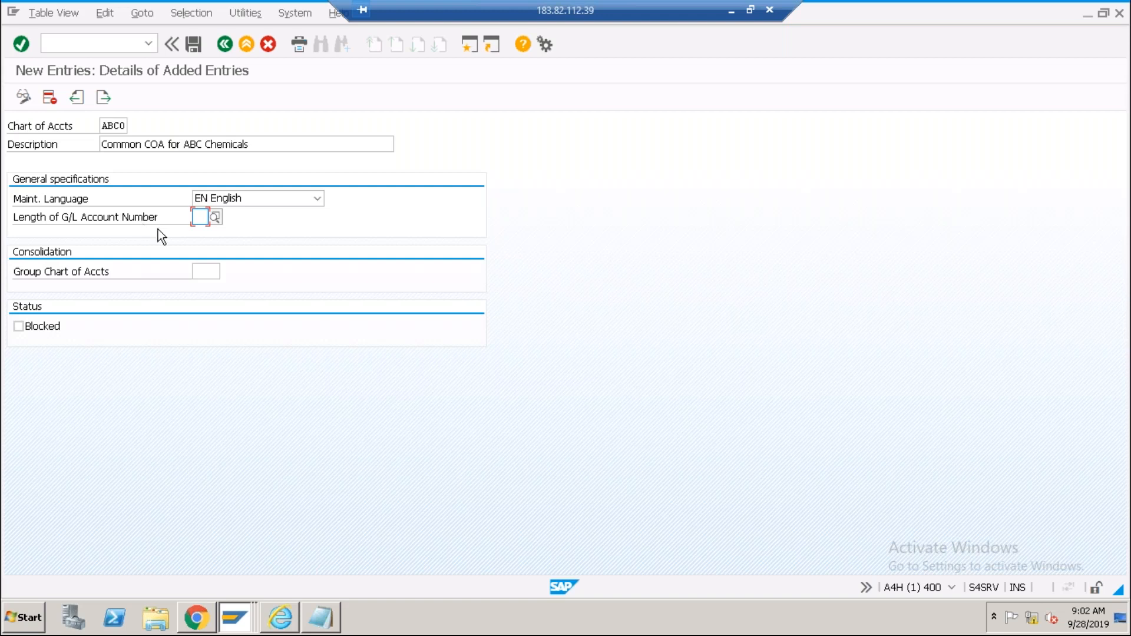
{"action": "type", "text": "10"}
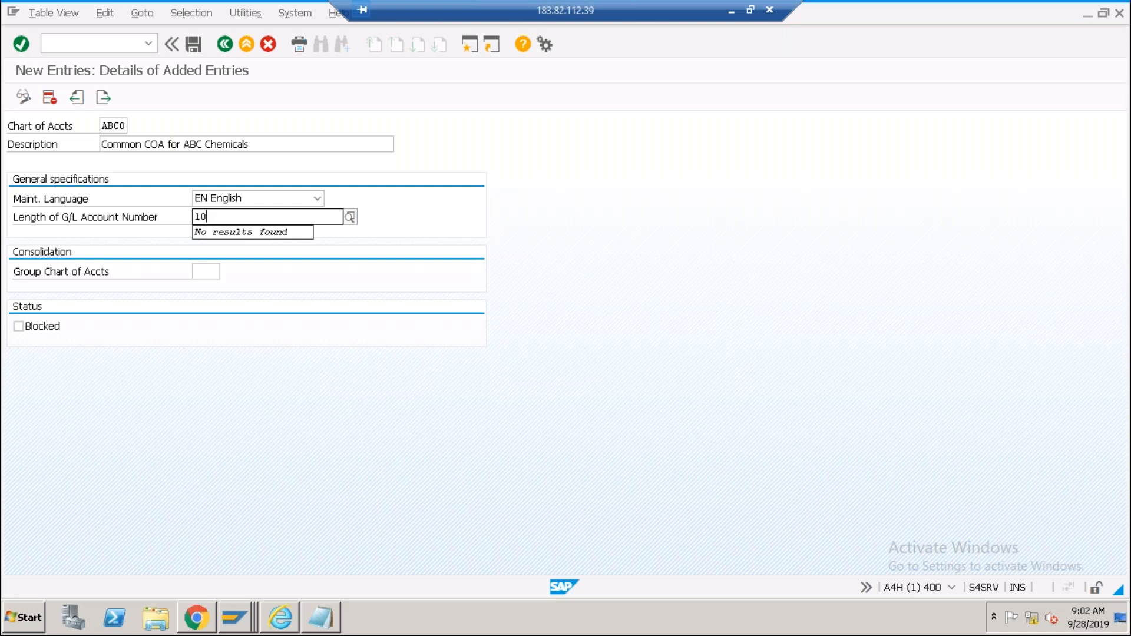
{"action": "key", "text": "BackSpace"}
{"action": "key", "text": "BackSpace"}
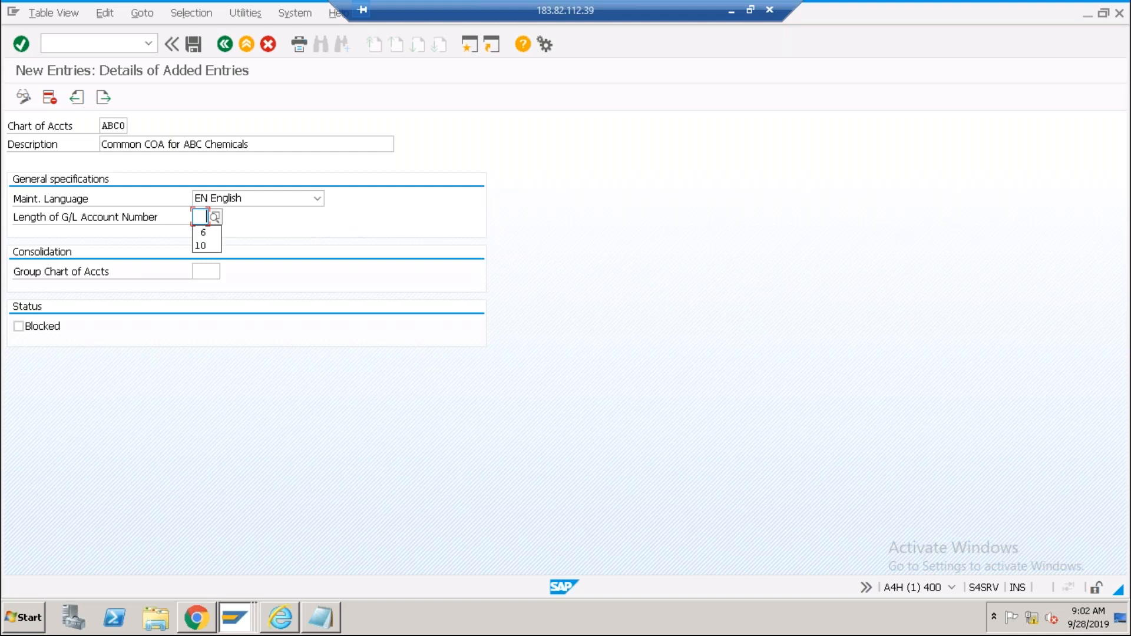
{"action": "type", "text": "4"}
{"action": "left_click", "coordinate": [196, 268]}
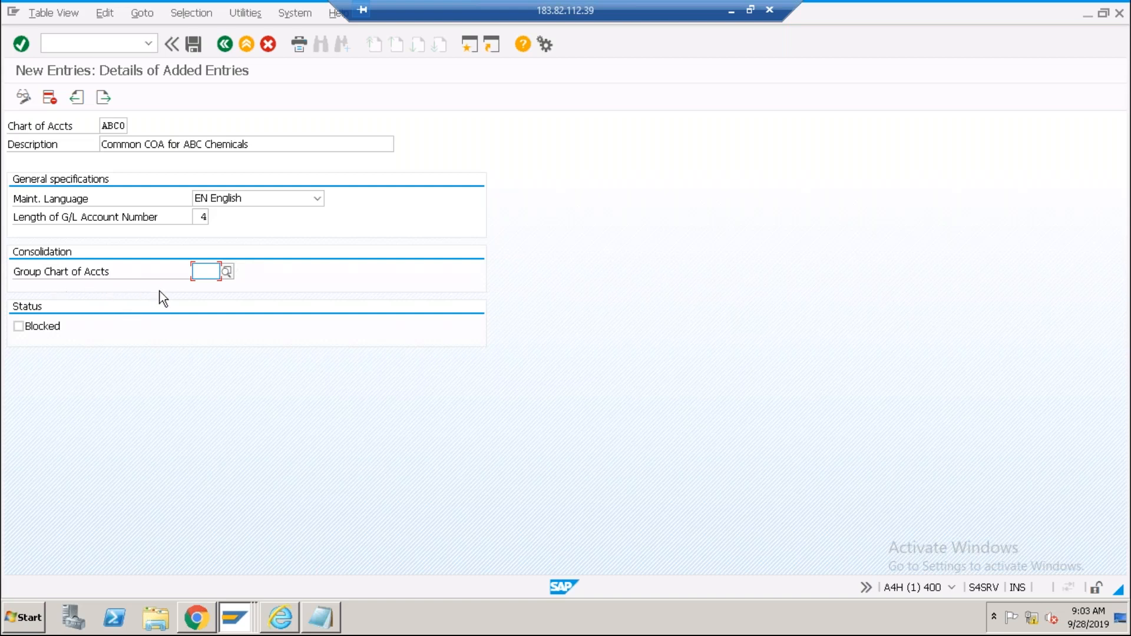
Minimize the remote session and browser, dismiss Office notices, and launch local SAP Logon.
{"action": "left_click", "coordinate": [236, 605]}
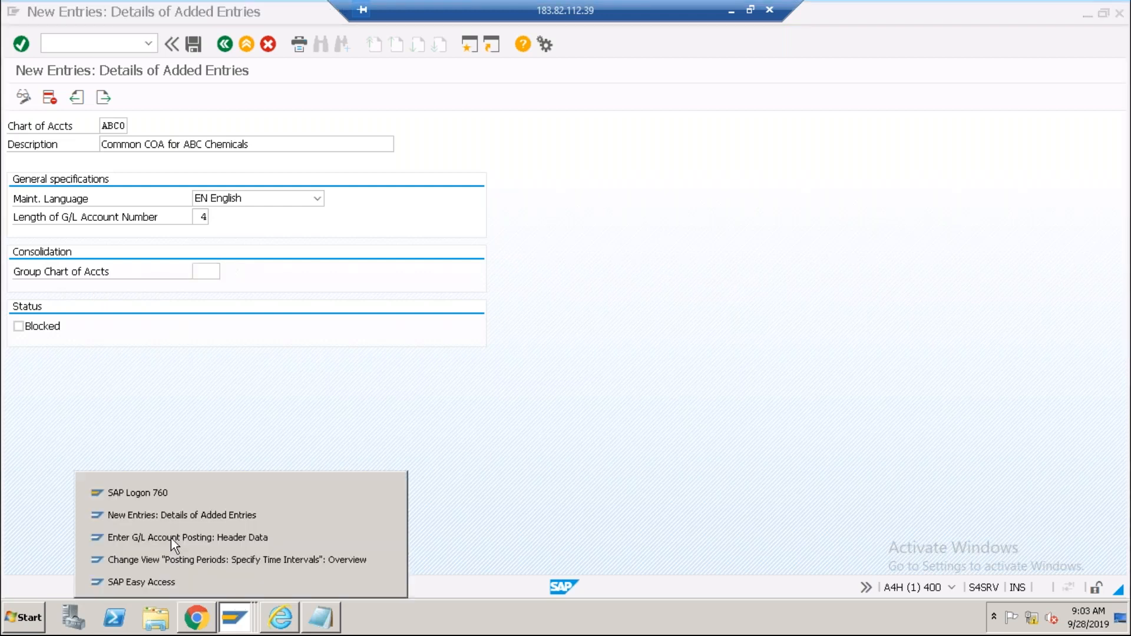
{"action": "left_click", "coordinate": [155, 497]}
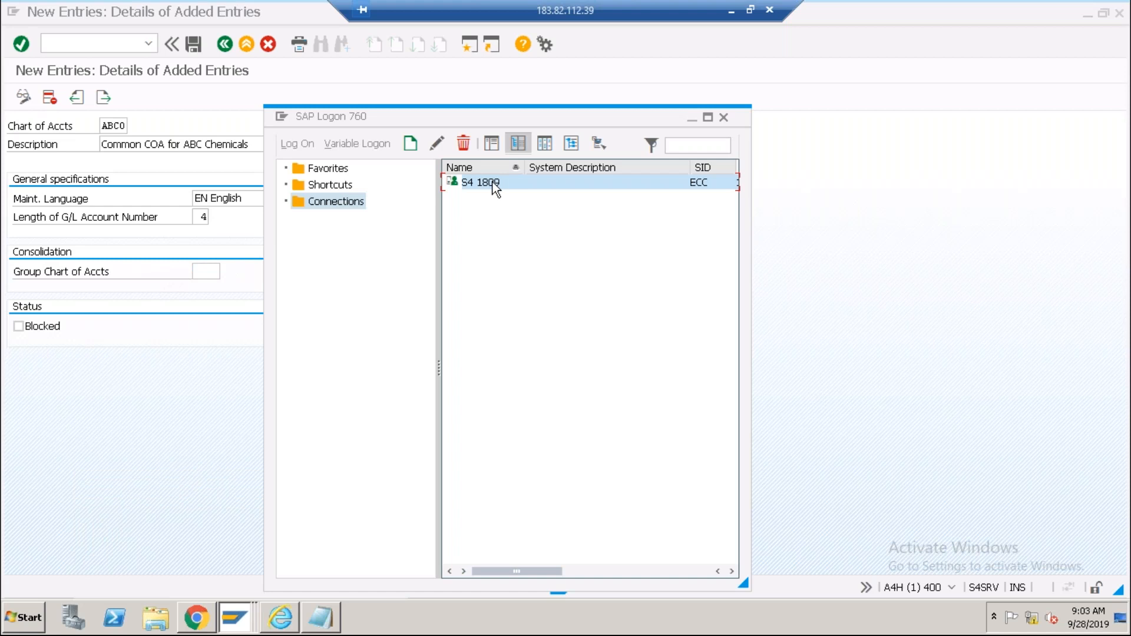
{"action": "left_click", "coordinate": [731, 10]}
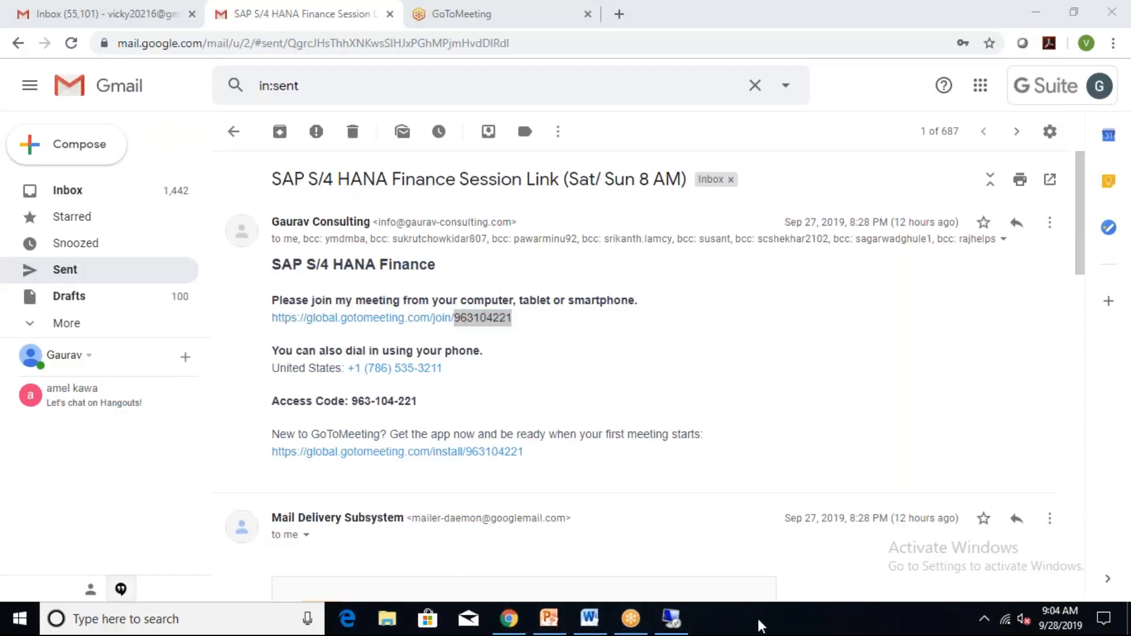
{"action": "right_click", "coordinate": [760, 626]}
{"action": "left_click", "coordinate": [725, 632]}
{"action": "left_click", "coordinate": [1036, 12]}
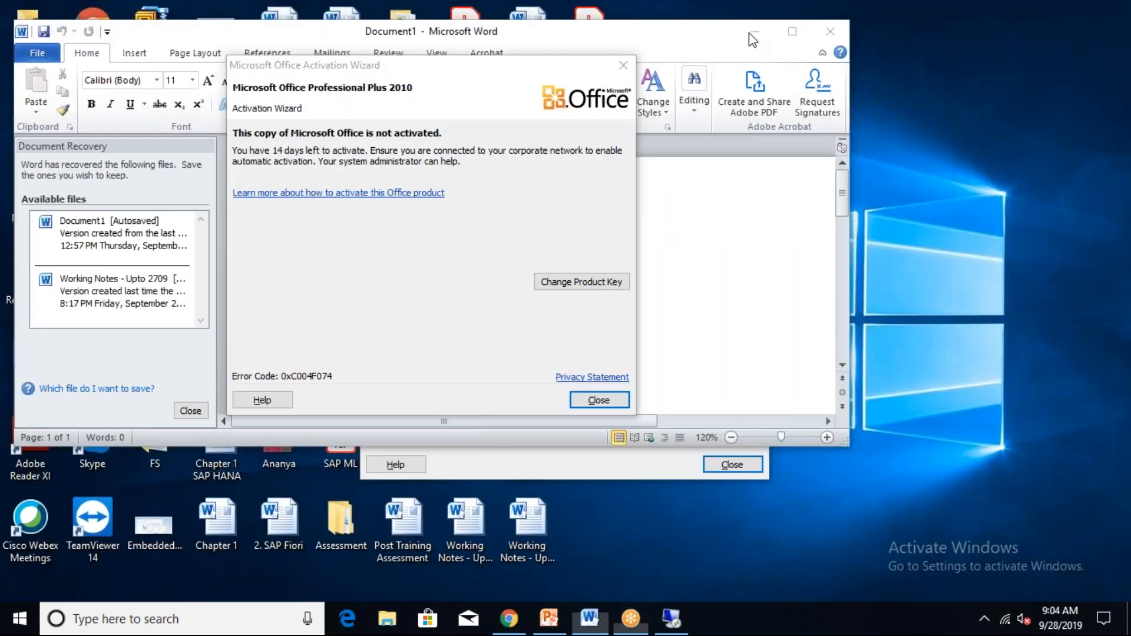
{"action": "left_click", "coordinate": [623, 65]}
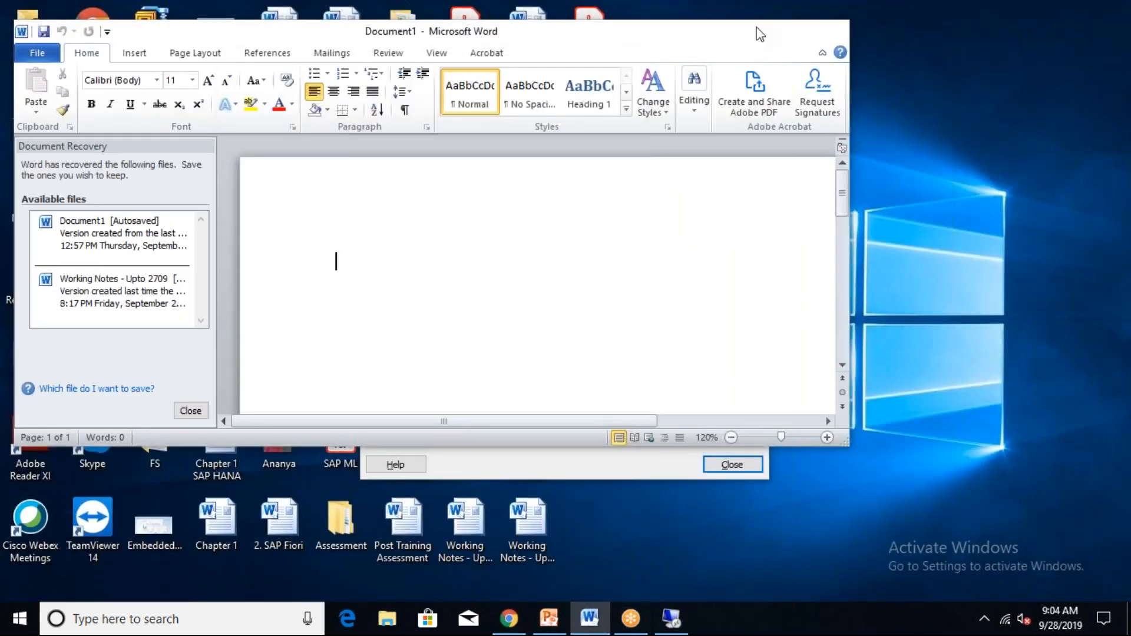
{"action": "left_click", "coordinate": [758, 27]}
{"action": "double_click", "coordinate": [81, 356]}
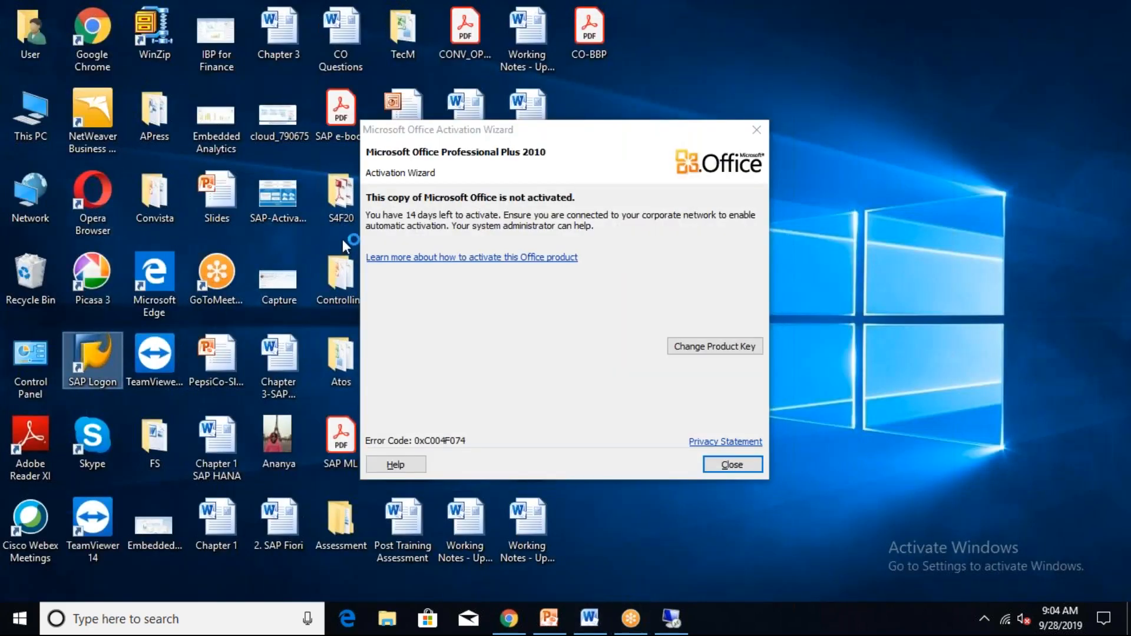
{"action": "left_click", "coordinate": [724, 466]}
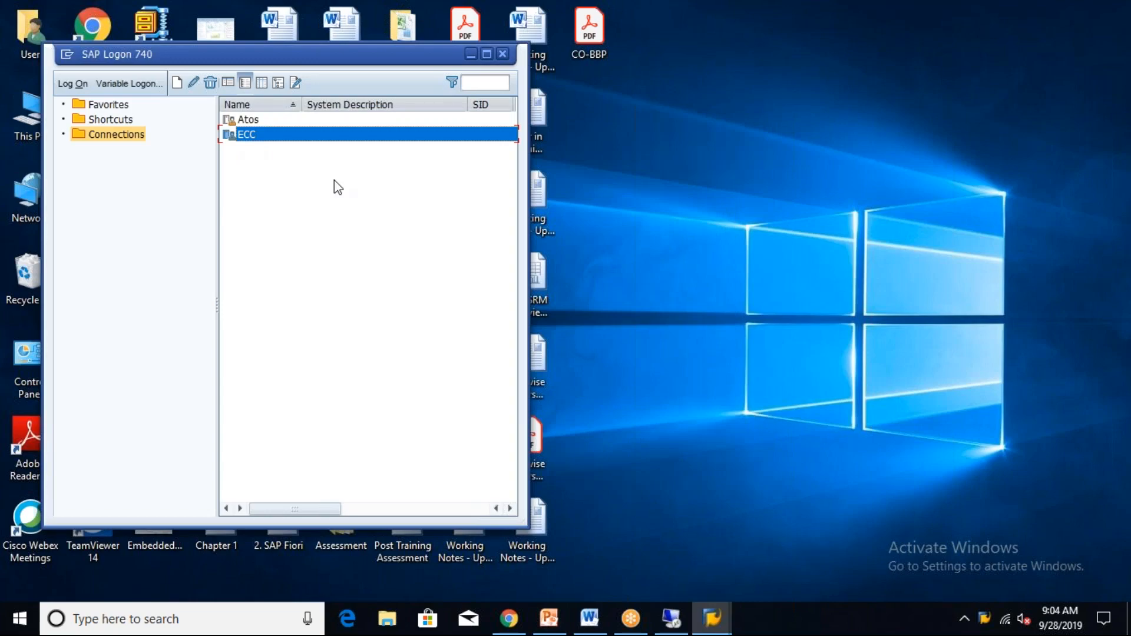
Log on to the ECC 6.0 system, client 800, with the password, then return to the remote S/4HANA session.
{"action": "key", "text": "Return"}
{"action": "type", "text": "******"}
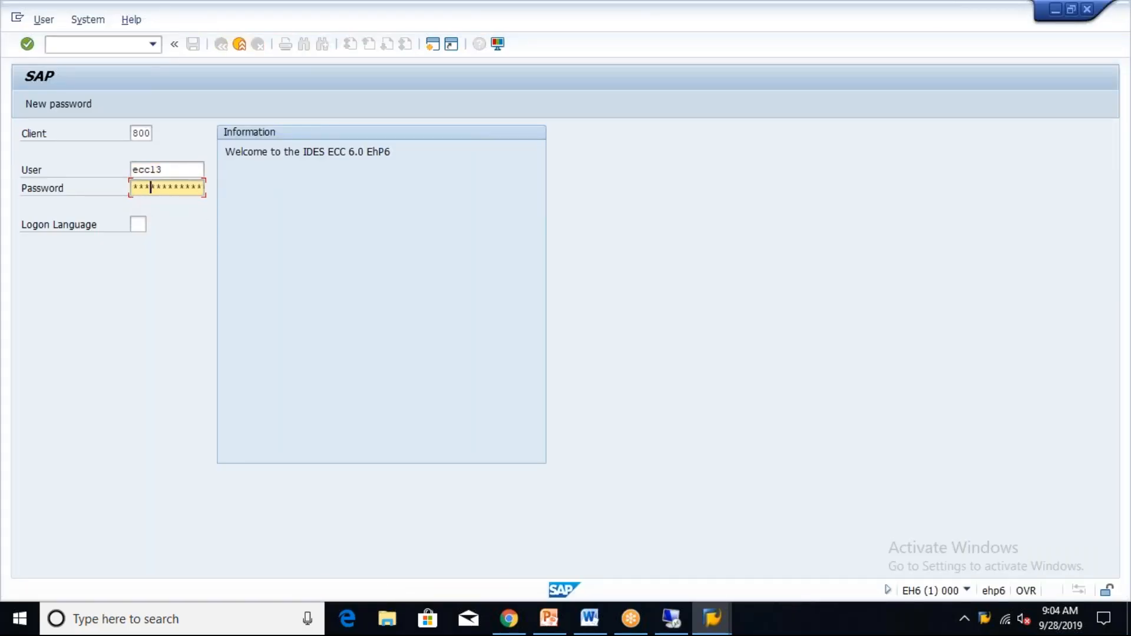
{"action": "key", "text": "Return"}
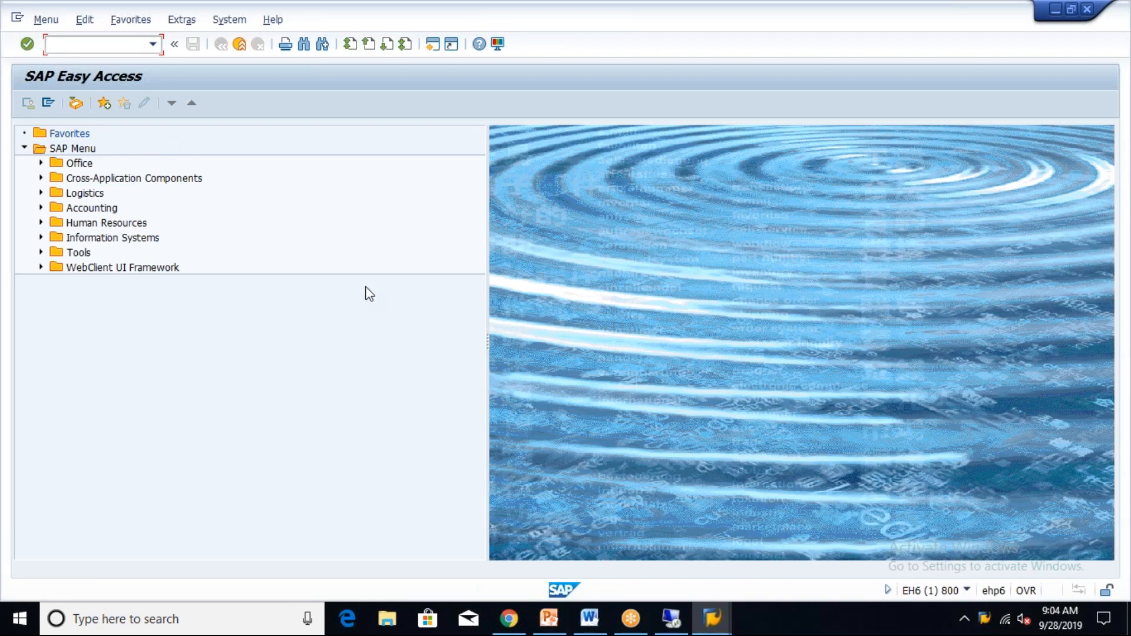
{"action": "key", "text": "alt+Tab"}
{"action": "key", "text": "alt+Tab"}
{"action": "key", "text": "alt+Tab"}
{"action": "key", "text": "alt+Tab"}
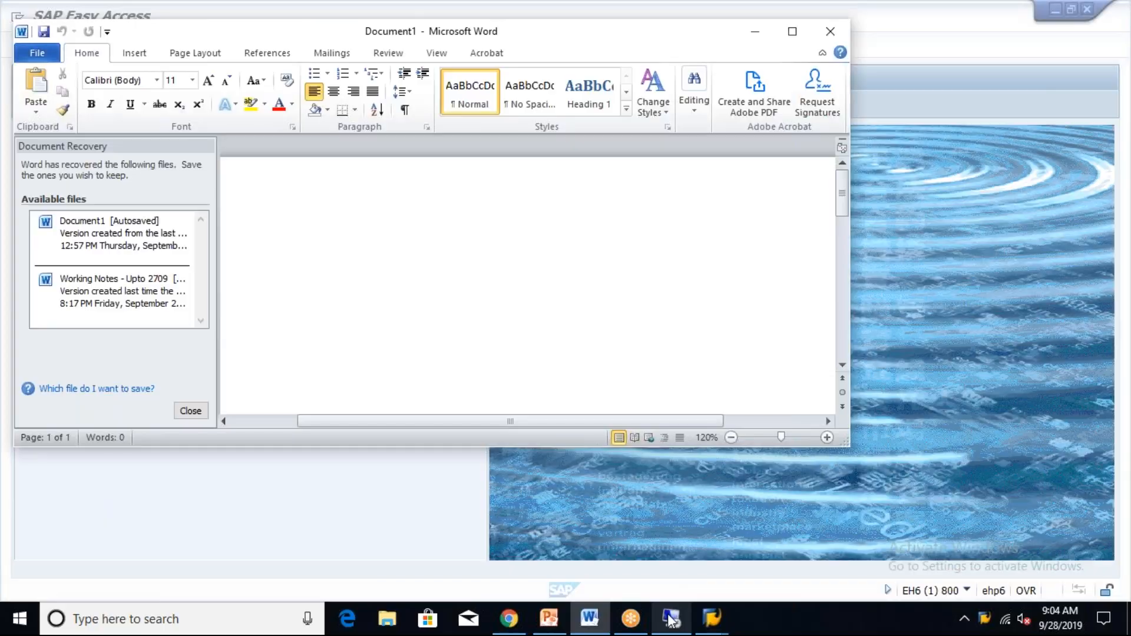
{"action": "left_click", "coordinate": [671, 617]}
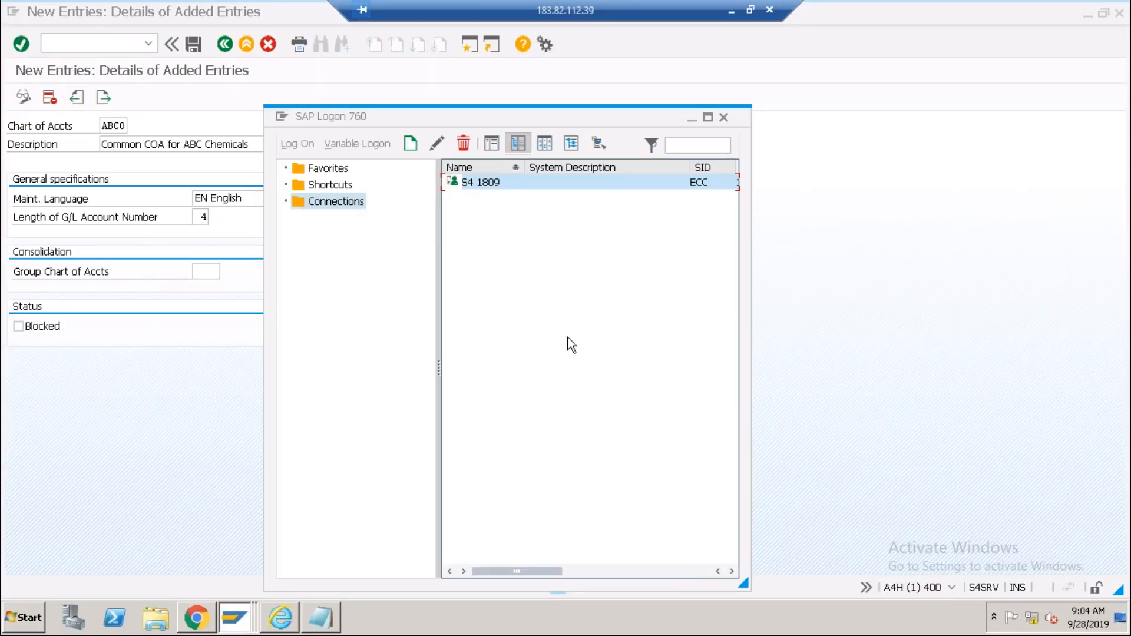
Show the transaction code in the status bar to confirm OB13, then minimize the remote session.
{"action": "left_click", "coordinate": [689, 120]}
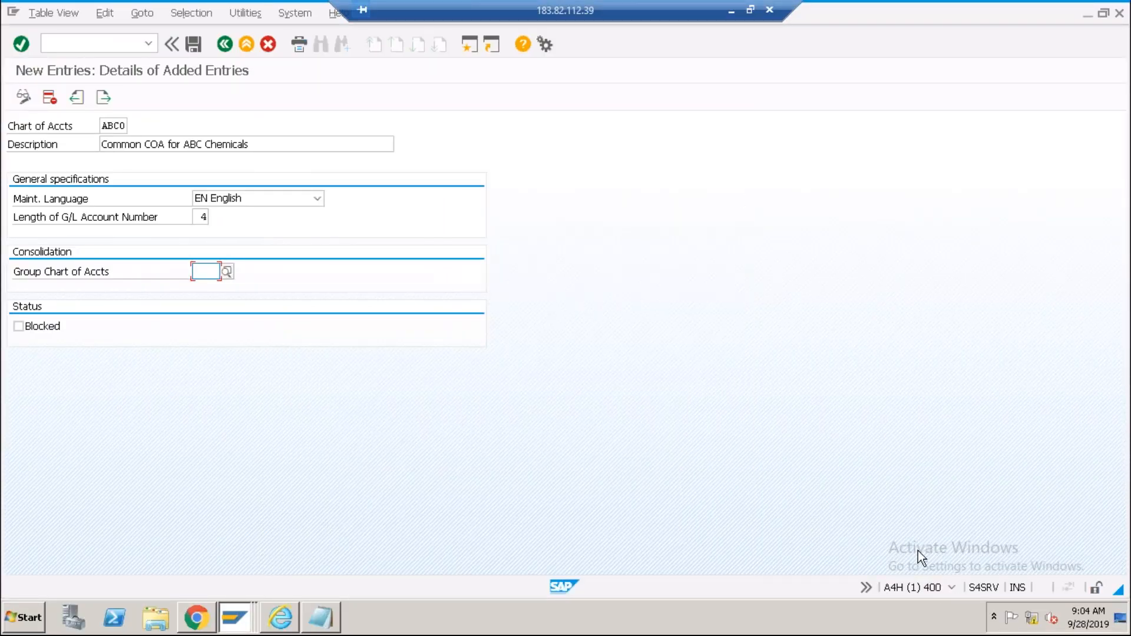
{"action": "left_click", "coordinate": [953, 589]}
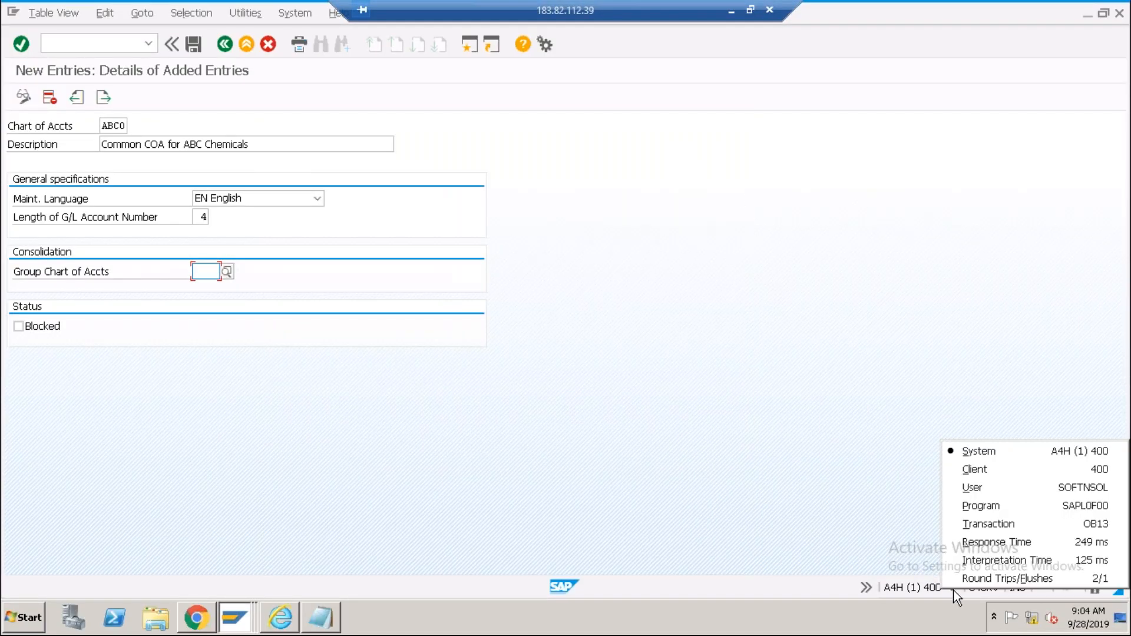
{"action": "left_click", "coordinate": [1103, 529]}
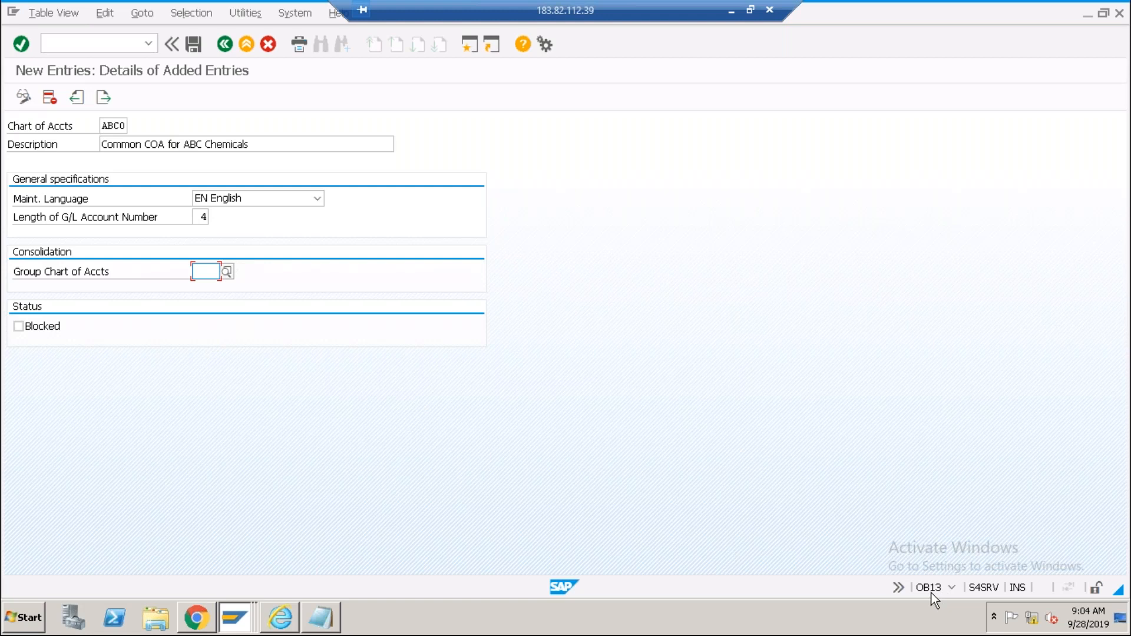
{"action": "left_click", "coordinate": [730, 8]}
Run OB13 in ECC and open the details of chart of accounts 0098.
{"action": "mouse_move", "coordinate": [712, 618]}
{"action": "left_click", "coordinate": [742, 568]}
{"action": "type", "text": "ob1"}
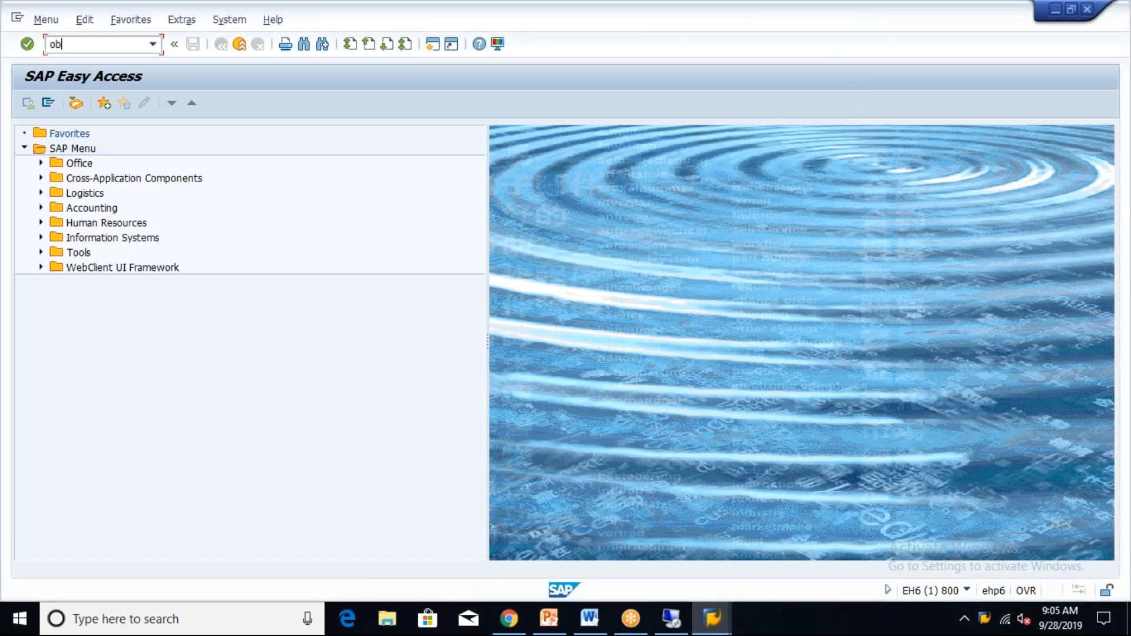
{"action": "type", "text": "3"}
{"action": "key", "text": "Return"}
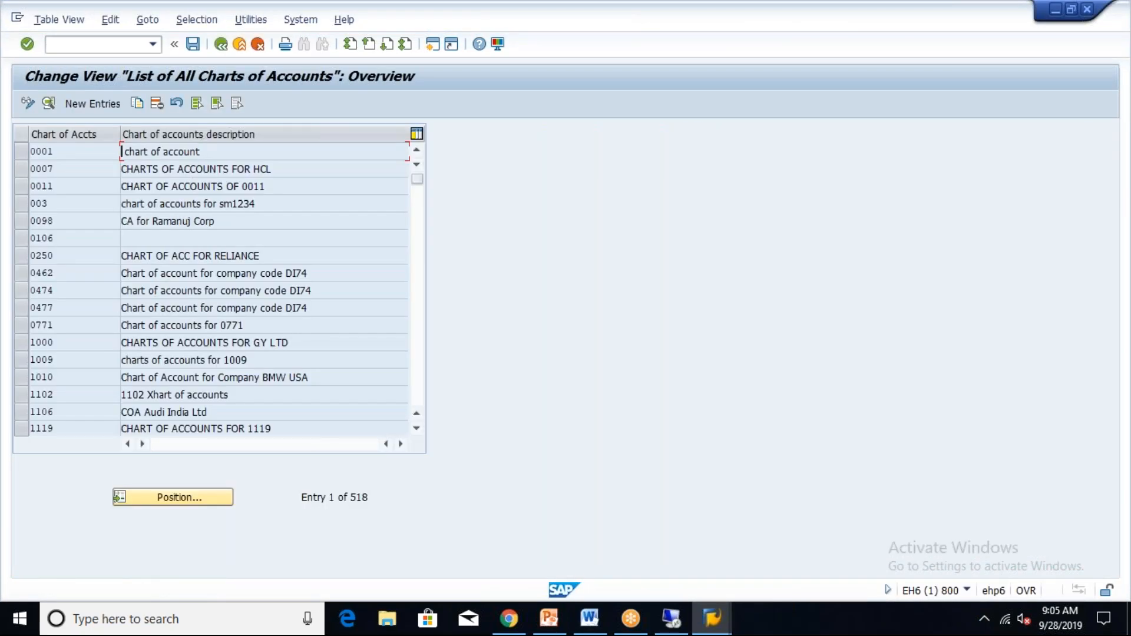
{"action": "double_click", "coordinate": [151, 221]}
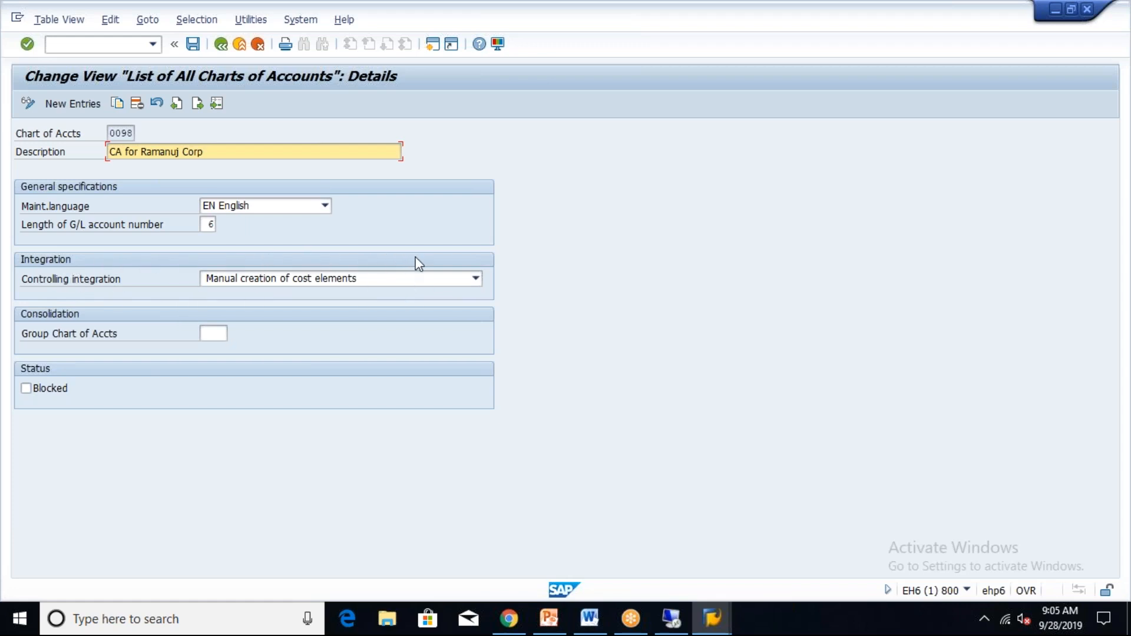
Check the Controlling integration options, keeping manual cost element creation, and return to the S/4HANA ABC0 entry.
{"action": "key", "text": "alt+Tab"}
{"action": "key", "text": "Tab"}
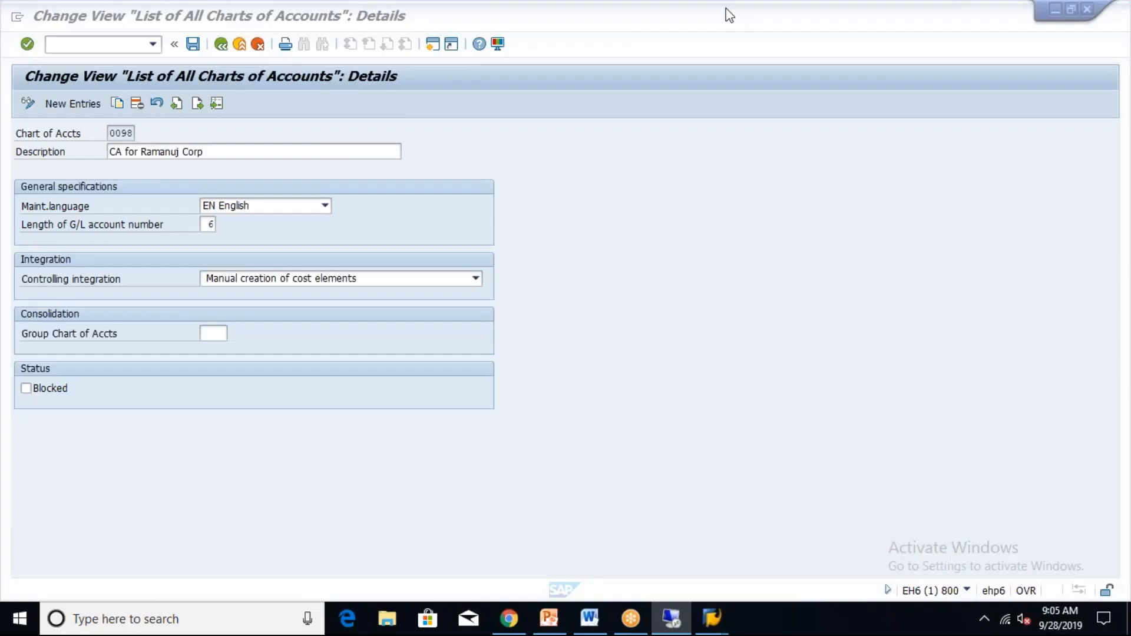
{"action": "left_click", "coordinate": [289, 278]}
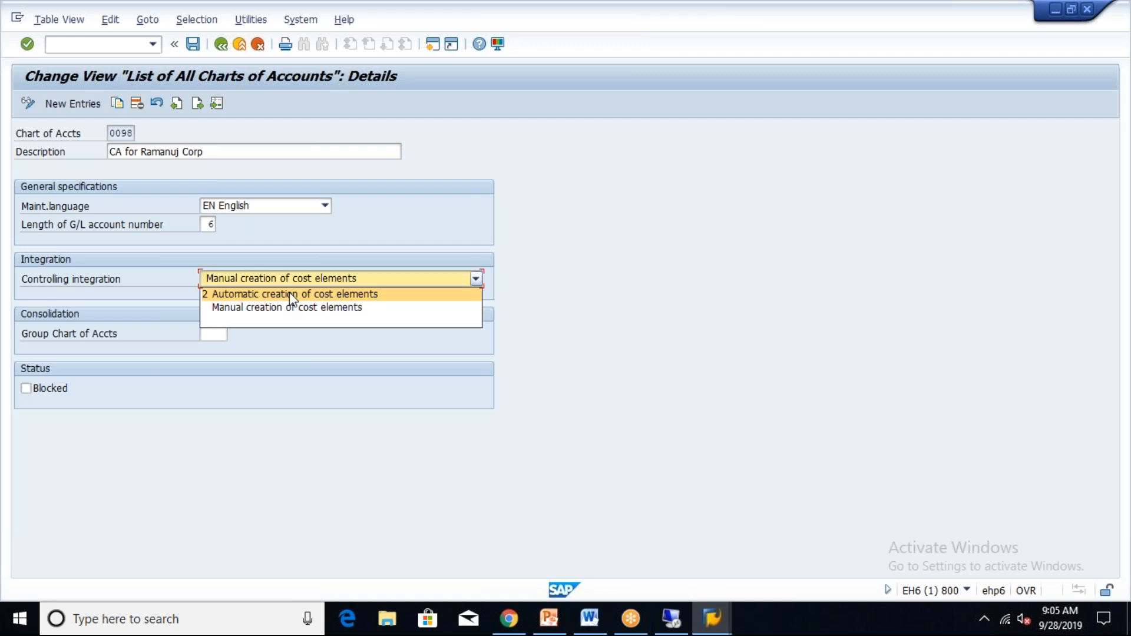
{"action": "left_click", "coordinate": [373, 397]}
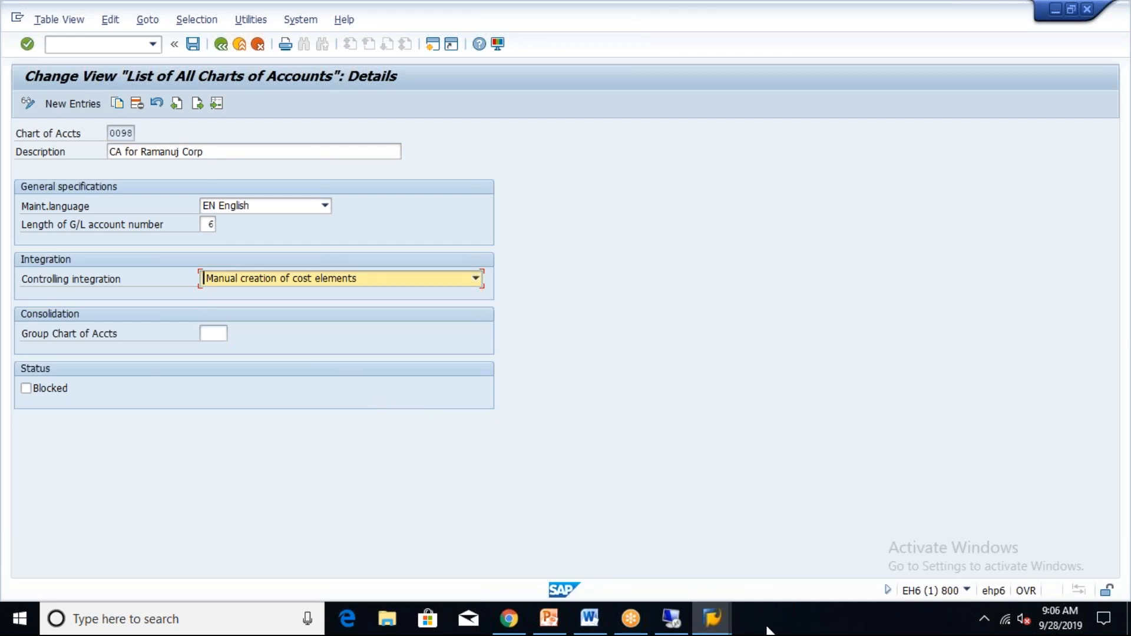
{"action": "left_click", "coordinate": [678, 618]}
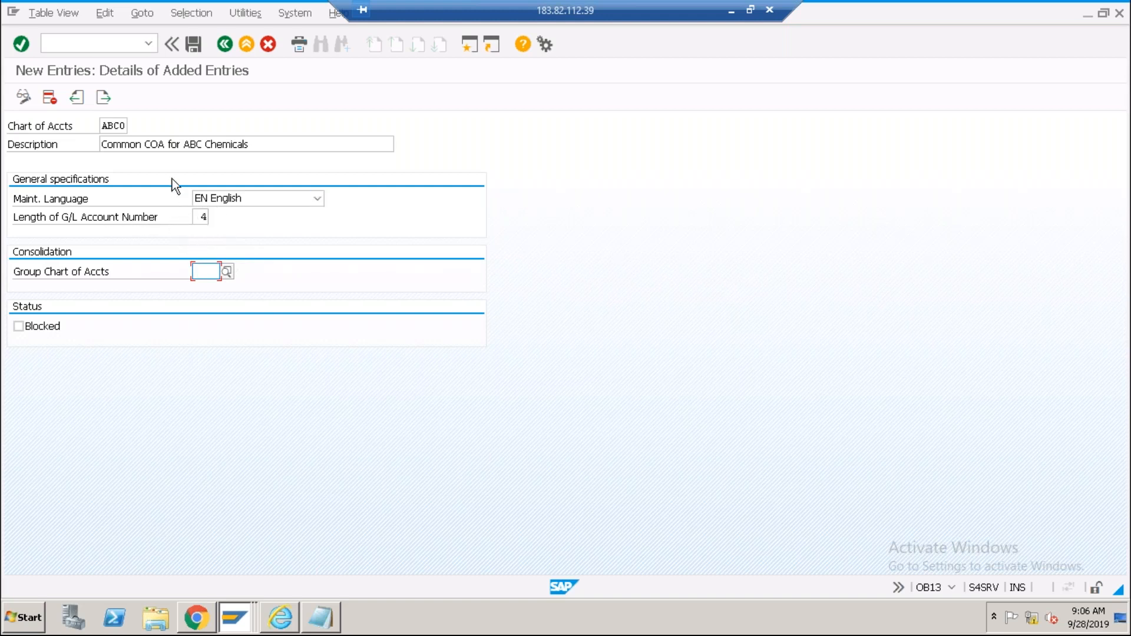
Save chart of accounts ABC0 under the customizing request and go back to the IMG tree.
{"action": "left_click", "coordinate": [196, 46]}
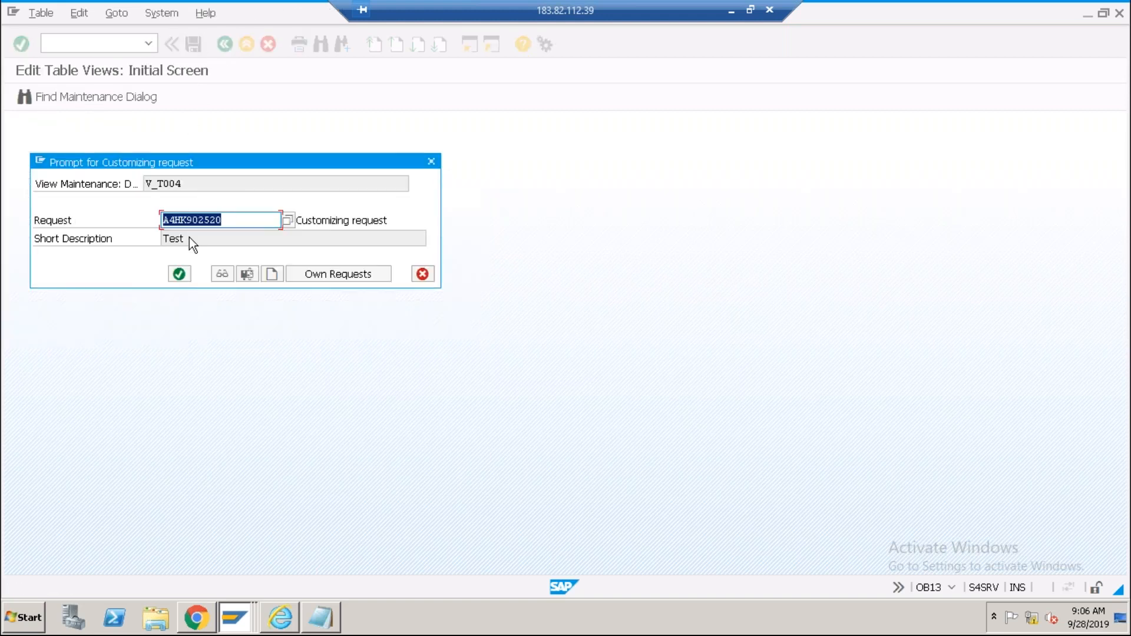
{"action": "left_click", "coordinate": [179, 275]}
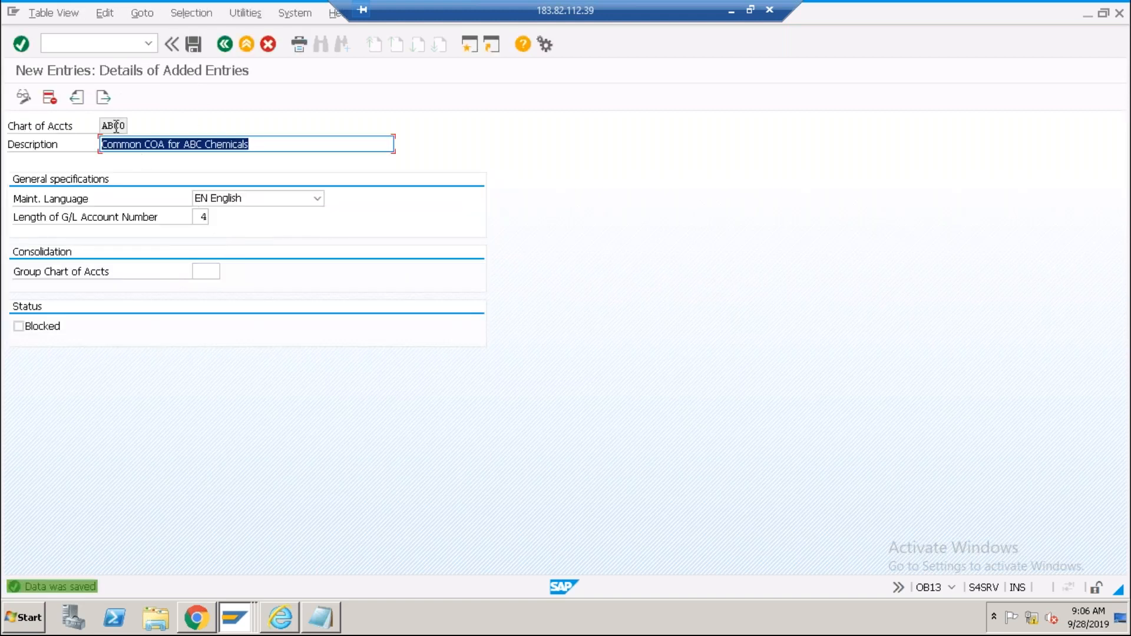
{"action": "left_click", "coordinate": [115, 126]}
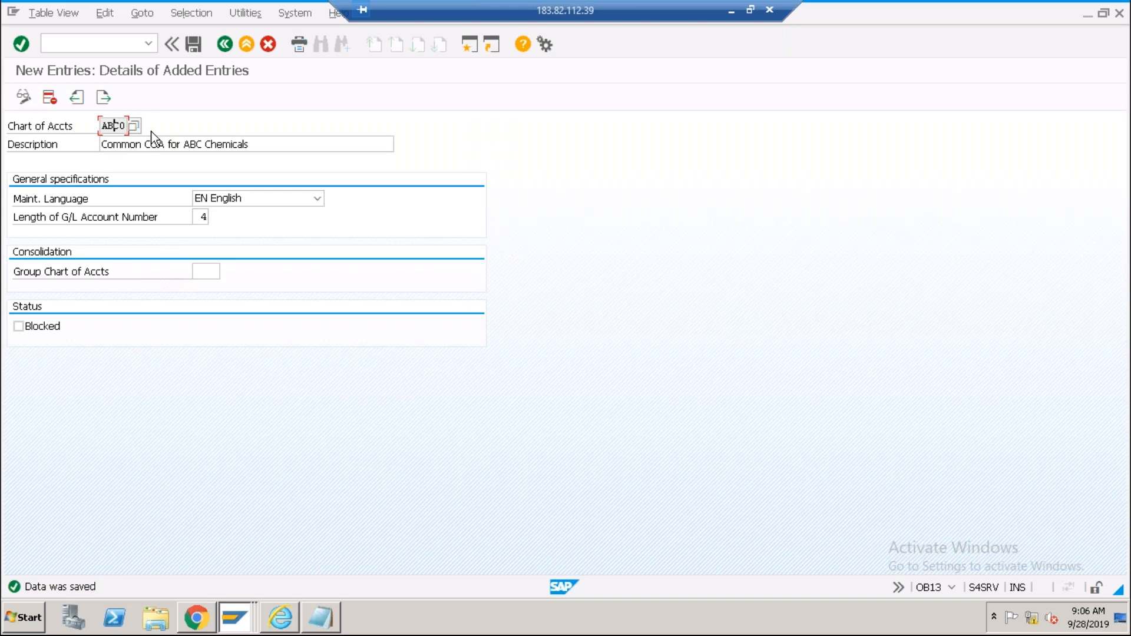
{"action": "left_click", "coordinate": [225, 44]}
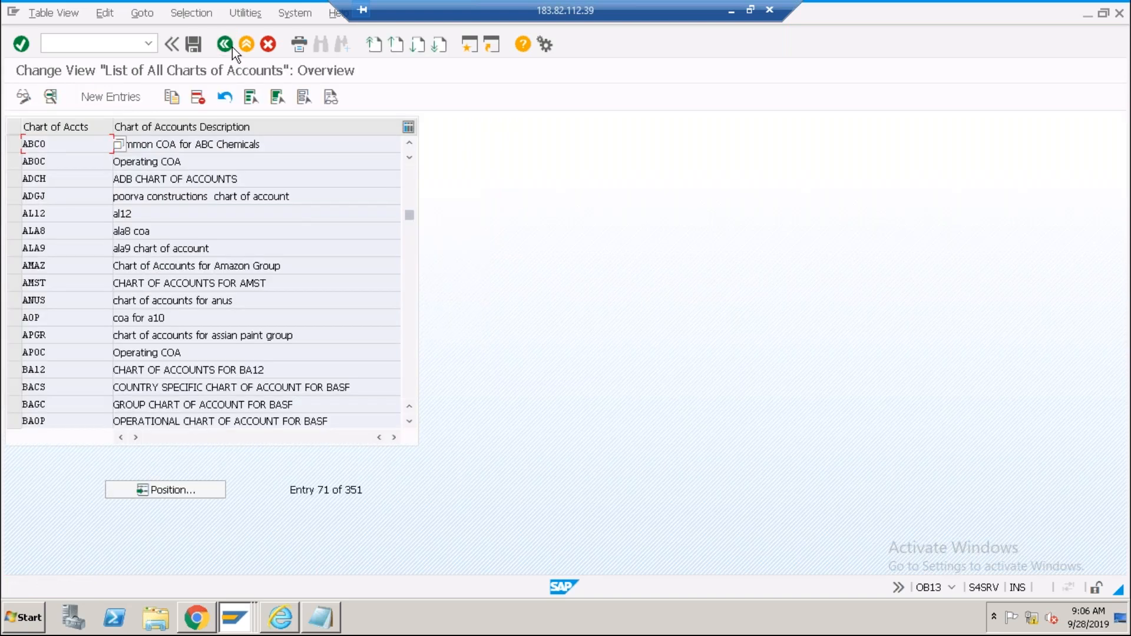
{"action": "left_click", "coordinate": [232, 46]}
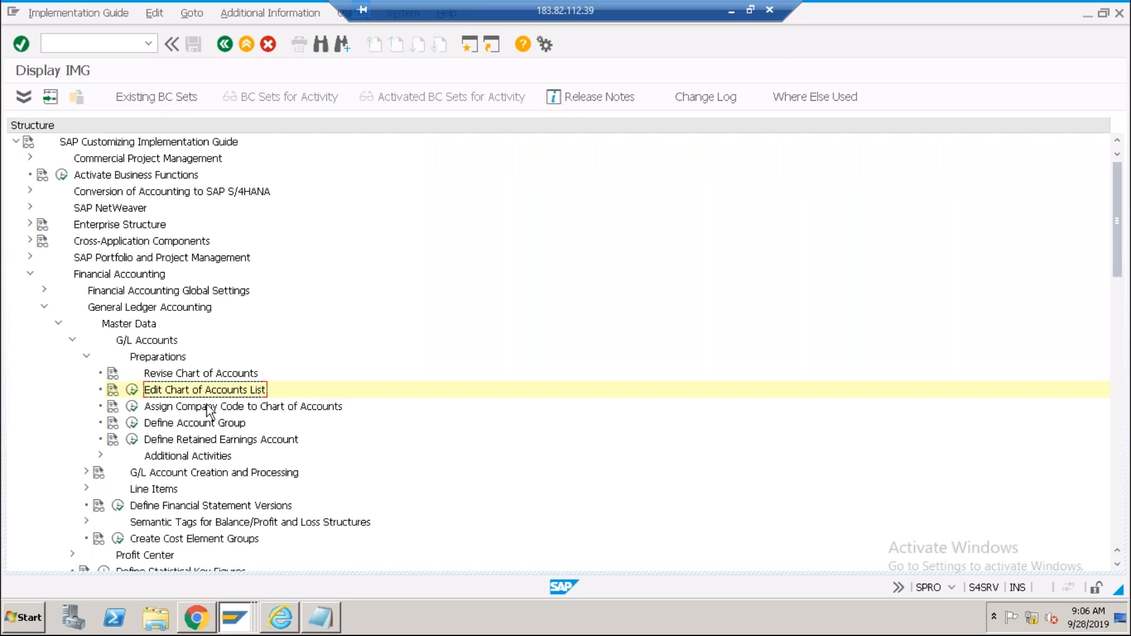
Run Assign Company Code to Chart of Accounts, jump to ABCI and assign it ABC0.
{"action": "left_click", "coordinate": [202, 406]}
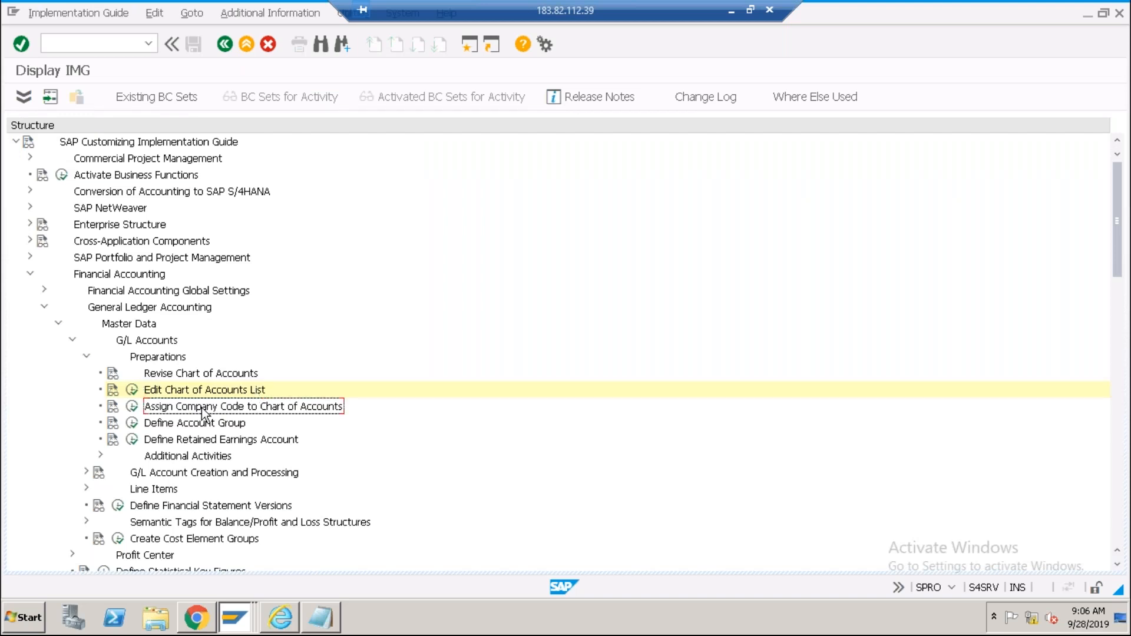
{"action": "left_click", "coordinate": [132, 406]}
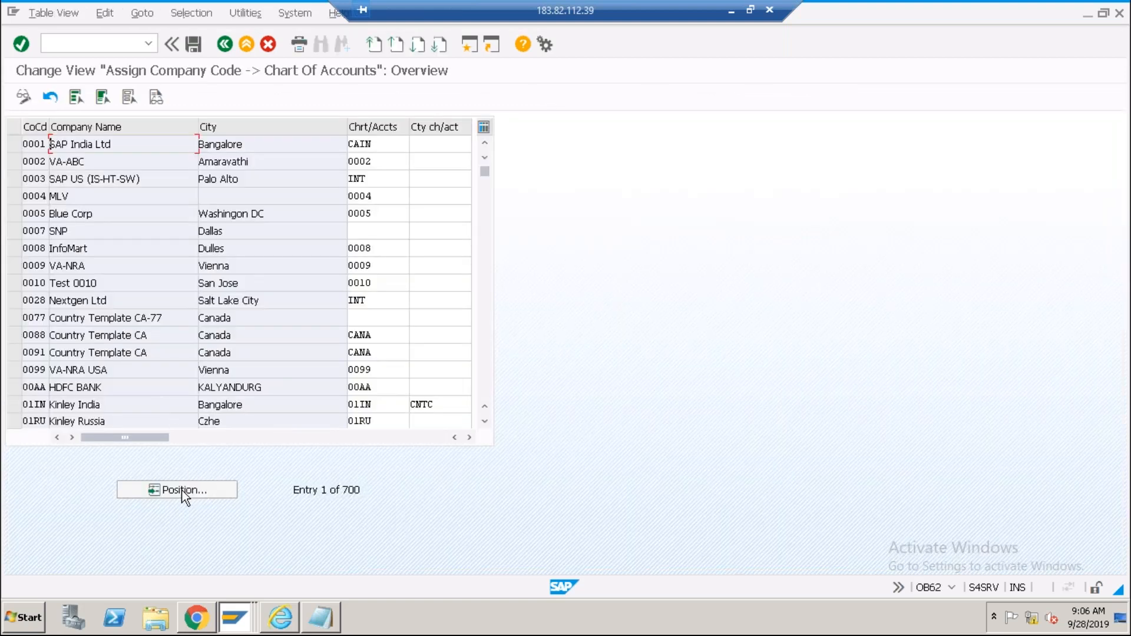
{"action": "left_click", "coordinate": [181, 490]}
{"action": "type", "text": "abci"}
{"action": "key", "text": "Return"}
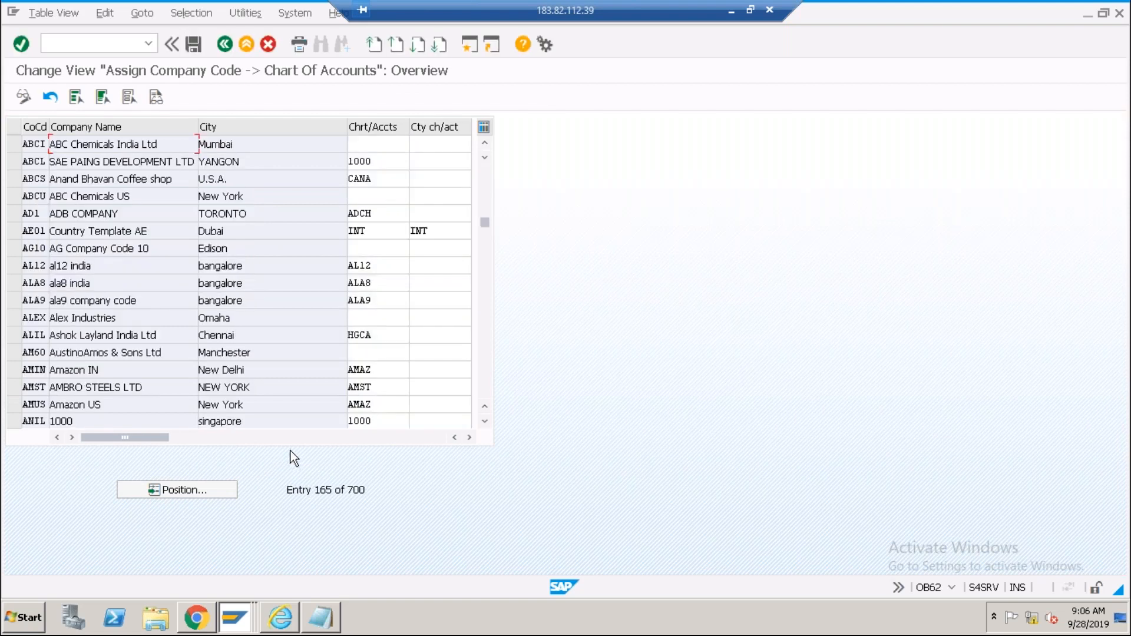
{"action": "left_click", "coordinate": [372, 142]}
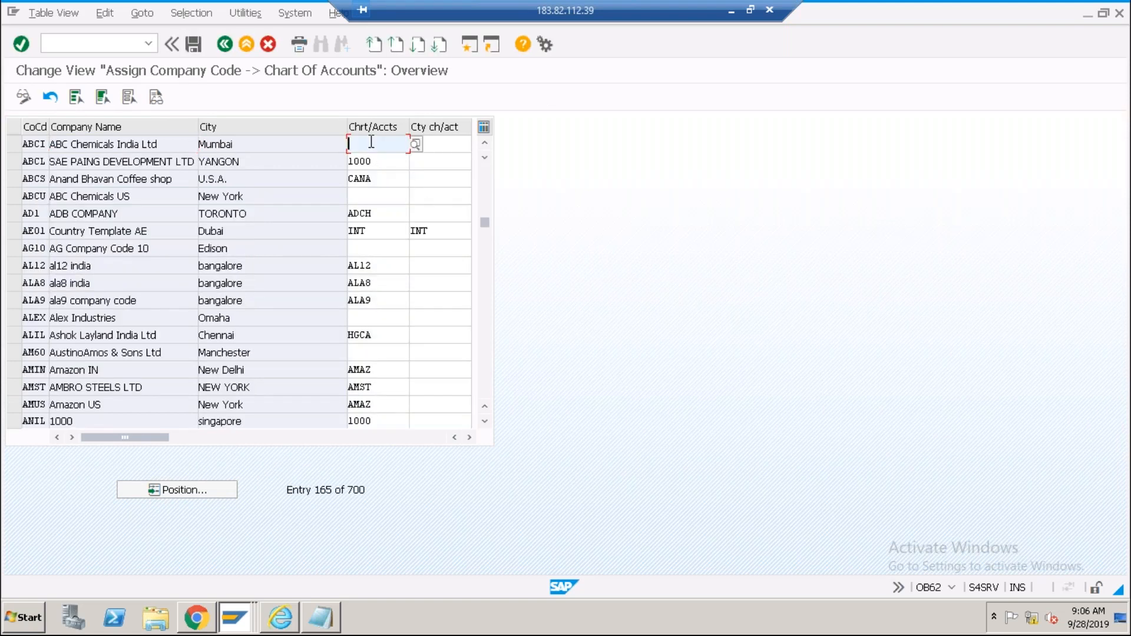
{"action": "type", "text": "ABC0"}
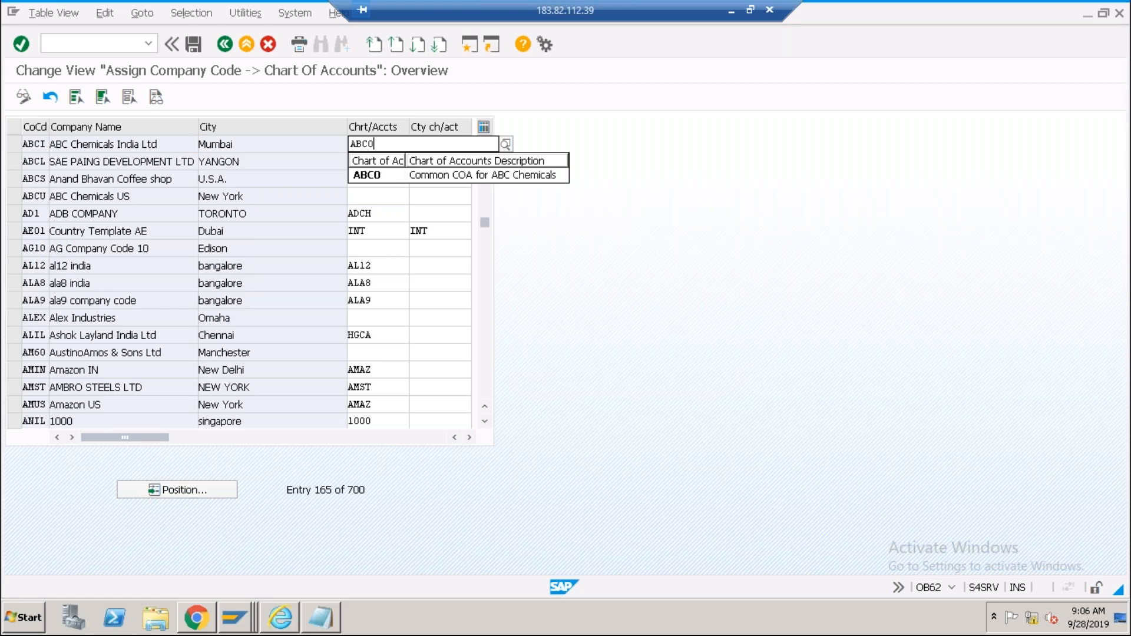
{"action": "left_click", "coordinate": [381, 176]}
Assign ABC0 to company code ABCU, save under the request, and return to the IMG.
{"action": "left_click", "coordinate": [378, 194]}
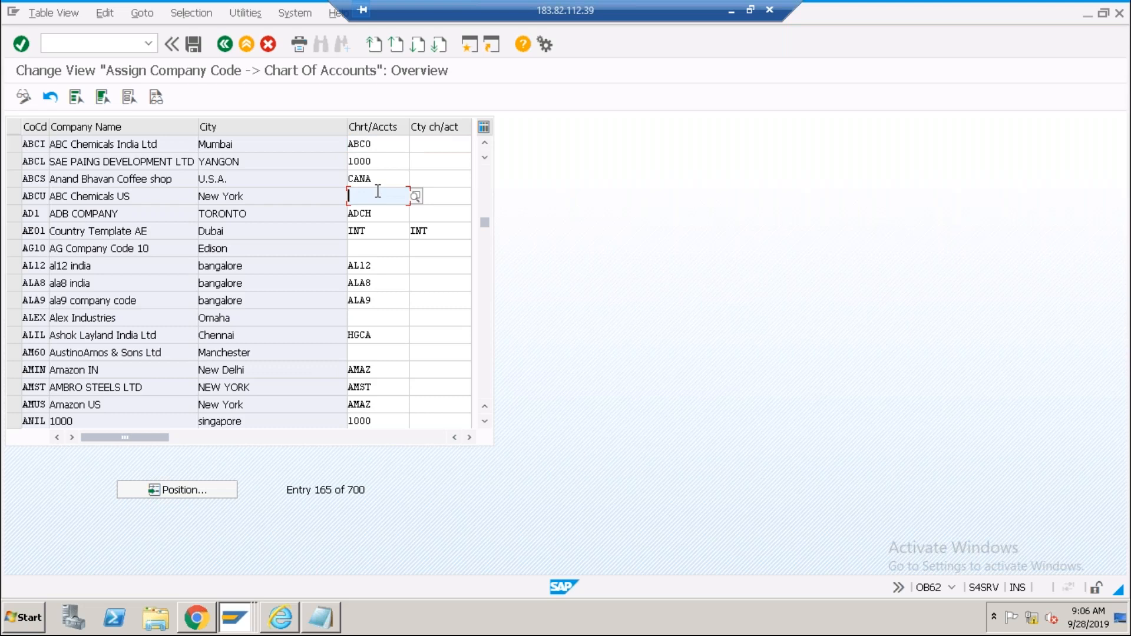
{"action": "type", "text": "ABC0"}
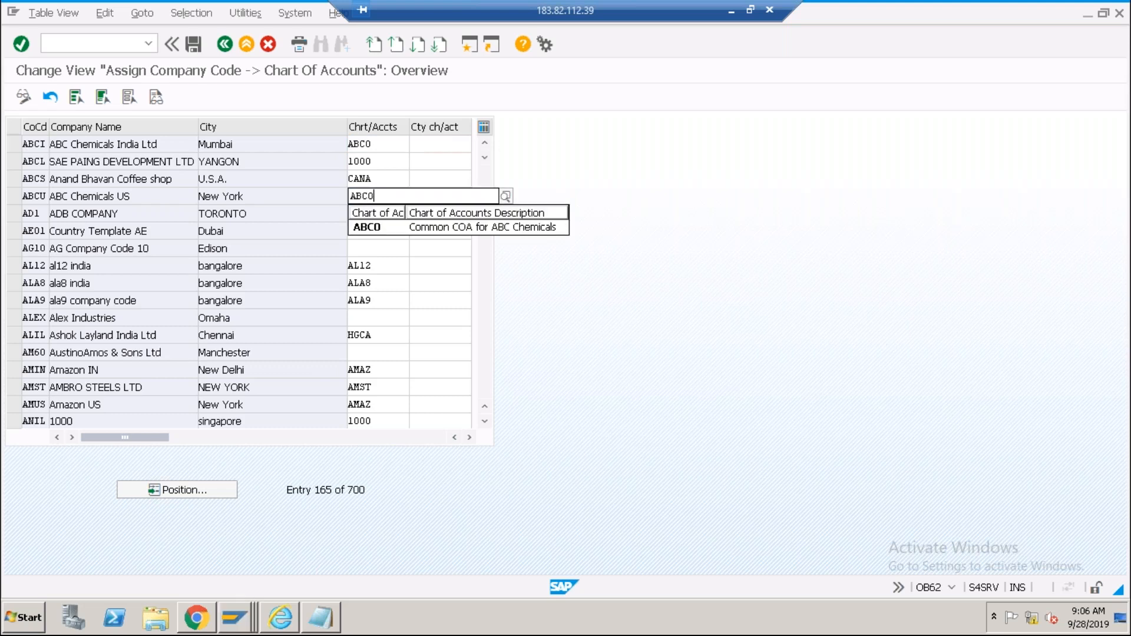
{"action": "left_click", "coordinate": [363, 227]}
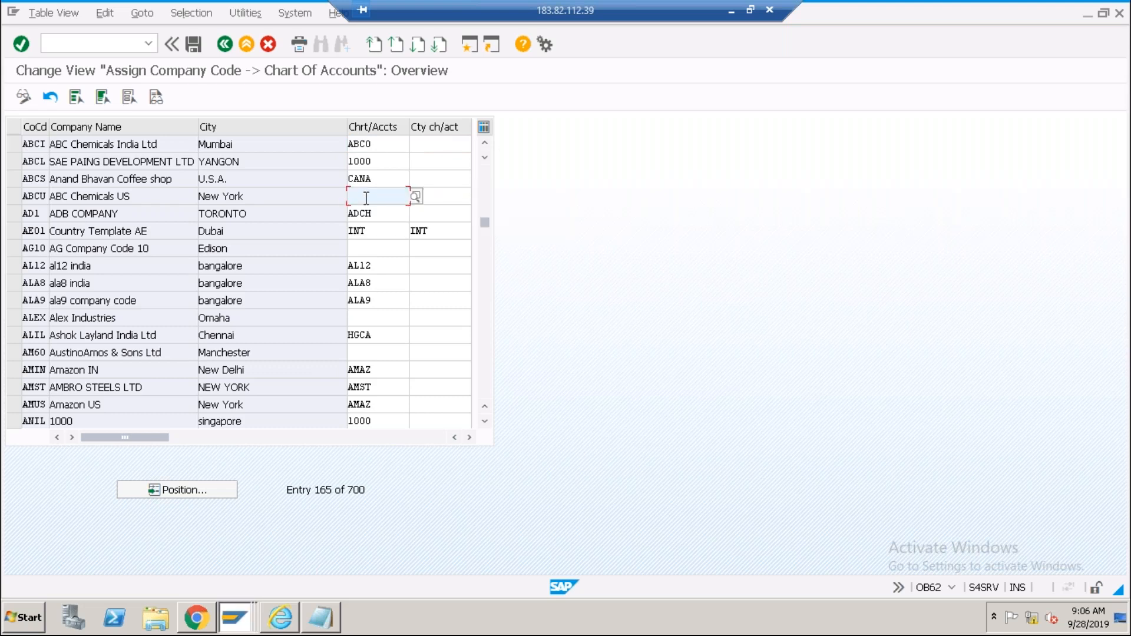
{"action": "type", "text": "ABC0"}
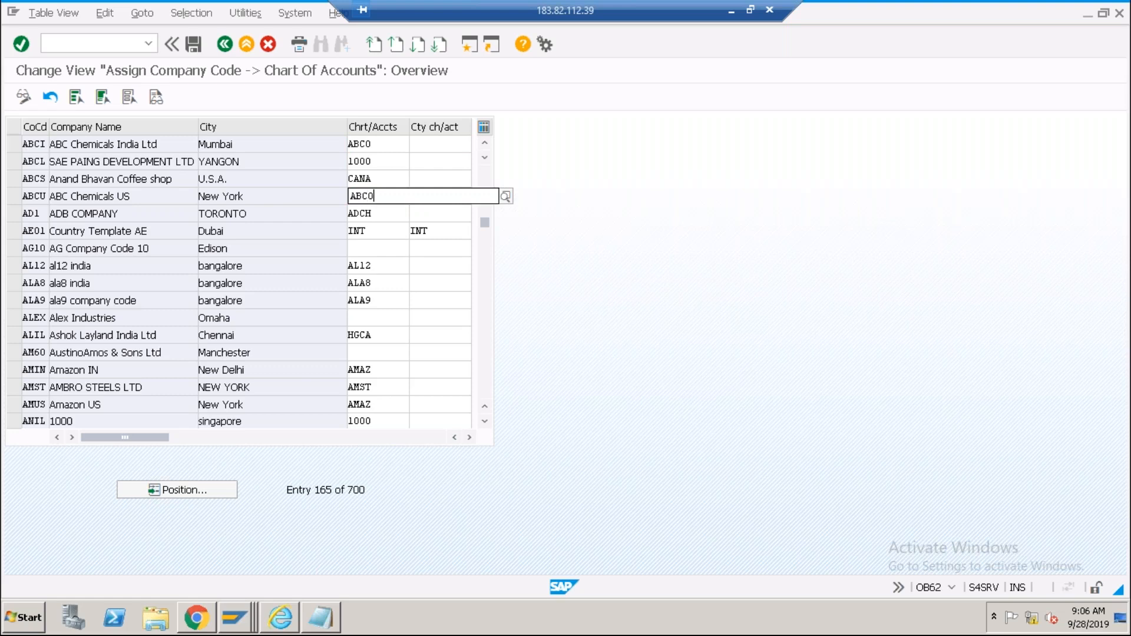
{"action": "left_click", "coordinate": [369, 226]}
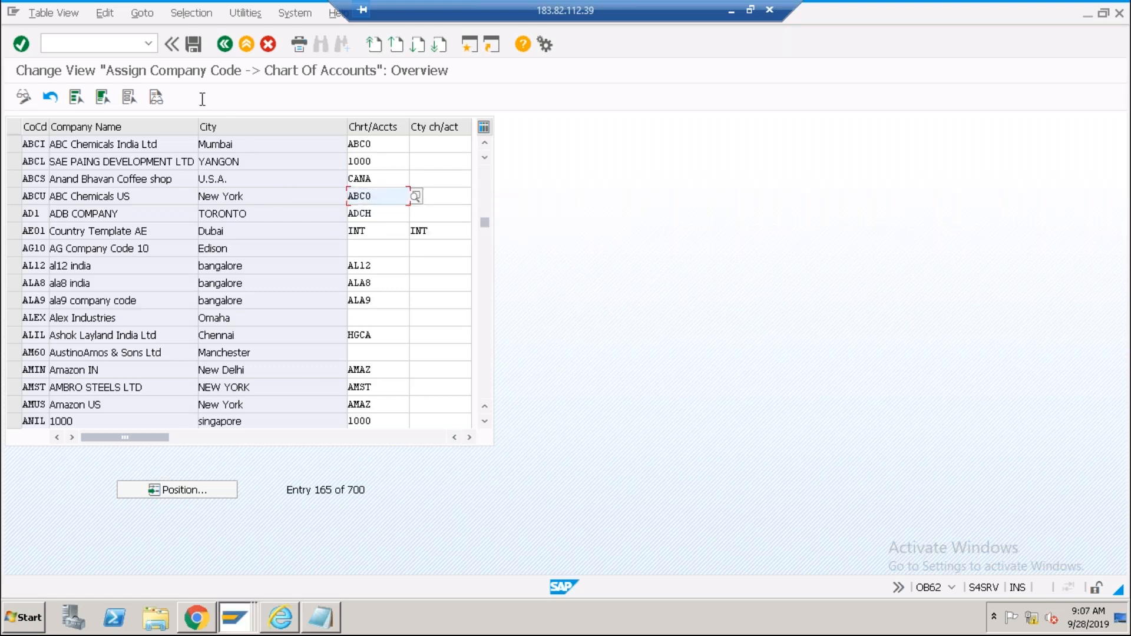
{"action": "left_click", "coordinate": [193, 44]}
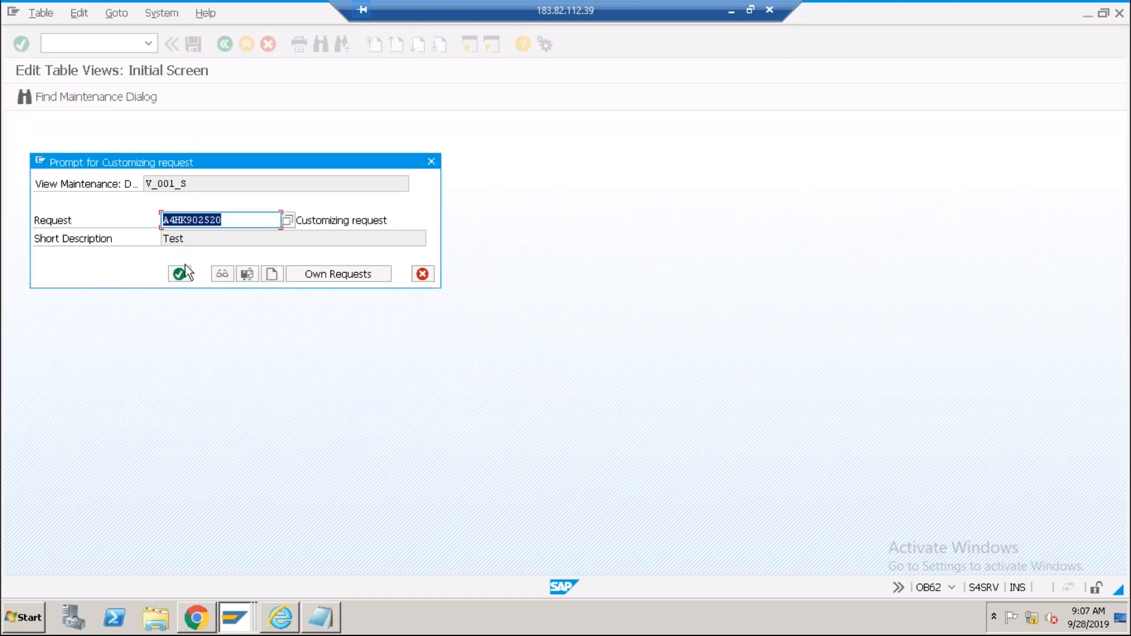
{"action": "left_click", "coordinate": [179, 274]}
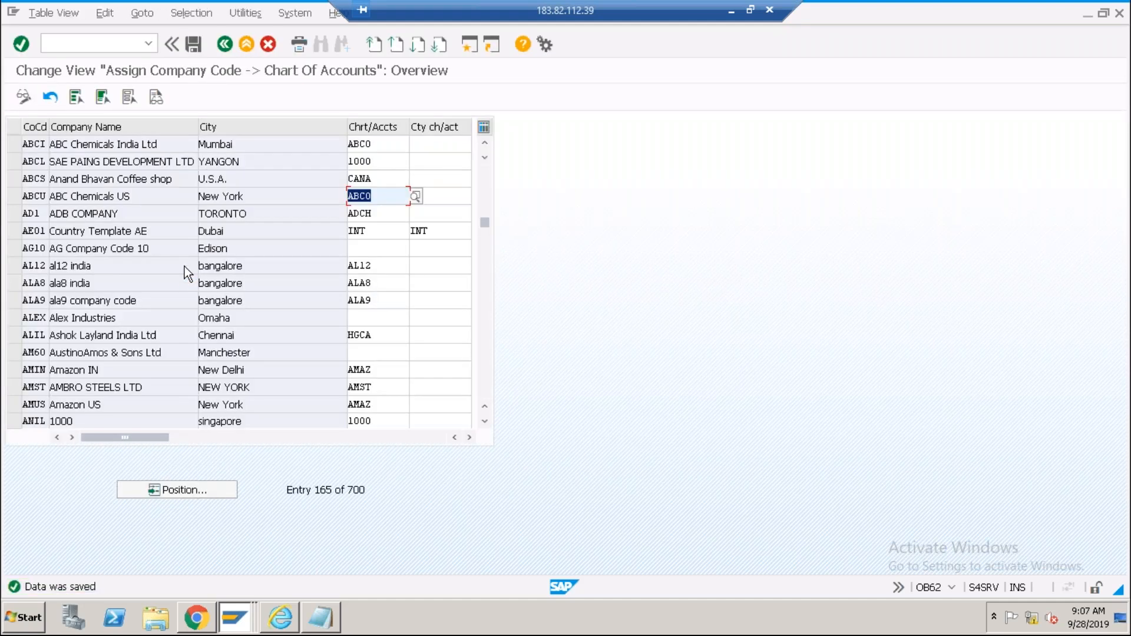
{"action": "left_click", "coordinate": [224, 44]}
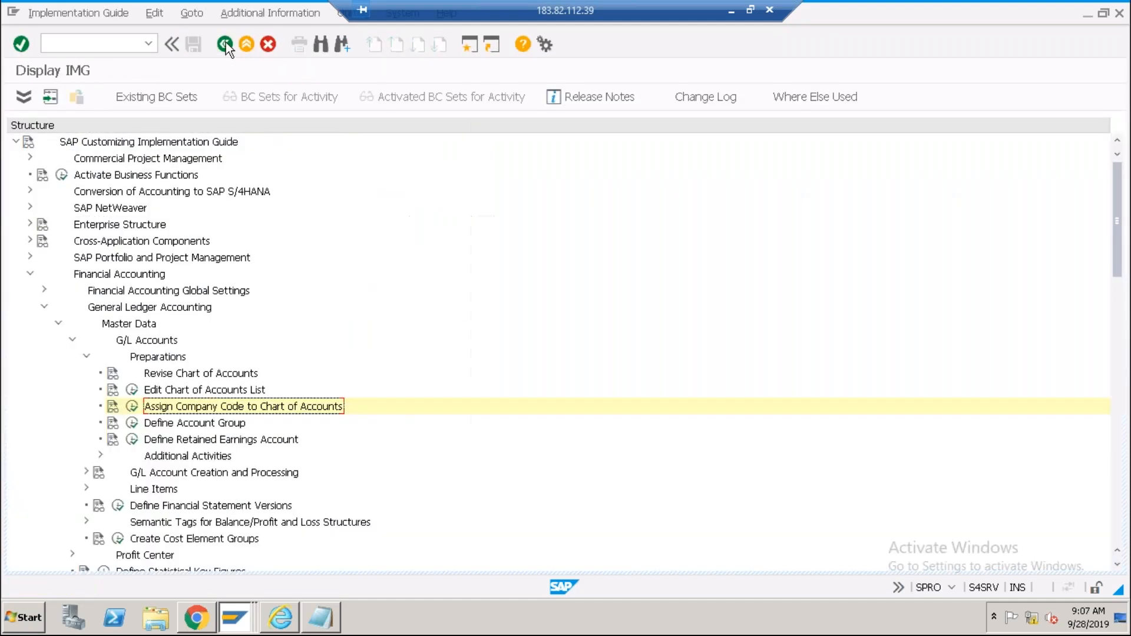
Run Define Account Group for G/L accounts, then bring the Notepad notes forward.
{"action": "left_click", "coordinate": [211, 424]}
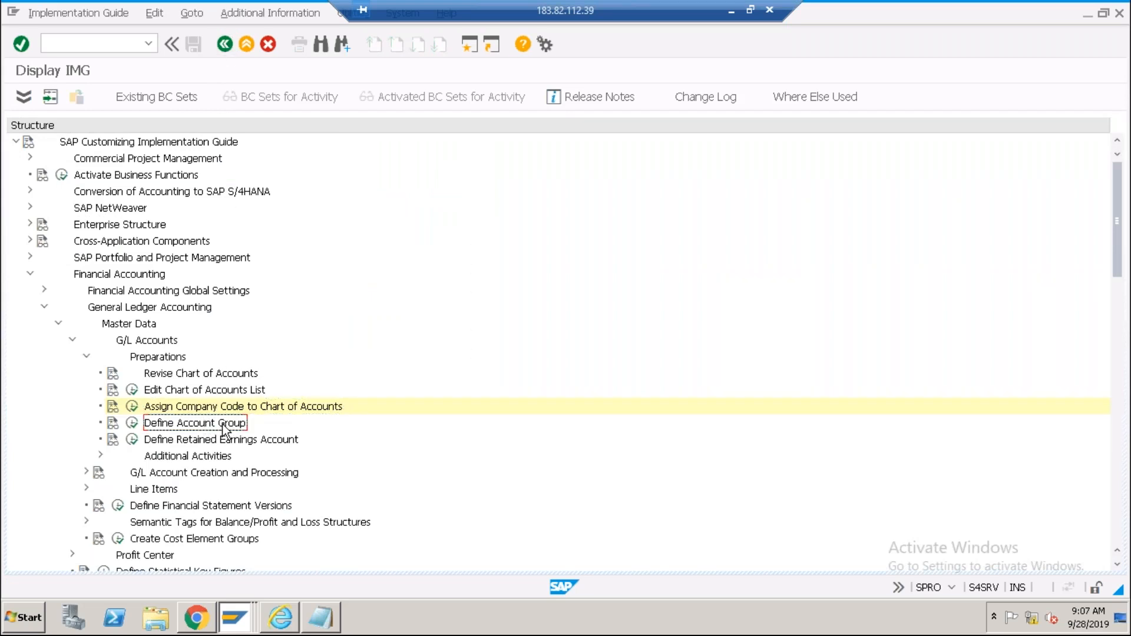
{"action": "left_click", "coordinate": [132, 423]}
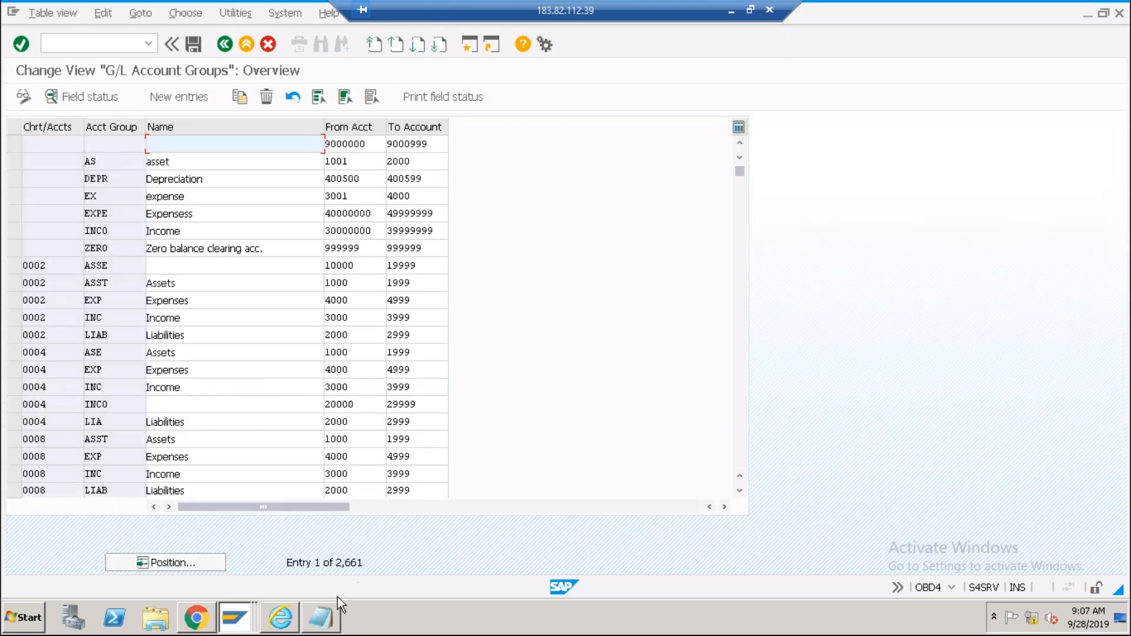
{"action": "left_click", "coordinate": [326, 618]}
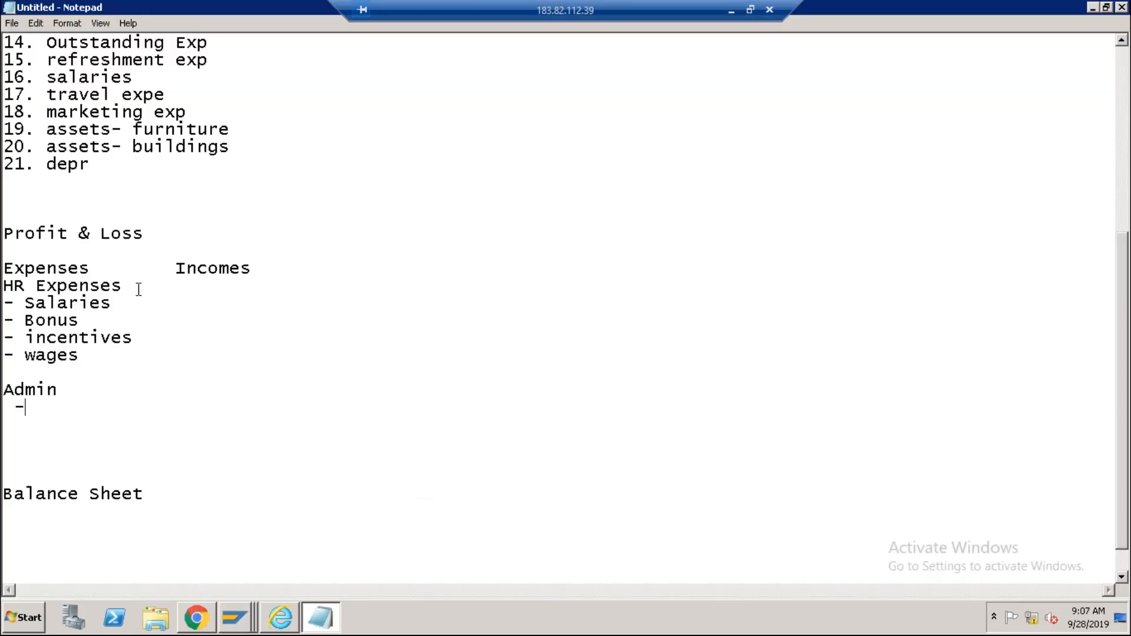
Label the Cash, ICICI and HDFC lines as Cash & Bank.
{"action": "scroll", "coordinate": [137, 289], "scroll_direction": "up", "scroll_amount": 6}
{"action": "left_click", "coordinate": [101, 109]}
{"action": "type", "text": "-"}
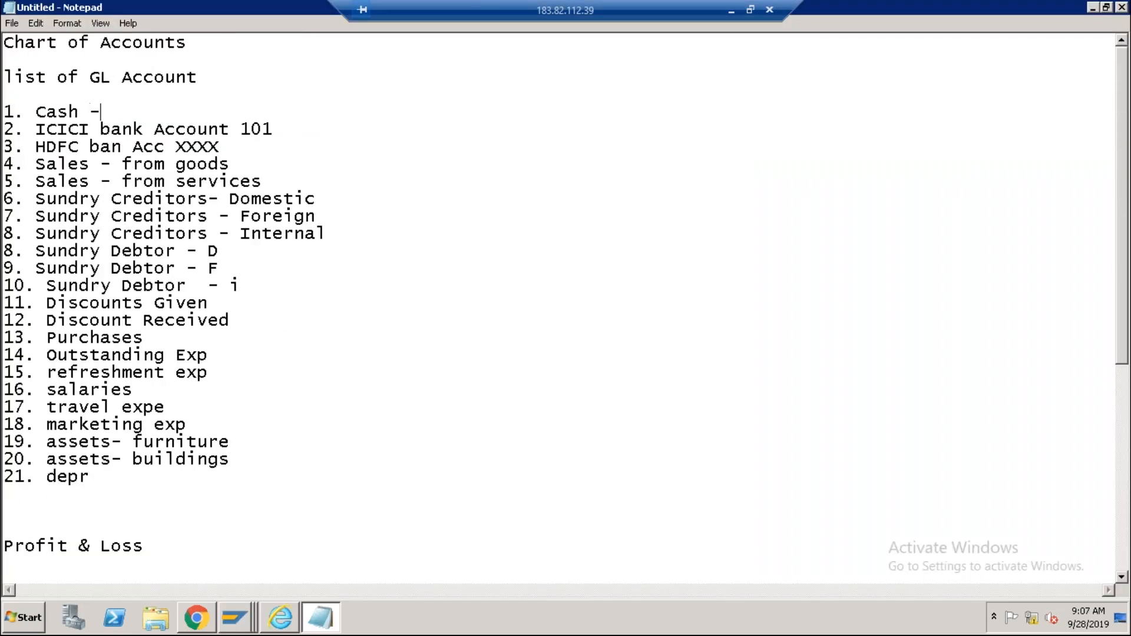
{"action": "type", "text": " Cash & Bank"}
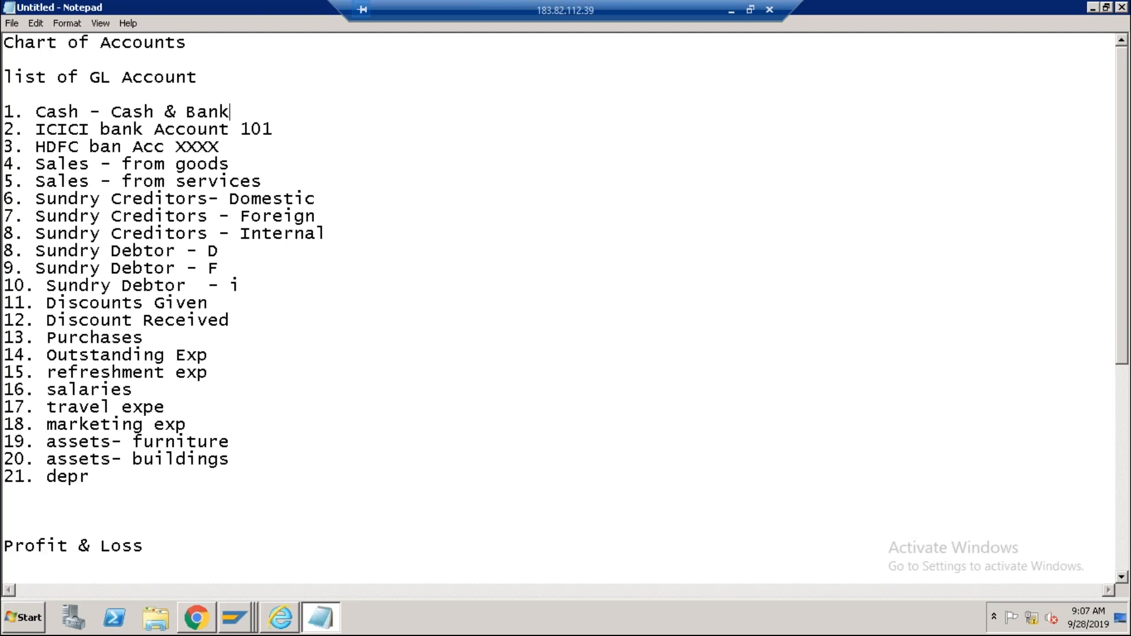
{"action": "left_click_drag", "start_coordinate": [111, 112], "coordinate": [236, 110]}
{"action": "key", "text": "ctrl+c"}
{"action": "left_click", "coordinate": [297, 128]}
{"action": "key", "text": "Tab"}
{"action": "key", "text": "ctrl+v"}
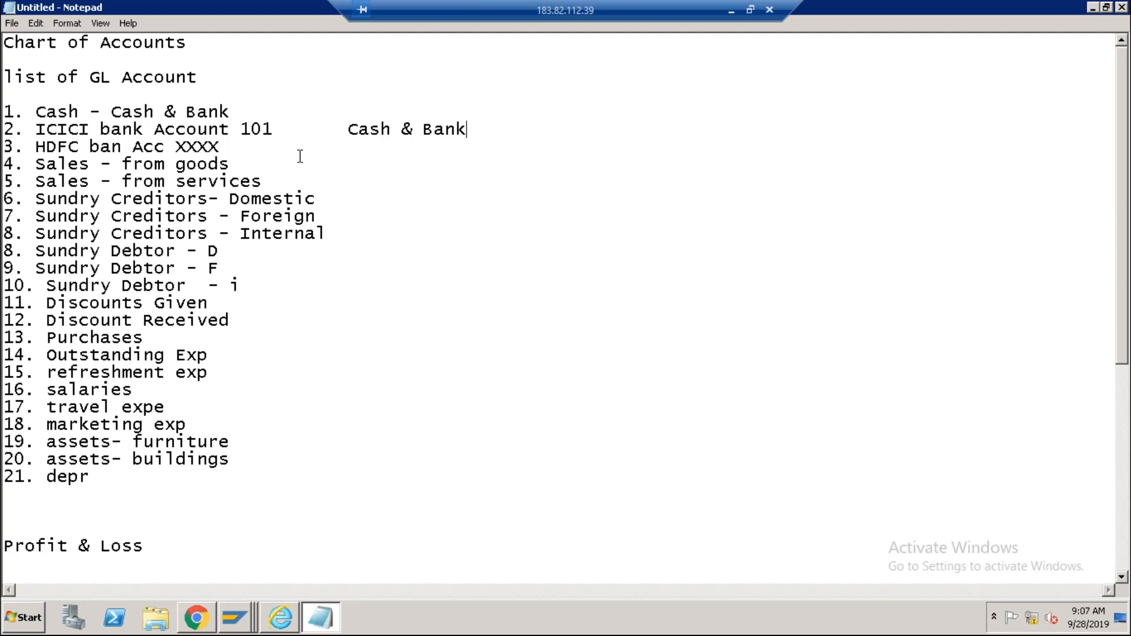
{"action": "key", "text": "ctrl+v"}
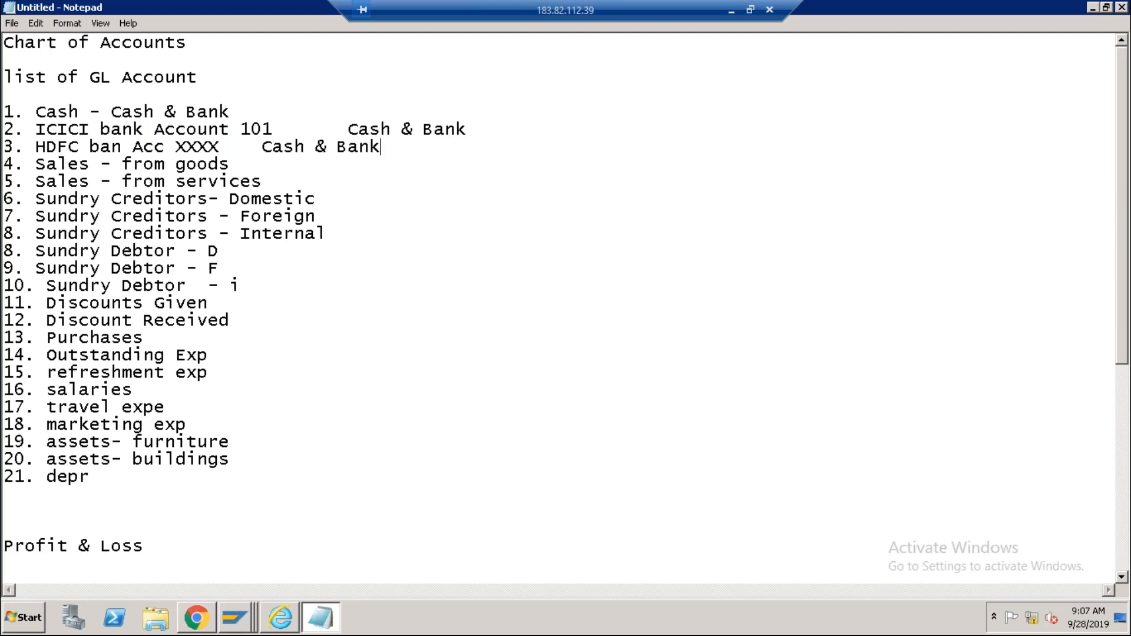
Label the Sales from goods and Sales from services lines as Revenue.
{"action": "left_click", "coordinate": [235, 164]}
{"action": "key", "text": "Tab"}
{"action": "type", "text": "Revenue"}
{"action": "left_click", "coordinate": [266, 166]}
{"action": "left_click_drag", "start_coordinate": [267, 166], "coordinate": [340, 166]}
{"action": "key", "text": "ctrl+c"}
{"action": "left_click", "coordinate": [286, 182]}
{"action": "key", "text": "Tab"}
{"action": "key", "text": "ctrl+v"}
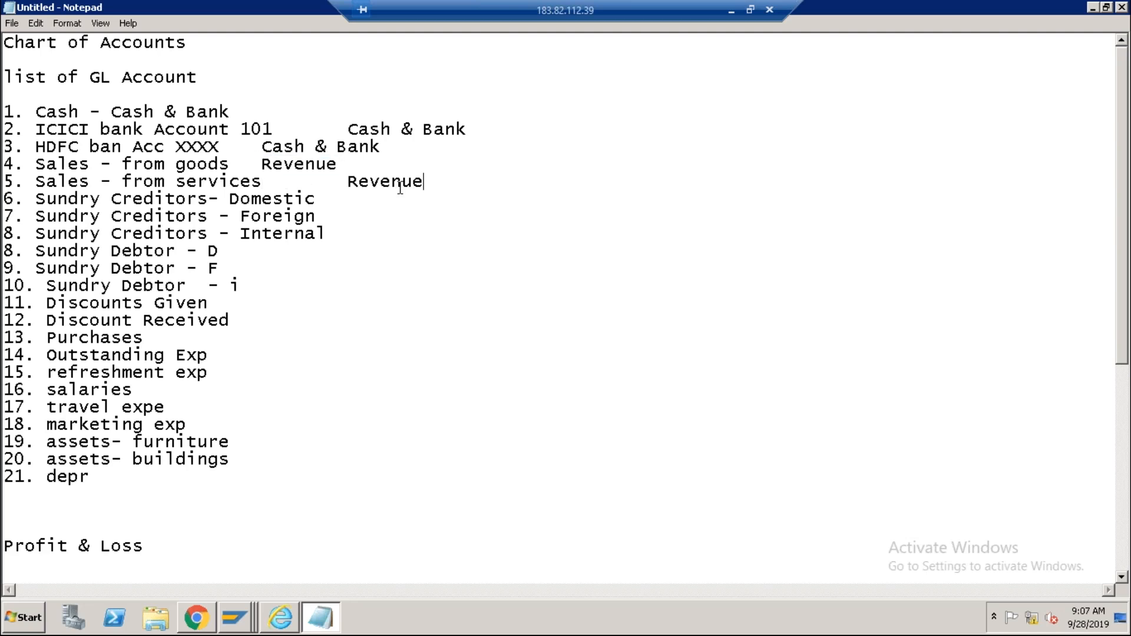
Label the domestic, foreign and internal creditors lines as Short Term Liab.
{"action": "left_click", "coordinate": [326, 199]}
{"action": "key", "text": "Tab"}
{"action": "type", "text": "Short Term Liab"}
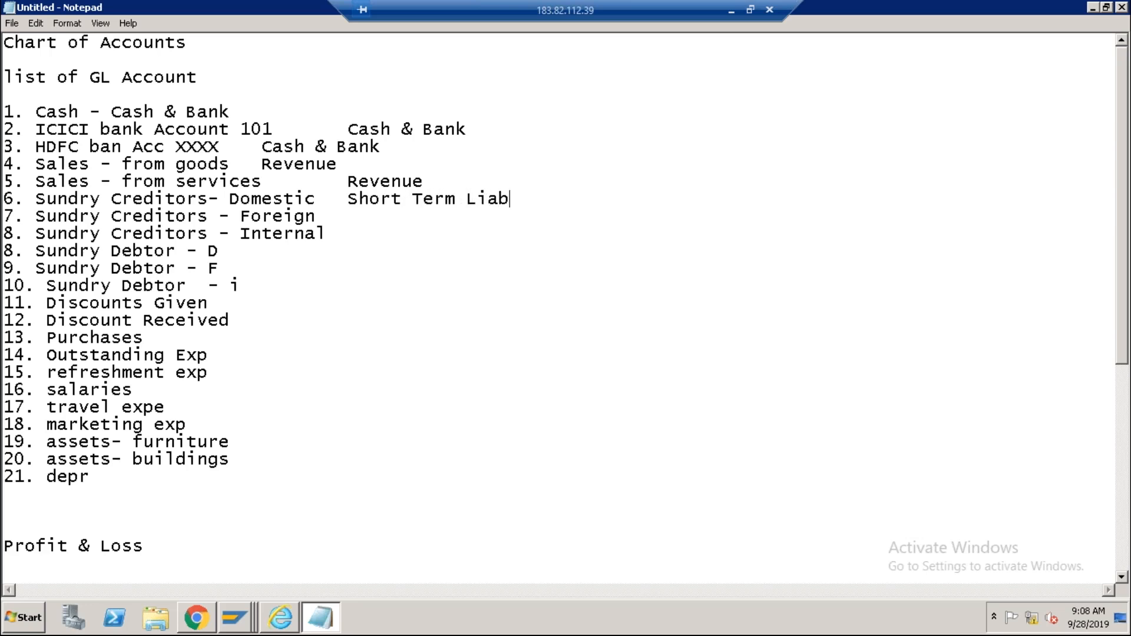
{"action": "left_click_drag", "start_coordinate": [348, 199], "coordinate": [512, 200]}
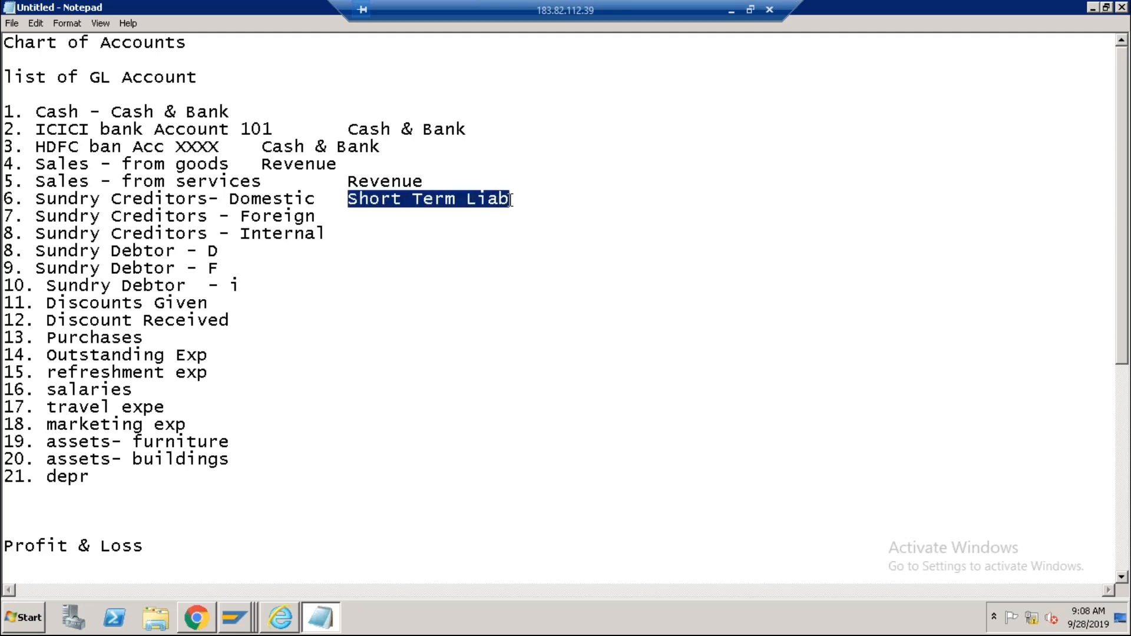
{"action": "key", "text": "ctrl+c"}
{"action": "left_click", "coordinate": [334, 224]}
{"action": "key", "text": "Tab"}
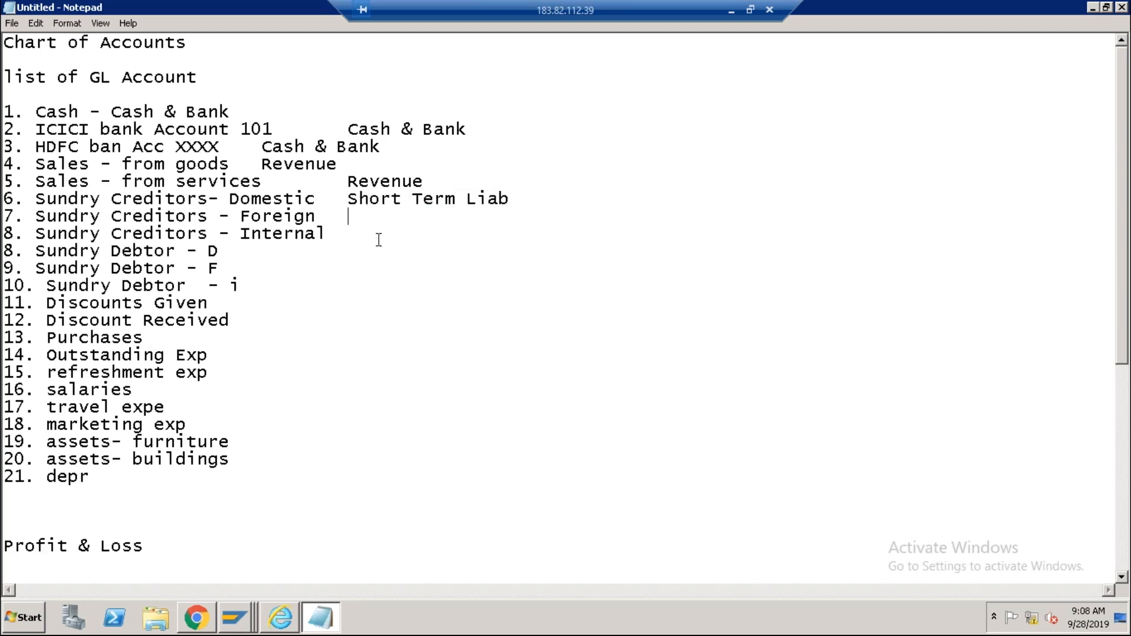
{"action": "key", "text": "ctrl+v"}
{"action": "left_click", "coordinate": [346, 233]}
{"action": "key", "text": "Tab"}
{"action": "key", "text": "ctrl+v"}
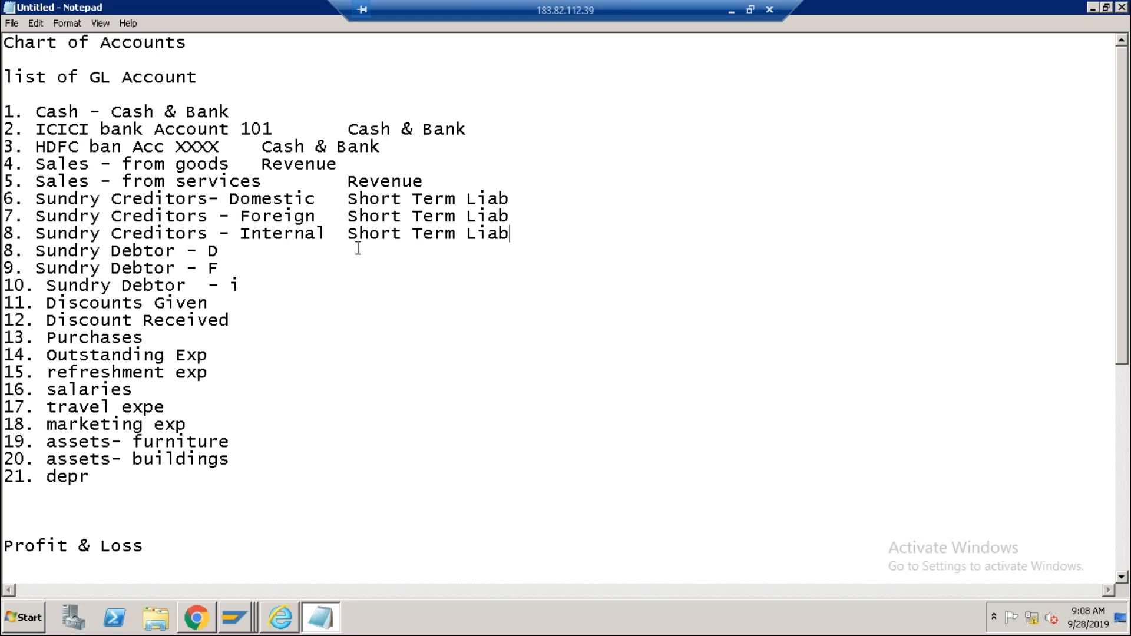
Label the Sundry Debtor D, F and I lines as Current Assets.
{"action": "left_click", "coordinate": [258, 252]}
{"action": "type", "text": "-"}
{"action": "type", "text": "Current Assets"}
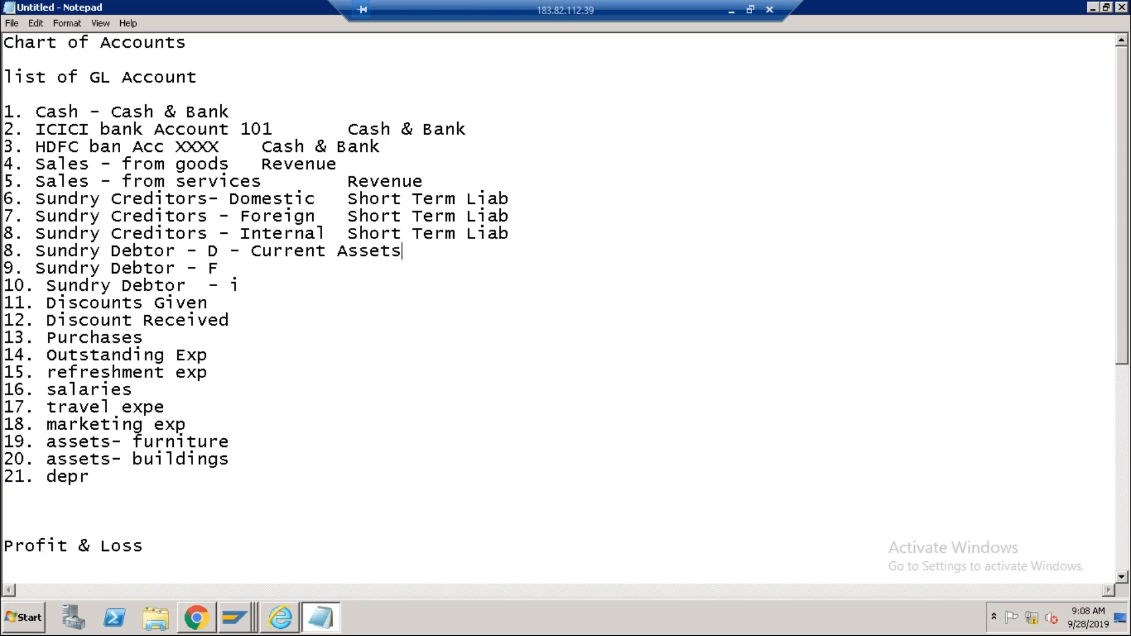
{"action": "left_click_drag", "start_coordinate": [252, 251], "coordinate": [404, 251]}
{"action": "key", "text": "ctrl+c"}
{"action": "left_click", "coordinate": [238, 268]}
{"action": "key", "text": "Tab"}
{"action": "key", "text": "ctrl+v"}
{"action": "left_click", "coordinate": [240, 286]}
{"action": "key", "text": "Tab"}
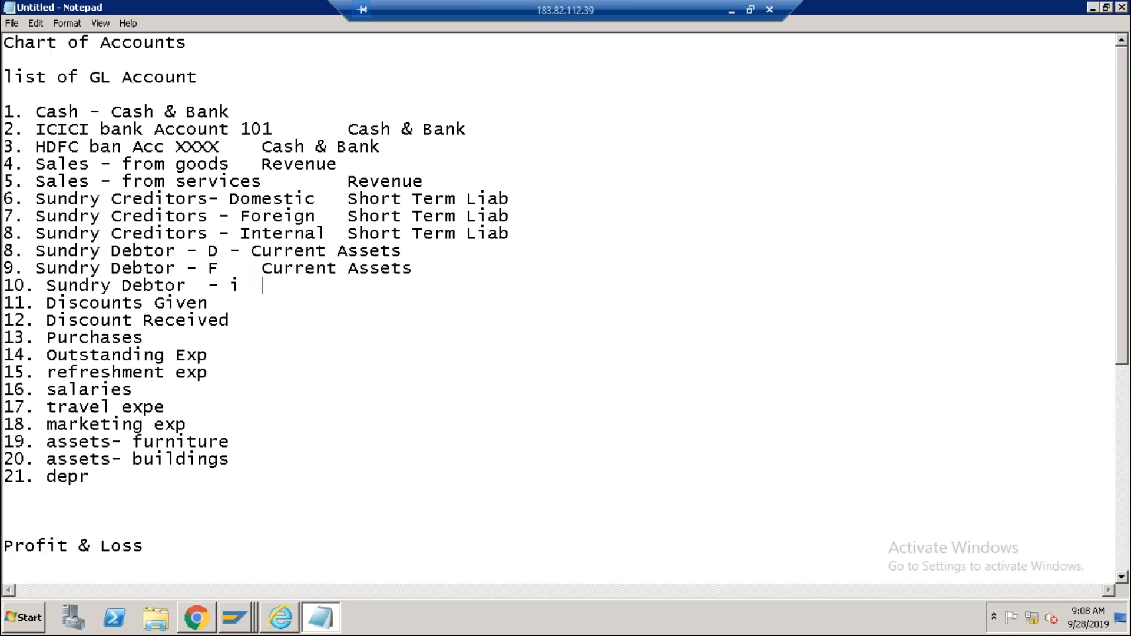
{"action": "key", "text": "ctrl+v"}
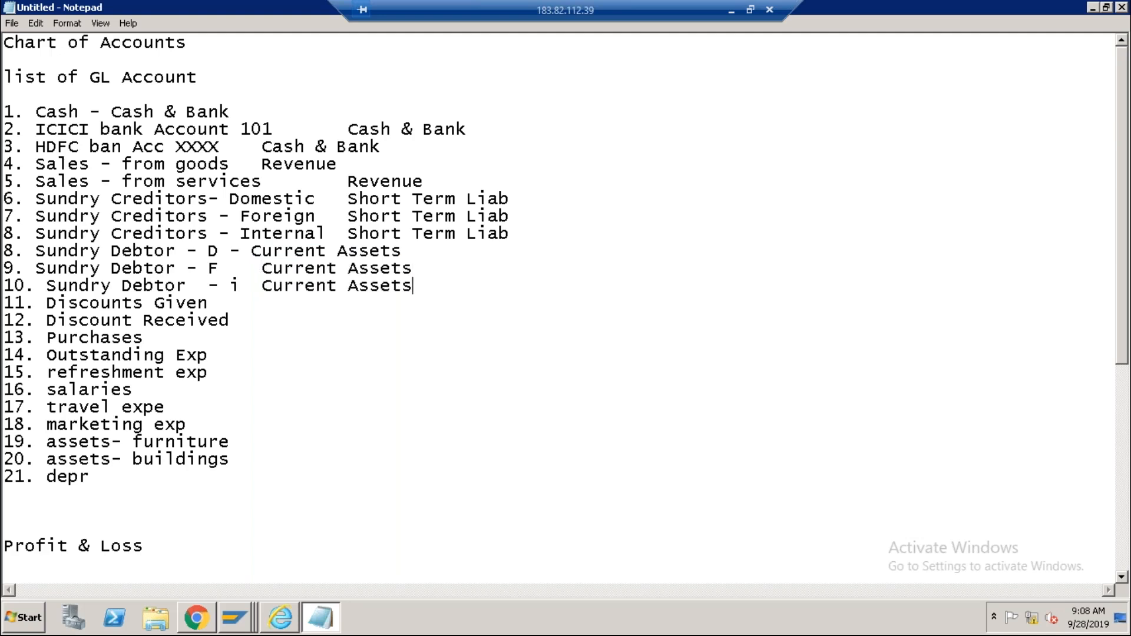
Tag Discounts Given as Expenses and Discount Received as Revenue.
{"action": "left_click", "coordinate": [248, 303]}
{"action": "key", "text": "Tab"}
{"action": "type", "text": "Expenses"}
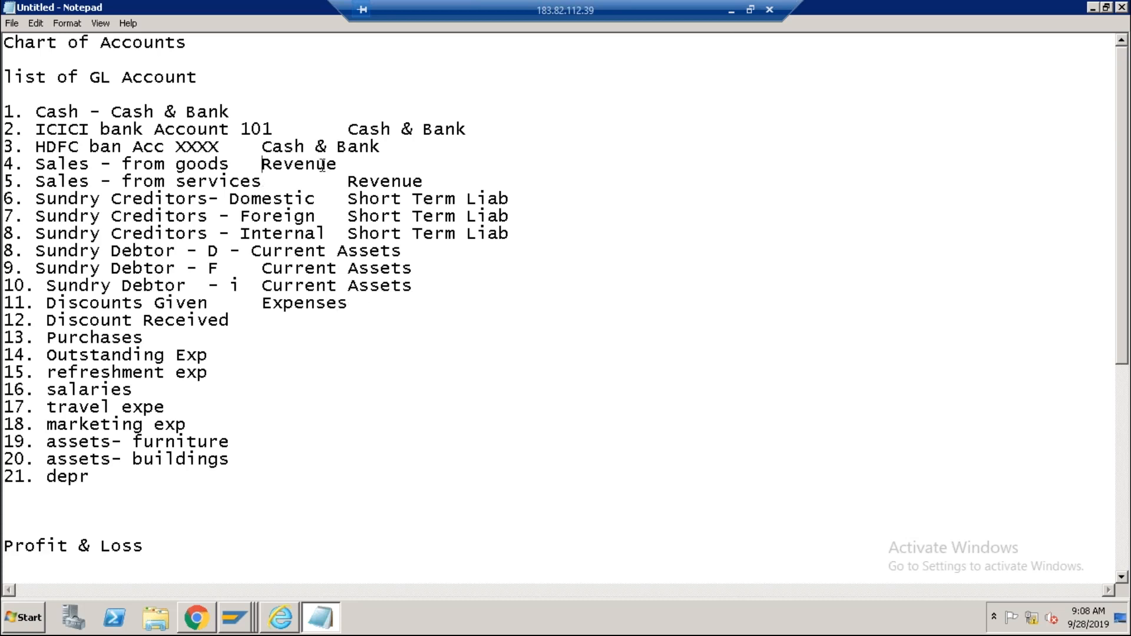
{"action": "left_click_drag", "start_coordinate": [264, 164], "coordinate": [340, 164]}
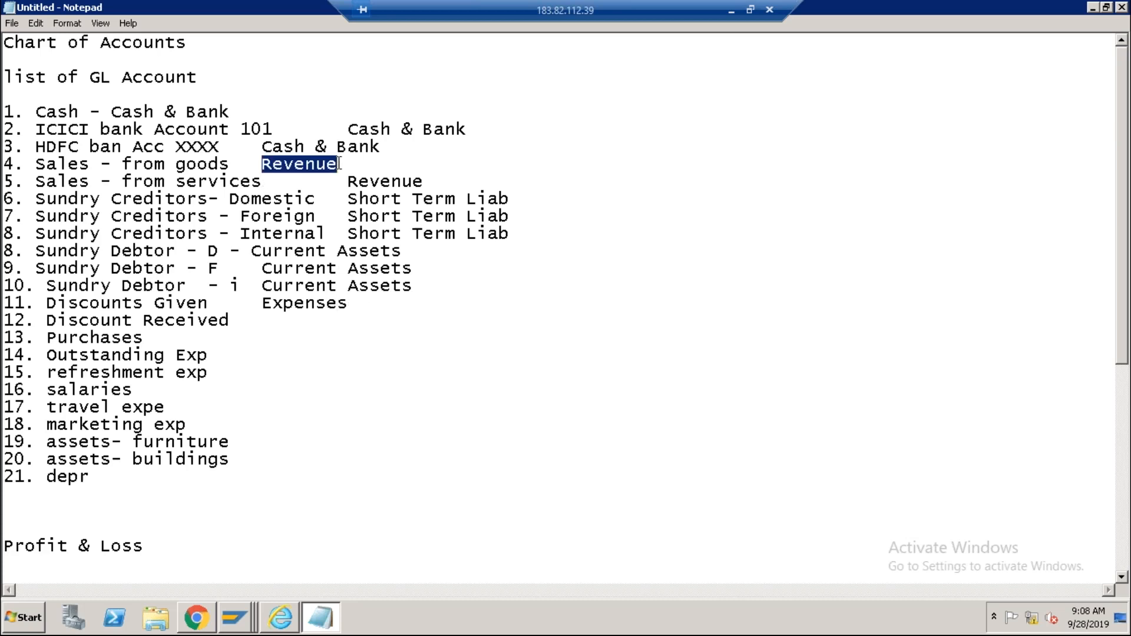
{"action": "left_click", "coordinate": [251, 319]}
{"action": "key", "text": "Tab"}
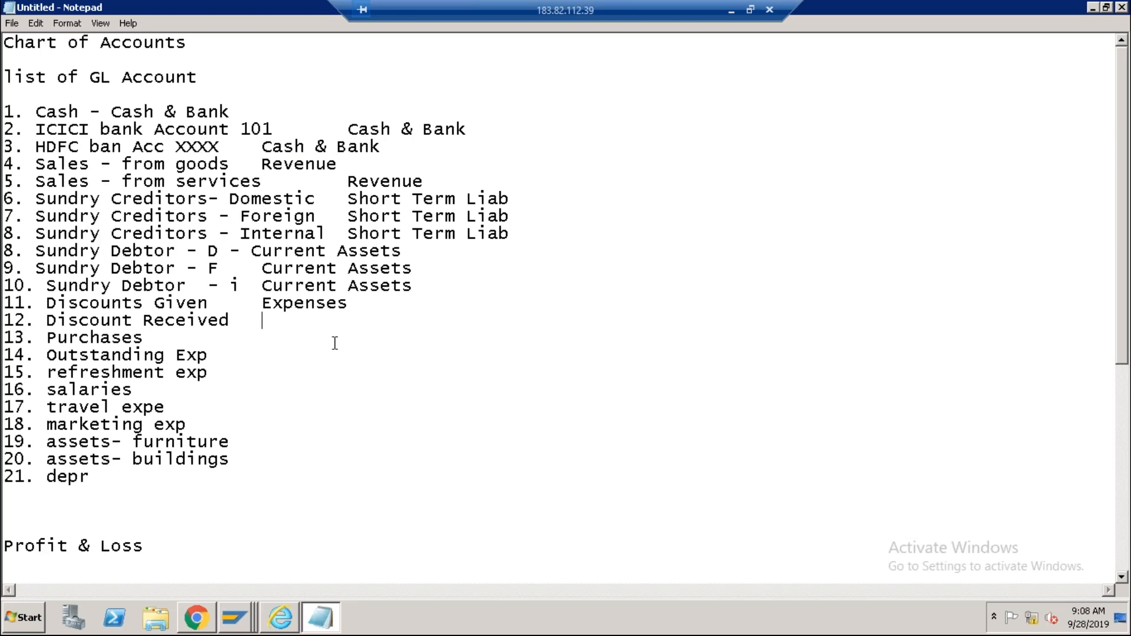
{"action": "key", "text": "ctrl+v"}
Tag Purchases as Expenses and Outstanding Exp as Short Term Liab.
{"action": "left_click", "coordinate": [161, 339]}
{"action": "key", "text": "Tab"}
{"action": "left_click_drag", "start_coordinate": [264, 304], "coordinate": [376, 303]}
{"action": "left_click", "coordinate": [157, 339]}
{"action": "key", "text": "ctrl+v"}
{"action": "left_click", "coordinate": [214, 360]}
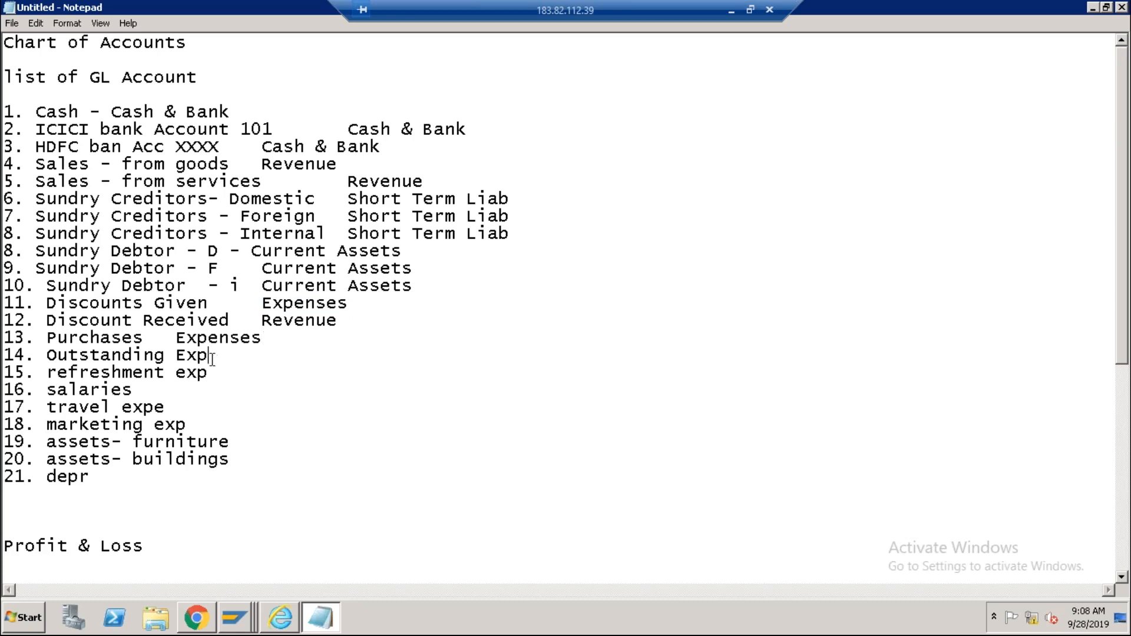
{"action": "key", "text": "Tab"}
{"action": "left_click_drag", "start_coordinate": [348, 216], "coordinate": [511, 216]}
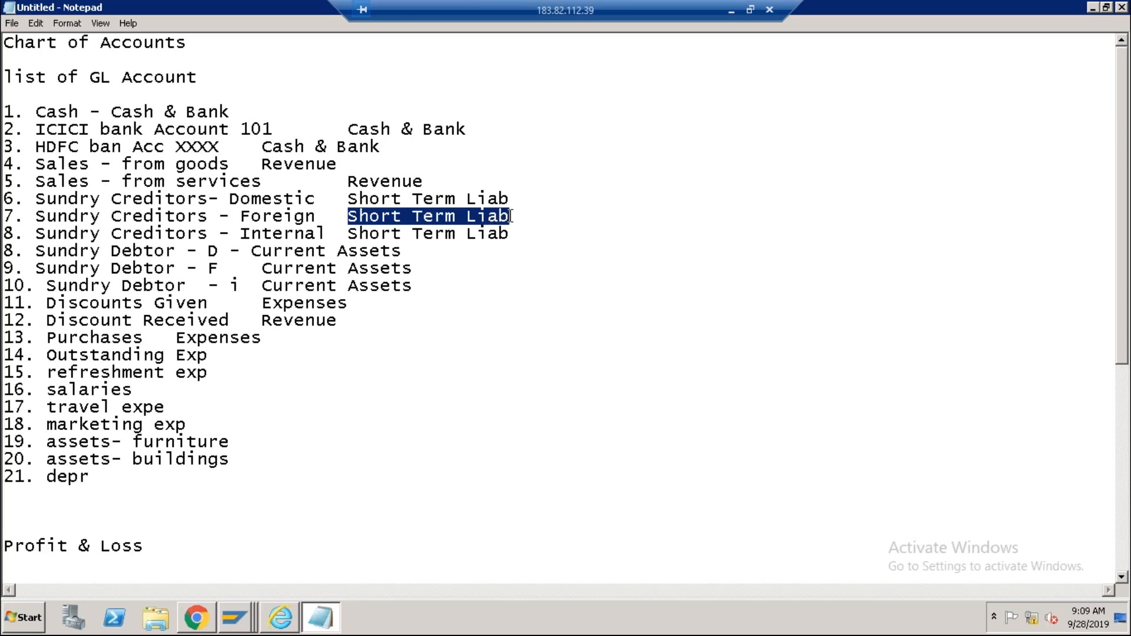
{"action": "left_click", "coordinate": [230, 360]}
{"action": "key", "text": "Tab"}
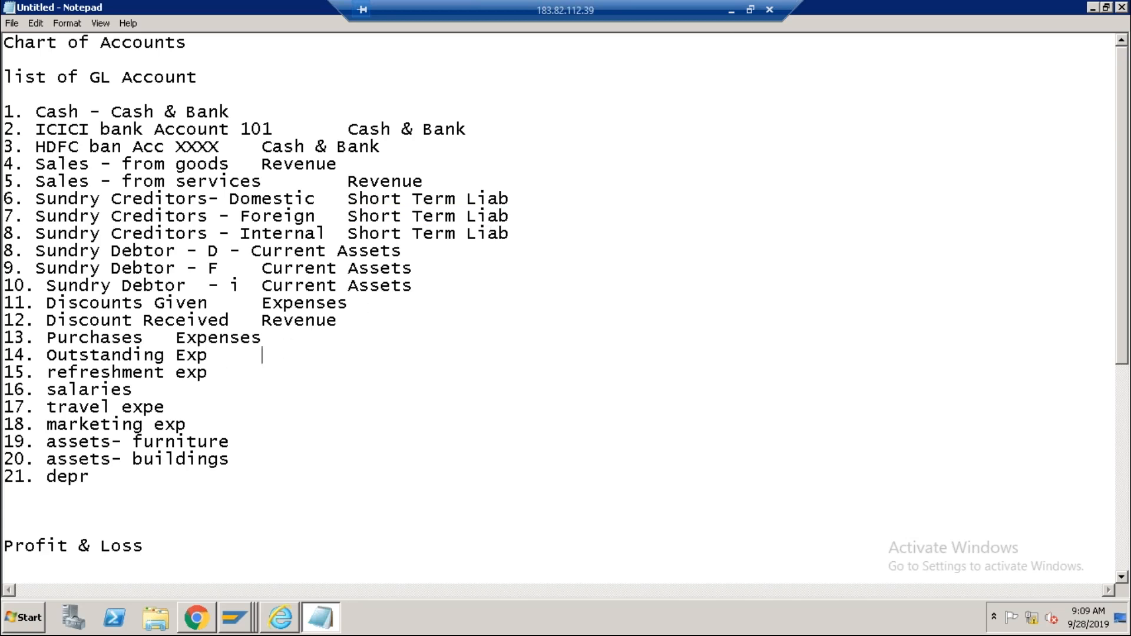
{"action": "key", "text": "ctrl+v"}
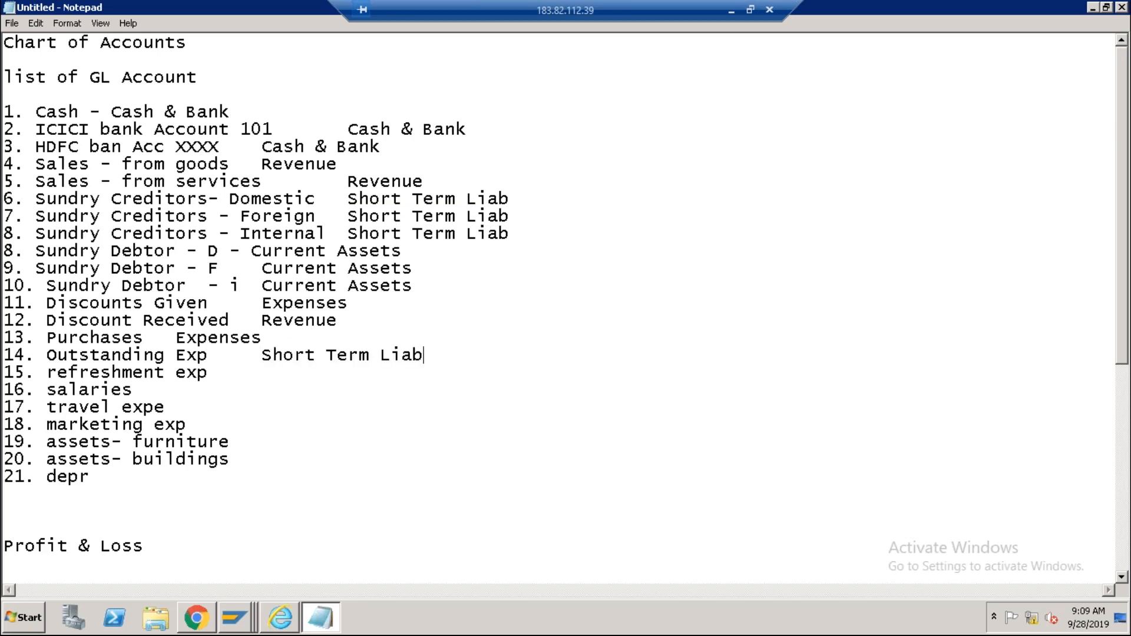
Tag the refreshment, salaries, travel and marketing expense lines as Expenses.
{"action": "left_click", "coordinate": [224, 373]}
{"action": "left_click", "coordinate": [263, 304]}
{"action": "double_click", "coordinate": [307, 301]}
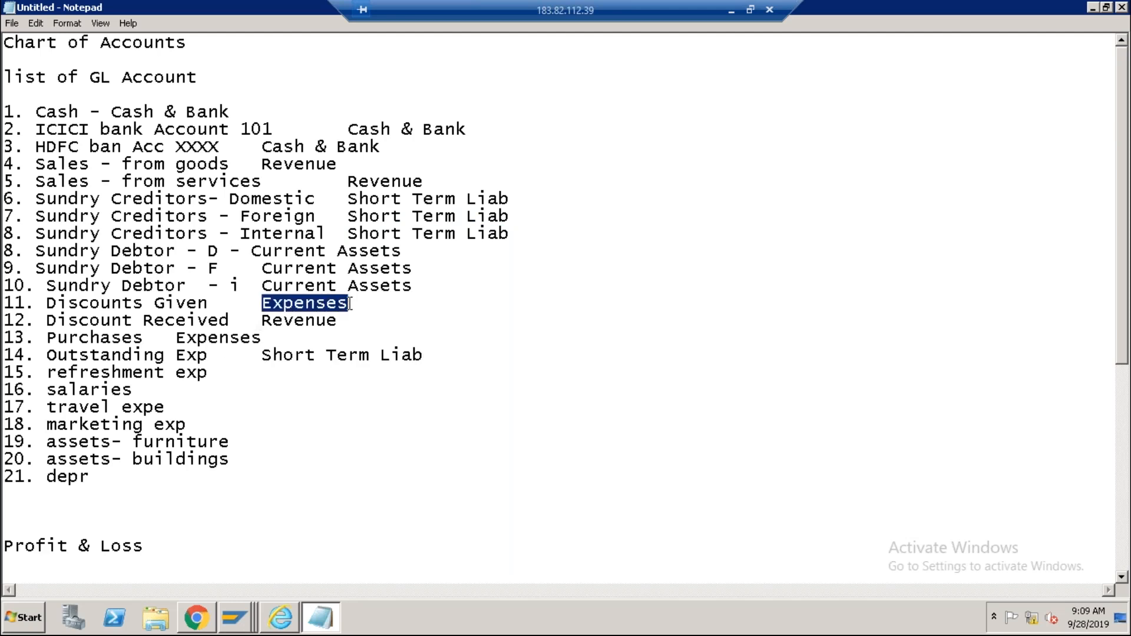
{"action": "left_click", "coordinate": [225, 375]}
{"action": "key", "text": "Tab"}
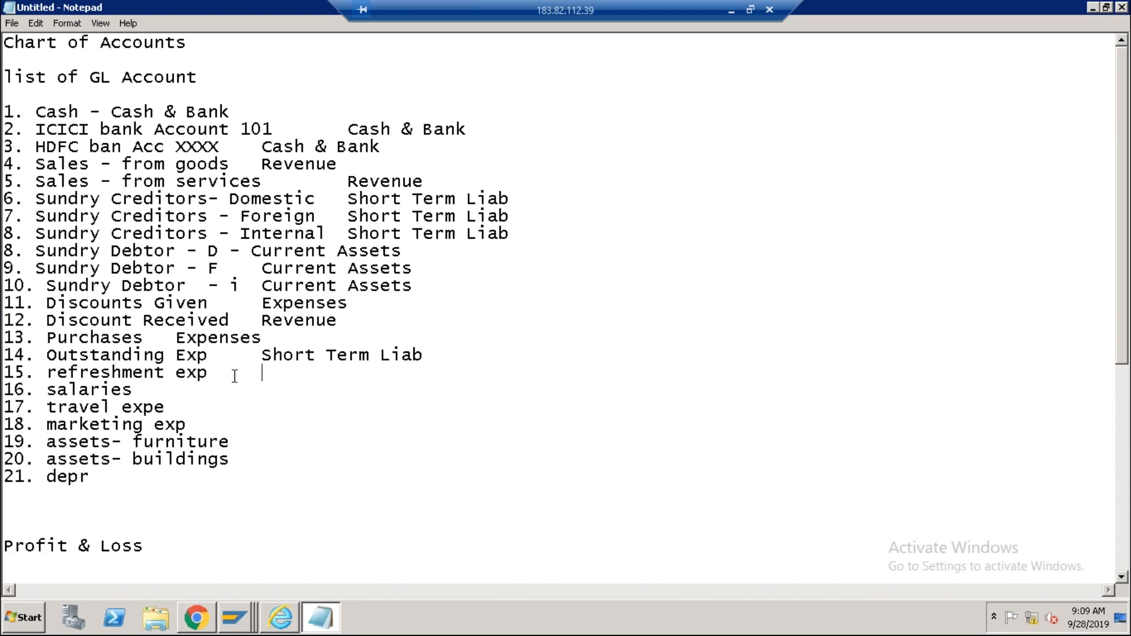
{"action": "key", "text": "ctrl+v"}
{"action": "left_click", "coordinate": [146, 390]}
{"action": "key", "text": "Tab"}
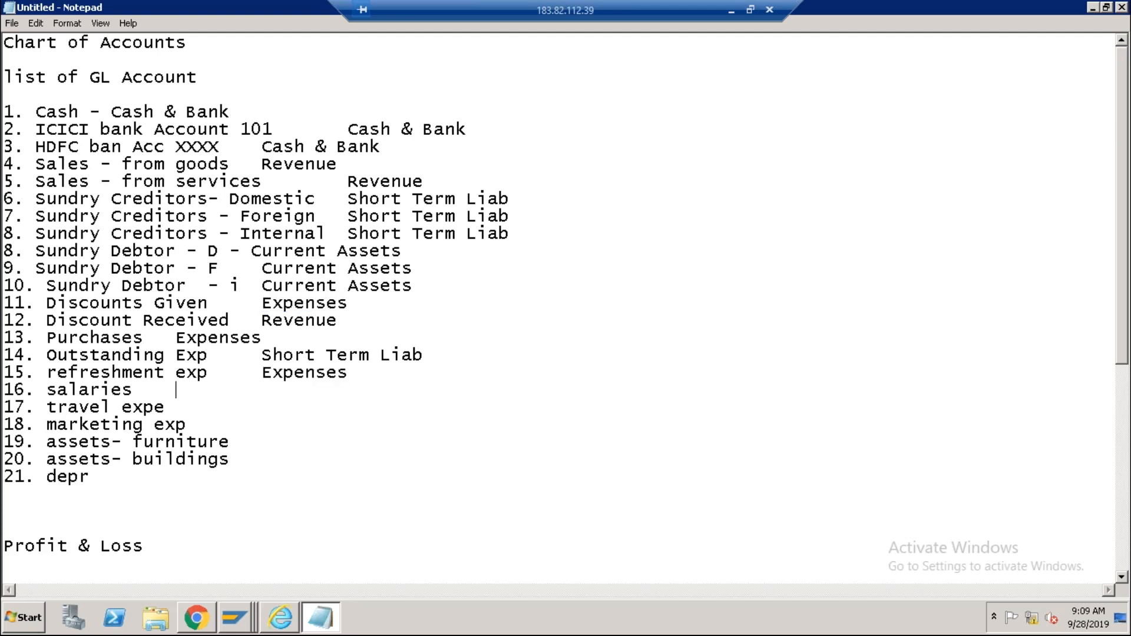
{"action": "key", "text": "ctrl+v"}
{"action": "key", "text": "Tab"}
{"action": "key", "text": "ctrl+v"}
{"action": "left_click", "coordinate": [199, 425]}
{"action": "key", "text": "Tab"}
{"action": "key", "text": "ctrl+v"}
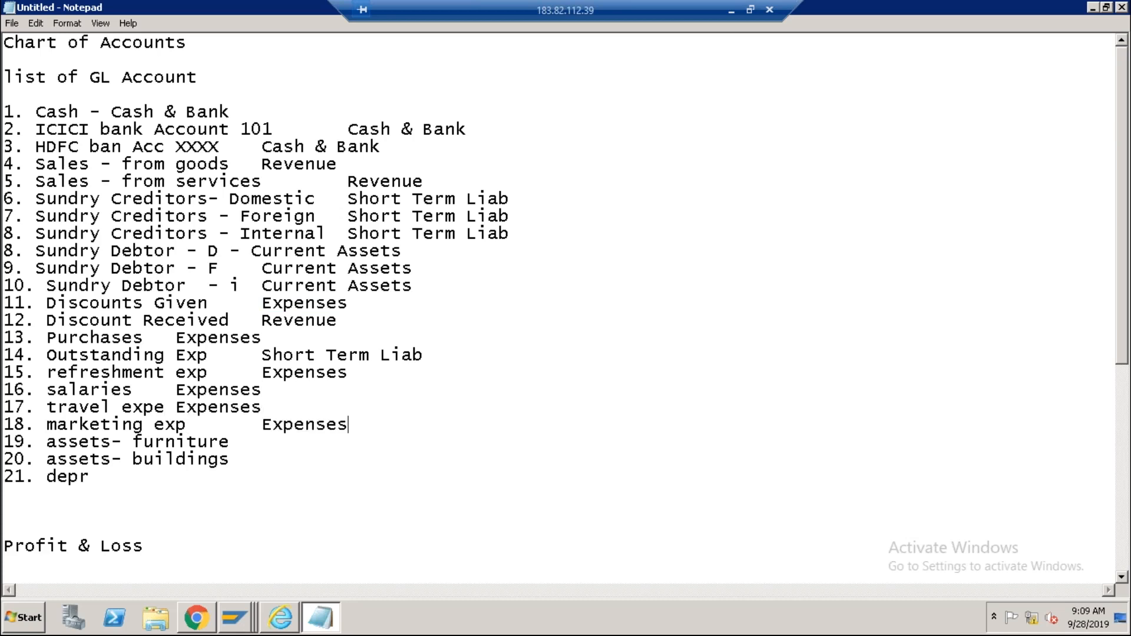
Tag furniture and buildings as Fixed Asset and depr as Expenses, then return to SAP.
{"action": "left_click", "coordinate": [236, 441]}
{"action": "key", "text": "Tab"}
{"action": "type", "text": "Fixed Asset"}
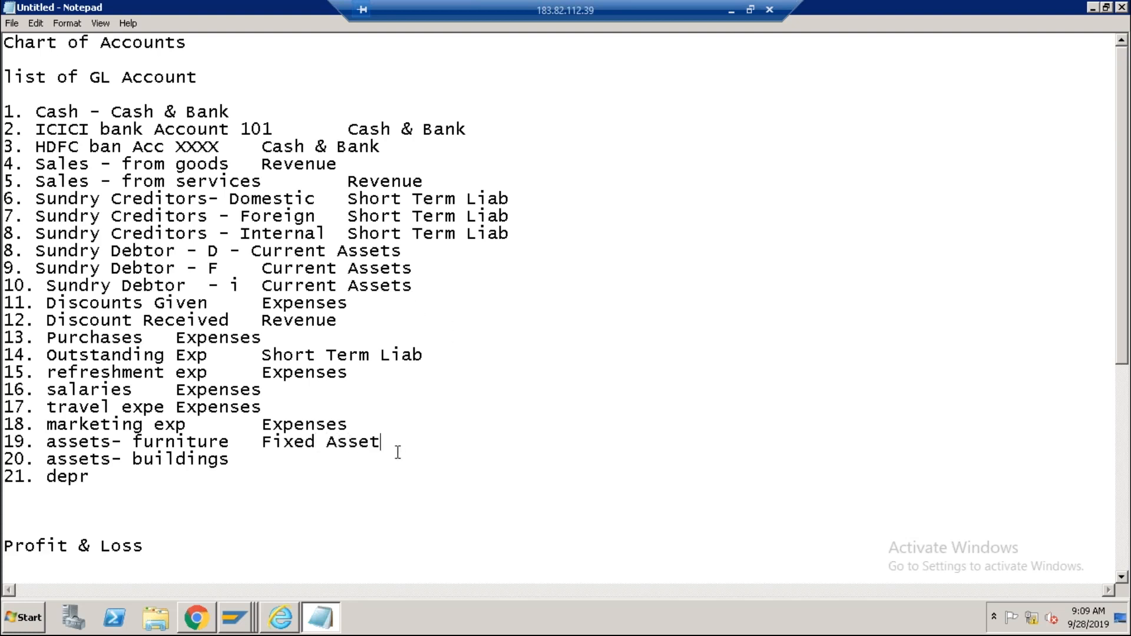
{"action": "mouse_move", "coordinate": [383, 443]}
{"action": "left_mouse_down"}
{"action": "mouse_move", "coordinate": [265, 443]}
{"action": "mouse_move", "coordinate": [390, 442]}
{"action": "left_mouse_up"}
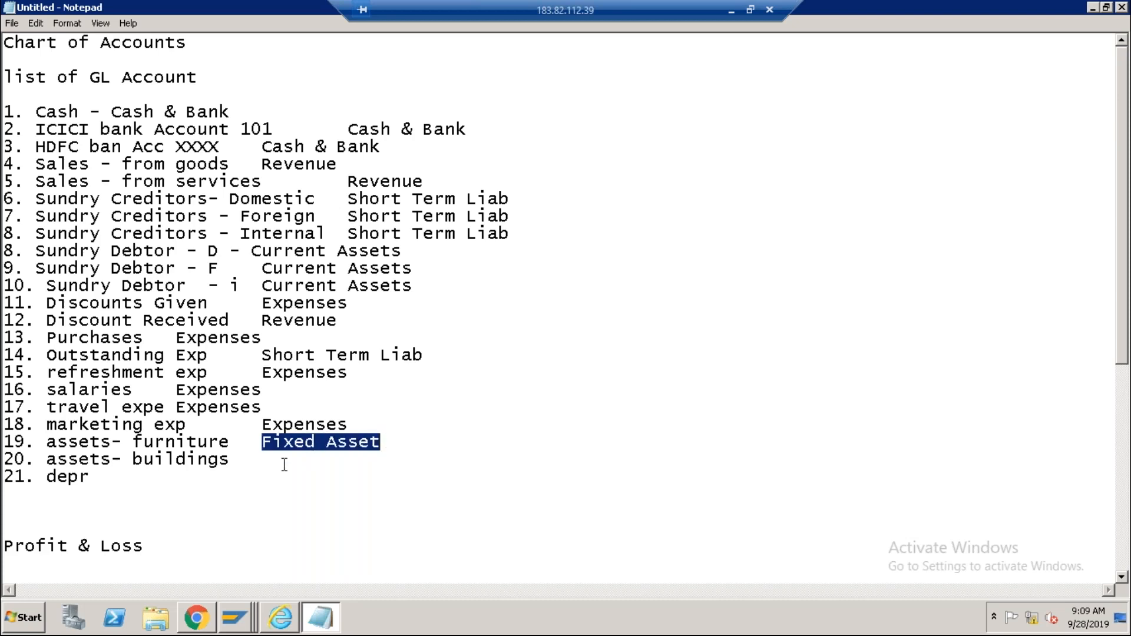
{"action": "left_click", "coordinate": [251, 466]}
{"action": "key", "text": "Tab"}
{"action": "key", "text": "ctrl+v"}
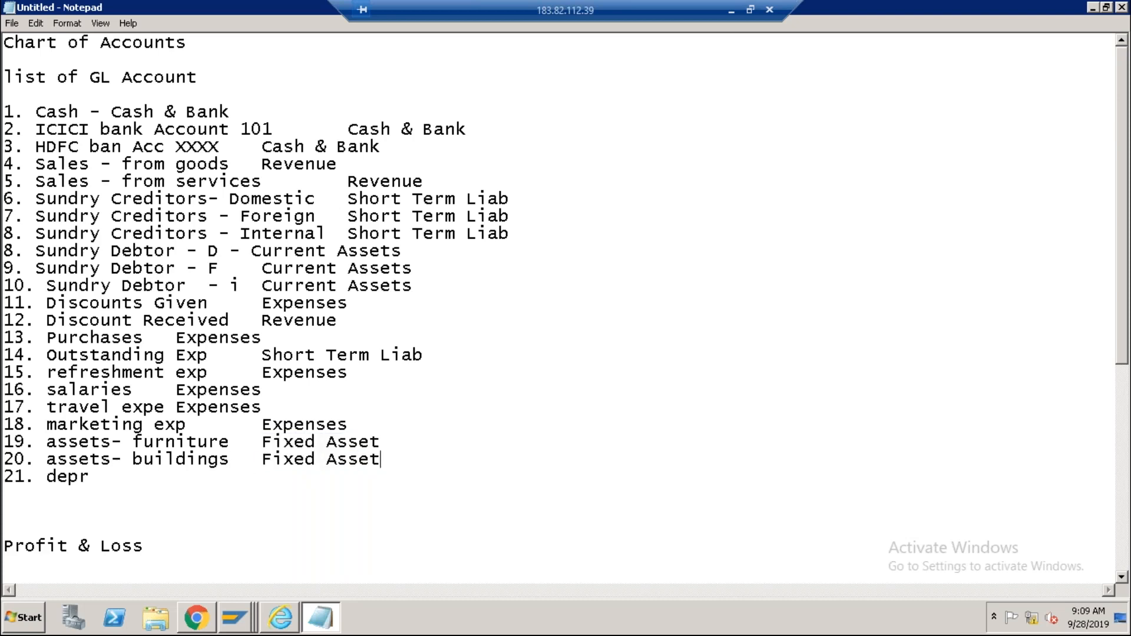
{"action": "left_click", "coordinate": [110, 480]}
{"action": "left_click_drag", "start_coordinate": [263, 424], "coordinate": [359, 423]}
{"action": "key", "text": "ctrl+c"}
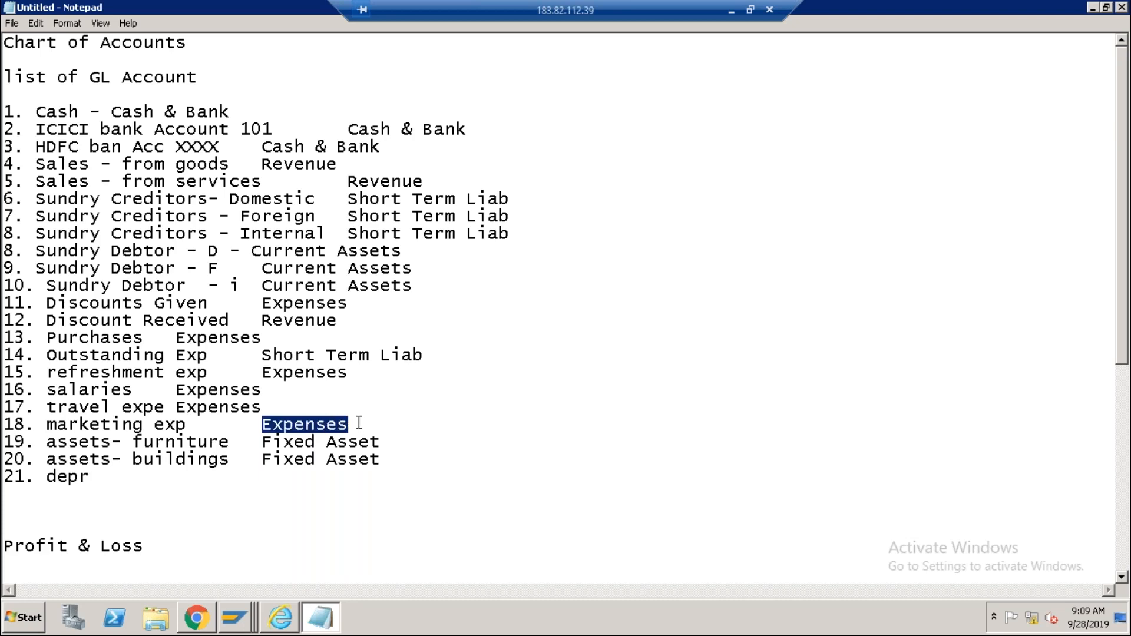
{"action": "left_click", "coordinate": [125, 481]}
{"action": "key", "text": "Tab"}
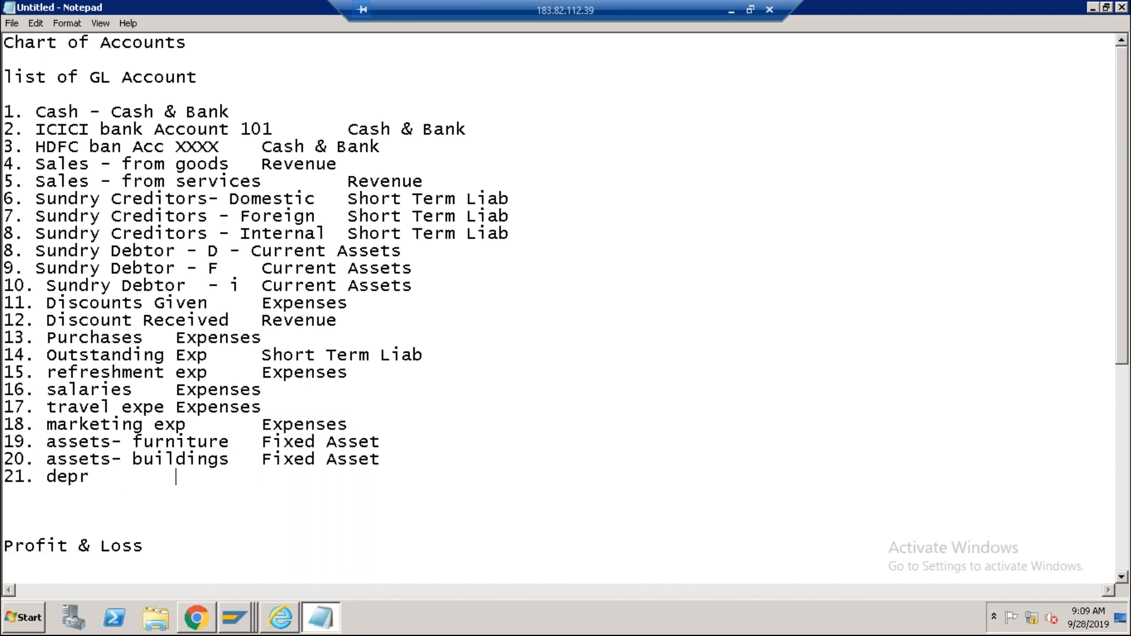
{"action": "key", "text": "ctrl+v"}
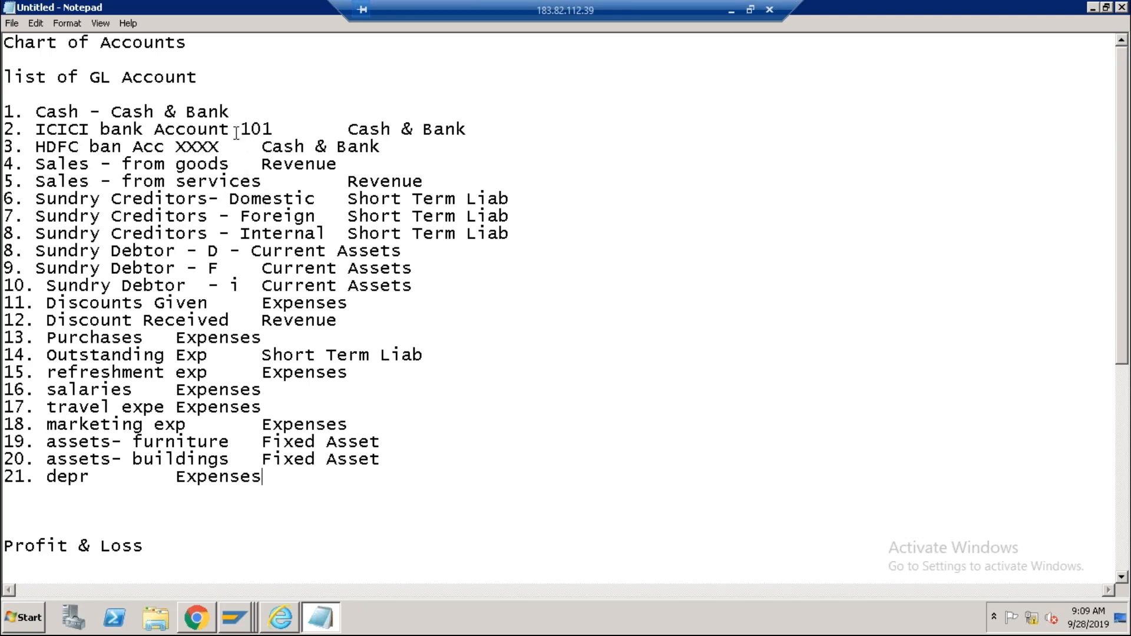
{"action": "key", "text": "alt+Tab"}
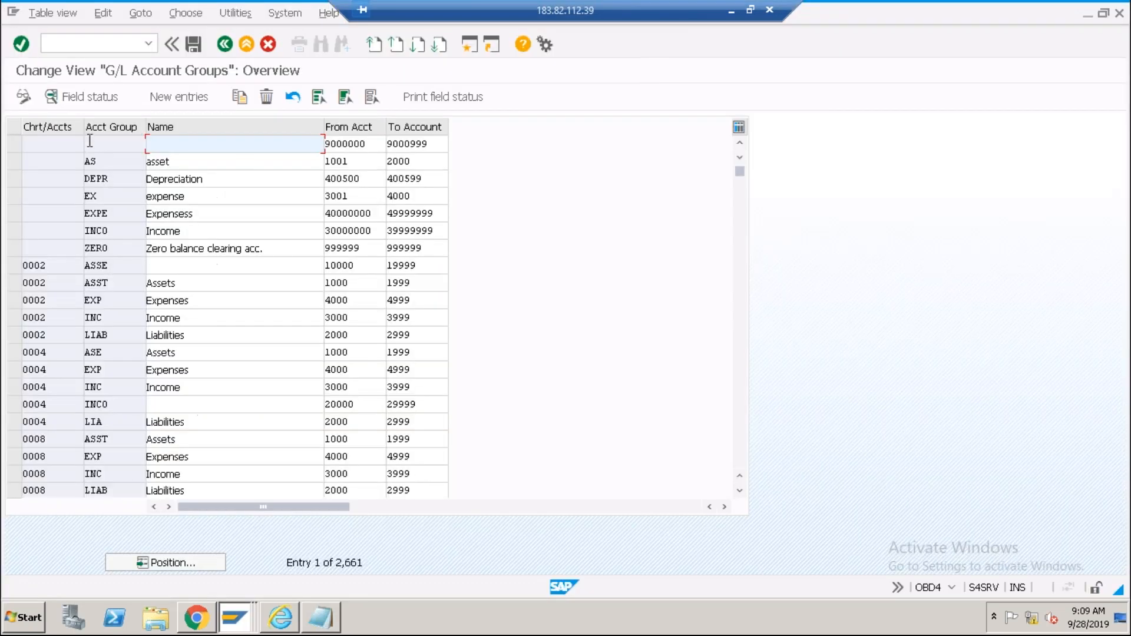
Start a new account group entry with chart of accounts ABC0, then switch to Notepad.
{"action": "left_click", "coordinate": [166, 98]}
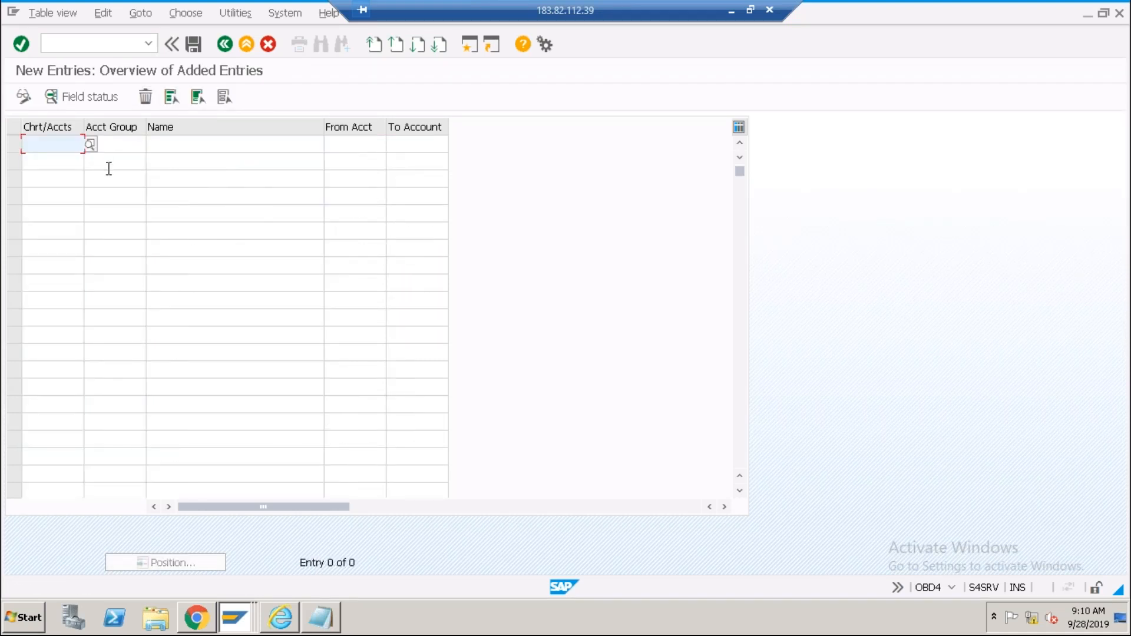
{"action": "type", "text": "ABC0"}
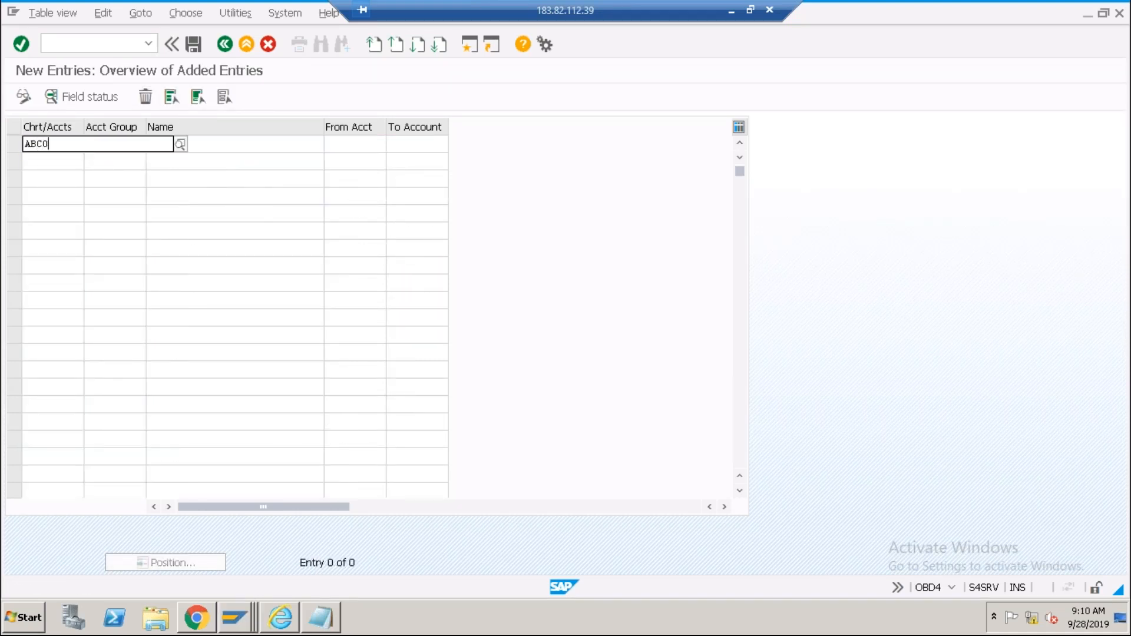
{"action": "key", "text": "Tab"}
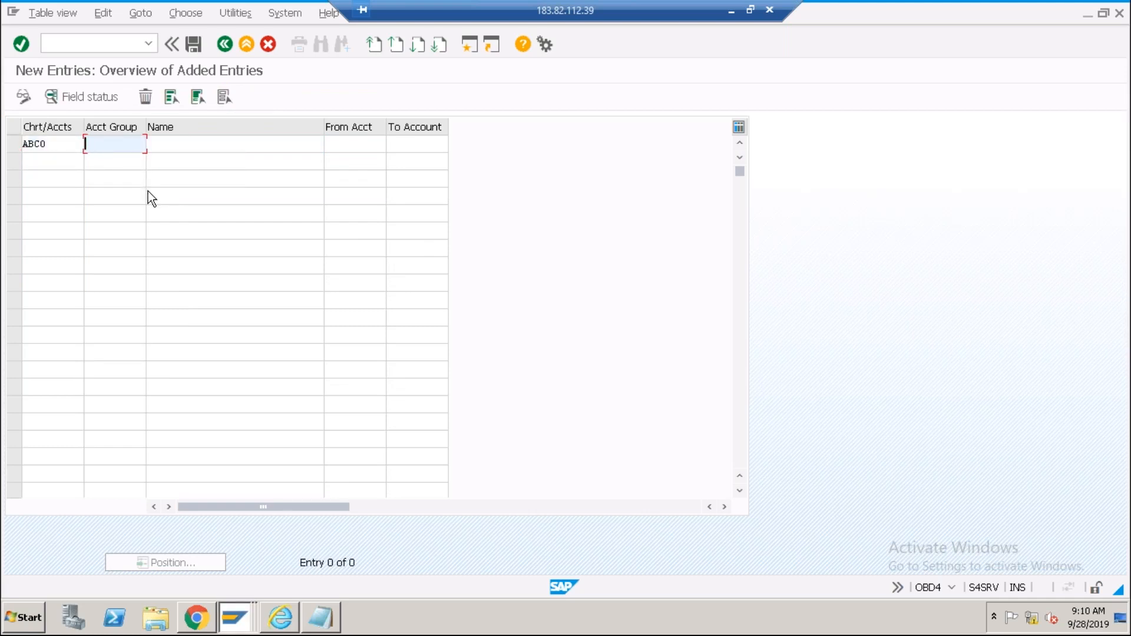
{"action": "key", "text": "alt+Tab"}
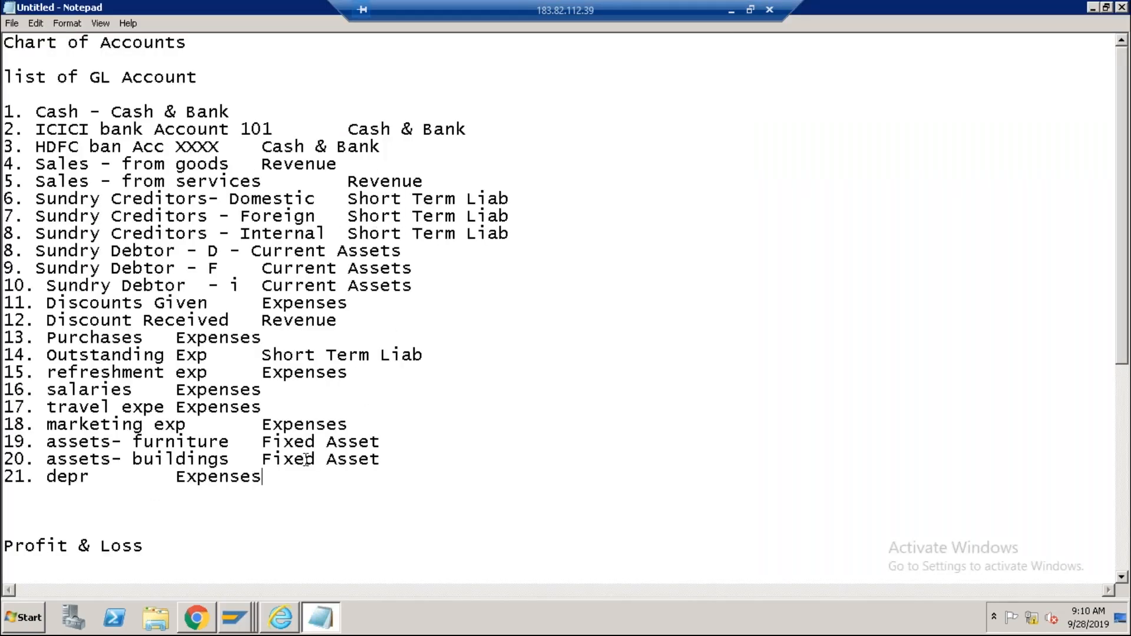
Add the line '22. Share Capital' after the depr entry and switch back to SAP.
{"action": "key", "text": "Return"}
{"action": "type", "text": "22. Share"}
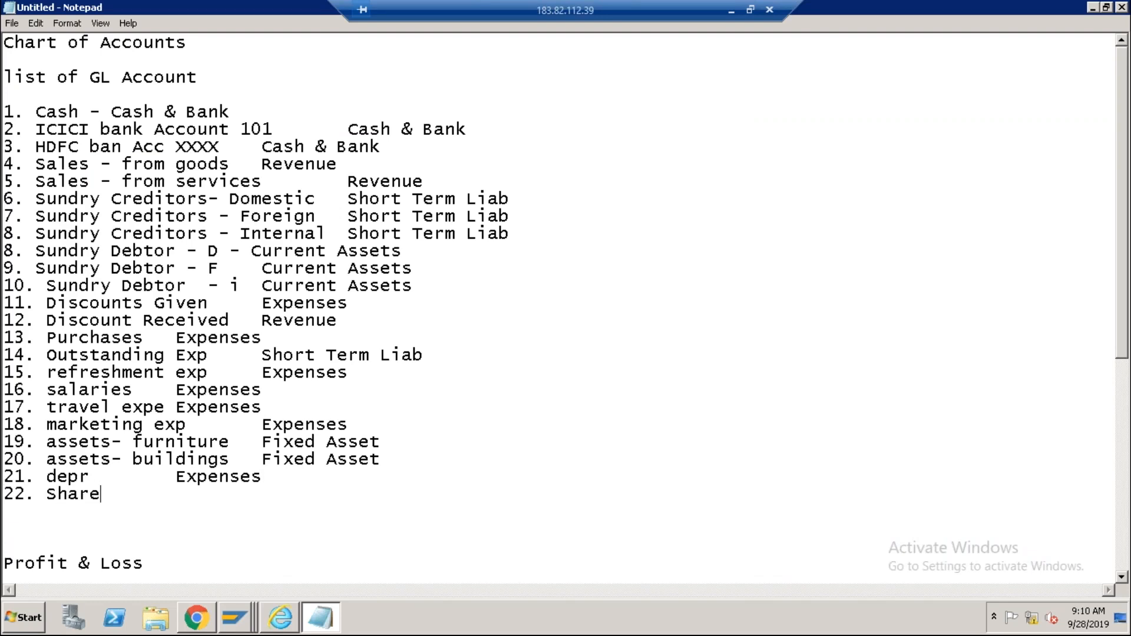
{"action": "type", "text": " Capital"}
{"action": "key", "text": "alt+Tab"}
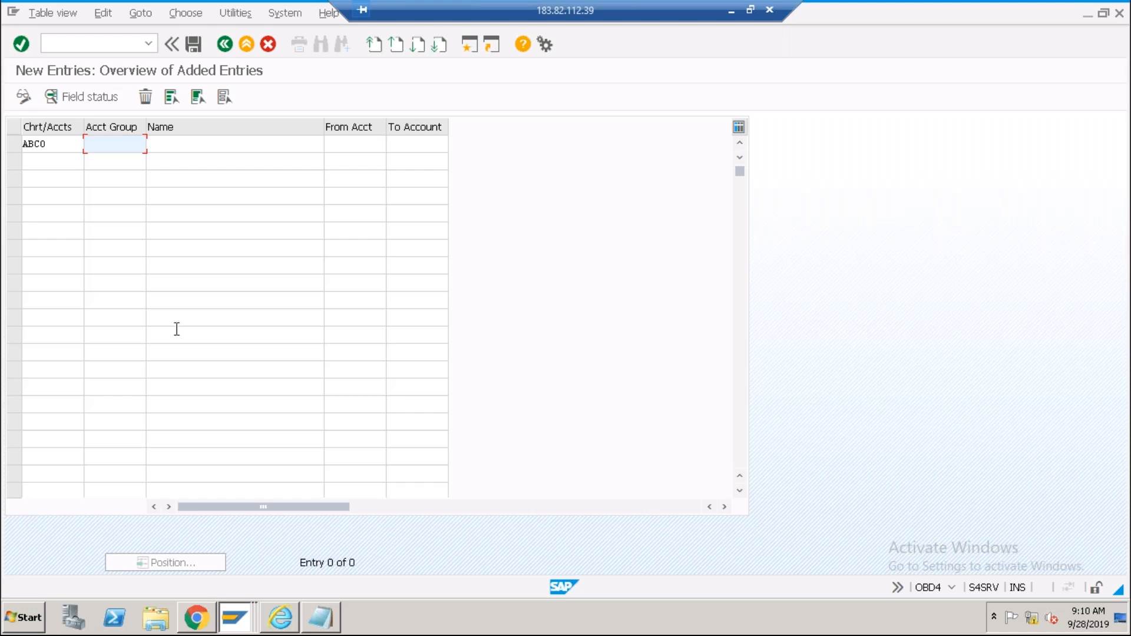
Give account group SC Share Capital the account range 1000–1099.
{"action": "left_click", "coordinate": [55, 143]}
{"action": "left_click", "coordinate": [139, 141]}
{"action": "type", "text": "sc"}
{"action": "key", "text": "Tab"}
{"action": "type", "text": "Share Ca"}
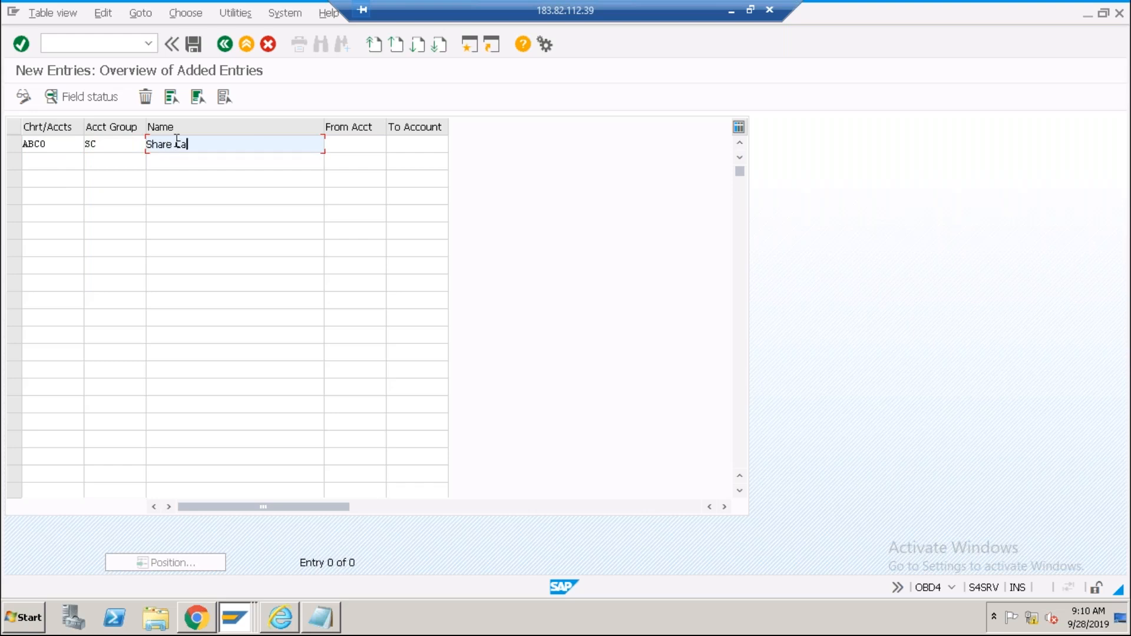
{"action": "type", "text": "pital"}
{"action": "key", "text": "Tab"}
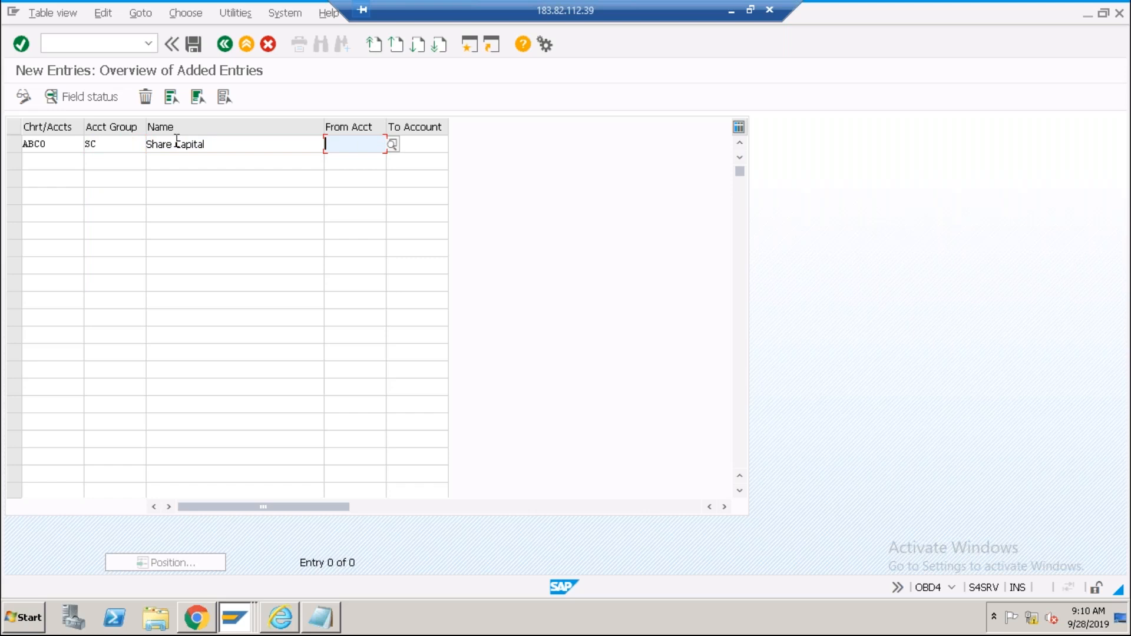
{"action": "type", "text": "1000"}
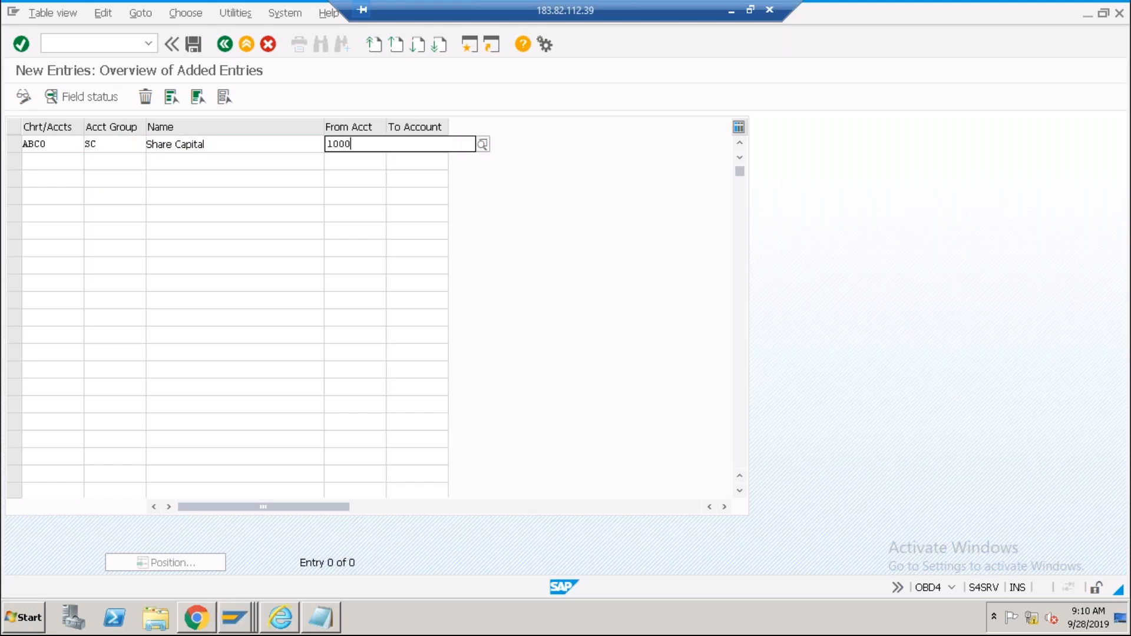
{"action": "key", "text": "Tab"}
{"action": "type", "text": "11"}
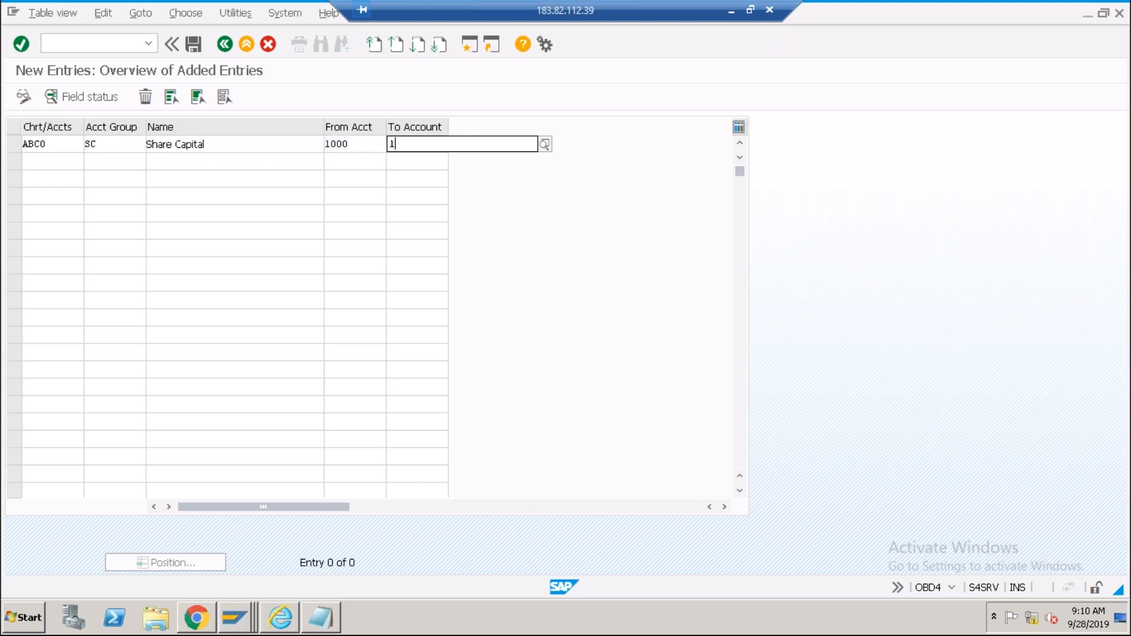
{"action": "key", "text": "BackSpace"}
{"action": "type", "text": "099"}
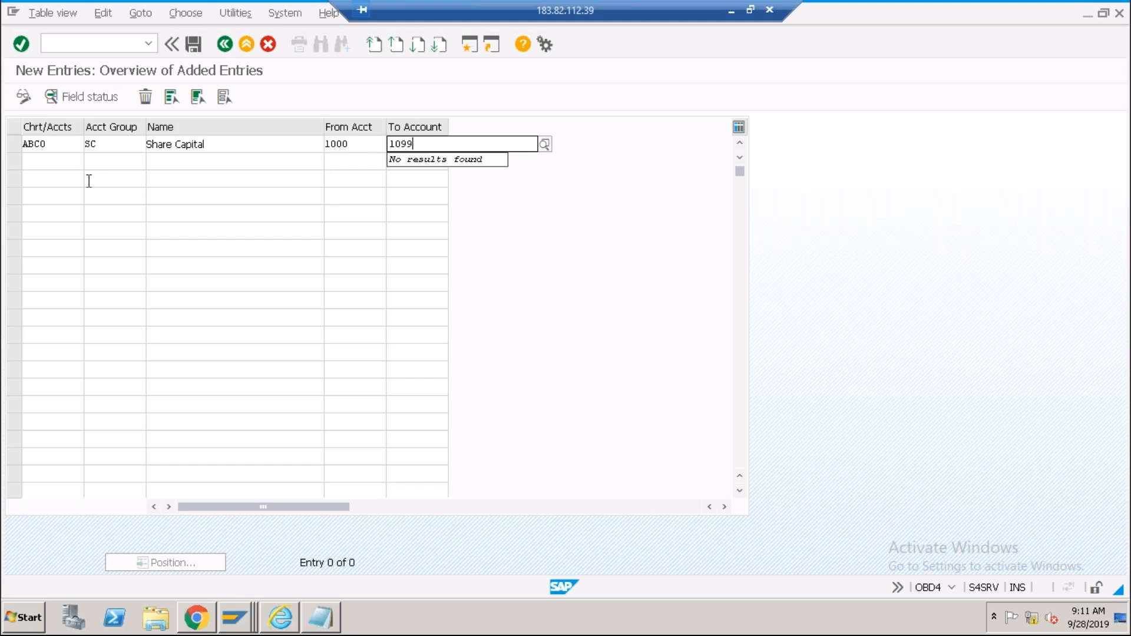
{"action": "left_click", "coordinate": [48, 168]}
{"action": "left_click_drag", "start_coordinate": [214, 145], "coordinate": [136, 144]}
{"action": "left_click", "coordinate": [150, 149]}
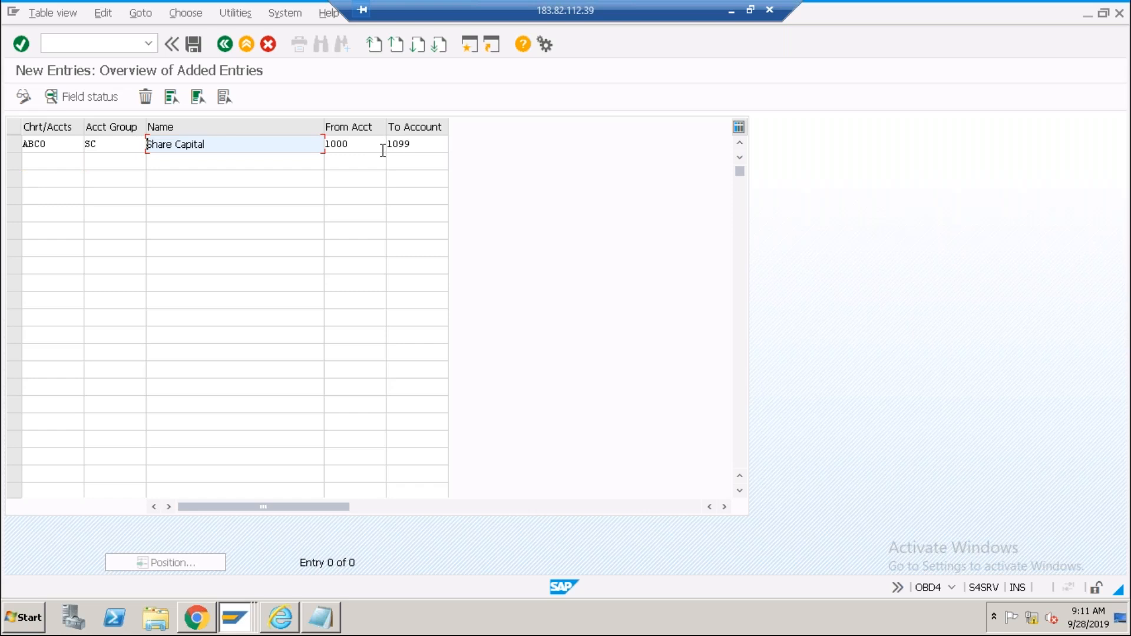
Add ABC0 group SL Short Term Liab covering accounts 1100–1199.
{"action": "left_click", "coordinate": [28, 163]}
{"action": "type", "text": "abc0"}
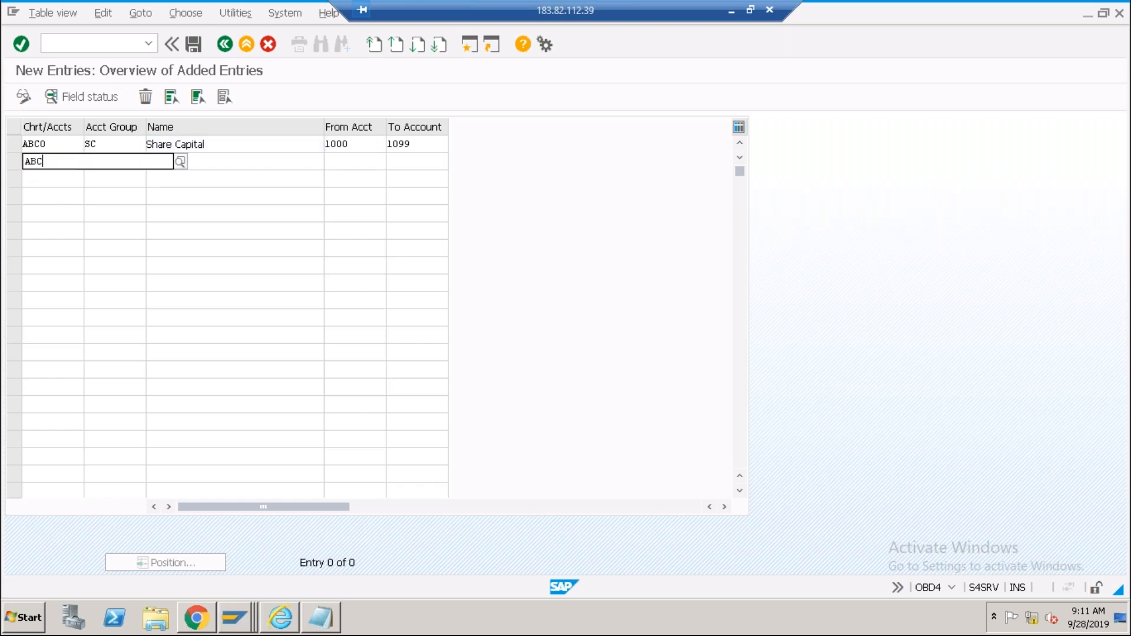
{"action": "key", "text": "Tab"}
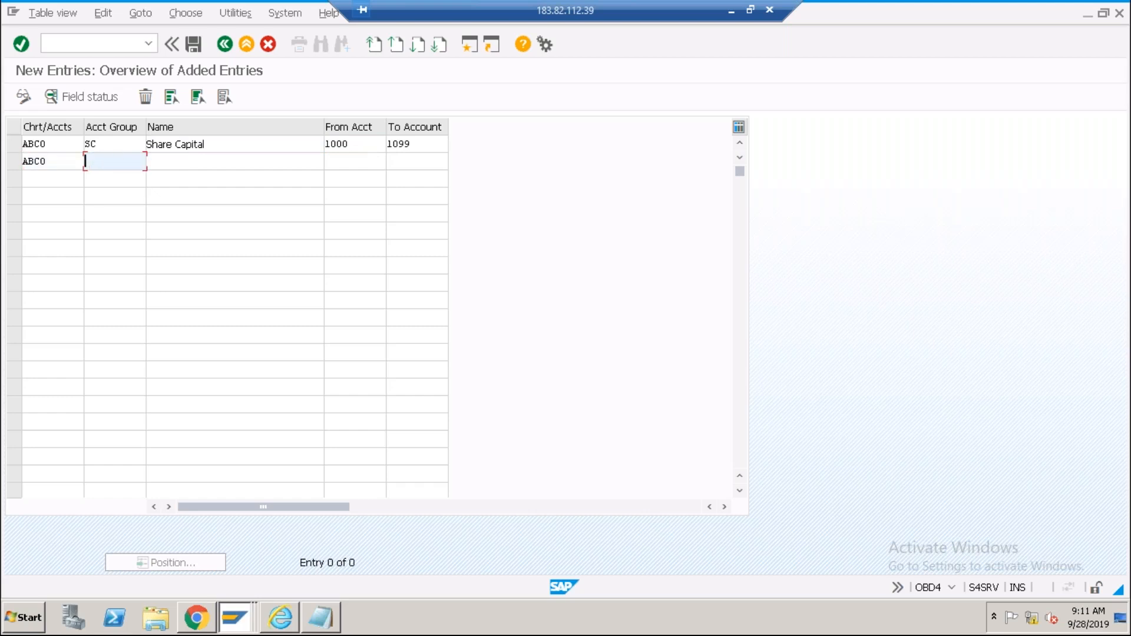
{"action": "type", "text": "sl"}
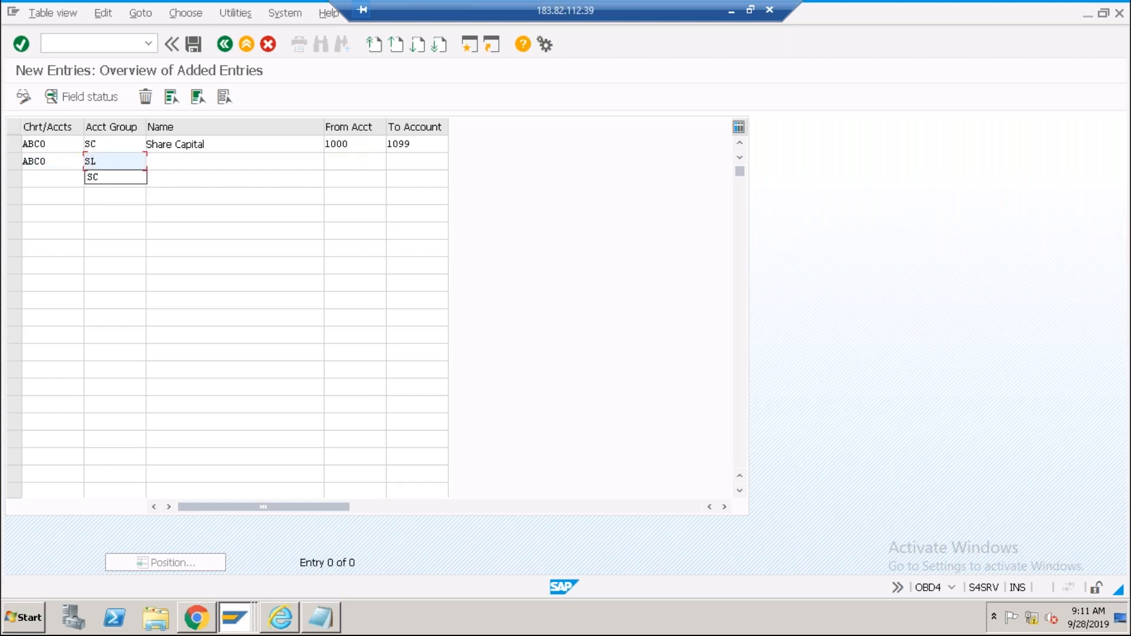
{"action": "key", "text": "Tab"}
{"action": "type", "text": "Sh"}
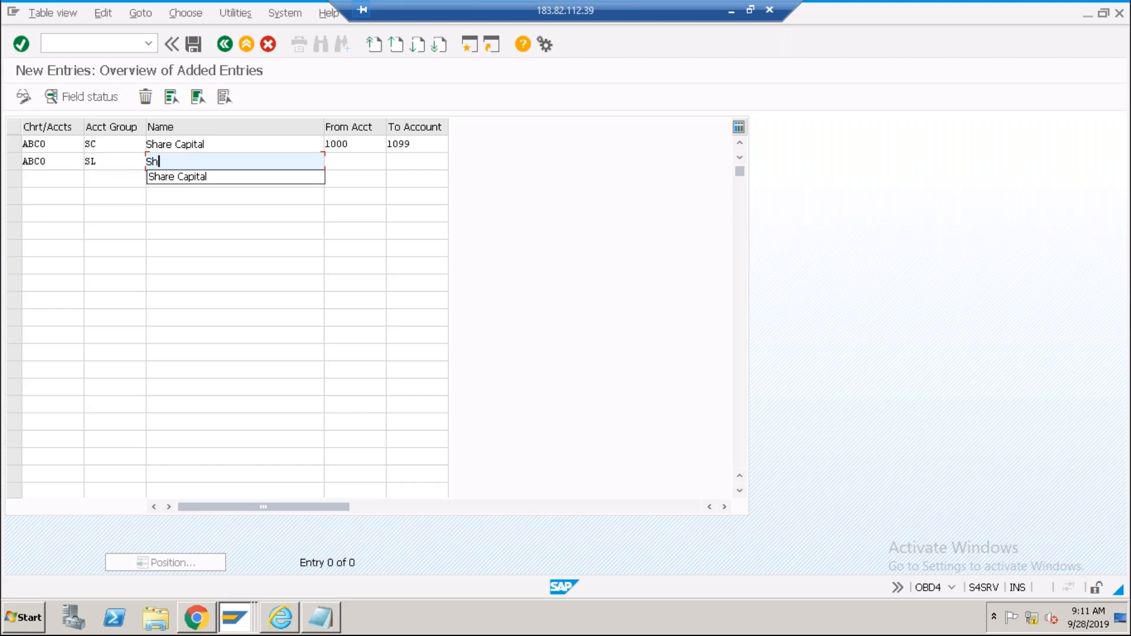
{"action": "type", "text": "ort "}
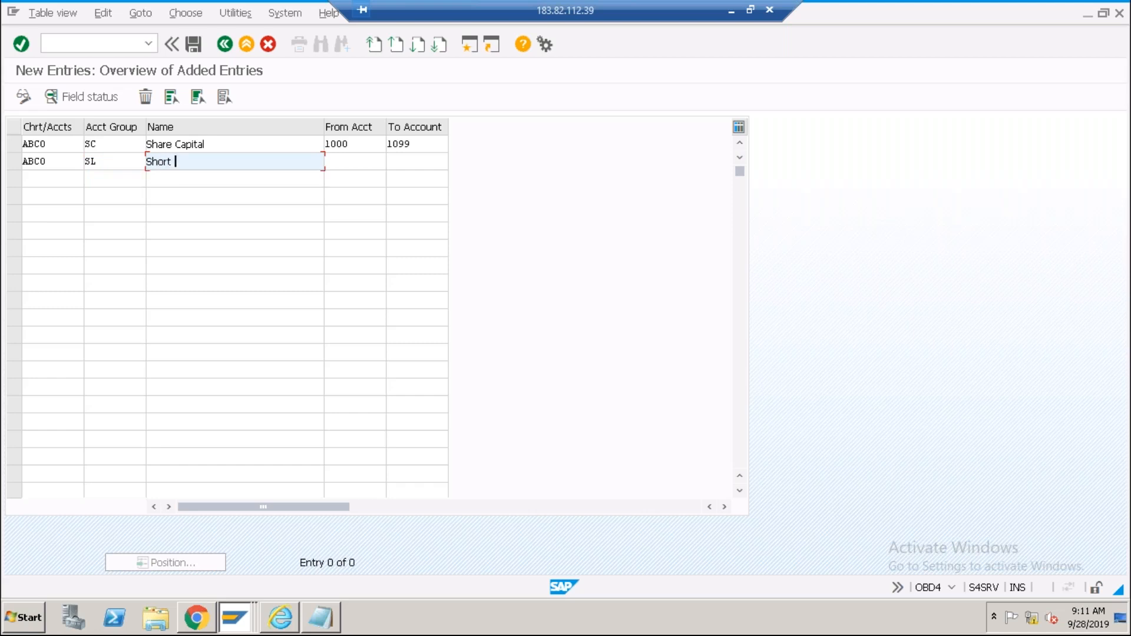
{"action": "type", "text": "Term Liab"}
{"action": "key", "text": "Tab"}
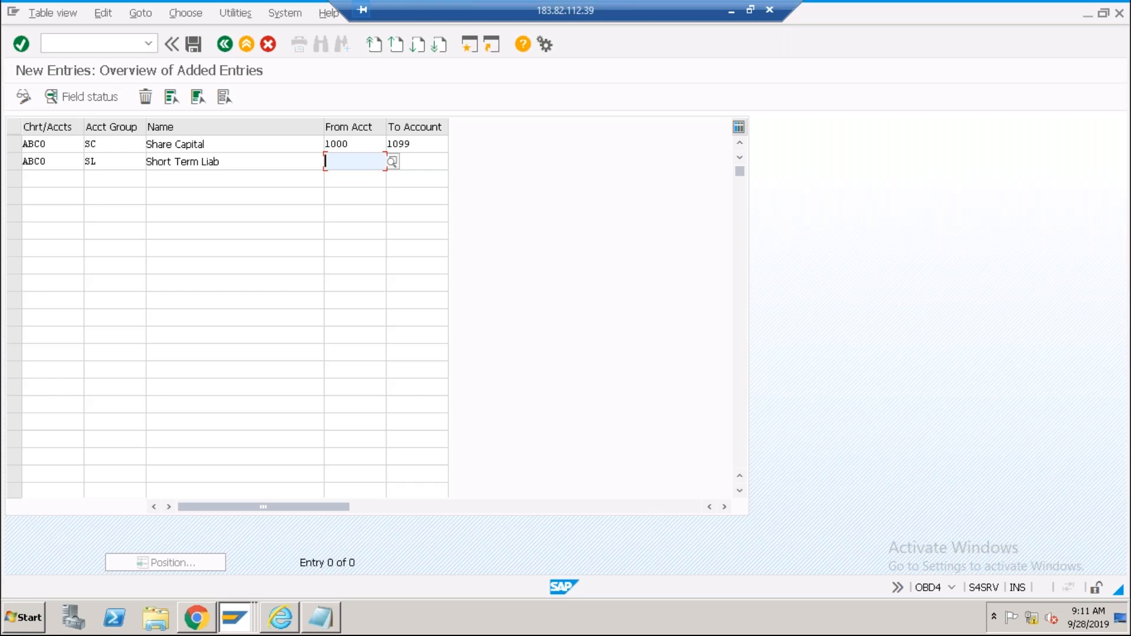
{"action": "type", "text": "1100"}
{"action": "key", "text": "Tab"}
{"action": "type", "text": "1199"}
{"action": "key", "text": "Tab"}
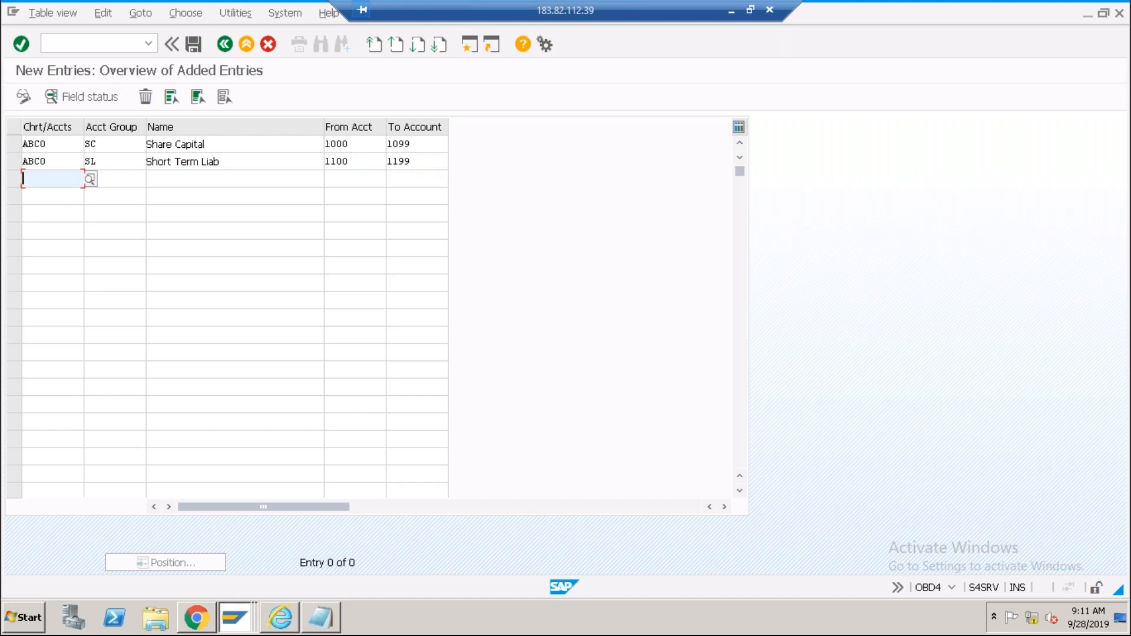
Start a third ABC0 row and bring up the Notepad account list.
{"action": "type", "text": "abc0"}
{"action": "key", "text": "Tab"}
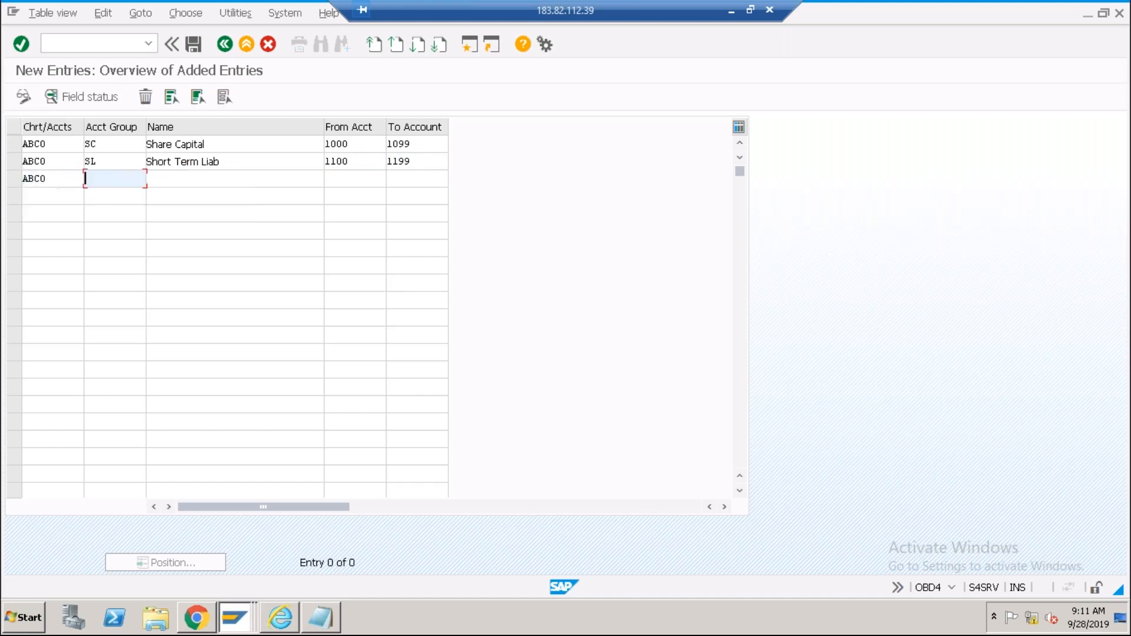
{"action": "key", "text": "alt+Tab"}
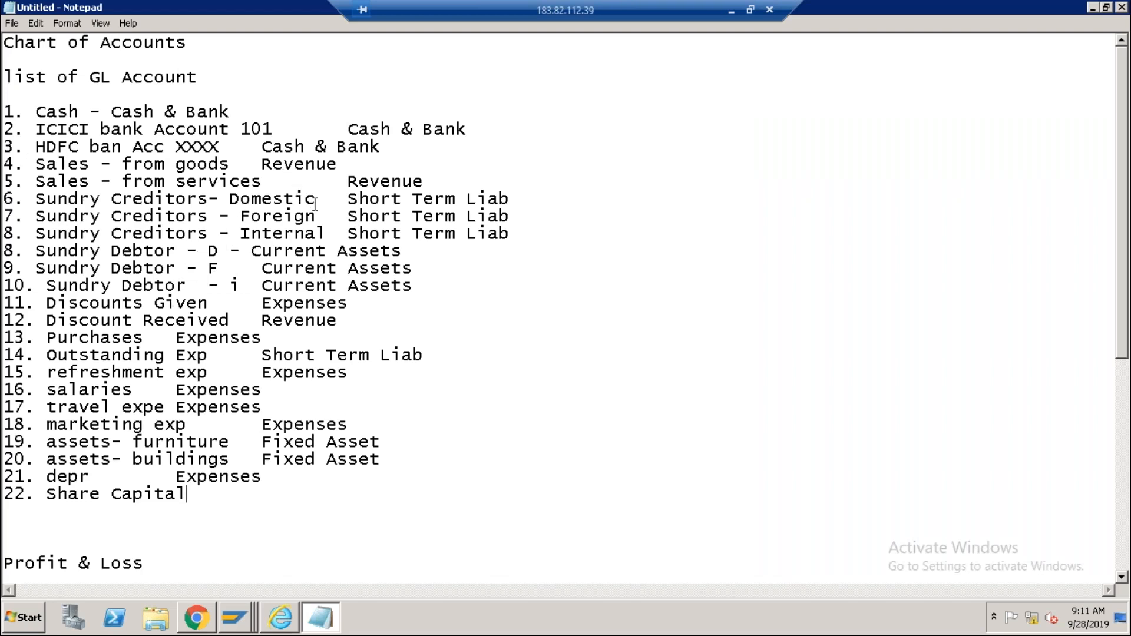
Review the Current Assets and Cash & Bank lines in Notepad, then enter group CB in SAP's third row.
{"action": "left_click", "coordinate": [307, 268]}
{"action": "left_click", "coordinate": [191, 113]}
{"action": "key", "text": "alt+Tab"}
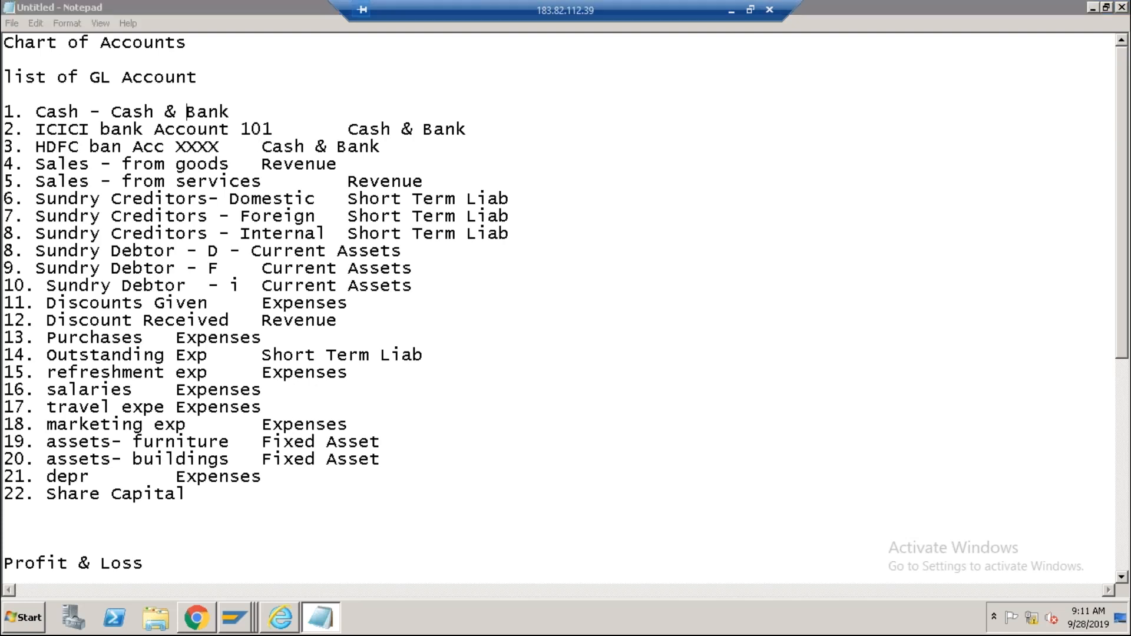
{"action": "type", "text": "CB"}
{"action": "key", "text": "Tab"}
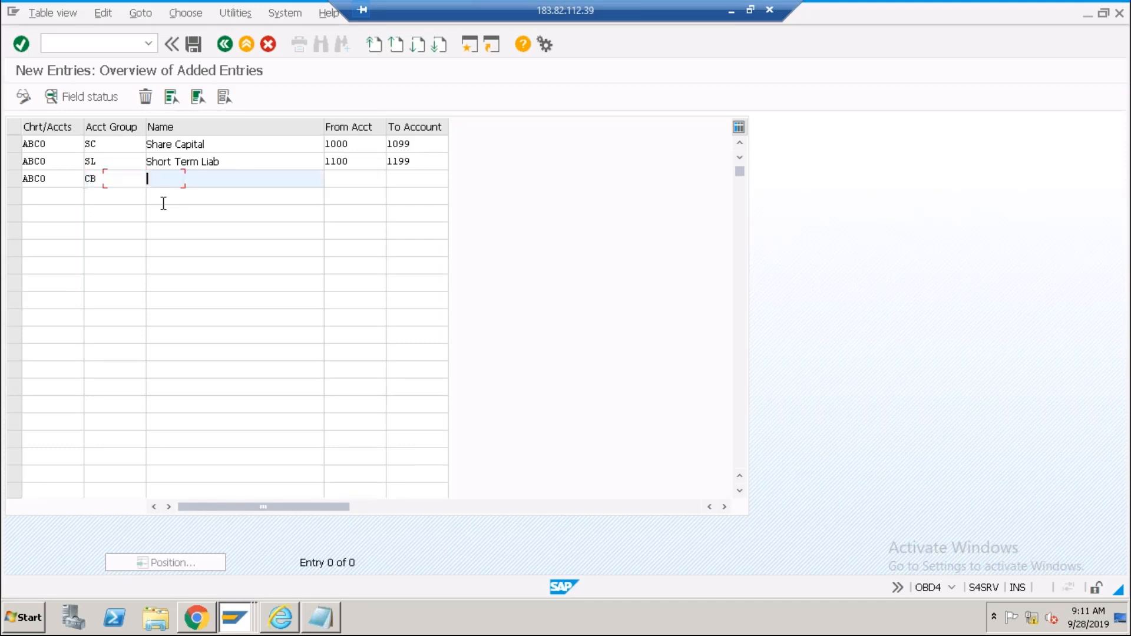
Name the CB row Cash & Bank with accounts 2000–2099.
{"action": "type", "text": "Cash & Bank"}
{"action": "key", "text": "Tab"}
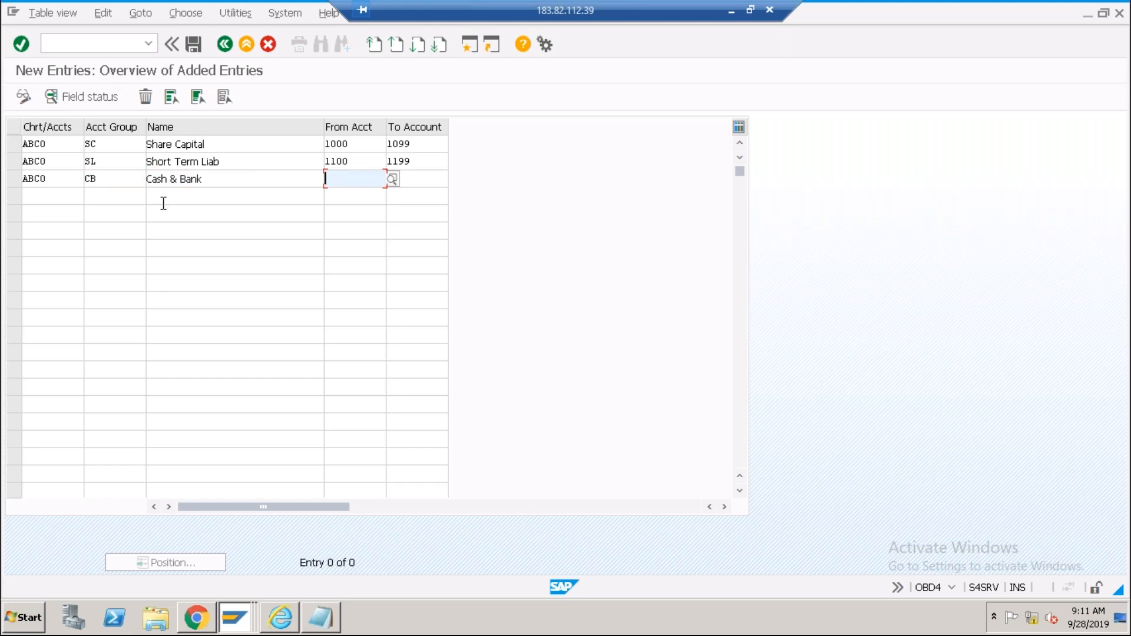
{"action": "type", "text": "2000"}
{"action": "key", "text": "Tab"}
{"action": "type", "text": "2099"}
{"action": "key", "text": "Tab"}
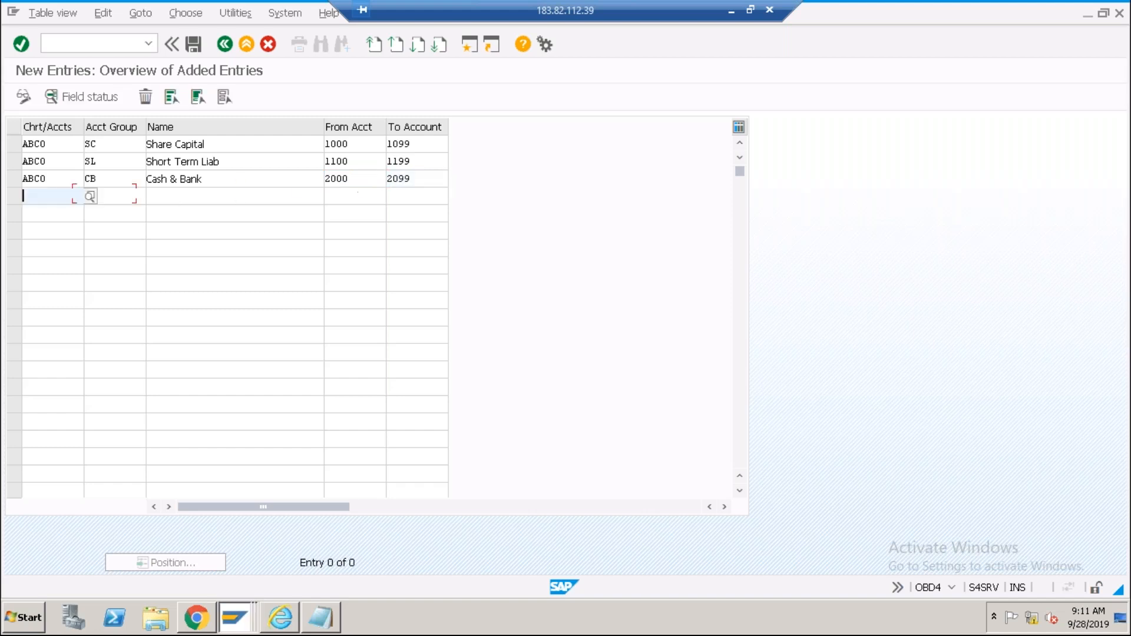
Add ABC0 group CA Current Assets for accounts 2100–2199, correcting the name's spelling.
{"action": "type", "text": "abc0"}
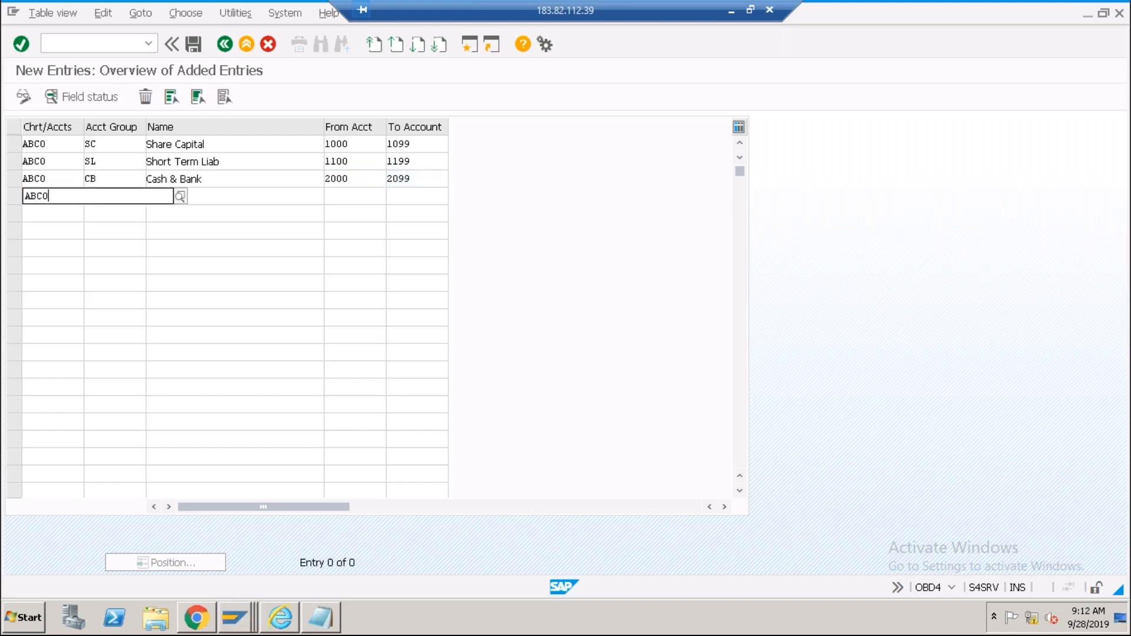
{"action": "key", "text": "Tab"}
{"action": "type", "text": "CA"}
{"action": "key", "text": "Tab"}
{"action": "type", "text": "Current Asets"}
{"action": "key", "text": "Tab"}
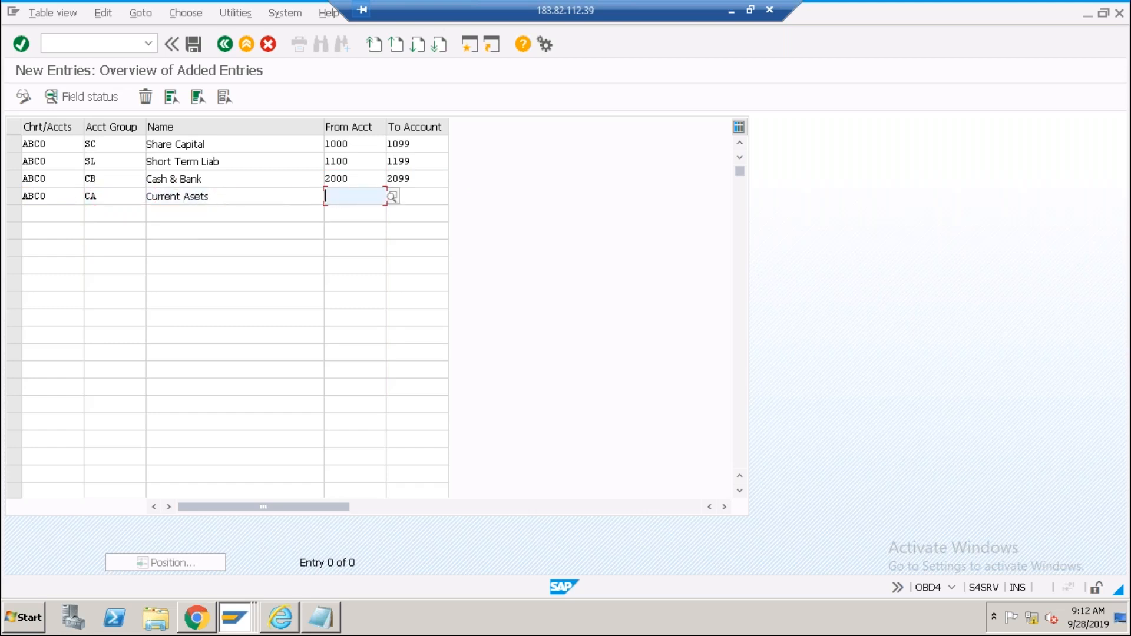
{"action": "left_click", "coordinate": [194, 197]}
{"action": "type", "text": "s"}
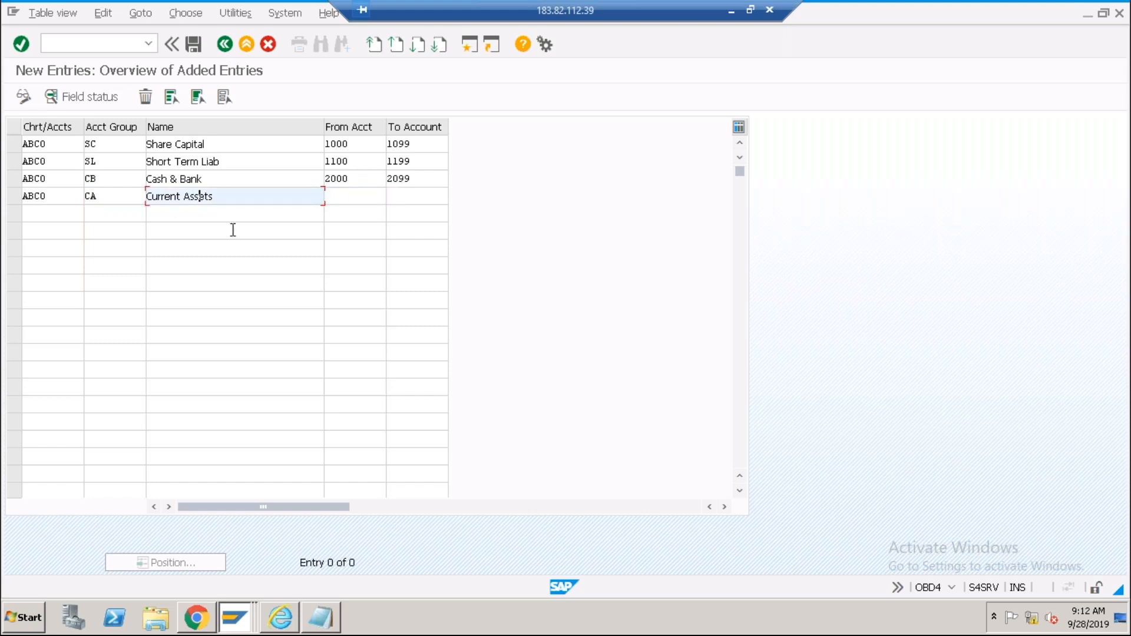
{"action": "left_click", "coordinate": [336, 198]}
{"action": "type", "text": "2100"}
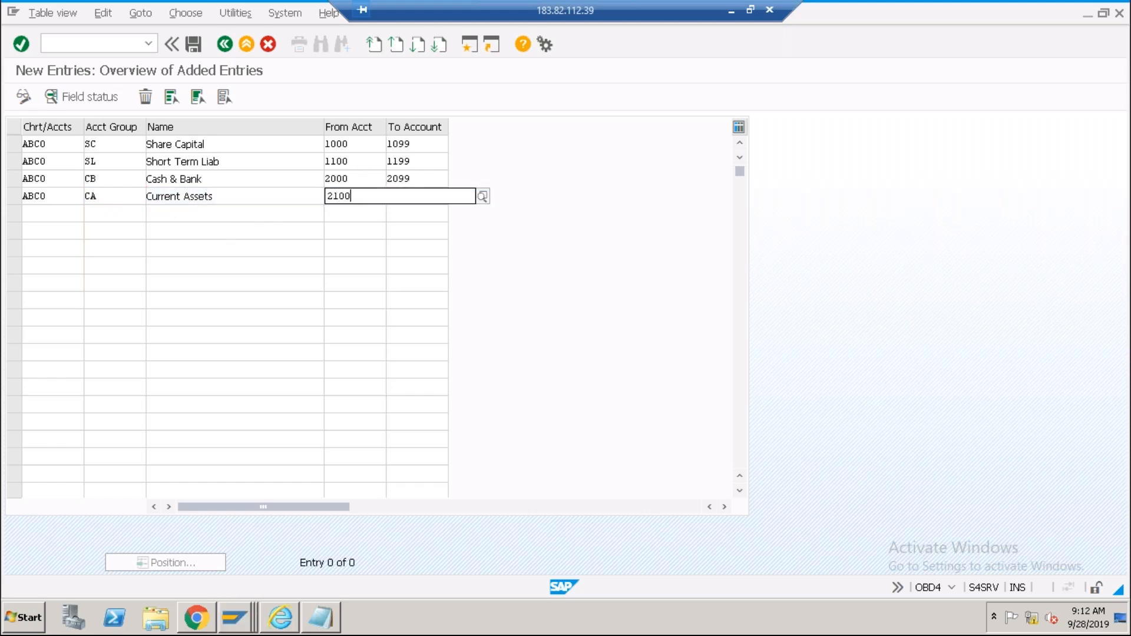
{"action": "key", "text": "Tab"}
{"action": "type", "text": "2199"}
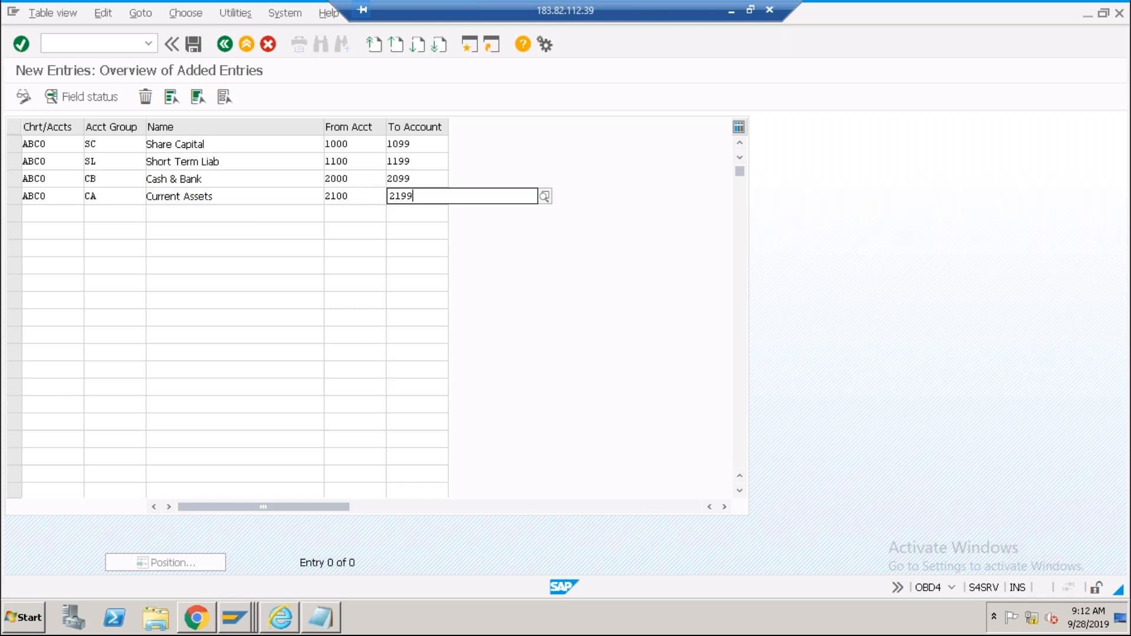
{"action": "key", "text": "Tab"}
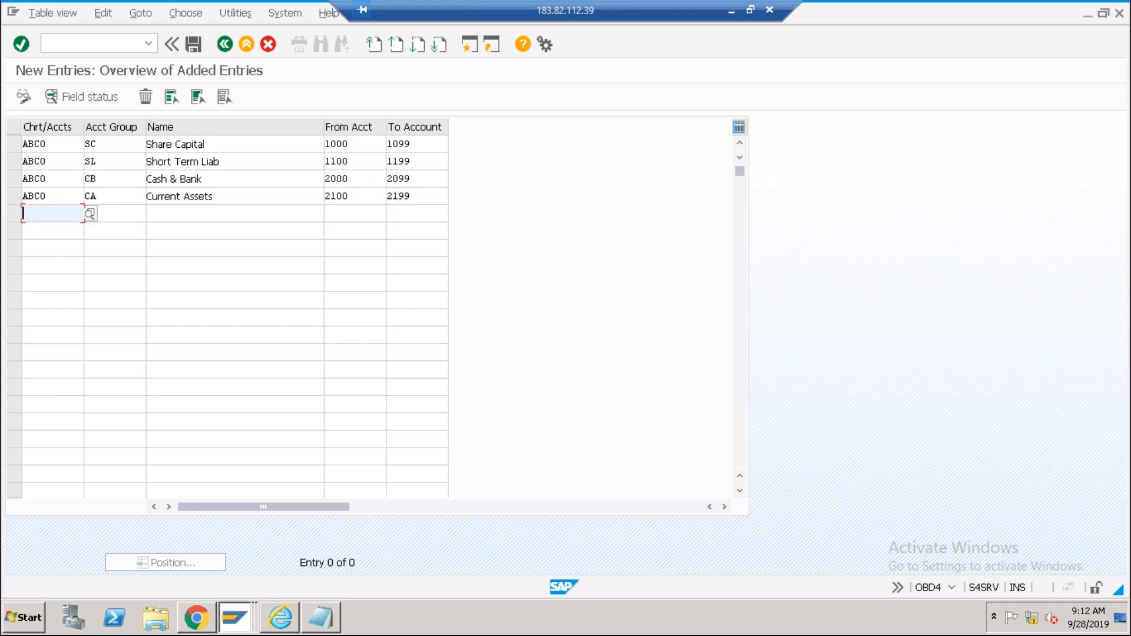
Add ABC0 group FA Fixed Assets for accounts 2200–2299.
{"action": "type", "text": "ABC0"}
{"action": "key", "text": "Tab"}
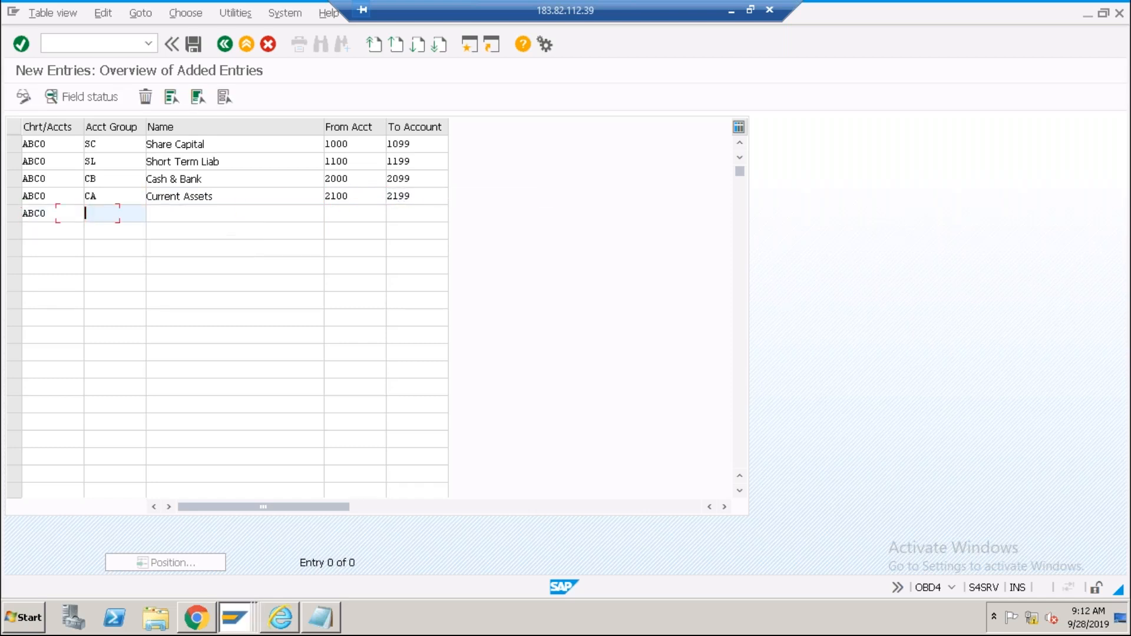
{"action": "type", "text": "FA"}
{"action": "key", "text": "Tab"}
{"action": "type", "text": "Fixed Assets"}
{"action": "key", "text": "Tab"}
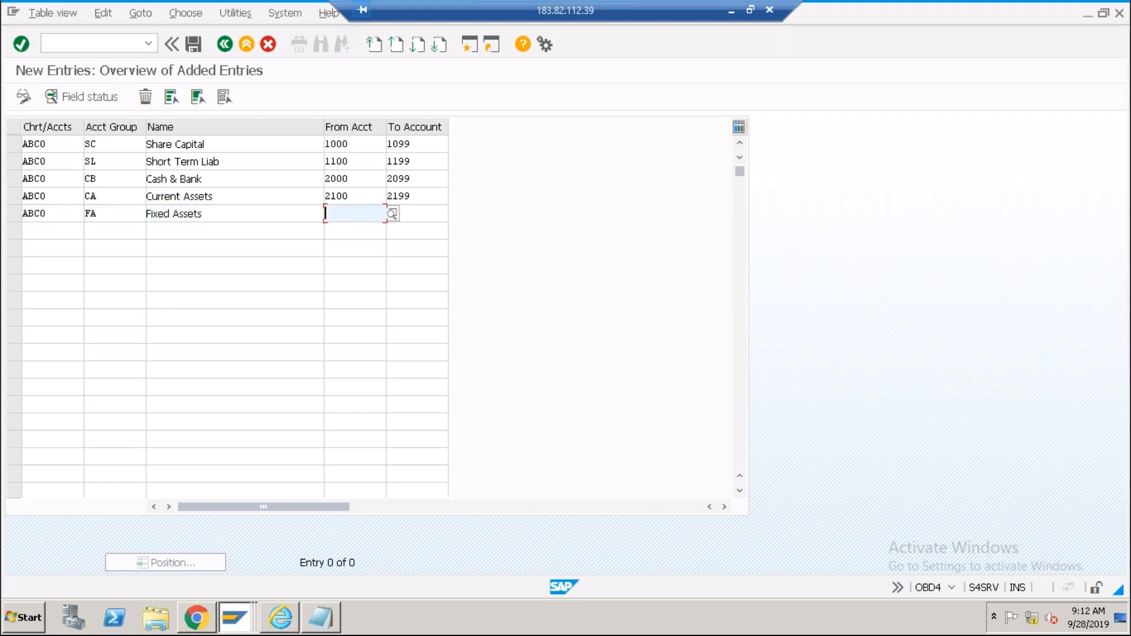
{"action": "type", "text": "2200"}
{"action": "key", "text": "Tab"}
{"action": "type", "text": "2299"}
{"action": "key", "text": "Tab"}
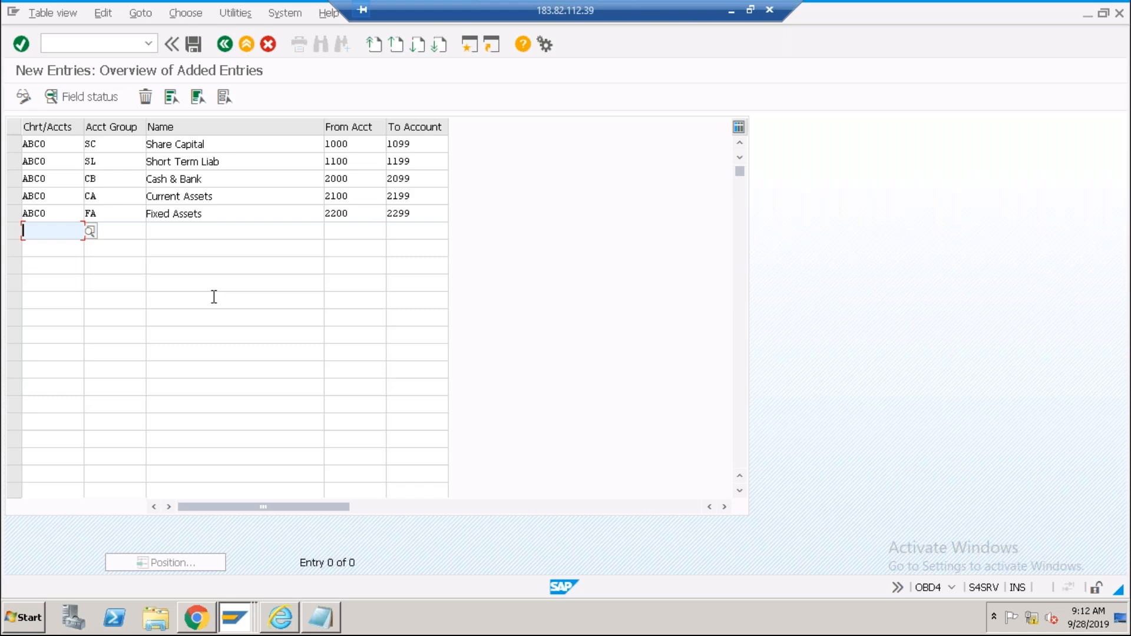
{"action": "key", "text": "alt+Tab"}
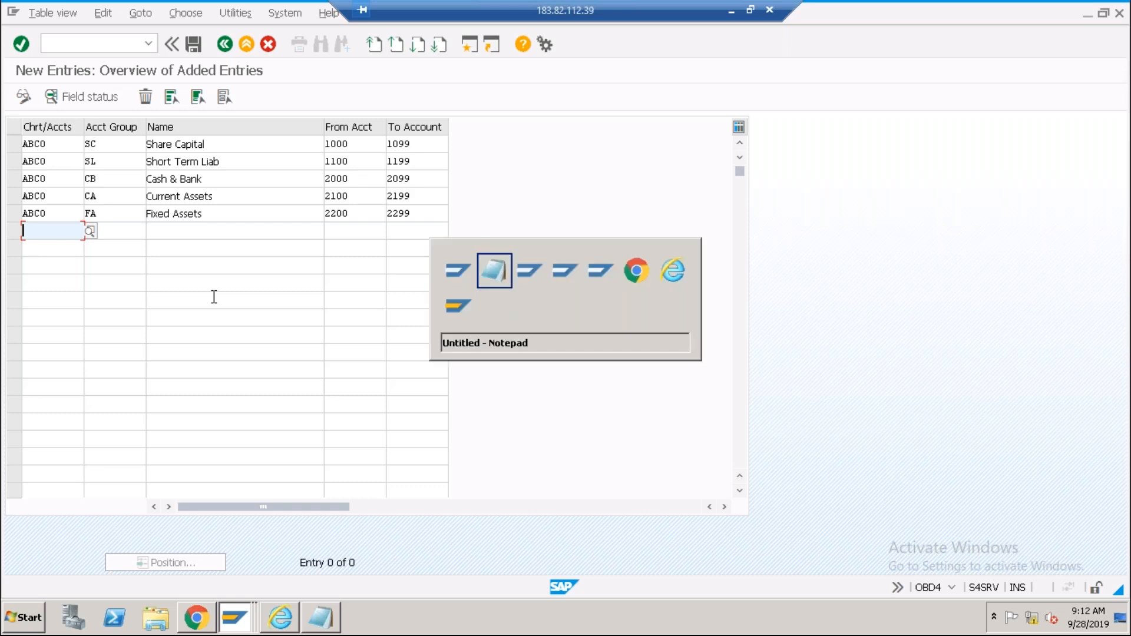
{"action": "left_click", "coordinate": [384, 147]}
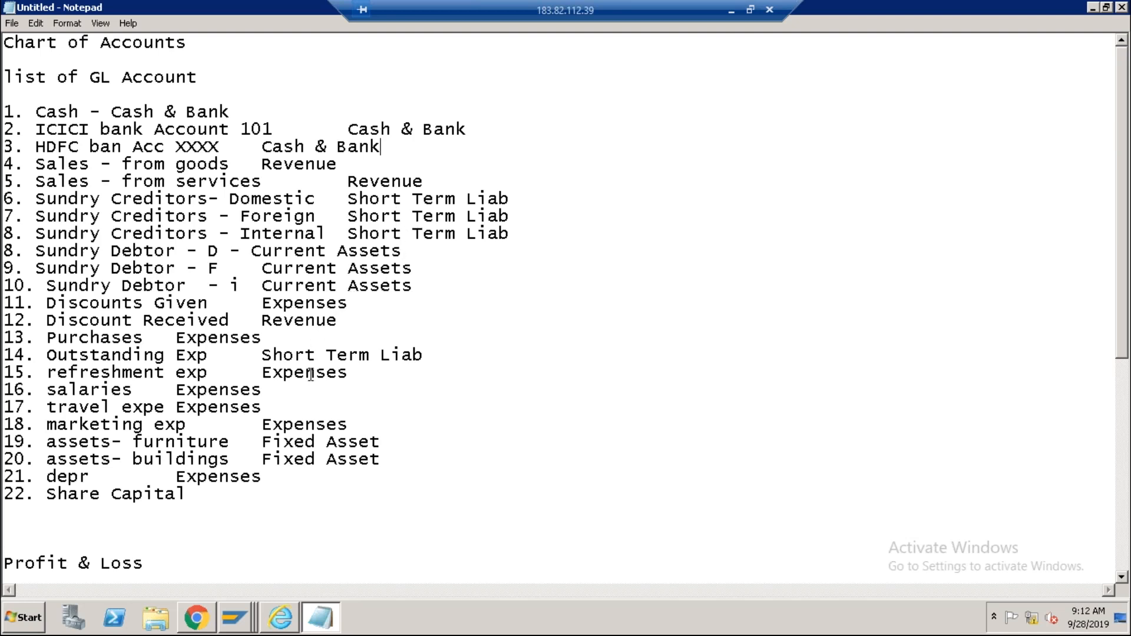
{"action": "key", "text": "alt+Tab"}
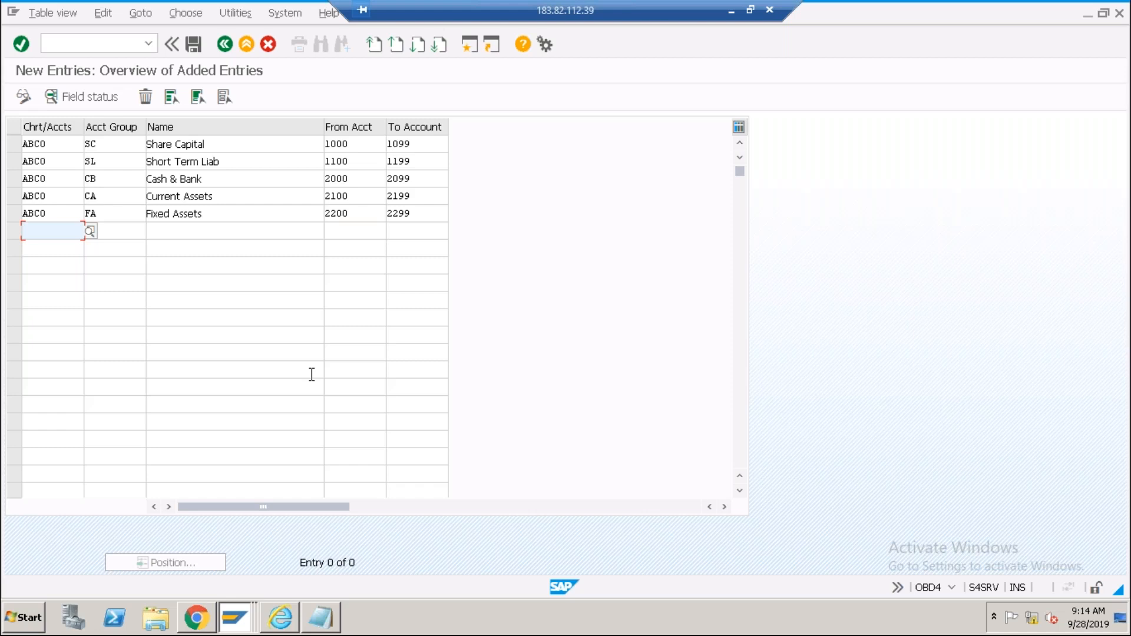
Fill a new row with ABC0 / EX / Expenses and account range 4000–4999.
{"action": "type", "text": "ABC0"}
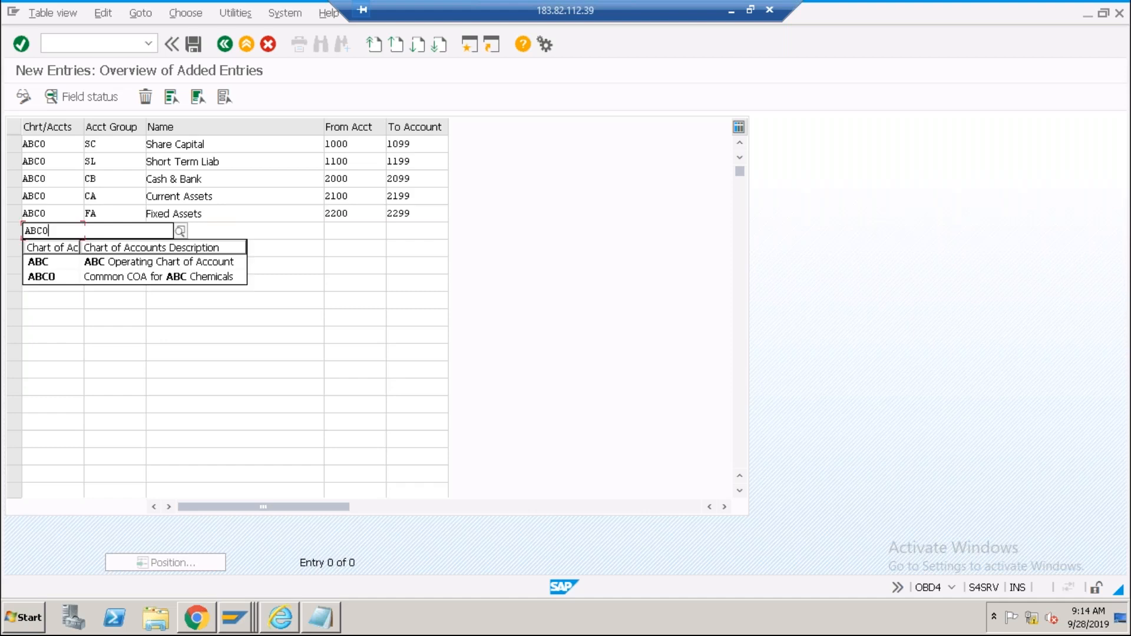
{"action": "key", "text": "Tab"}
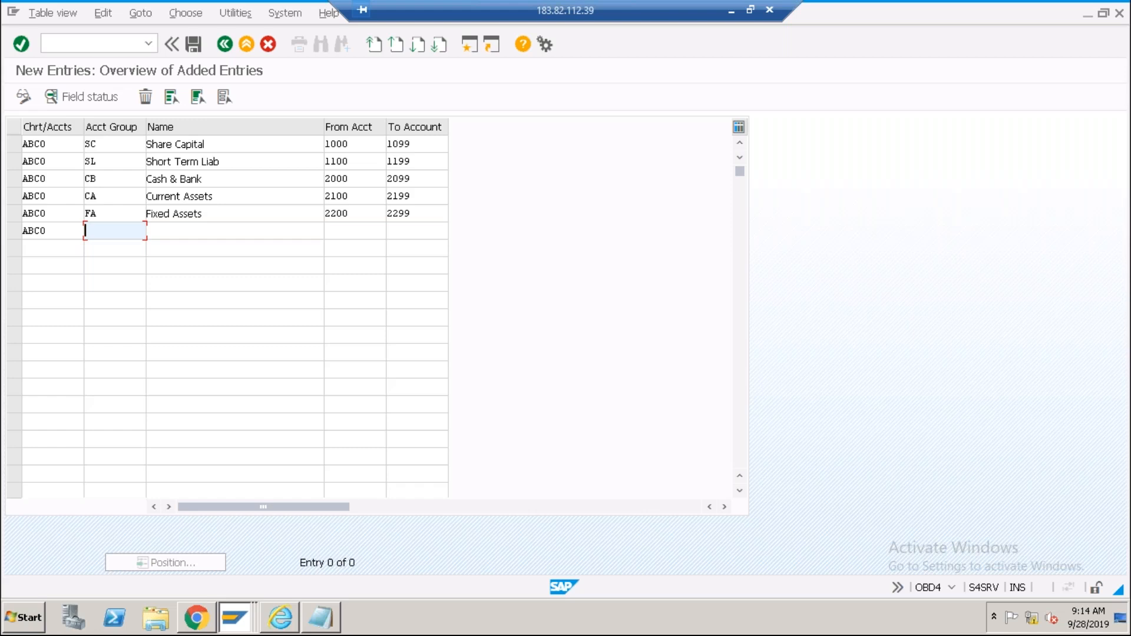
{"action": "type", "text": "EX"}
{"action": "key", "text": "Tab"}
{"action": "type", "text": "E"}
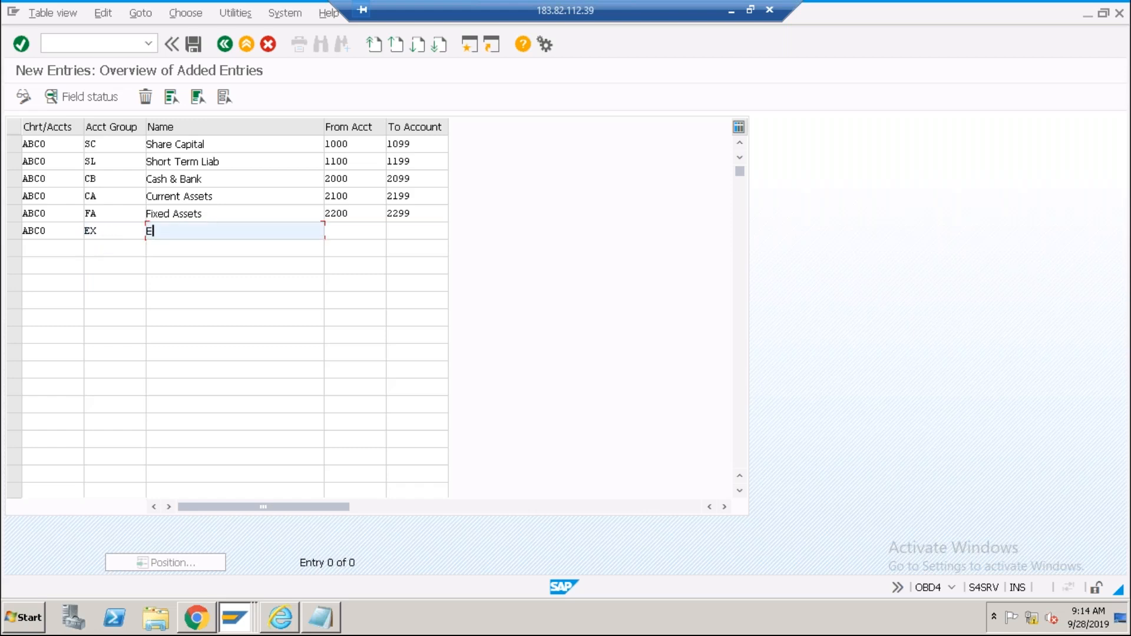
{"action": "type", "text": "xpen"}
{"action": "type", "text": "se"}
{"action": "key", "text": "Tab"}
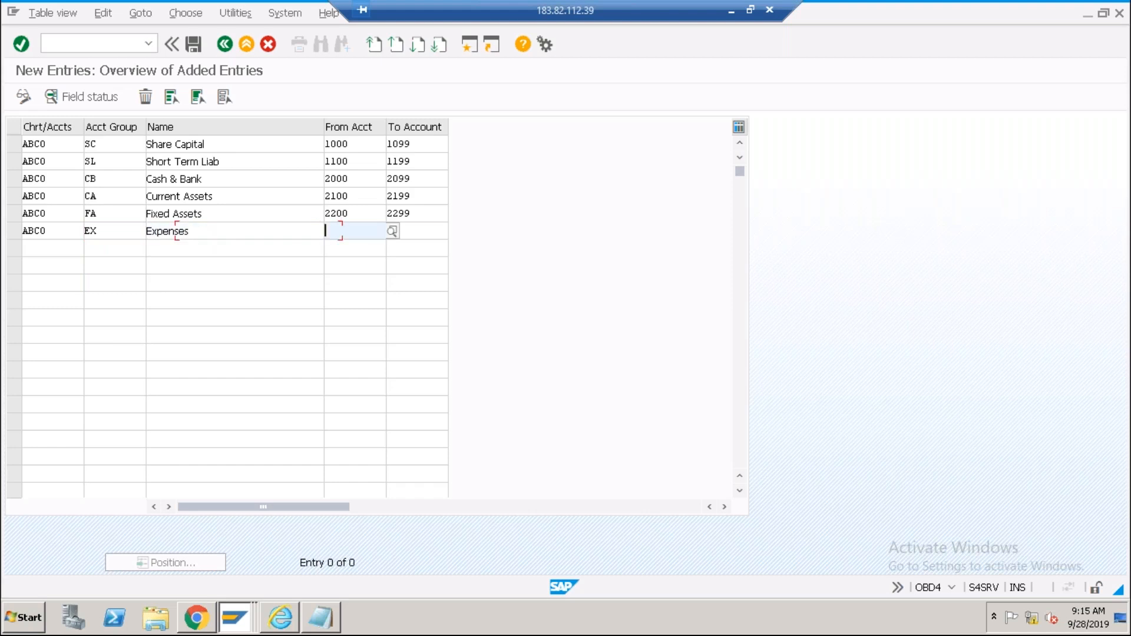
{"action": "type", "text": "4000"}
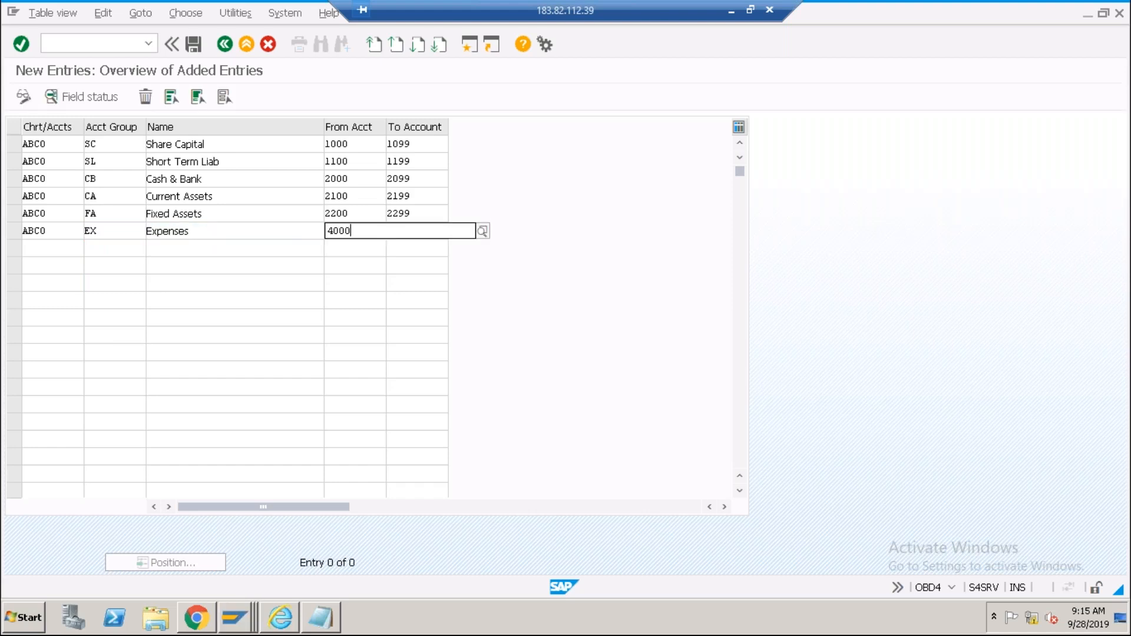
{"action": "key", "text": "Tab"}
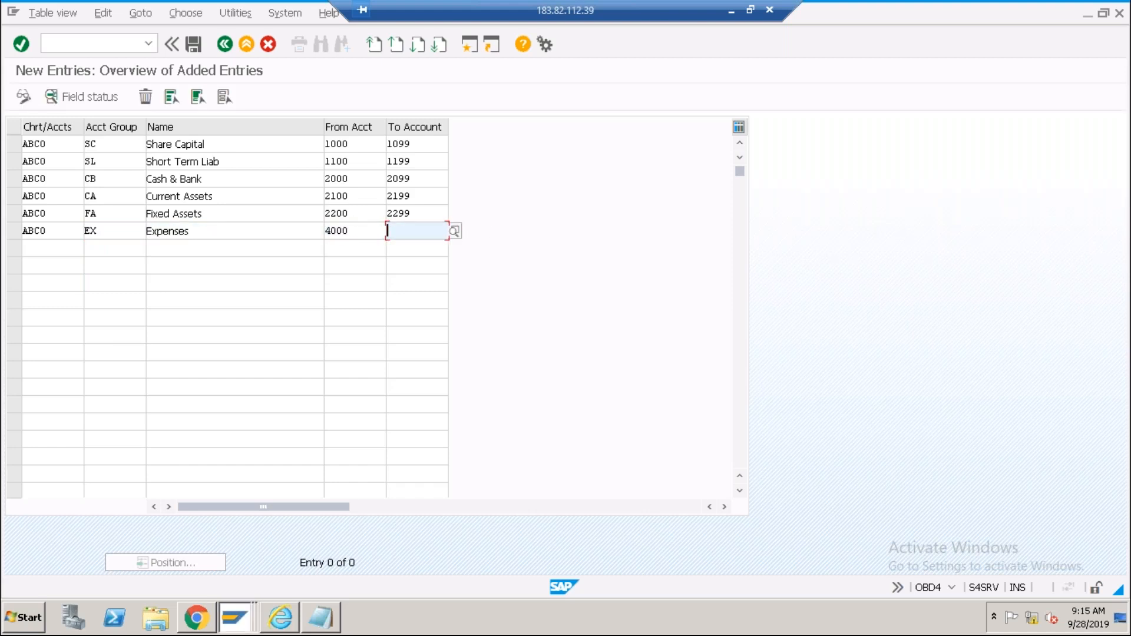
{"action": "left_click", "coordinate": [206, 230]}
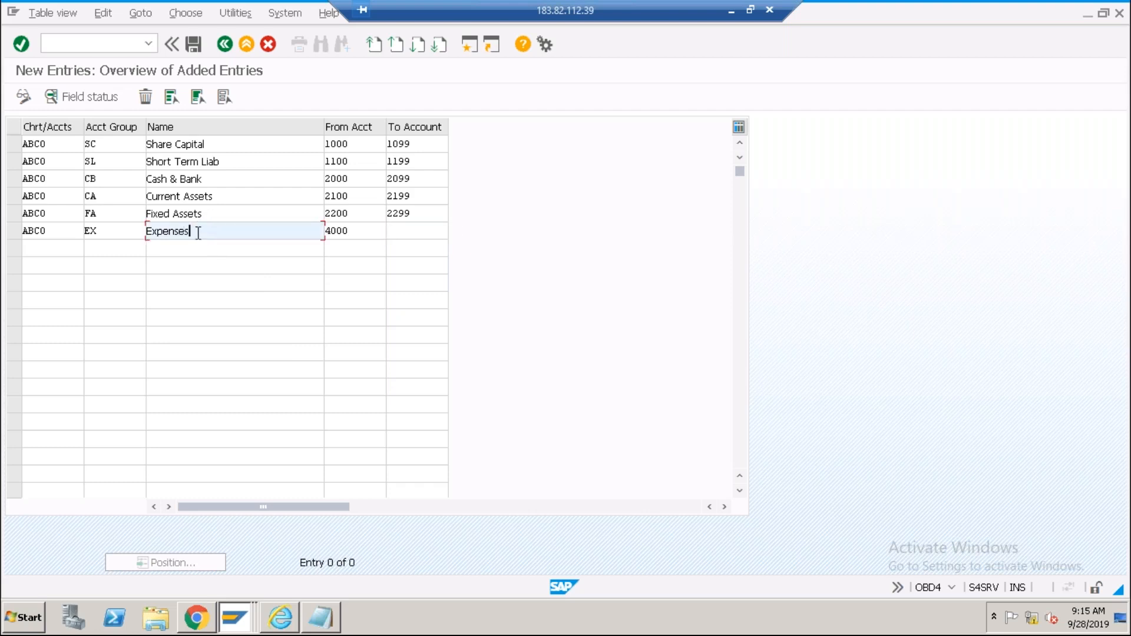
{"action": "left_click", "coordinate": [412, 232]}
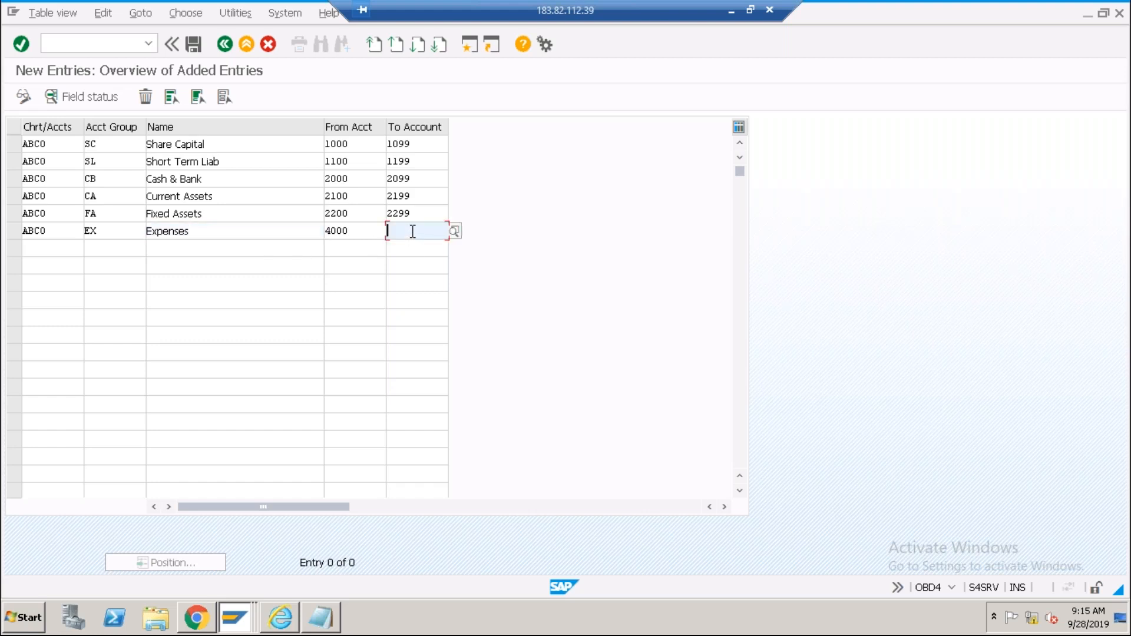
{"action": "type", "text": "4999"}
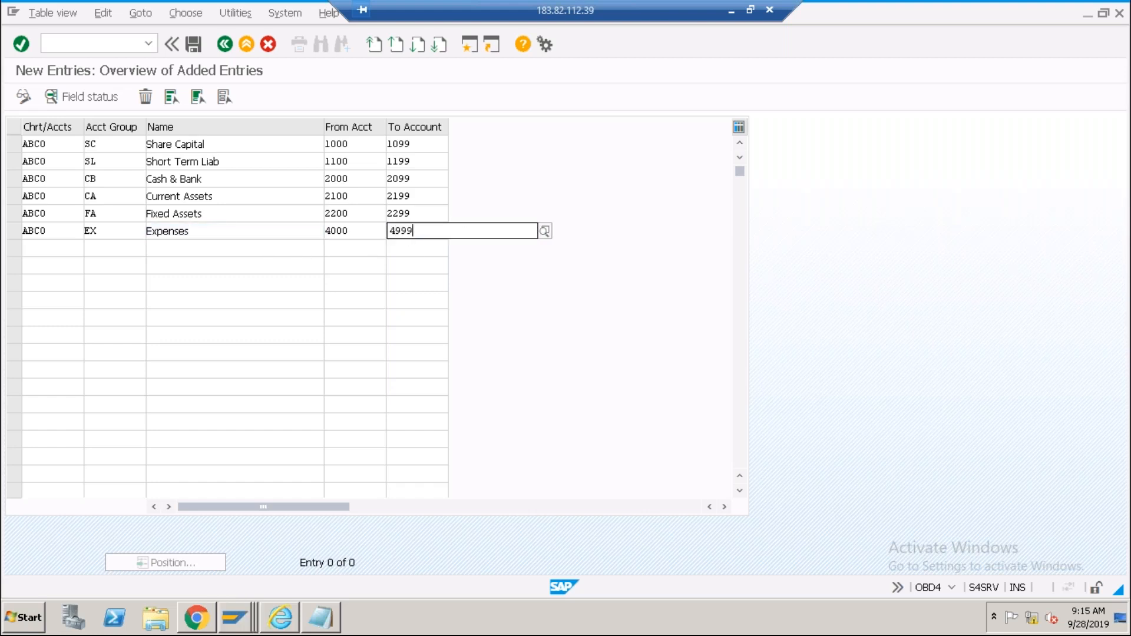
{"action": "key", "text": "Tab"}
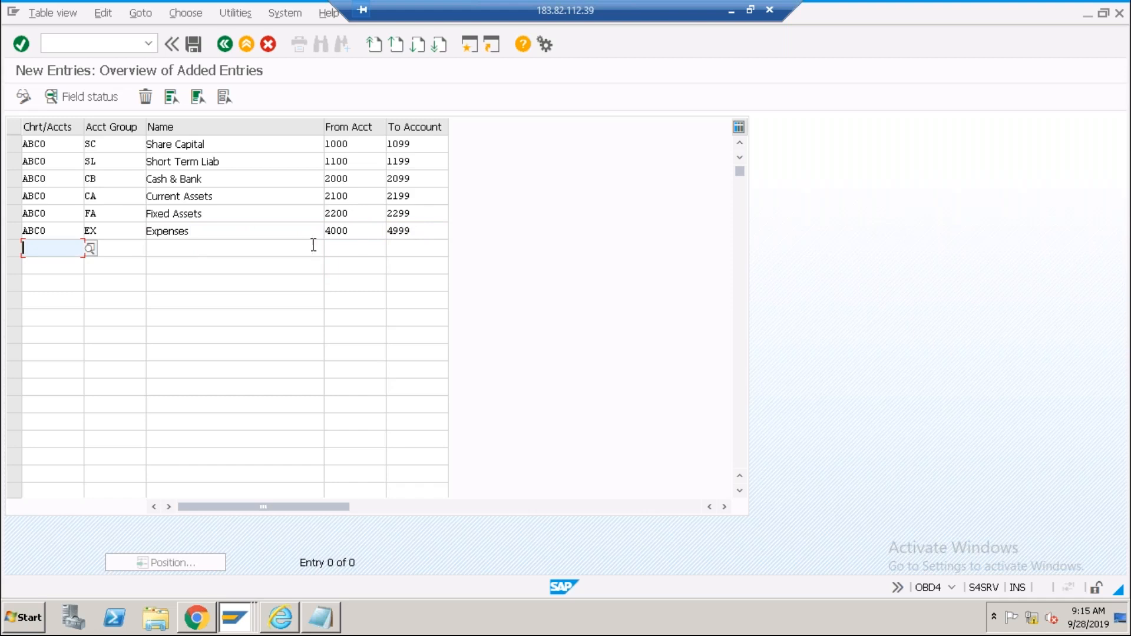
Fill a row with ABC0 / RV / Revenues, accounts 3000–3999, then start another ABC0 row.
{"action": "type", "text": "A"}
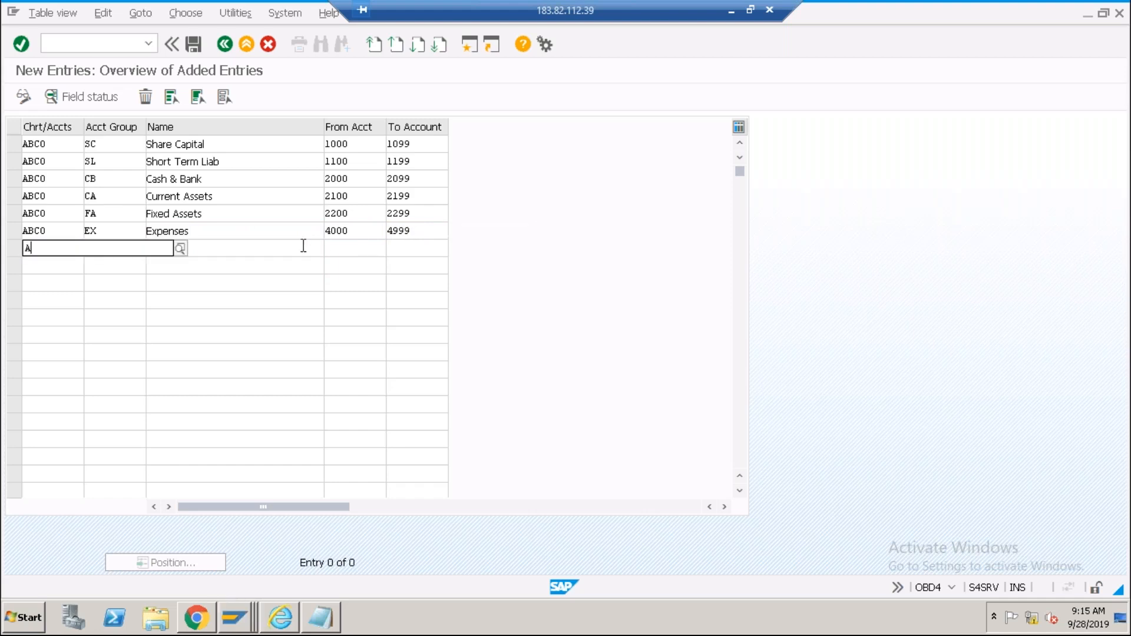
{"action": "type", "text": "BC0"}
{"action": "key", "text": "Tab"}
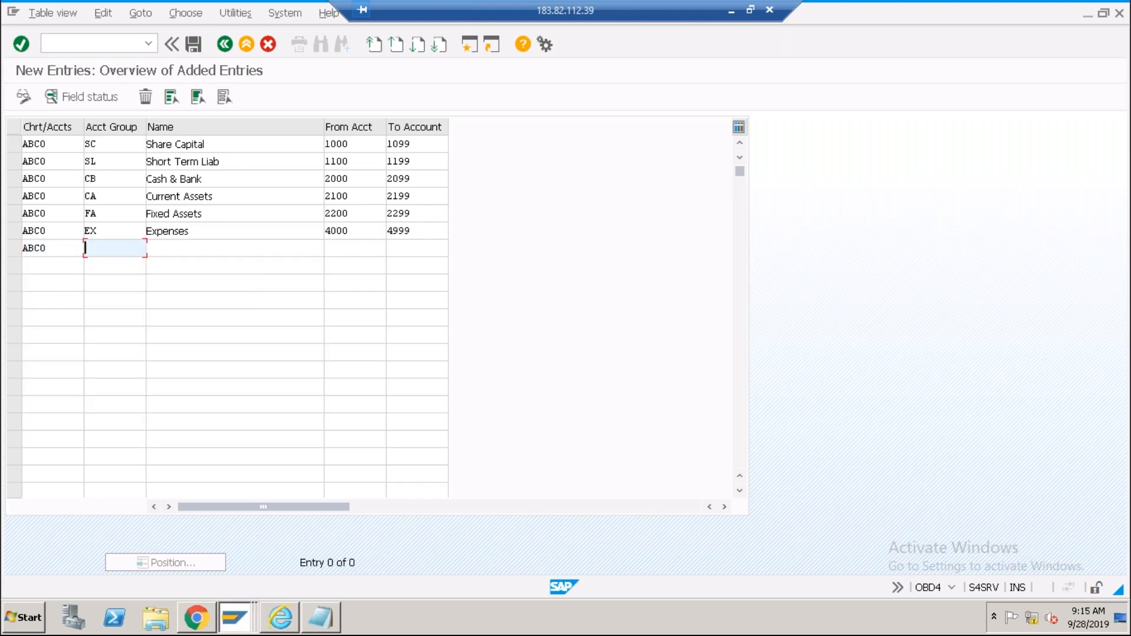
{"action": "type", "text": "RV"}
{"action": "key", "text": "Tab"}
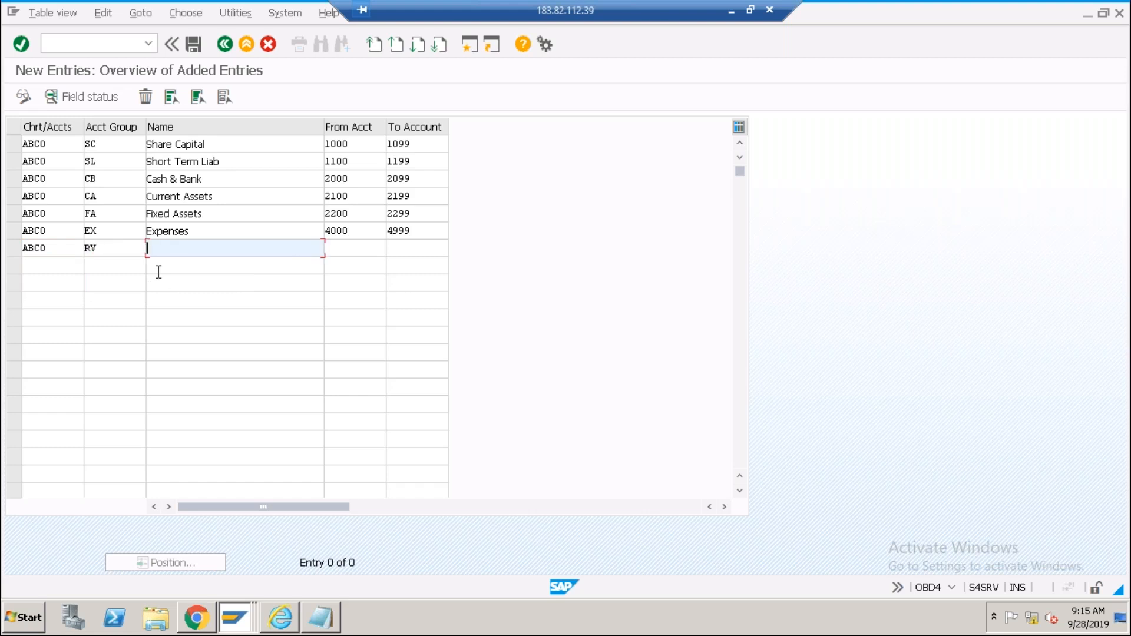
{"action": "type", "text": "Revenues"}
{"action": "key", "text": "Tab"}
{"action": "type", "text": "3000"}
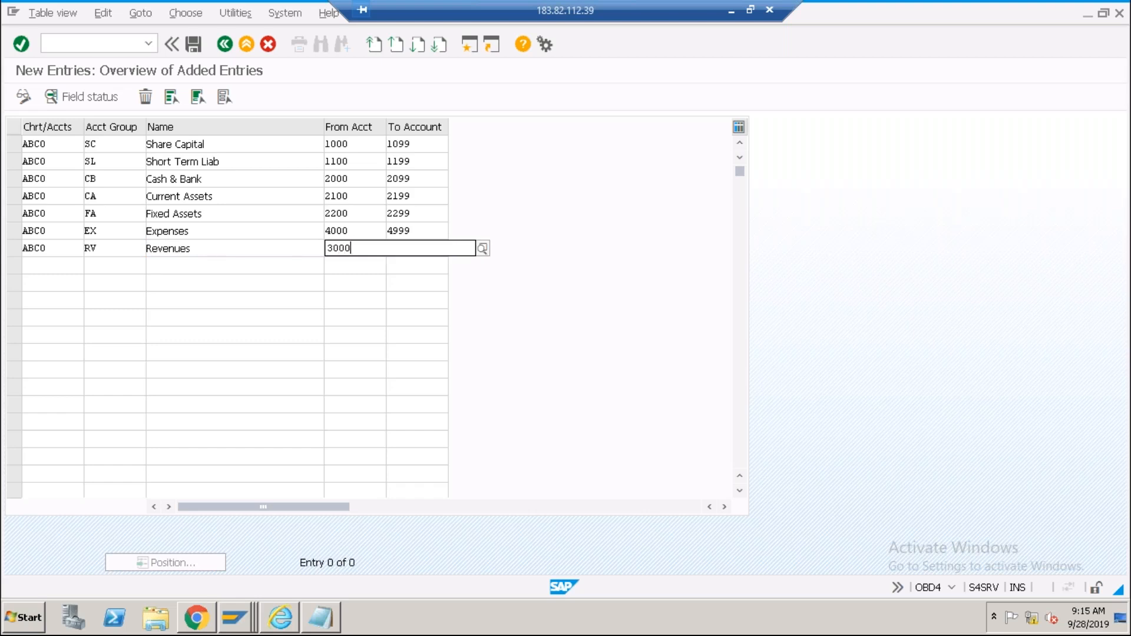
{"action": "key", "text": "Tab"}
{"action": "type", "text": "3999"}
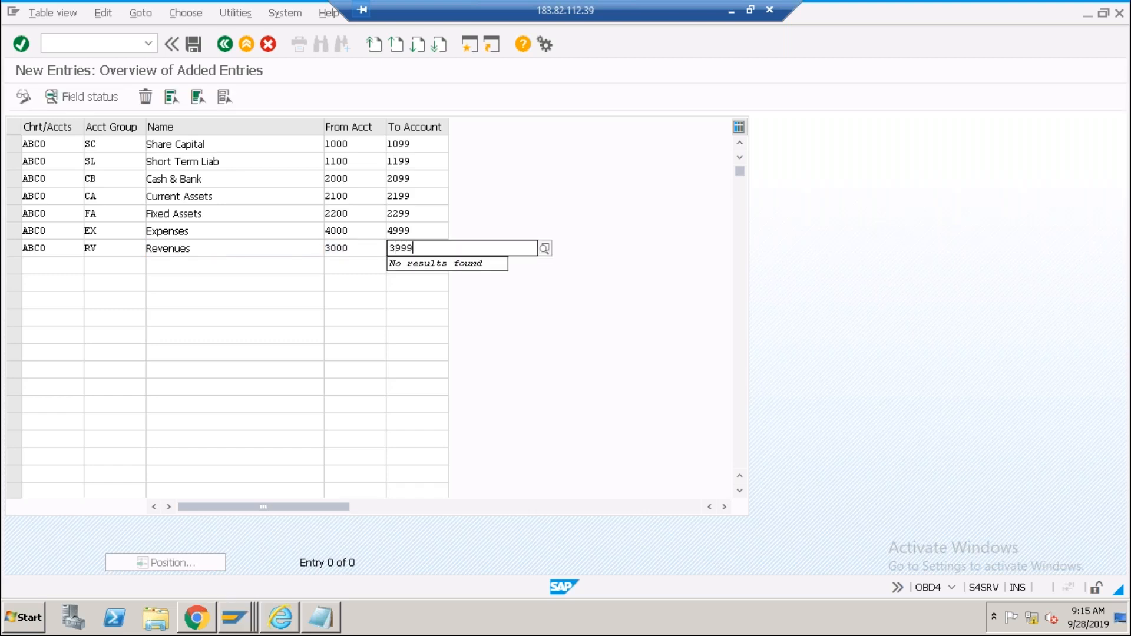
{"action": "key", "text": "Tab"}
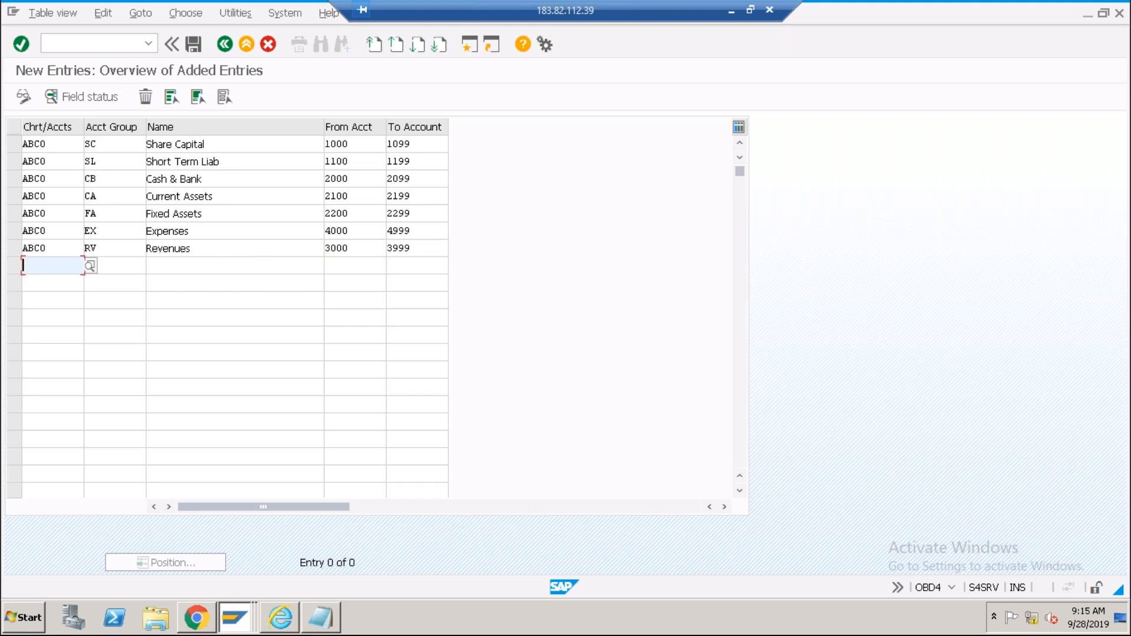
{"action": "type", "text": "ABC0"}
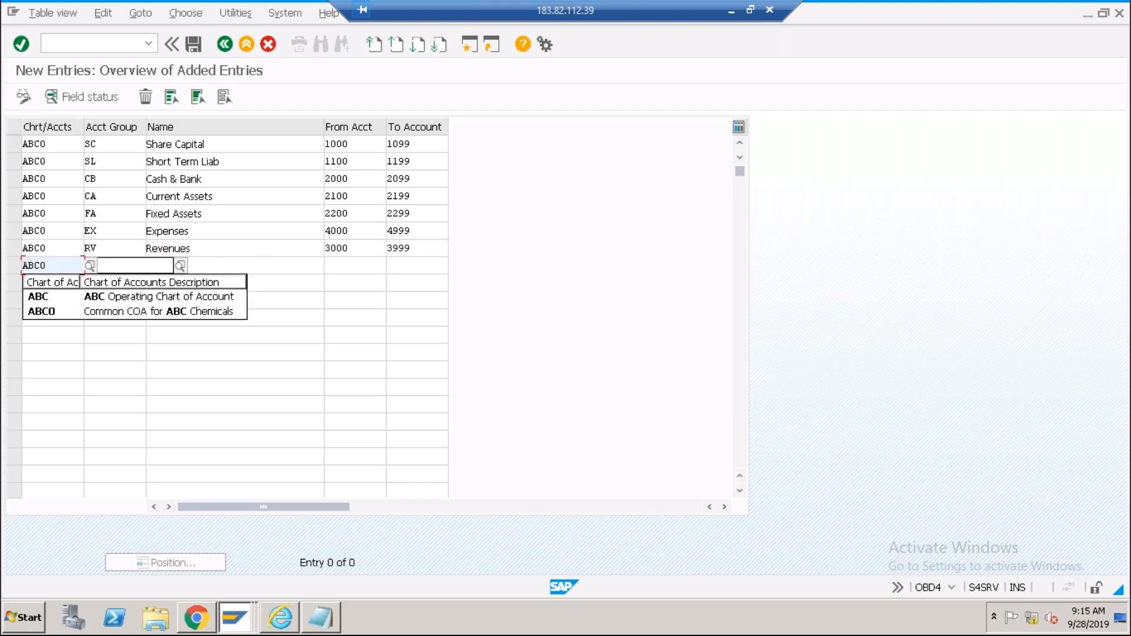
{"action": "key", "text": "Tab"}
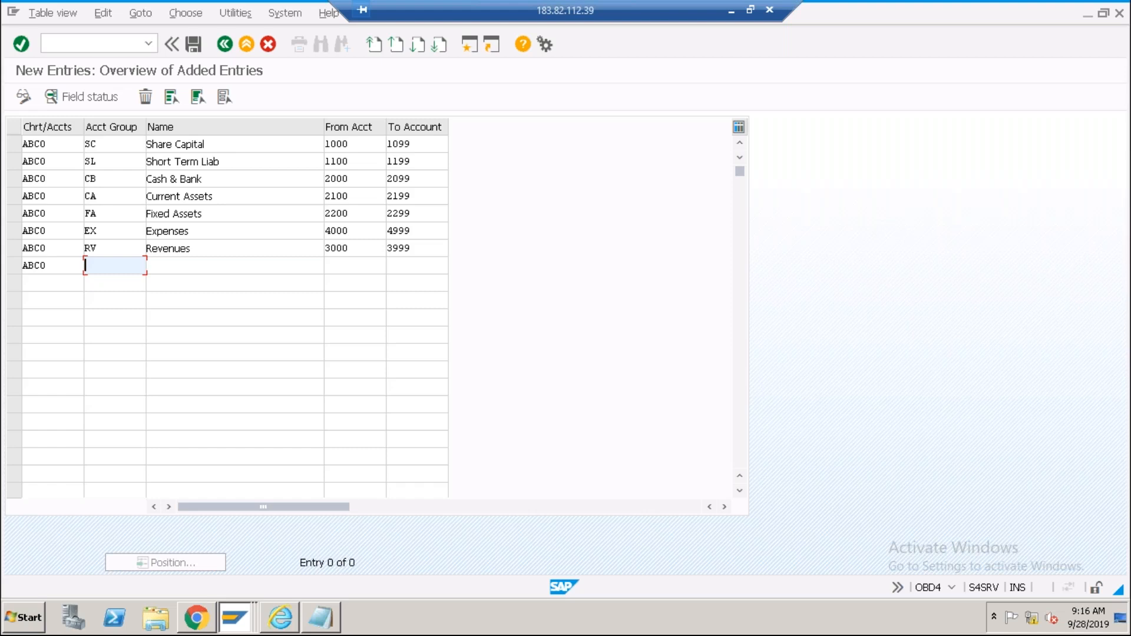
Enter group SC with the suggested name 'Secondary cost element' and range 9000–9999, then review the rows.
{"action": "type", "text": "SC"}
{"action": "key", "text": "Tab"}
{"action": "type", "text": "S"}
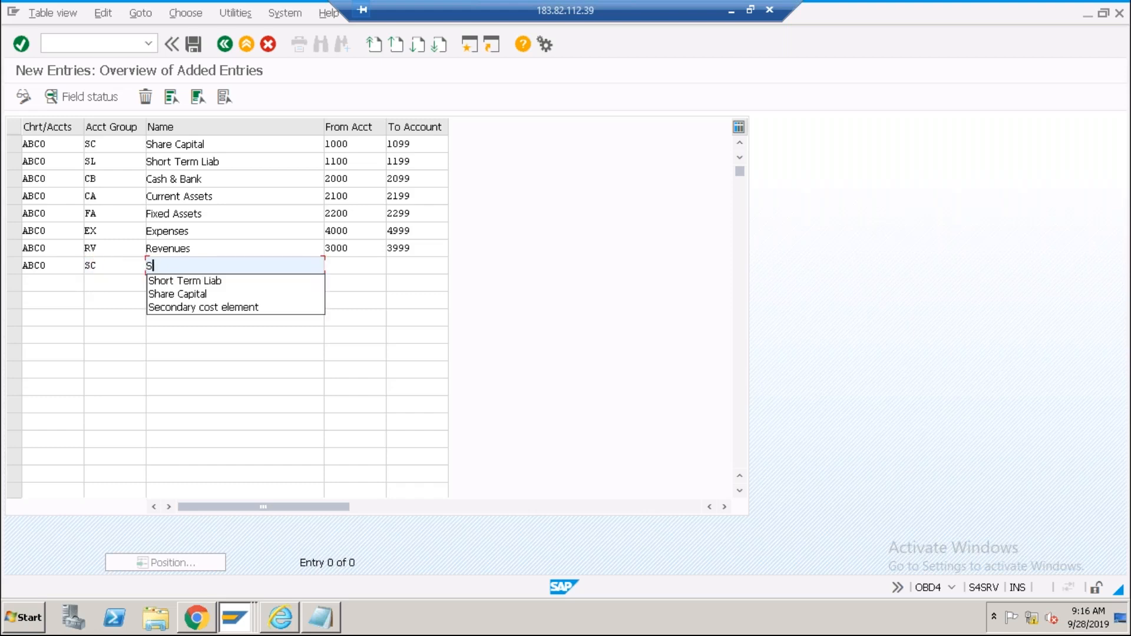
{"action": "type", "text": "econdary"}
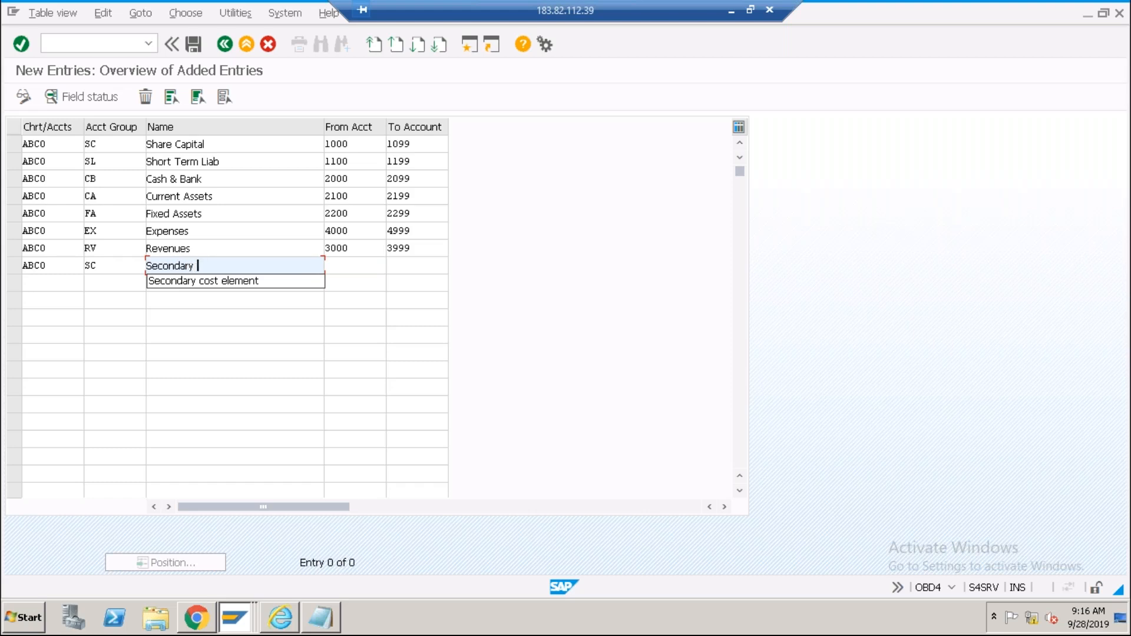
{"action": "key", "text": "Down"}
{"action": "key", "text": "Return"}
{"action": "key", "text": "Tab"}
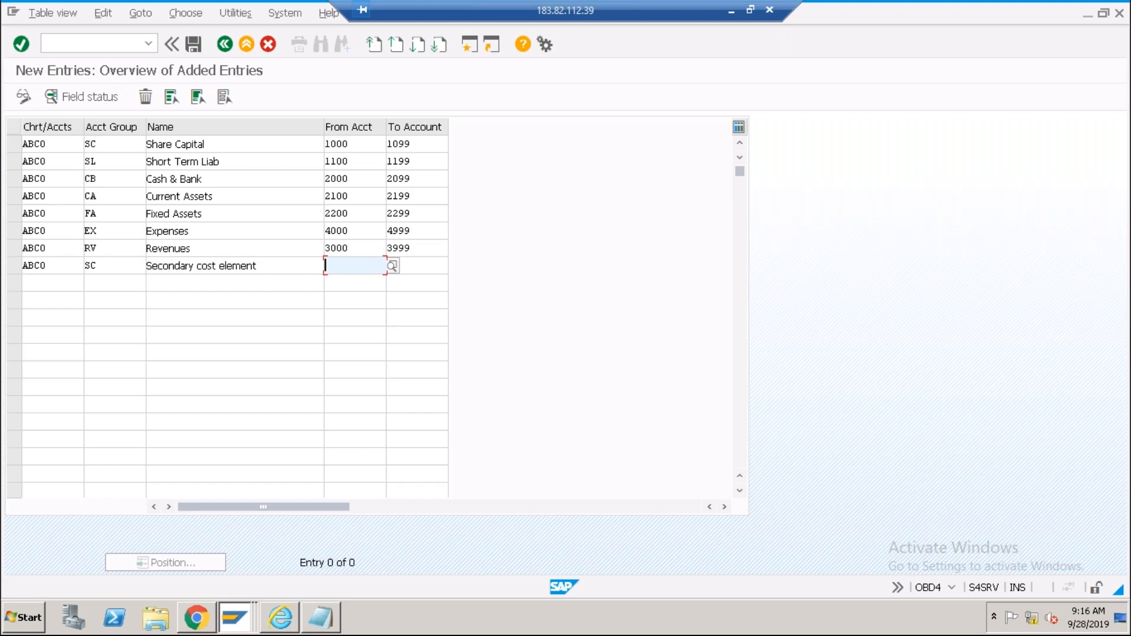
{"action": "type", "text": "9000"}
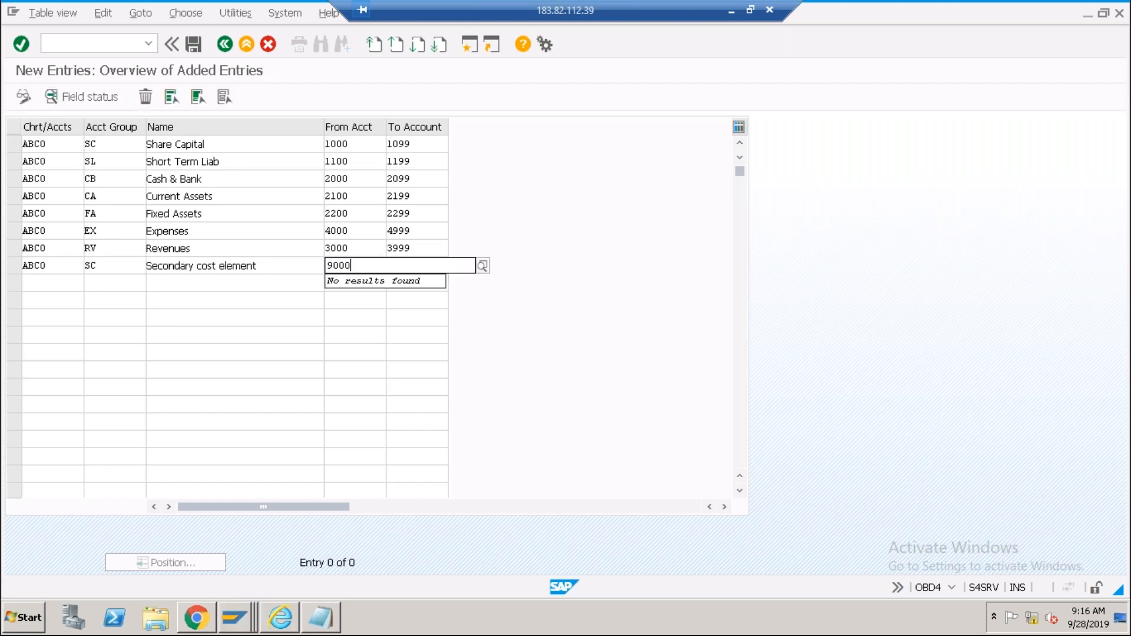
{"action": "key", "text": "Tab"}
{"action": "type", "text": "9999"}
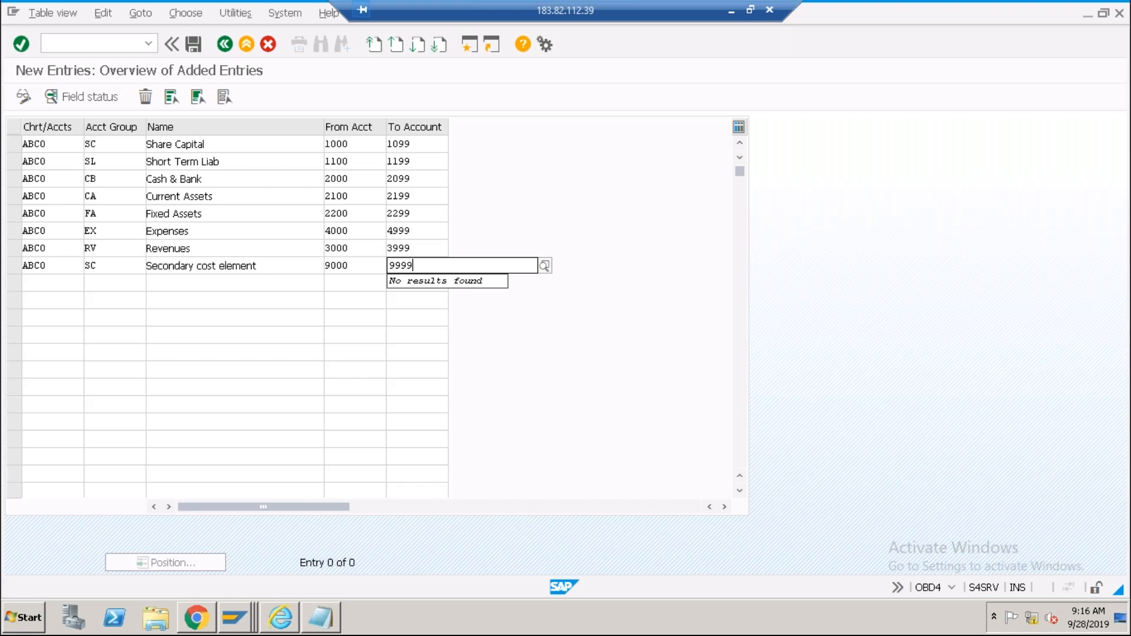
{"action": "left_click", "coordinate": [285, 252]}
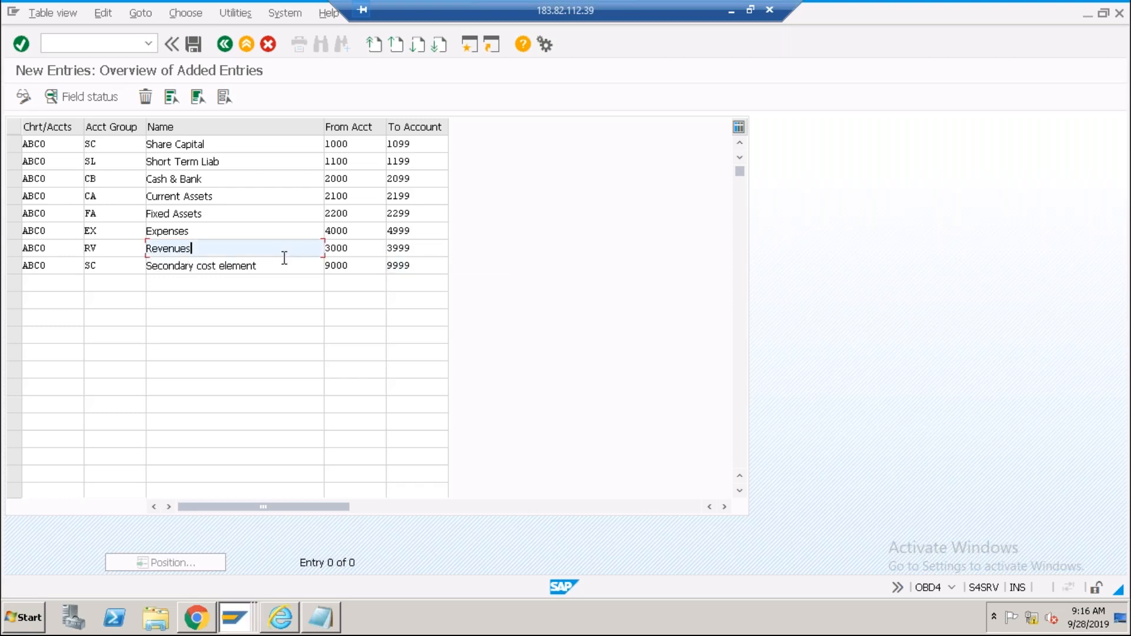
{"action": "left_click", "coordinate": [369, 268]}
{"action": "left_click", "coordinate": [422, 265]}
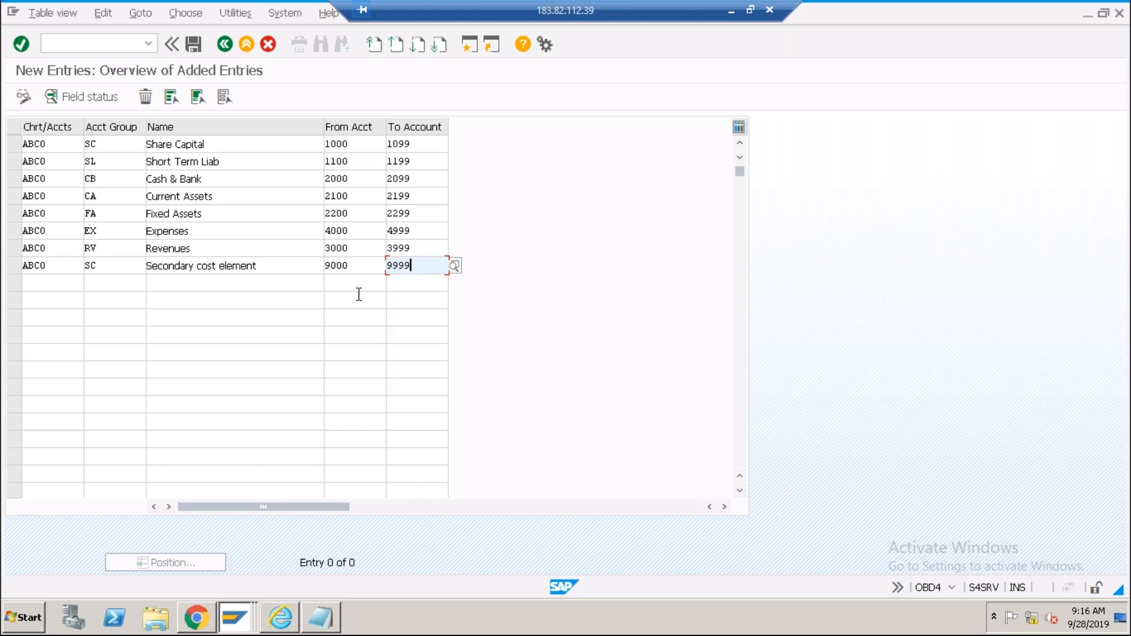
{"action": "left_click", "coordinate": [222, 148]}
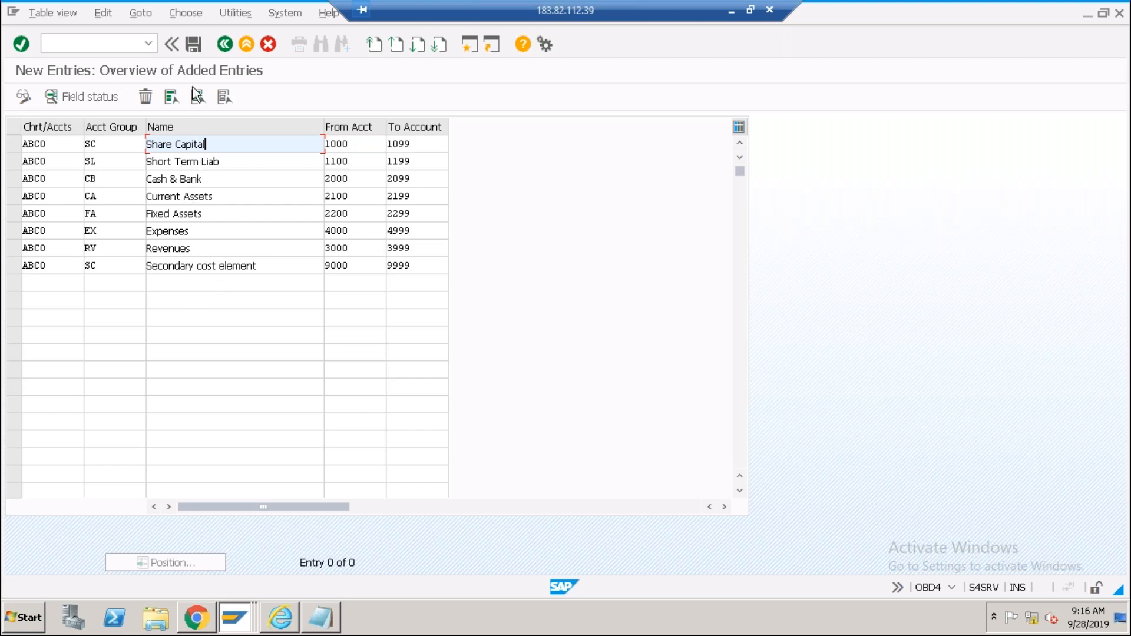
Attempt to save and compare the last row's duplicate SC group with row 1's SC.
{"action": "left_click", "coordinate": [192, 45]}
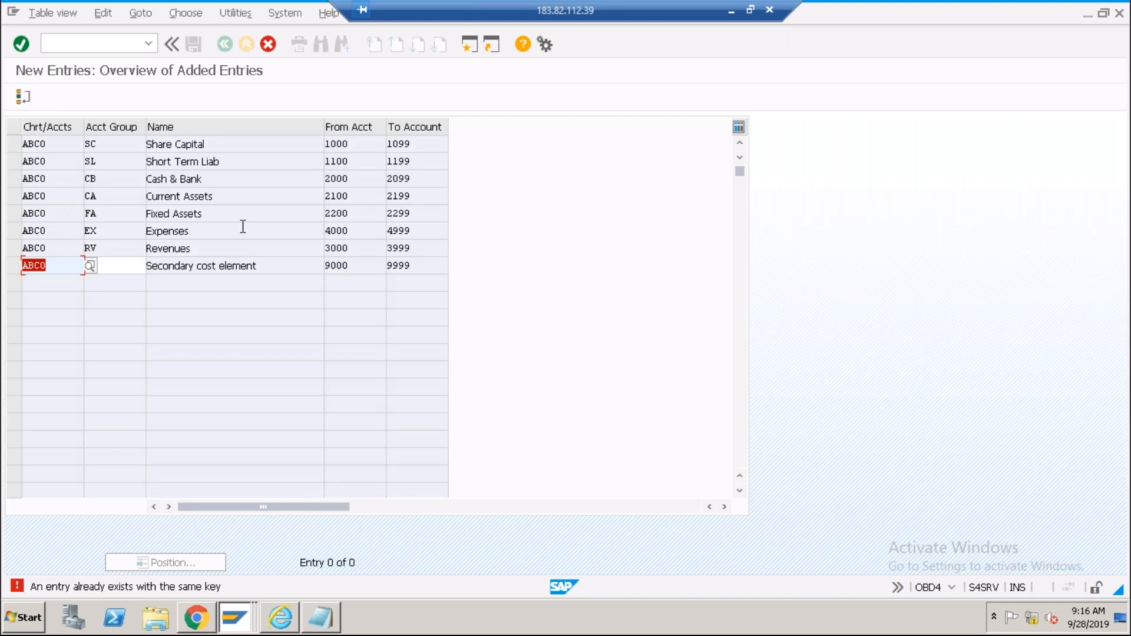
{"action": "key", "text": "Tab"}
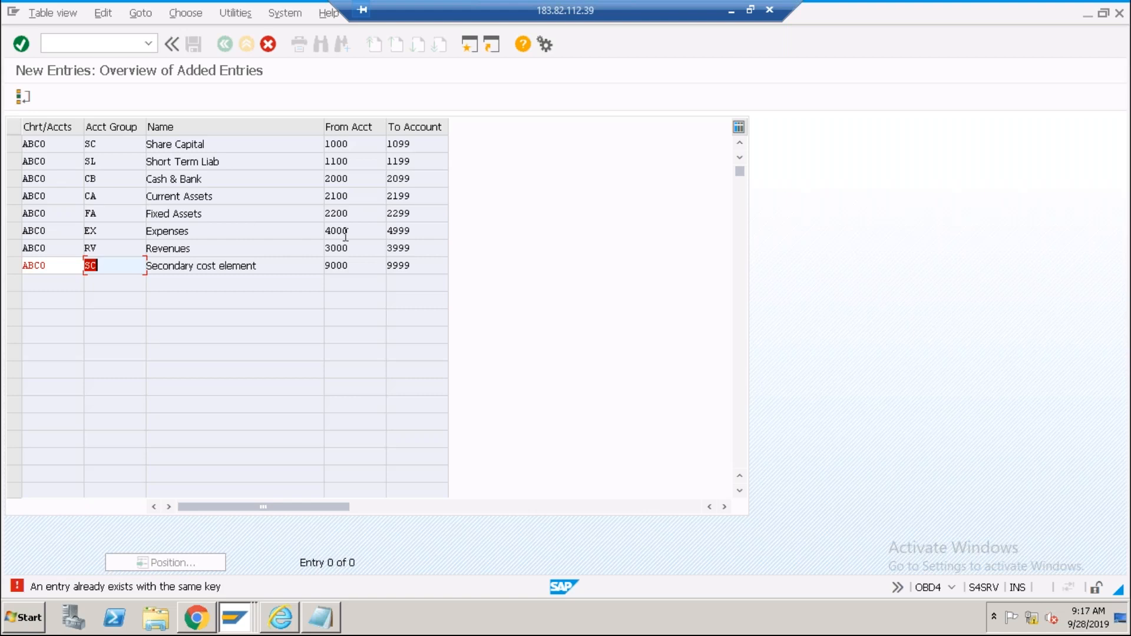
{"action": "left_click", "coordinate": [363, 216]}
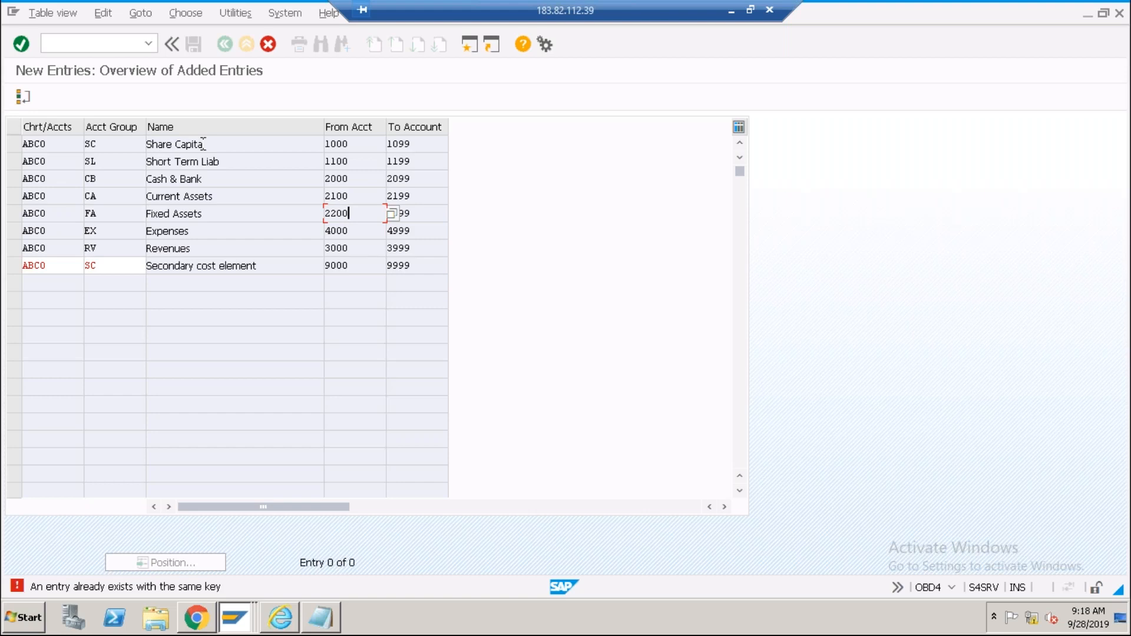
{"action": "left_click", "coordinate": [134, 265]}
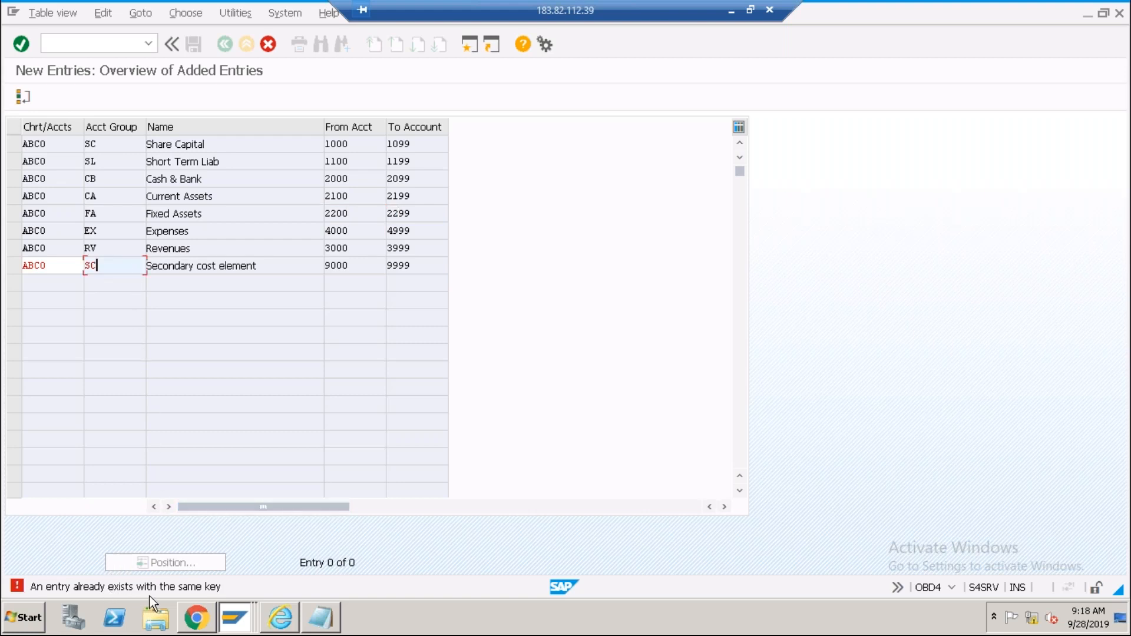
{"action": "left_click", "coordinate": [105, 143]}
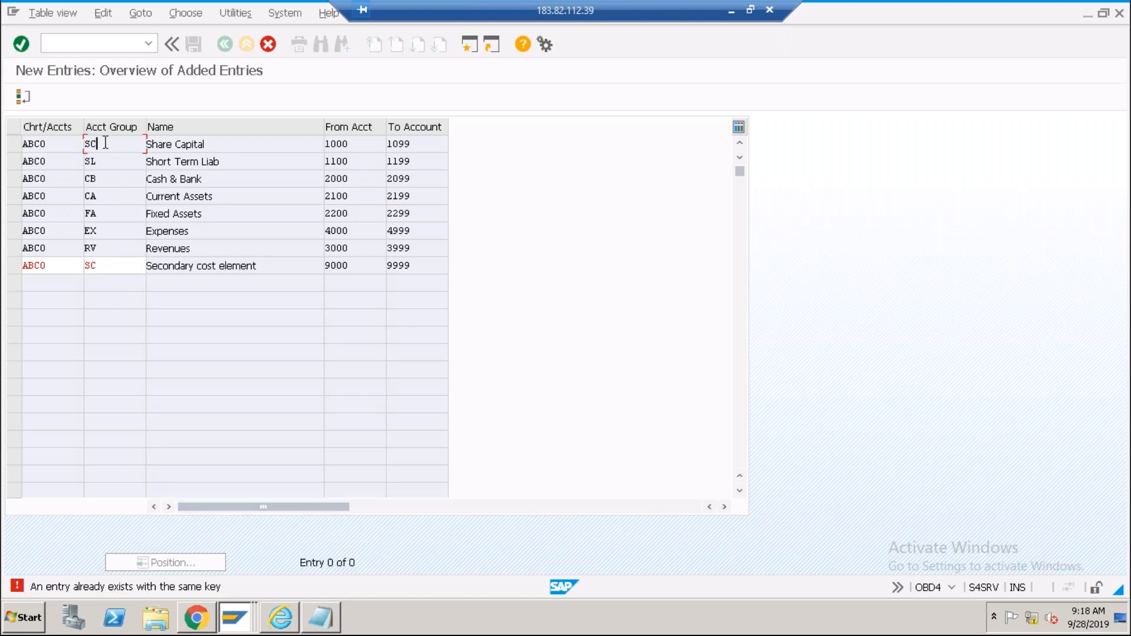
{"action": "left_click", "coordinate": [104, 266]}
Change the last row's account group to CO and save under the customizing request.
{"action": "key", "text": "BackSpace"}
{"action": "key", "text": "BackSpace"}
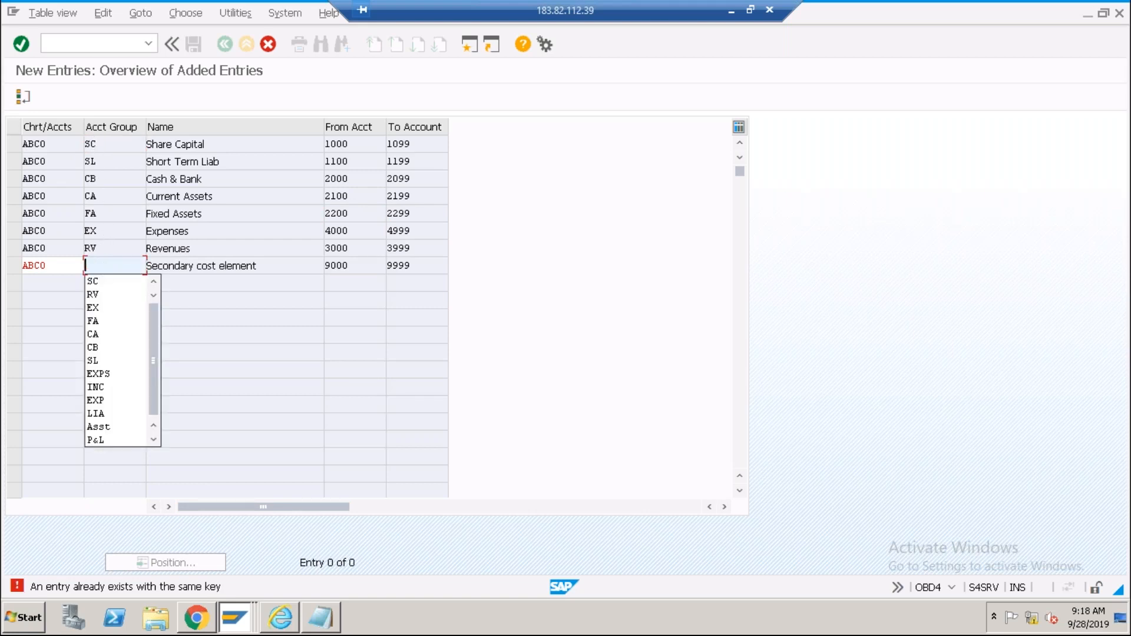
{"action": "type", "text": "CO"}
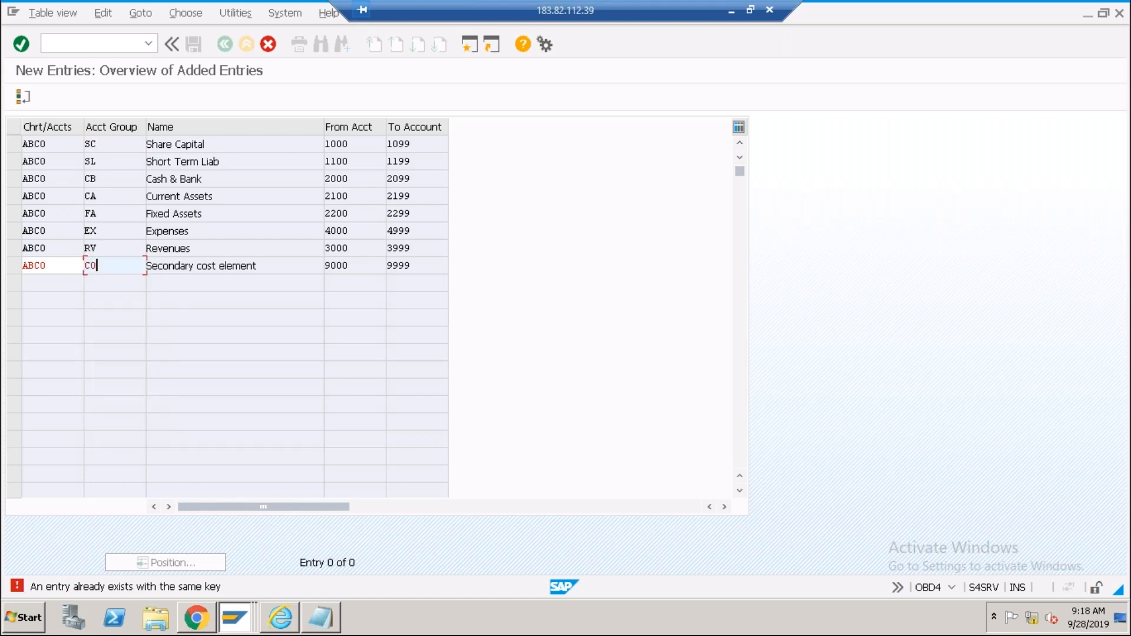
{"action": "key", "text": "Return"}
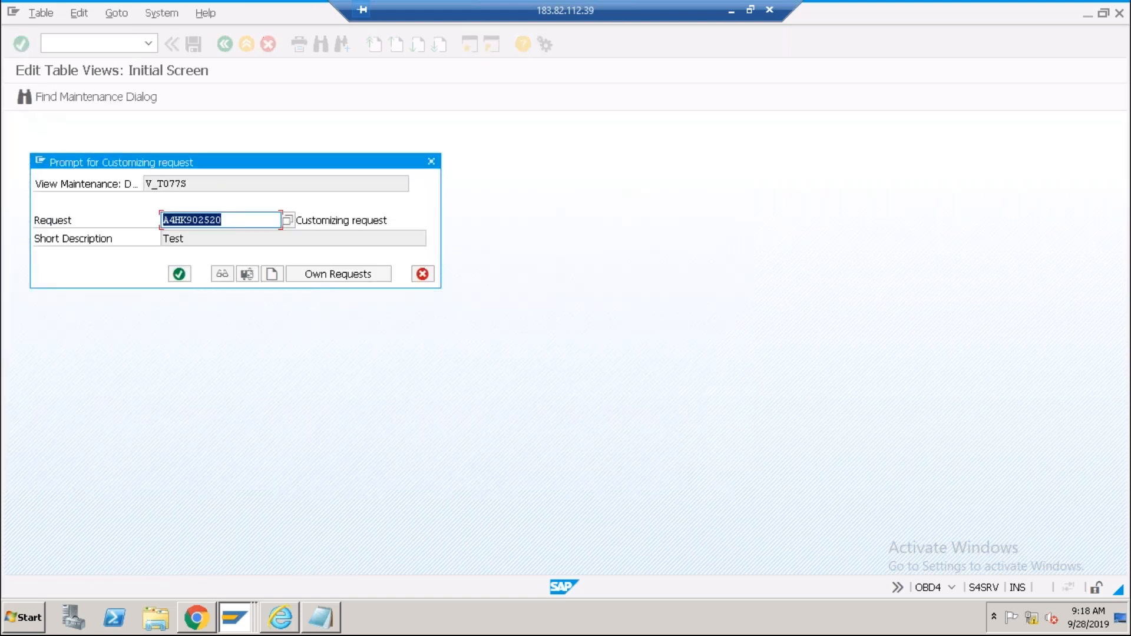
{"action": "left_click", "coordinate": [179, 274]}
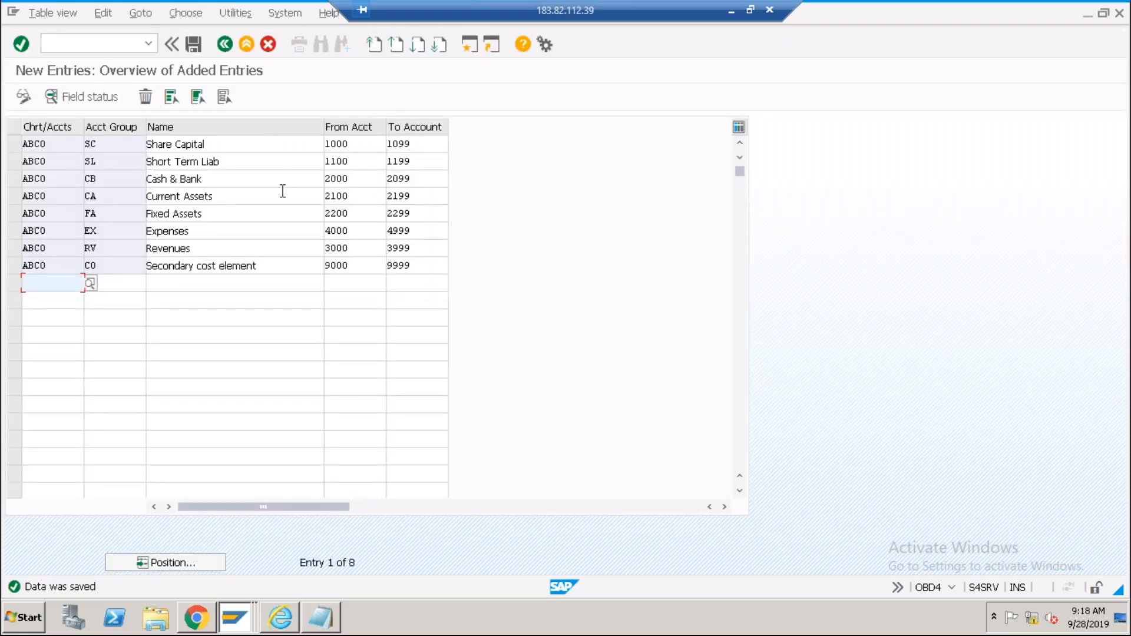
Back out of the New Entries screen to the G/L Account Groups overview.
{"action": "left_click", "coordinate": [224, 45]}
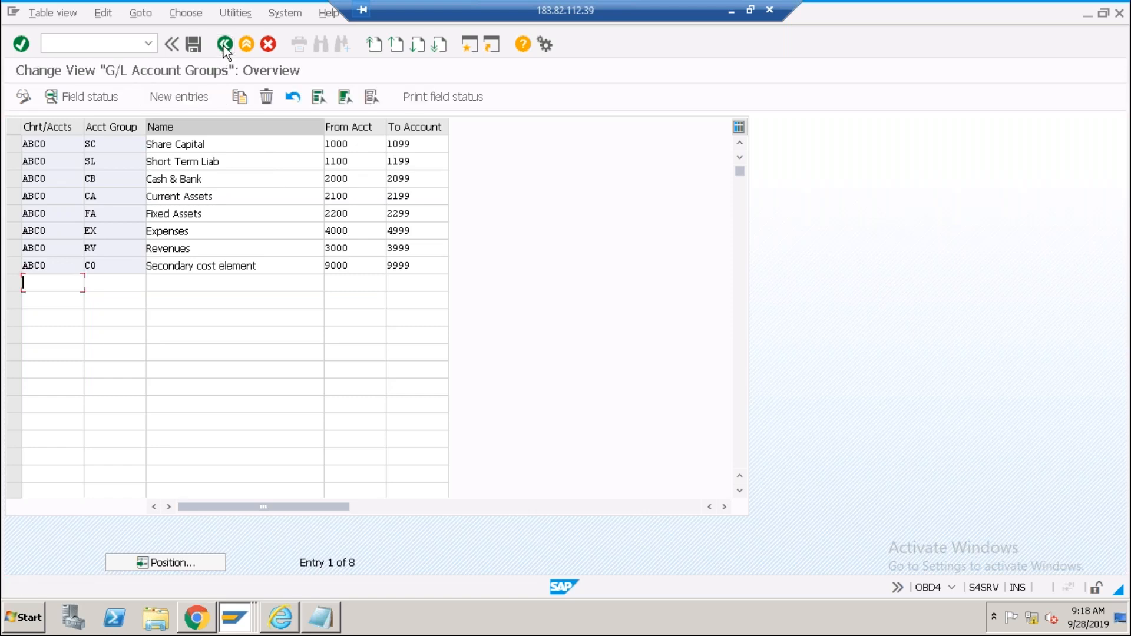
{"action": "left_click", "coordinate": [224, 45]}
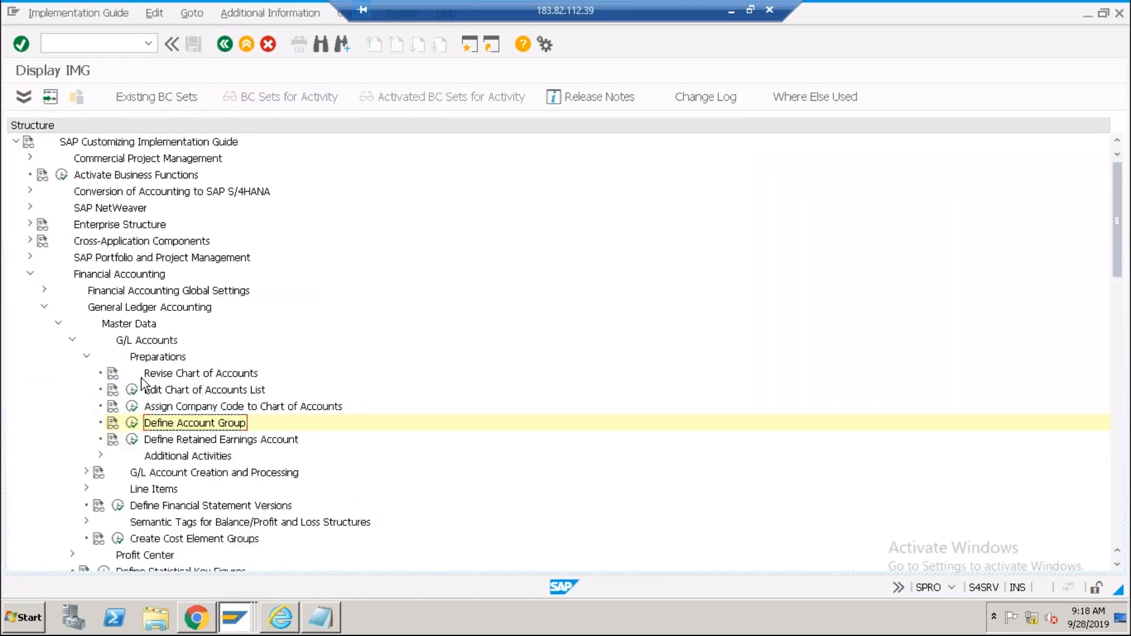
{"action": "left_click", "coordinate": [132, 390]}
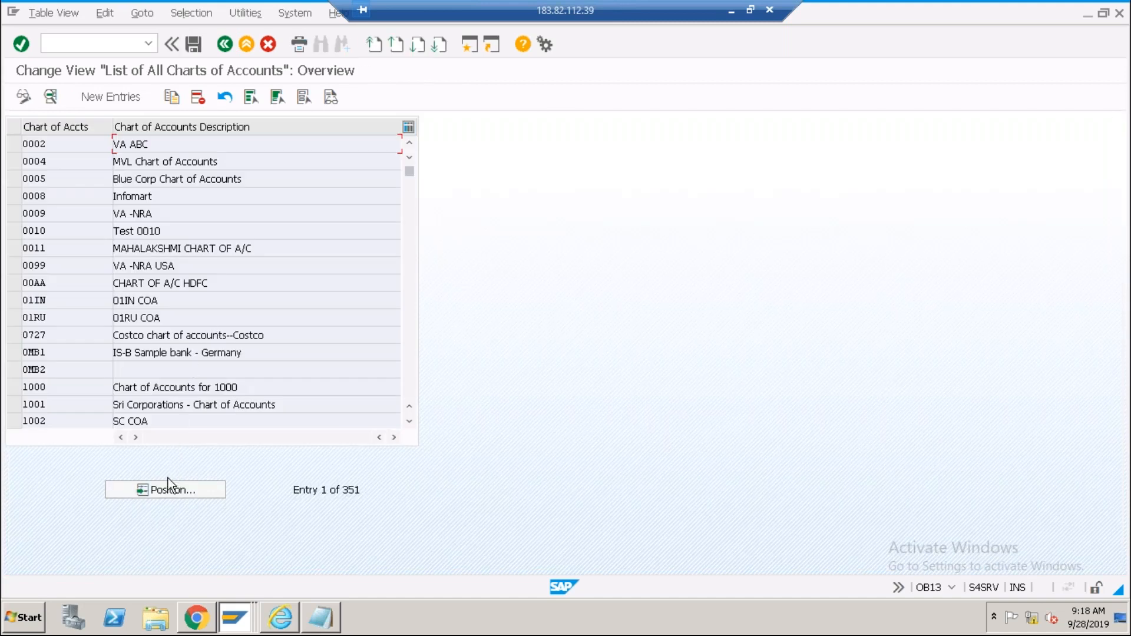
{"action": "left_click", "coordinate": [170, 489]}
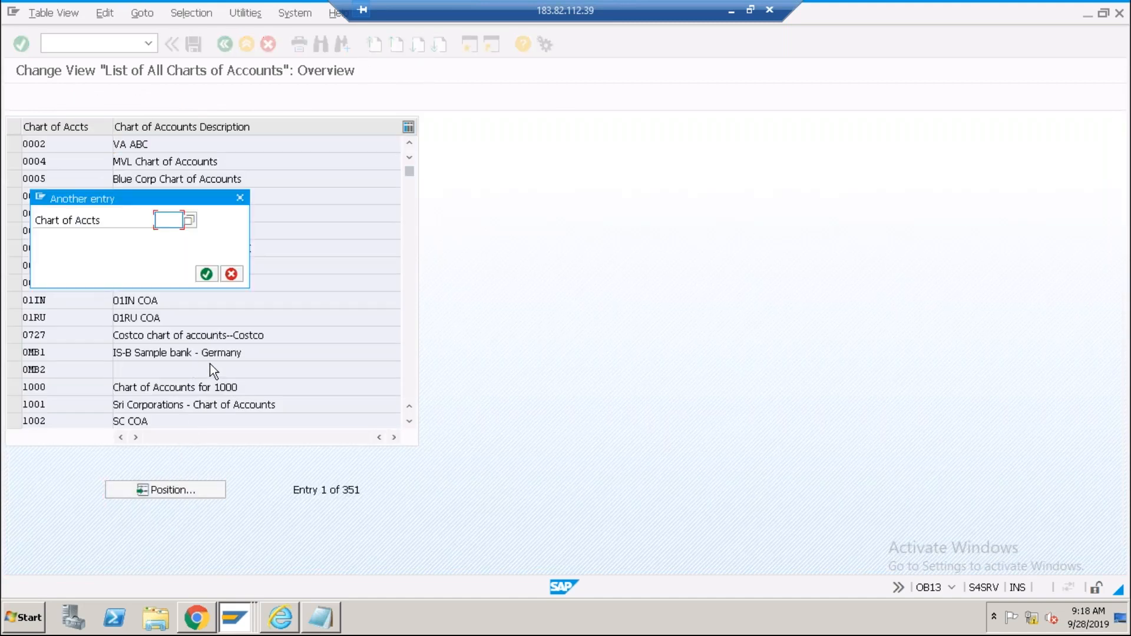
{"action": "type", "text": "abc0"}
{"action": "key", "text": "Return"}
{"action": "double_click", "coordinate": [246, 144]}
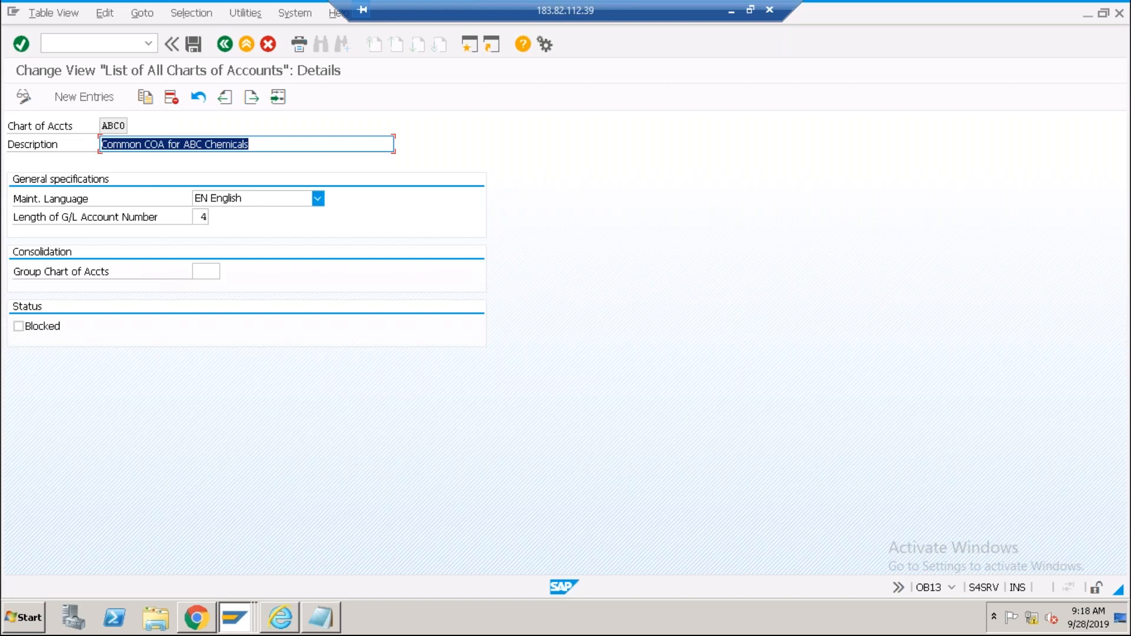
{"action": "left_click", "coordinate": [224, 44]}
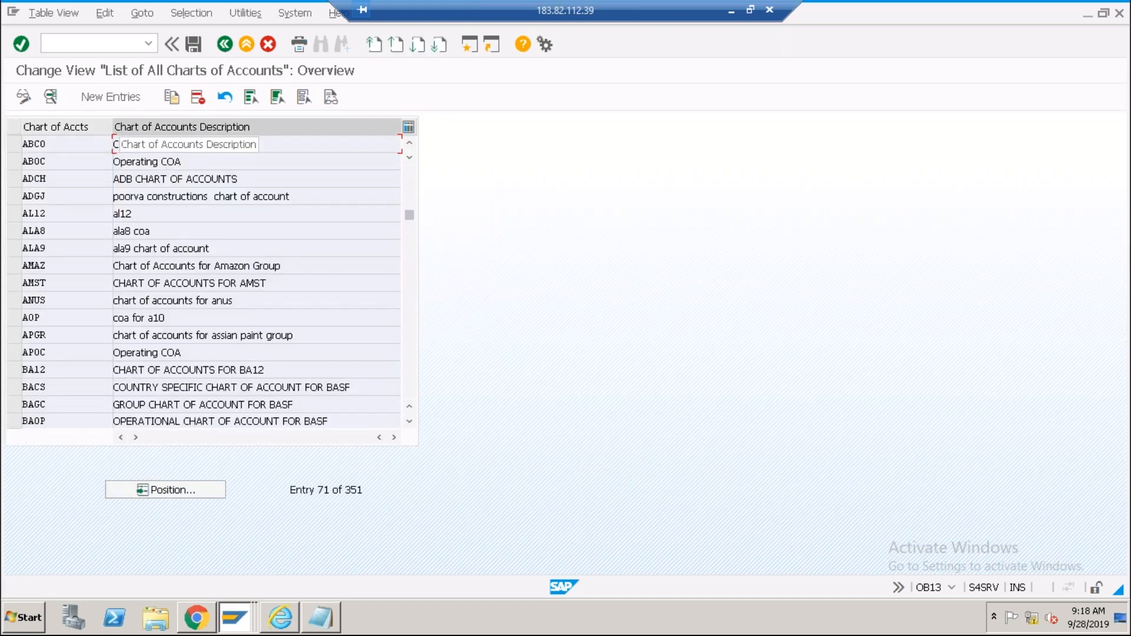
{"action": "left_click", "coordinate": [224, 44]}
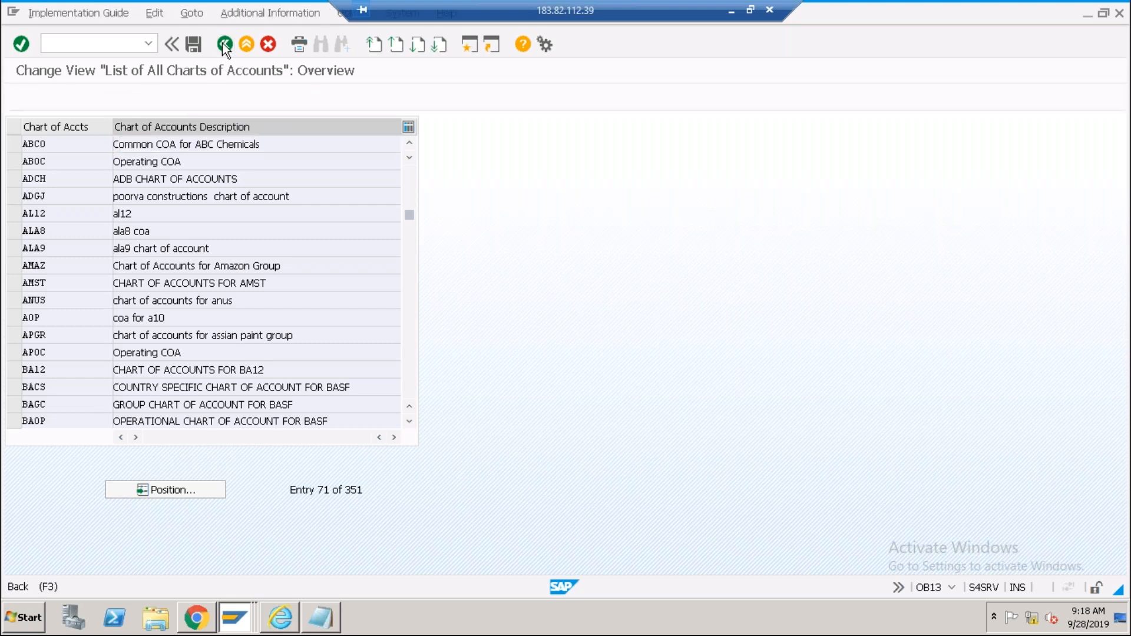
{"action": "left_click", "coordinate": [205, 408]}
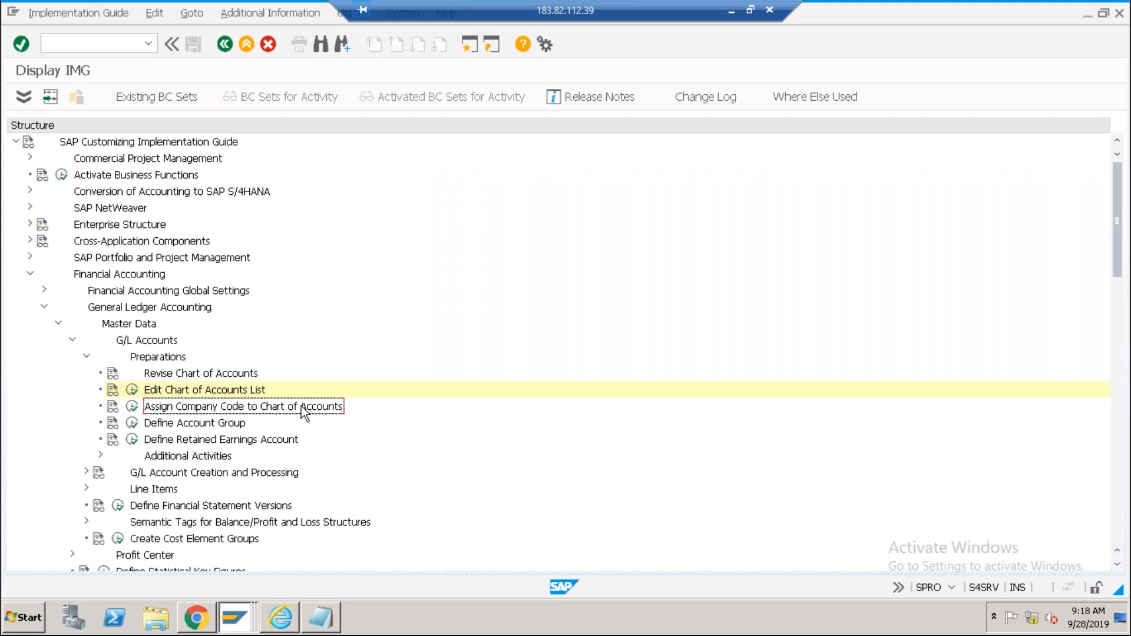
{"action": "left_click", "coordinate": [132, 423]}
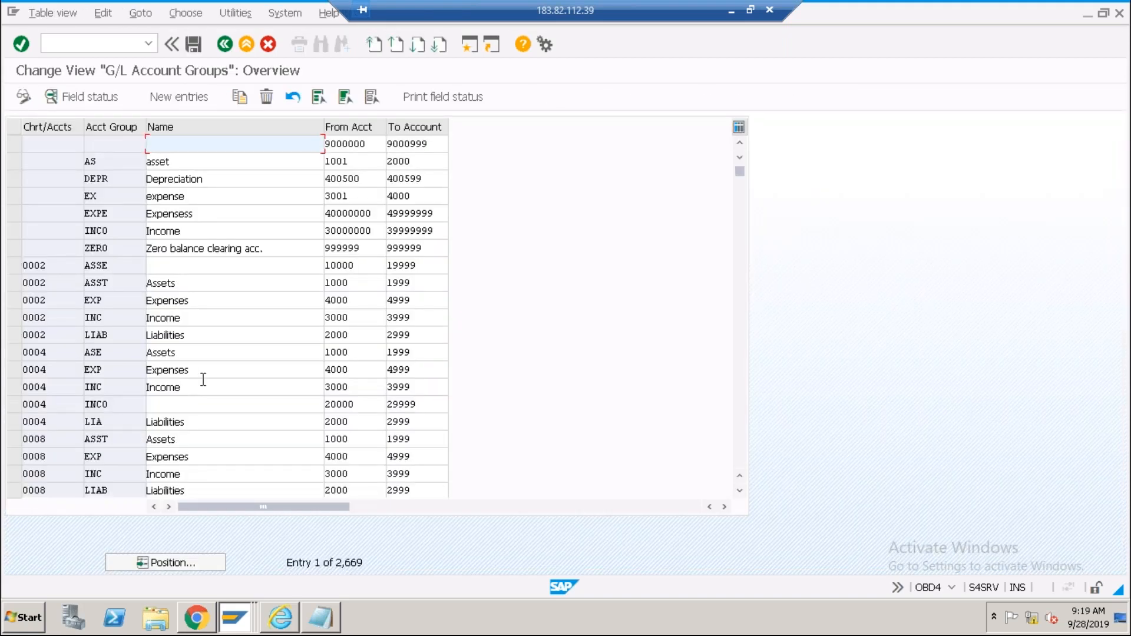
{"action": "left_click", "coordinate": [223, 45]}
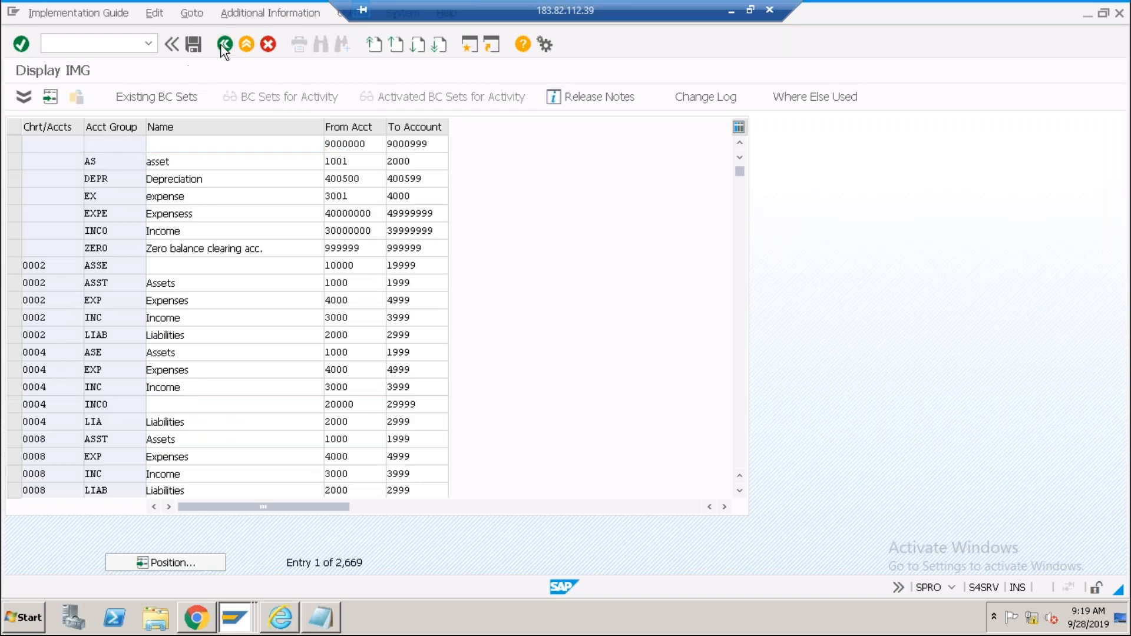
Select the retained earnings account activity, then bring the Notepad planning notes to the front.
{"action": "left_click", "coordinate": [190, 441]}
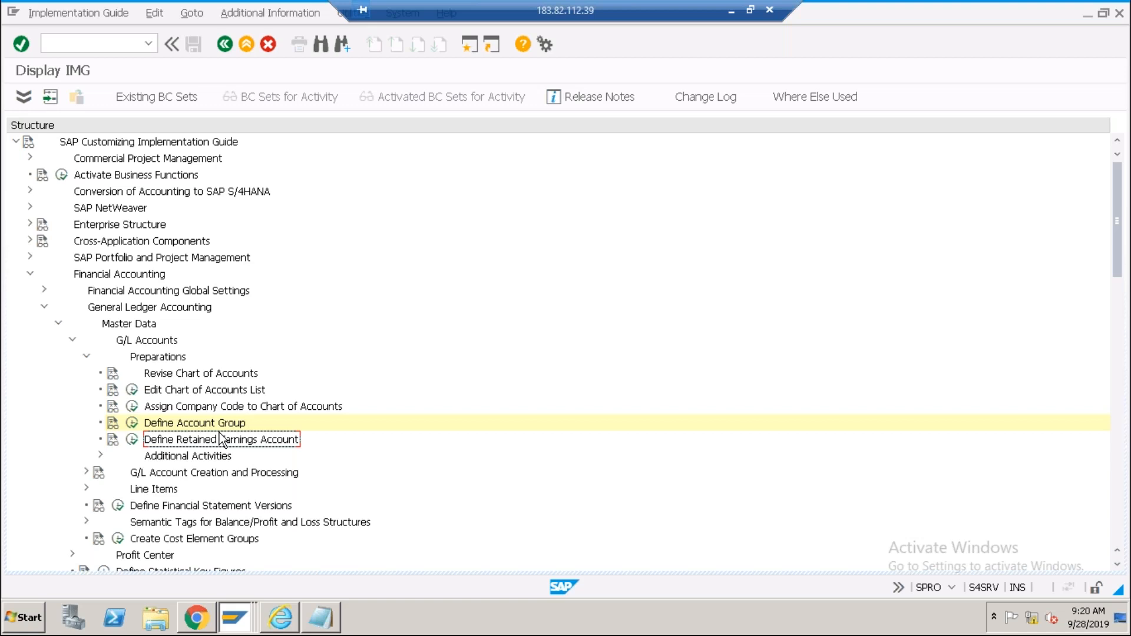
{"action": "left_click", "coordinate": [320, 618]}
Below Balance Sheet, type 'ABC opened business', 'in 2018 - total profit 10,000' and '5000 - Dvidend to share holders'.
{"action": "scroll", "coordinate": [216, 550], "scroll_direction": "down", "scroll_amount": 4}
{"action": "scroll", "coordinate": [216, 549], "scroll_direction": "down", "scroll_amount": 3}
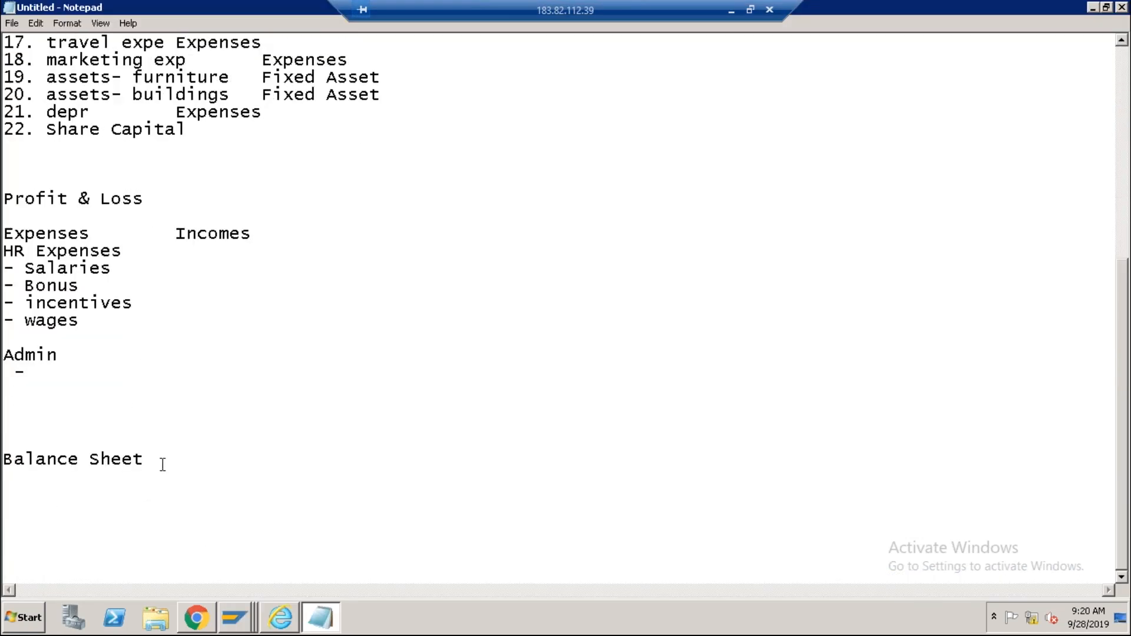
{"action": "key", "text": "Return"}
{"action": "key", "text": "Return"}
{"action": "key", "text": "Return"}
{"action": "key", "text": "Return"}
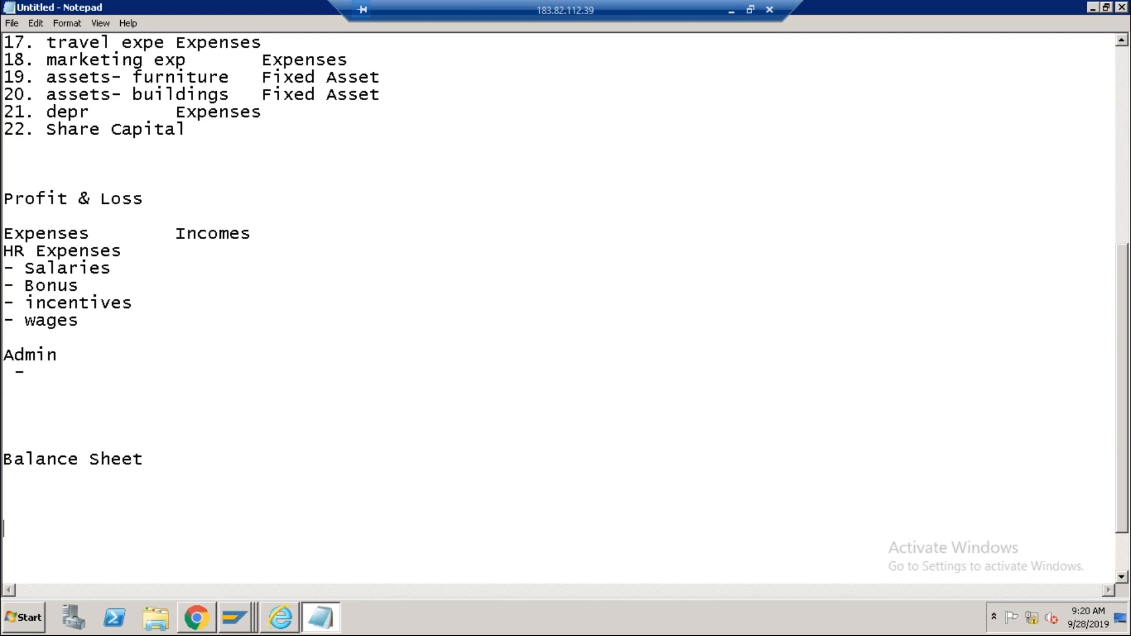
{"action": "type", "text": "ABC opened "}
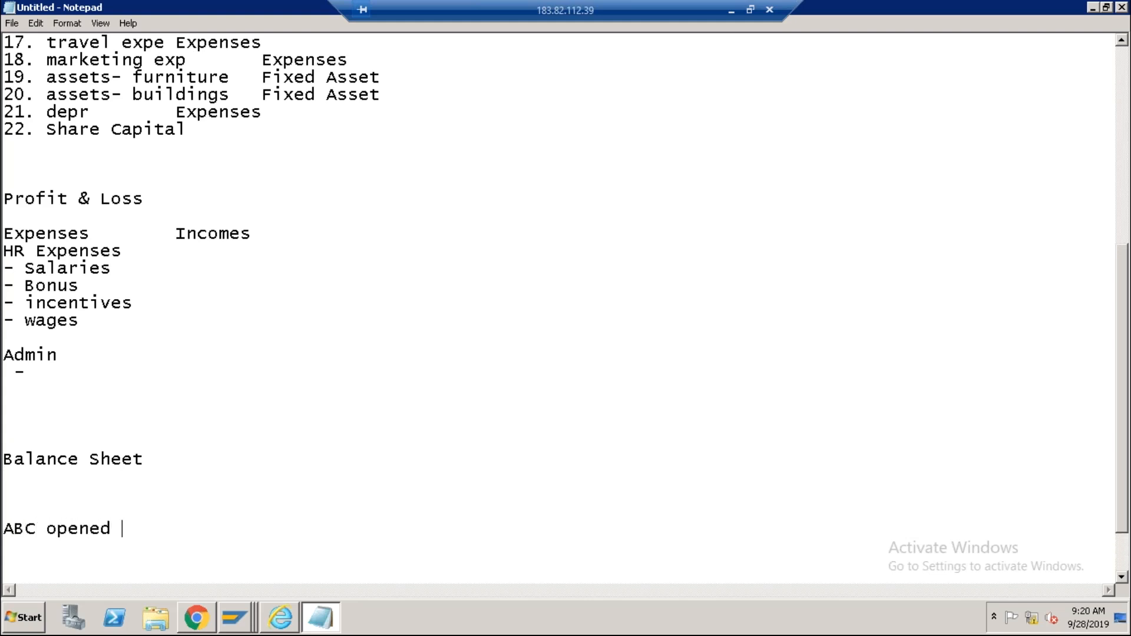
{"action": "type", "text": "business"}
{"action": "key", "text": "Return"}
{"action": "key", "text": "Return"}
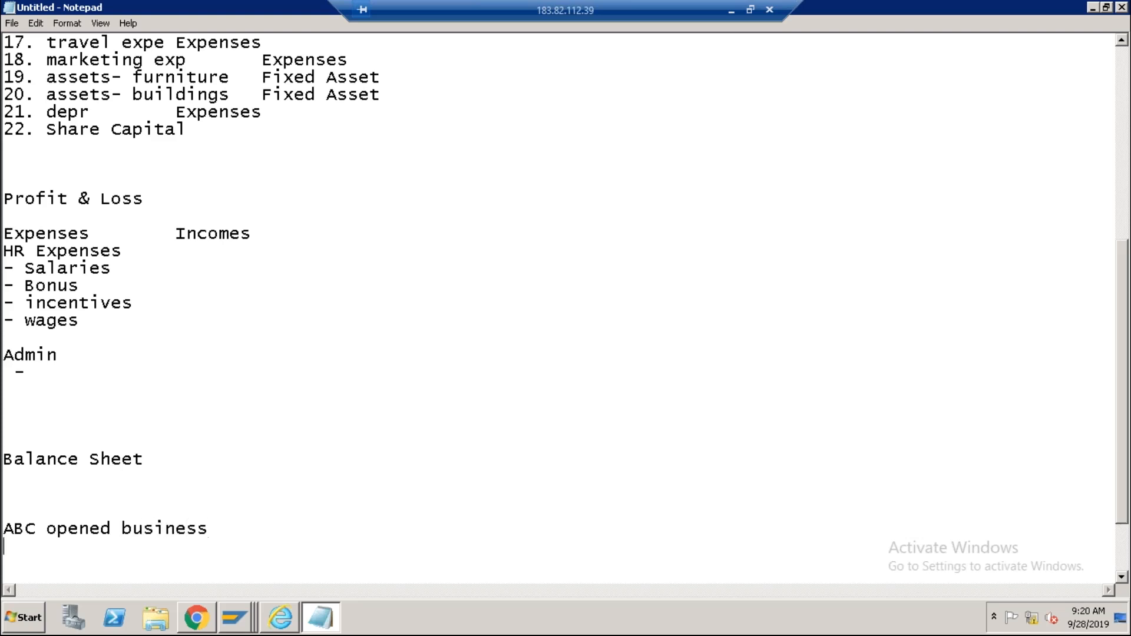
{"action": "type", "text": "in 2018"}
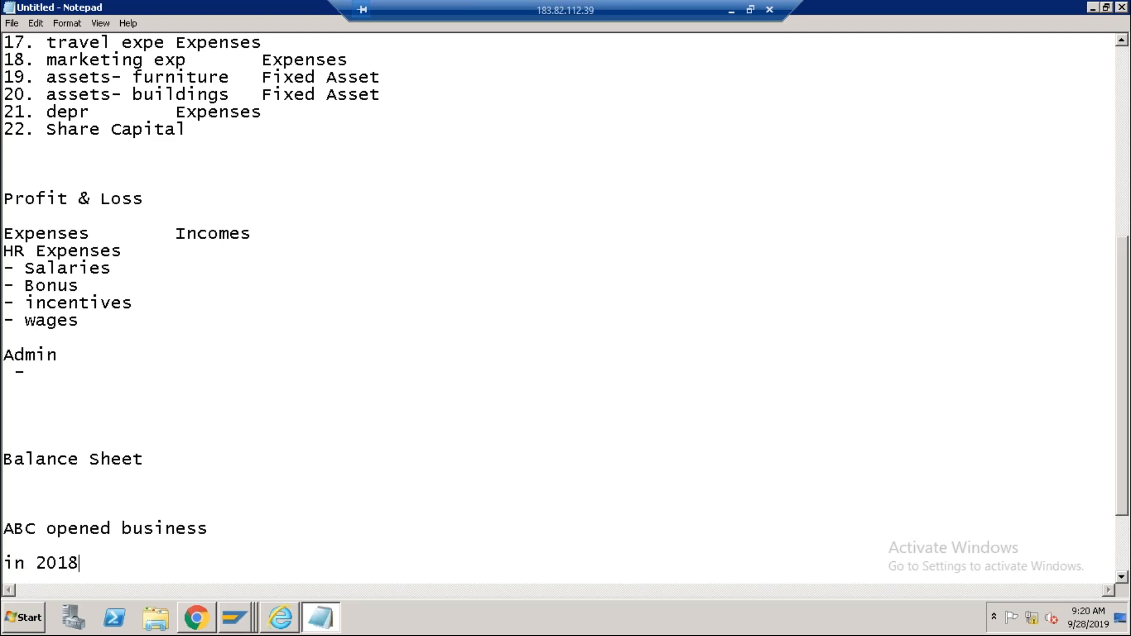
{"action": "type", "text": " - total profi"}
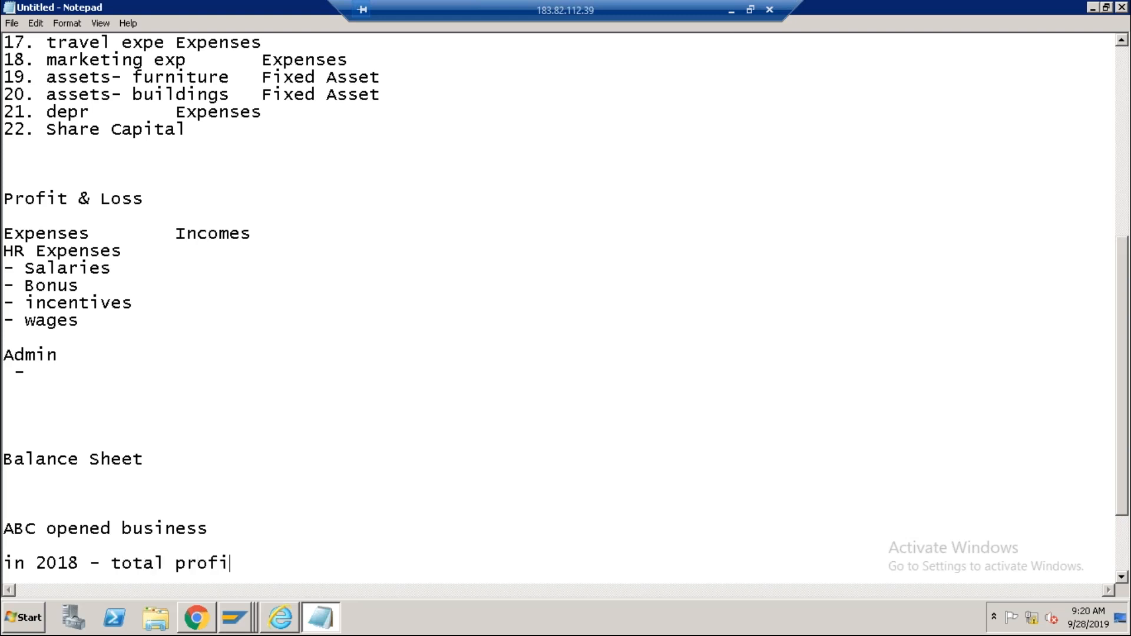
{"action": "type", "text": "t 10,000"}
{"action": "key", "text": "Return"}
{"action": "key", "text": "Return"}
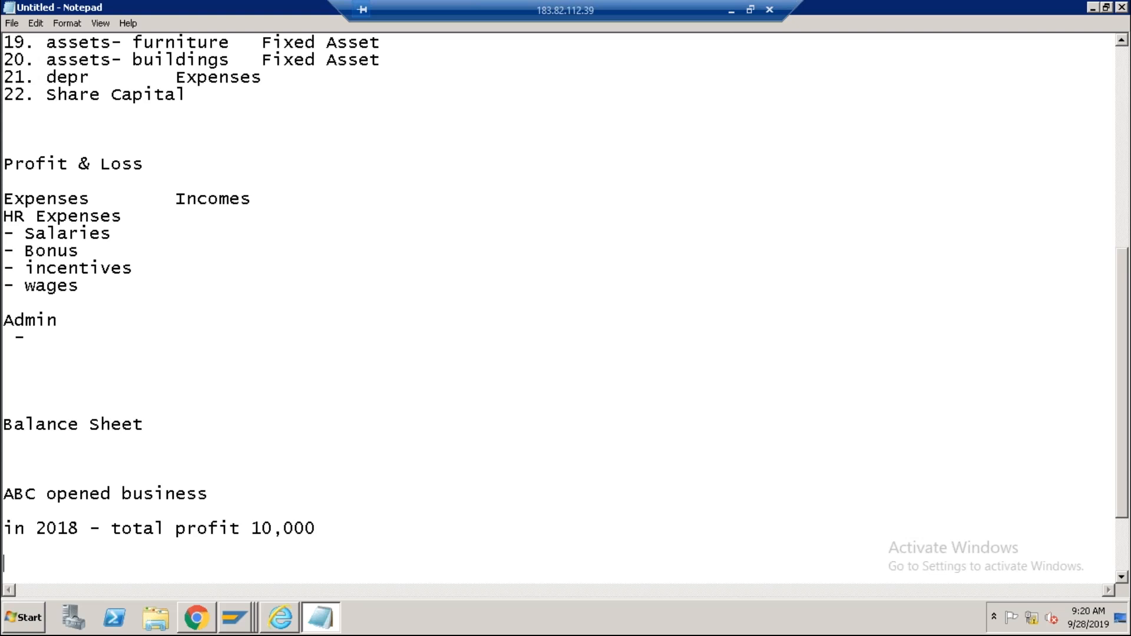
{"action": "type", "text": "5000 - Dvident to"}
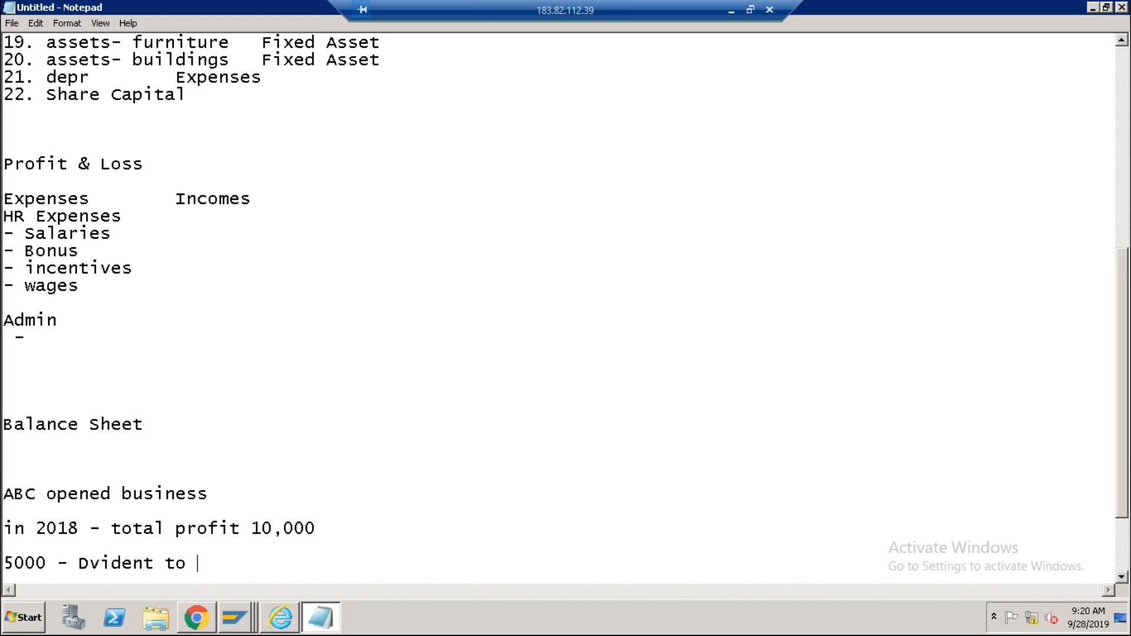
{"action": "key", "text": "shift+Left"}
{"action": "type", "text": "d"}
{"action": "type", "text": " to share holders"}
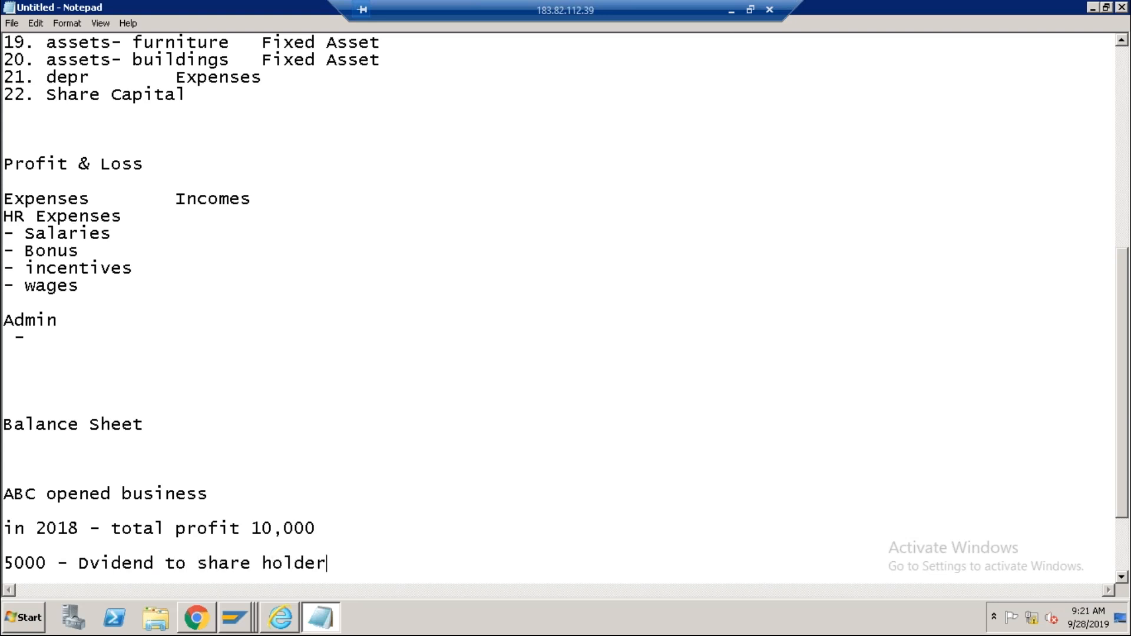
{"action": "key", "text": "Return"}
{"action": "key", "text": "Return"}
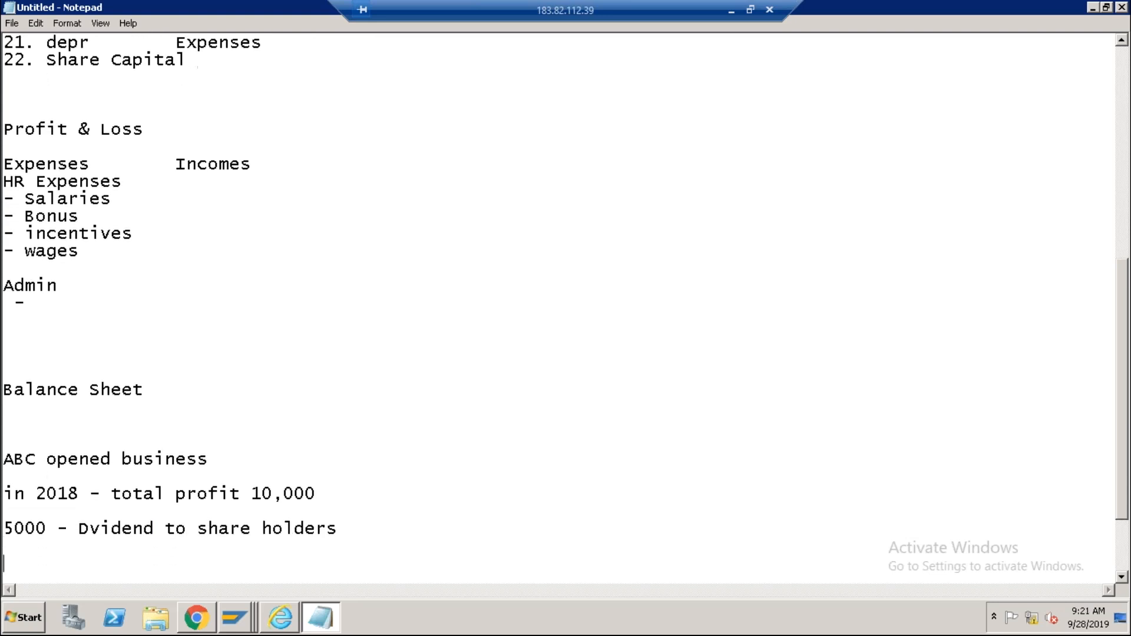
Highlight the 10,000 profit, 5000 dividend and year 2018 figures in the example.
{"action": "left_click_drag", "start_coordinate": [262, 494], "coordinate": [314, 494]}
{"action": "left_click", "coordinate": [332, 493]}
{"action": "left_click_drag", "start_coordinate": [47, 529], "coordinate": [8, 530]}
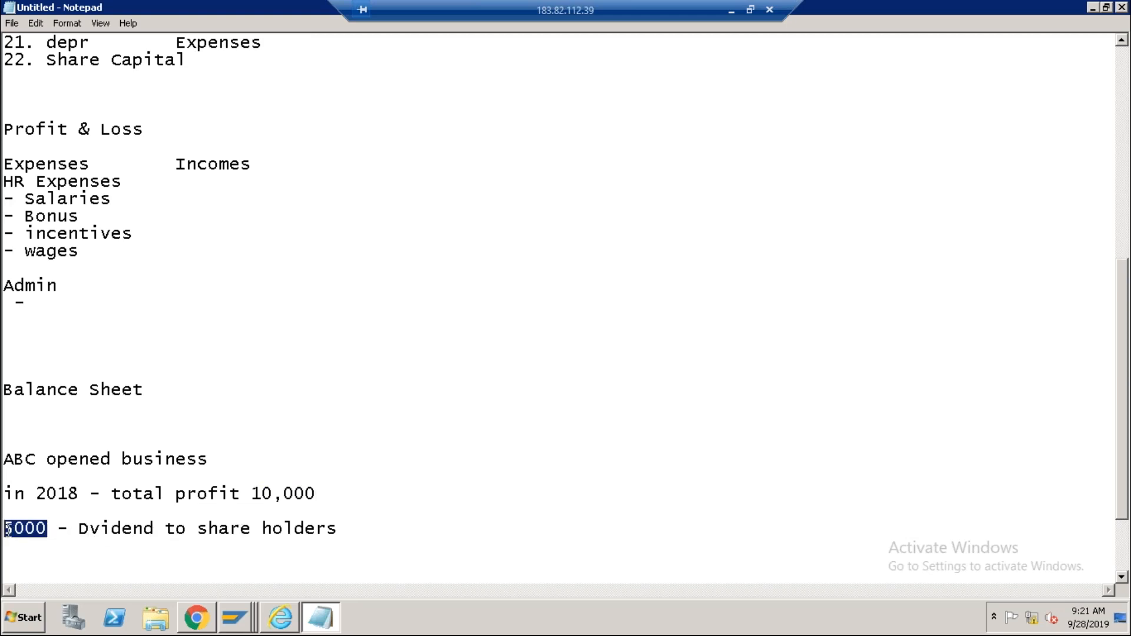
{"action": "left_click", "coordinate": [254, 494]}
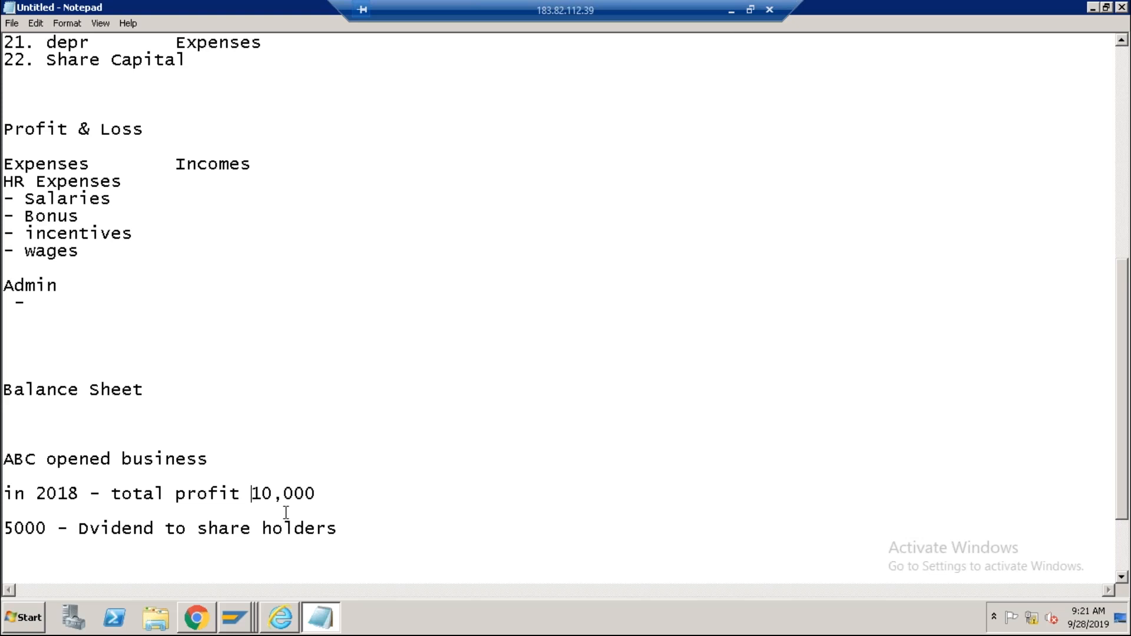
{"action": "left_click", "coordinate": [77, 499]}
{"action": "double_click", "coordinate": [52, 492]}
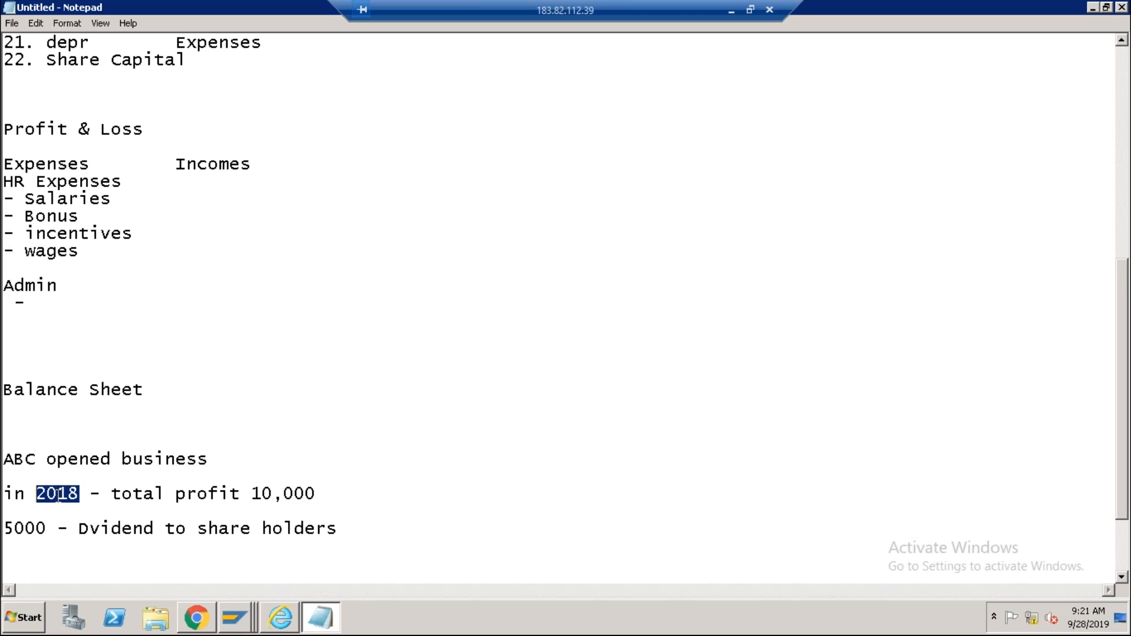
{"action": "left_click_drag", "start_coordinate": [80, 494], "coordinate": [40, 494]}
Below the dividend line, start an 'end of 2018' list with stock 10,000, ap 5000 and ar 6000.
{"action": "left_click", "coordinate": [357, 535]}
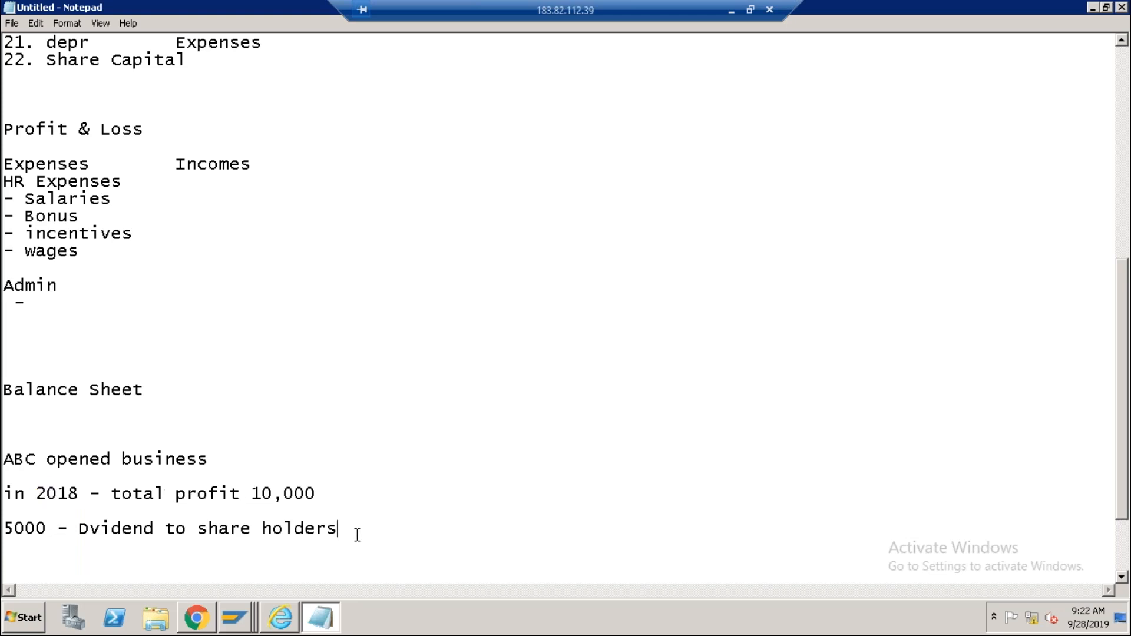
{"action": "key", "text": "Return"}
{"action": "key", "text": "Return"}
{"action": "key", "text": "Return"}
{"action": "key", "text": "Return"}
{"action": "type", "text": "end of 2018"}
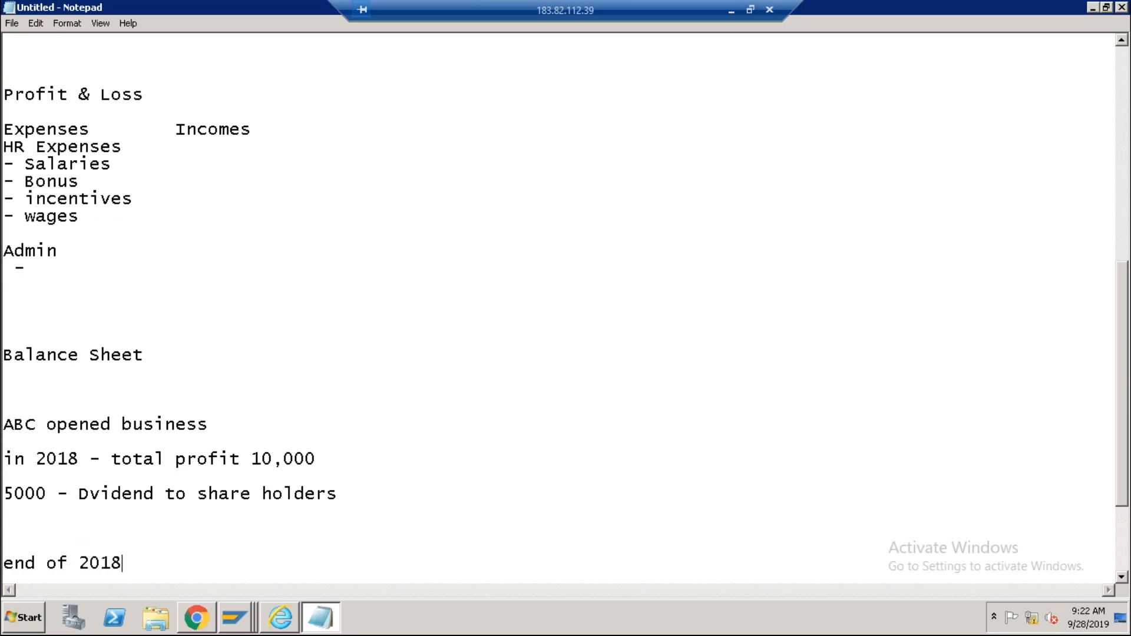
{"action": "key", "text": "Return"}
{"action": "key", "text": "Return"}
{"action": "type", "text": "stock"}
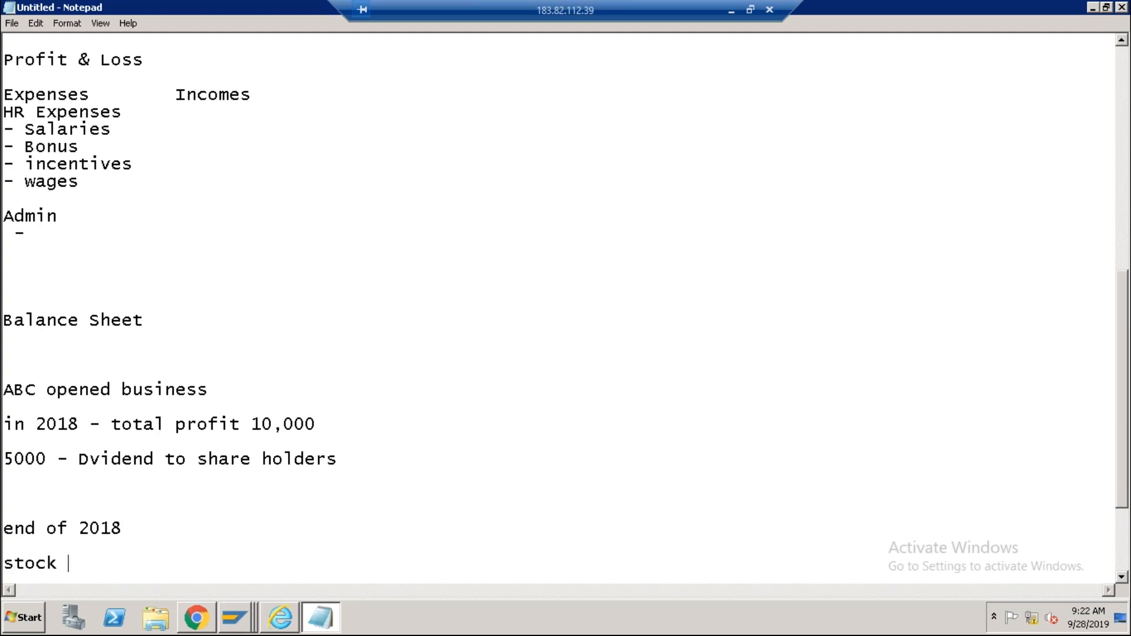
{"action": "type", "text": " 10,000"}
{"action": "key", "text": "Return"}
{"action": "type", "text": "ap"}
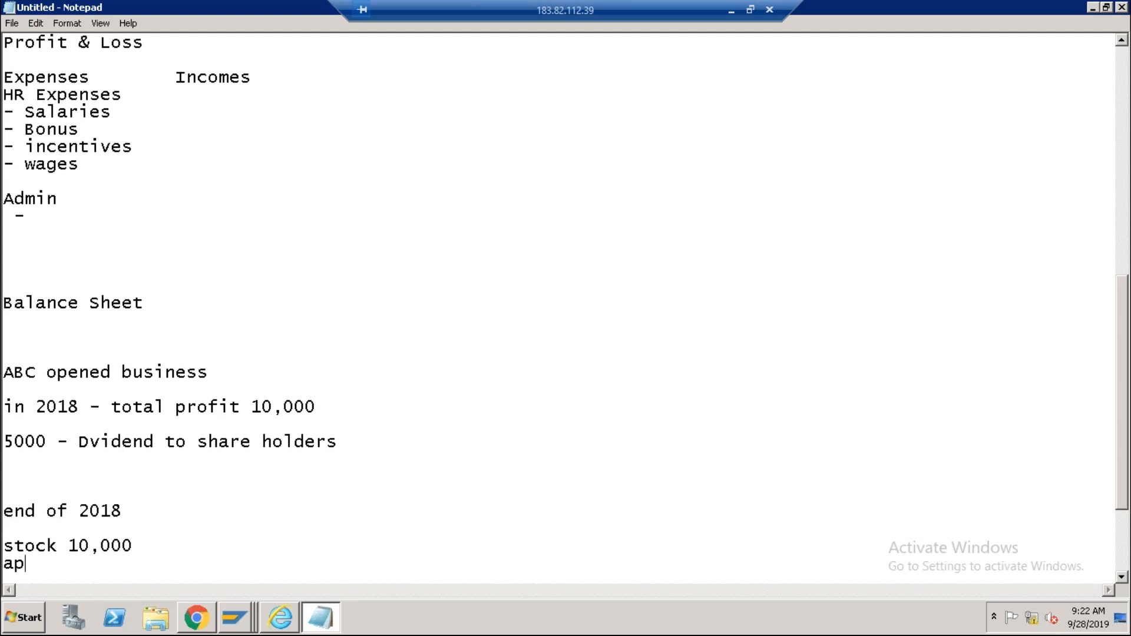
{"action": "key", "text": "Tab"}
{"action": "type", "text": "5000"}
{"action": "key", "text": "Return"}
{"action": "type", "text": "ar"}
{"action": "key", "text": "Tab"}
{"action": "type", "text": "6000"}
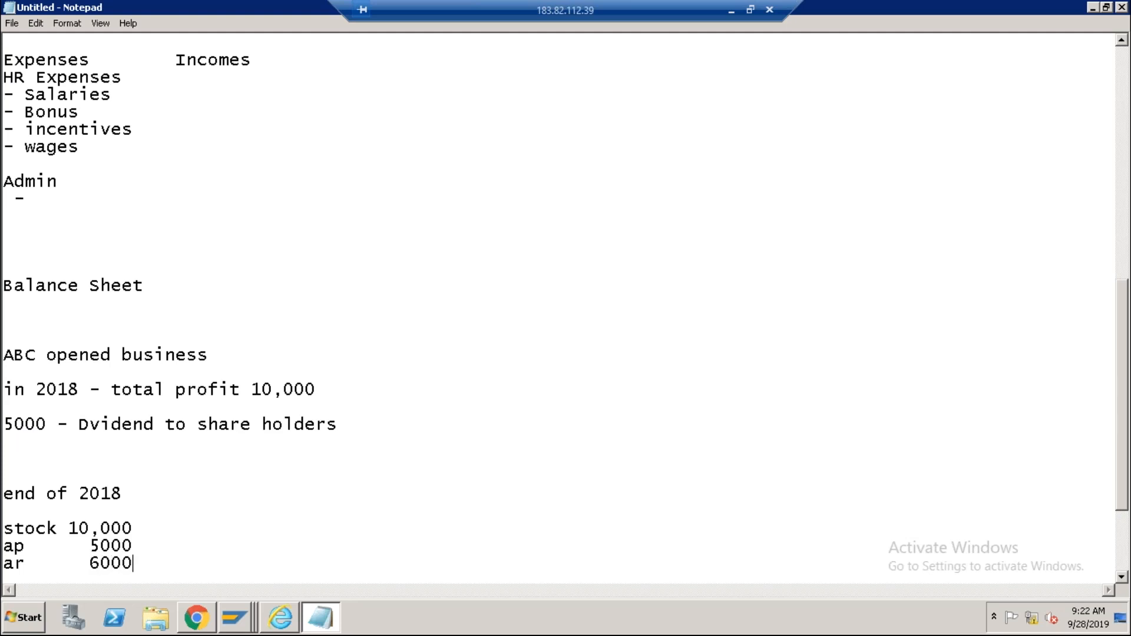
Add sales 25000, exp 15000 and div 10000 to the 2018 list, correcting the typos.
{"action": "key", "text": "Return"}
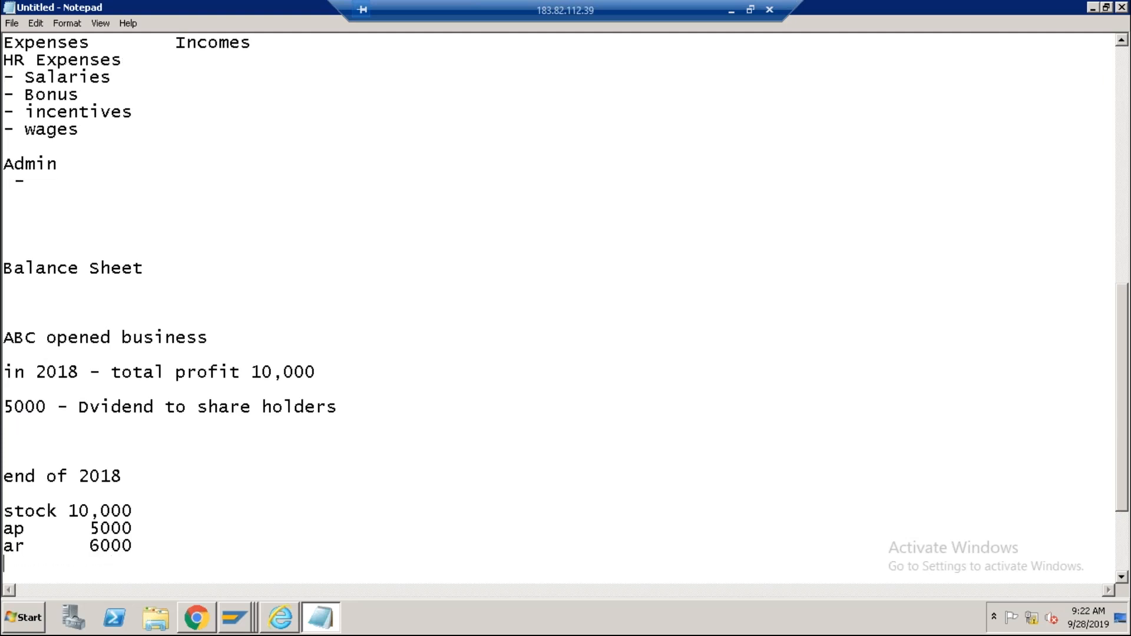
{"action": "type", "text": "sales"}
{"action": "key", "text": "Tab"}
{"action": "type", "text": "250000"}
{"action": "key", "text": "BackSpace"}
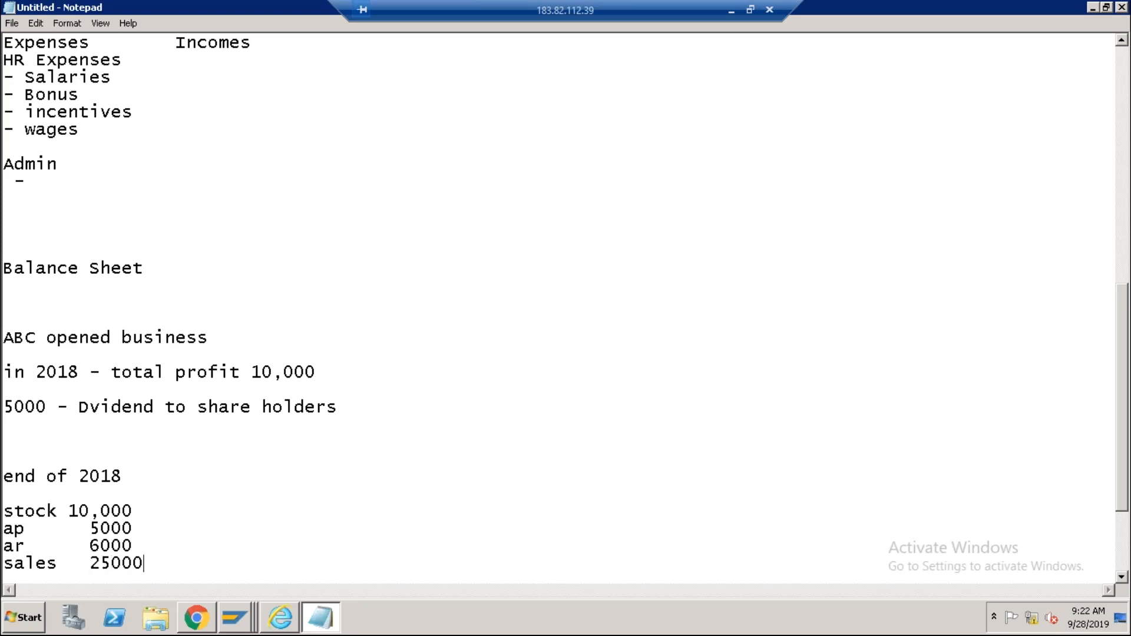
{"action": "key", "text": "Return"}
{"action": "type", "text": "exo"}
{"action": "key", "text": "BackSpace"}
{"action": "type", "text": "p"}
{"action": "key", "text": "Tab"}
{"action": "type", "text": "18000"}
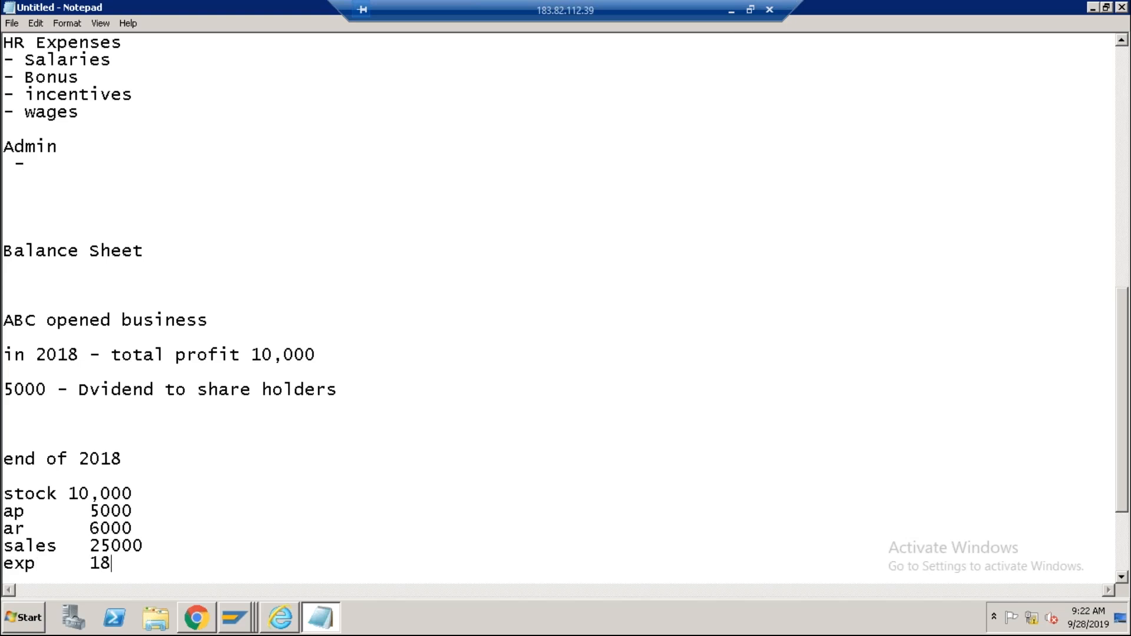
{"action": "key", "text": "Left"}
{"action": "key", "text": "Left"}
{"action": "key", "text": "Left"}
{"action": "key", "text": "shift+Left"}
{"action": "type", "text": "5"}
{"action": "scroll", "coordinate": [206, 501], "scroll_direction": "down", "scroll_amount": 3}
{"action": "left_click", "coordinate": [150, 409]}
{"action": "left_click", "coordinate": [163, 431]}
{"action": "key", "text": "Return"}
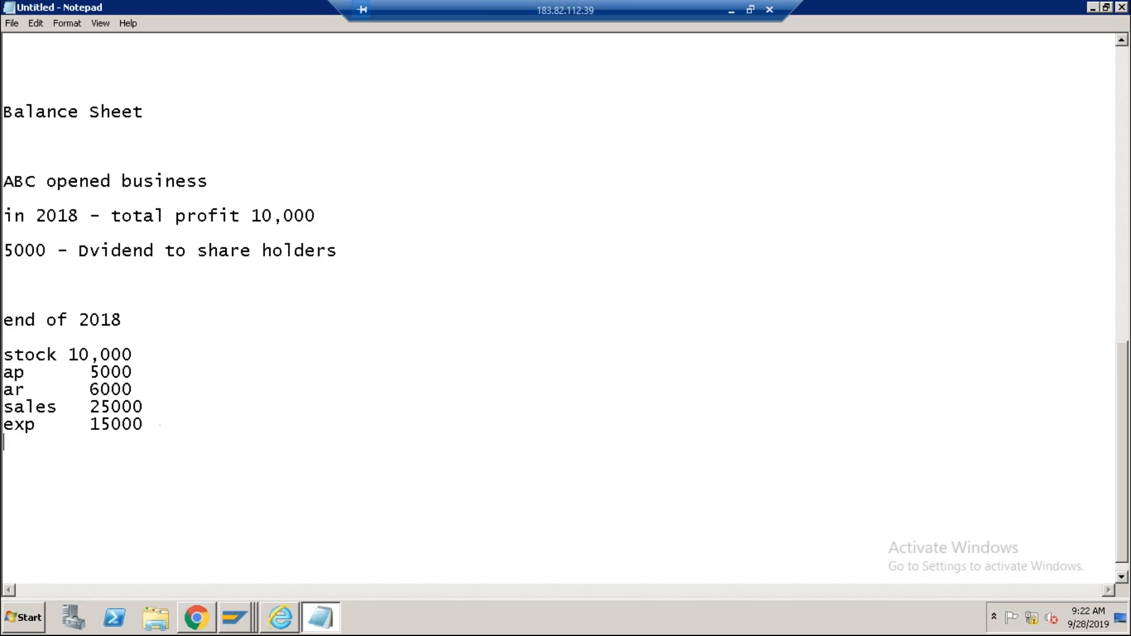
{"action": "type", "text": "dic"}
{"action": "key", "text": "BackSpace"}
{"action": "type", "text": "v"}
{"action": "key", "text": "Tab"}
{"action": "type", "text": "10000"}
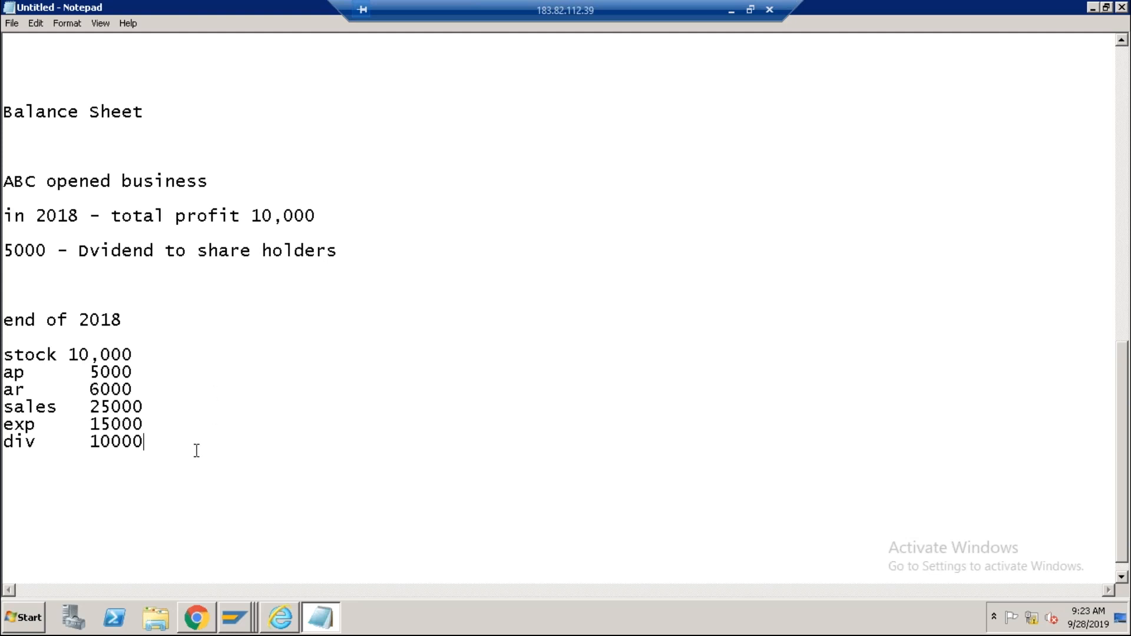
Add an 'opening balance of 2019' heading below the 2018 table.
{"action": "key", "text": "Return"}
{"action": "key", "text": "Return"}
{"action": "key", "text": "Return"}
{"action": "type", "text": "opening balance of 2019"}
Copy the six 2018 balance lines and paste them under the 2019 heading.
{"action": "key", "text": "Return"}
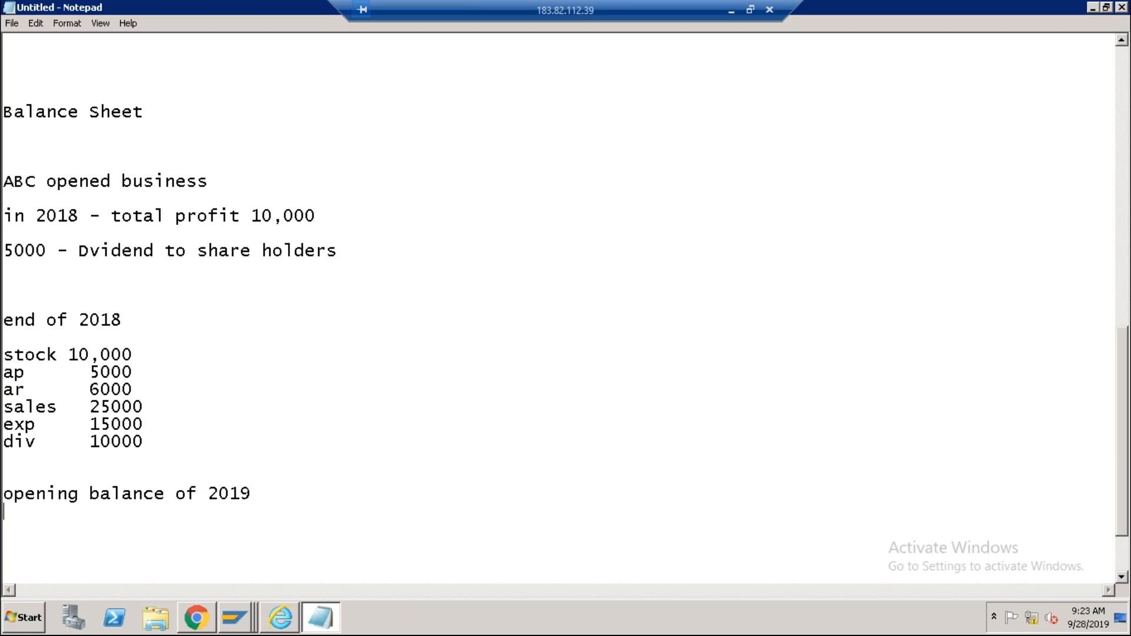
{"action": "left_click_drag", "start_coordinate": [4, 353], "coordinate": [163, 448]}
{"action": "key", "text": "ctrl+c"}
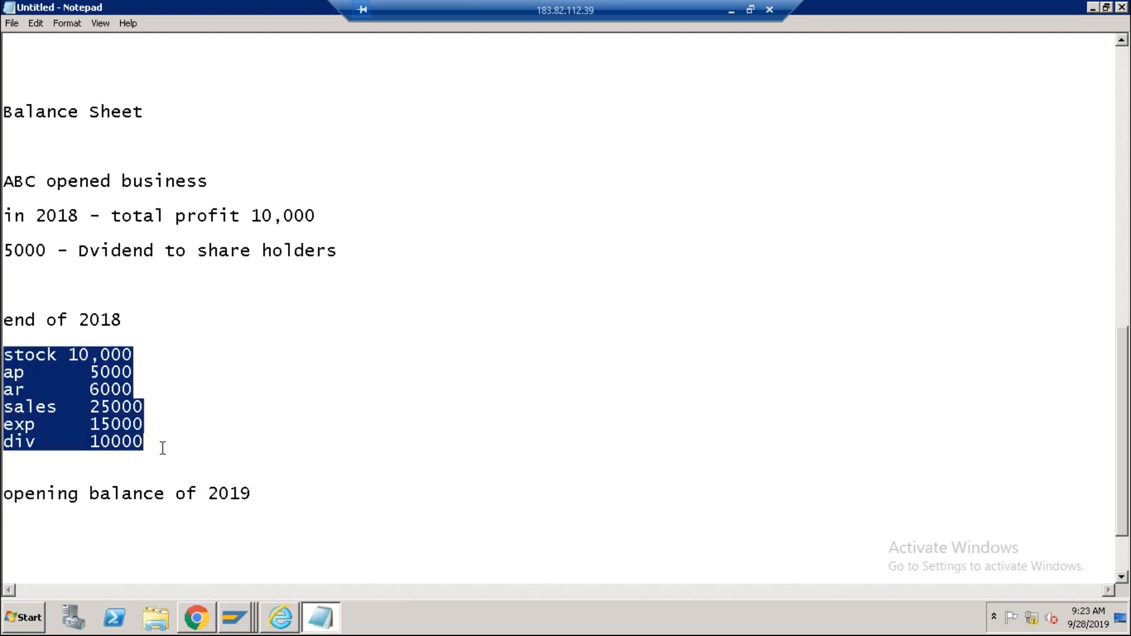
{"action": "scroll", "coordinate": [71, 497], "scroll_direction": "down", "scroll_amount": 2}
{"action": "left_click", "coordinate": [25, 448]}
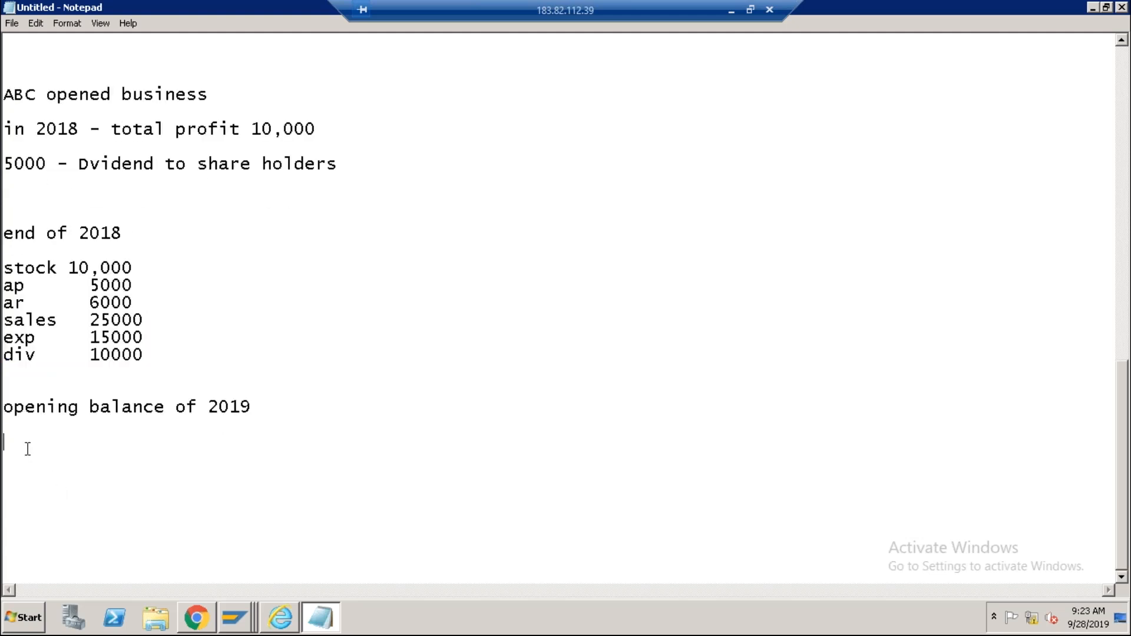
{"action": "key", "text": "ctrl+v"}
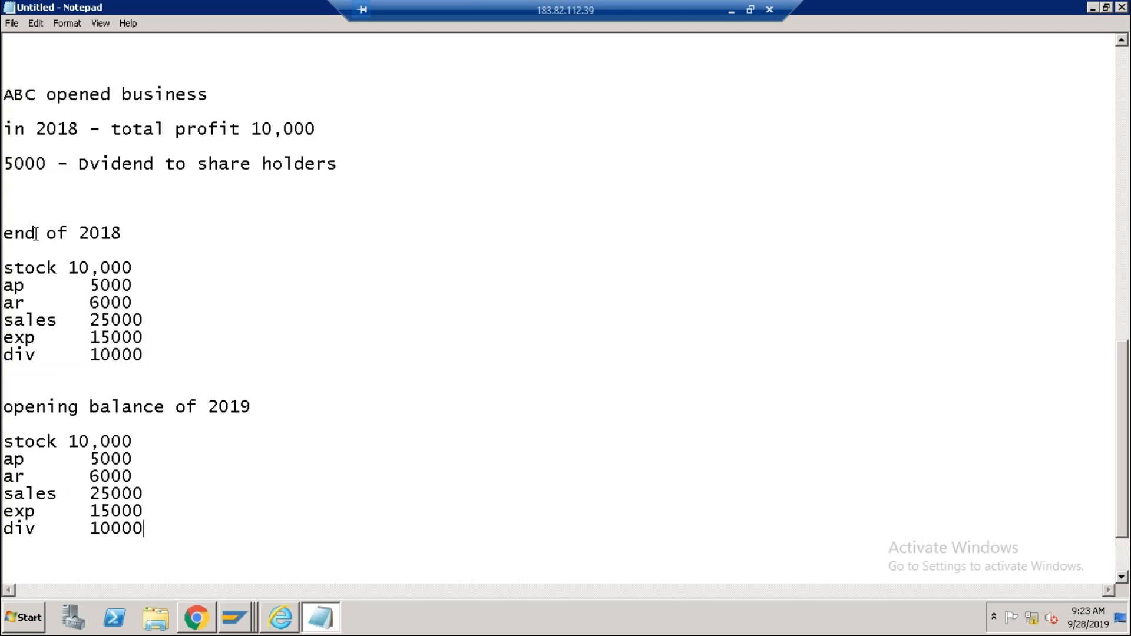
Retitle the 'end of 2018' heading to 'closing balance 2018'.
{"action": "left_click", "coordinate": [67, 233]}
{"action": "double_click", "coordinate": [67, 233]}
{"action": "left_click", "coordinate": [4, 233], "text": "shift"}
{"action": "type", "text": "closing balance"}
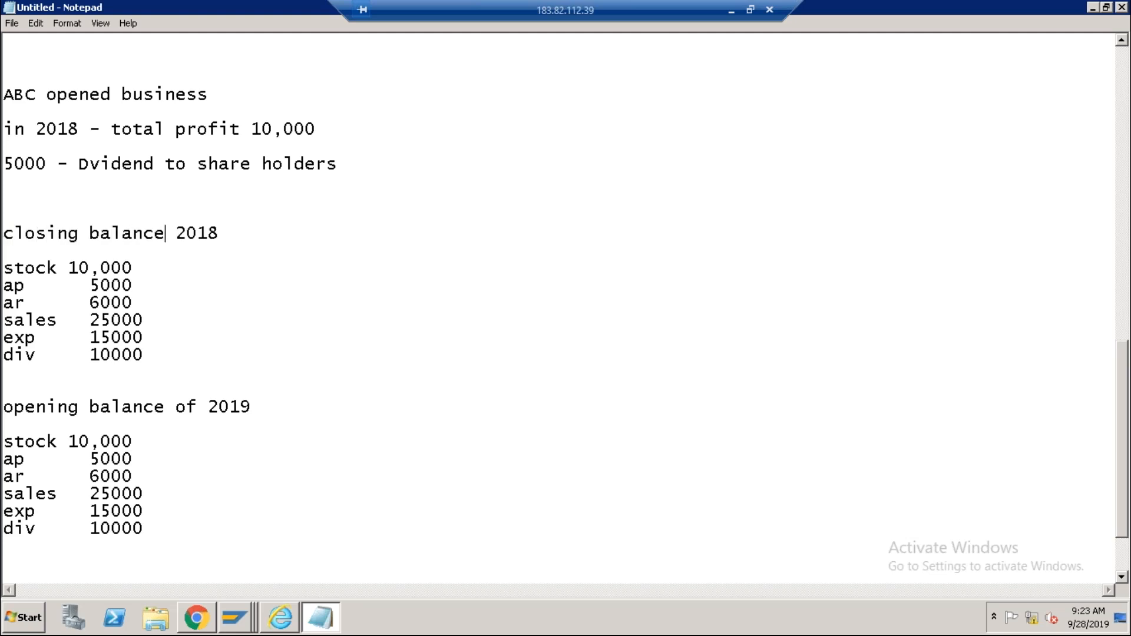
Clear the copied values from the 2019 list and enter stock 10000.
{"action": "left_click", "coordinate": [57, 268]}
{"action": "left_click_drag", "start_coordinate": [68, 268], "coordinate": [133, 270]}
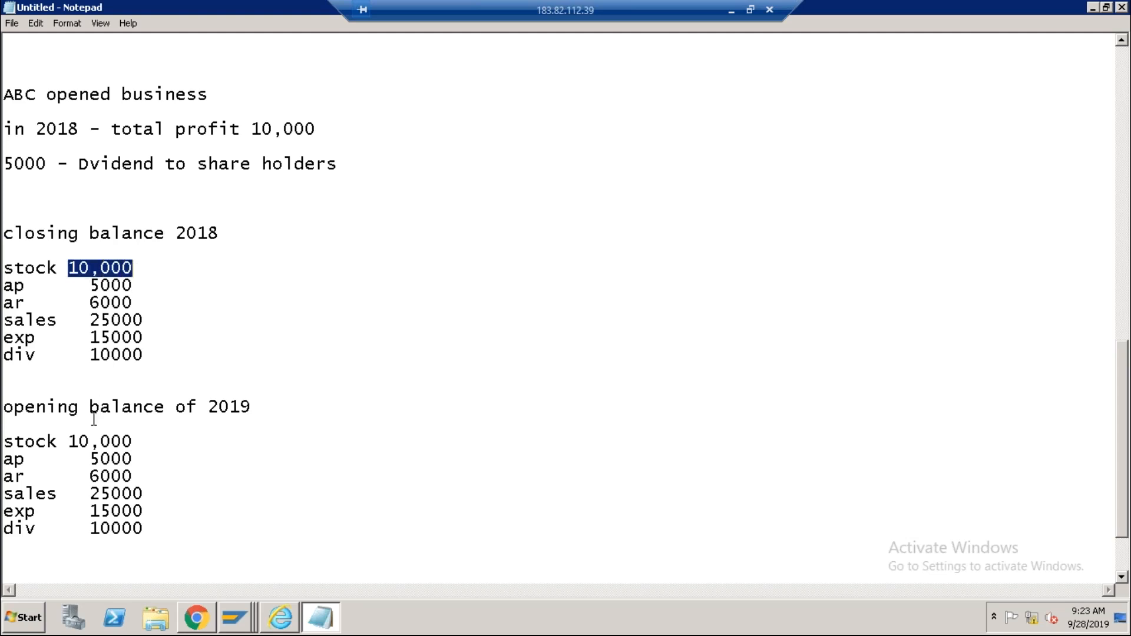
{"action": "left_click_drag", "start_coordinate": [67, 442], "coordinate": [144, 528]}
{"action": "key", "text": "Delete"}
{"action": "key", "text": "Delete"}
{"action": "key", "text": "Delete"}
{"action": "key", "text": "Delete"}
{"action": "key", "text": "Delete"}
{"action": "key", "text": "Delete"}
{"action": "left_click", "coordinate": [71, 442]}
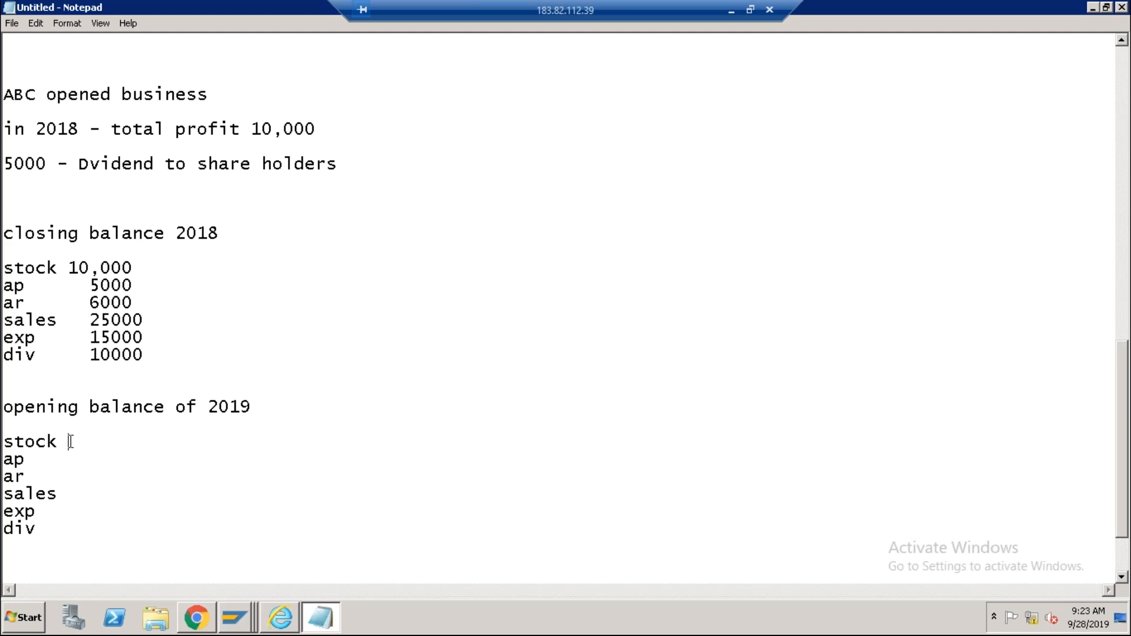
{"action": "left_click_drag", "start_coordinate": [68, 269], "coordinate": [141, 271]}
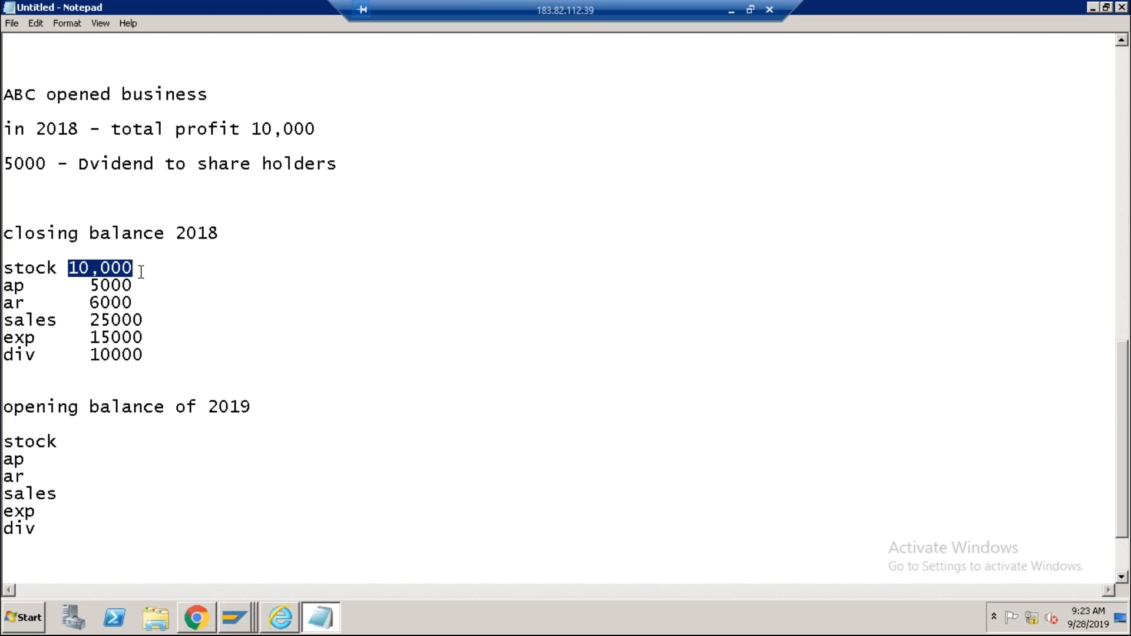
{"action": "left_click", "coordinate": [68, 446]}
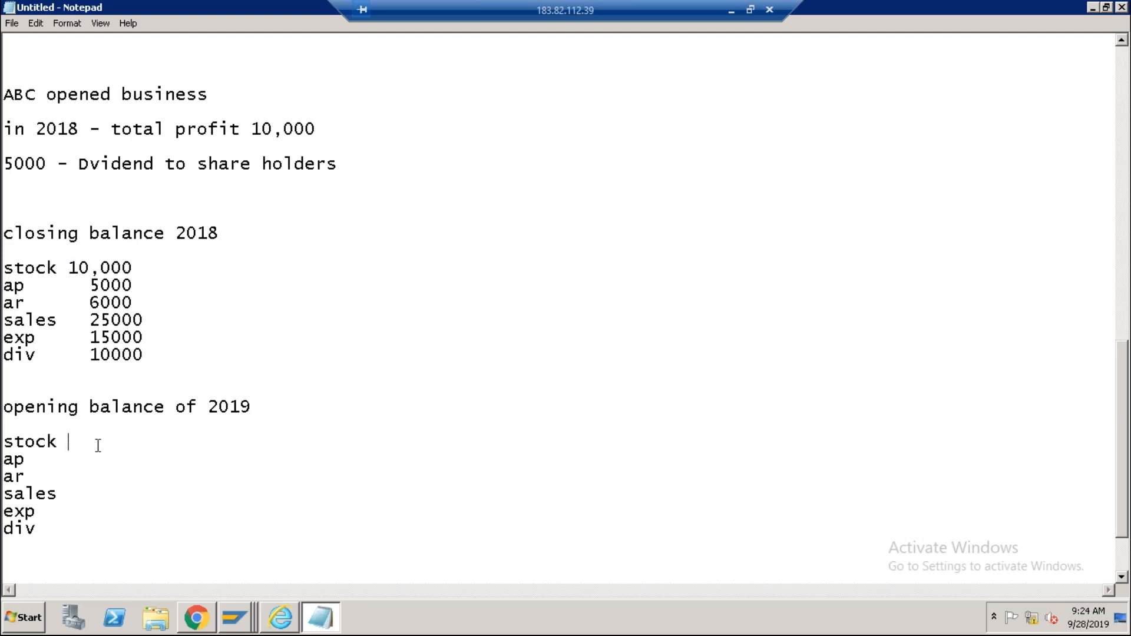
{"action": "type", "text": "10000"}
Enter ap 5000 and ar 6000 in the 2019 opening balance list.
{"action": "left_click", "coordinate": [47, 464]}
{"action": "left_click", "coordinate": [93, 285]}
{"action": "double_click", "coordinate": [106, 284]}
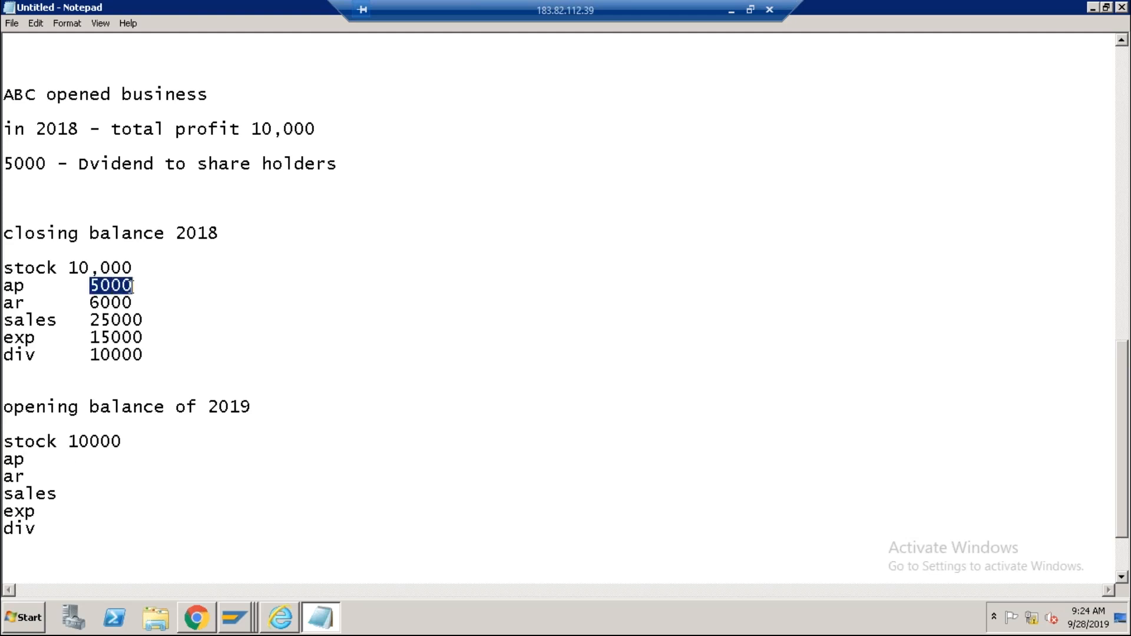
{"action": "left_click", "coordinate": [134, 287]}
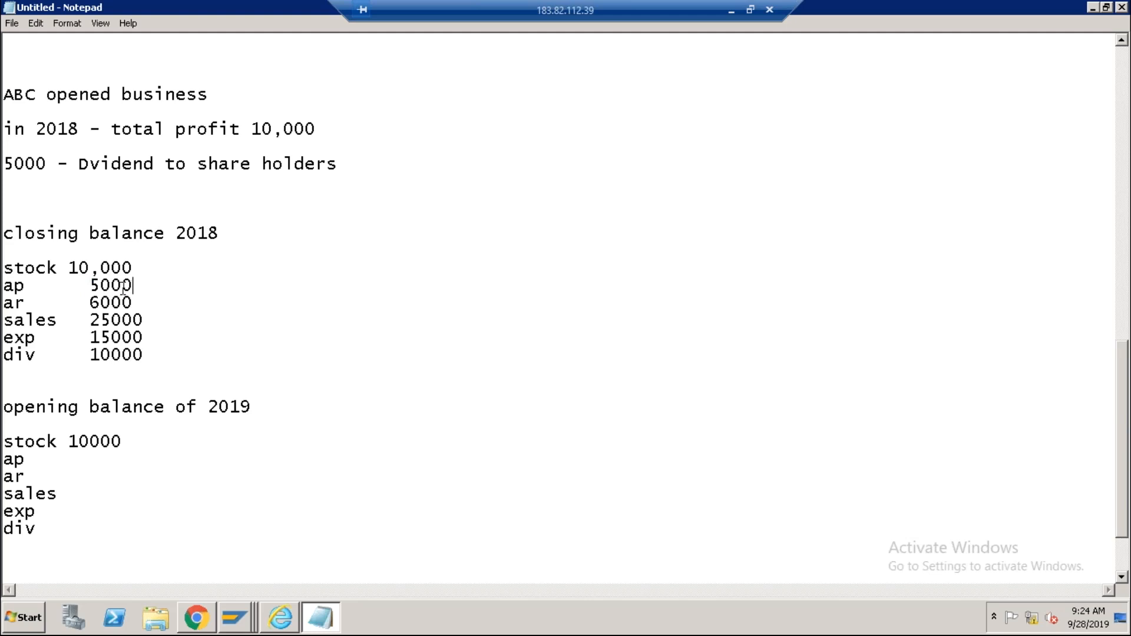
{"action": "left_click_drag", "start_coordinate": [90, 285], "coordinate": [134, 285]}
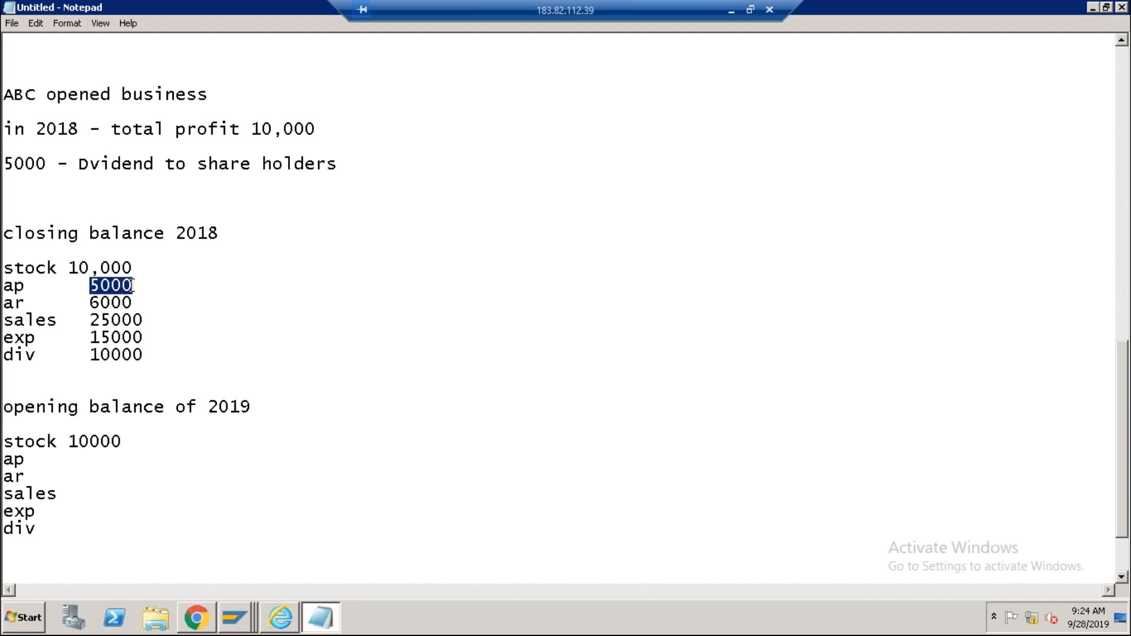
{"action": "left_click", "coordinate": [41, 465]}
{"action": "key", "text": "Tab"}
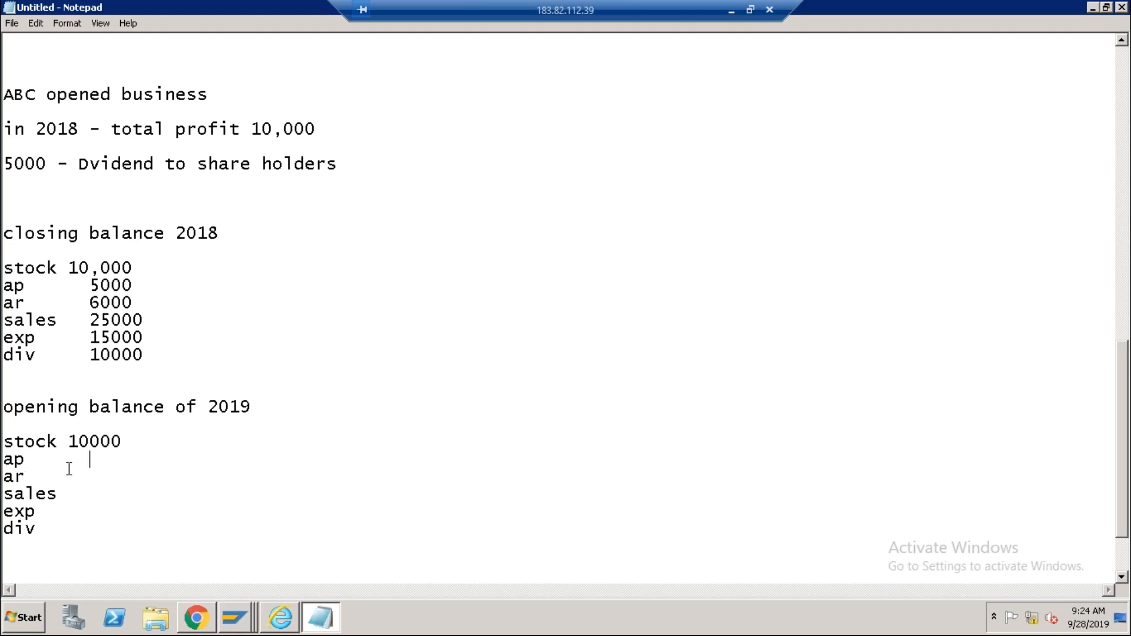
{"action": "type", "text": "5000"}
{"action": "left_click", "coordinate": [35, 478]}
{"action": "key", "text": "Tab"}
{"action": "type", "text": "6000"}
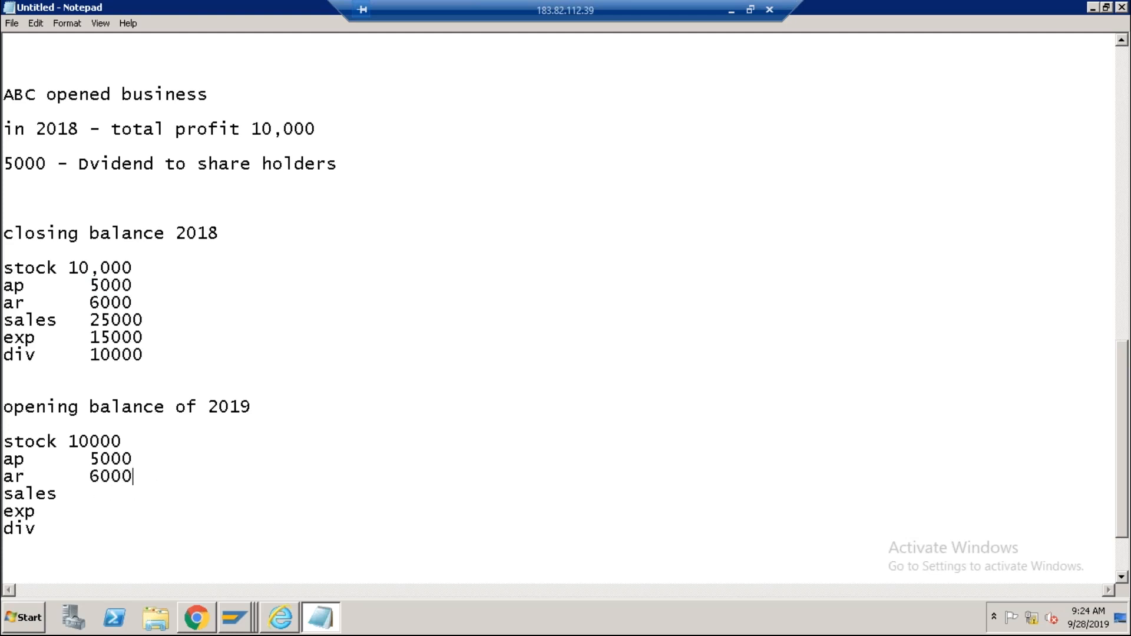
Set sales, exp and div to 0 in the 2019 opening balances.
{"action": "left_click", "coordinate": [86, 494]}
{"action": "left_click_drag", "start_coordinate": [90, 320], "coordinate": [146, 319]}
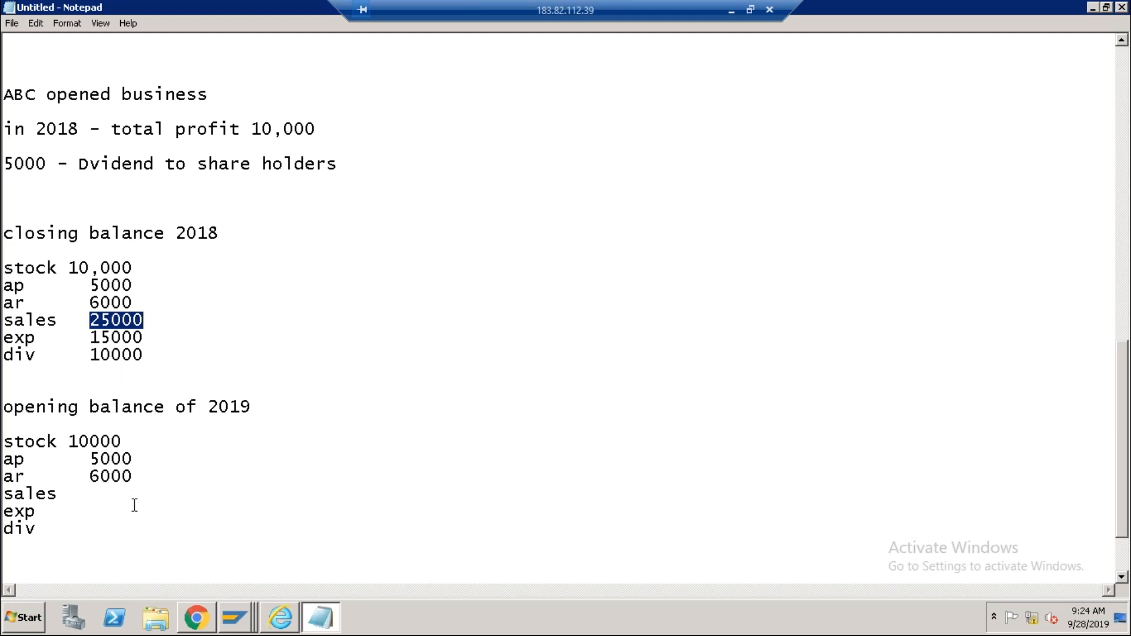
{"action": "left_click", "coordinate": [12, 321]}
{"action": "left_click_drag", "start_coordinate": [12, 321], "coordinate": [143, 320]}
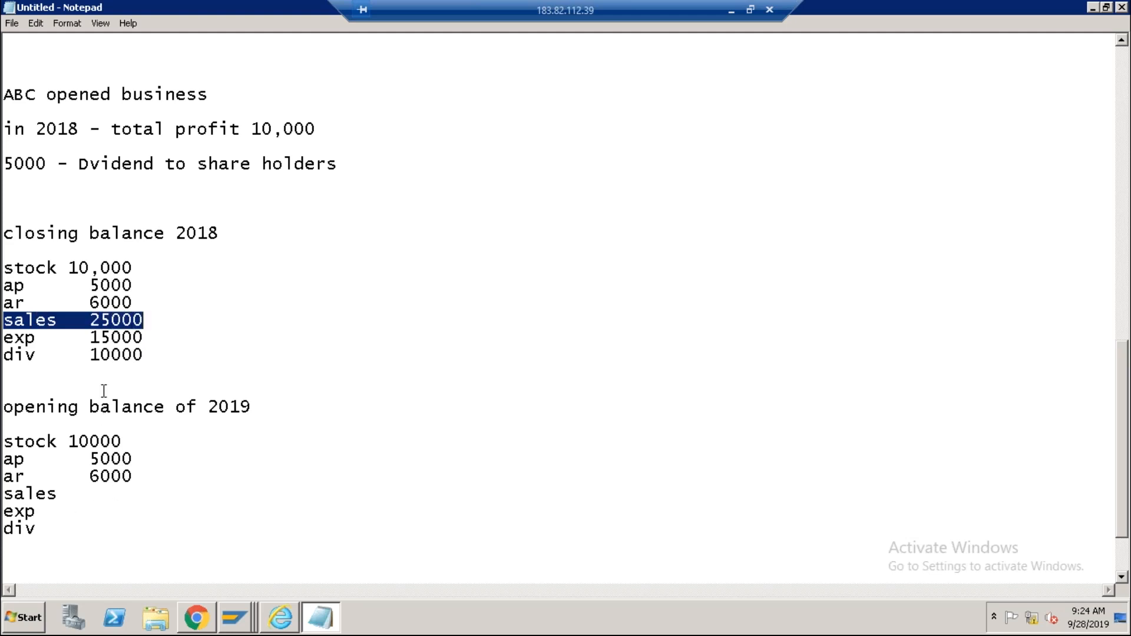
{"action": "left_click", "coordinate": [112, 490]}
{"action": "type", "text": "0"}
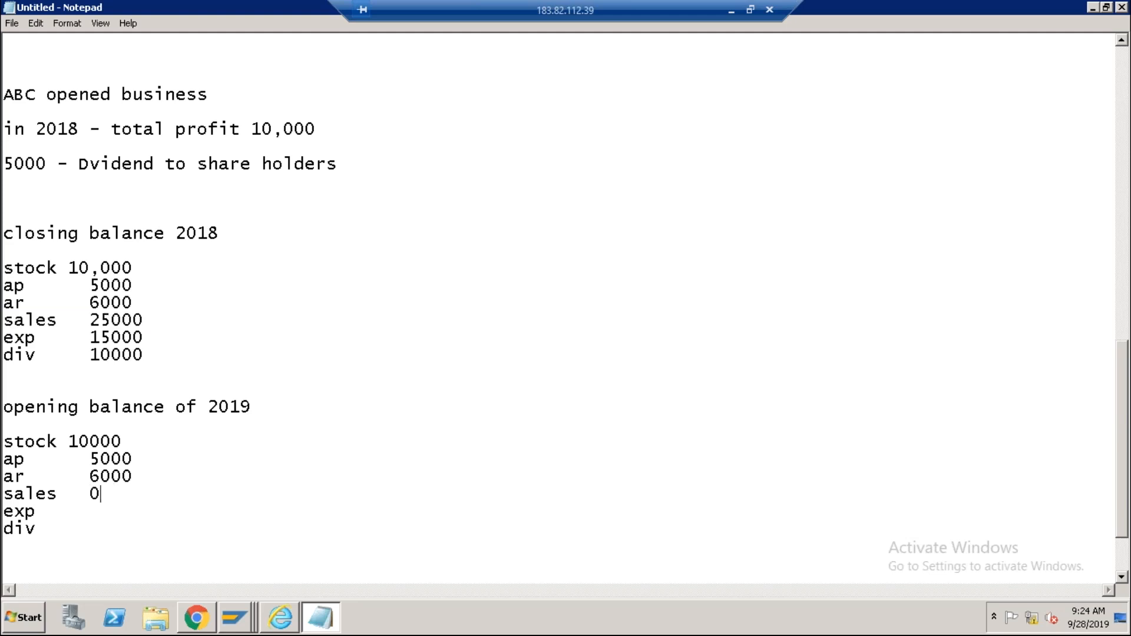
{"action": "left_click", "coordinate": [49, 513]}
{"action": "key", "text": "Tab"}
{"action": "type", "text": "0"}
{"action": "left_click", "coordinate": [40, 529]}
{"action": "key", "text": "Tab"}
{"action": "type", "text": "0"}
{"action": "left_click_drag", "start_coordinate": [90, 321], "coordinate": [149, 357]}
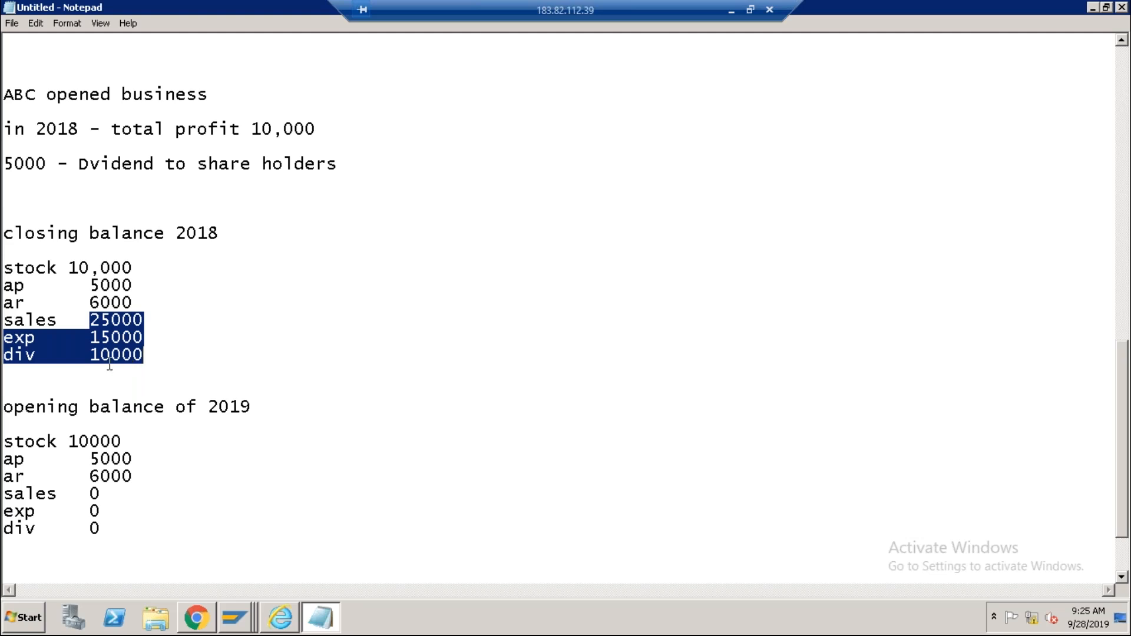
{"action": "left_click_drag", "start_coordinate": [92, 355], "coordinate": [159, 355]}
{"action": "left_click", "coordinate": [160, 356]}
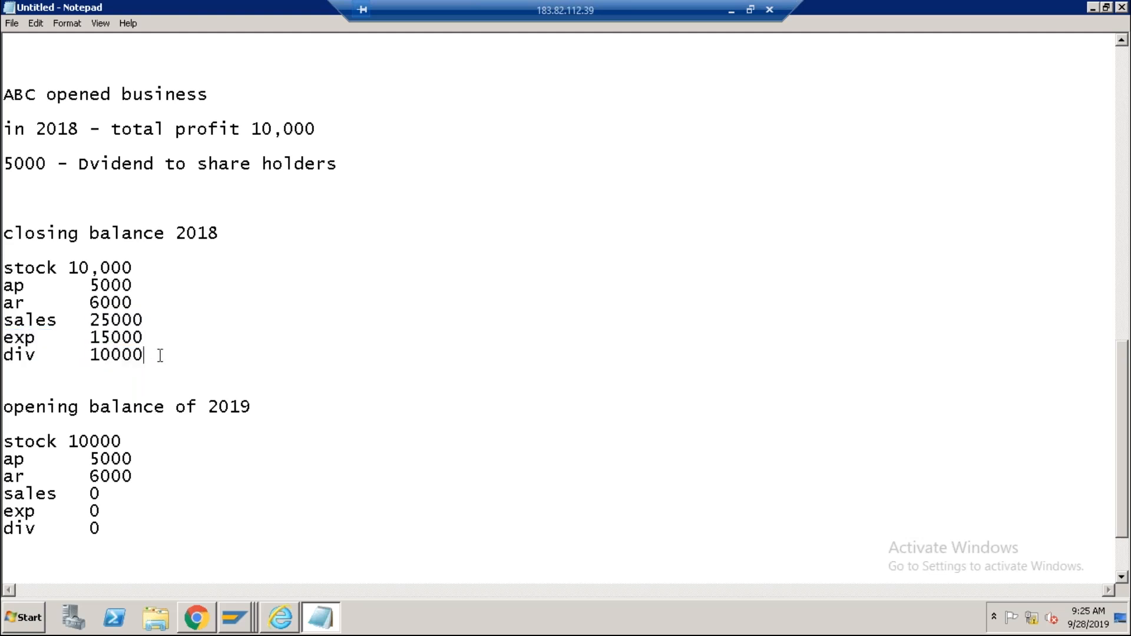
Change the 2018 div value to 5000, then place the caret after the 2019 'div 0' line.
{"action": "key", "text": "shift+Left"}
{"action": "key", "text": "shift+Left"}
{"action": "key", "text": "shift+Left"}
{"action": "key", "text": "shift+Left"}
{"action": "key", "text": "shift+Left"}
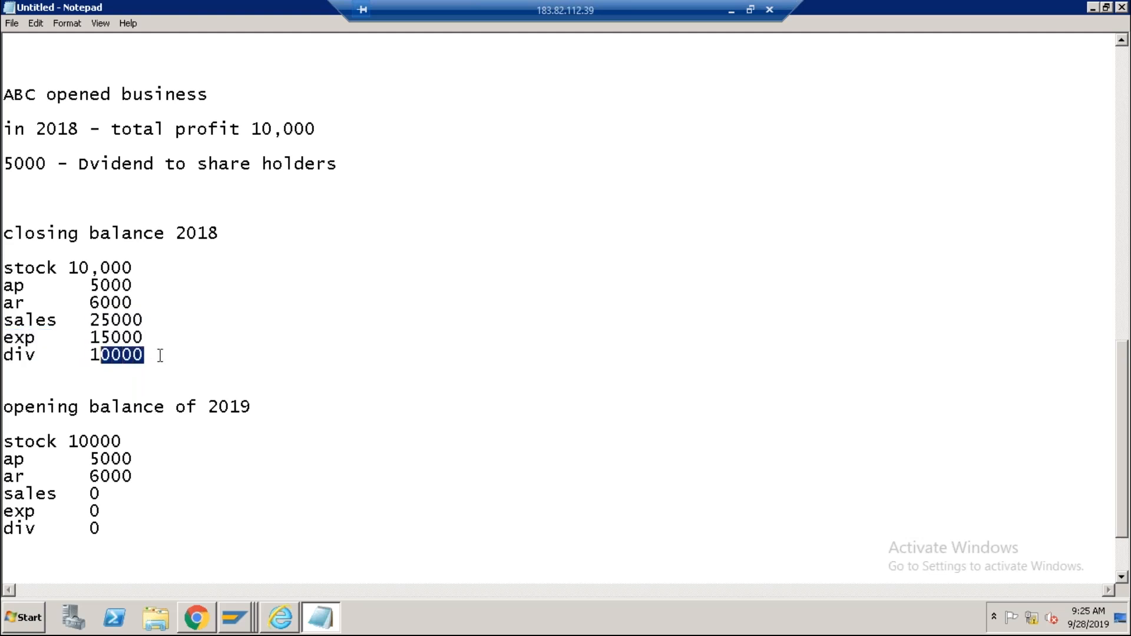
{"action": "type", "text": "5000"}
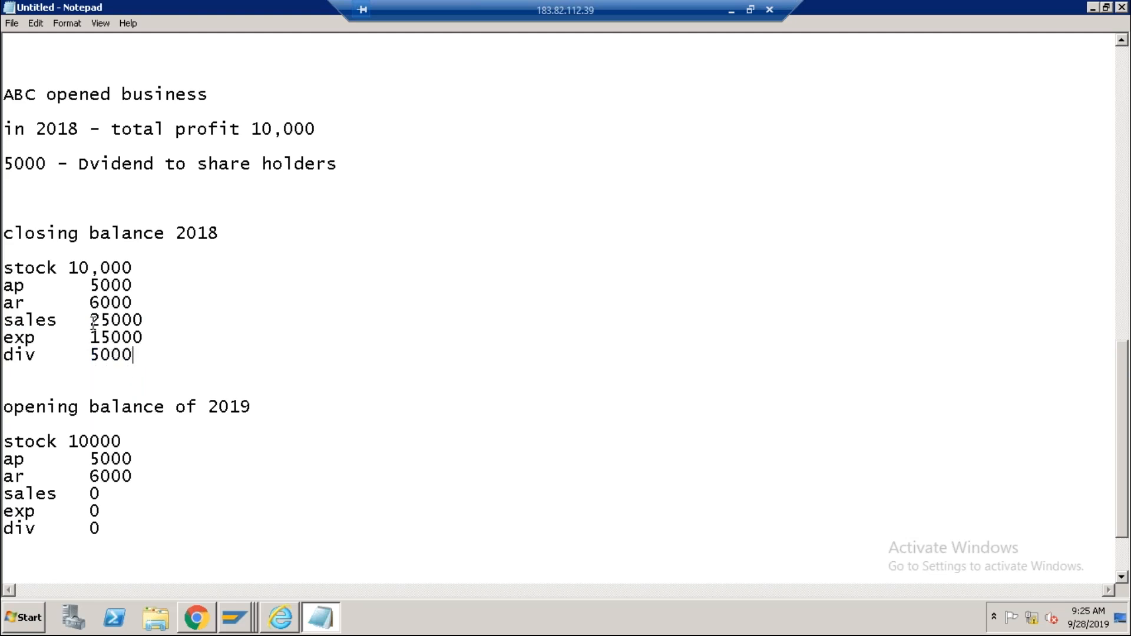
{"action": "left_click_drag", "start_coordinate": [93, 320], "coordinate": [152, 337]}
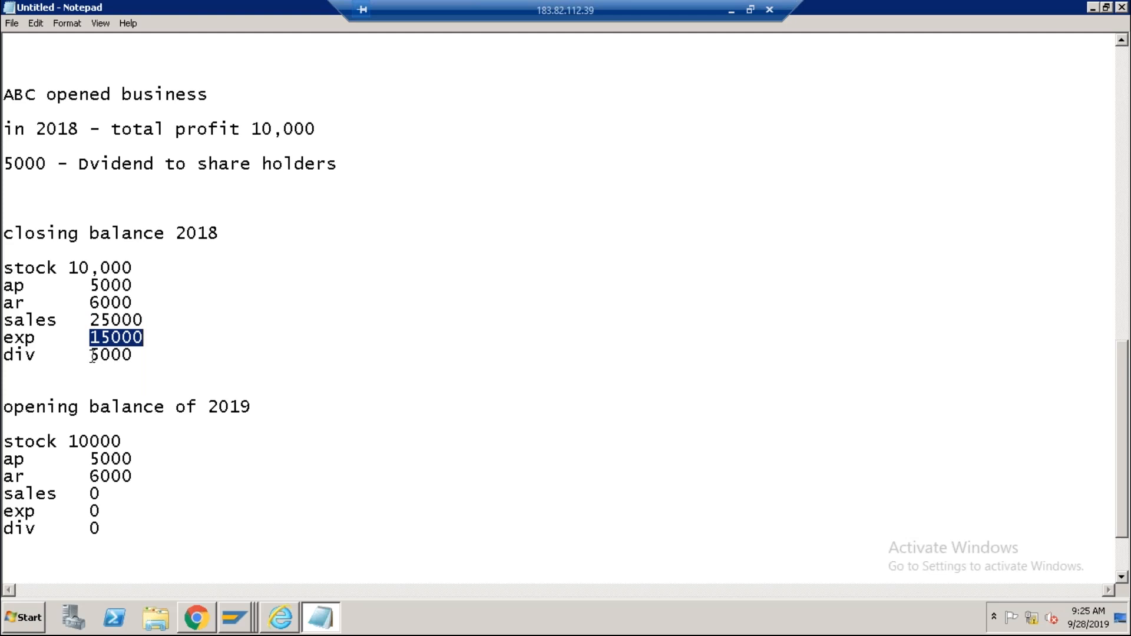
{"action": "left_click", "coordinate": [91, 355]}
{"action": "left_click", "coordinate": [136, 356]}
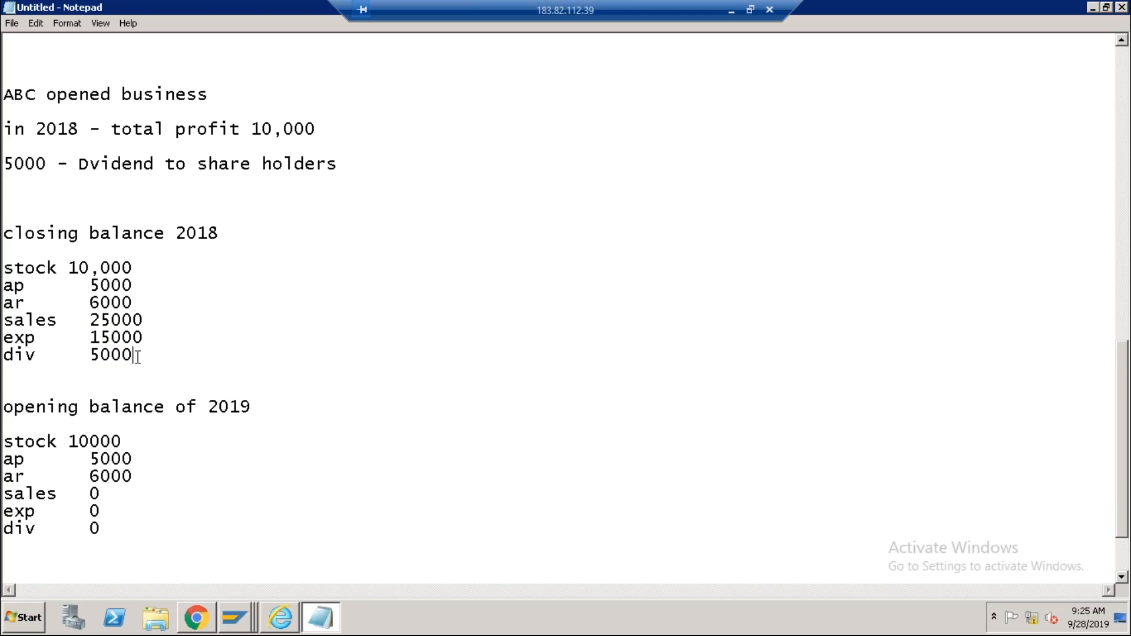
{"action": "scroll", "coordinate": [137, 358], "scroll_direction": "down", "scroll_amount": 2}
{"action": "left_click", "coordinate": [133, 439]}
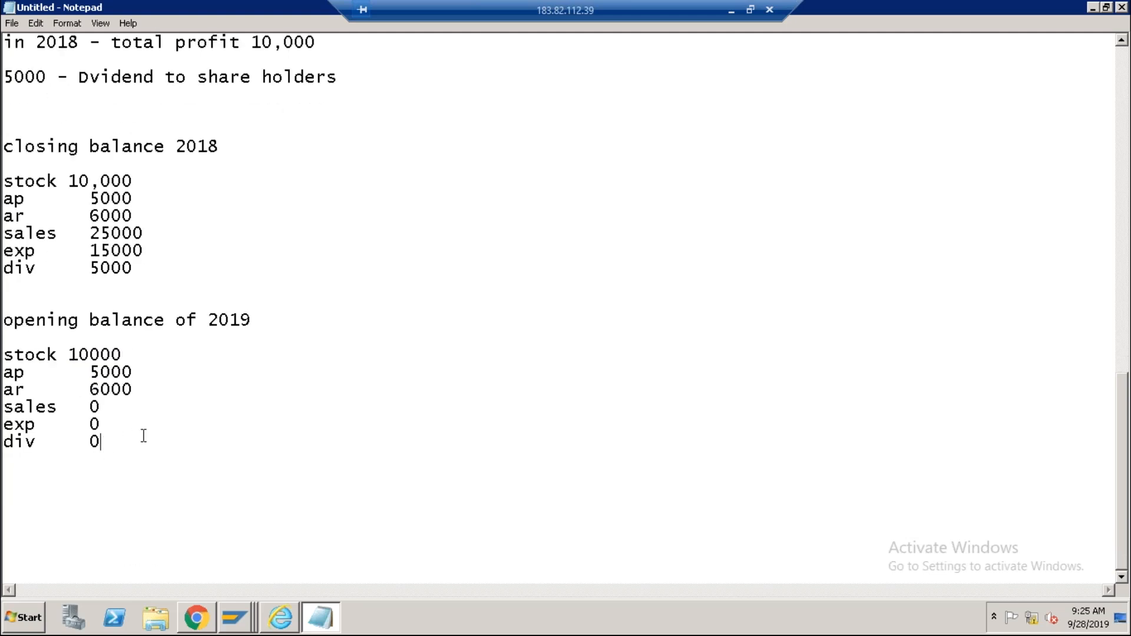
Add 'retained earning 5000' to the 2019 opening balances and highlight the related balance lines.
{"action": "key", "text": "Return"}
{"action": "type", "text": "retain"}
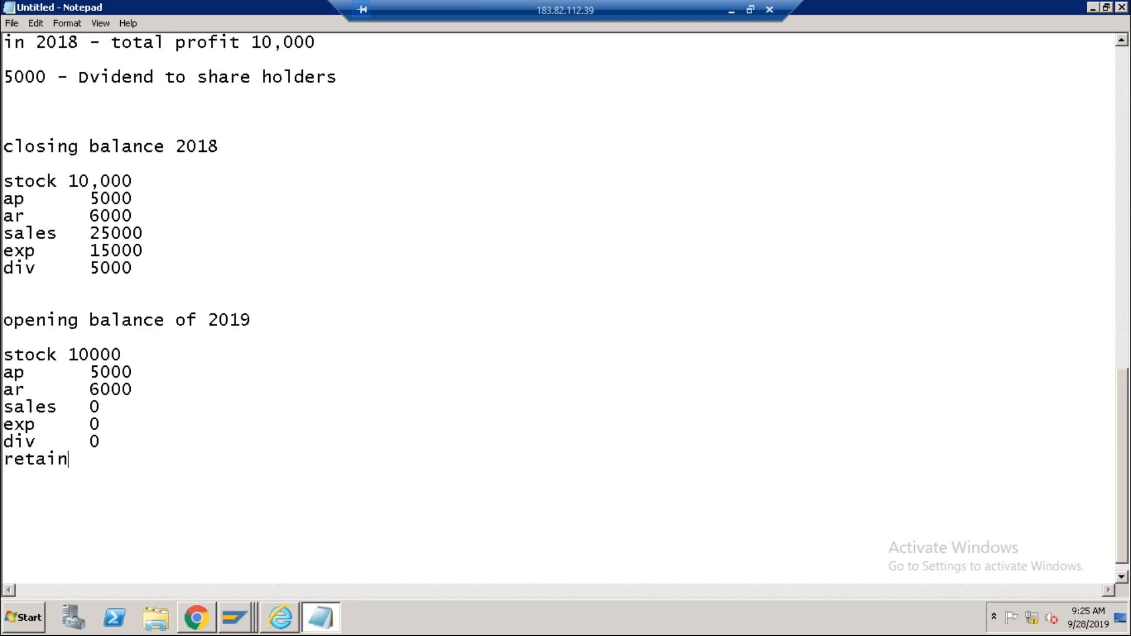
{"action": "type", "text": "ed earning\t5000"}
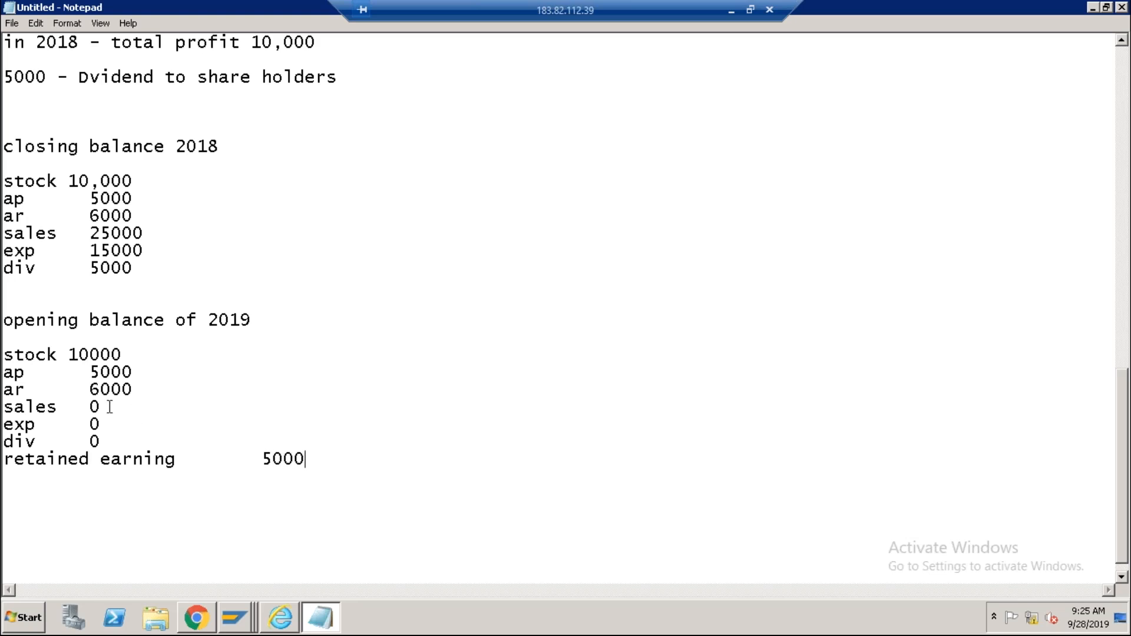
{"action": "left_click", "coordinate": [8, 355]}
{"action": "left_click_drag", "start_coordinate": [8, 355], "coordinate": [144, 394]}
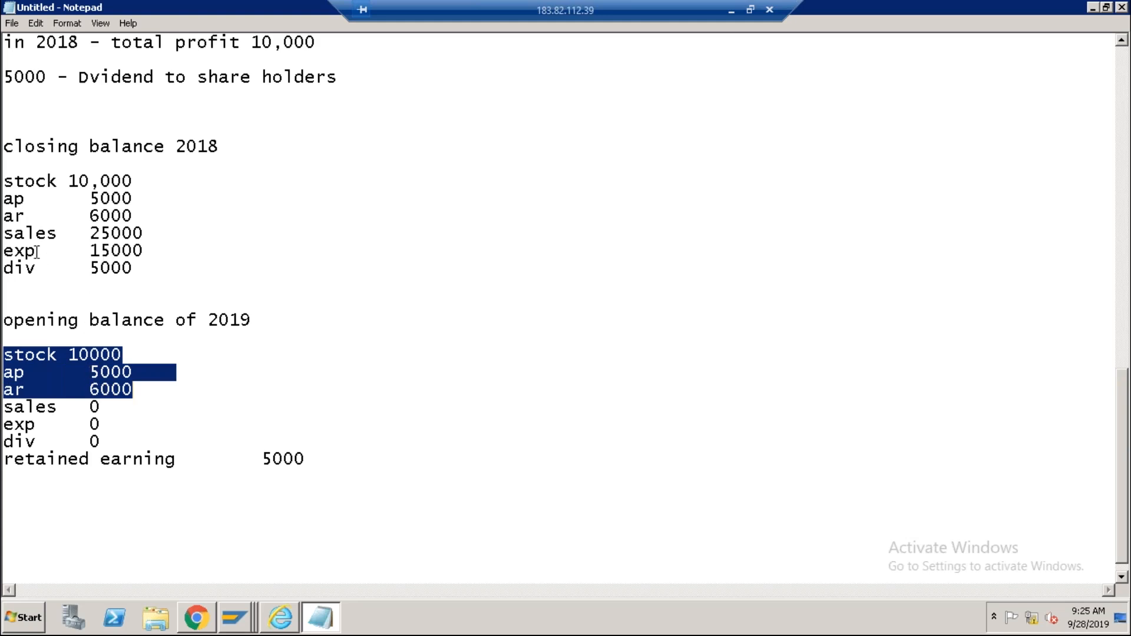
{"action": "left_click_drag", "start_coordinate": [4, 233], "coordinate": [135, 269]}
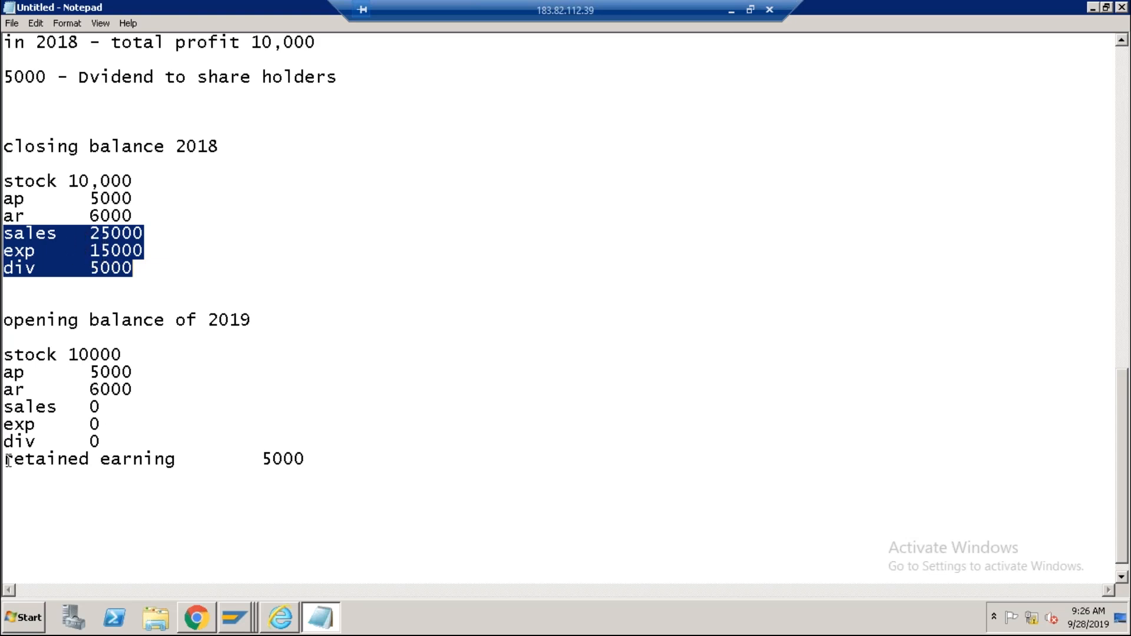
Highlight the retained earning line to explain it, then return to the SAP IMG window.
{"action": "left_click_drag", "start_coordinate": [6, 460], "coordinate": [177, 459]}
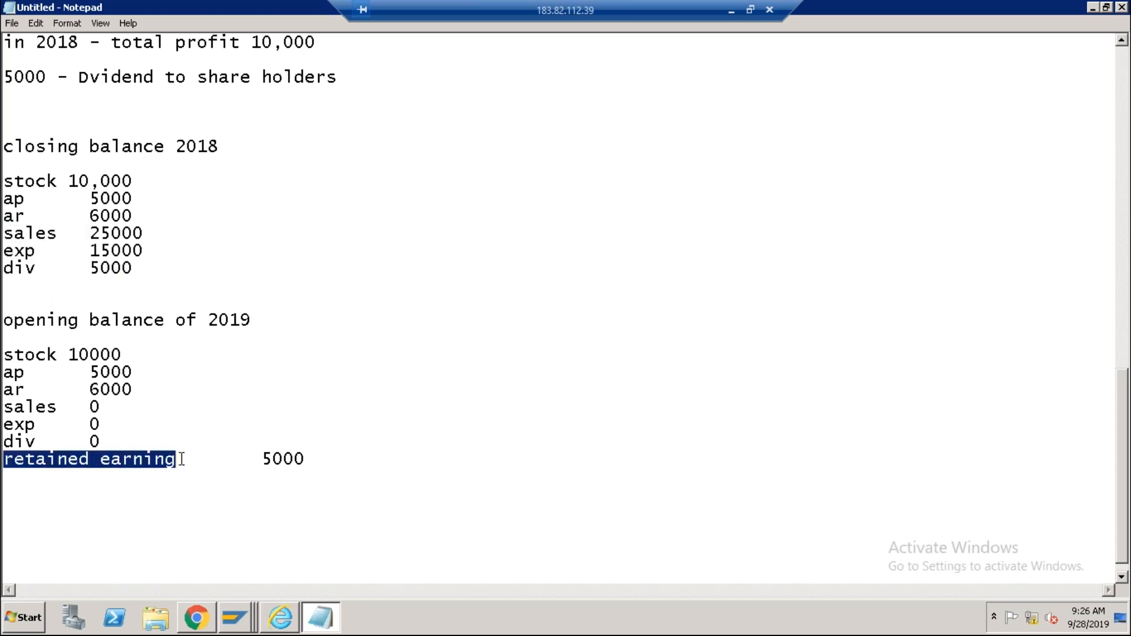
{"action": "left_click", "coordinate": [186, 460]}
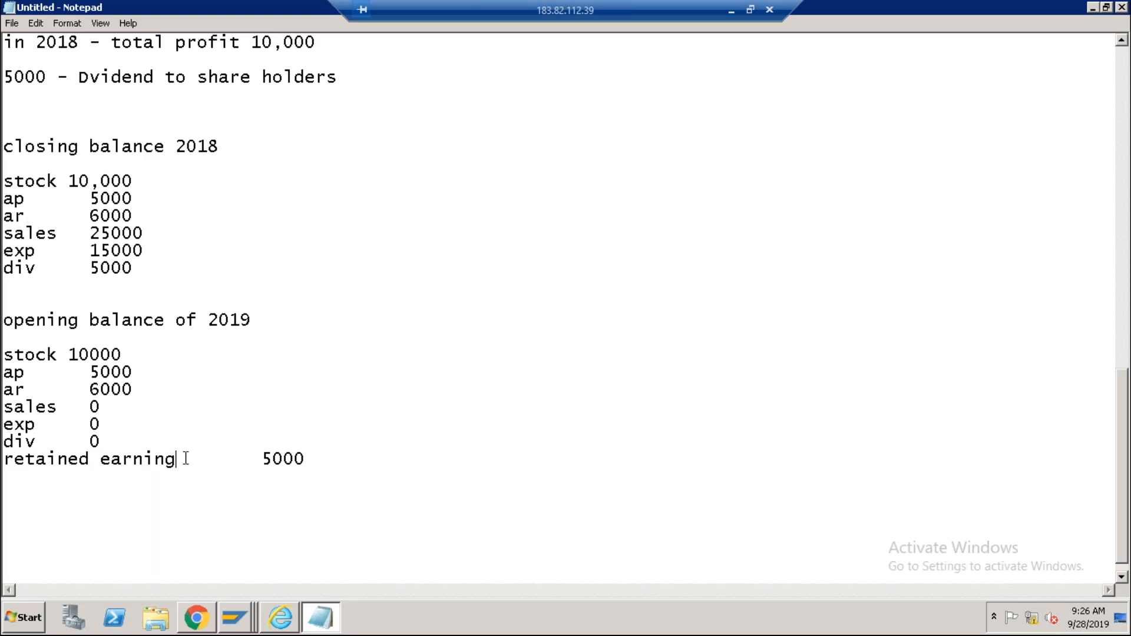
{"action": "left_click_drag", "start_coordinate": [182, 460], "coordinate": [9, 463]}
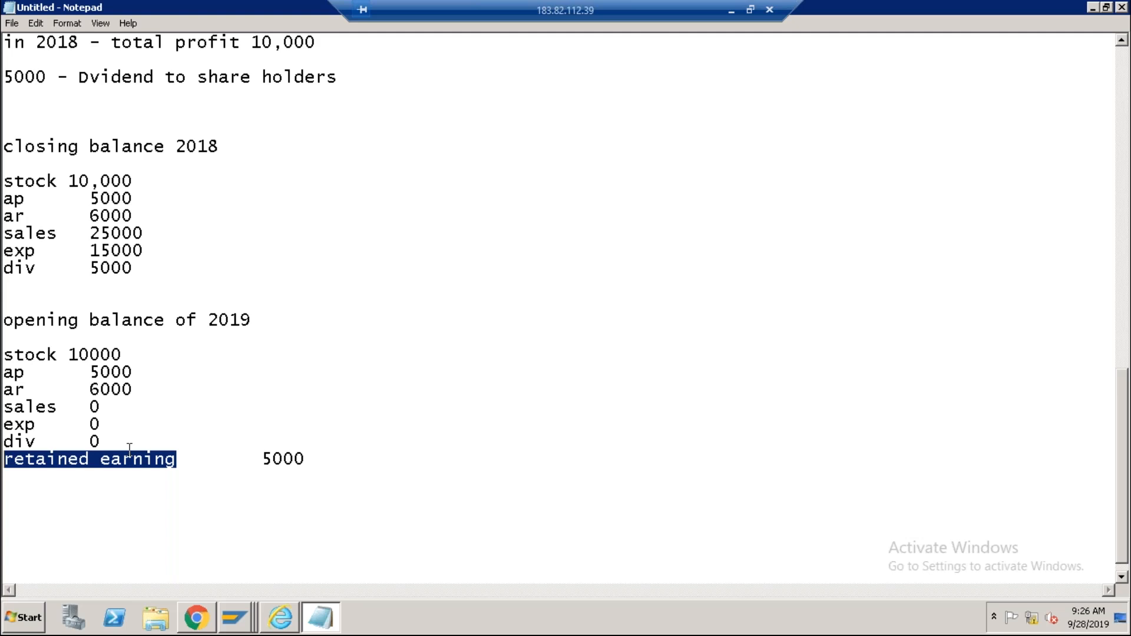
{"action": "left_click", "coordinate": [188, 465]}
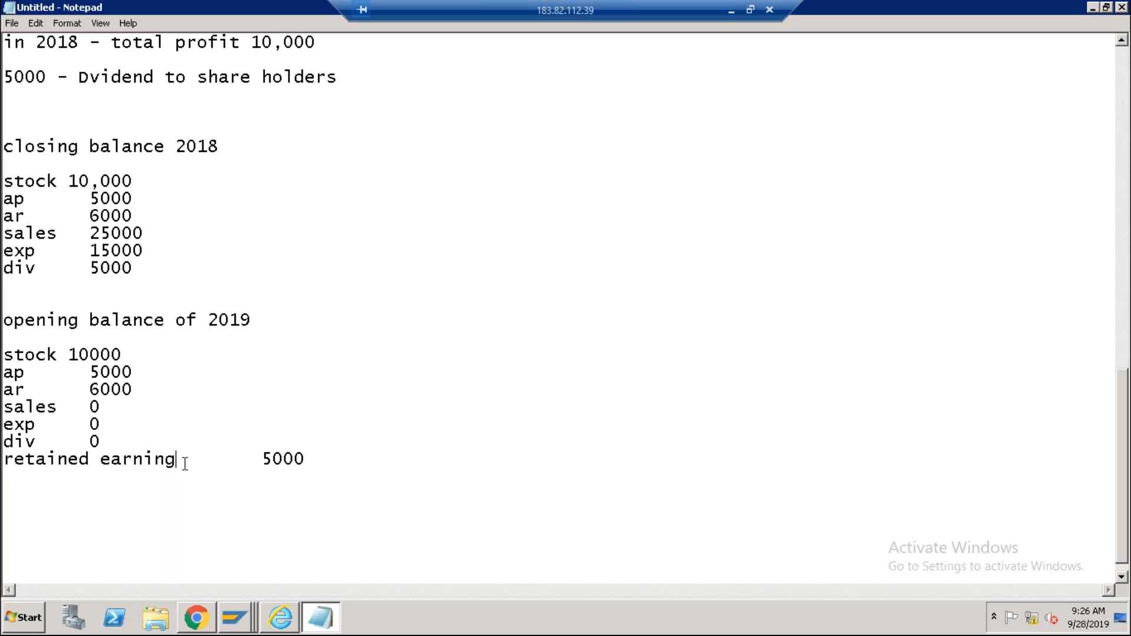
{"action": "left_click_drag", "start_coordinate": [182, 461], "coordinate": [8, 460]}
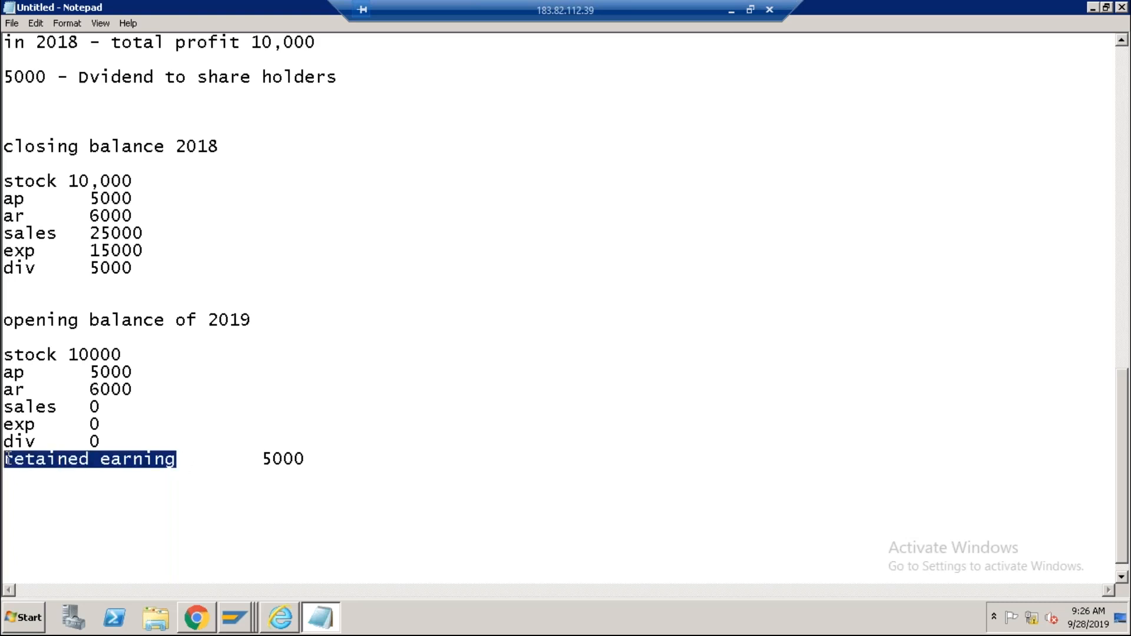
{"action": "key", "text": "alt+Tab"}
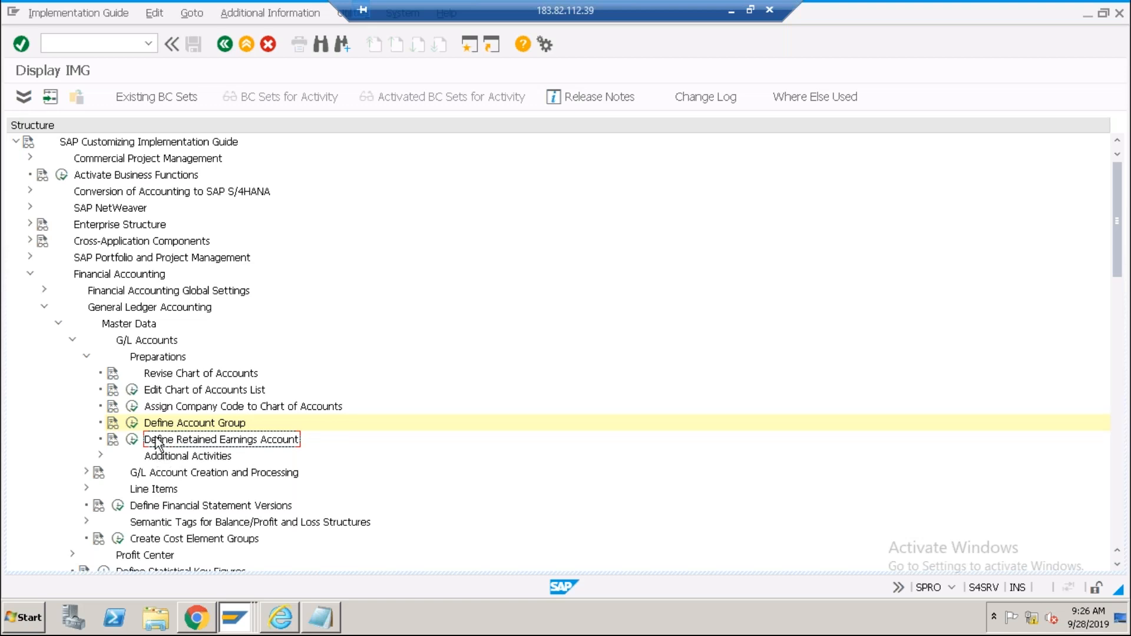
Open Define Retained Earnings Account and enter chart of accounts ABC0.
{"action": "left_click", "coordinate": [132, 439]}
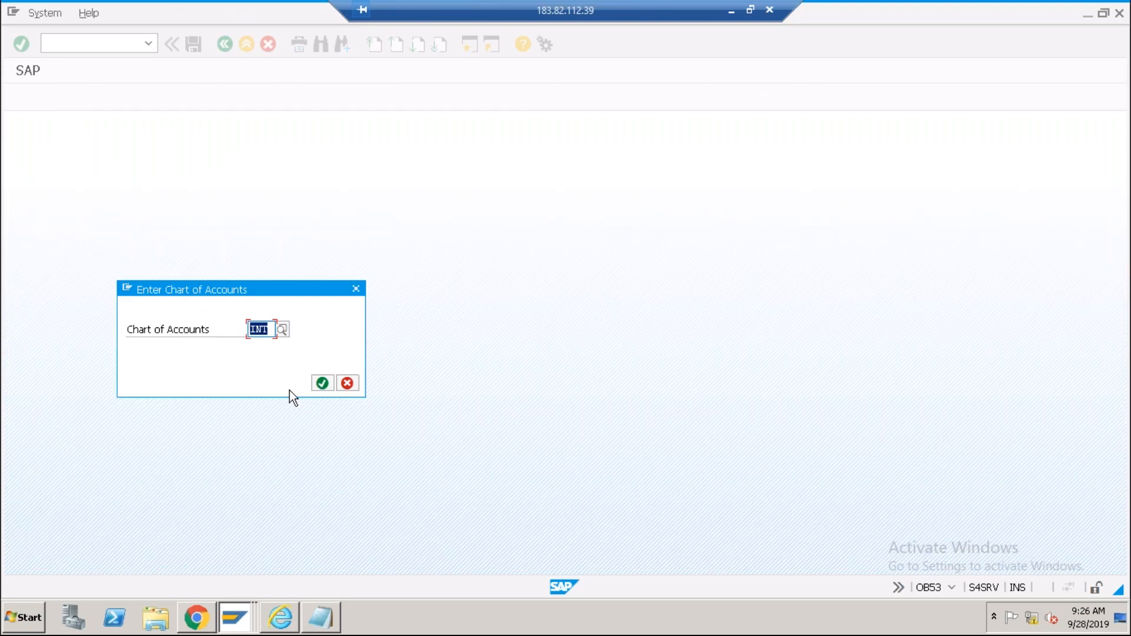
{"action": "type", "text": "abc0"}
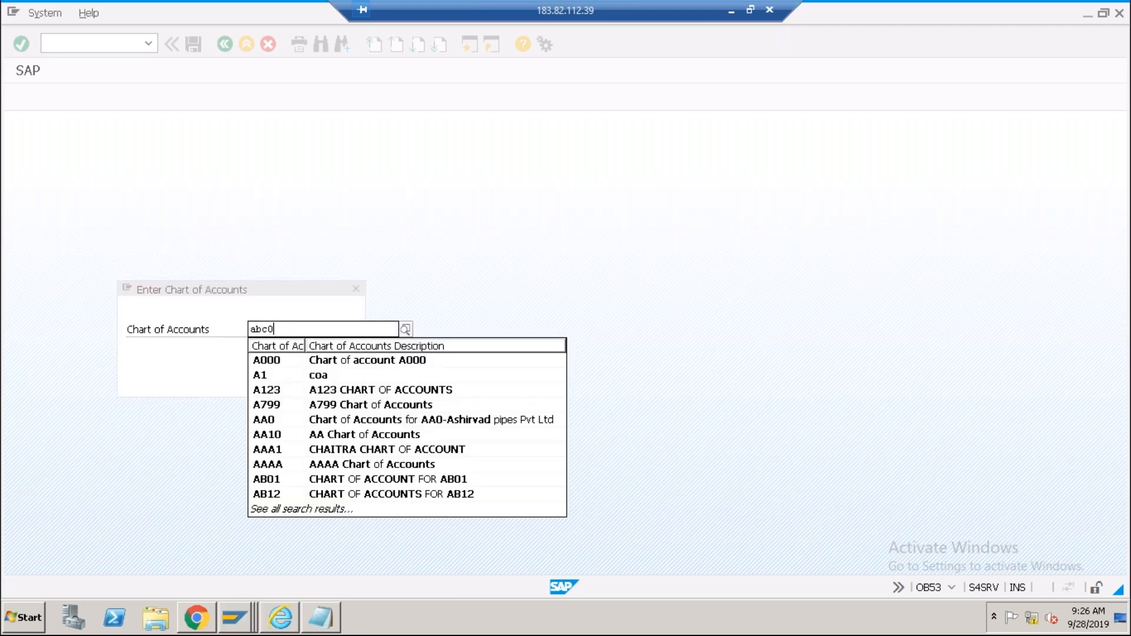
{"action": "key", "text": "Return"}
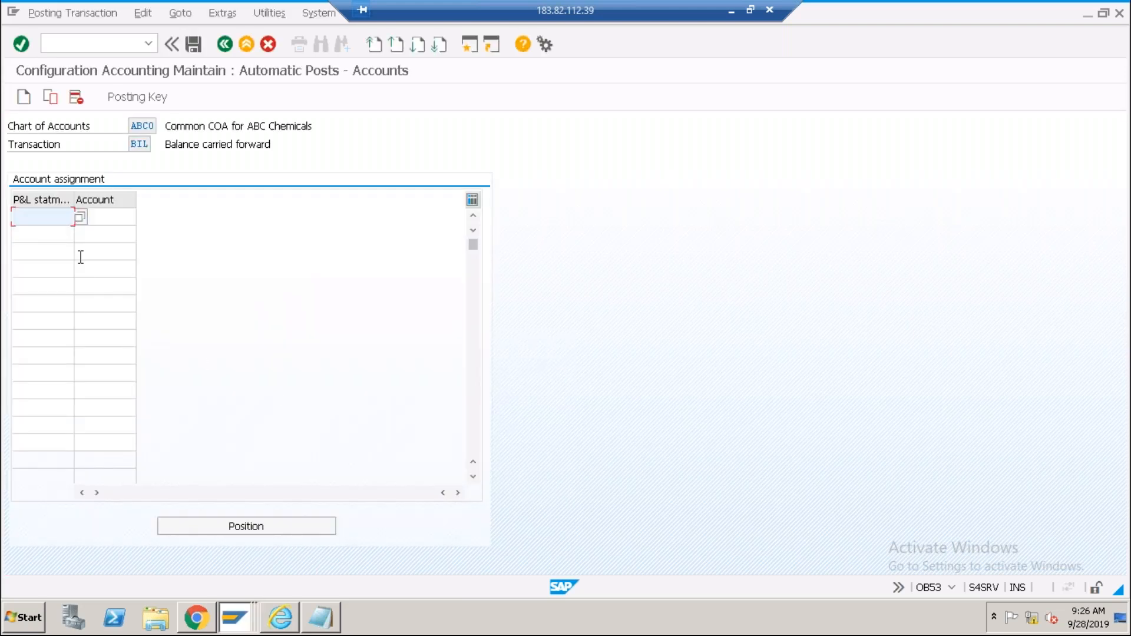
Enter P&L statement type X, save it under a customizing request, and go back to the IMG.
{"action": "type", "text": "X"}
{"action": "left_click", "coordinate": [103, 215]}
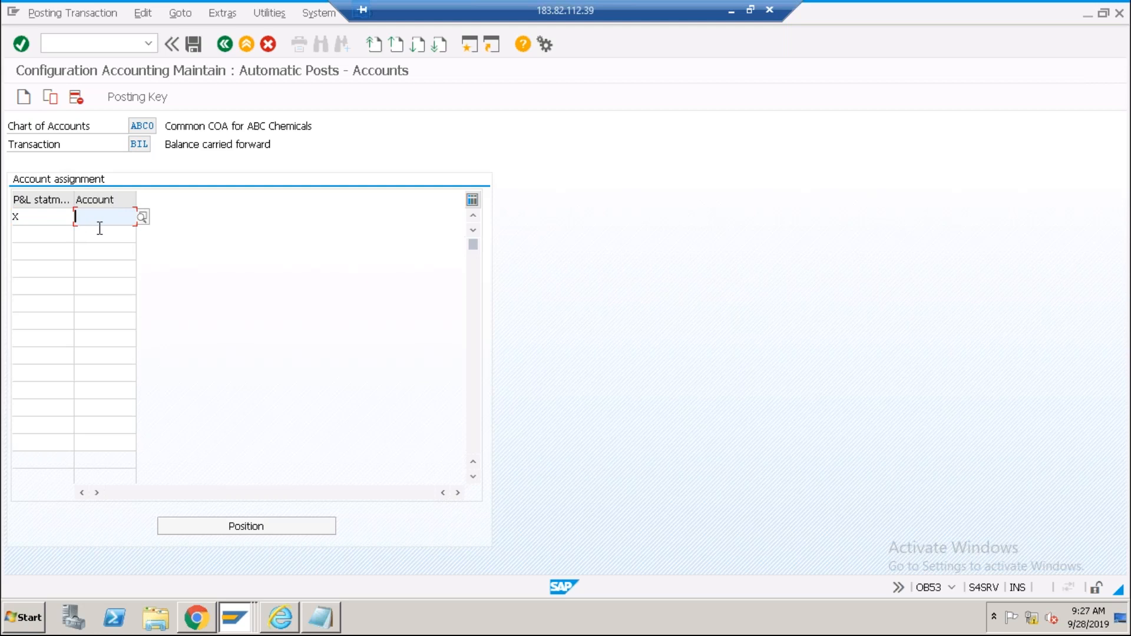
{"action": "left_click", "coordinate": [56, 216]}
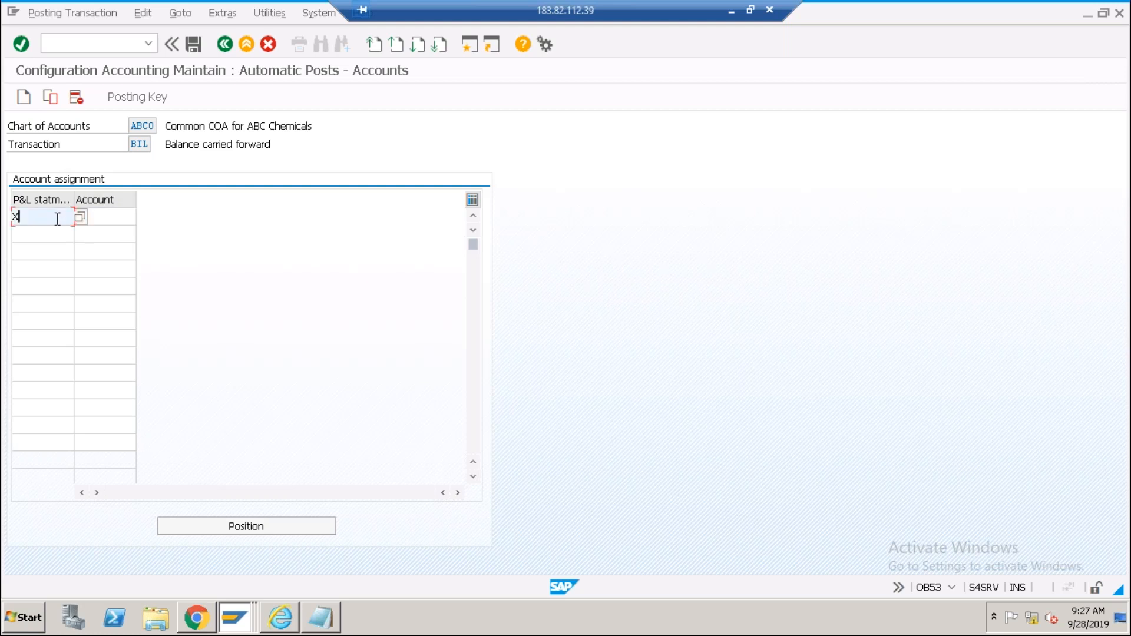
{"action": "left_click", "coordinate": [193, 44]}
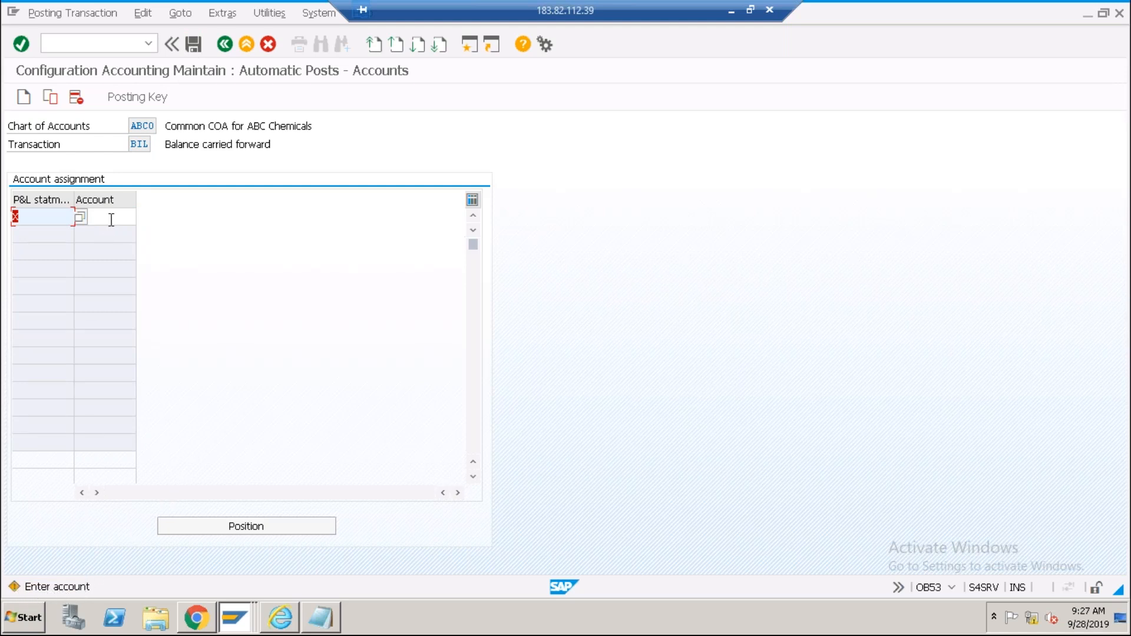
{"action": "key", "text": "ctrl+s"}
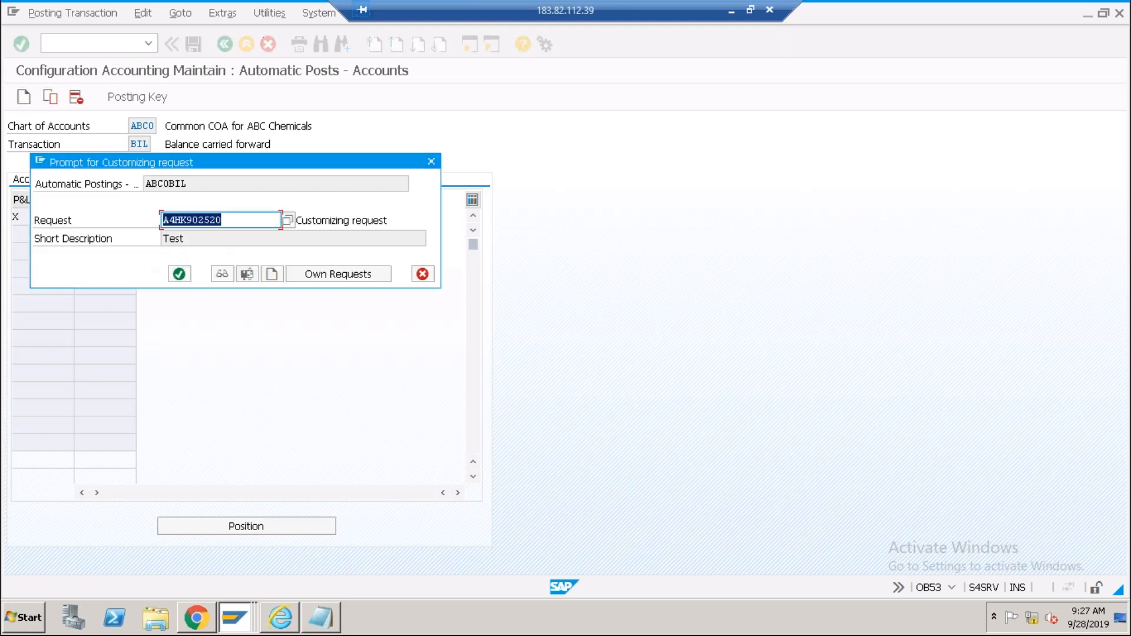
{"action": "left_click", "coordinate": [179, 274]}
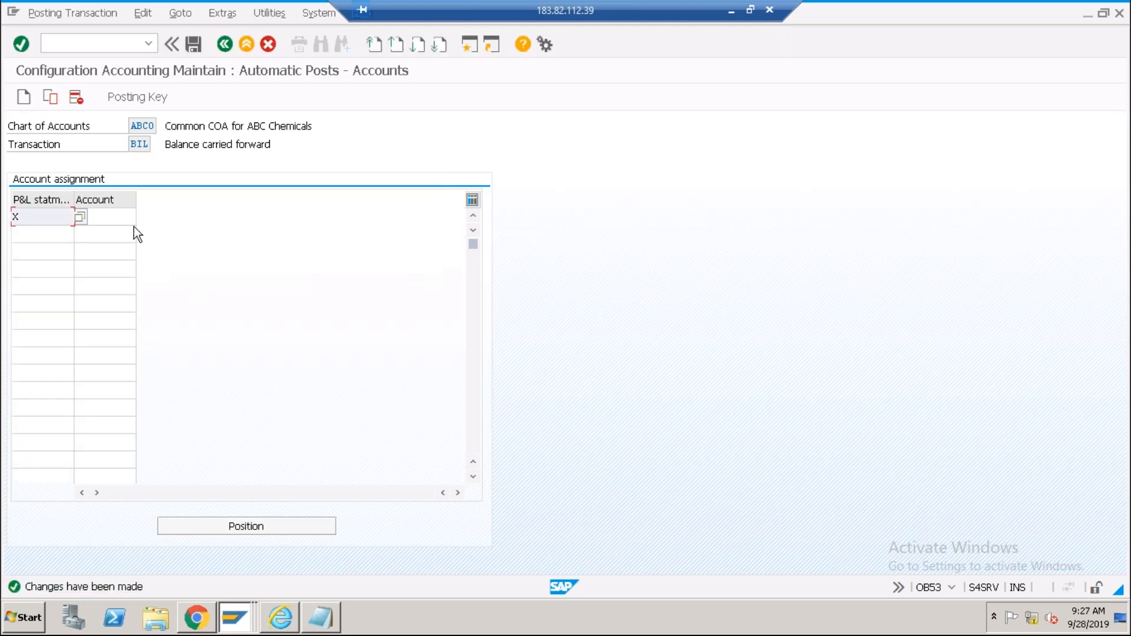
{"action": "left_click", "coordinate": [129, 220]}
{"action": "left_click", "coordinate": [223, 44]}
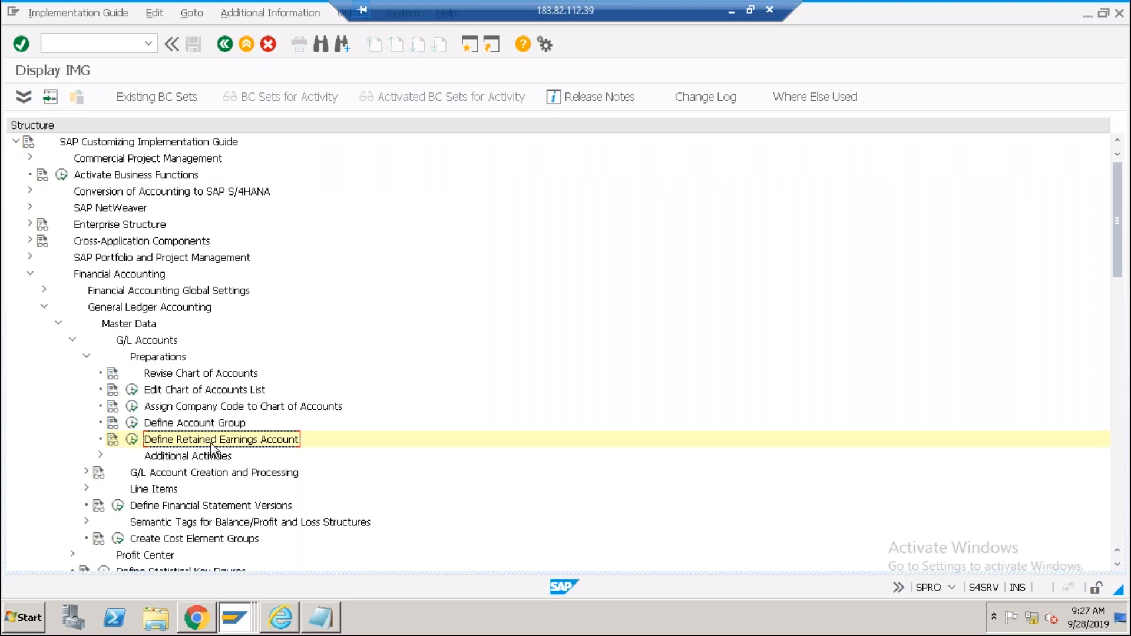
Bring Notepad forward and highlight the GL account list starting from 'Cash - Cash & Bank'.
{"action": "left_click", "coordinate": [324, 618]}
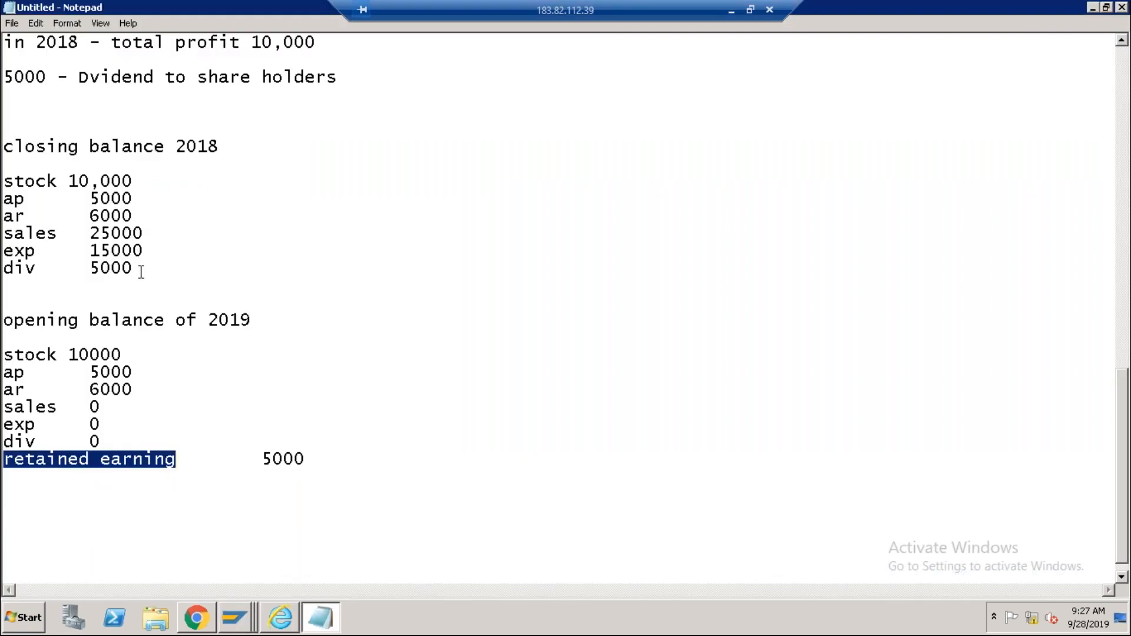
{"action": "scroll", "coordinate": [140, 272], "scroll_direction": "up", "scroll_amount": 16}
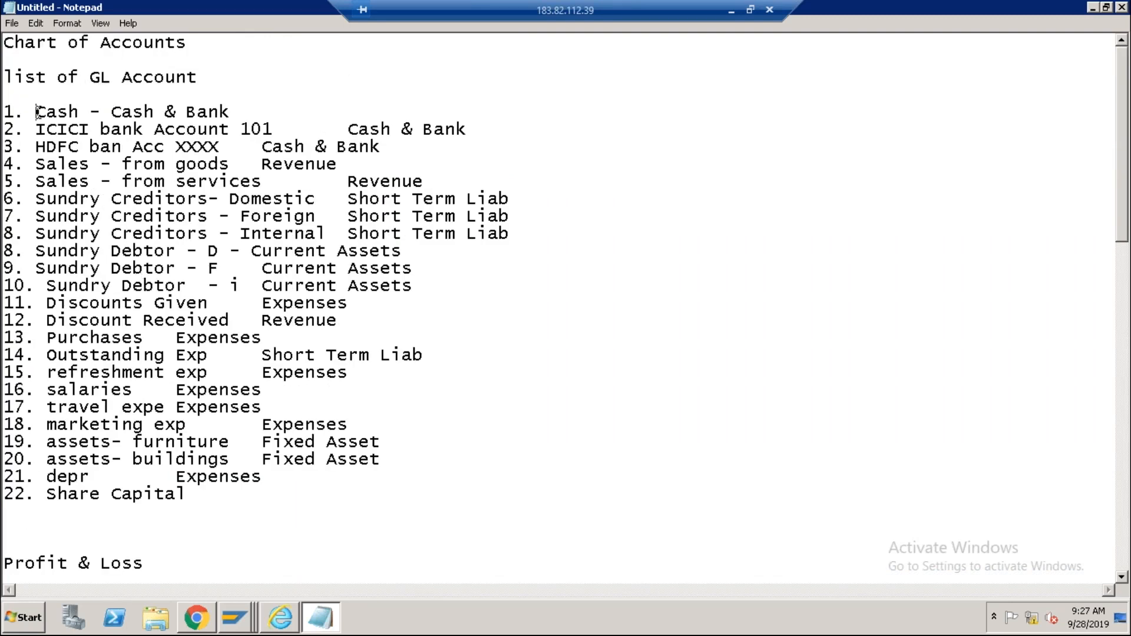
{"action": "double_click", "coordinate": [65, 112]}
{"action": "left_click_drag", "start_coordinate": [120, 112], "coordinate": [231, 112]}
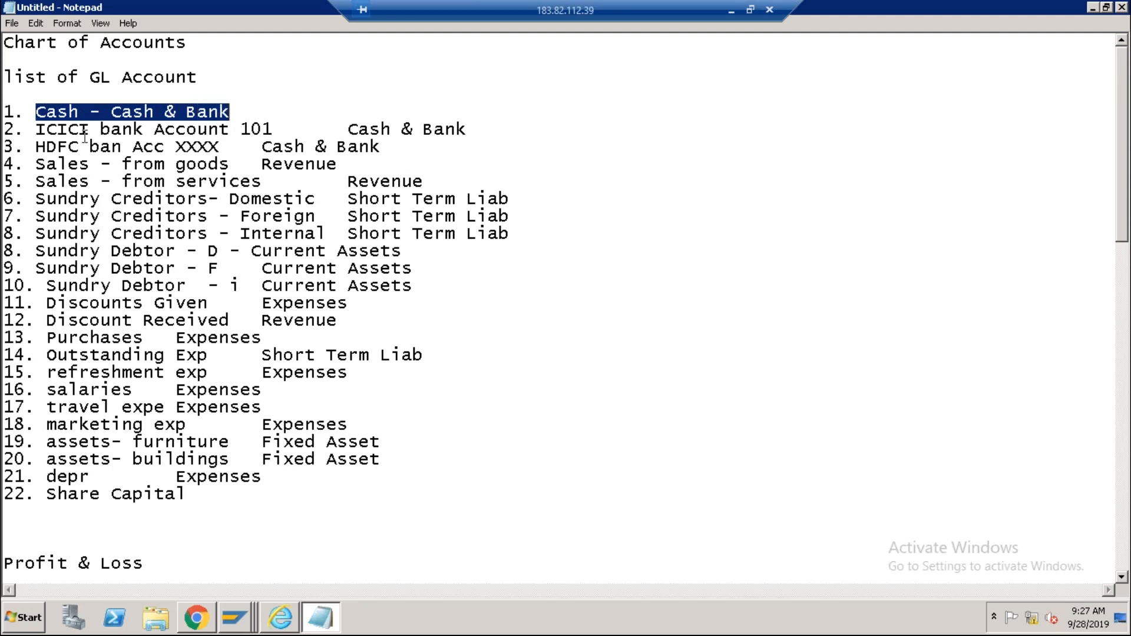
{"action": "left_click", "coordinate": [78, 112]}
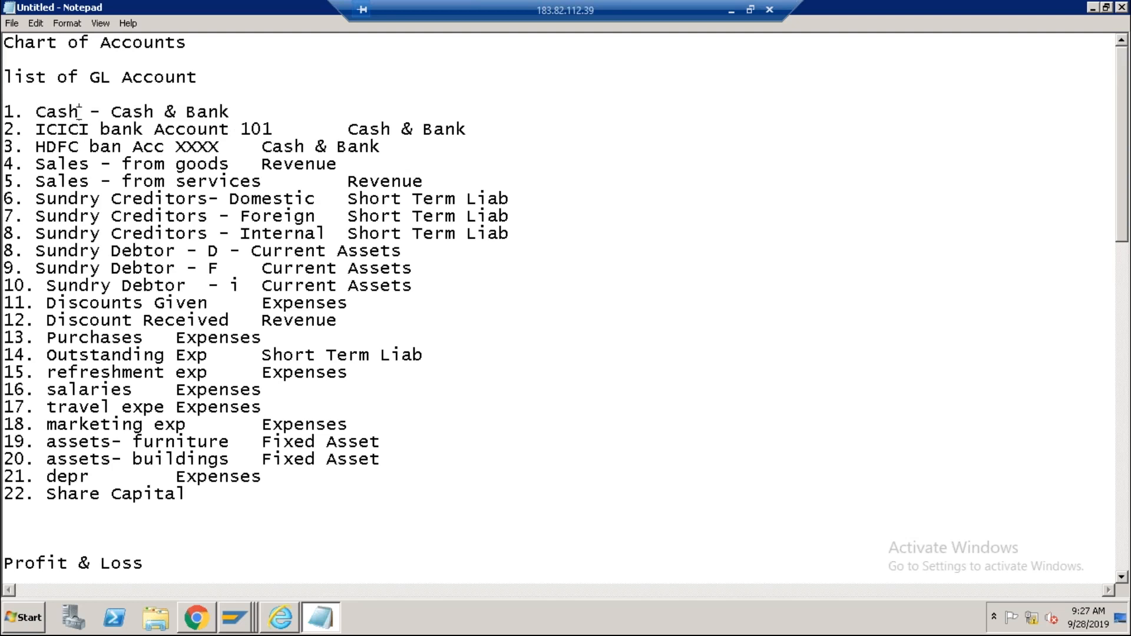
{"action": "left_click_drag", "start_coordinate": [36, 147], "coordinate": [122, 147]}
{"action": "left_click", "coordinate": [37, 185]}
{"action": "left_click_drag", "start_coordinate": [38, 184], "coordinate": [93, 185]}
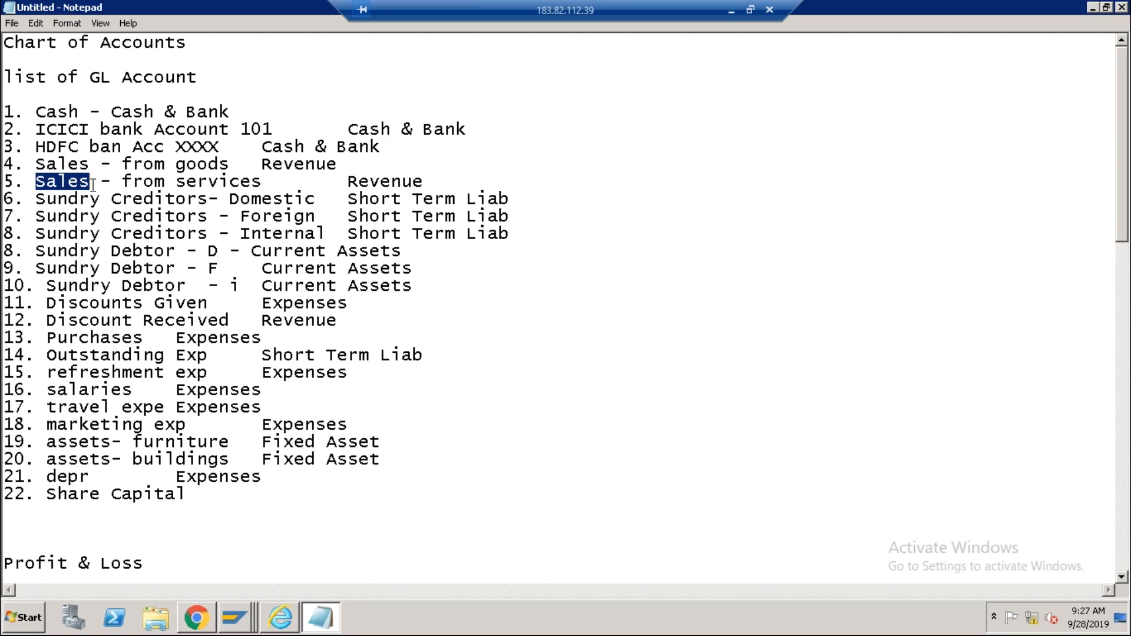
{"action": "left_click_drag", "start_coordinate": [38, 112], "coordinate": [245, 516]}
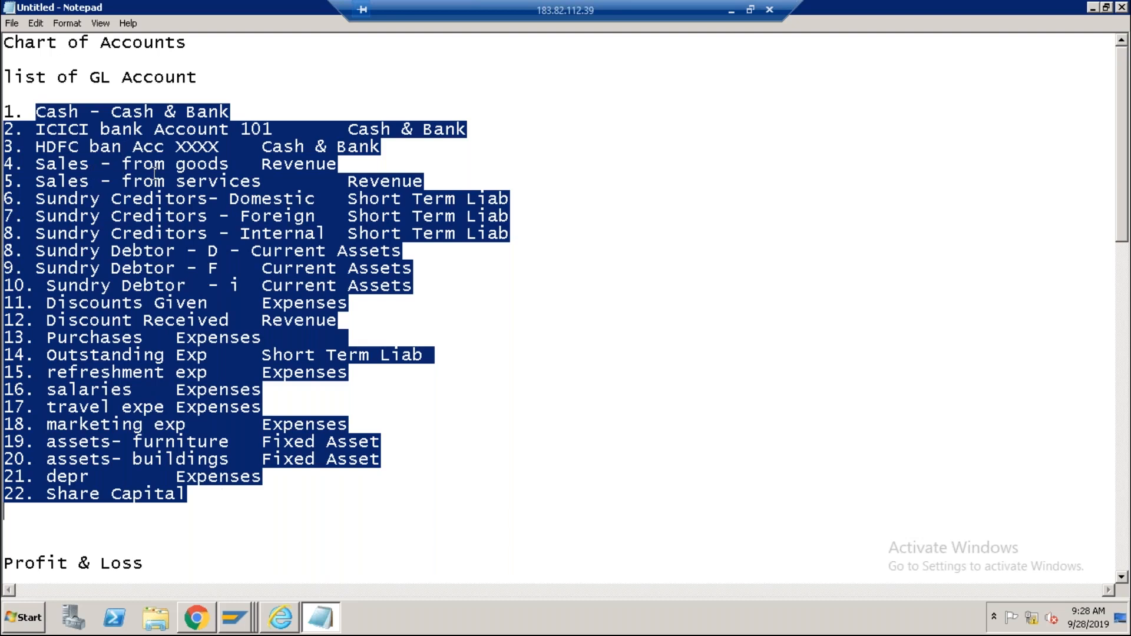
Switch from the Notepad notes back to the SAP Display IMG window.
{"action": "key", "text": "alt+Tab"}
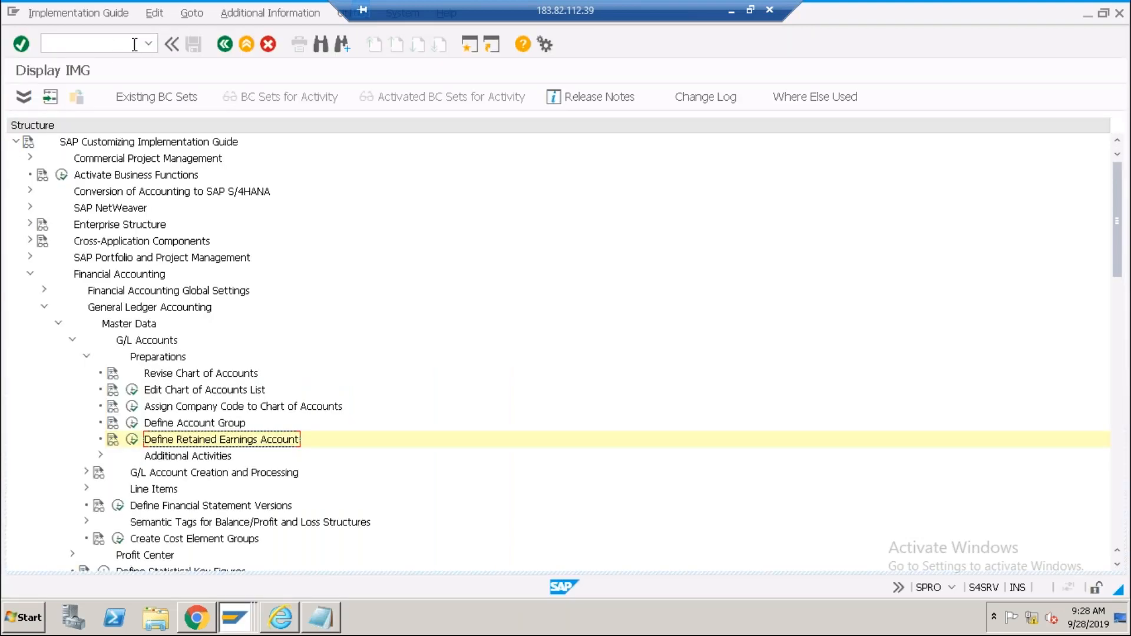
Exit the IMG and open FS00 - Centrally under Accounting > General Ledger > G/L Accounts > Individual Processing.
{"action": "left_click", "coordinate": [246, 45]}
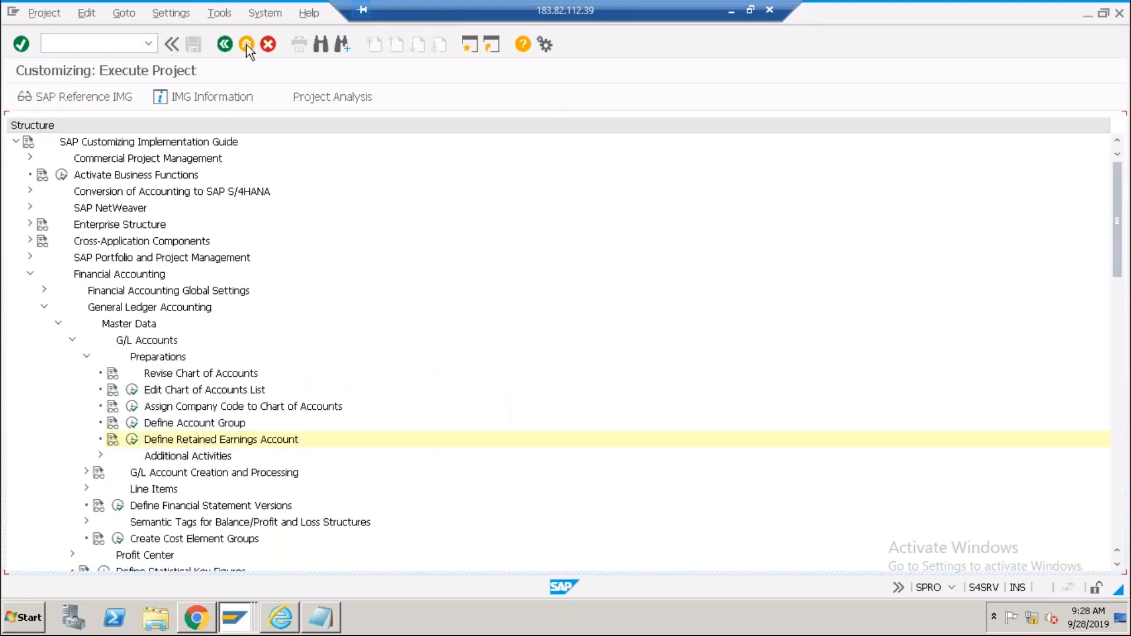
{"action": "left_click", "coordinate": [246, 44]}
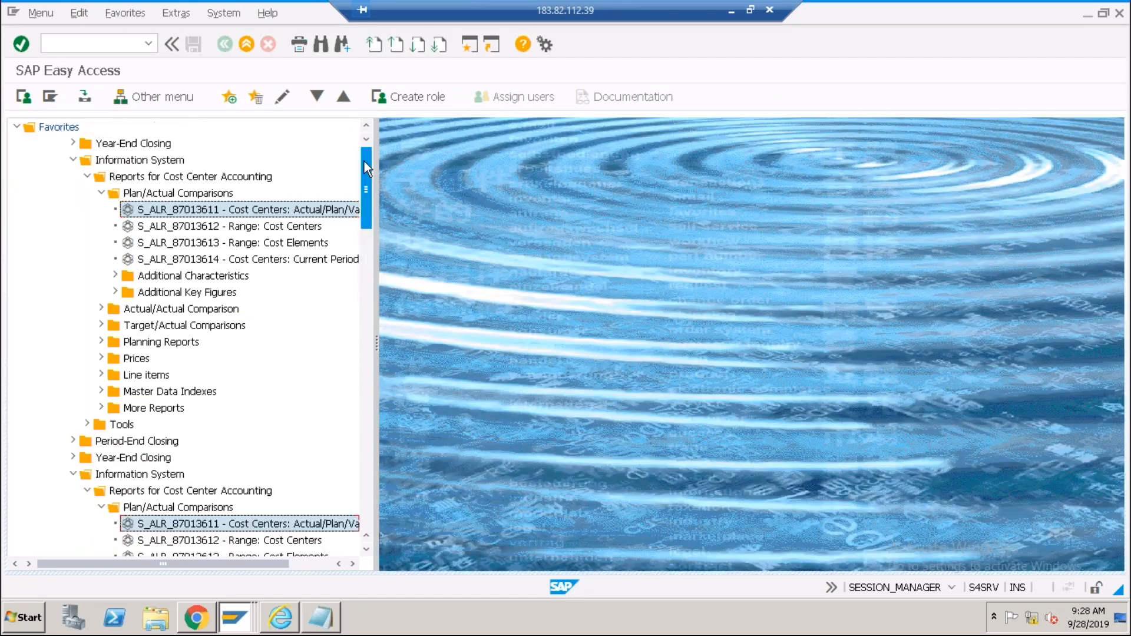
{"action": "left_click", "coordinate": [32, 293]}
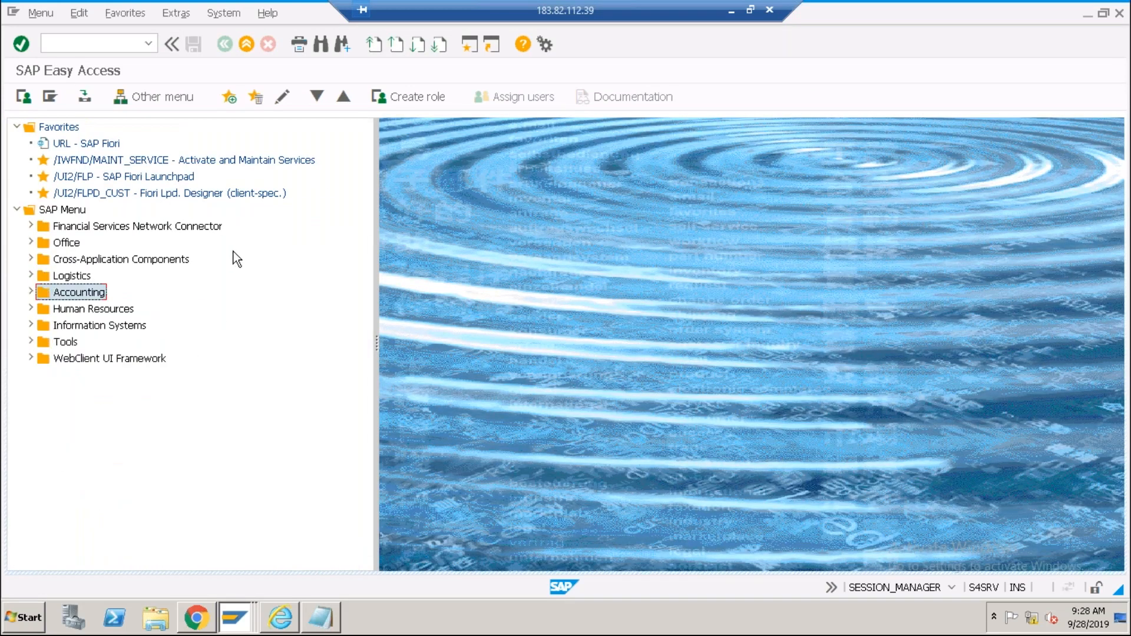
{"action": "left_click", "coordinate": [30, 293]}
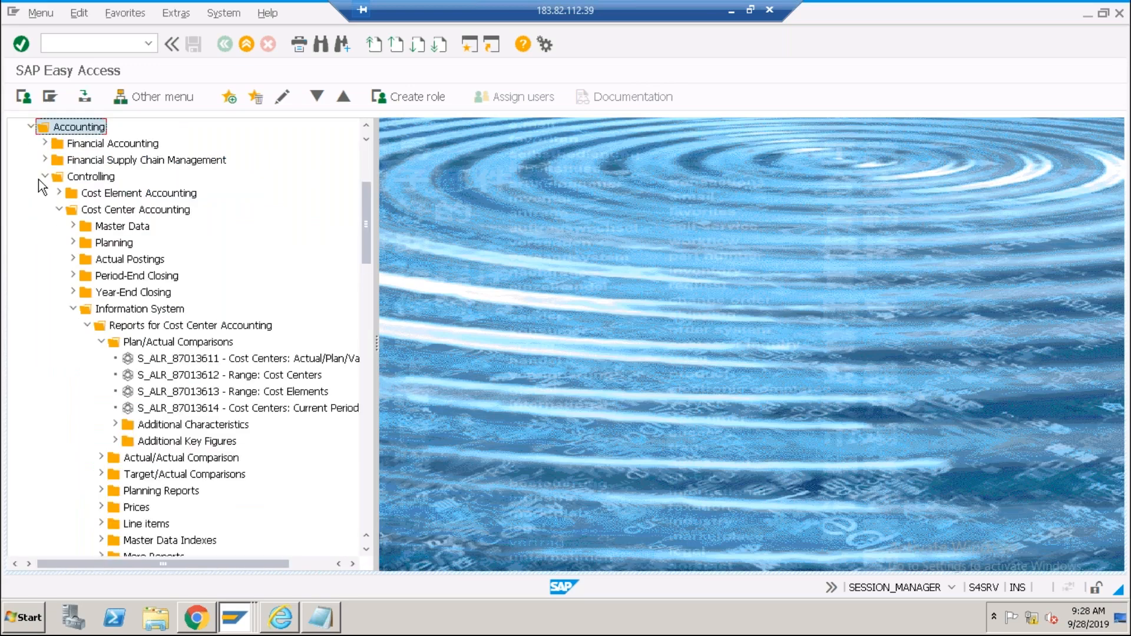
{"action": "left_click", "coordinate": [45, 275]}
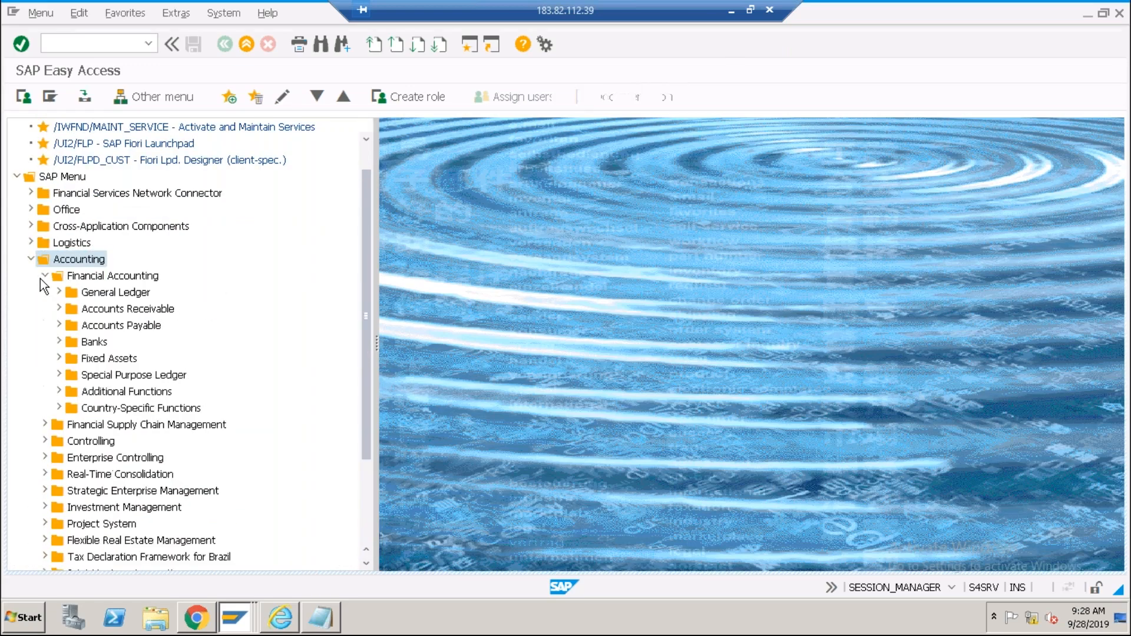
{"action": "left_click", "coordinate": [58, 292]}
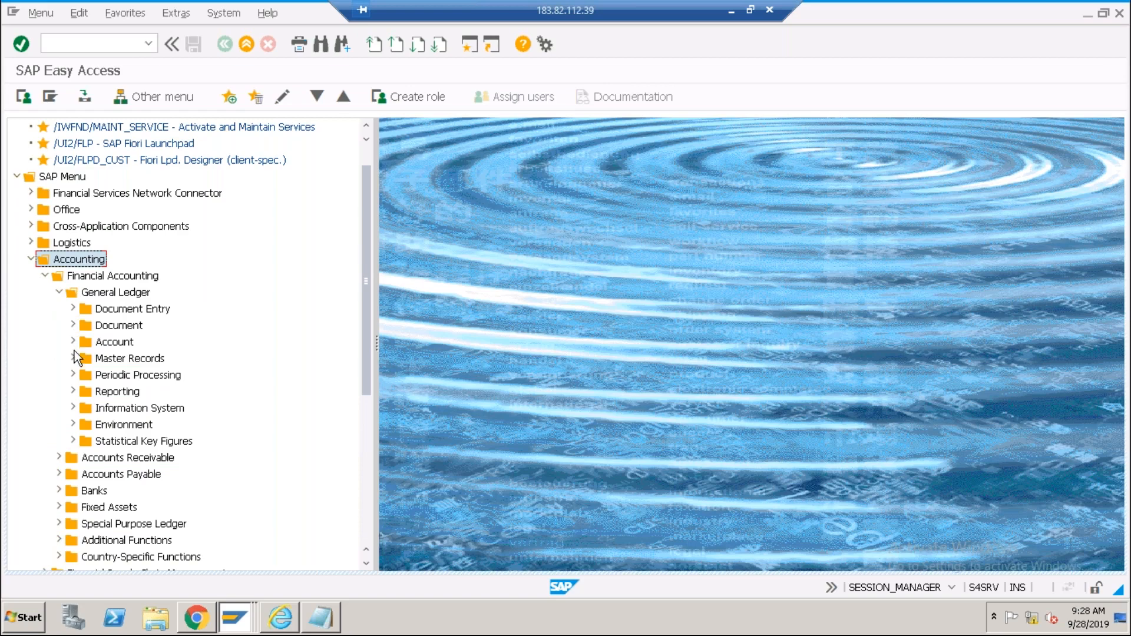
{"action": "left_click", "coordinate": [73, 358]}
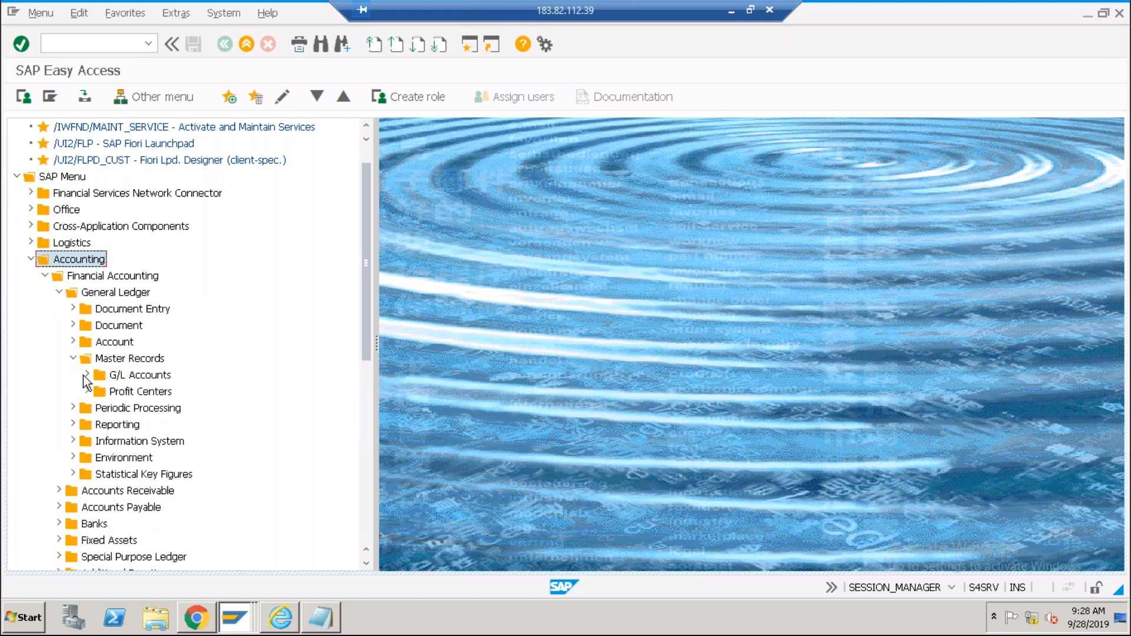
{"action": "left_click", "coordinate": [87, 375]}
{"action": "left_click", "coordinate": [100, 392]}
{"action": "left_click", "coordinate": [168, 409]}
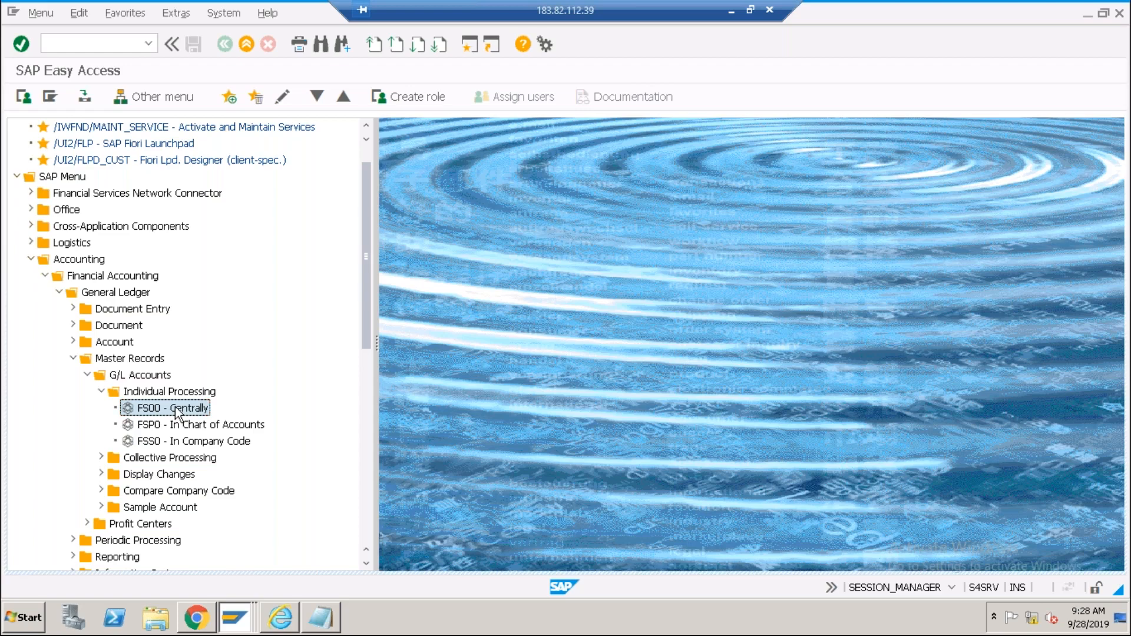
{"action": "double_click", "coordinate": [175, 408]}
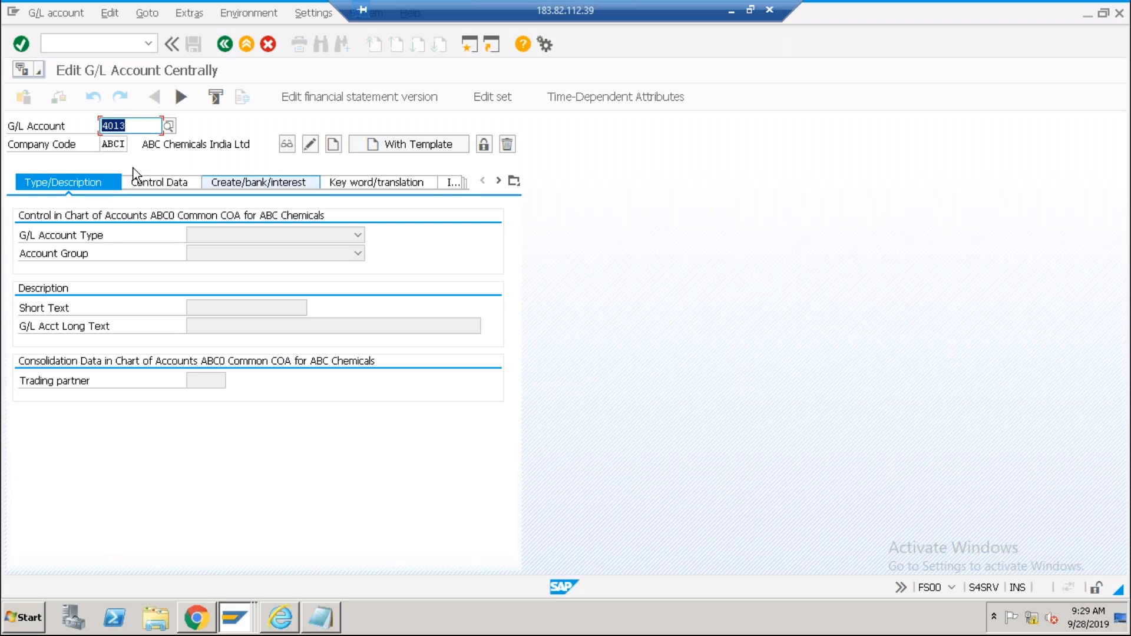
In the Notepad notes, select the ICICI bank Account 101 entry.
{"action": "key", "text": "alt+Tab"}
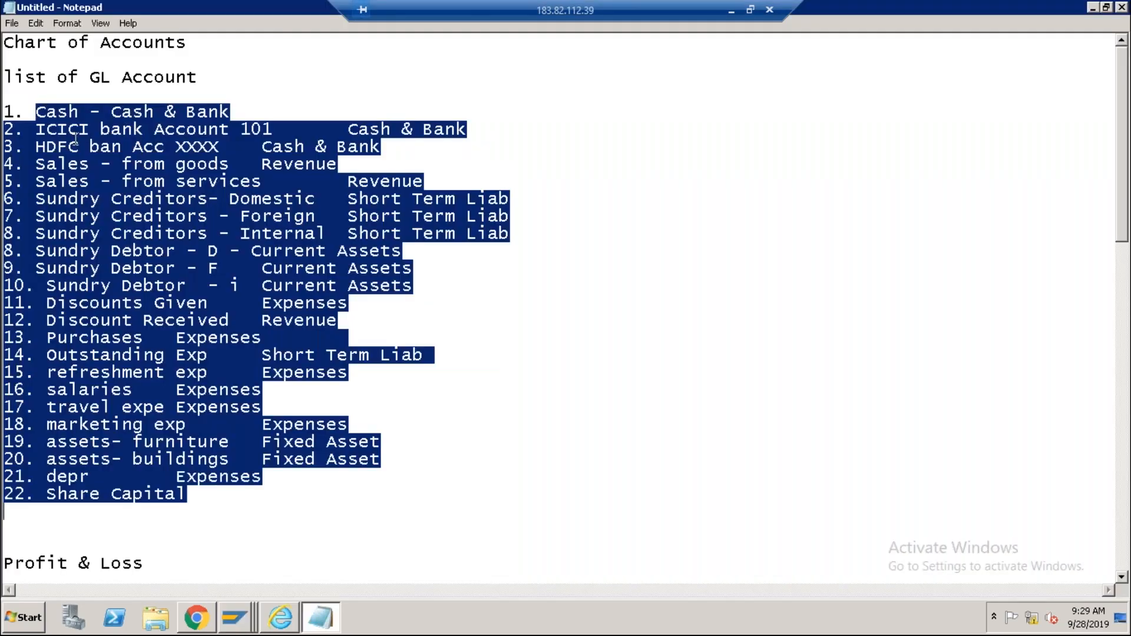
{"action": "left_click", "coordinate": [79, 146]}
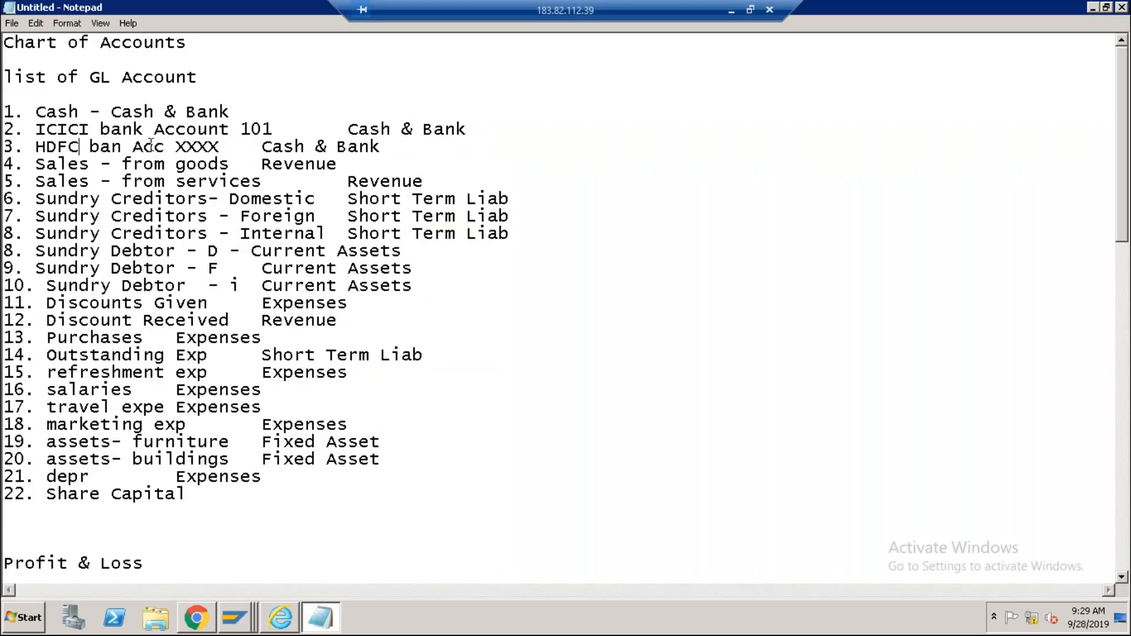
{"action": "left_click_drag", "start_coordinate": [274, 129], "coordinate": [35, 130]}
{"action": "key", "text": "alt+Tab"}
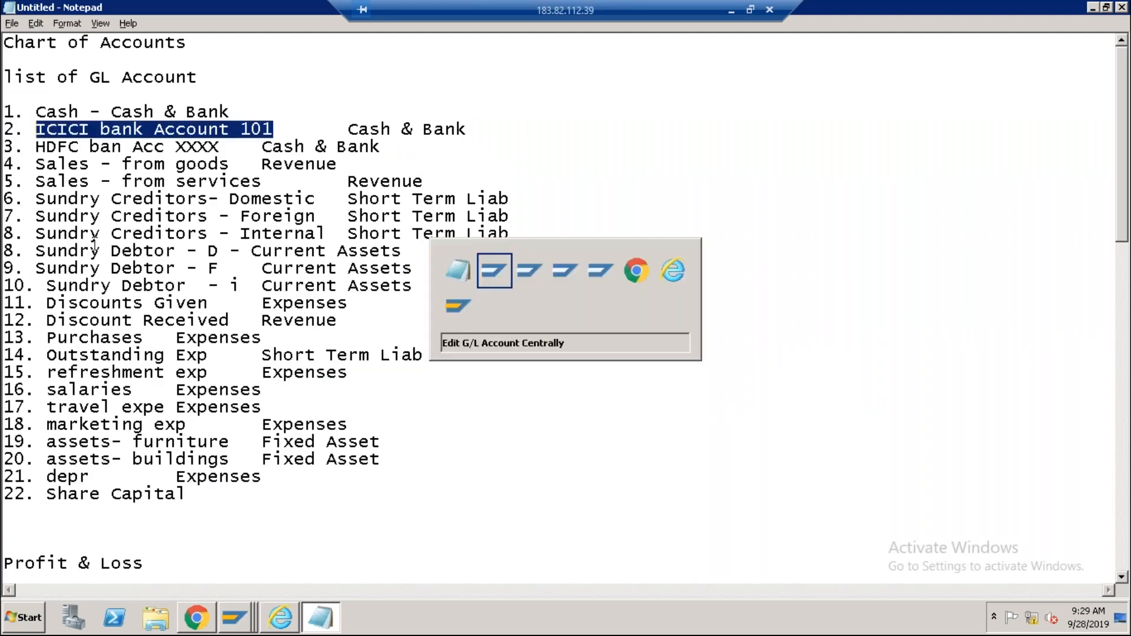
{"action": "key", "text": "alt+Tab"}
{"action": "key", "text": "alt+Tab"}
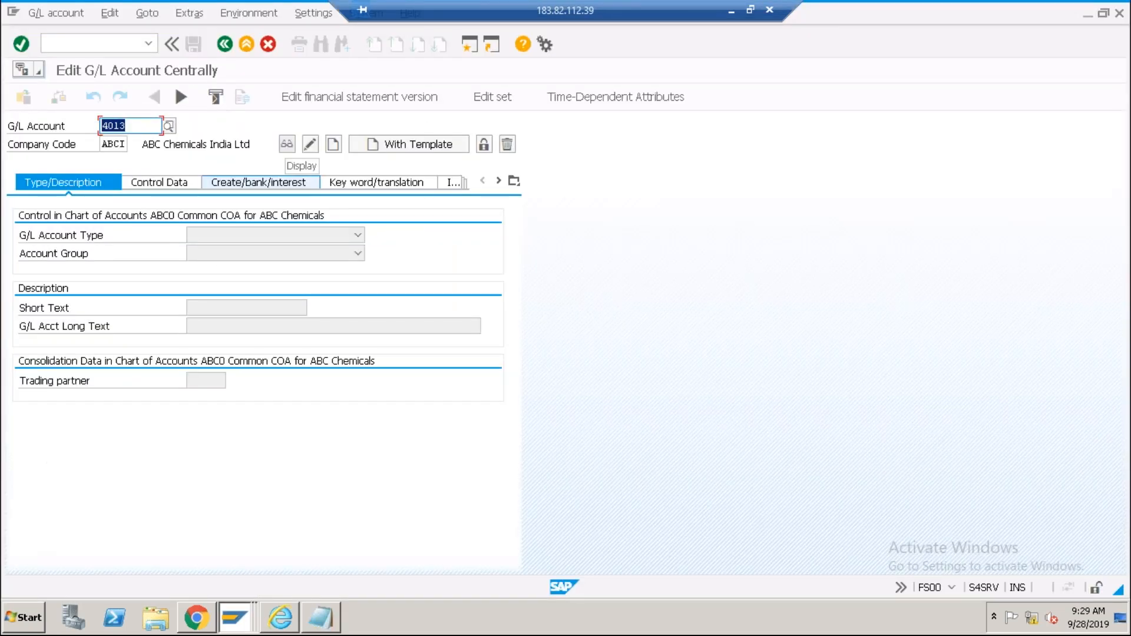
{"action": "key", "text": "alt+Tab"}
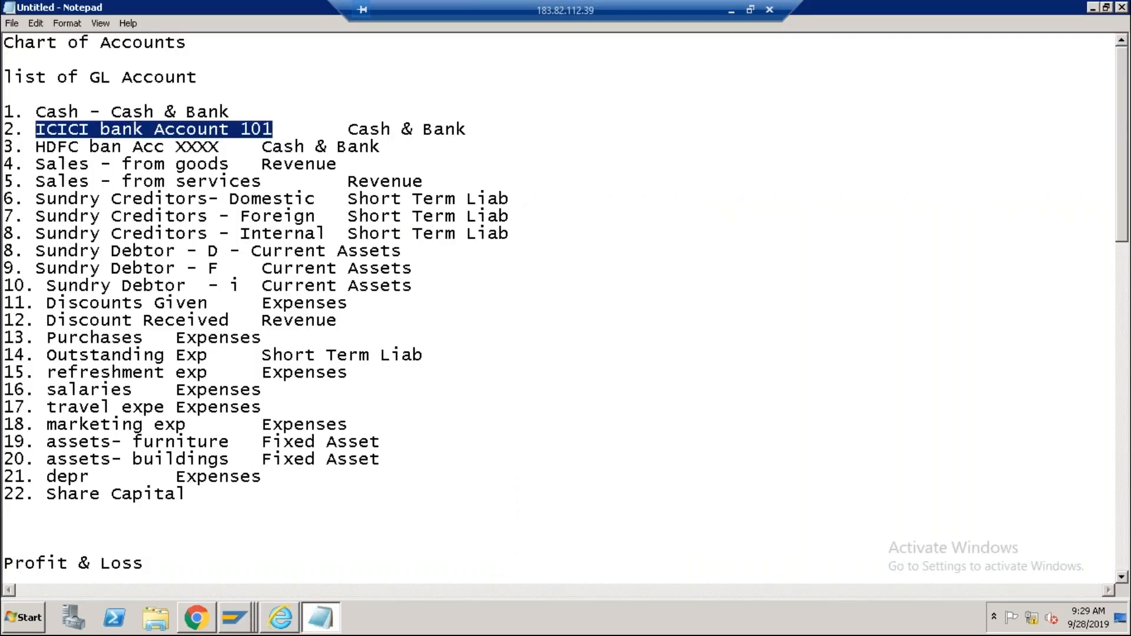
Run /nspro from the posting periods window and enter /nobd4 in the command field.
{"action": "key", "text": "alt+Tab"}
{"action": "key", "text": "alt+Tab"}
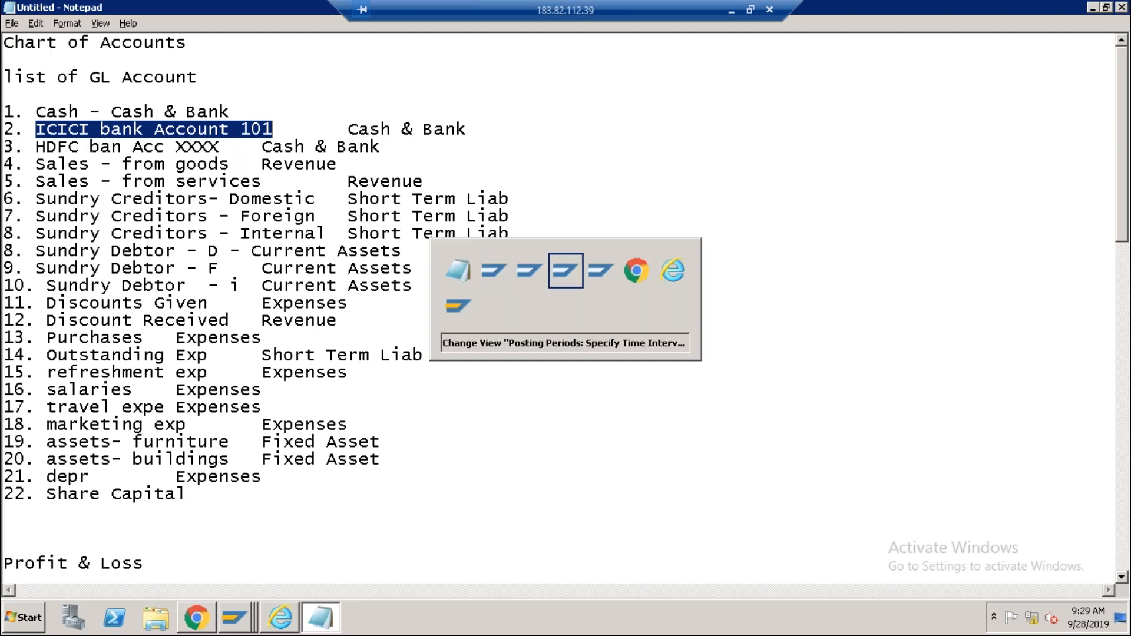
{"action": "type", "text": "/nspro"}
{"action": "key", "text": "Return"}
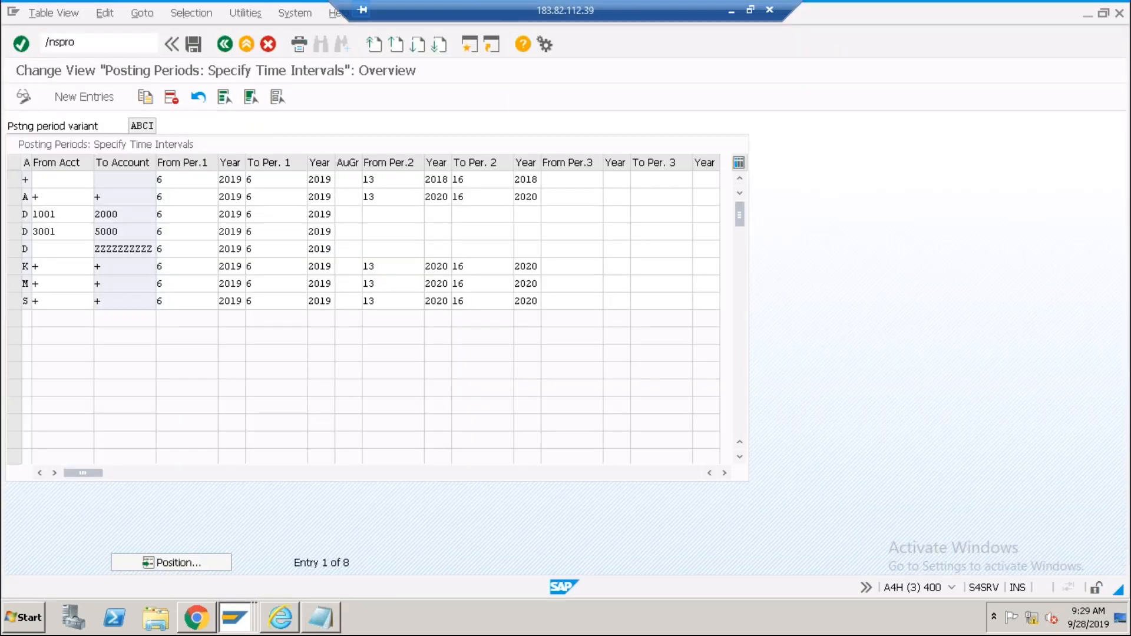
{"action": "type", "text": "/nobd4"}
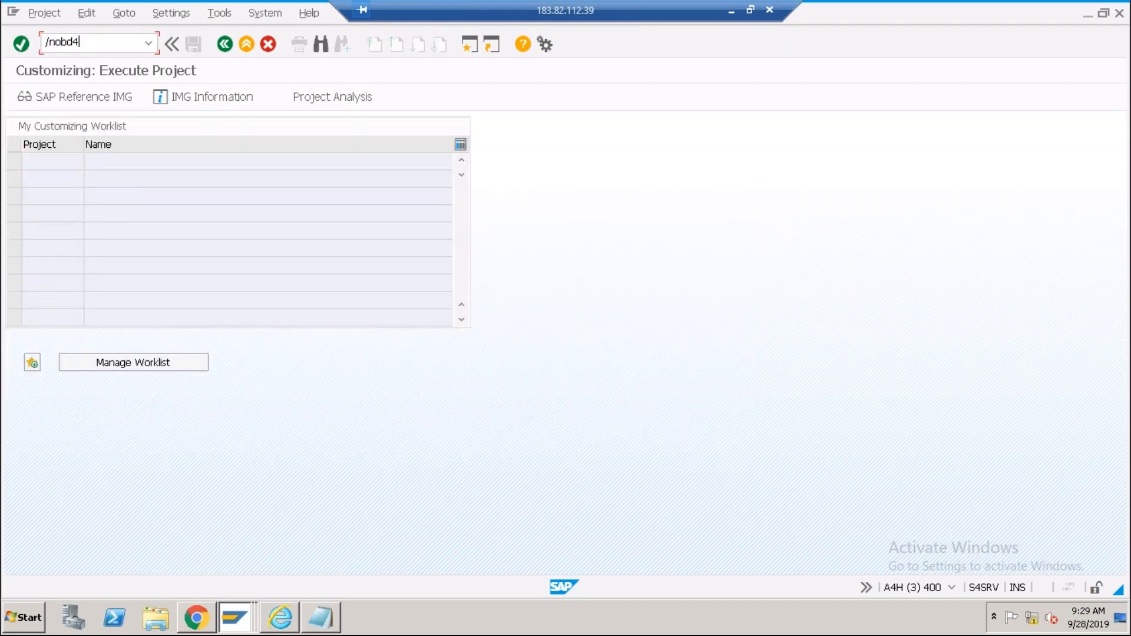
Run OBD4, position the G/L account groups at chart ABC0, and check Cash & Bank's 2000–2099 range.
{"action": "key", "text": "Return"}
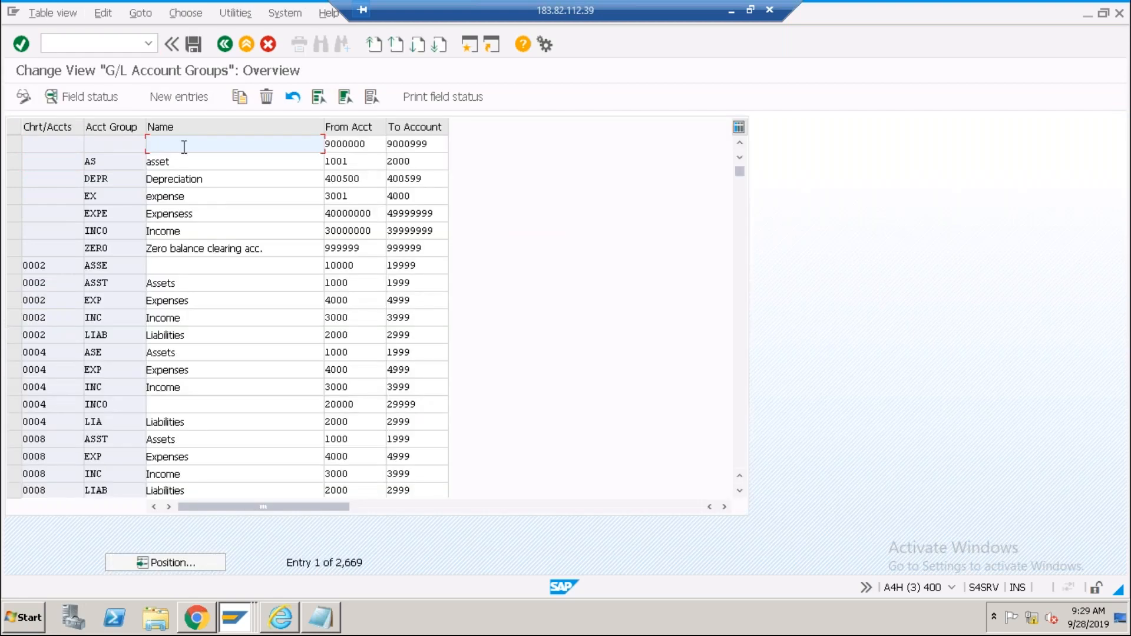
{"action": "left_click", "coordinate": [189, 561]}
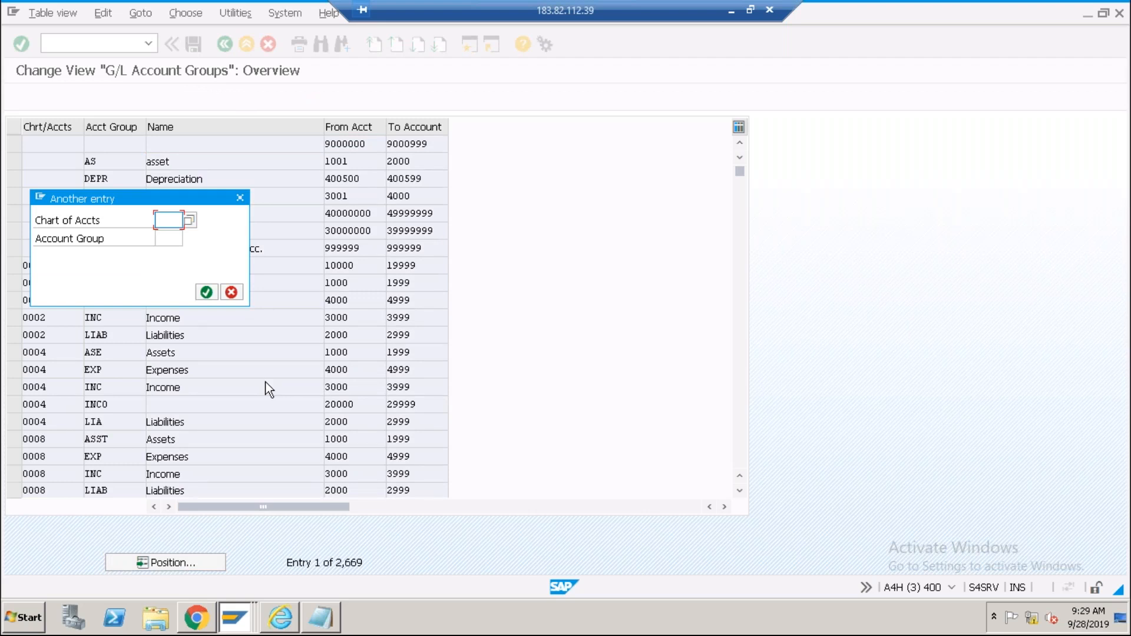
{"action": "type", "text": "abc0"}
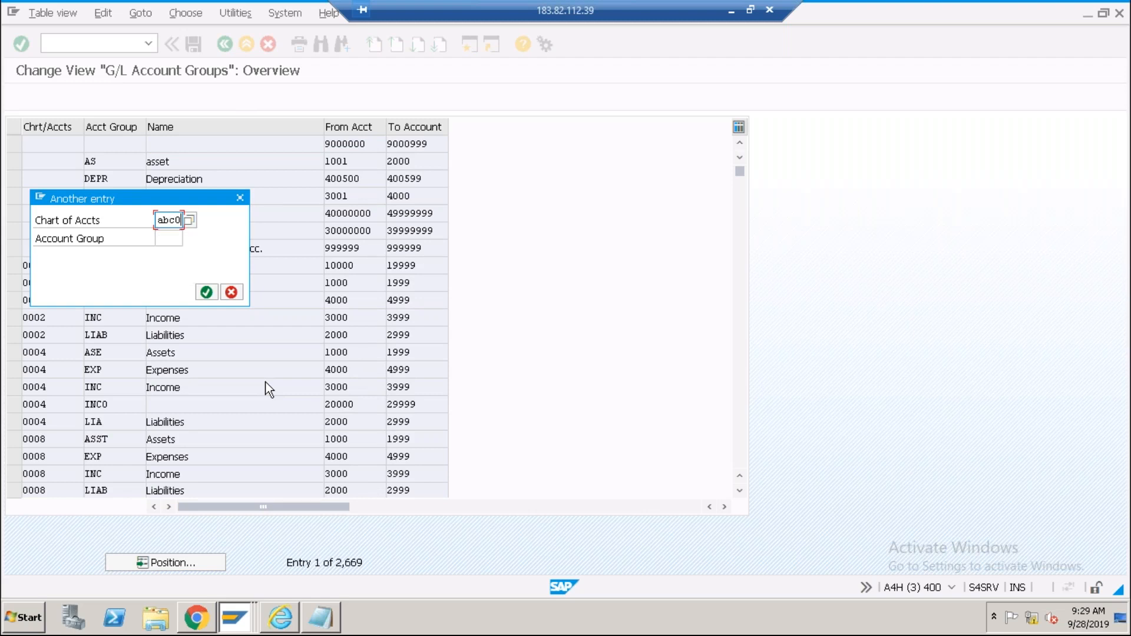
{"action": "key", "text": "Return"}
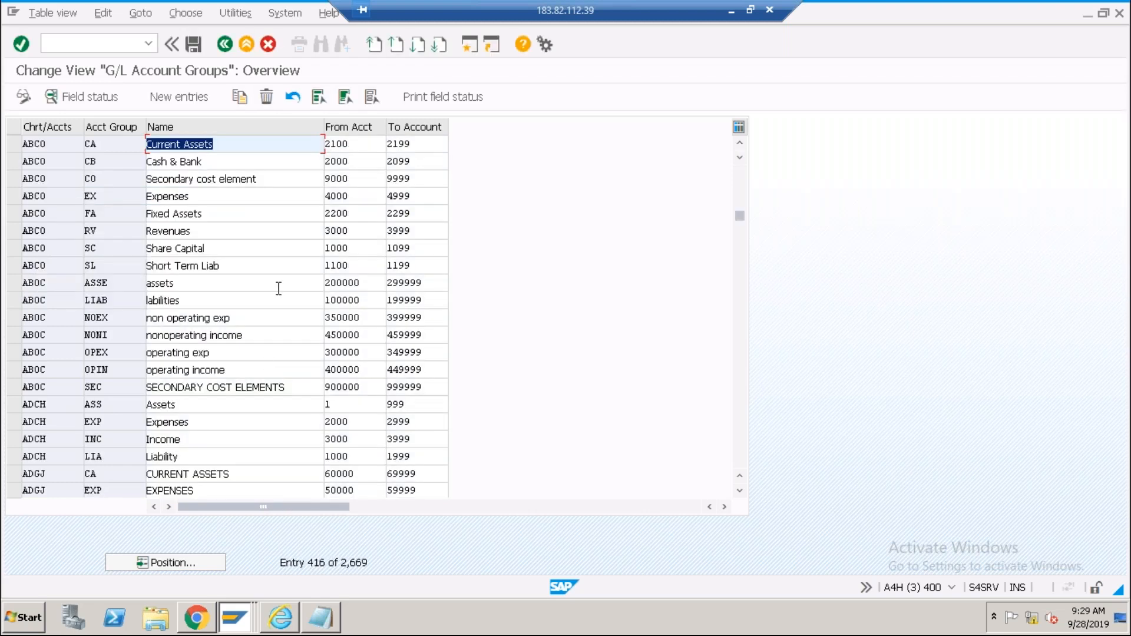
{"action": "left_click", "coordinate": [240, 162]}
{"action": "left_click", "coordinate": [353, 163]}
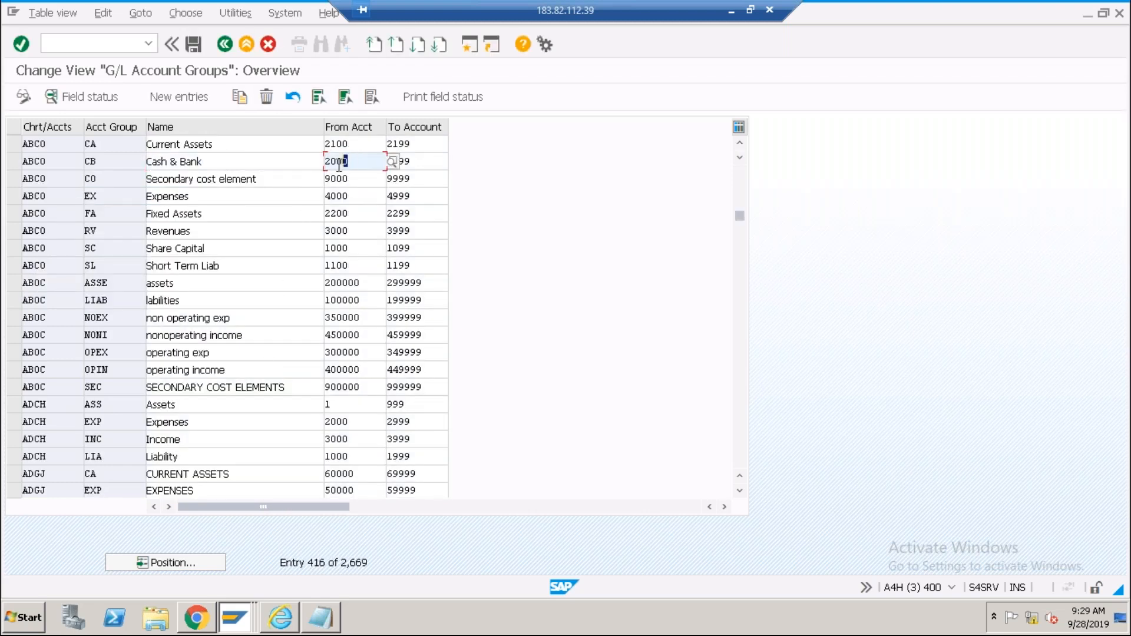
{"action": "left_click", "coordinate": [416, 165]}
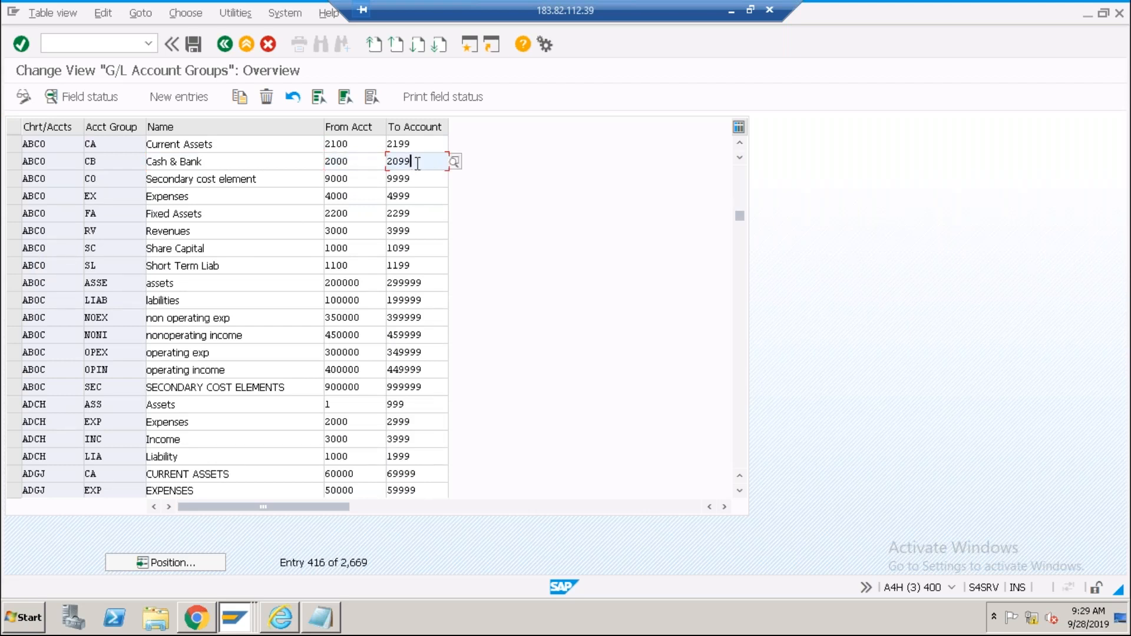
{"action": "key", "text": "alt+Tab"}
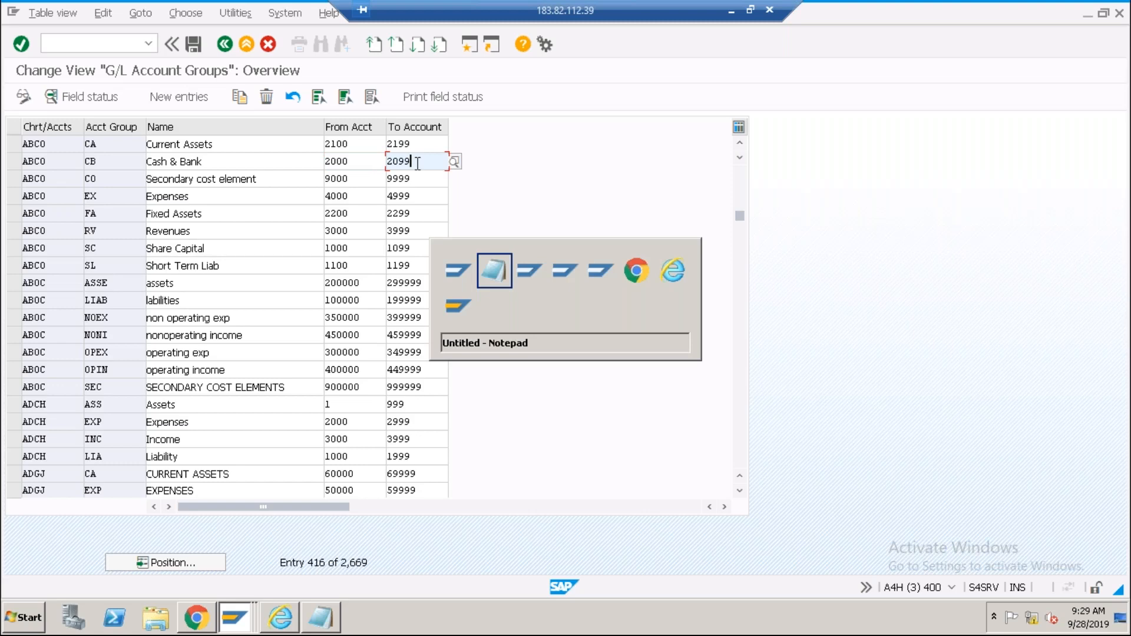
{"action": "key", "text": "alt+Tab"}
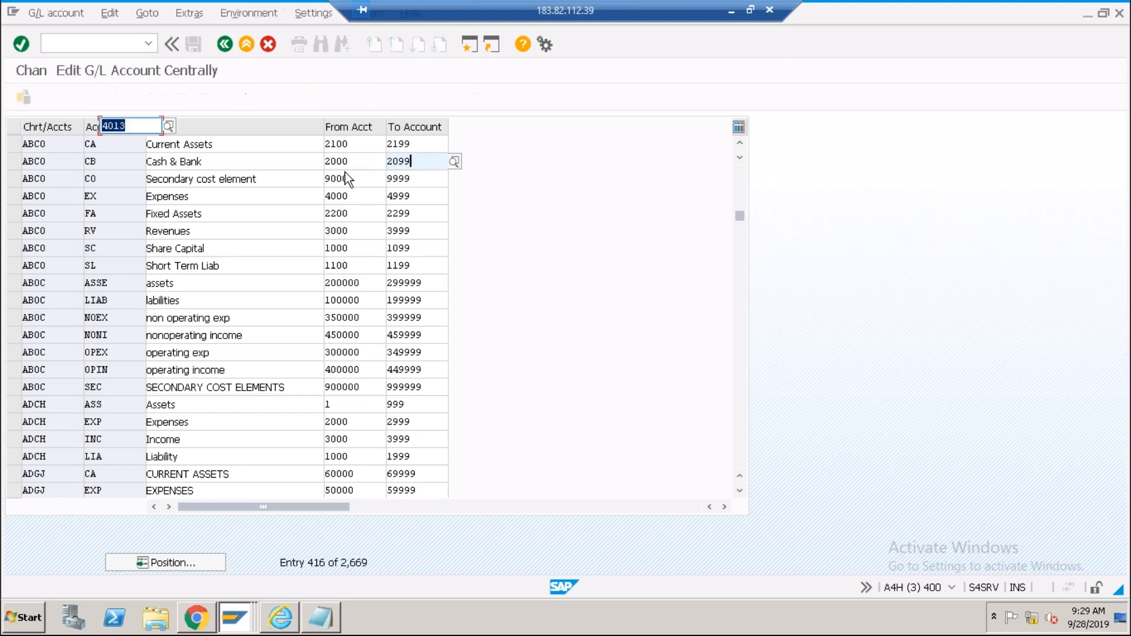
Try creating G/L account 2000 in company code ABCI, which reports no field status variant.
{"action": "type", "text": "2000"}
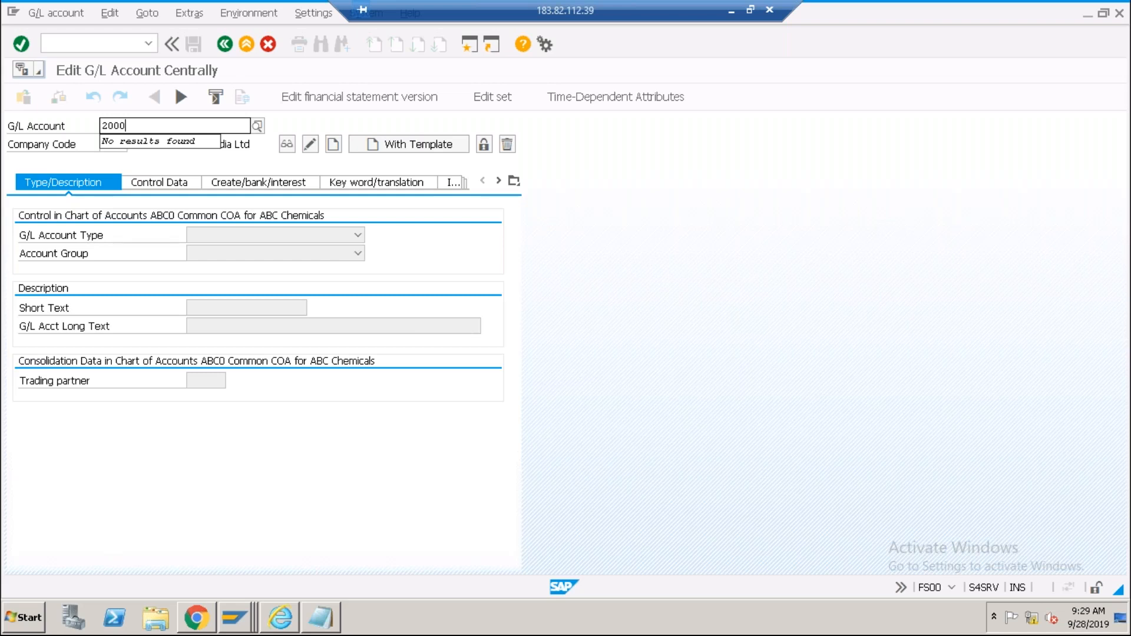
{"action": "key", "text": "Tab"}
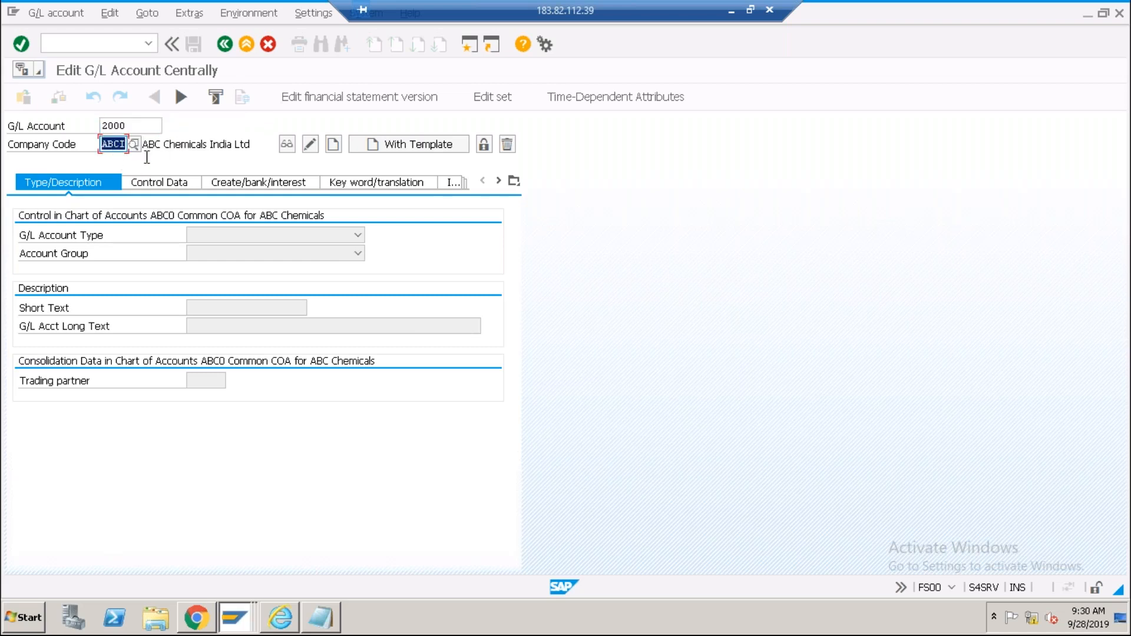
{"action": "left_click", "coordinate": [334, 145]}
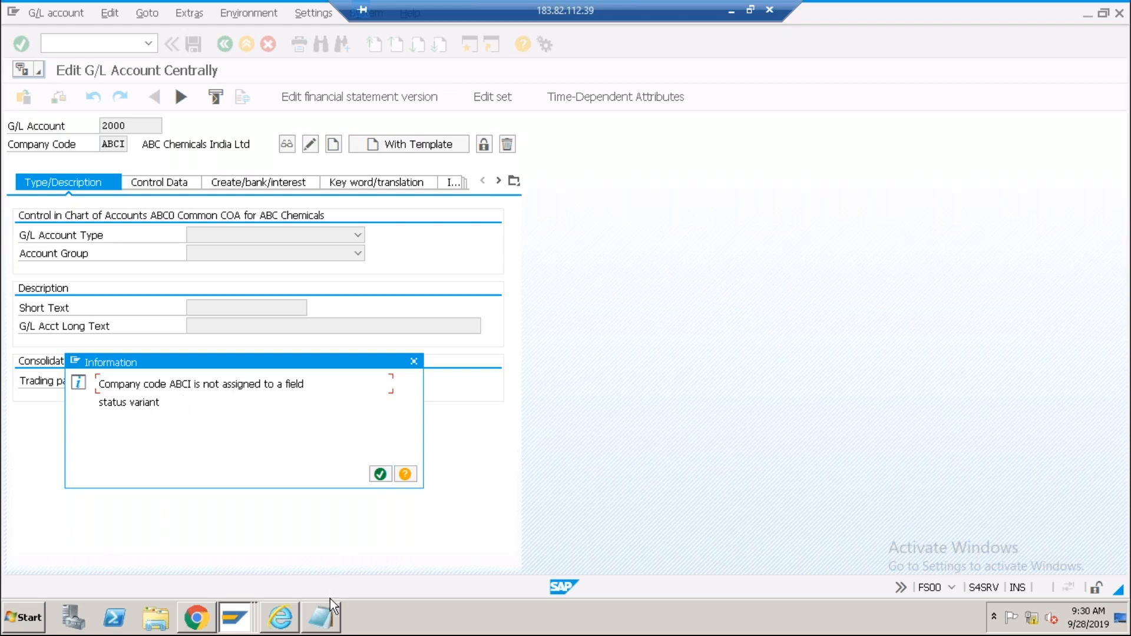
{"action": "left_click", "coordinate": [328, 620]}
{"action": "scroll", "coordinate": [196, 557], "scroll_direction": "down", "scroll_amount": 15}
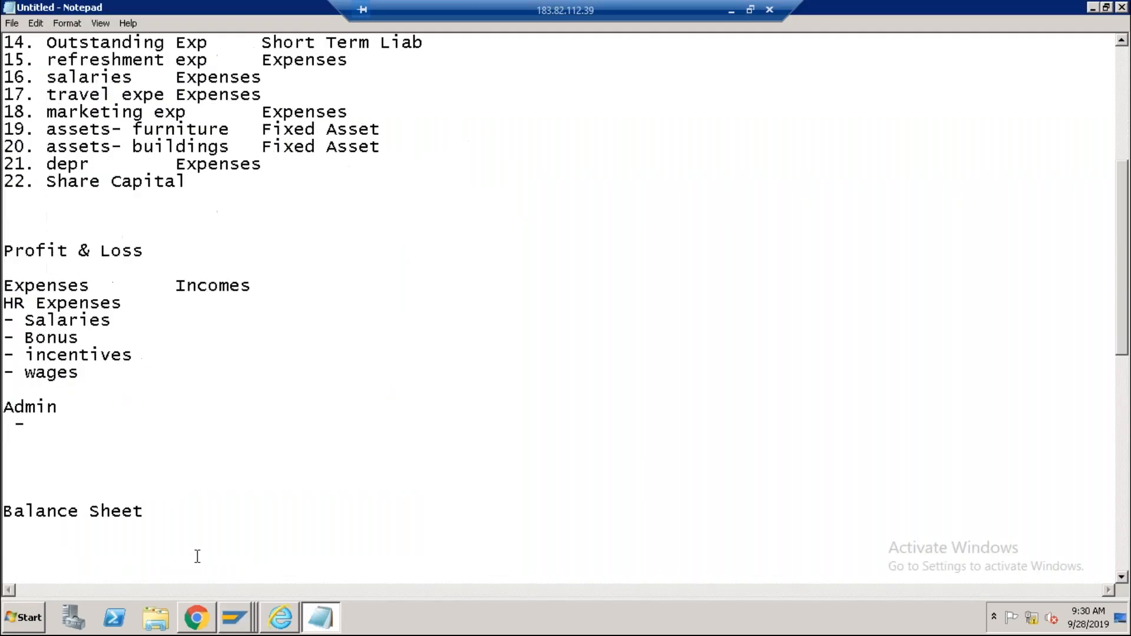
Below 5000, list '1. Fiscal Year Variant', '2. Posting Period Variant', '3. COA variant', '4. Field Status Variant'.
{"action": "left_click", "coordinate": [325, 445]}
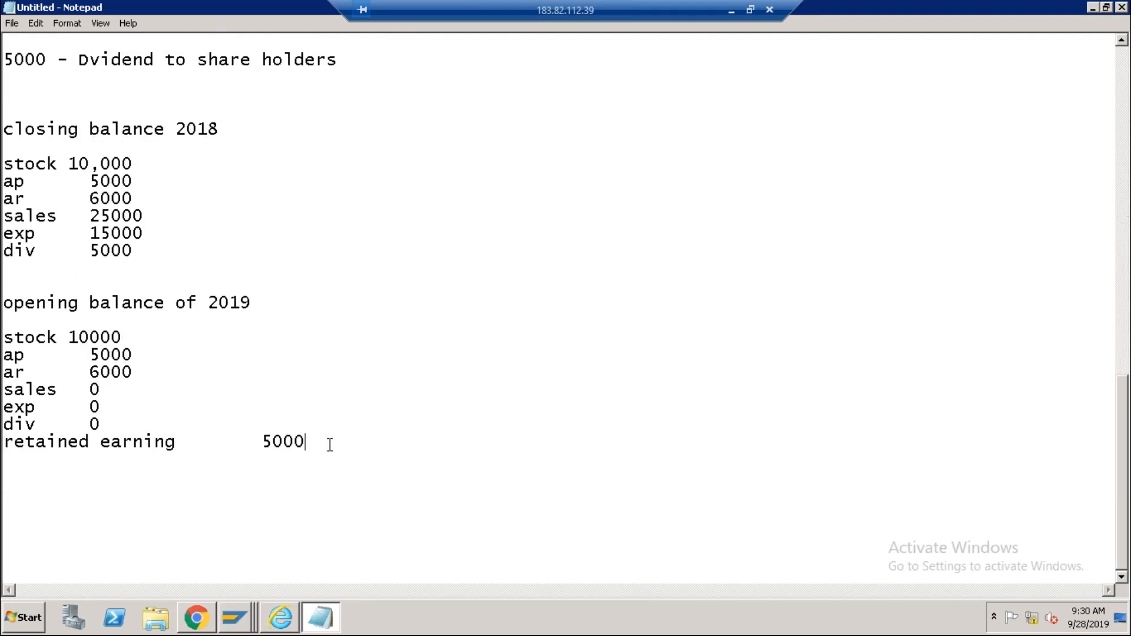
{"action": "key", "text": "Return"}
{"action": "key", "text": "Return"}
{"action": "key", "text": "Return"}
{"action": "type", "text": "1. Fiscal Year Variant"}
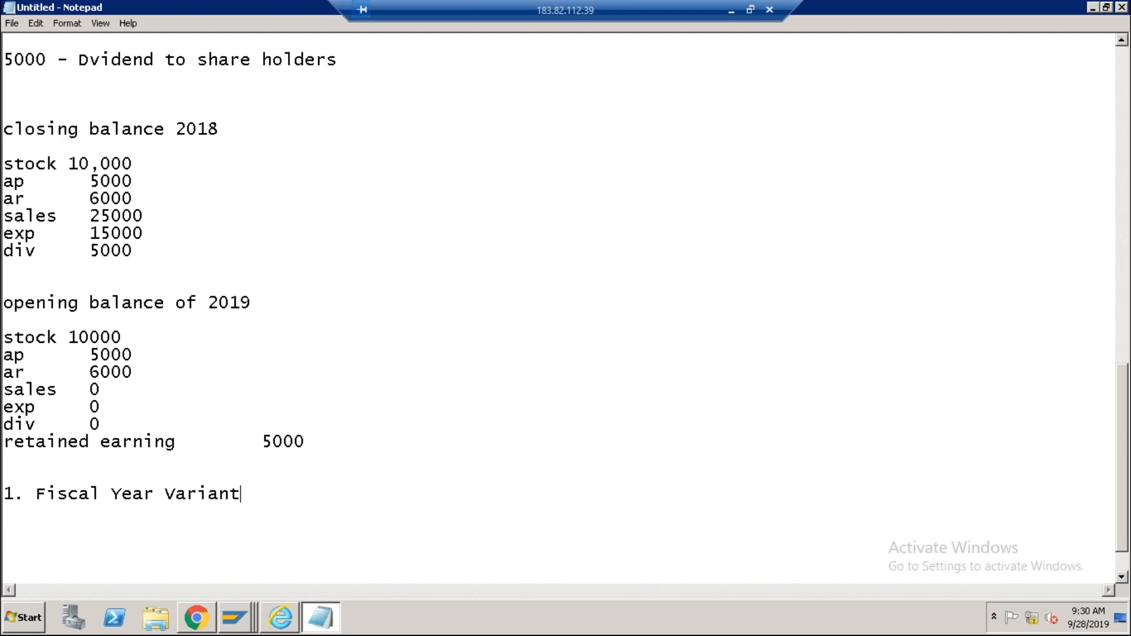
{"action": "key", "text": "Return"}
{"action": "type", "text": "2. Posting Peri"}
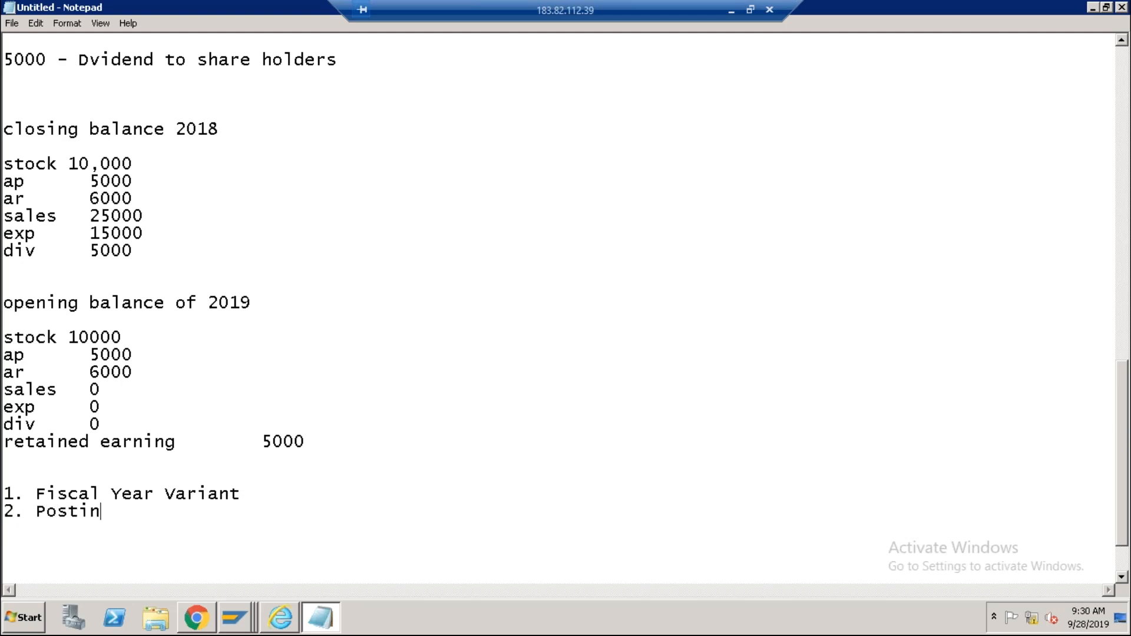
{"action": "type", "text": "od Variant"}
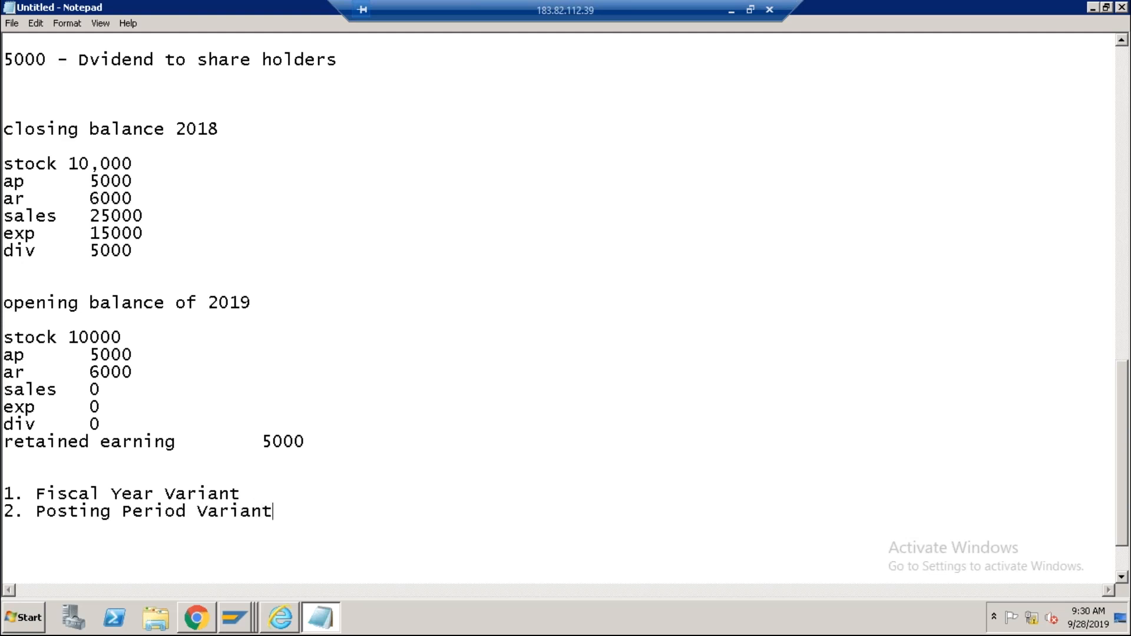
{"action": "key", "text": "Return"}
{"action": "type", "text": "3. COA variant"}
{"action": "key", "text": "Return"}
{"action": "type", "text": "4."}
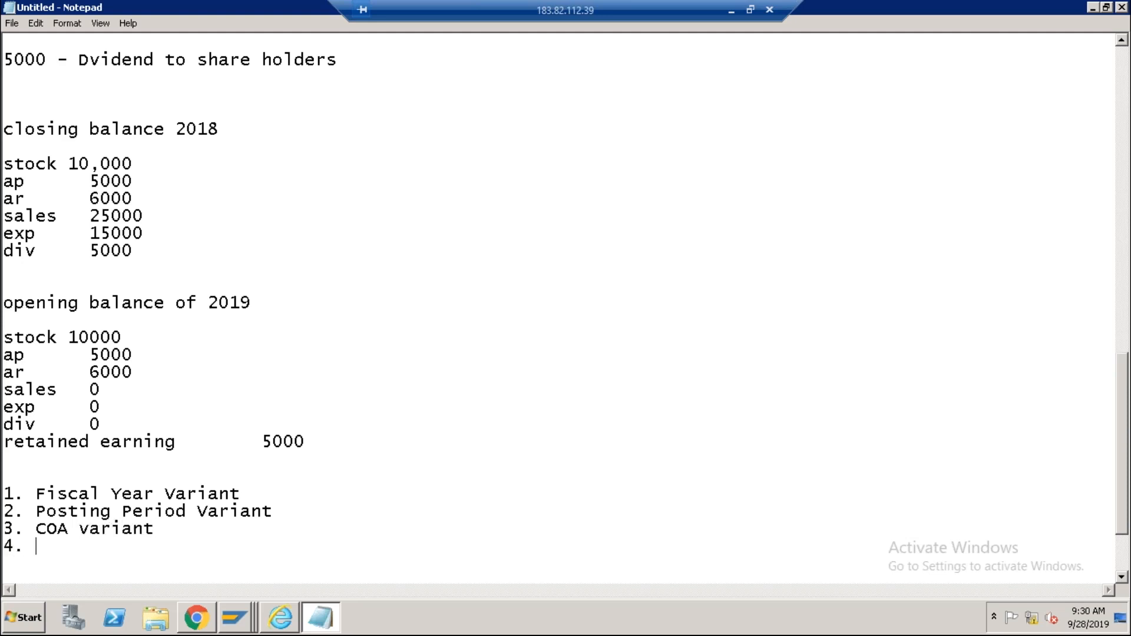
{"action": "type", "text": " Field Status V"}
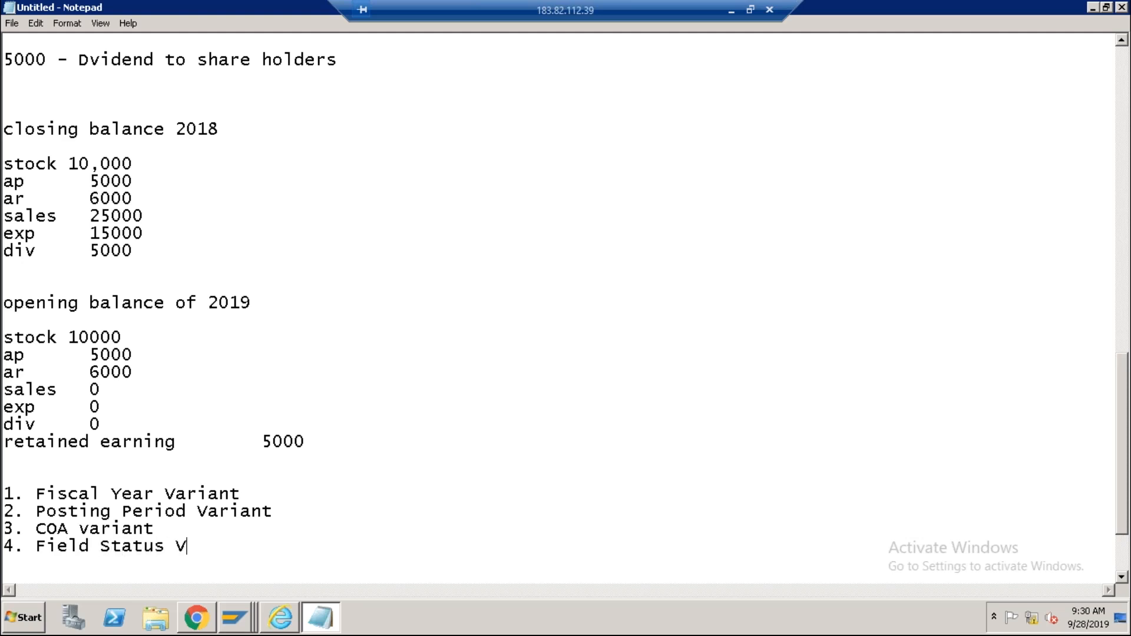
{"action": "type", "text": "ariant"}
{"action": "left_click", "coordinate": [243, 620]}
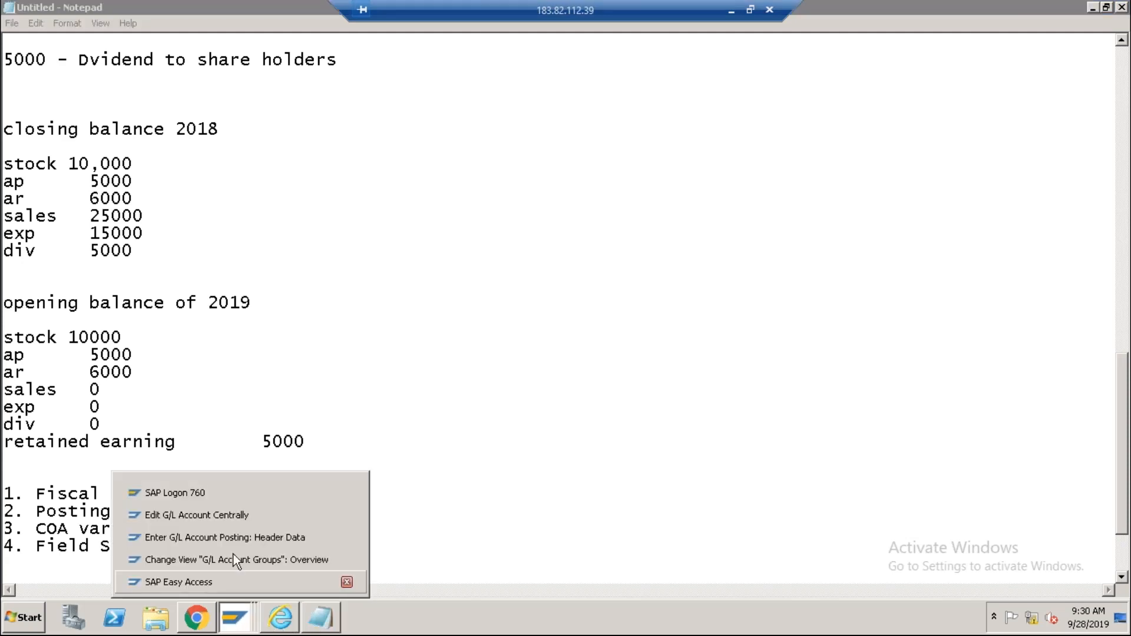
Run SPRO and go to Financial Accounting > Global Settings > Ledgers > Fields > Define Field Status Variants.
{"action": "left_click", "coordinate": [222, 580]}
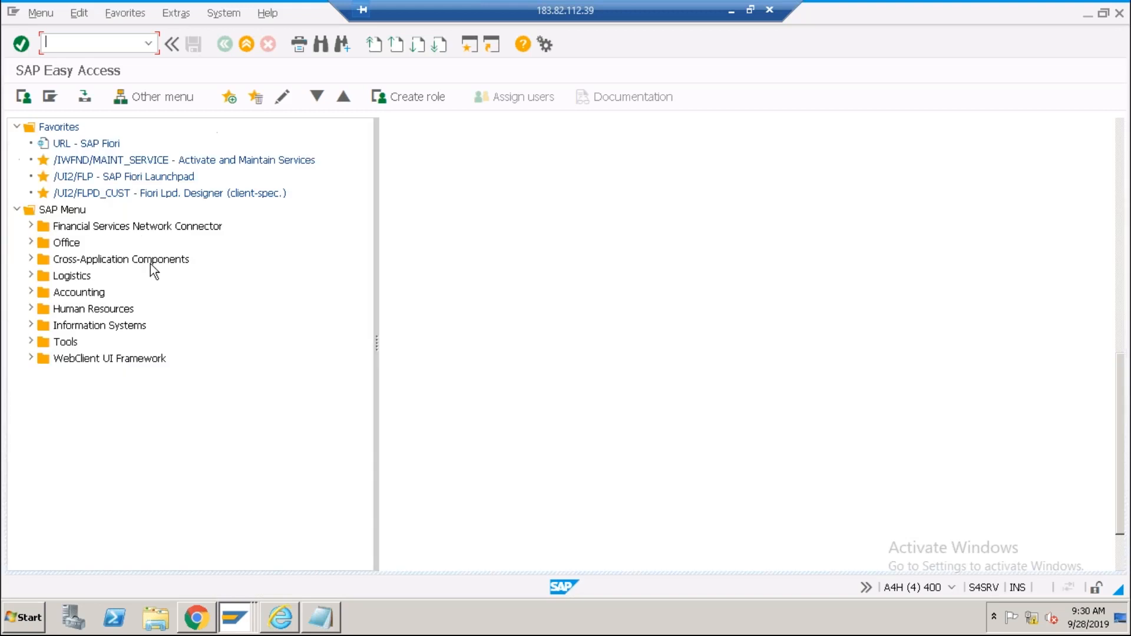
{"action": "type", "text": "spro"}
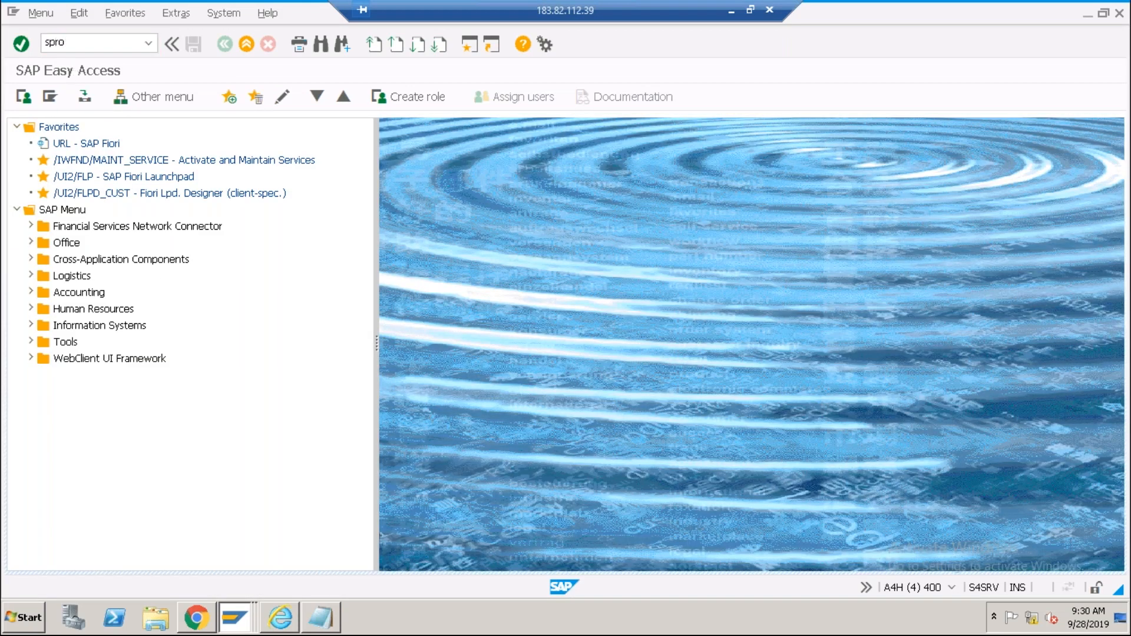
{"action": "key", "text": "Return"}
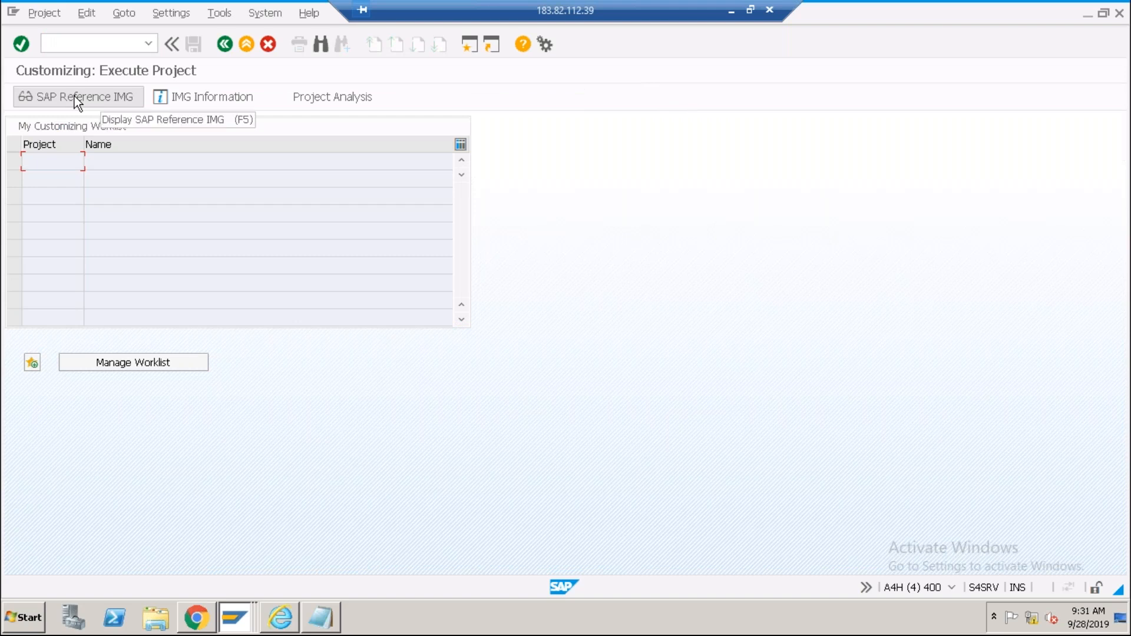
{"action": "left_click", "coordinate": [75, 97]}
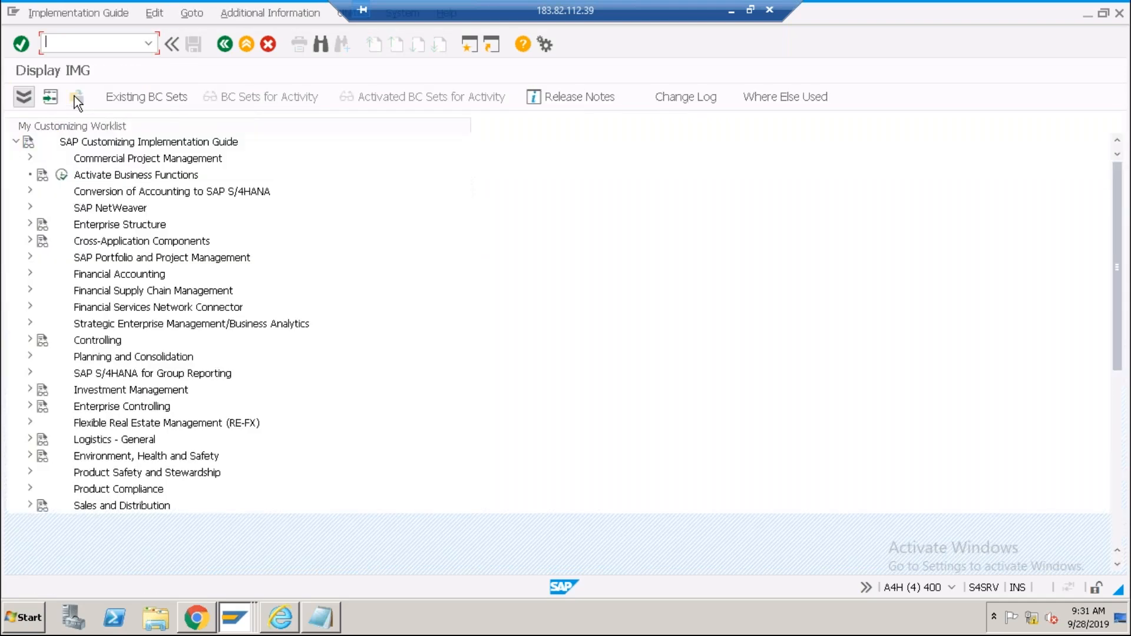
{"action": "left_click", "coordinate": [31, 274]}
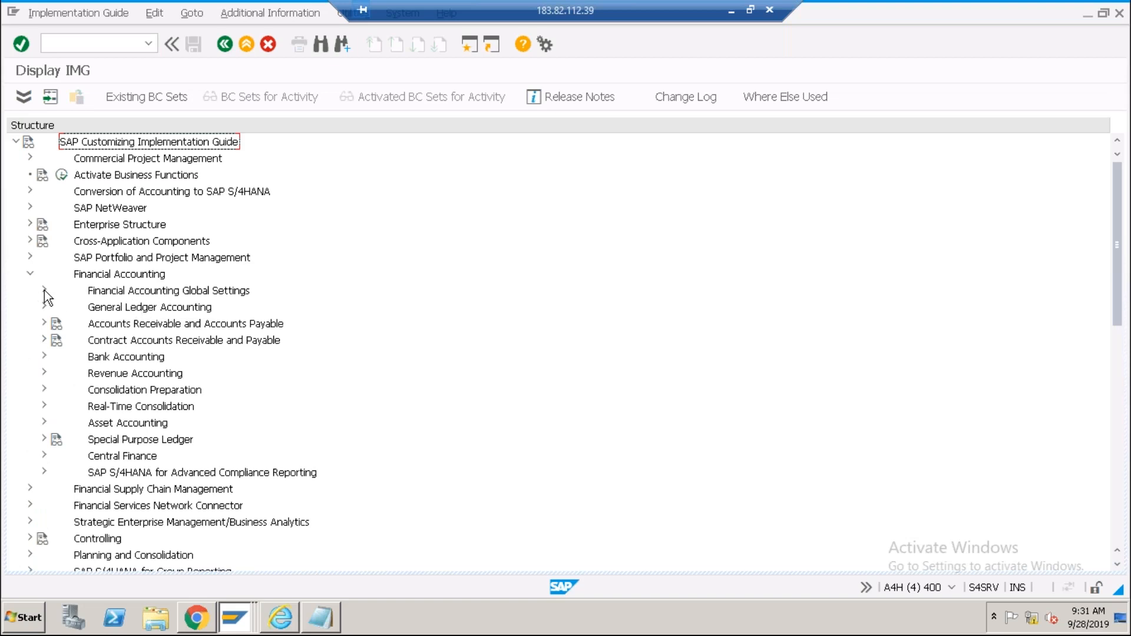
{"action": "left_click", "coordinate": [44, 290]}
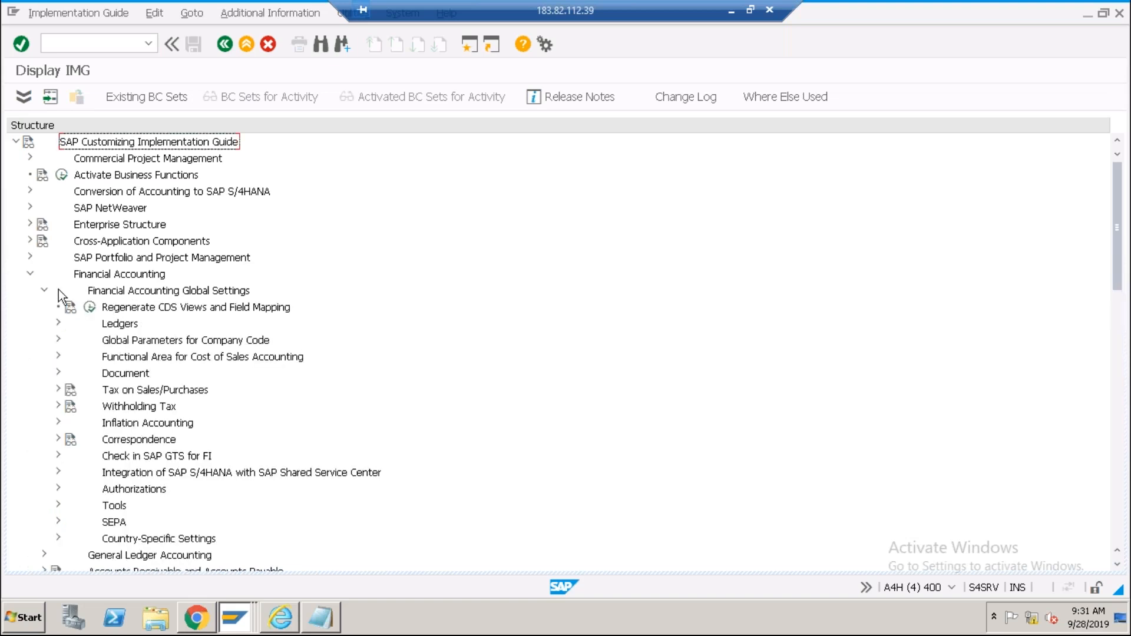
{"action": "left_click", "coordinate": [57, 324]}
{"action": "left_click", "coordinate": [126, 342]}
{"action": "left_click", "coordinate": [72, 340]}
{"action": "left_click", "coordinate": [139, 391]}
{"action": "left_click", "coordinate": [198, 408]}
{"action": "left_click", "coordinate": [118, 390]}
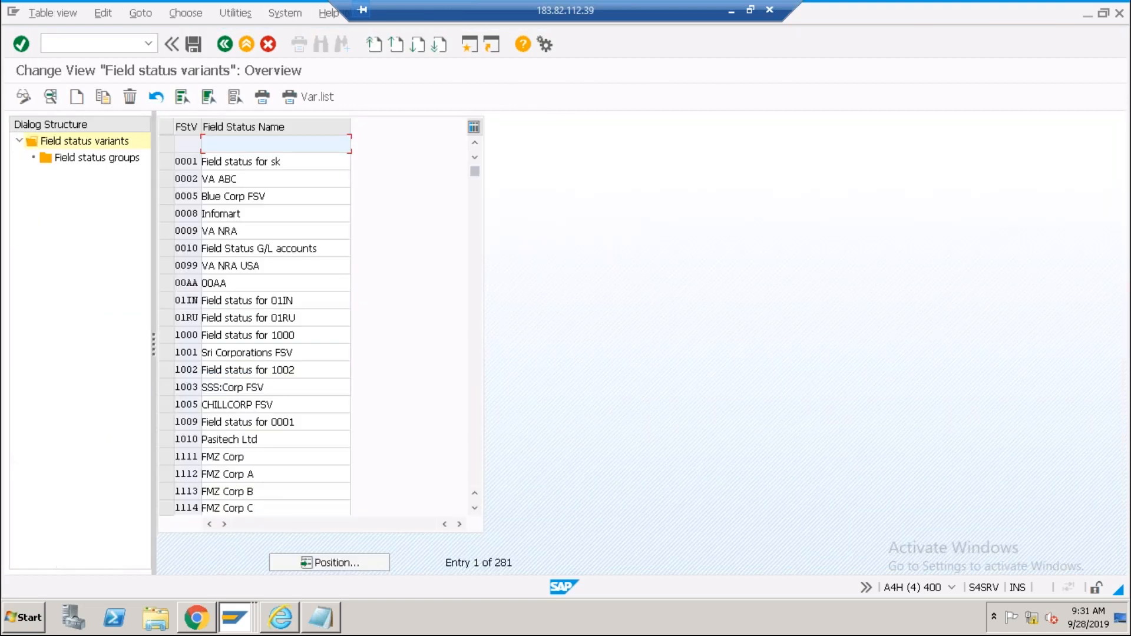
Copy field status variant 0001 as new variant ABC0 with all dependent entries.
{"action": "left_click", "coordinate": [186, 161]}
{"action": "left_click", "coordinate": [164, 164]}
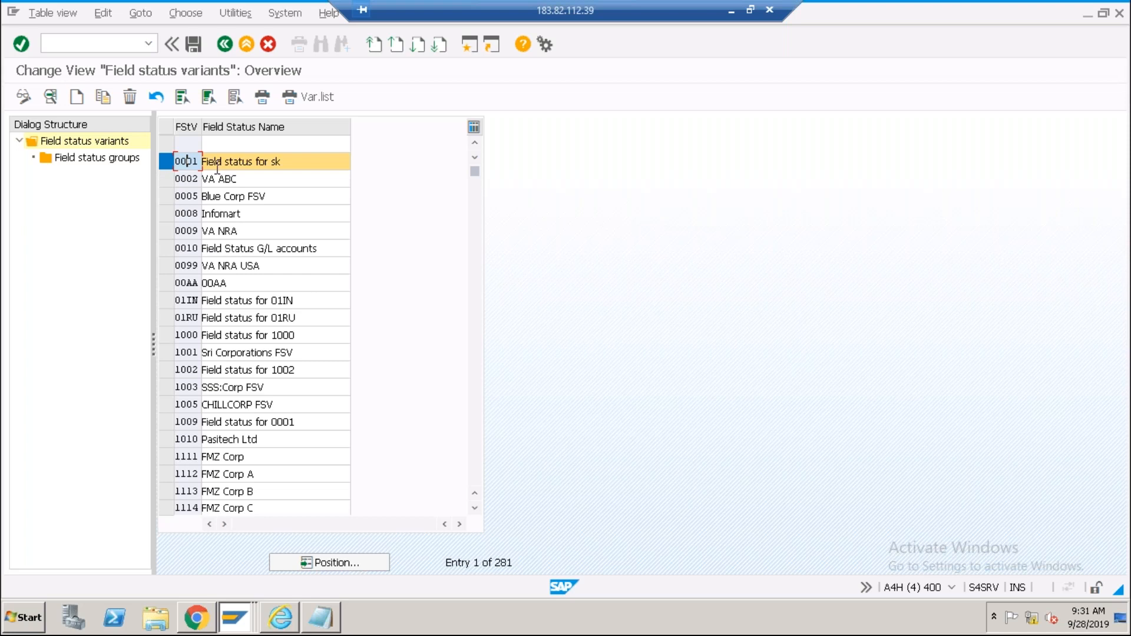
{"action": "left_click", "coordinate": [104, 95]}
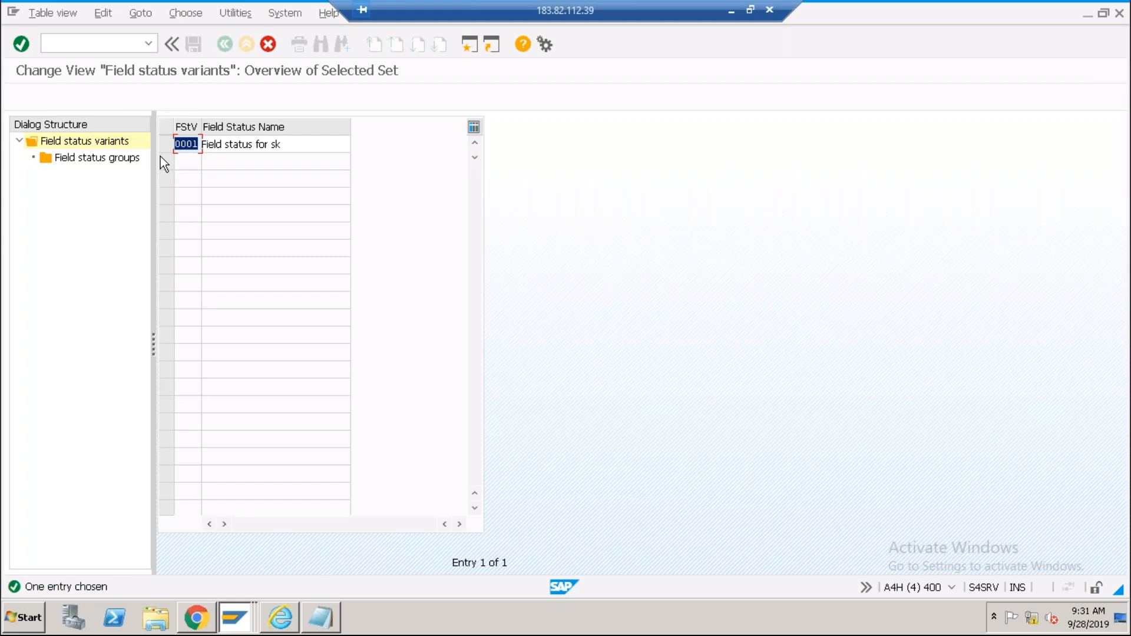
{"action": "type", "text": "ABC0"}
{"action": "key", "text": "Return"}
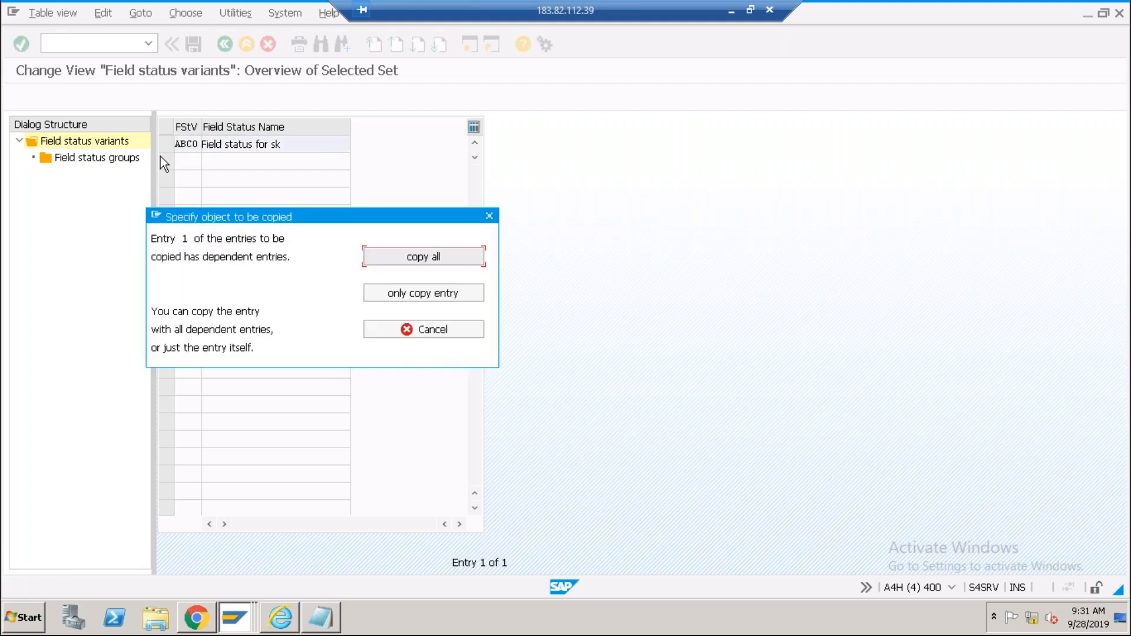
{"action": "left_click", "coordinate": [393, 260]}
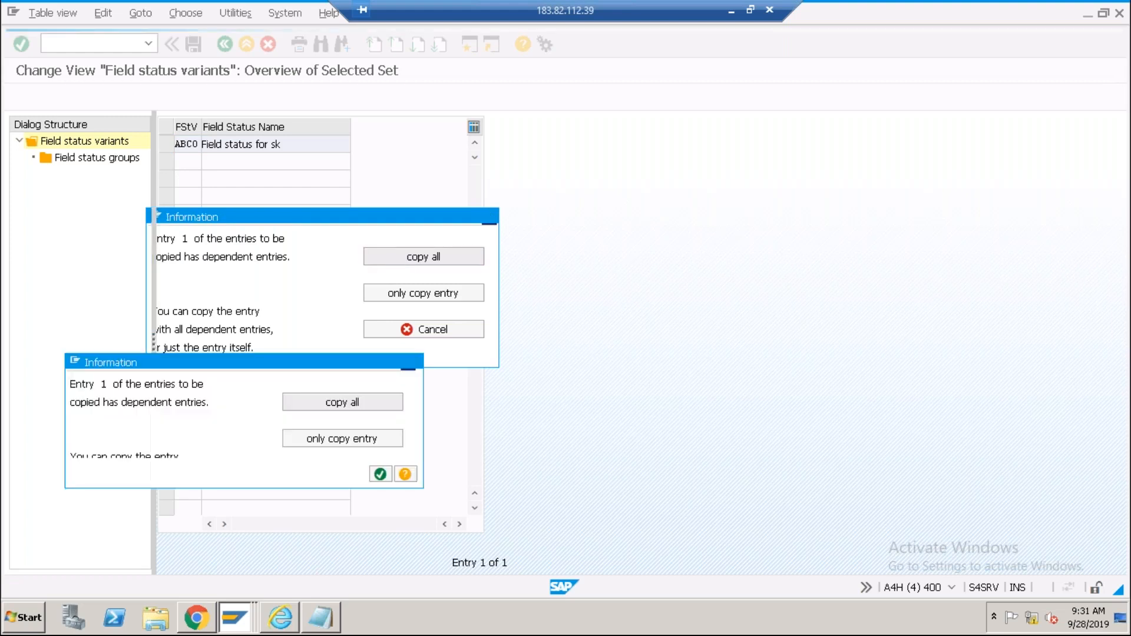
{"action": "left_click", "coordinate": [381, 474]}
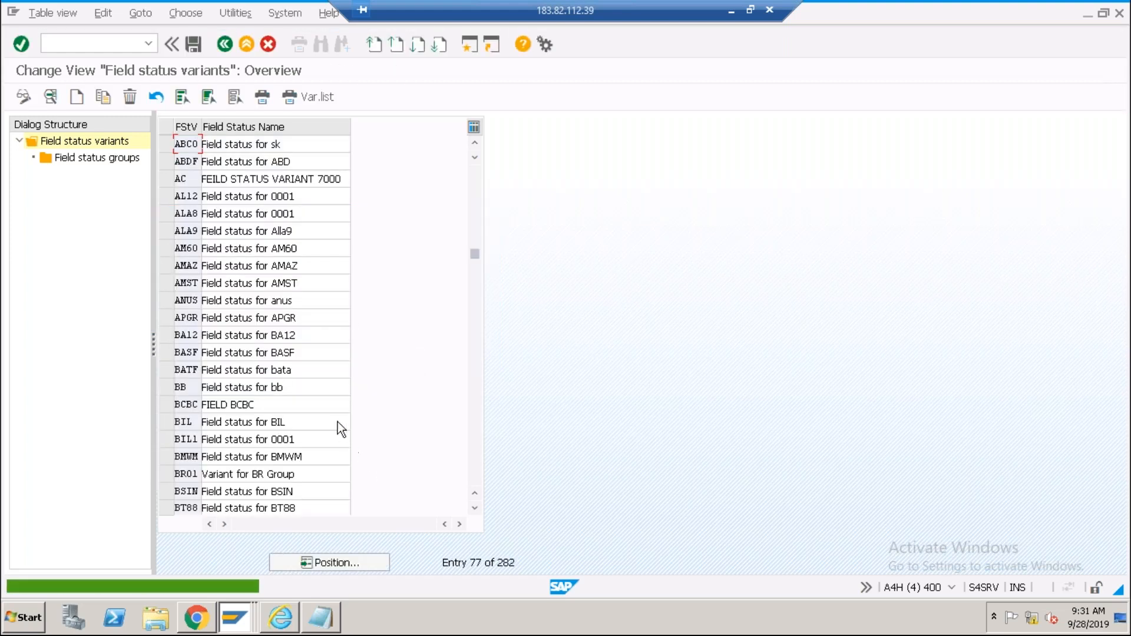
Save variant ABC0 under the customizing request and return to the IMG tree.
{"action": "left_click", "coordinate": [193, 51]}
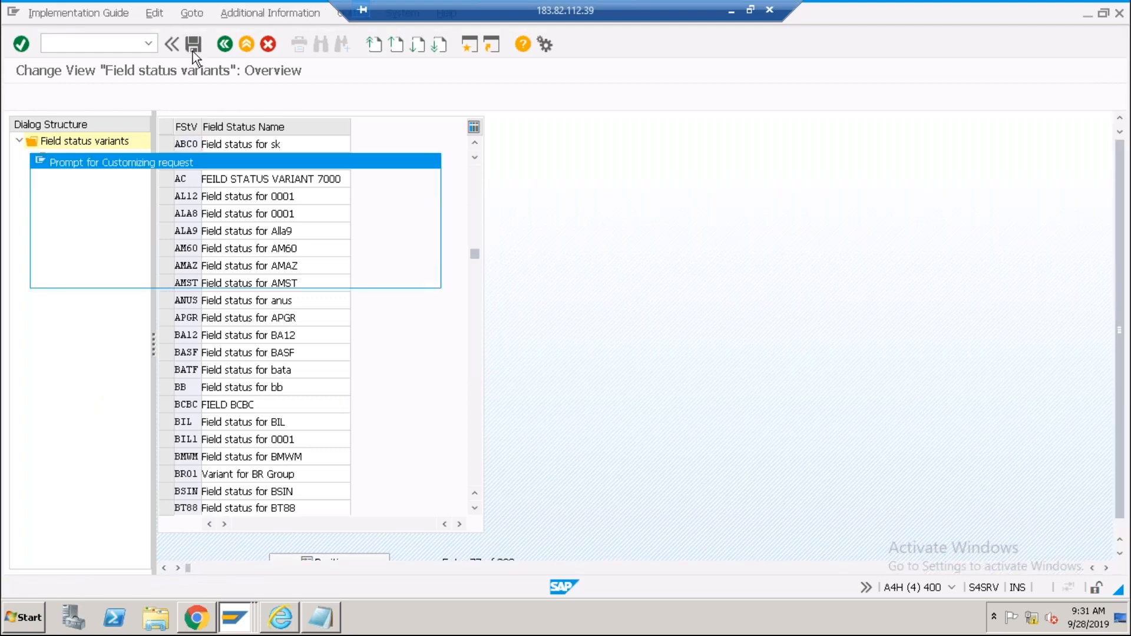
{"action": "left_click", "coordinate": [199, 270]}
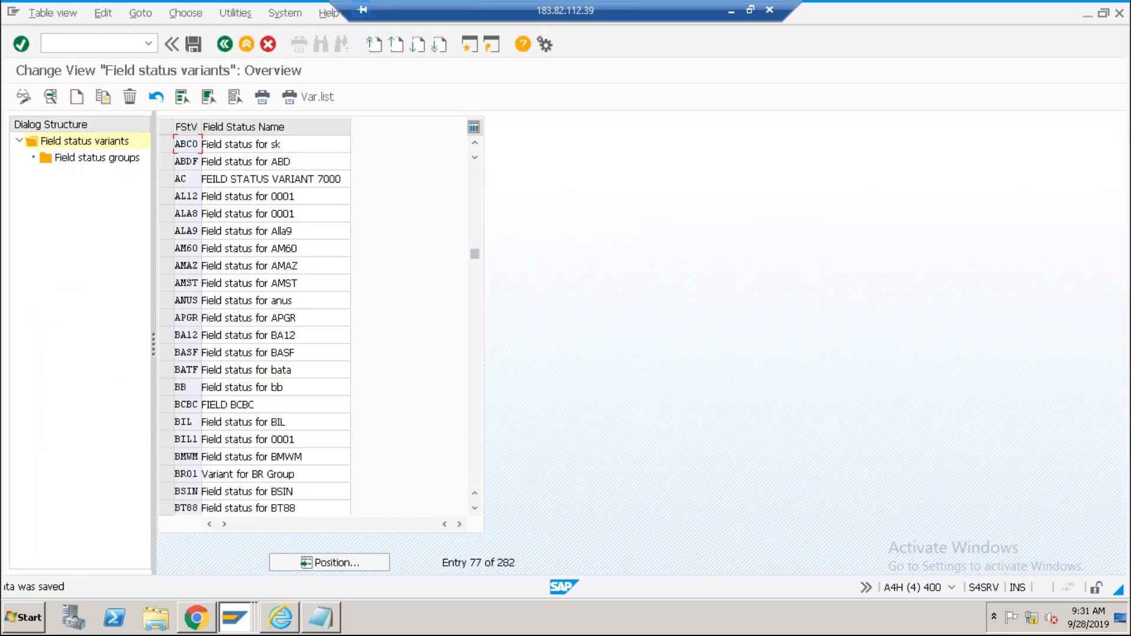
{"action": "left_click", "coordinate": [225, 44]}
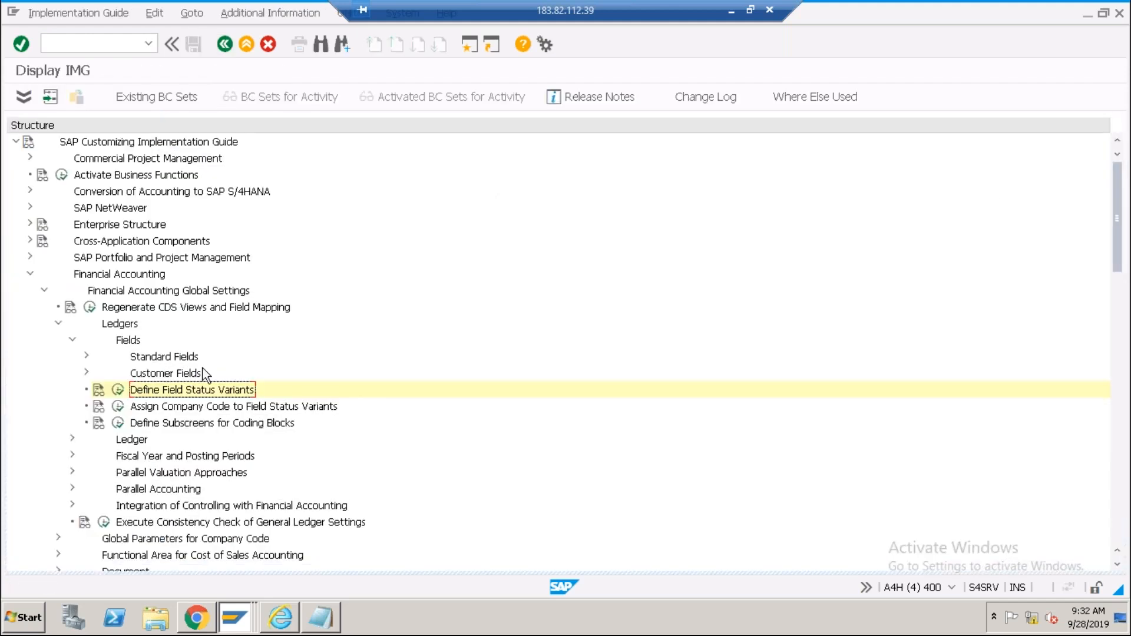
Open Assign Company Code to Field Status Variants and position the table at company code ABCI.
{"action": "left_click", "coordinate": [119, 407]}
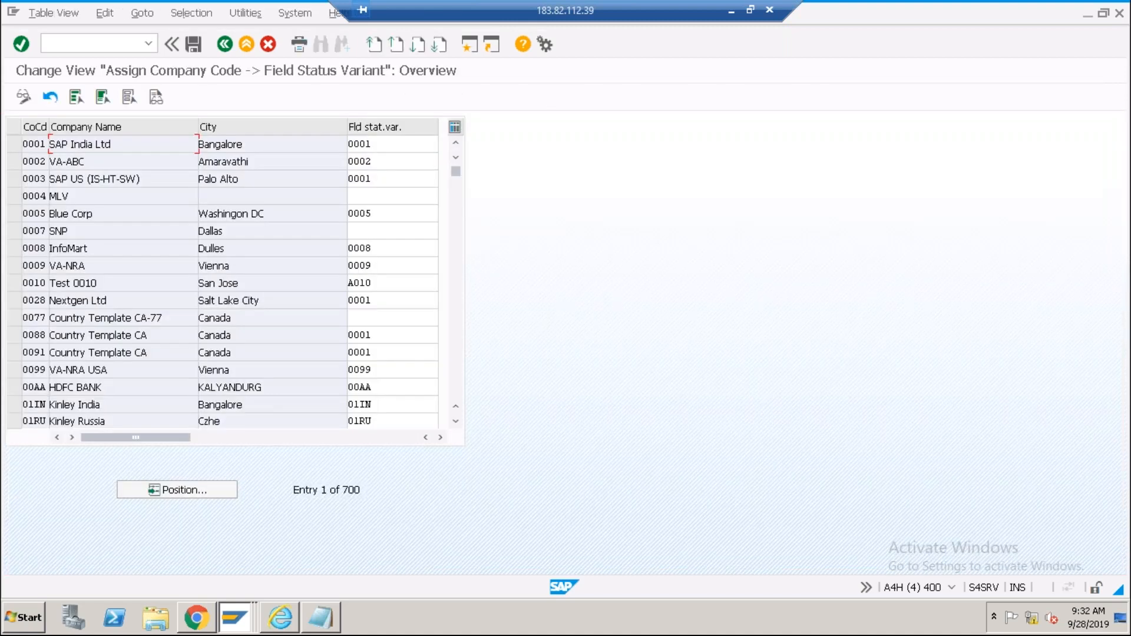
{"action": "left_click", "coordinate": [176, 492]}
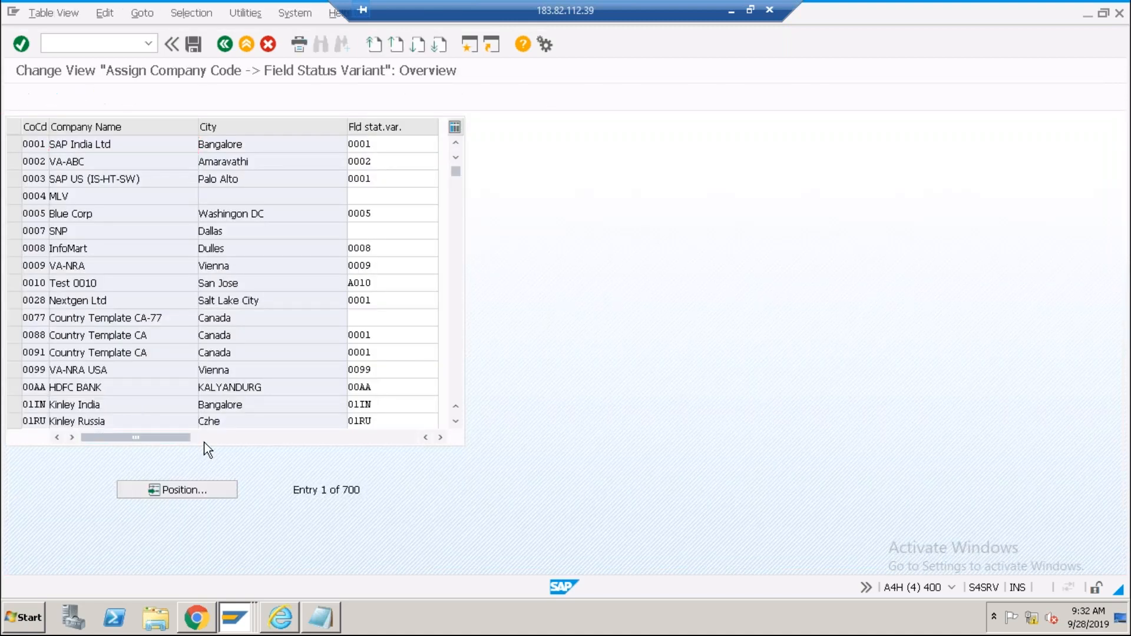
{"action": "type", "text": "abc"}
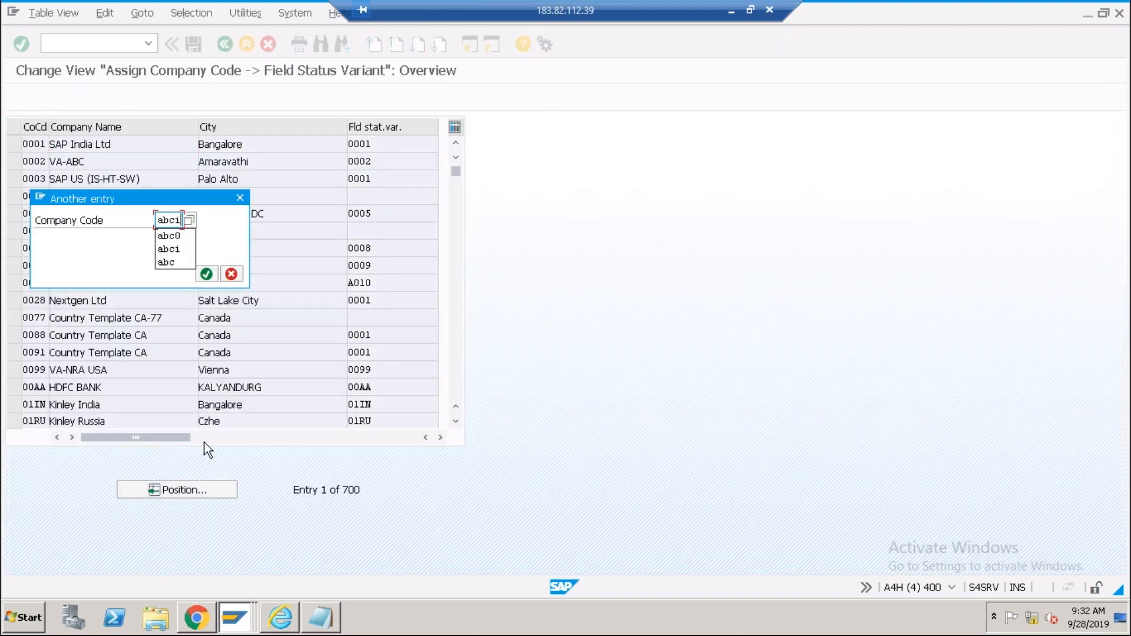
{"action": "type", "text": "i"}
{"action": "key", "text": "Return"}
Enter field status variant ABC0 for ABCI and ABCU and save under the customizing request.
{"action": "left_click", "coordinate": [366, 146]}
{"action": "type", "text": "ABCI"}
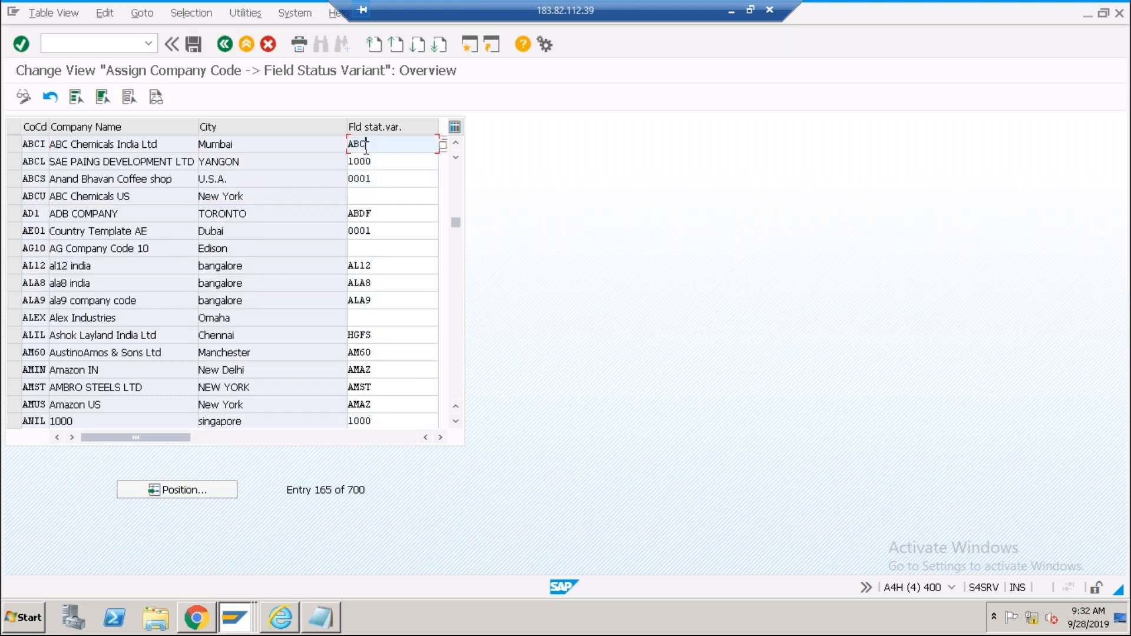
{"action": "left_click", "coordinate": [366, 197]}
{"action": "type", "text": "ABC0"}
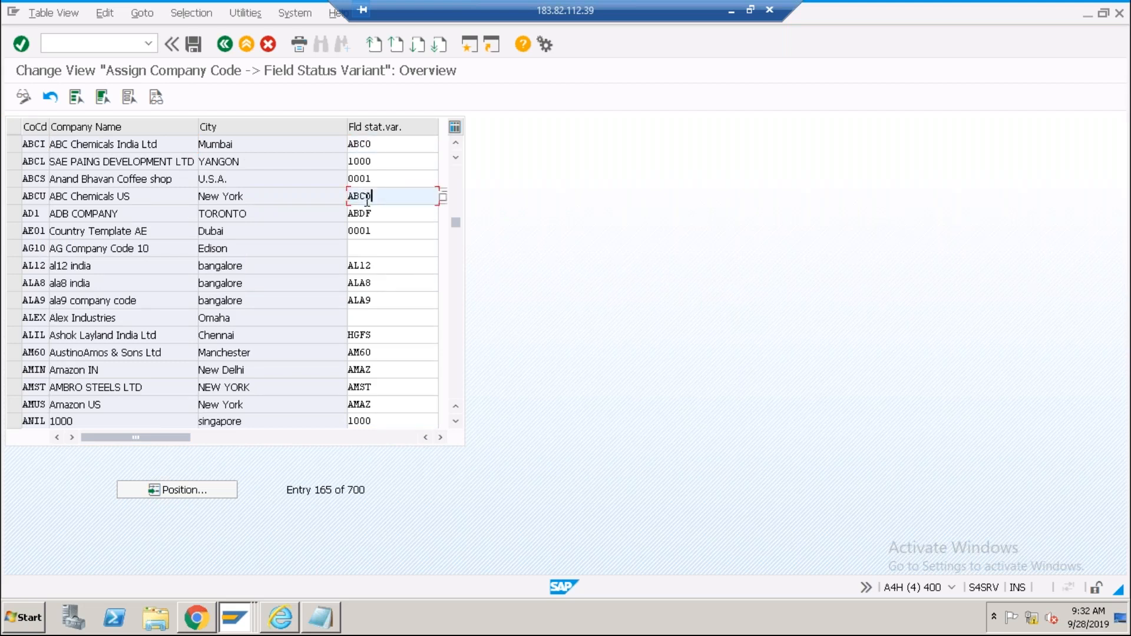
{"action": "key", "text": "Return"}
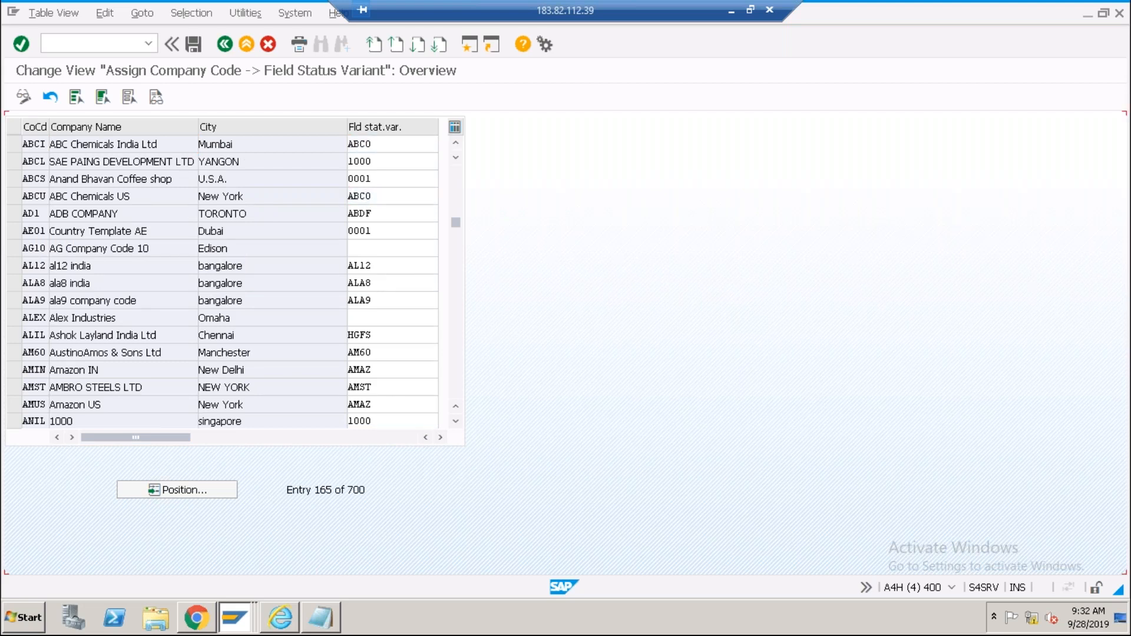
{"action": "left_click", "coordinate": [195, 45]}
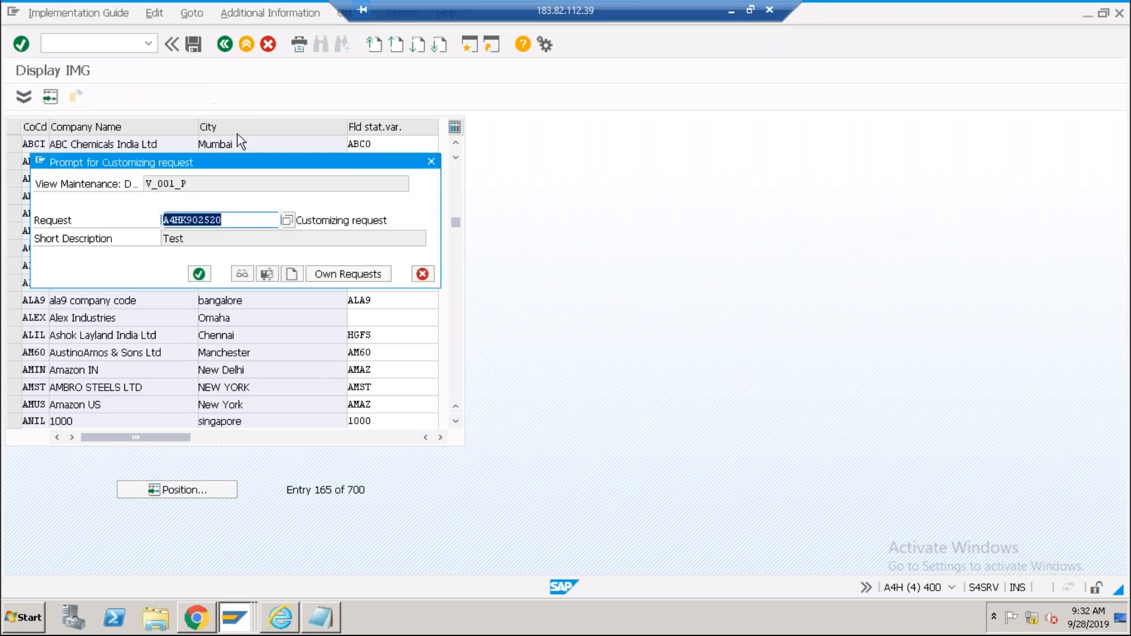
{"action": "left_click", "coordinate": [200, 274]}
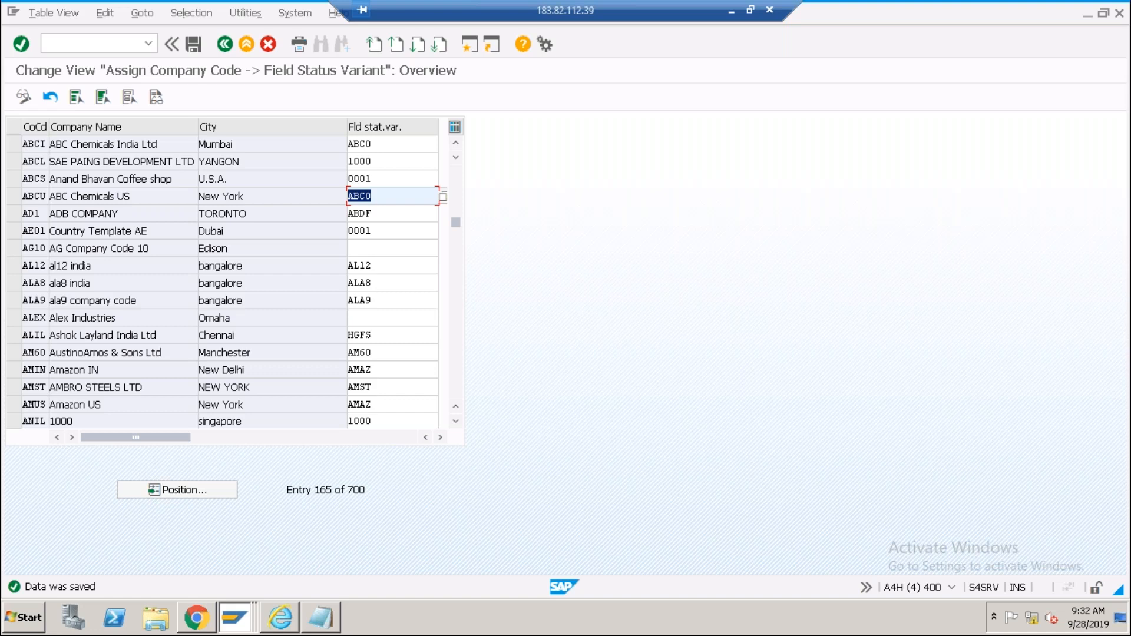
{"action": "key", "text": "alt+Tab"}
{"action": "key", "text": "alt+Tab"}
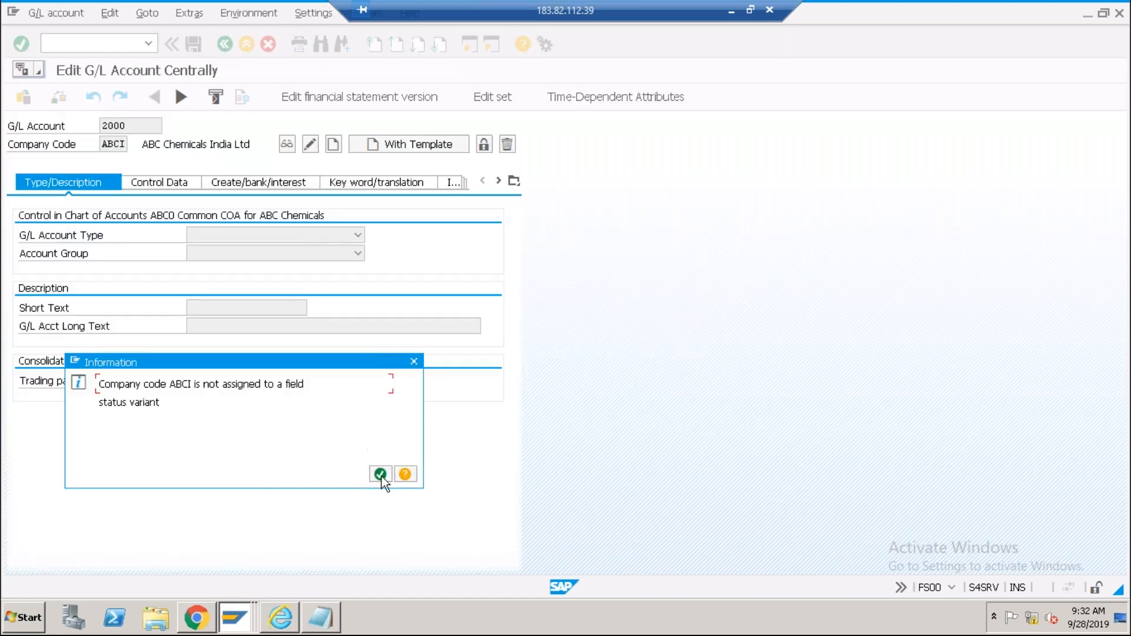
Dismiss the information message and open Create G/L Account Centrally for account 2000 in ABCI.
{"action": "left_click", "coordinate": [380, 474]}
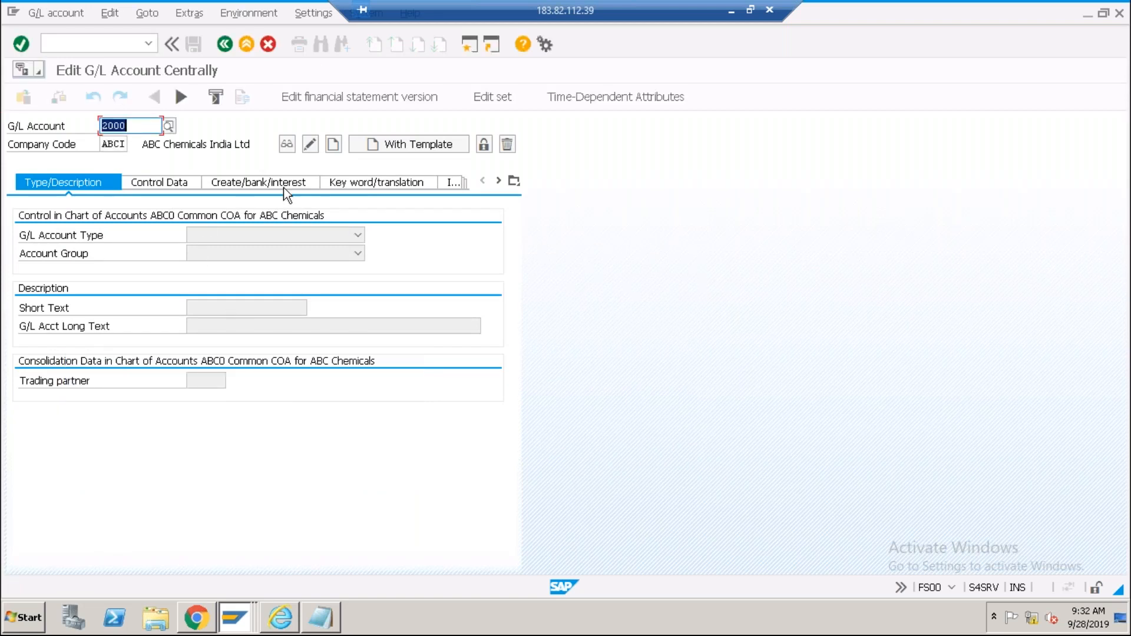
{"action": "left_click", "coordinate": [334, 144]}
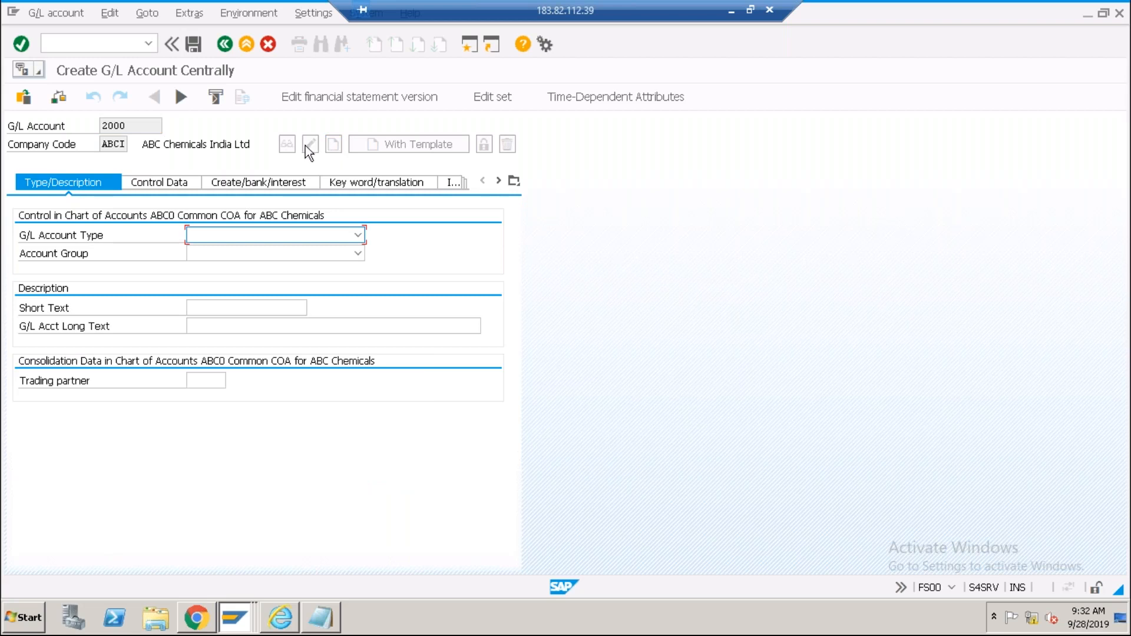
{"action": "left_click", "coordinate": [205, 310]}
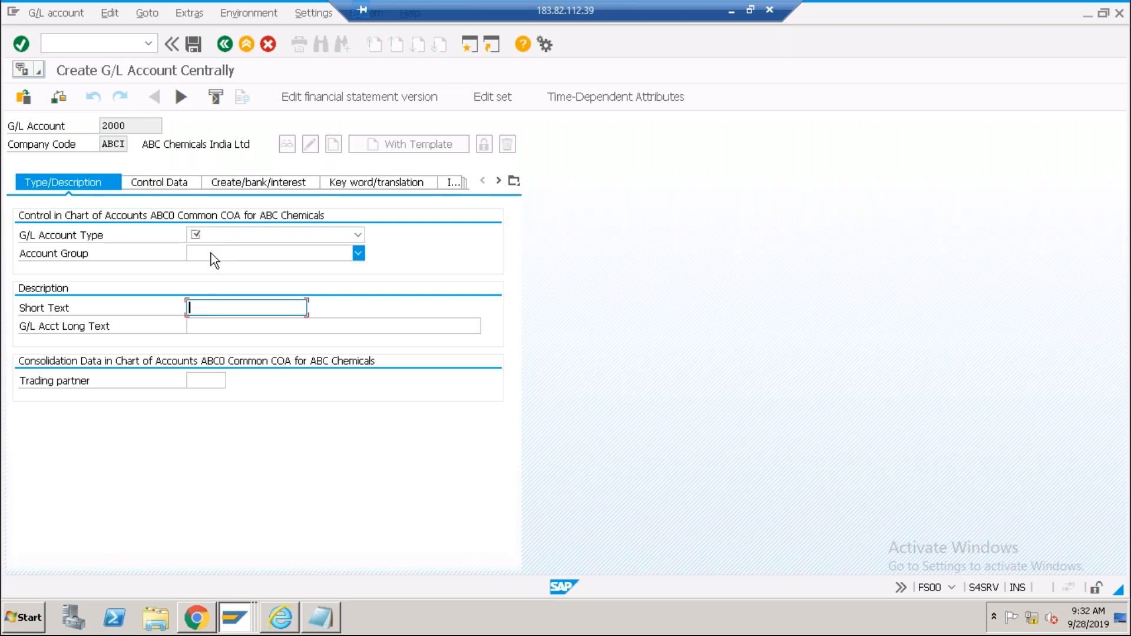
{"action": "left_click", "coordinate": [211, 236]}
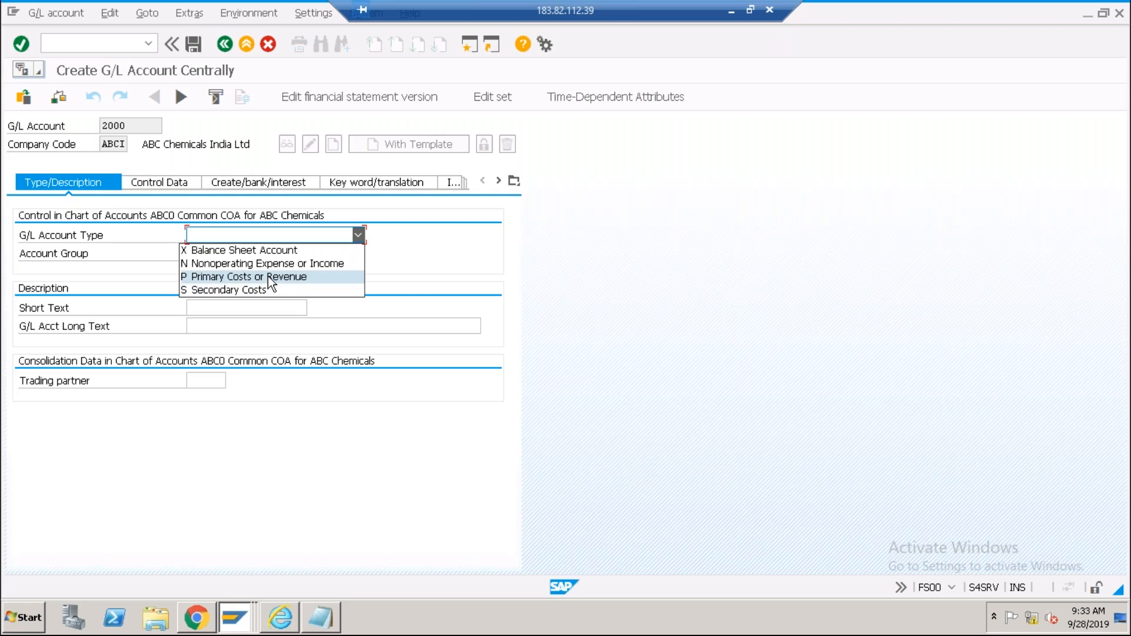
Set G/L account 2000's account type to Balance Sheet Account.
{"action": "left_click", "coordinate": [143, 144]}
{"action": "left_click", "coordinate": [147, 122]}
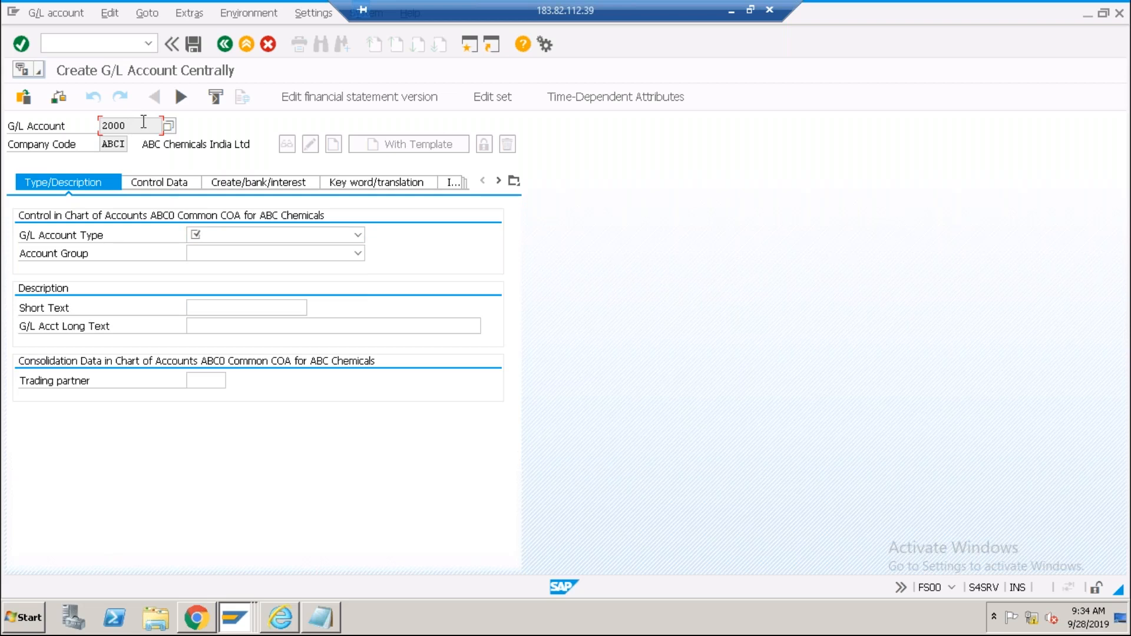
{"action": "left_click", "coordinate": [222, 235]}
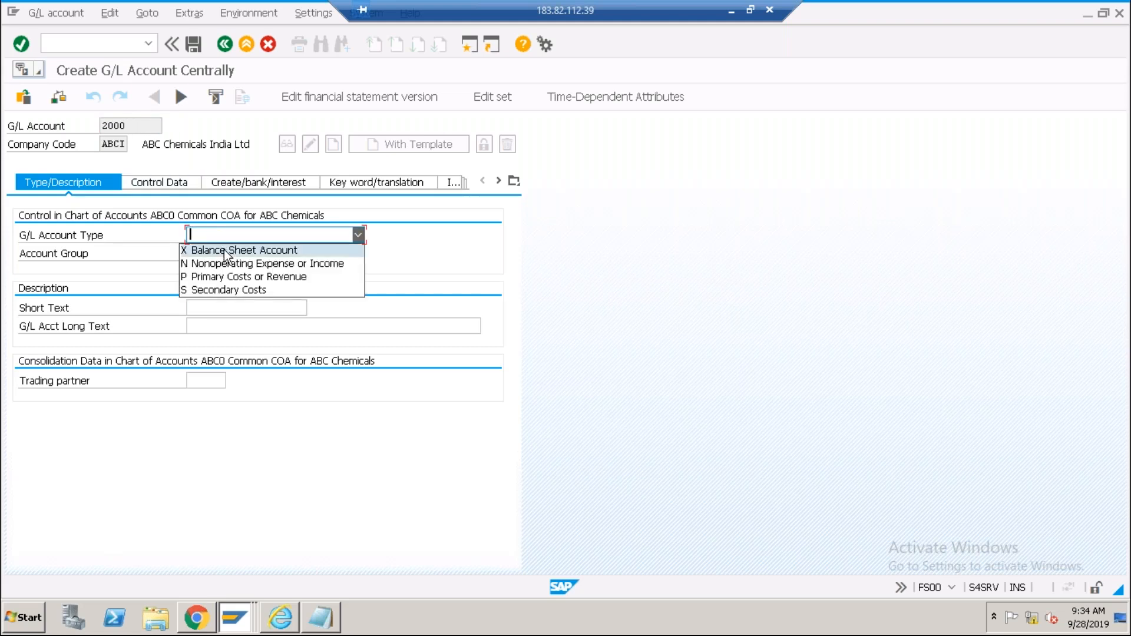
{"action": "left_click", "coordinate": [225, 253]}
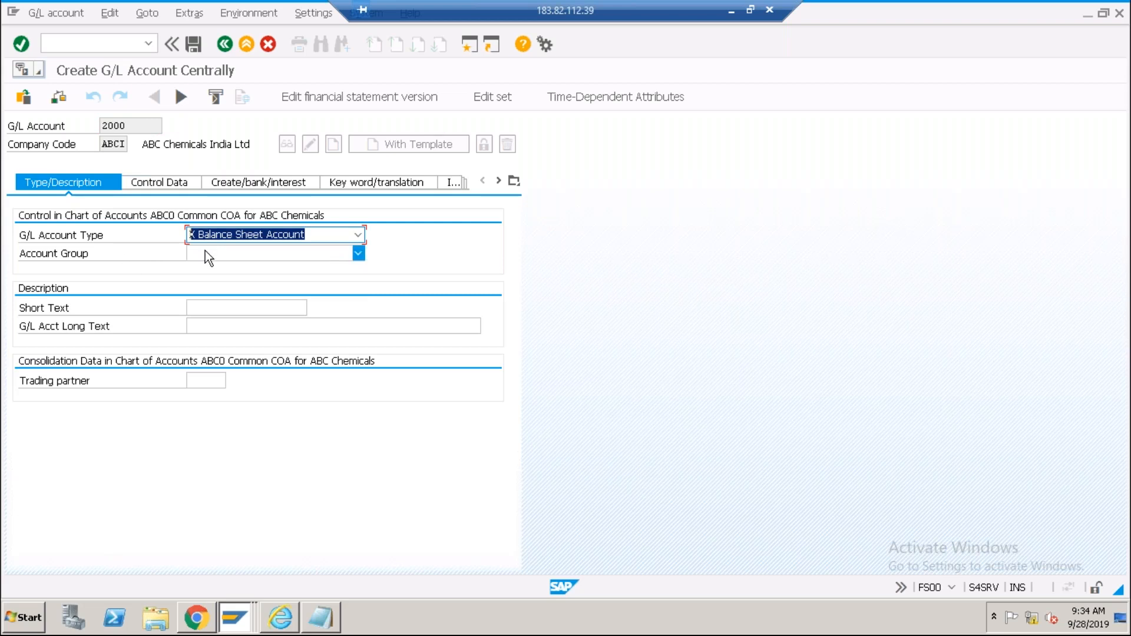
Put the account in group CB Cash & Bank and begin the short text 'ICICI Bank'.
{"action": "left_click", "coordinate": [205, 250]}
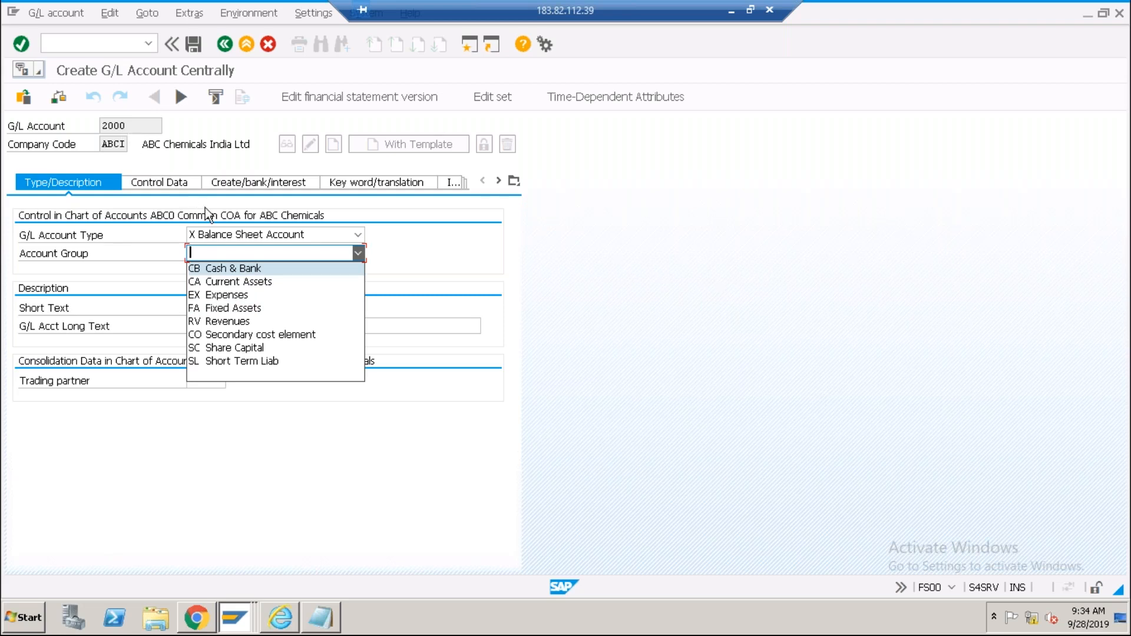
{"action": "left_click", "coordinate": [238, 283]}
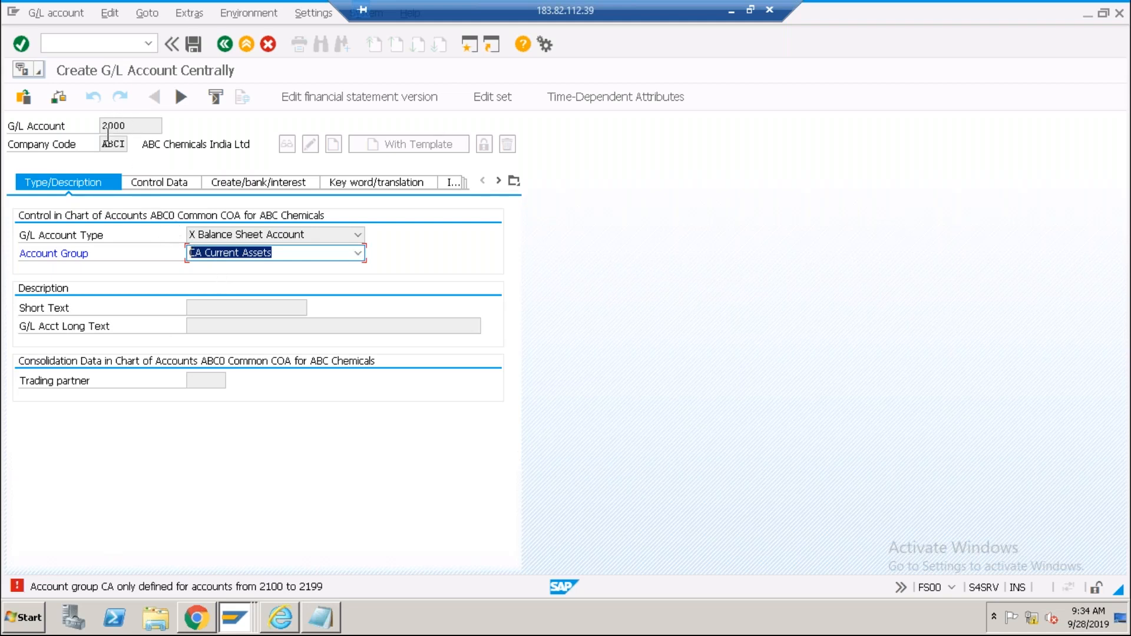
{"action": "left_click", "coordinate": [295, 257]}
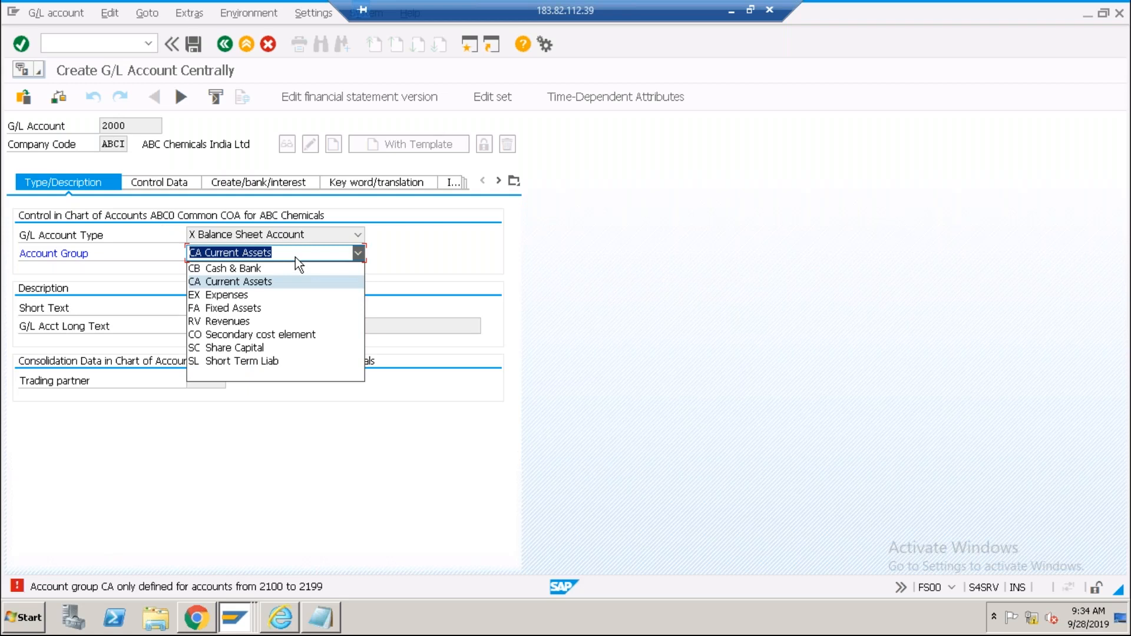
{"action": "left_click", "coordinate": [252, 270]}
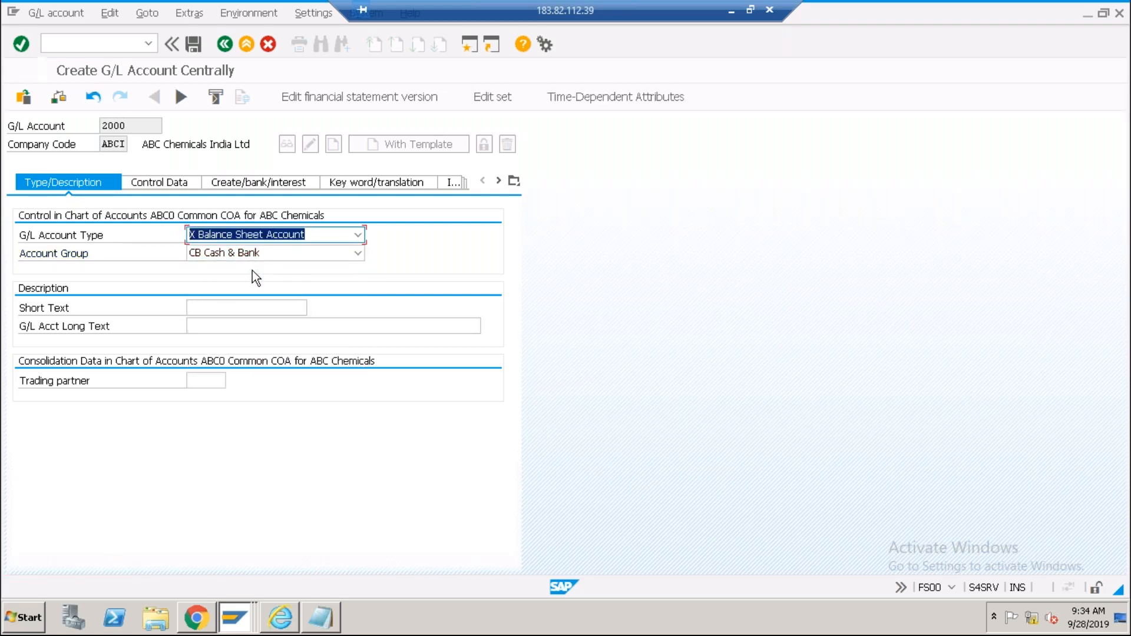
{"action": "left_click", "coordinate": [202, 305]}
{"action": "type", "text": "ICICI"}
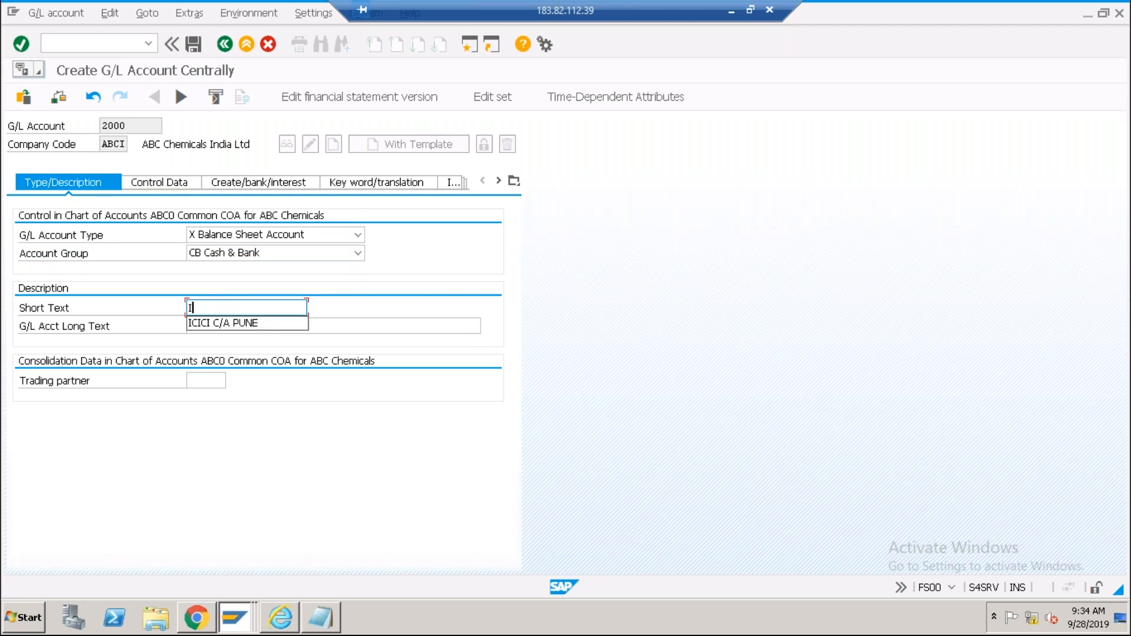
{"action": "type", "text": " Bank"}
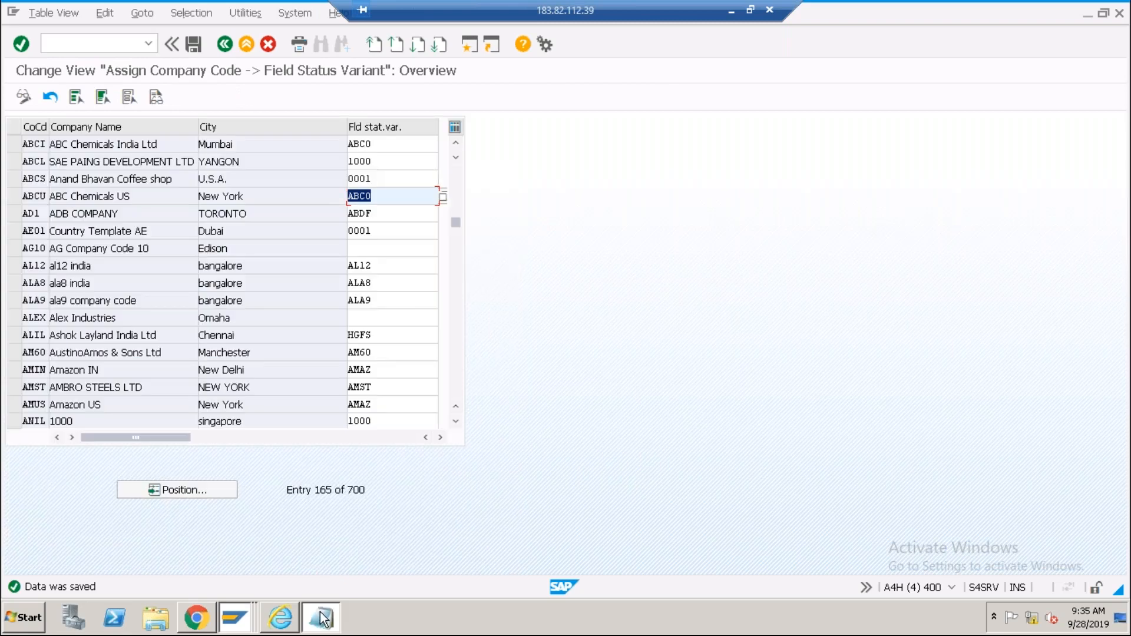
Complete account 2000's short text as 'ICICI Bank 101', using the Notepad notes.
{"action": "left_click", "coordinate": [320, 618]}
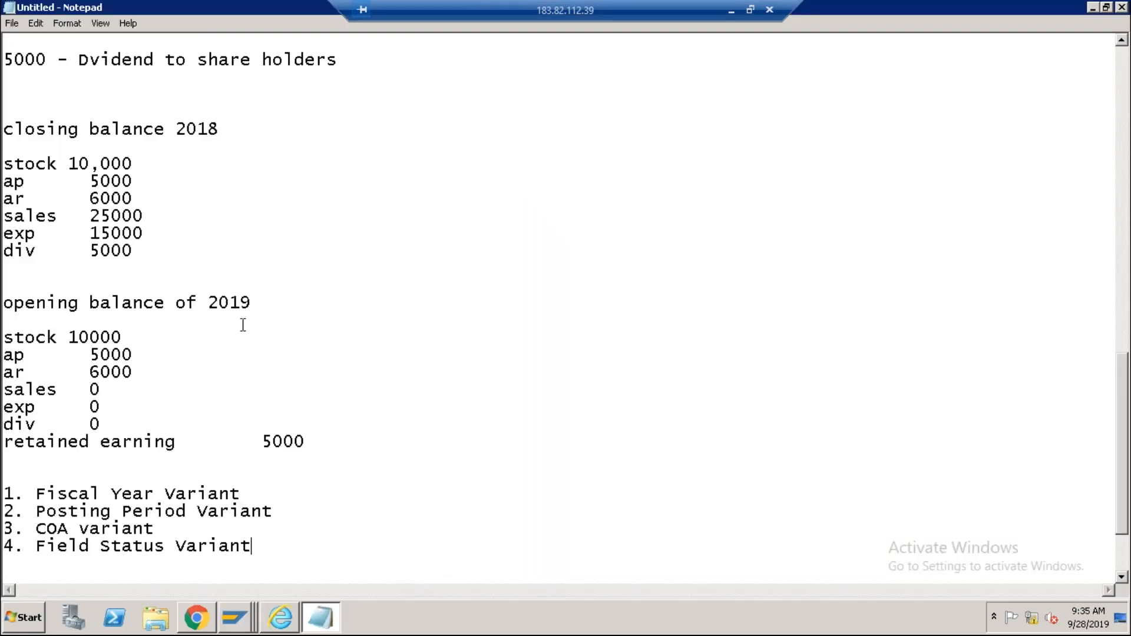
{"action": "scroll", "coordinate": [242, 325], "scroll_direction": "up", "scroll_amount": 20}
{"action": "key", "text": "alt+Tab"}
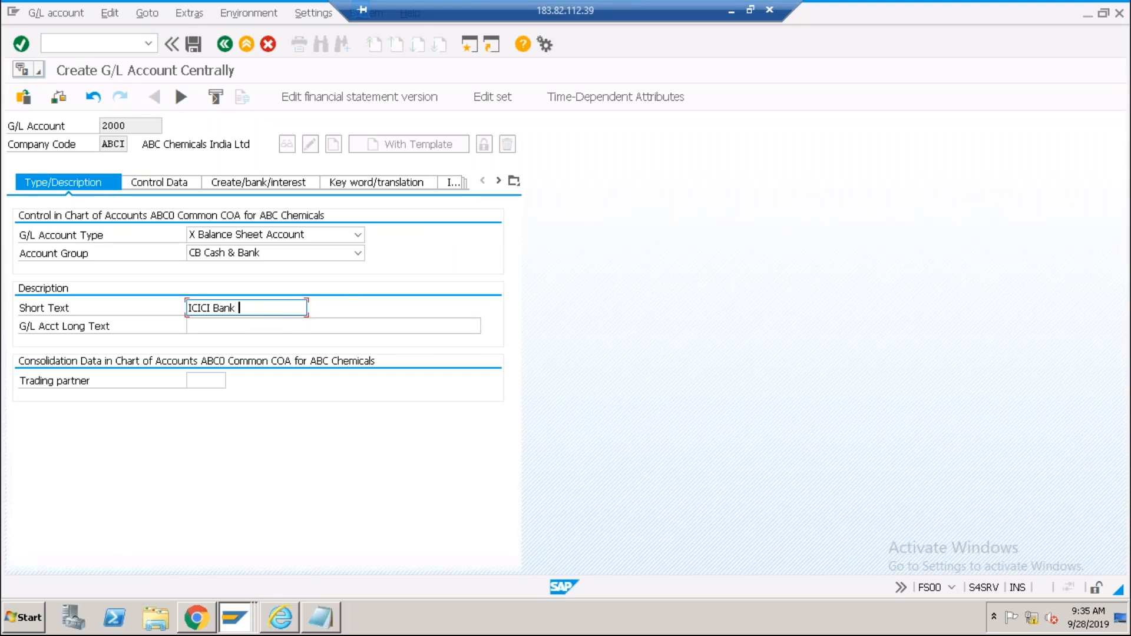
{"action": "type", "text": "101"}
{"action": "left_click", "coordinate": [276, 327]}
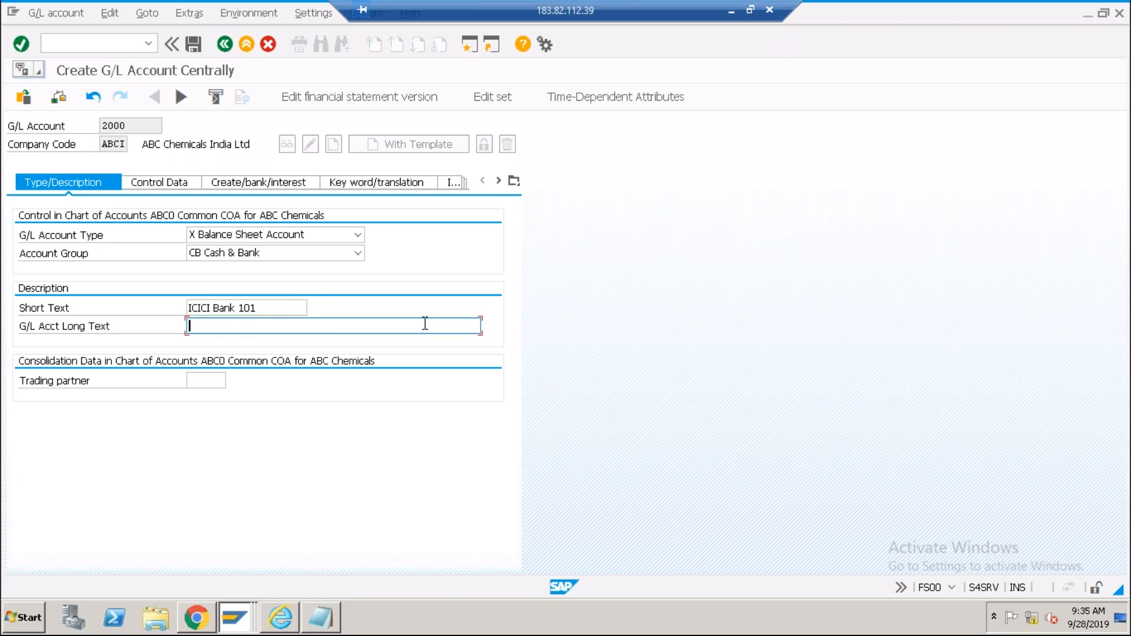
{"action": "left_click_drag", "start_coordinate": [264, 306], "coordinate": [244, 307]}
{"action": "left_click", "coordinate": [256, 327]}
Check account 2000's control data with currency INR, then view its creation, bank and interest settings.
{"action": "left_click", "coordinate": [152, 183]}
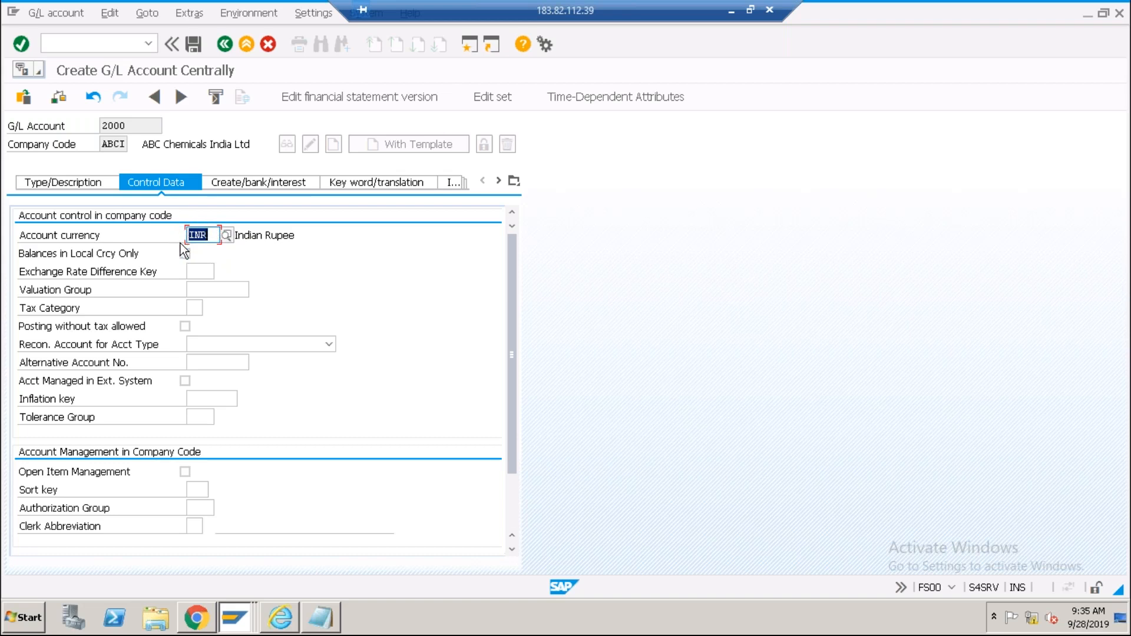
{"action": "left_click", "coordinate": [136, 129]}
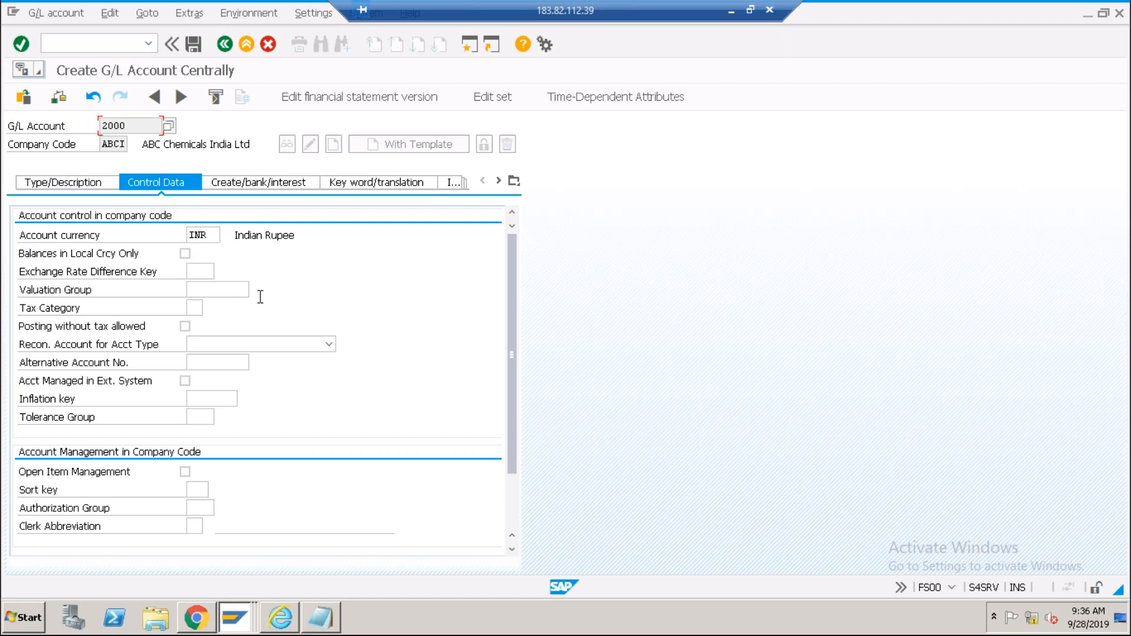
{"action": "left_click", "coordinate": [511, 486]}
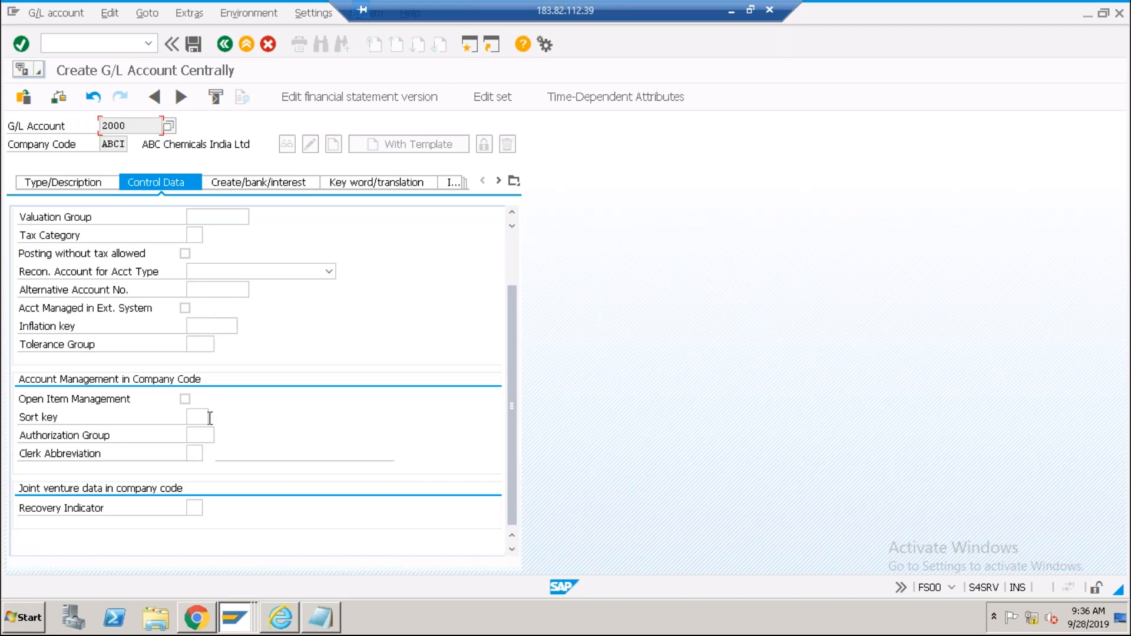
{"action": "left_click", "coordinate": [264, 184]}
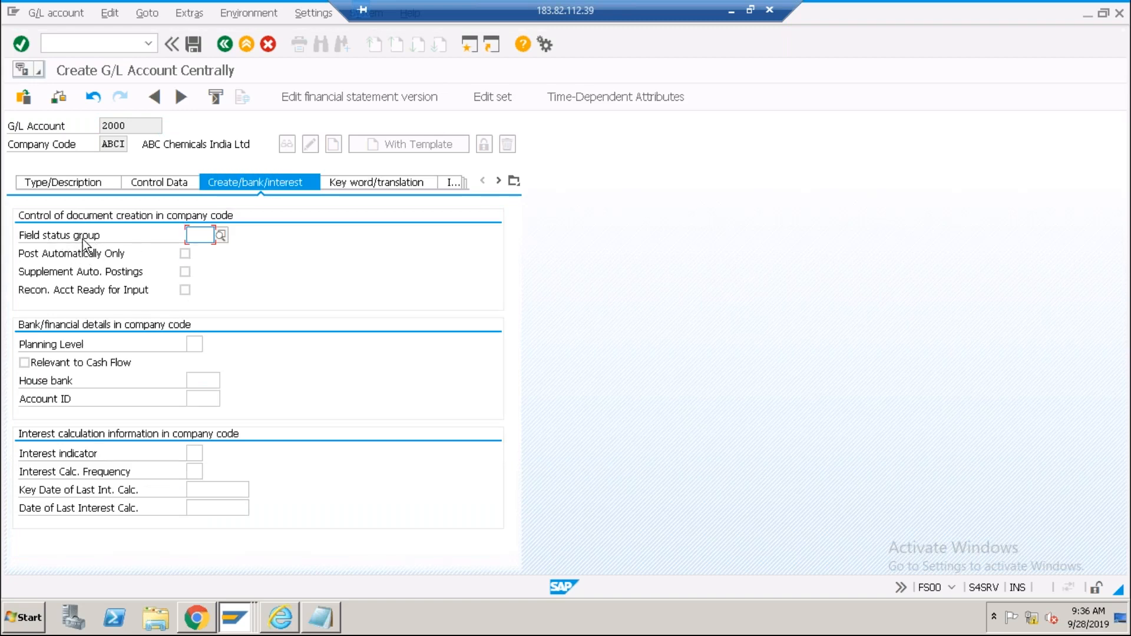
Assign field status group G005 Bank accounts to account 2000 and attempt to save.
{"action": "left_click", "coordinate": [221, 235]}
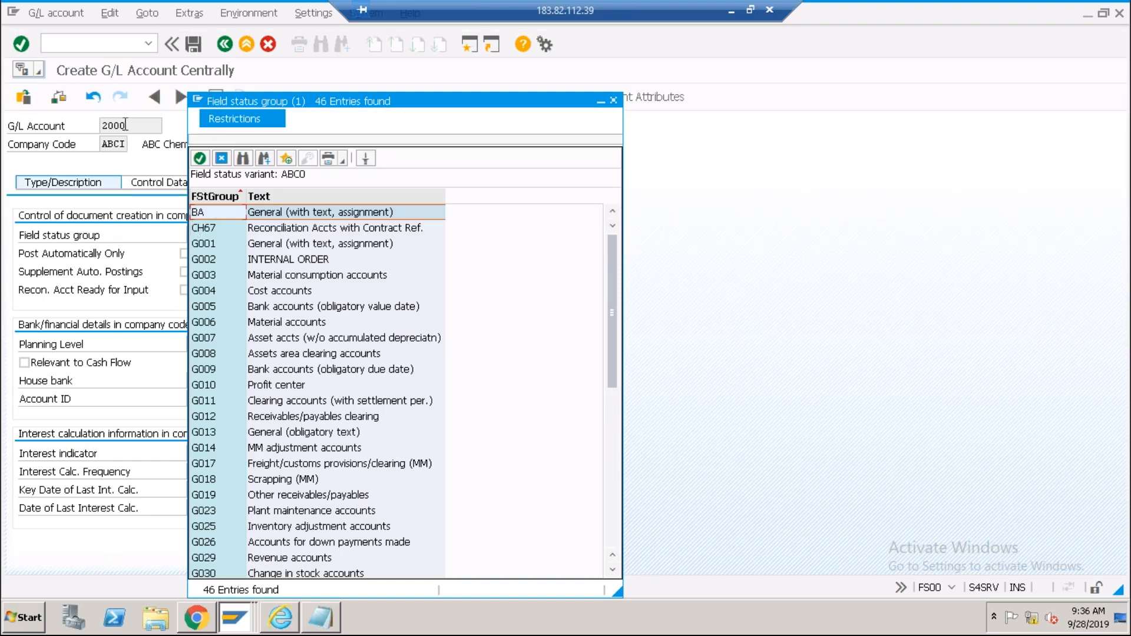
{"action": "left_click", "coordinate": [264, 307]}
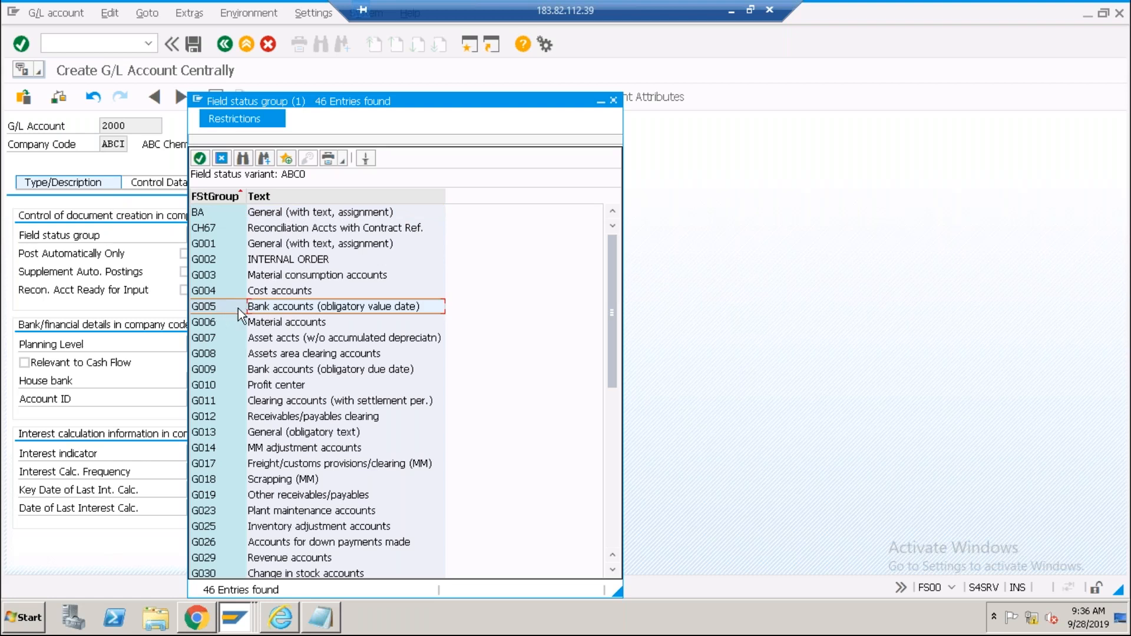
{"action": "double_click", "coordinate": [238, 308]}
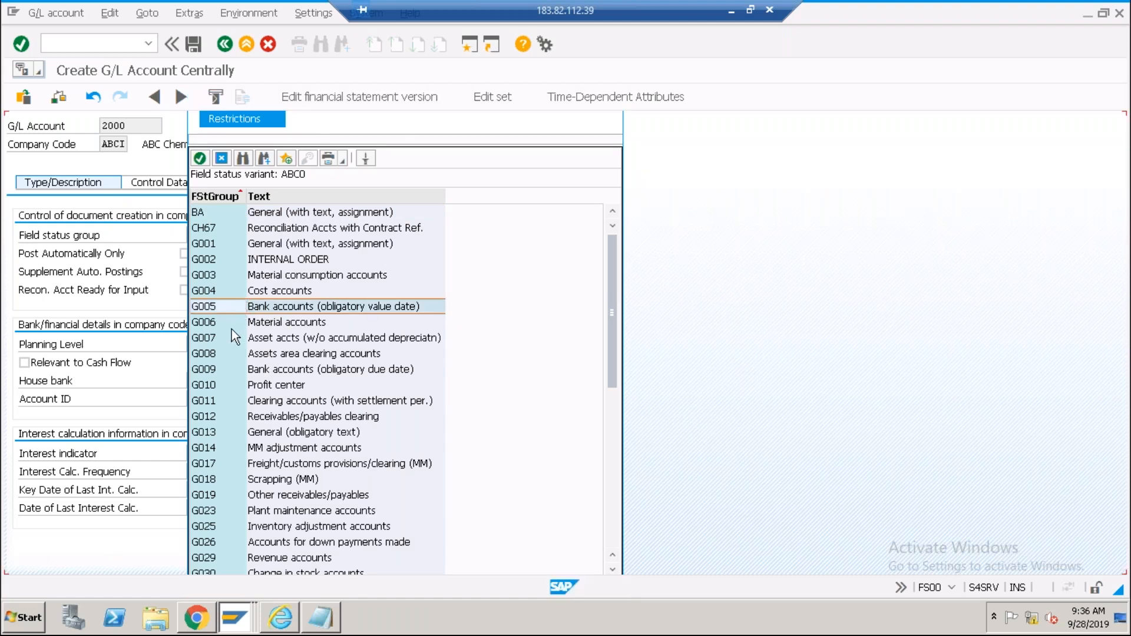
{"action": "left_click", "coordinate": [192, 46]}
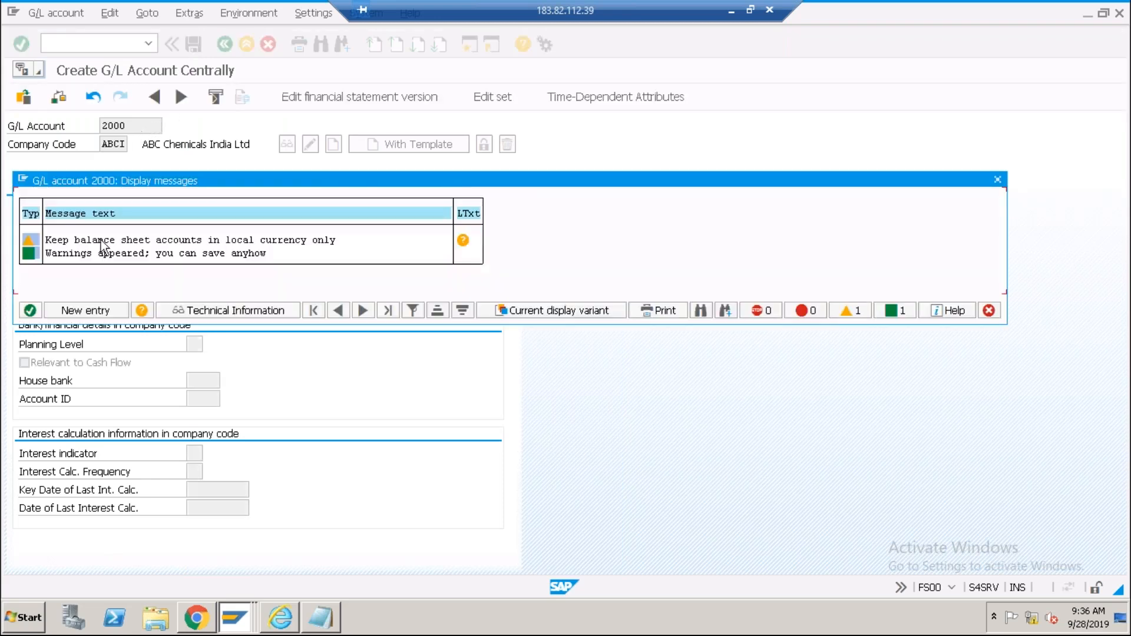
Accept the warnings to save account 2000 and display its type and description.
{"action": "left_click", "coordinate": [30, 311]}
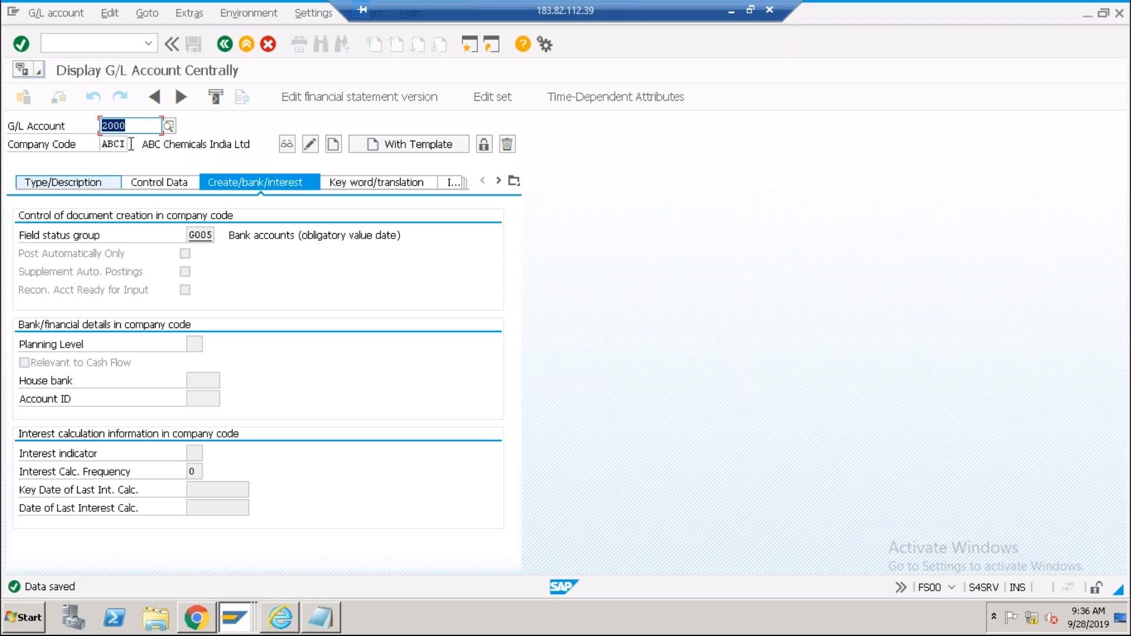
{"action": "left_click", "coordinate": [96, 183]}
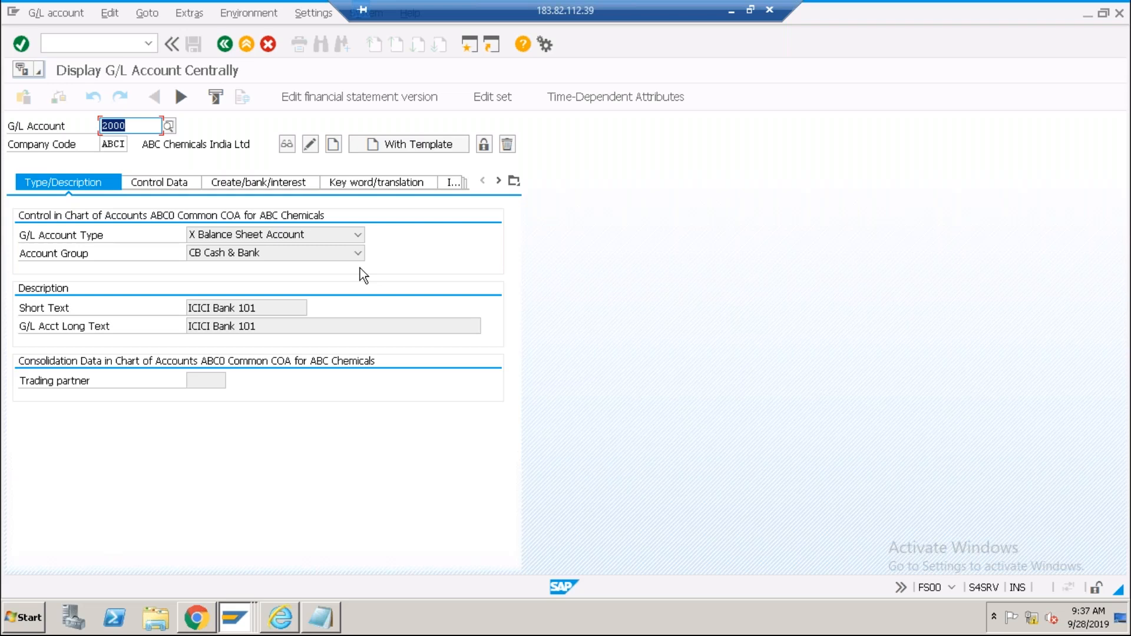
{"action": "left_click", "coordinate": [226, 624]}
{"action": "left_click", "coordinate": [185, 557]}
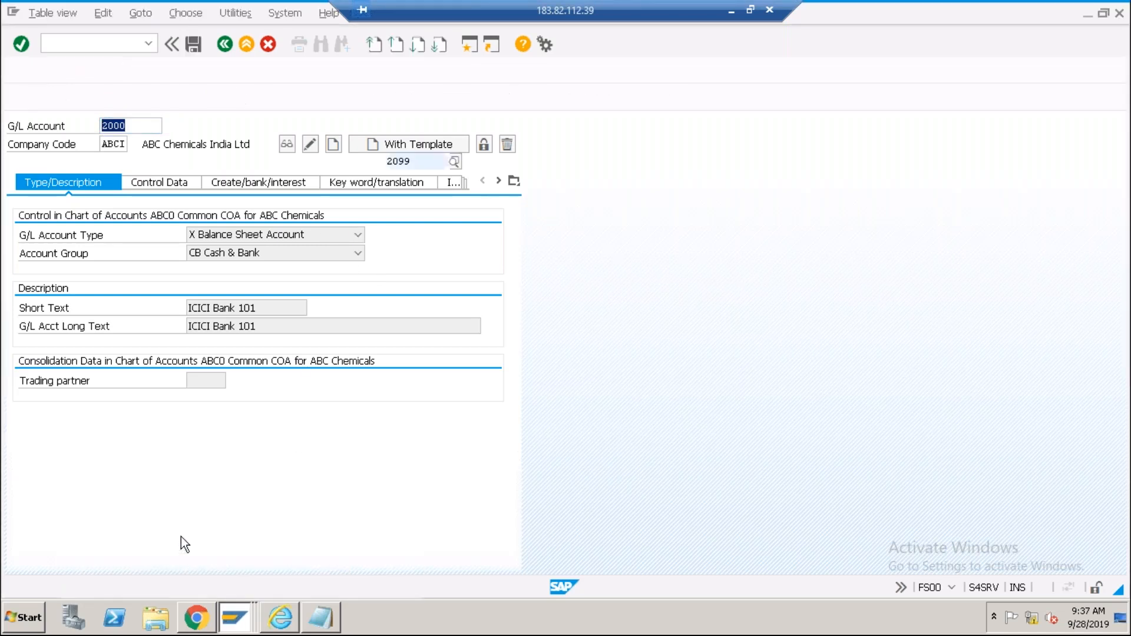
{"action": "type", "text": "/nspro"}
{"action": "key", "text": "Return"}
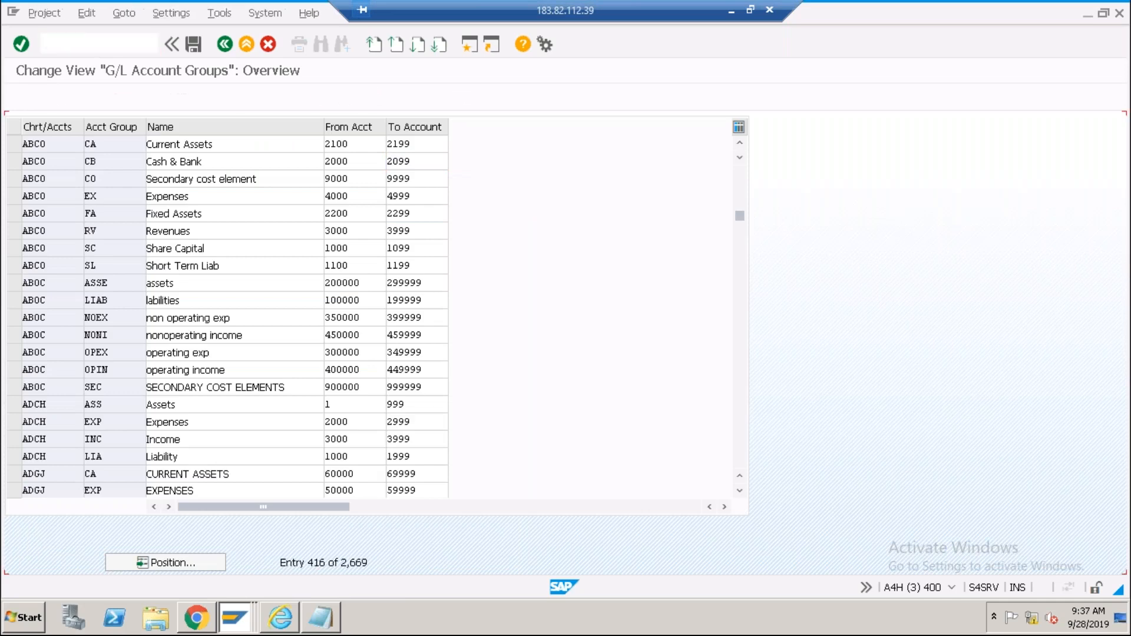
{"action": "left_click", "coordinate": [112, 100]}
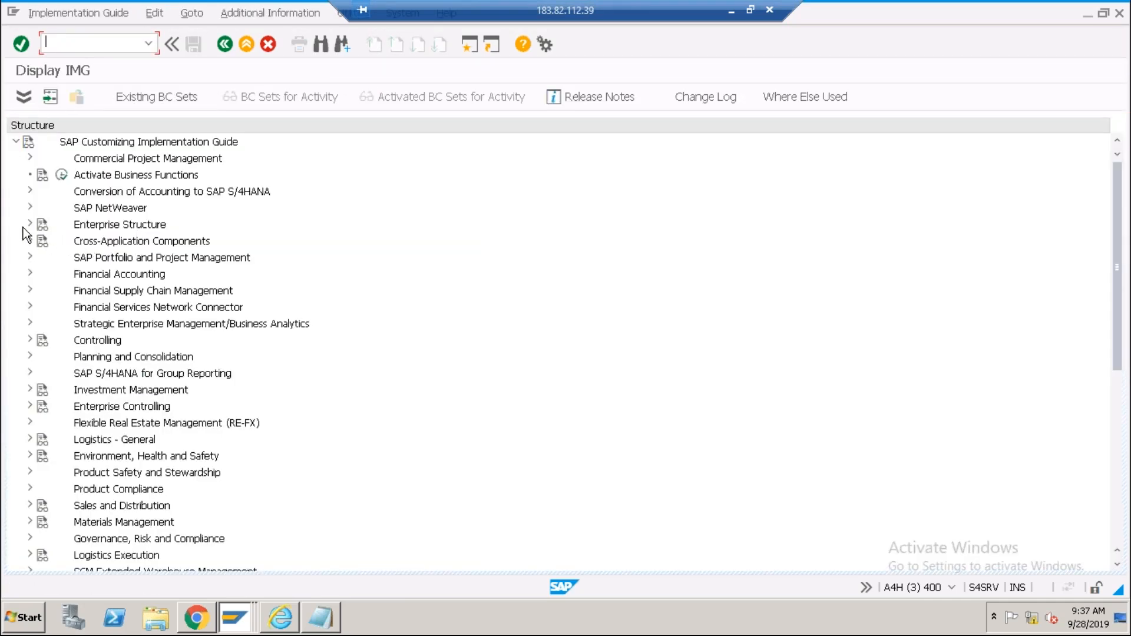
{"action": "left_click", "coordinate": [30, 224]}
{"action": "left_click", "coordinate": [44, 256]}
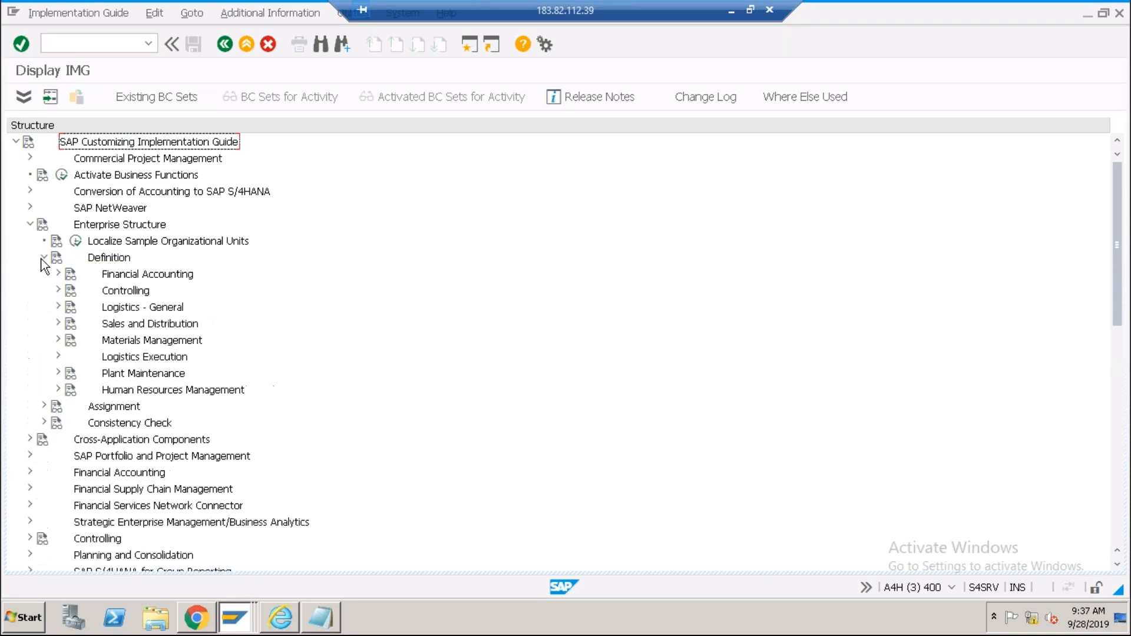
{"action": "left_click", "coordinate": [58, 274]}
{"action": "left_click", "coordinate": [171, 292]}
{"action": "left_click", "coordinate": [104, 290]}
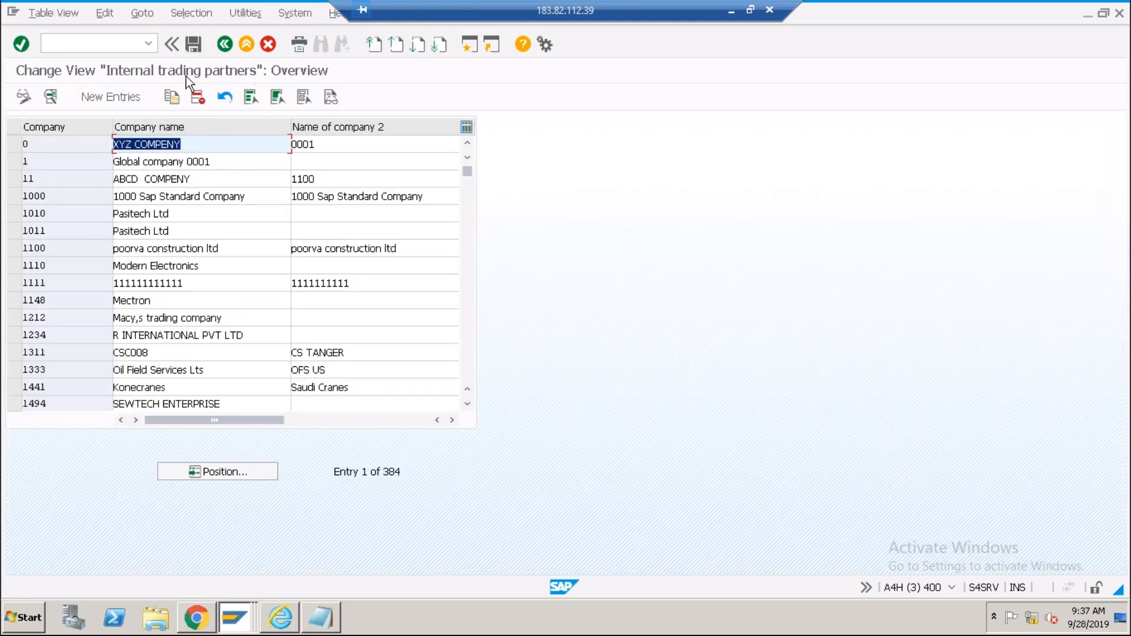
{"action": "left_click", "coordinate": [224, 45]}
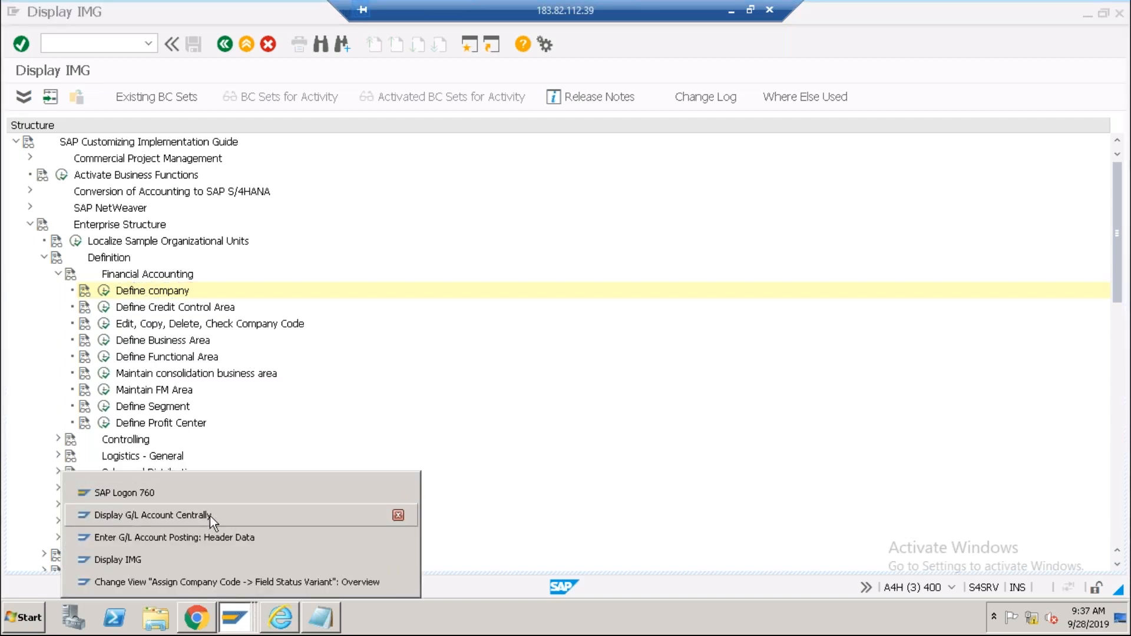
{"action": "key", "text": "alt+Tab"}
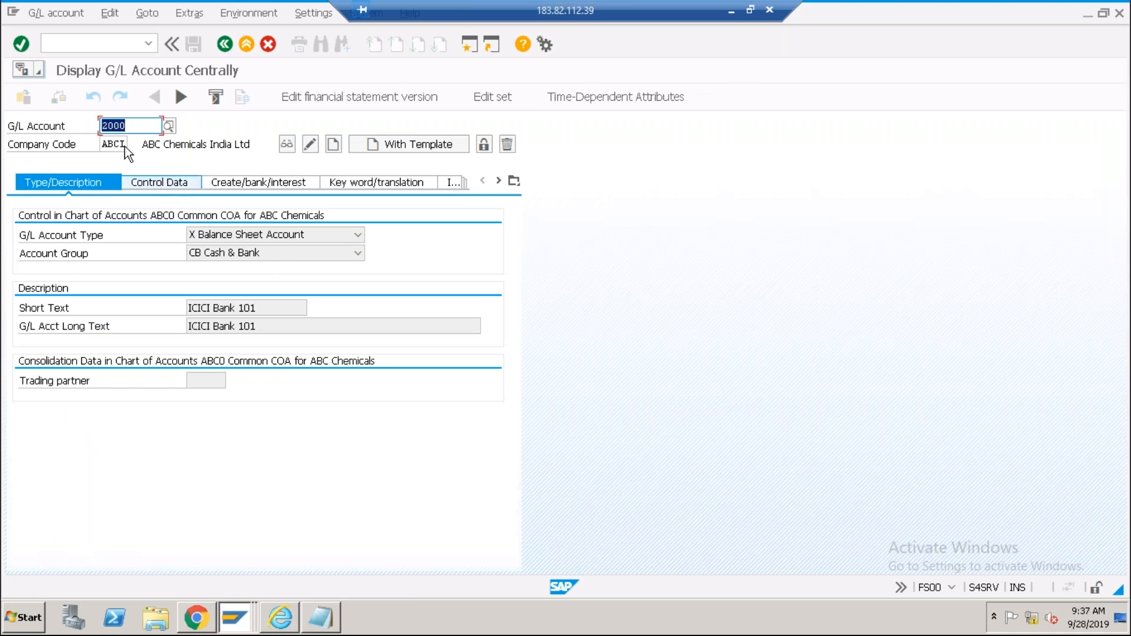
{"action": "double_click", "coordinate": [108, 145]}
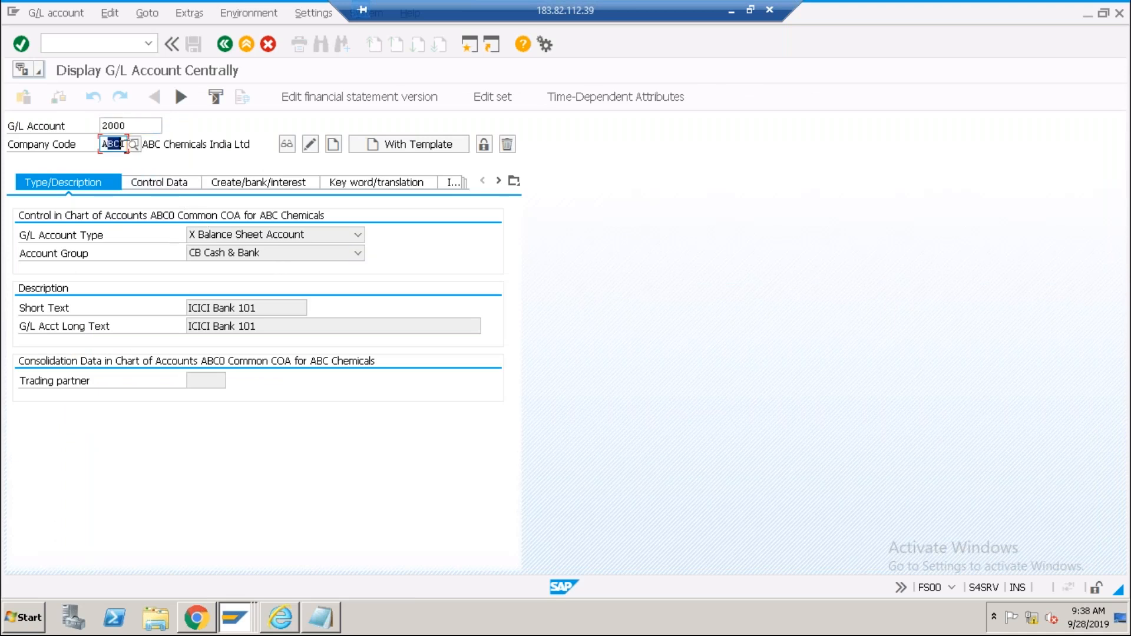
{"action": "left_click", "coordinate": [128, 146]}
{"action": "left_click", "coordinate": [201, 380]}
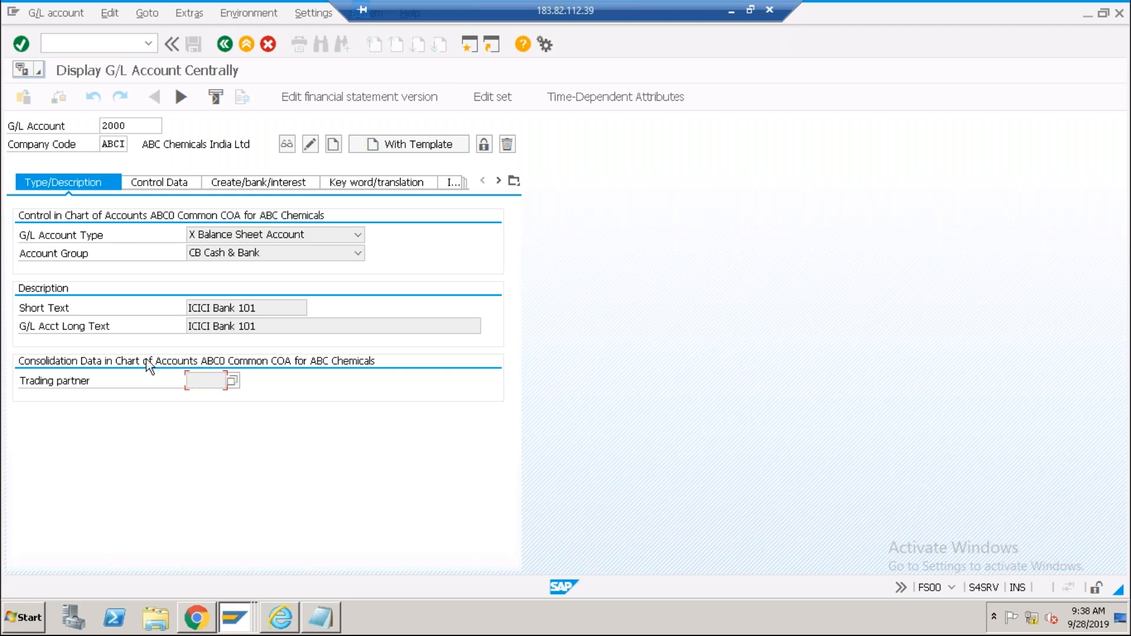
{"action": "left_click", "coordinate": [203, 381]}
{"action": "left_click", "coordinate": [130, 127]}
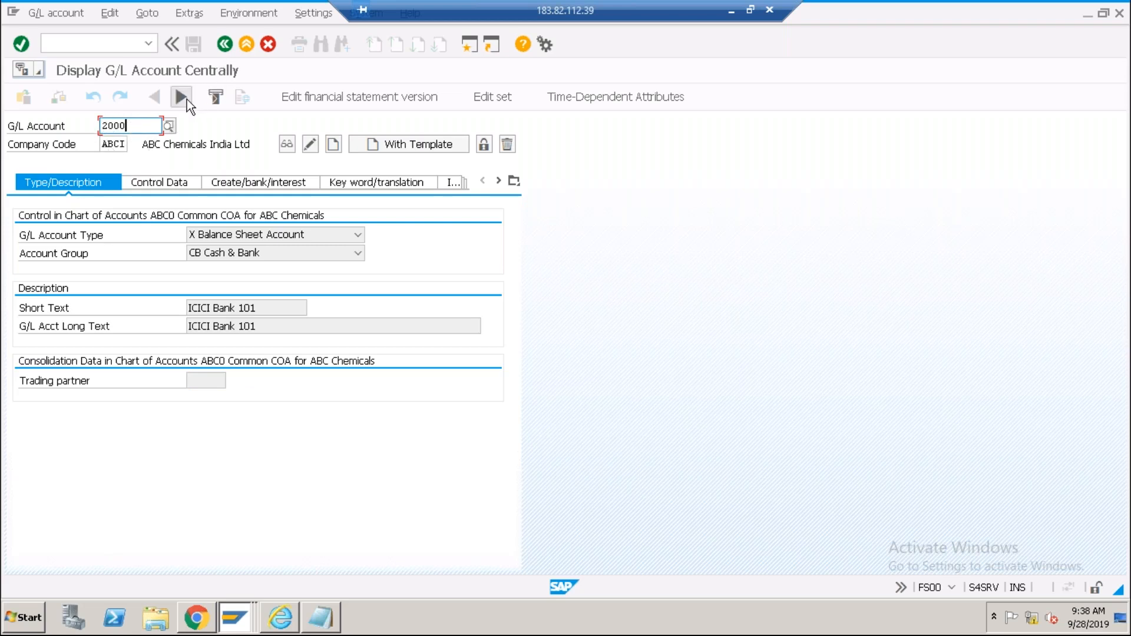
{"action": "key", "text": "alt+Tab"}
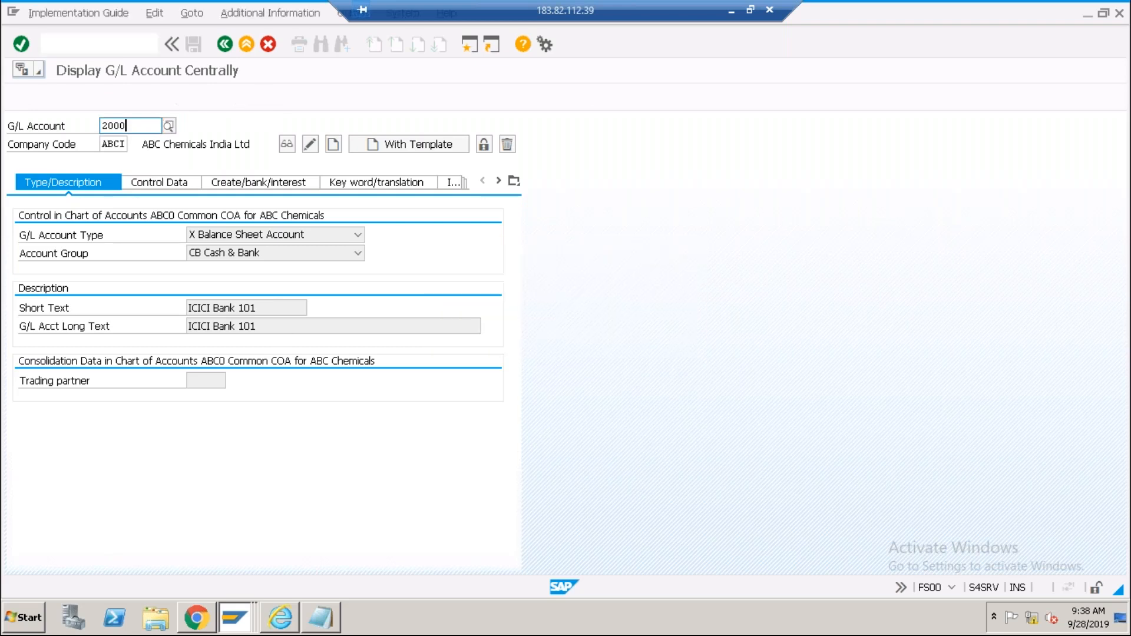
{"action": "key", "text": "alt+Tab"}
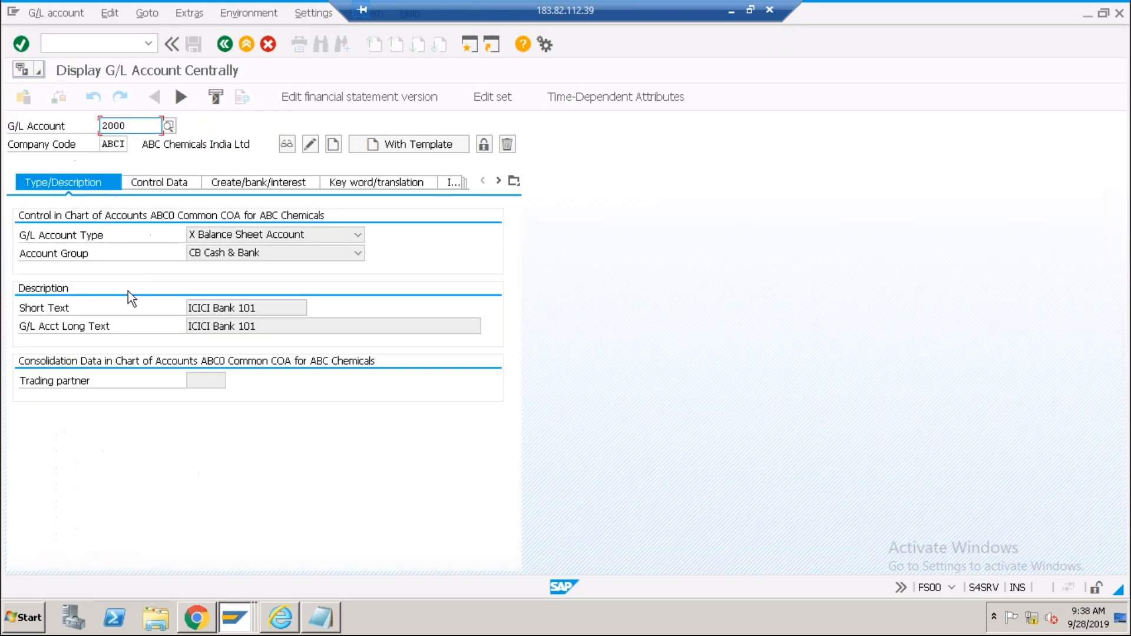
{"action": "key", "text": "alt+Tab"}
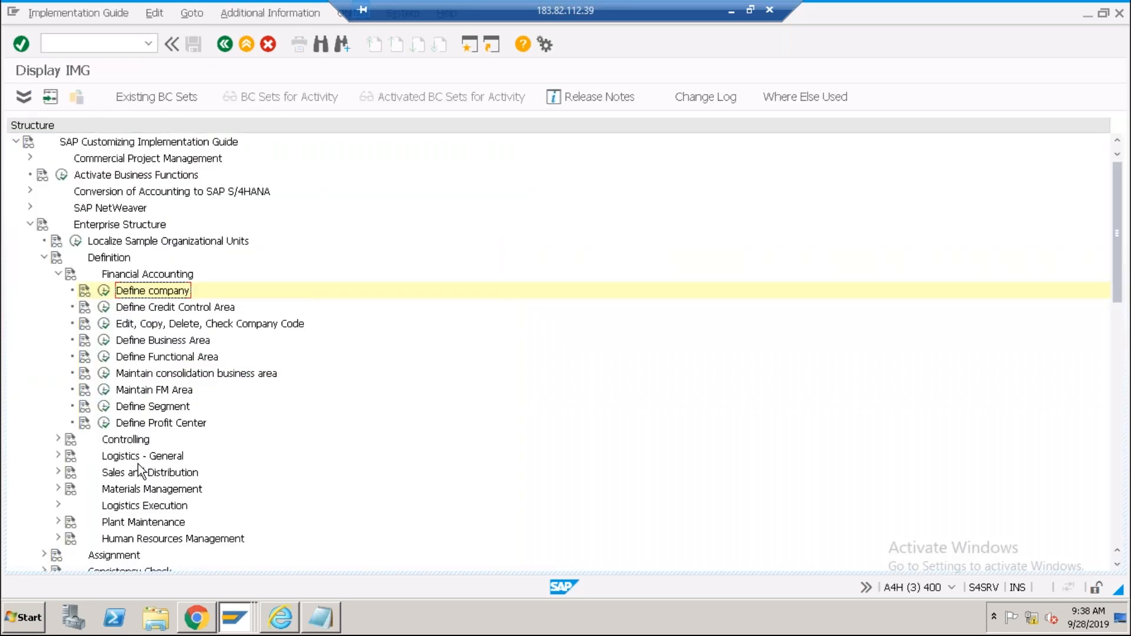
{"action": "key", "text": "alt+Tab"}
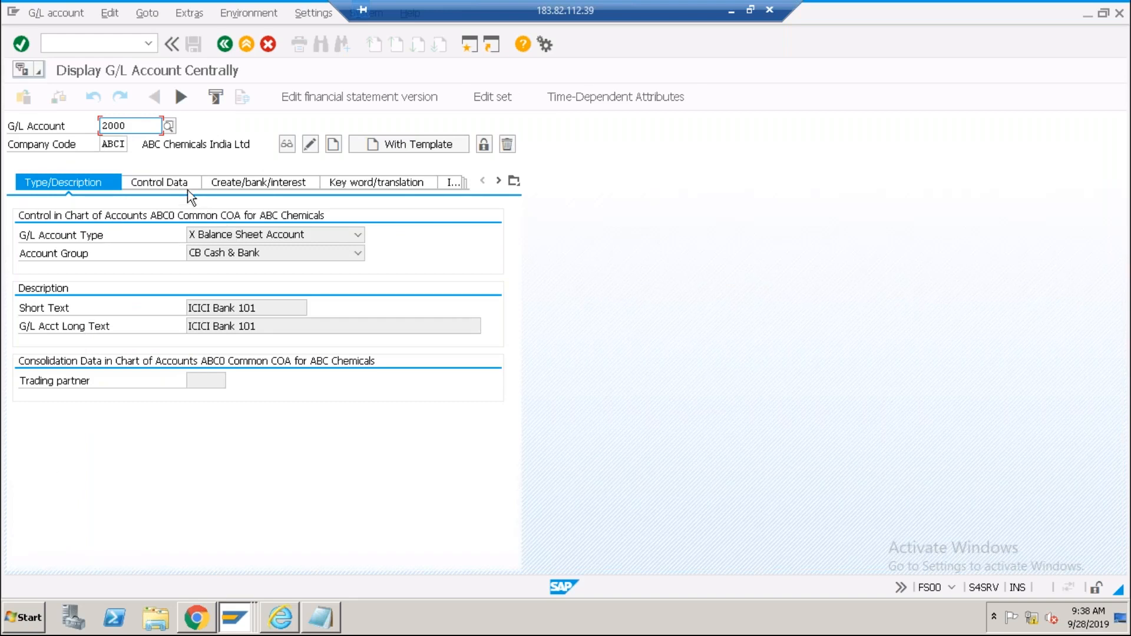
{"action": "key", "text": "Left"}
{"action": "key", "text": "Left"}
{"action": "key", "text": "Left"}
{"action": "key", "text": "shift+Left"}
Enter account number 4000 for company code ABCI and start creating it as a new G/L account.
{"action": "type", "text": "4"}
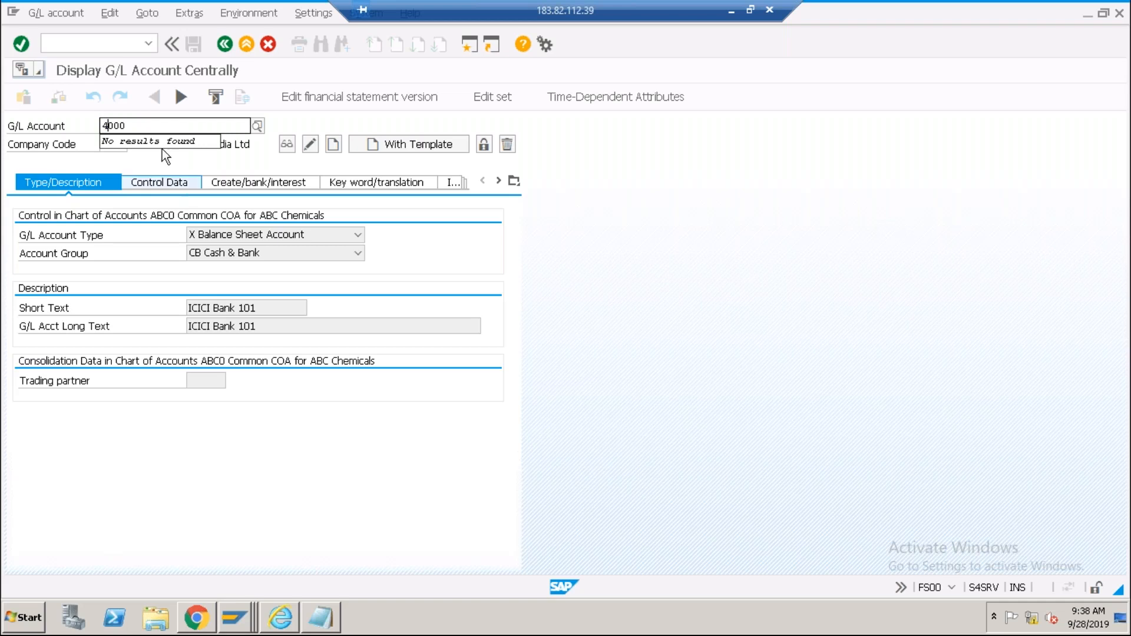
{"action": "left_click", "coordinate": [147, 126]}
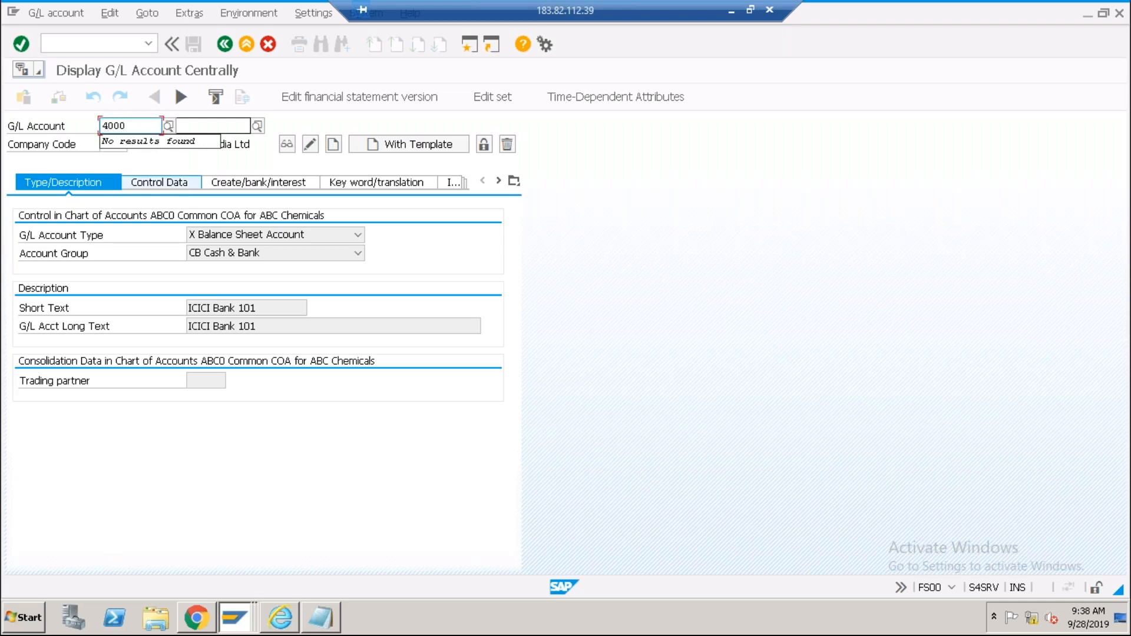
{"action": "left_click", "coordinate": [335, 144]}
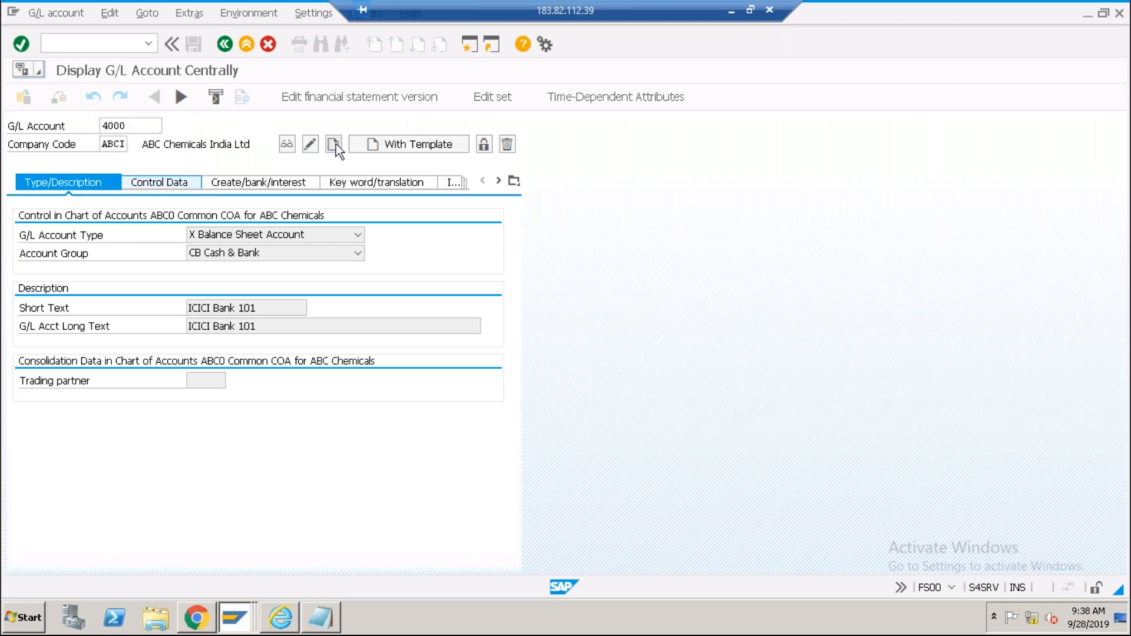
{"action": "left_click", "coordinate": [221, 235]}
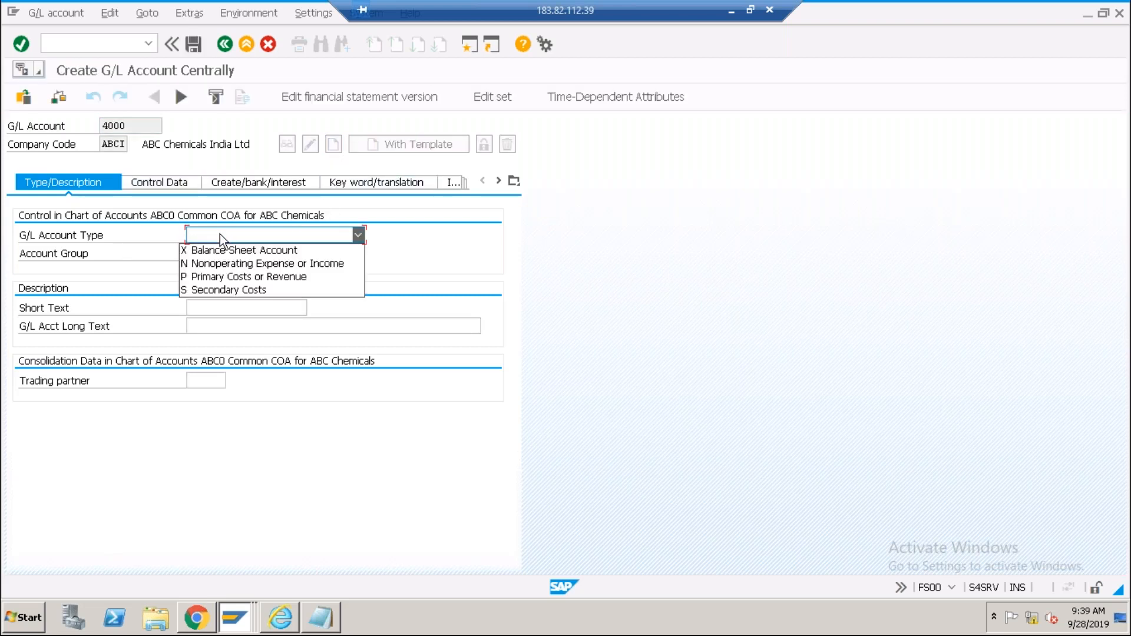
Make account 4000 a Primary Costs or Revenue account in group EX Expenses, short text 'Travel Expense'.
{"action": "left_click", "coordinate": [218, 277]}
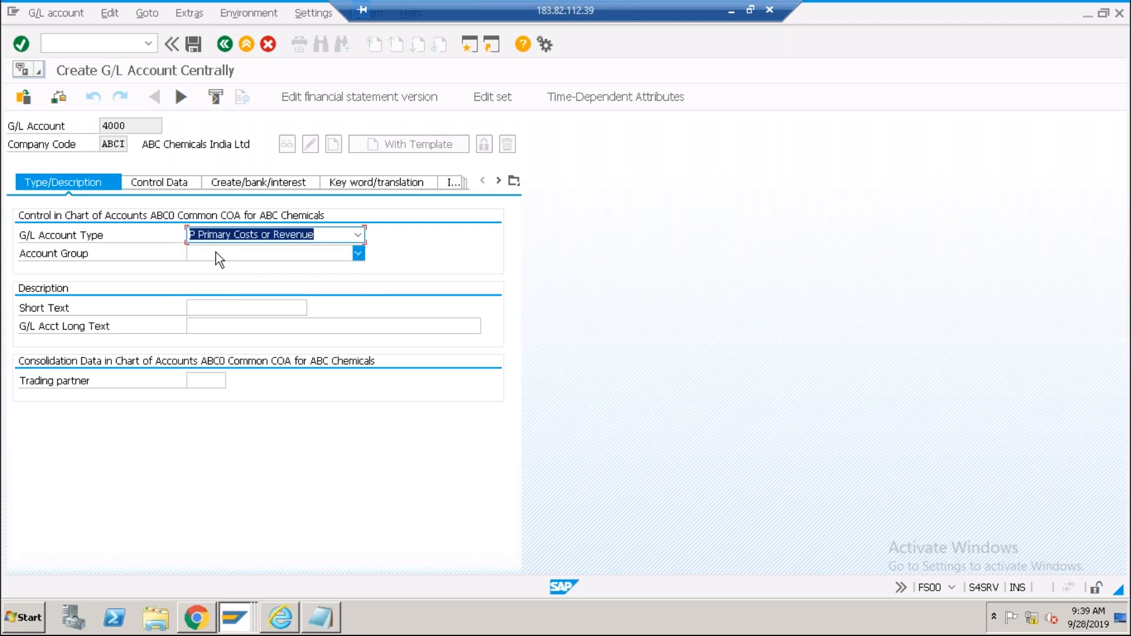
{"action": "left_click", "coordinate": [216, 252]}
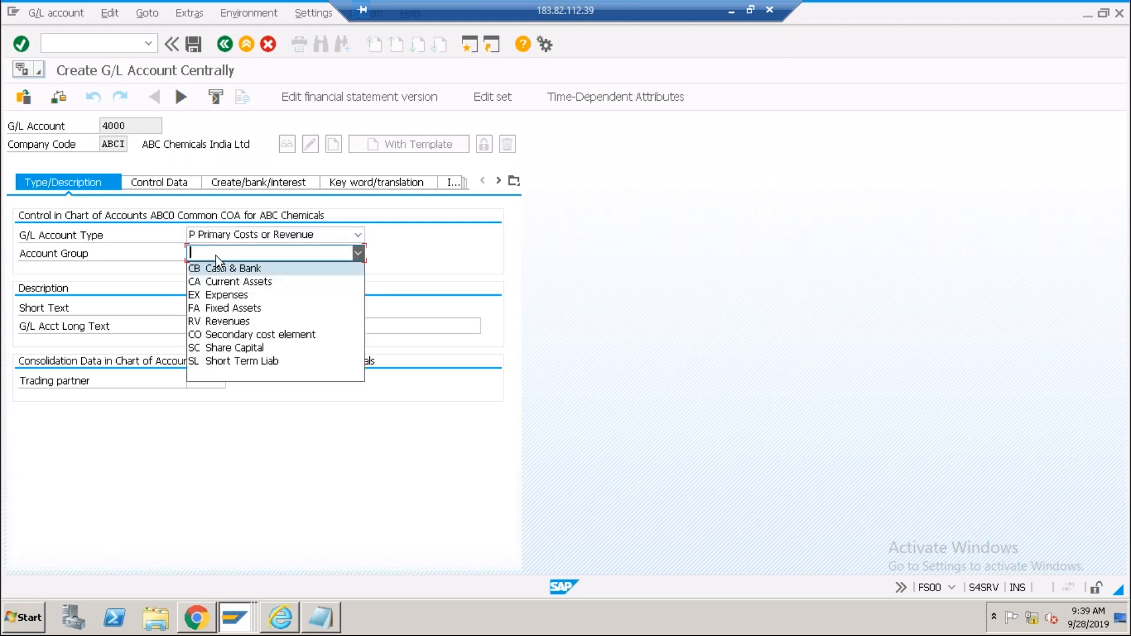
{"action": "left_click", "coordinate": [219, 297]}
{"action": "left_click", "coordinate": [219, 307]}
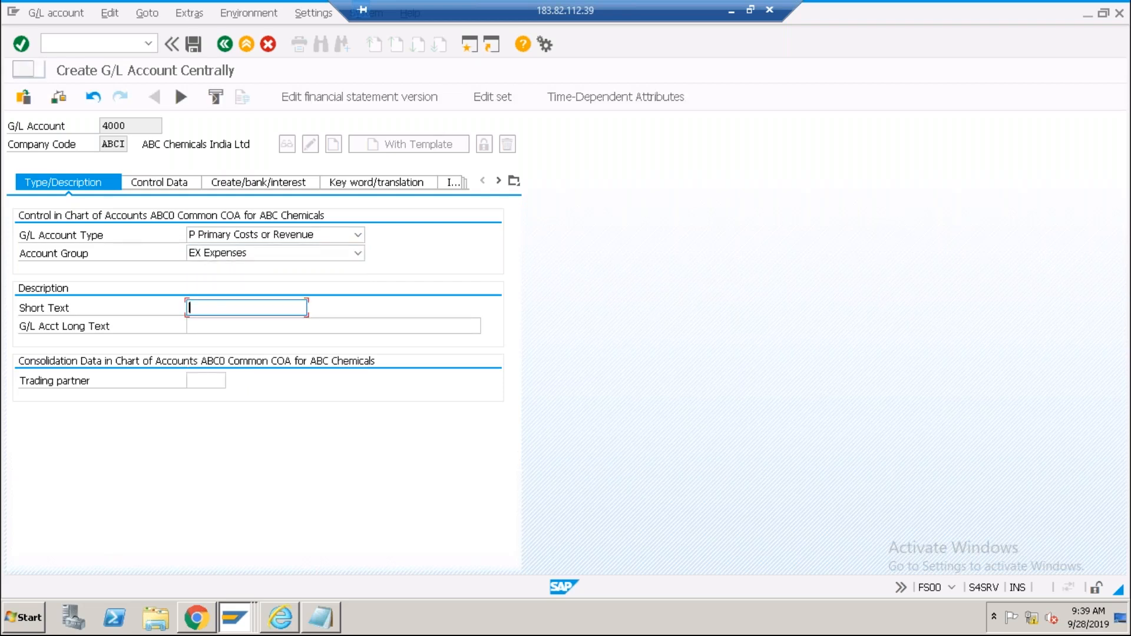
{"action": "type", "text": "Travel Expense"}
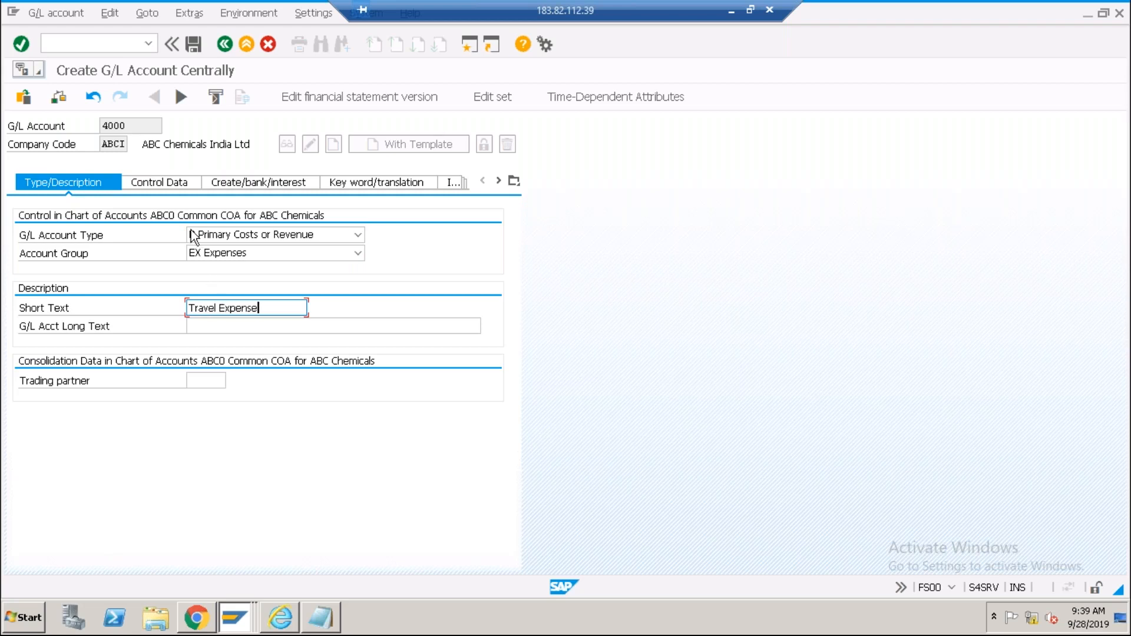
Switch account 4000 to its Control Data tab.
{"action": "left_click", "coordinate": [177, 183]}
{"action": "left_click", "coordinate": [94, 184]}
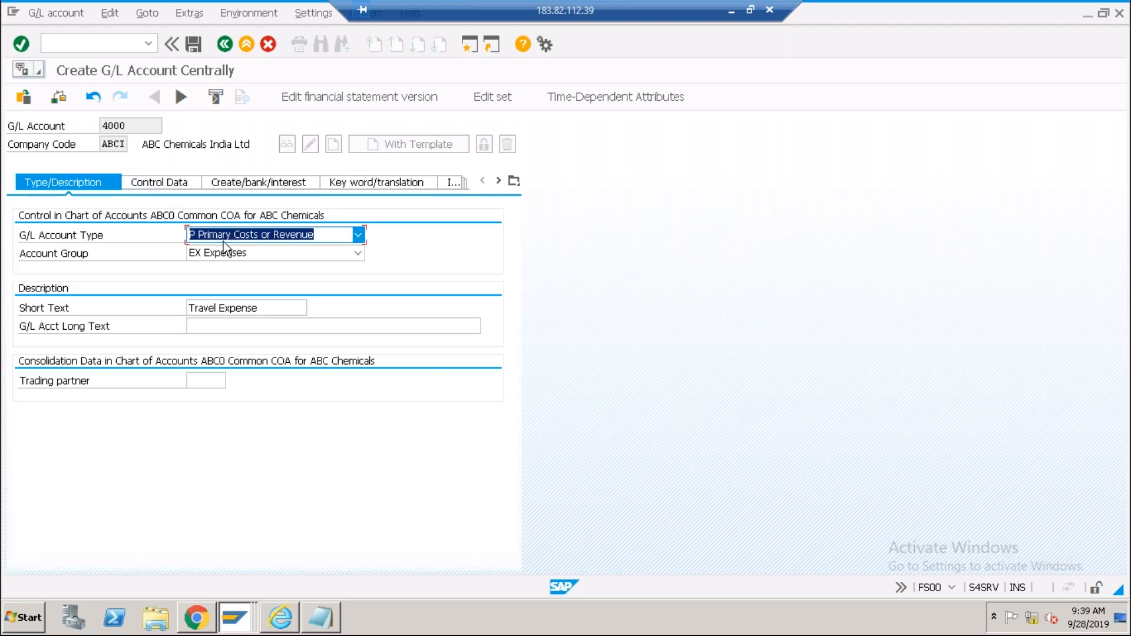
{"action": "left_click", "coordinate": [173, 182]}
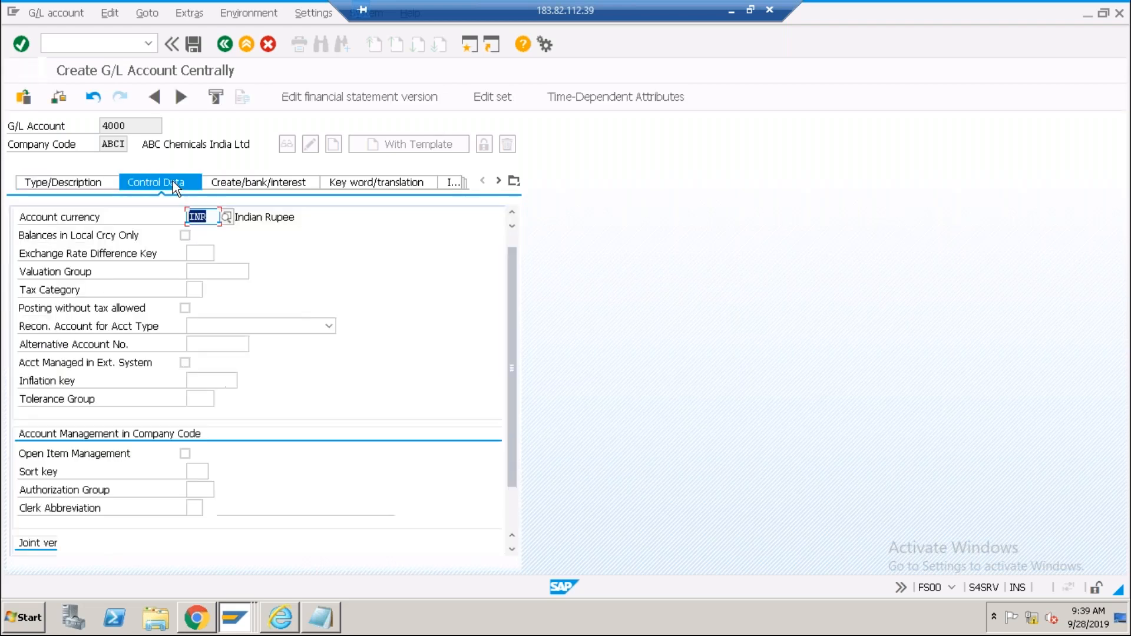
Scroll through account 4000's control data to confirm account currency INR Indian Rupee.
{"action": "scroll", "coordinate": [513, 500], "scroll_direction": "down", "scroll_amount": 1}
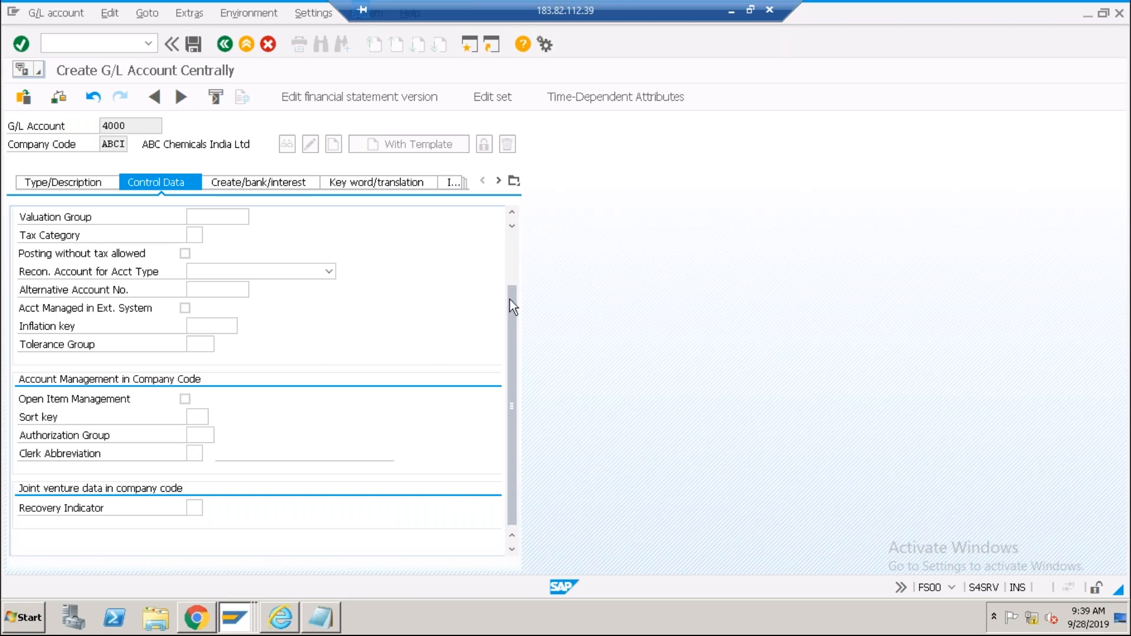
{"action": "left_click_drag", "start_coordinate": [511, 306], "coordinate": [516, 263]}
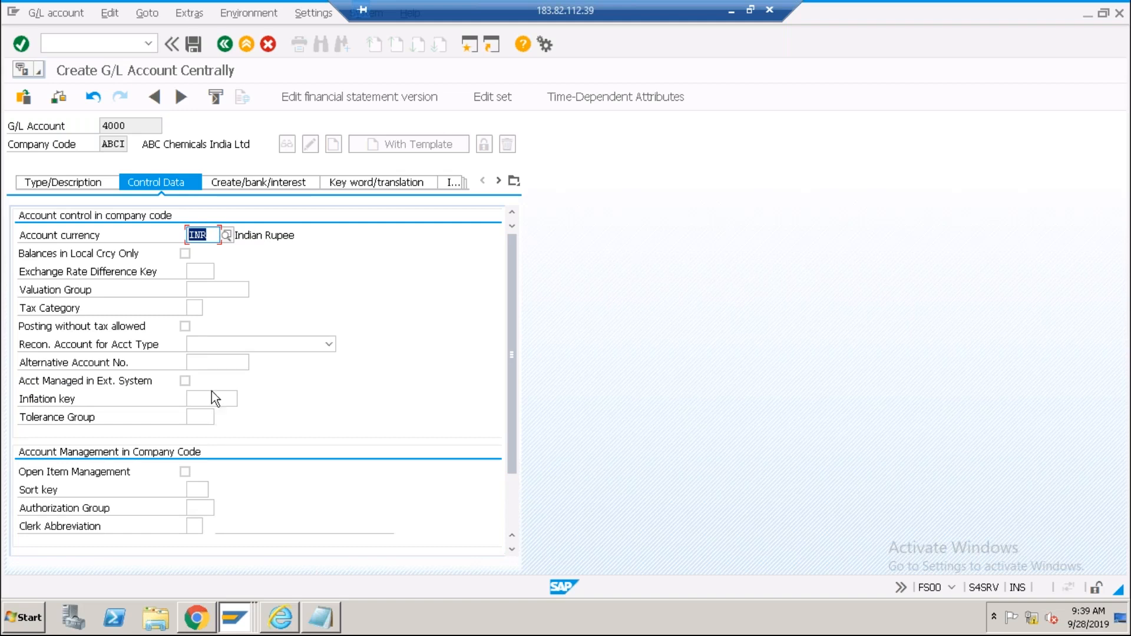
{"action": "left_click", "coordinate": [127, 126]}
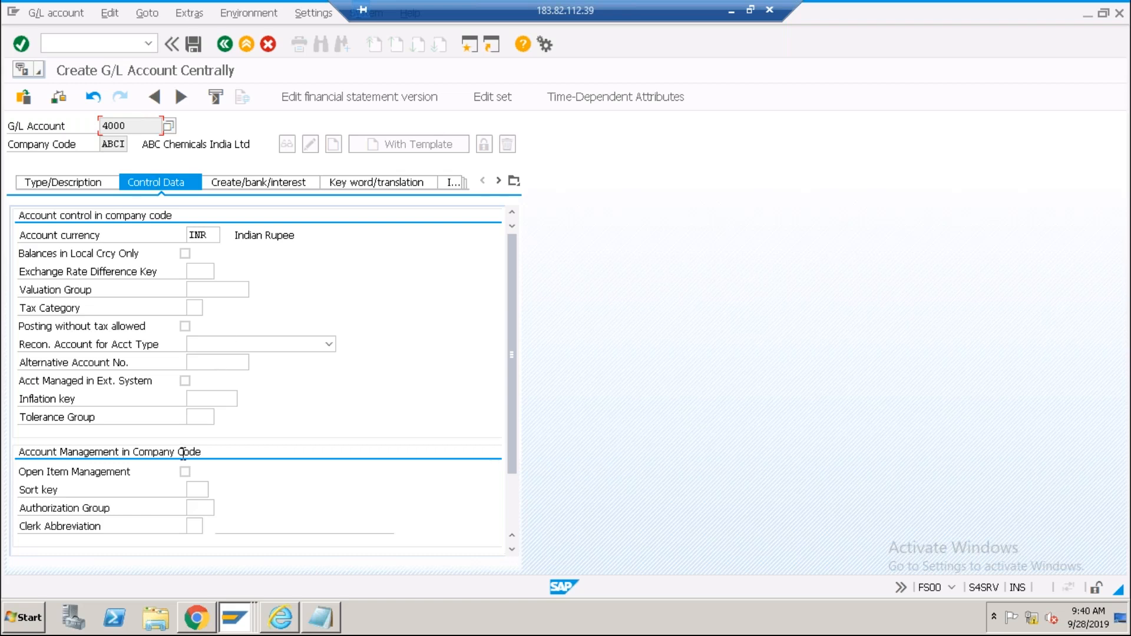
{"action": "left_click", "coordinate": [512, 491]}
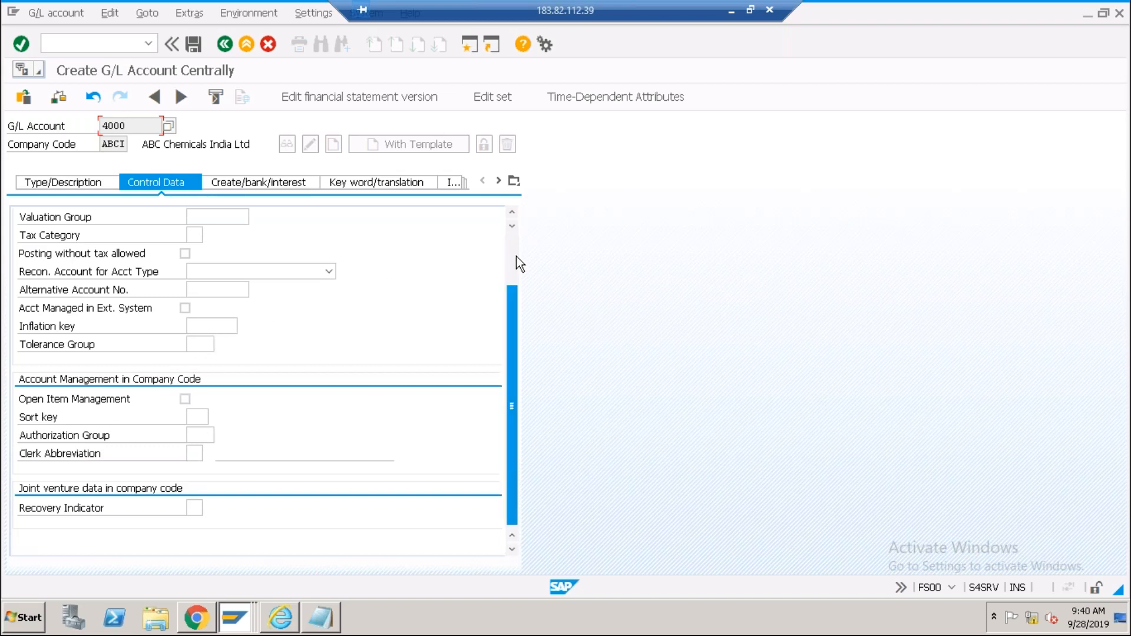
{"action": "scroll", "coordinate": [516, 256], "scroll_direction": "up", "scroll_amount": 2}
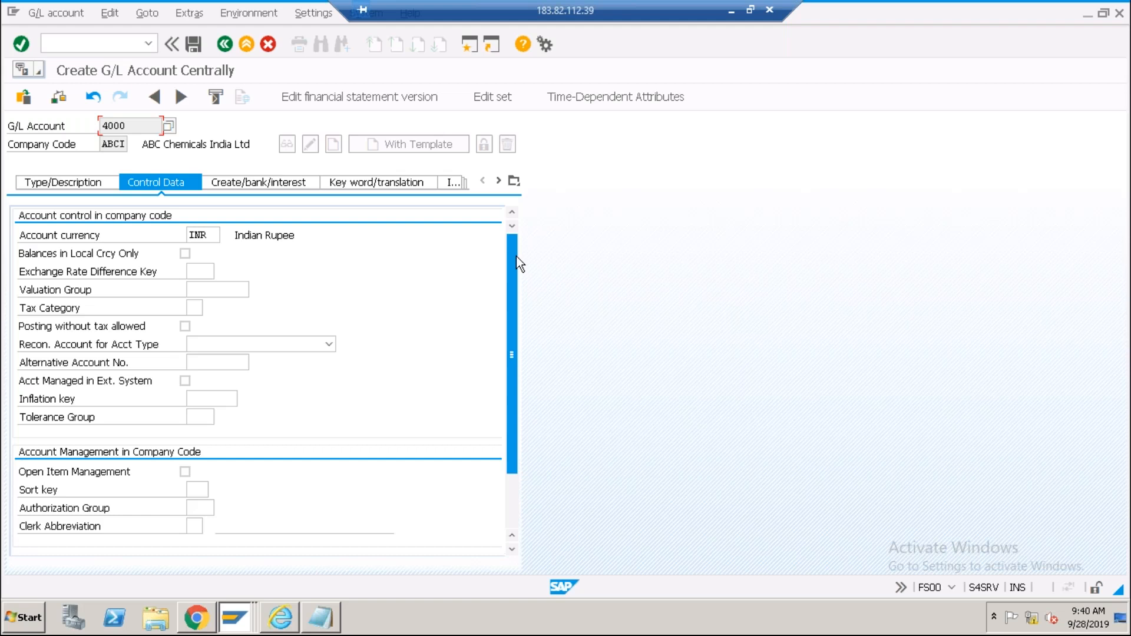
Minimize the remote session to reveal chart of accounts 0098's details on the local ECC system.
{"action": "left_click", "coordinate": [729, 17]}
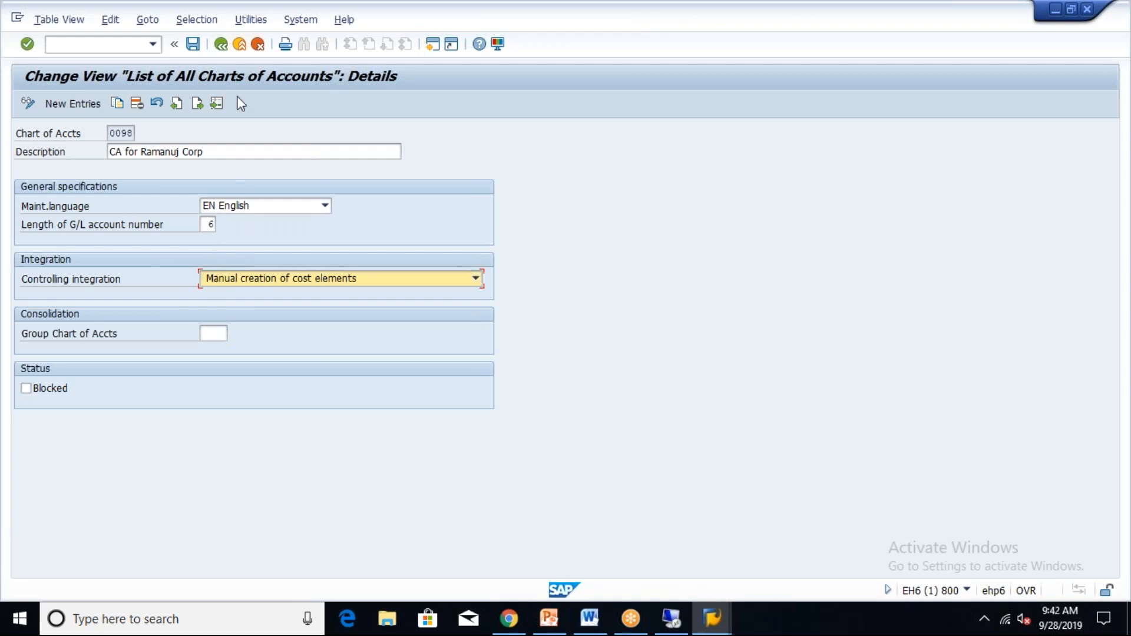
Run OB13 to review all charts of accounts, then return to the remote S/4HANA session.
{"action": "left_click", "coordinate": [240, 45]}
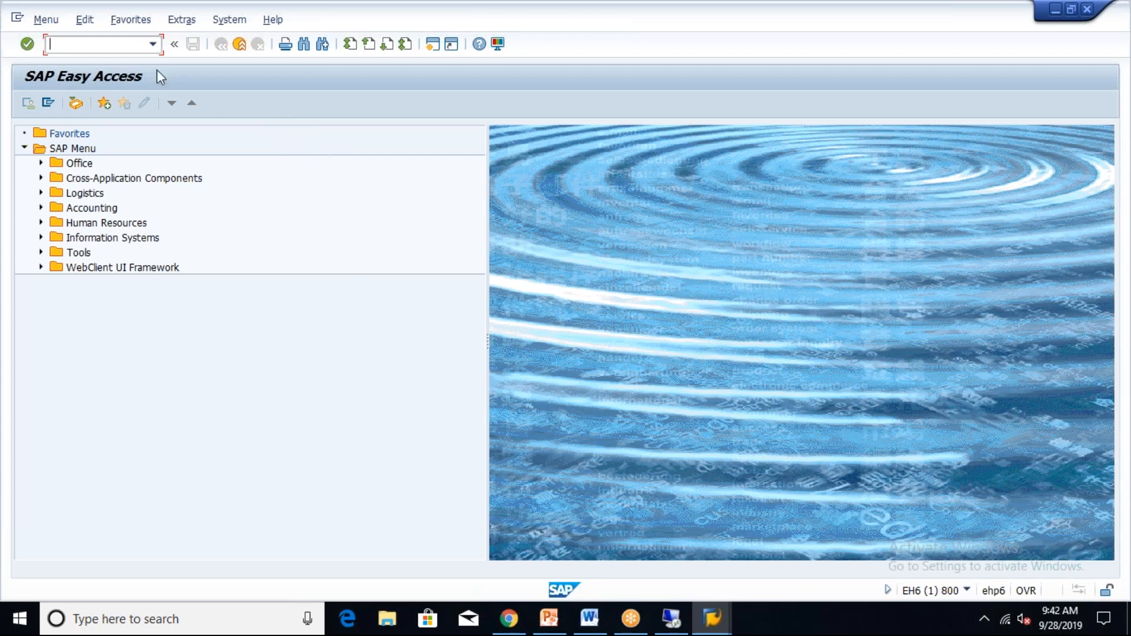
{"action": "type", "text": "ob13"}
{"action": "key", "text": "Return"}
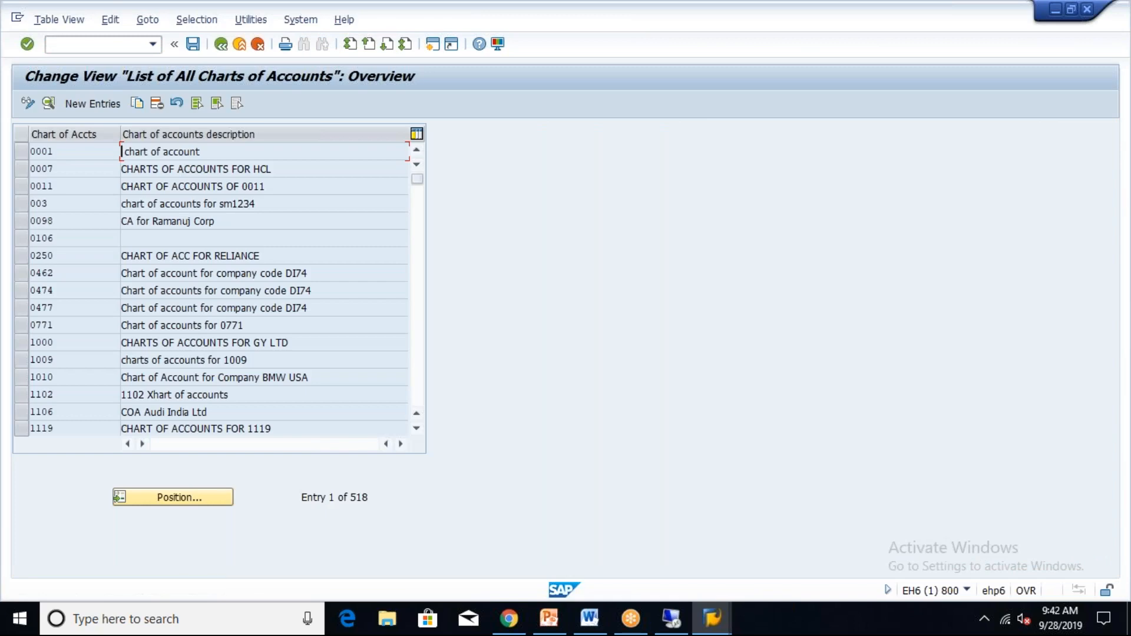
{"action": "left_click", "coordinate": [672, 619]}
{"action": "left_click", "coordinate": [105, 43]}
Run transaction /nOB13 to show the List of All Charts of Accounts with 351 entries.
{"action": "type", "text": "/nob13"}
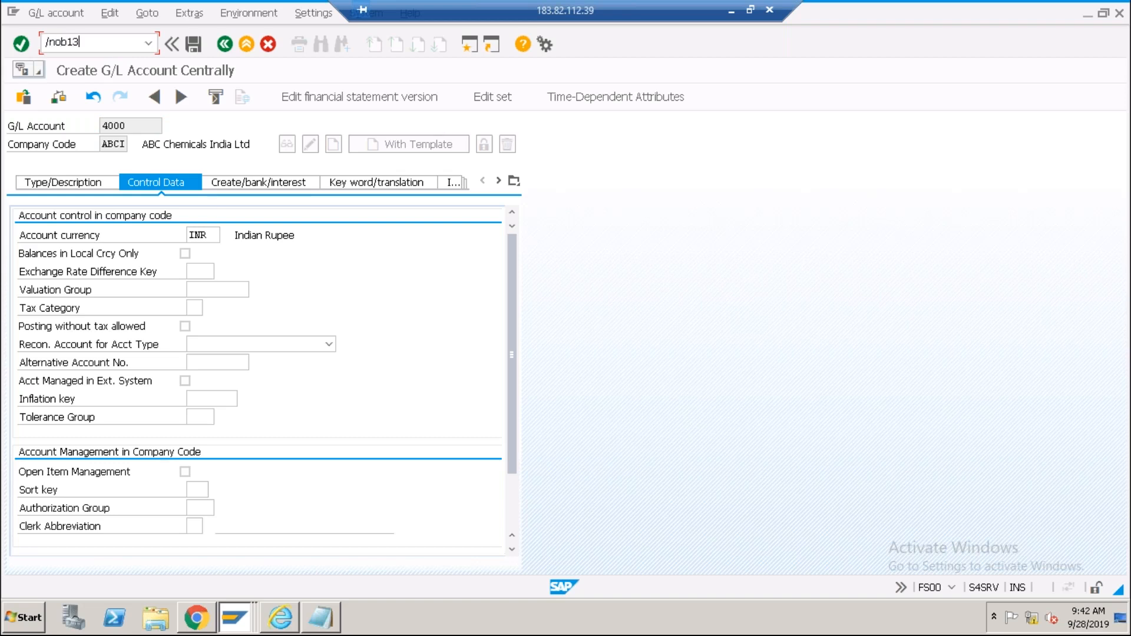
{"action": "key", "text": "Return"}
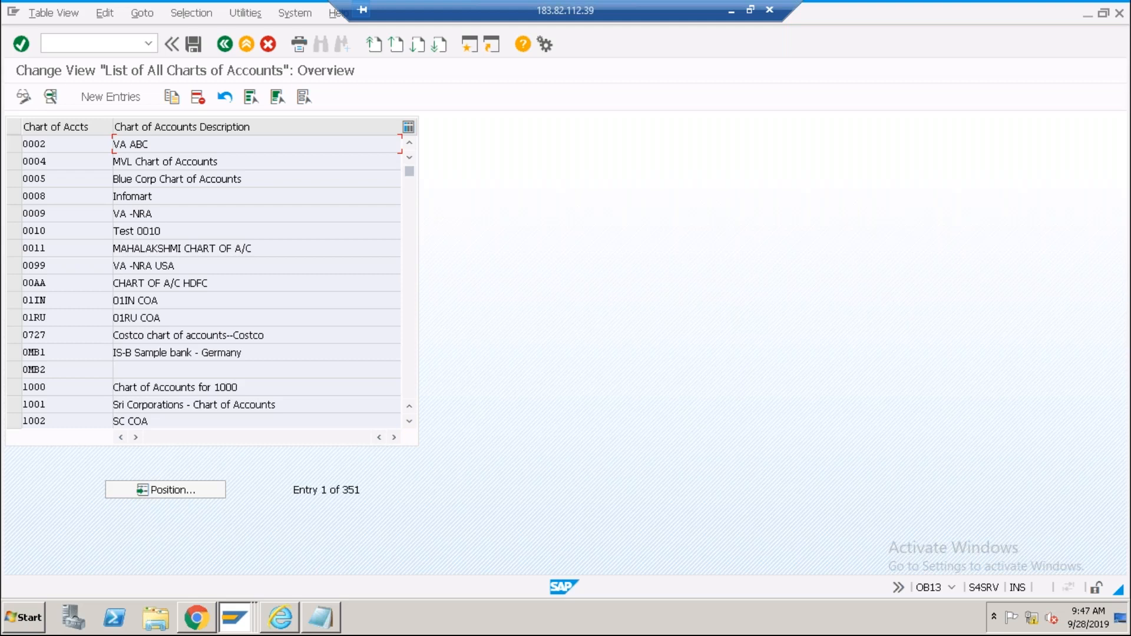
{"action": "left_click", "coordinate": [70, 146]}
{"action": "left_click", "coordinate": [159, 147]}
Exit to SAP Easy Access and collapse the General Ledger Master Records node.
{"action": "left_click", "coordinate": [246, 52]}
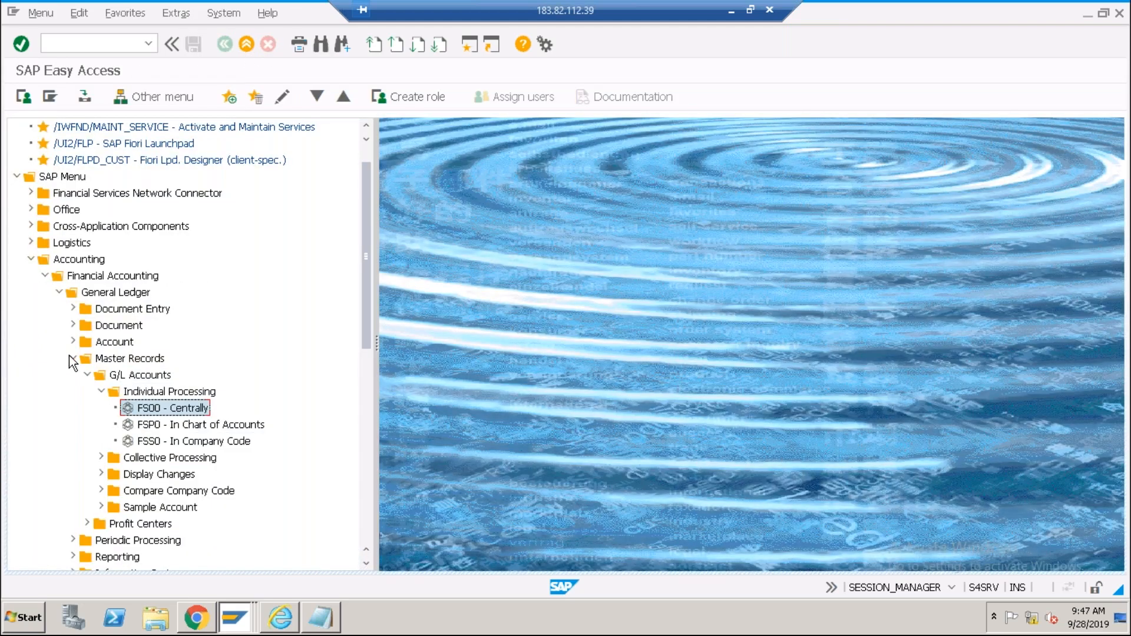
{"action": "left_click", "coordinate": [71, 357]}
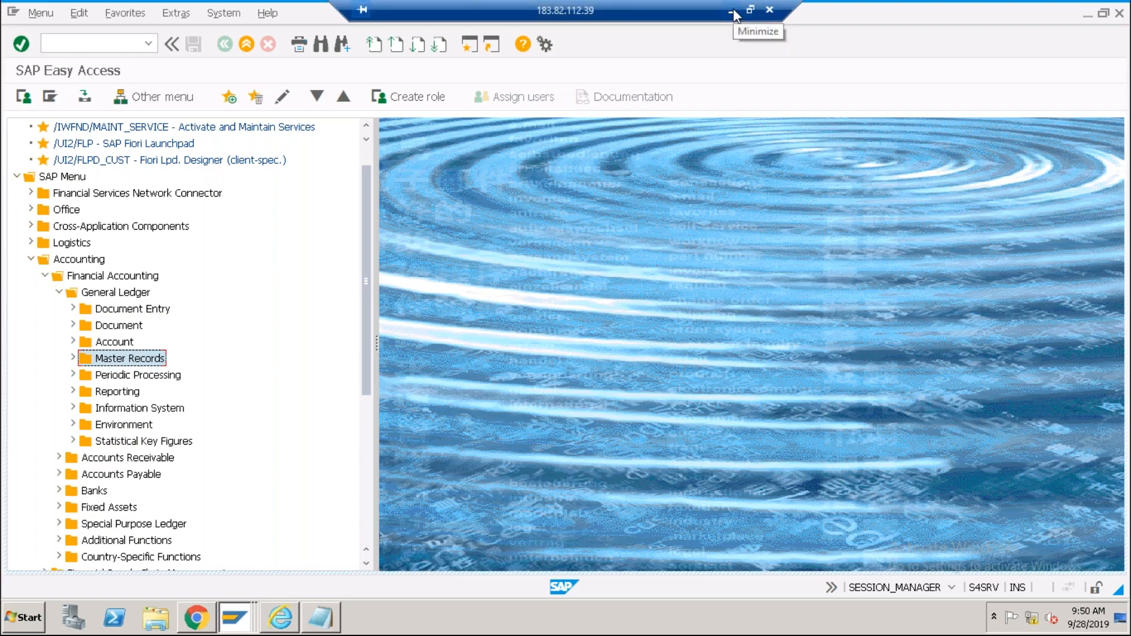
Disconnect the Remote Desktop session, revealing the local ECC charts of accounts list with 518 entries.
{"action": "left_click", "coordinate": [772, 11]}
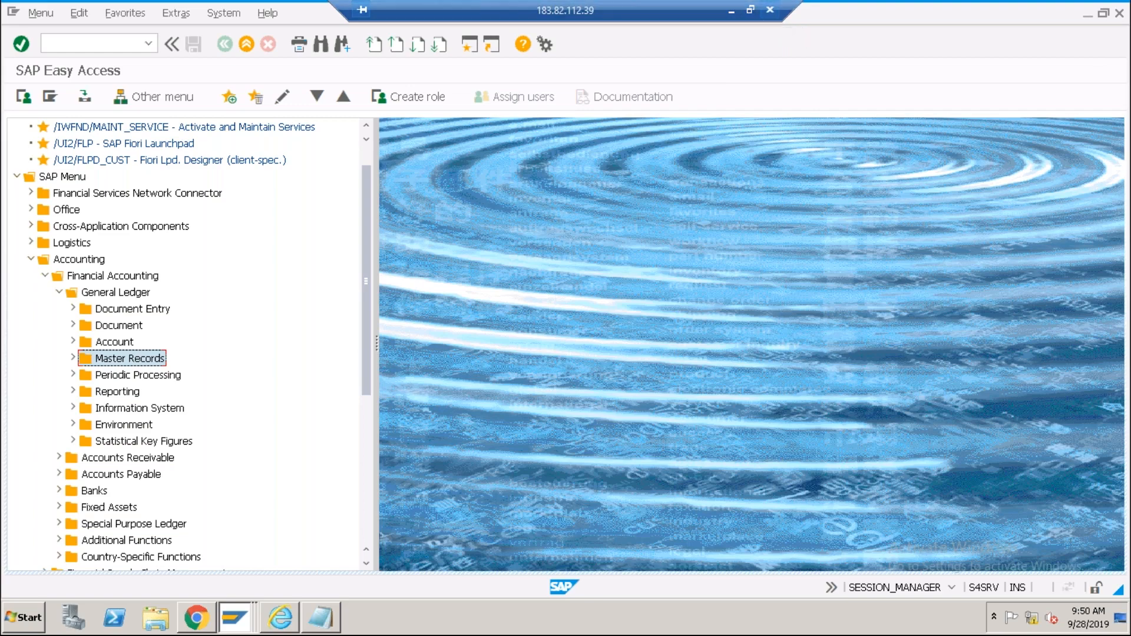
{"action": "left_click", "coordinate": [630, 342]}
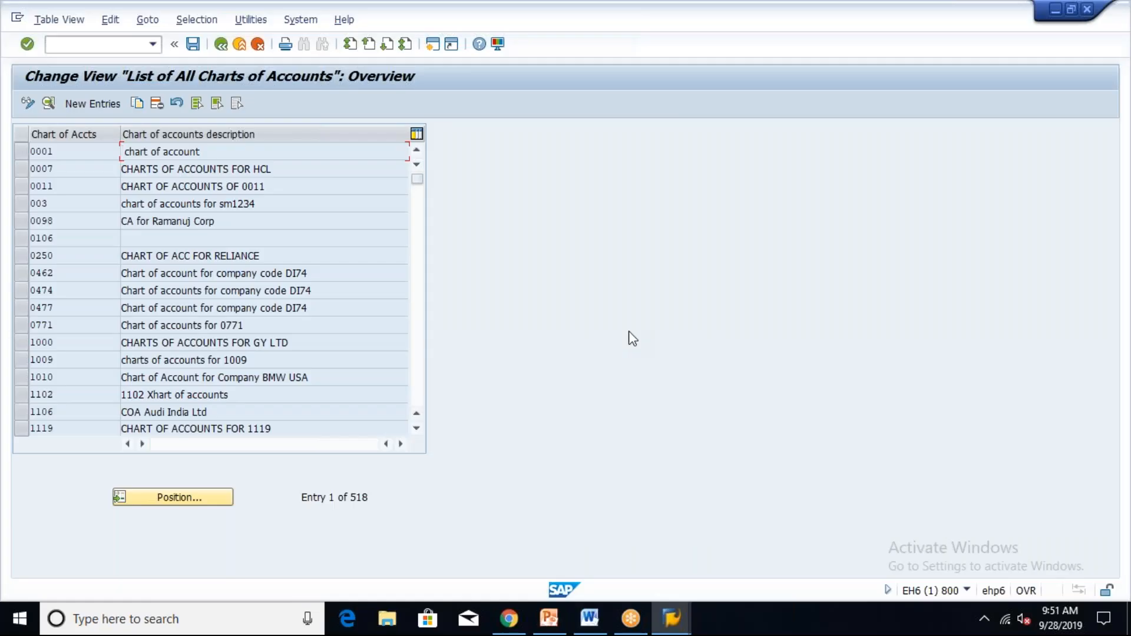